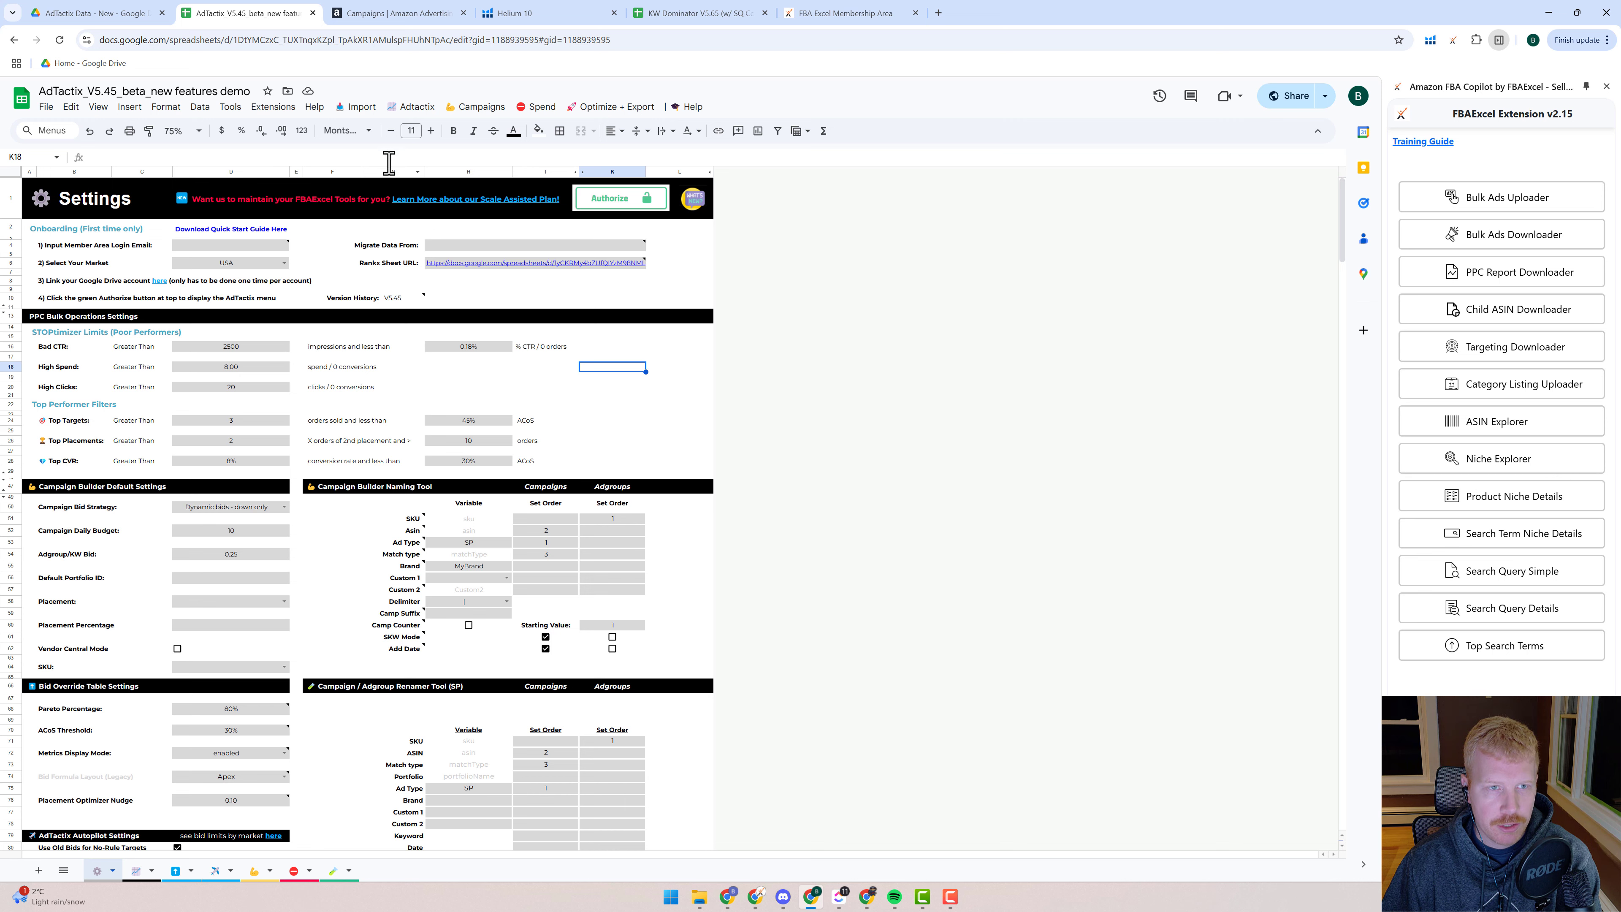
# - Review the Settings sheet, including the report types and filename codes in the Supplemental Reports Hub
pyautogui.click(544, 298)
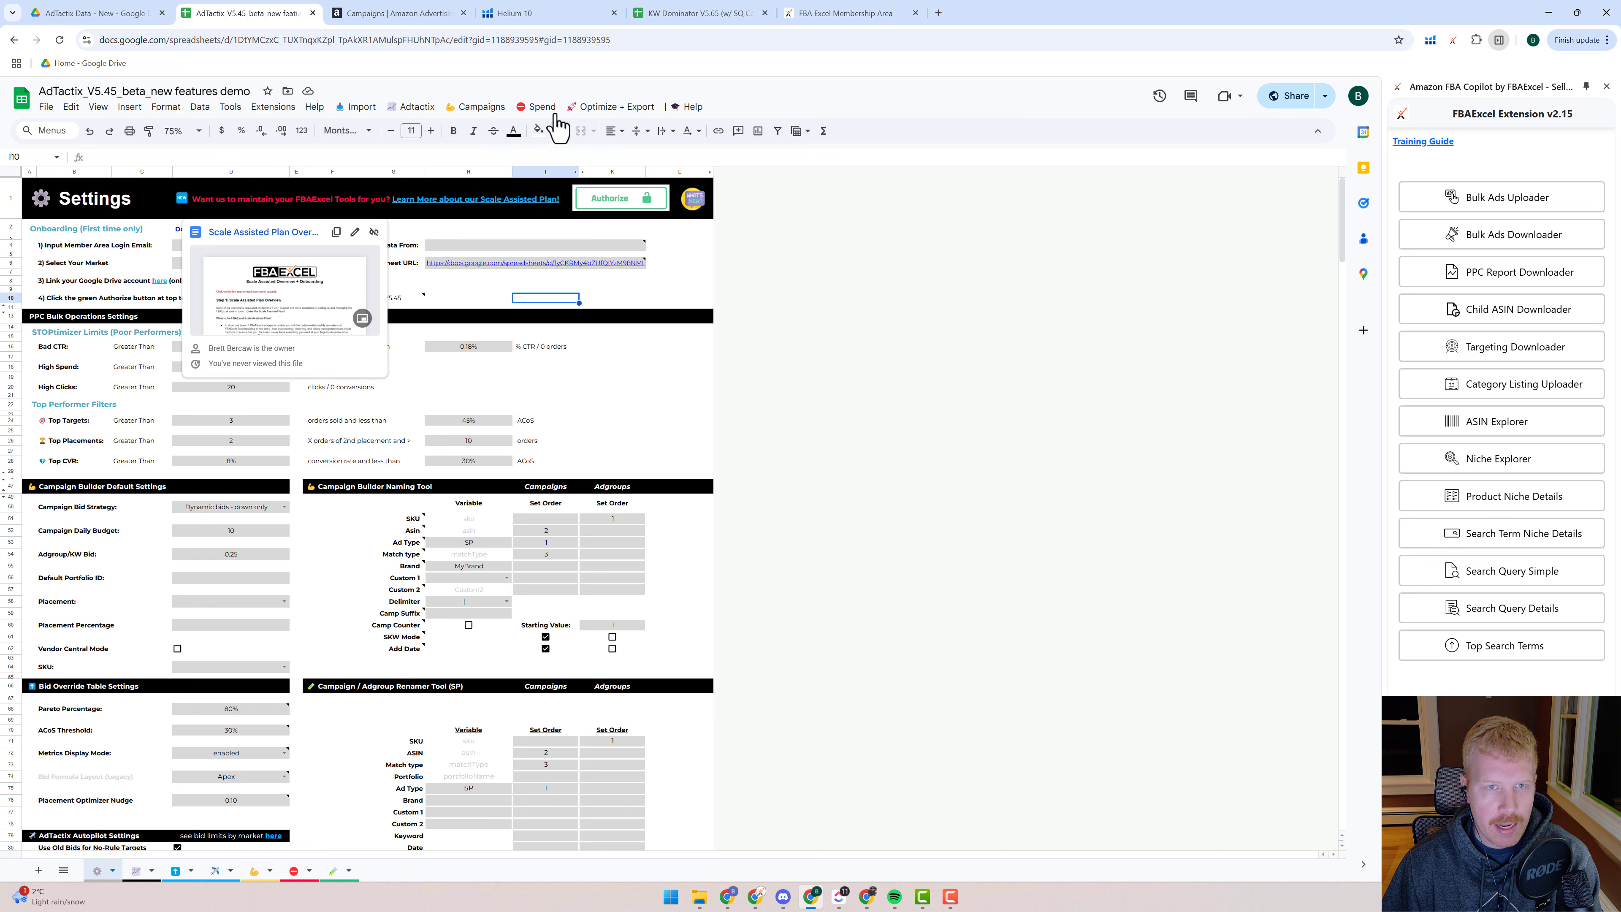
pyautogui.click(635, 364)
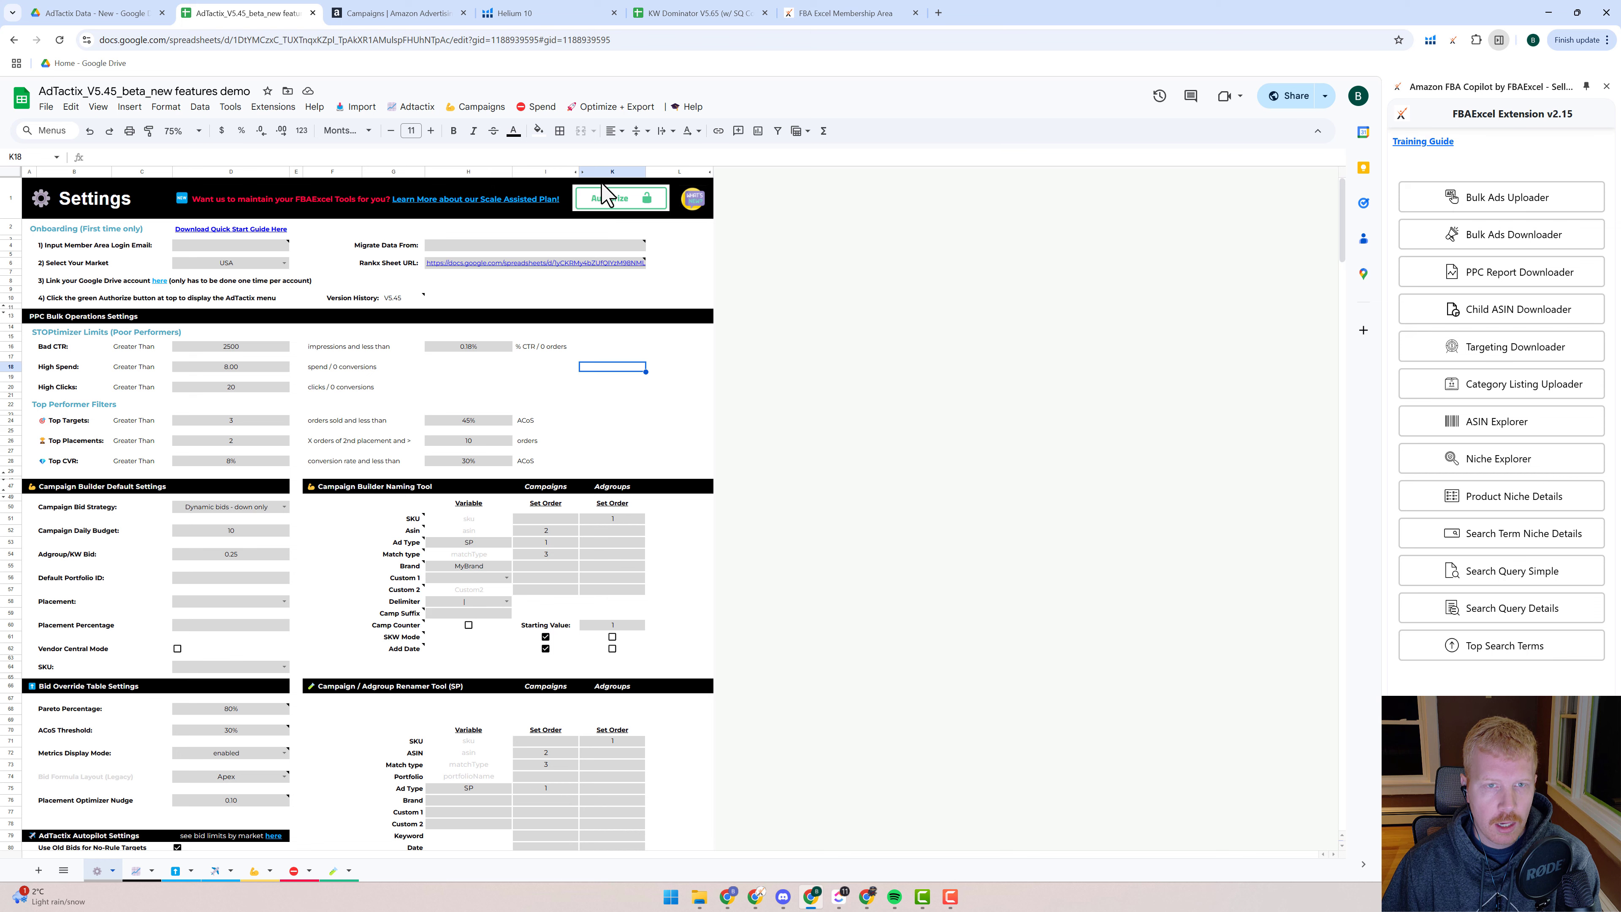
pyautogui.scroll(-5, 447, 415)
pyautogui.scroll(-4, 411, 448)
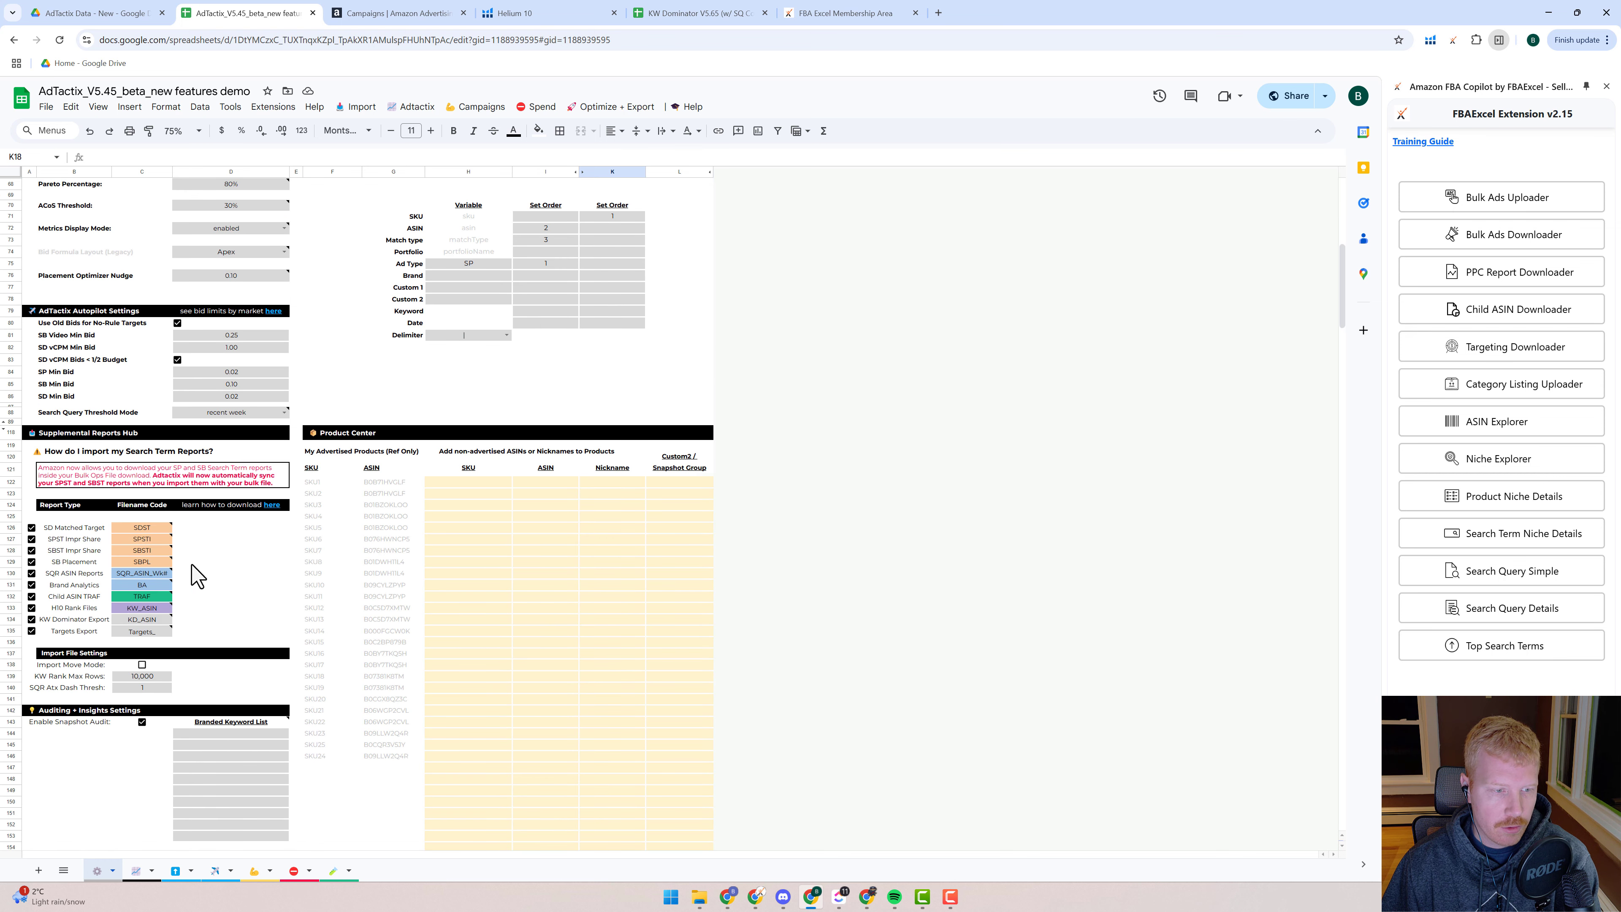
pyautogui.click(90, 608)
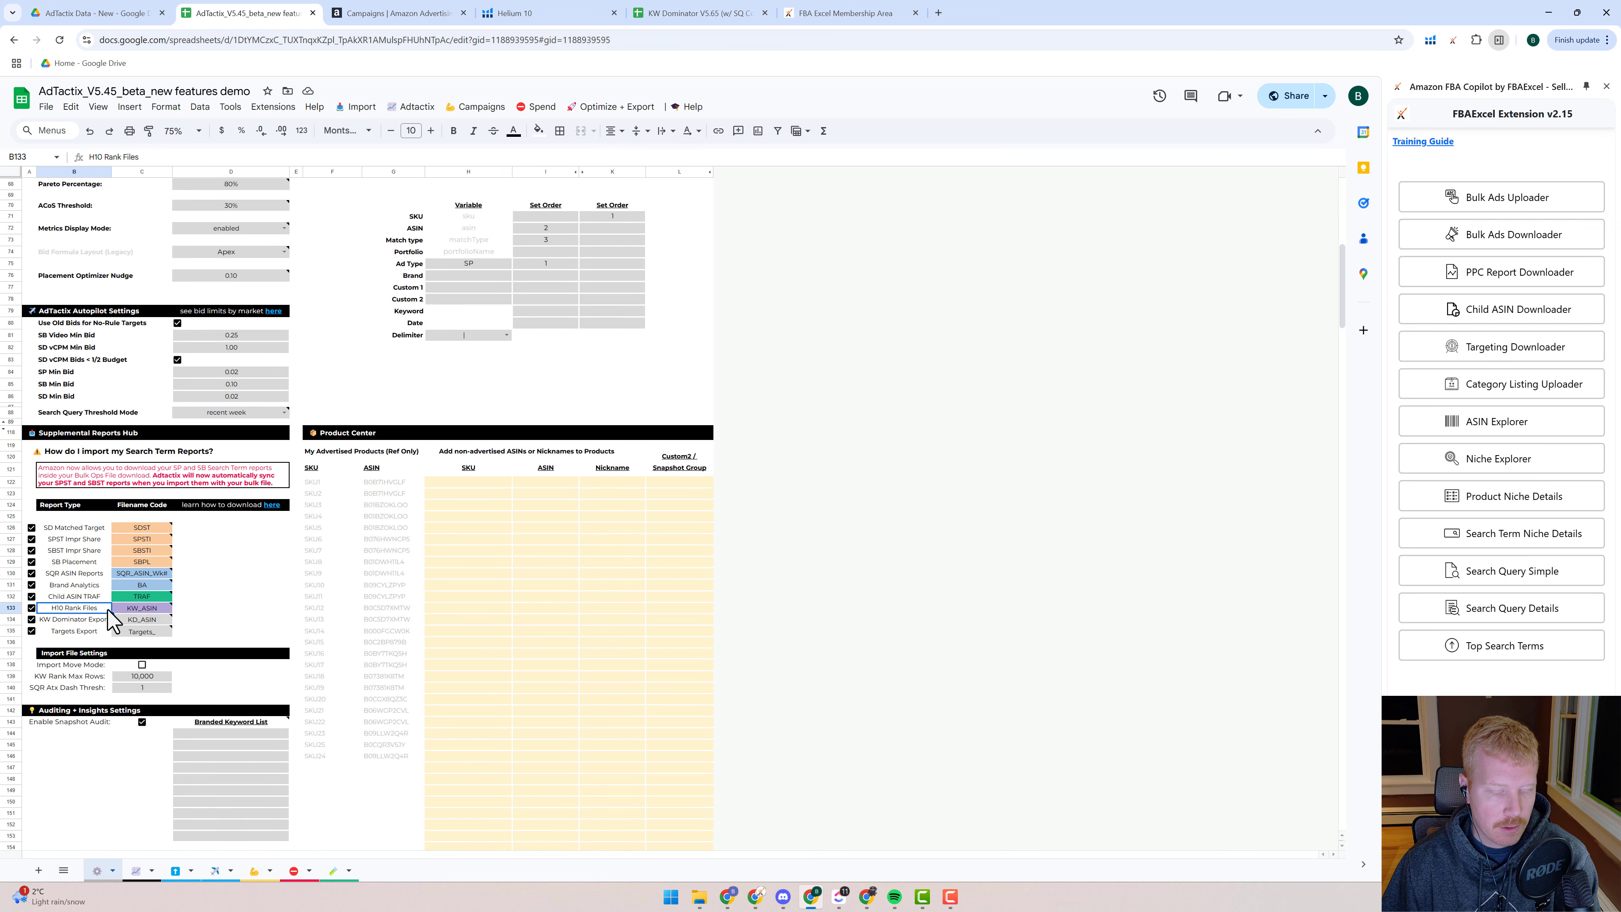
pyautogui.scroll(2, 668, 206)
pyautogui.scroll(6, 668, 207)
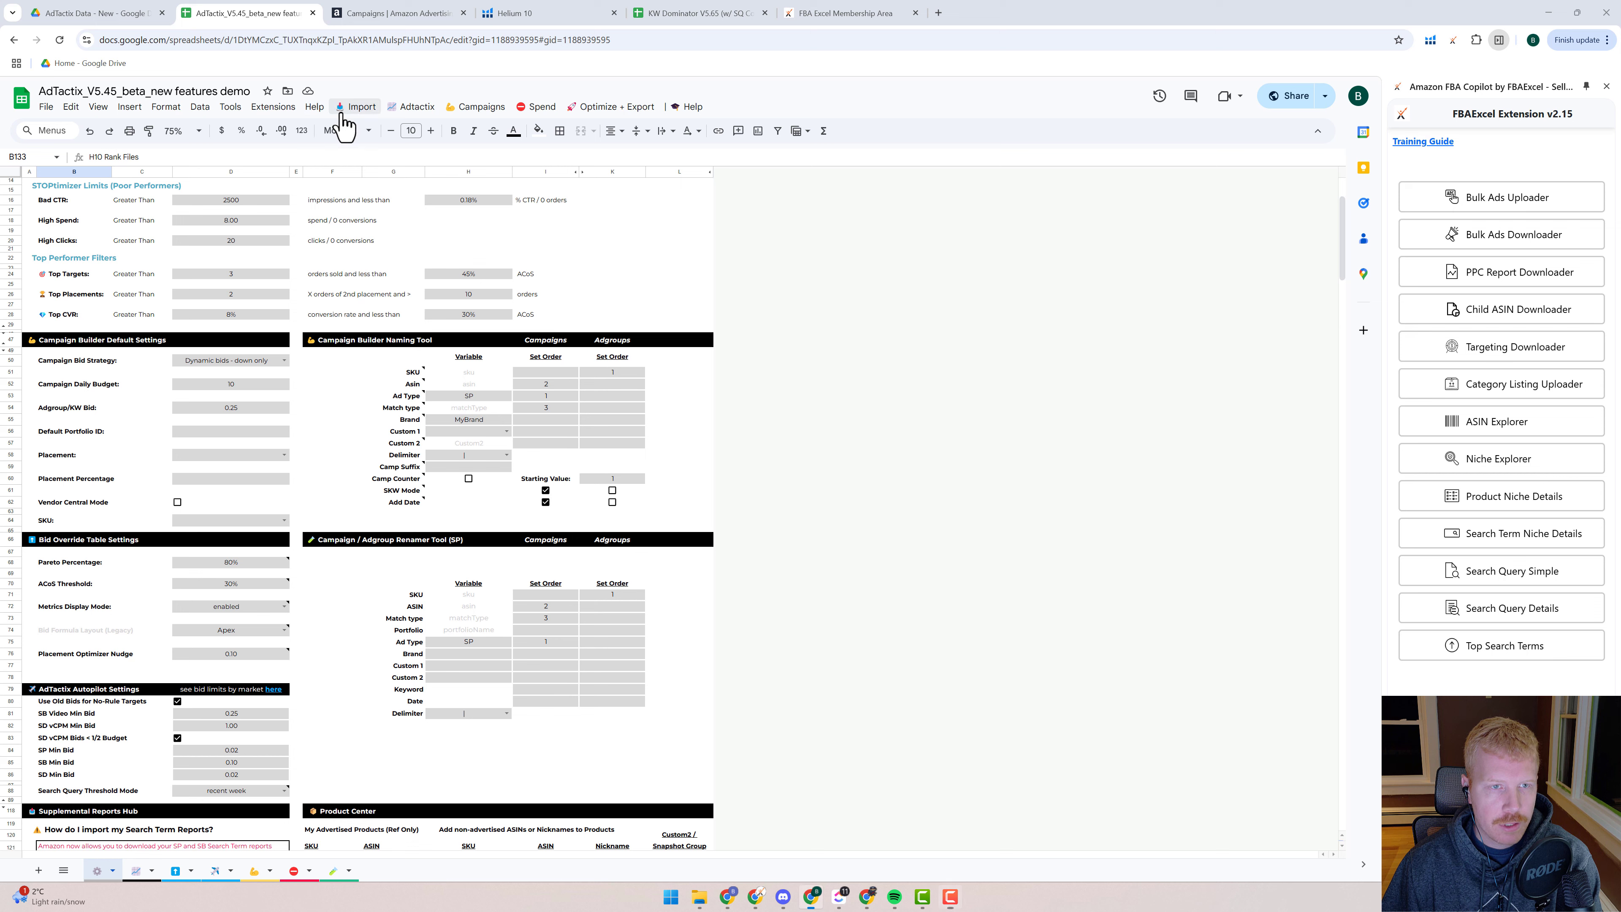
# - Start Download & Import Bulk Ads File, read through its instructions and FAQs, and proceed to Amazon's bulk operations page
pyautogui.click(356, 107)
pyautogui.click(423, 148)
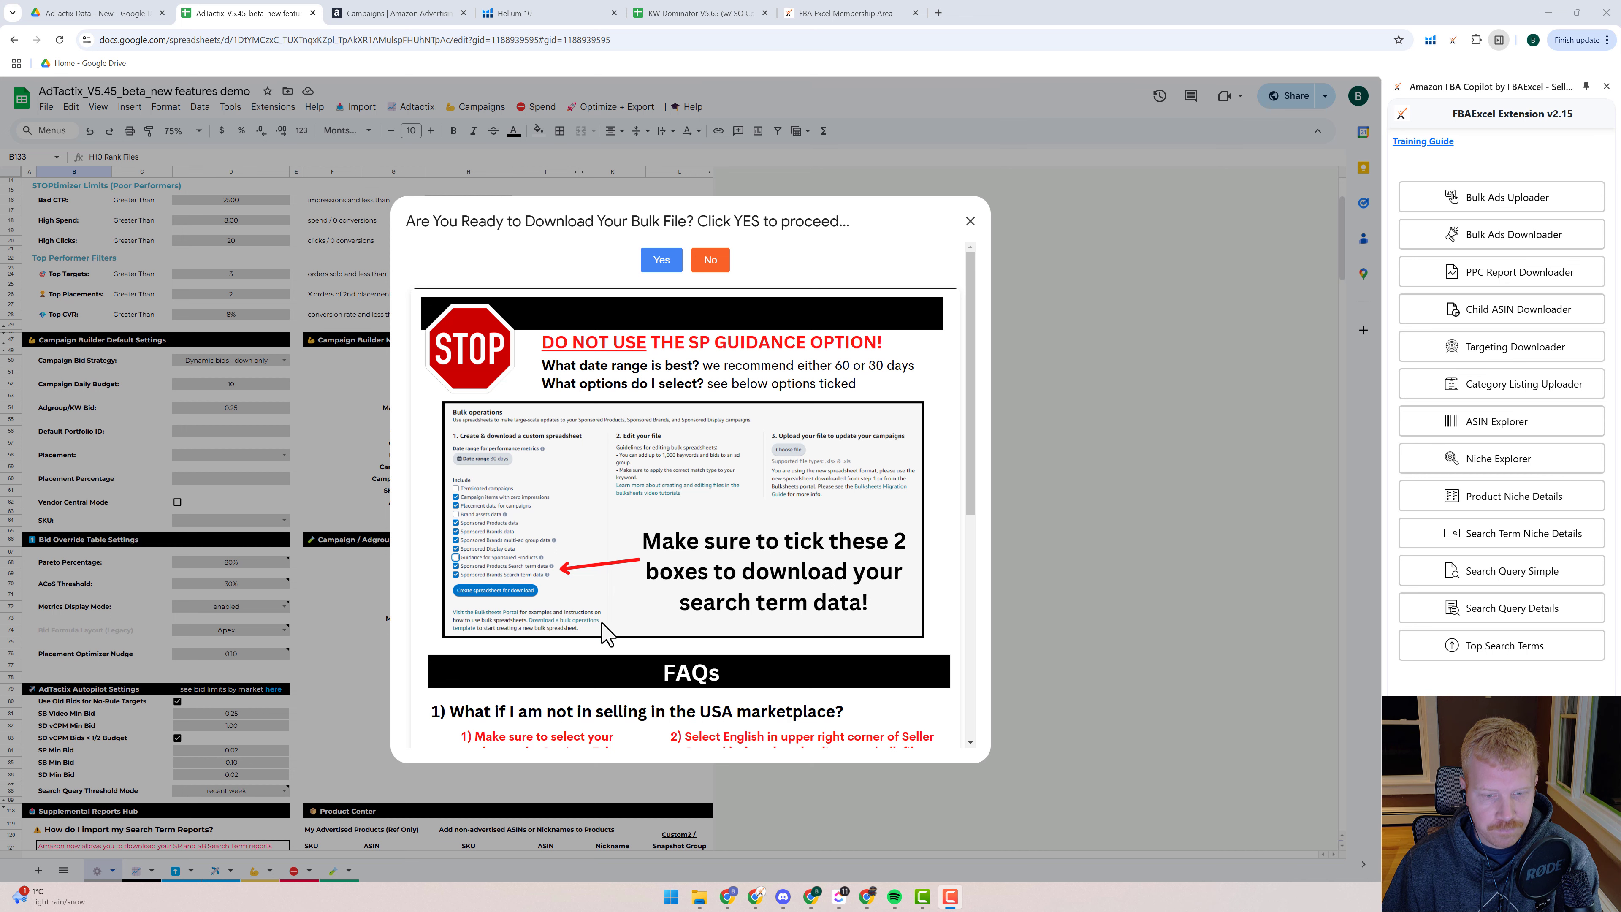
pyautogui.scroll(-5, 625, 635)
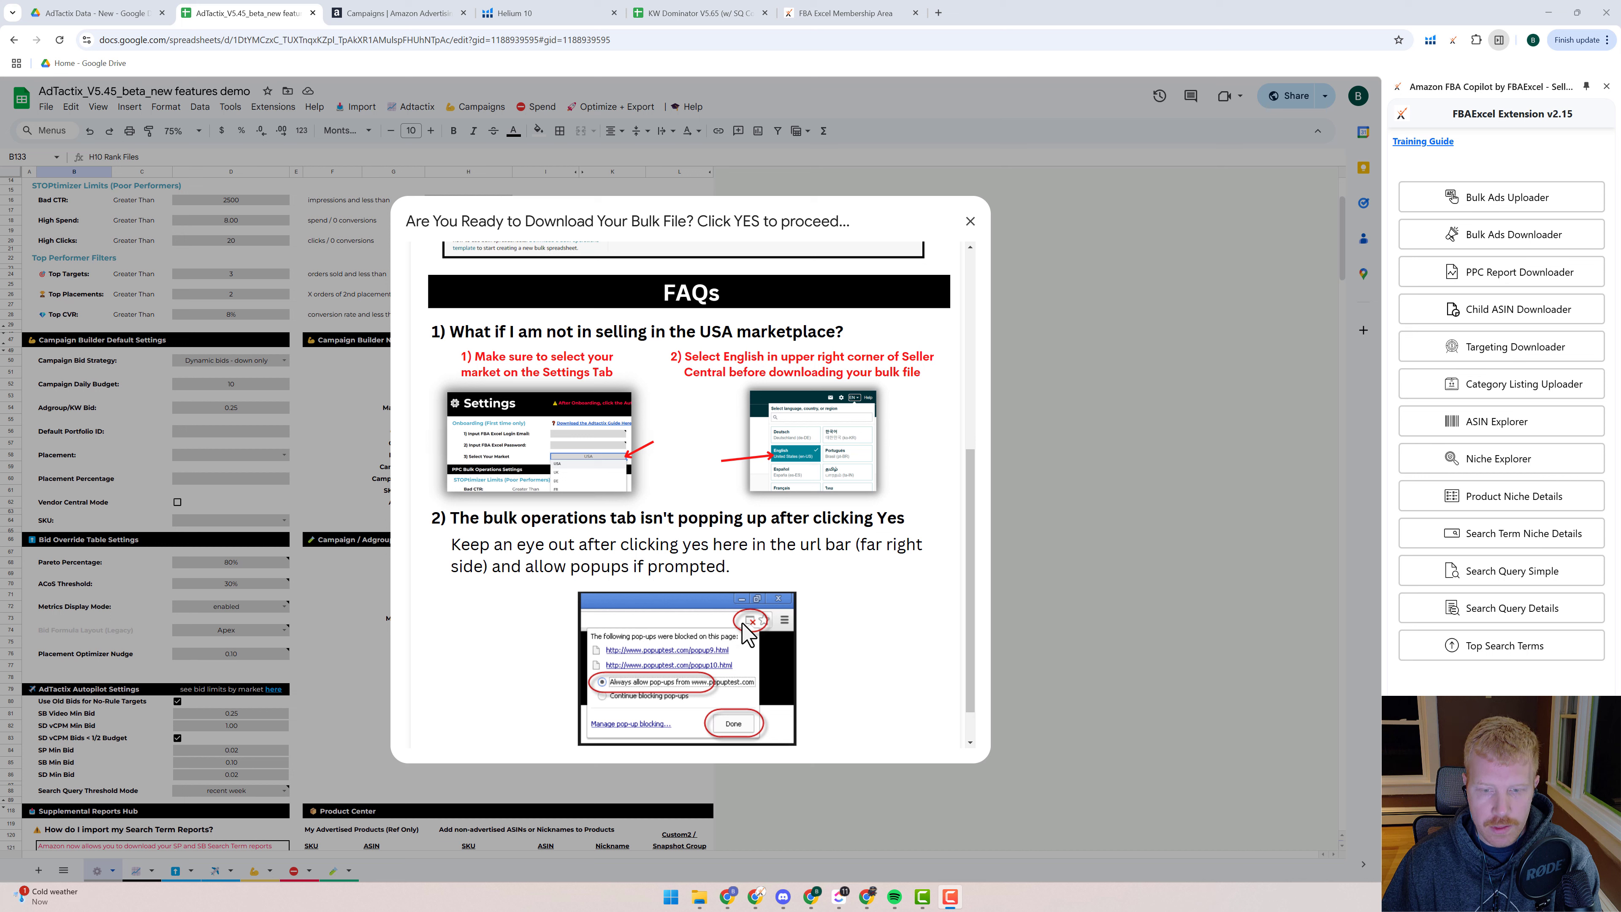
pyautogui.click(1254, 39)
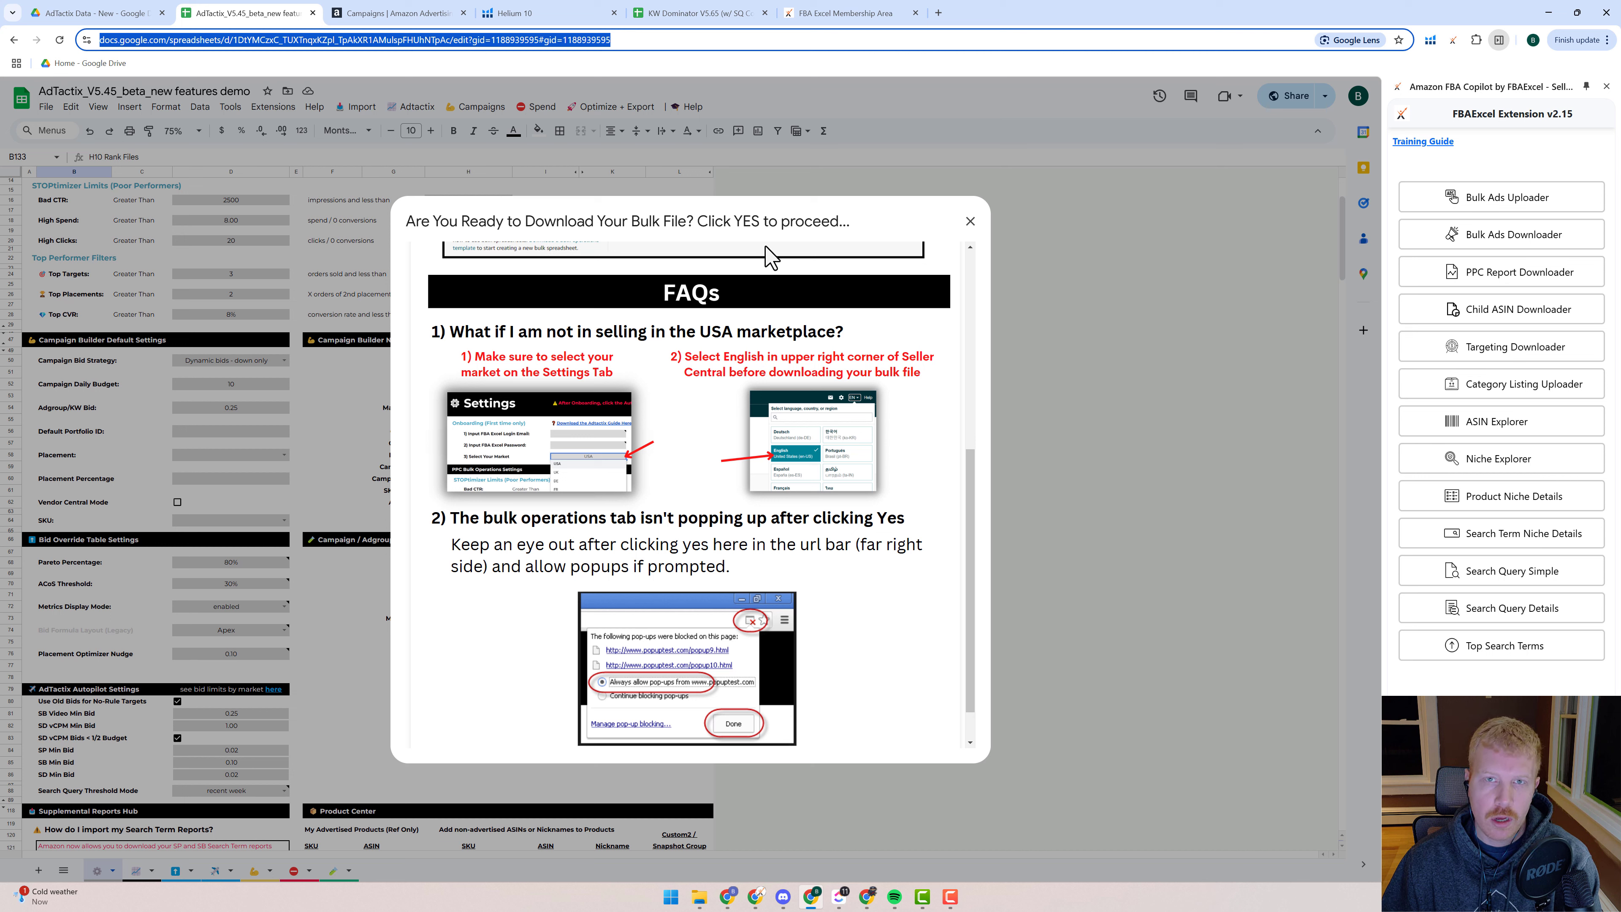
pyautogui.scroll(6, 765, 256)
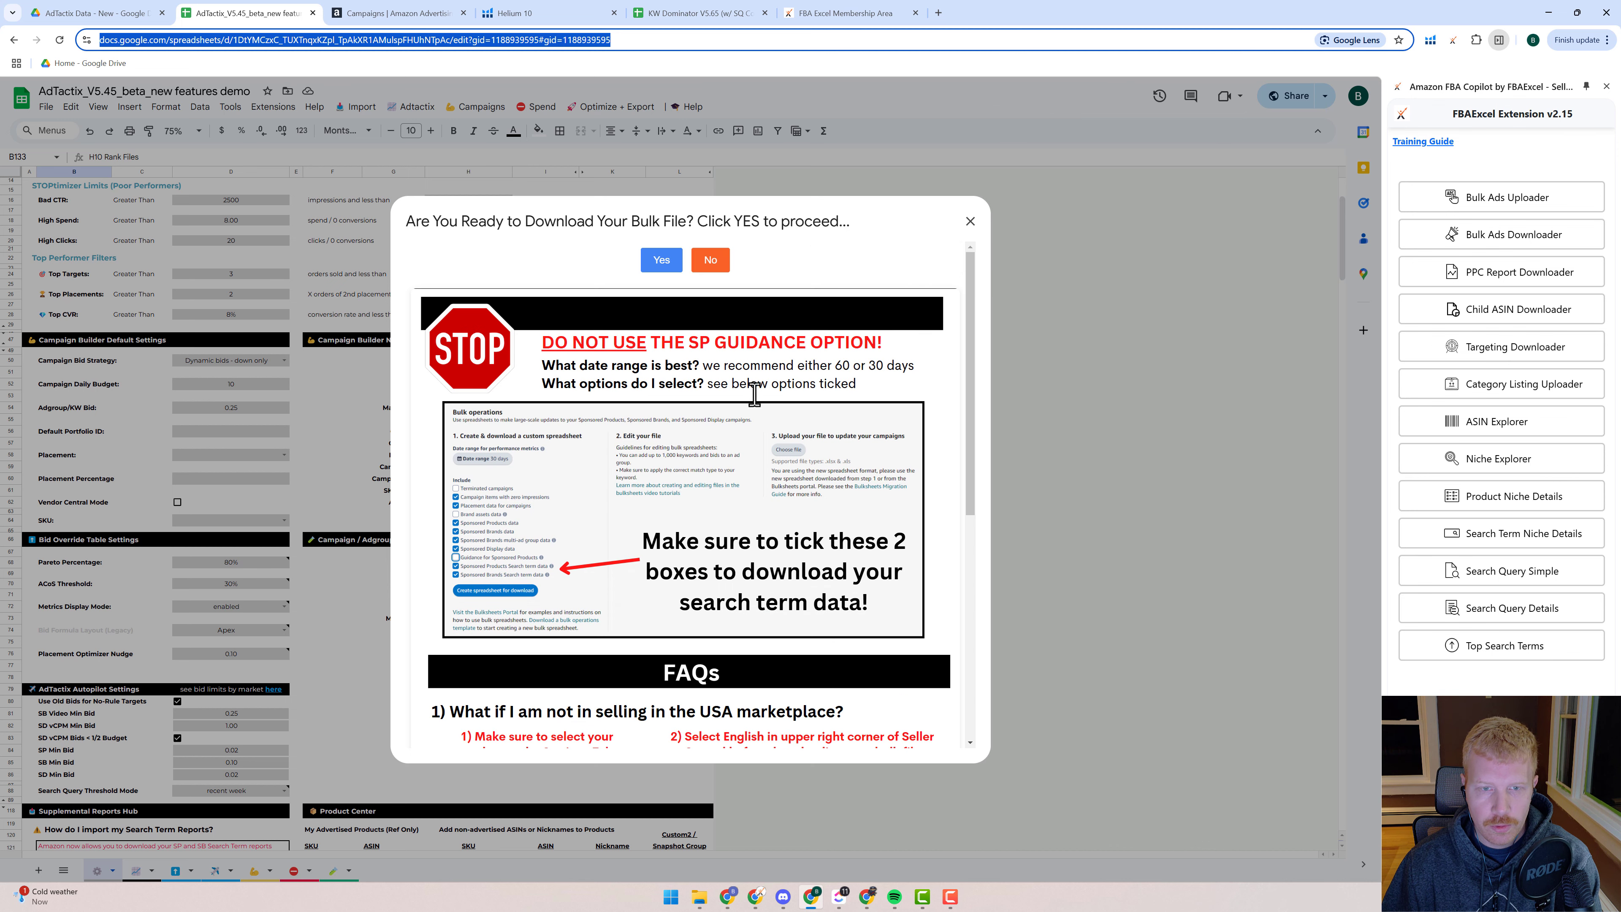
pyautogui.click(661, 259)
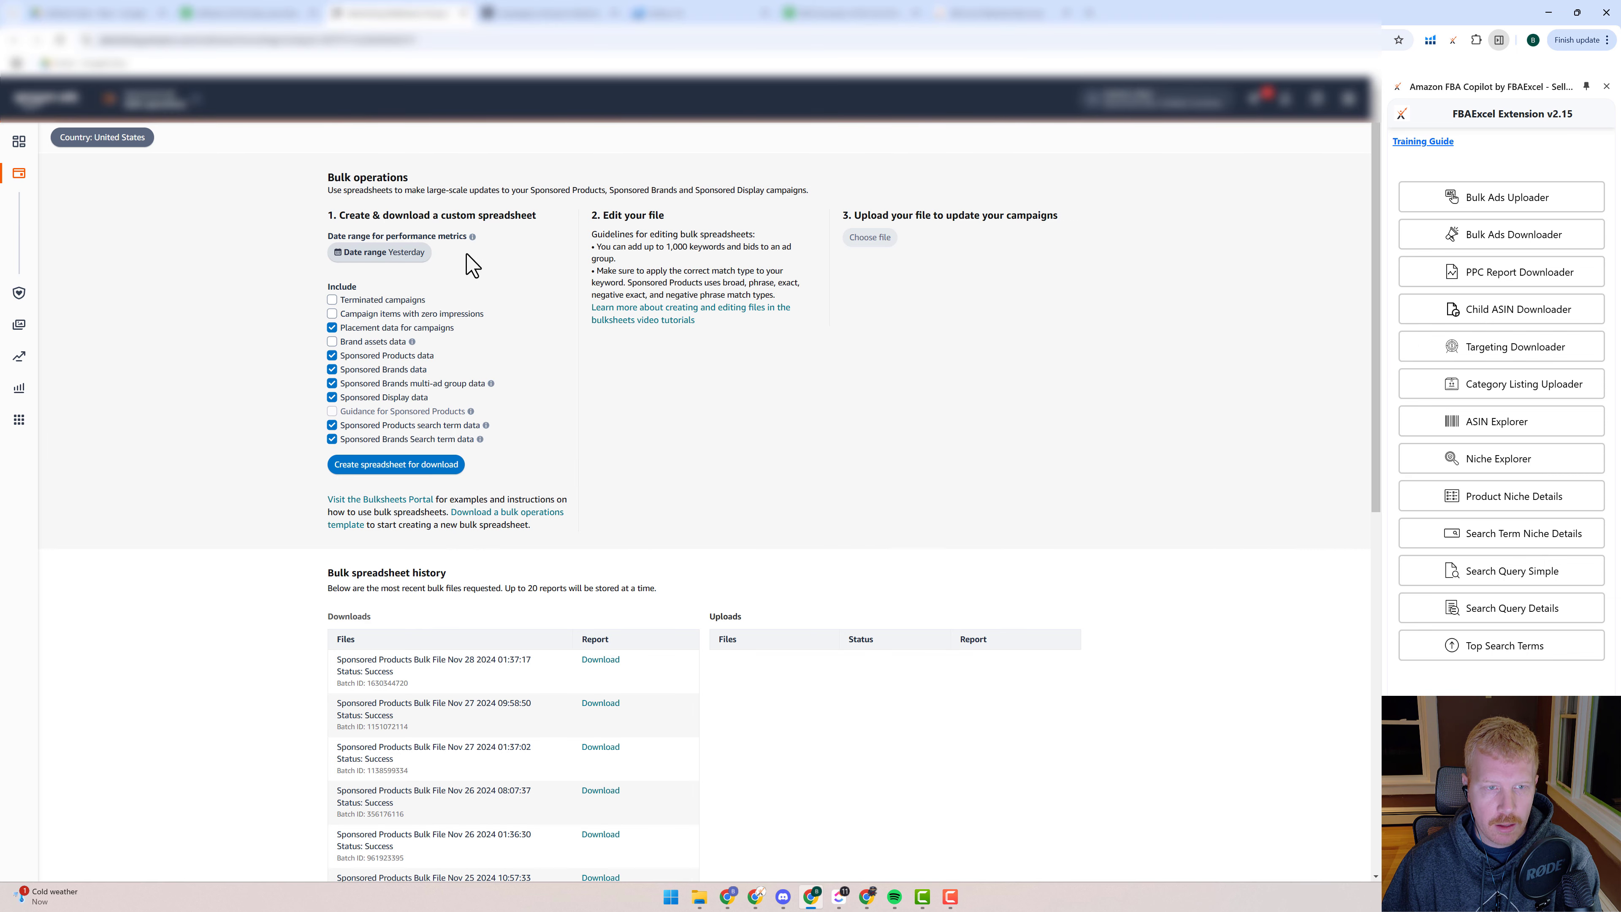
# - Set the bulk spreadsheet's date range to 30 days and include campaign items with zero impressions
pyautogui.click(392, 254)
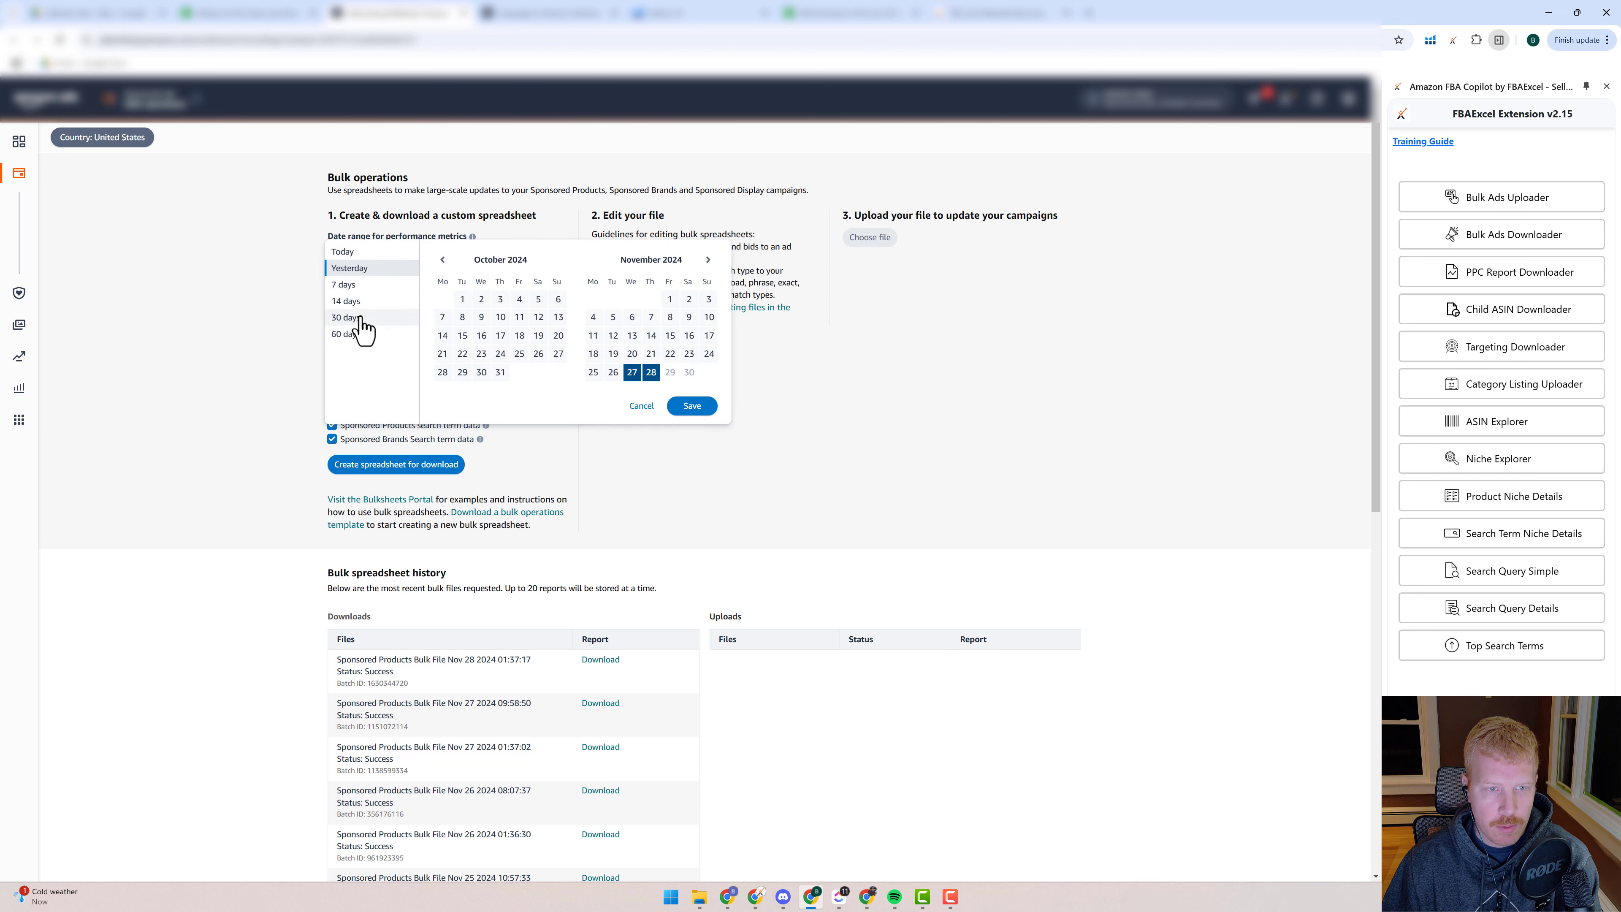
pyautogui.click(360, 317)
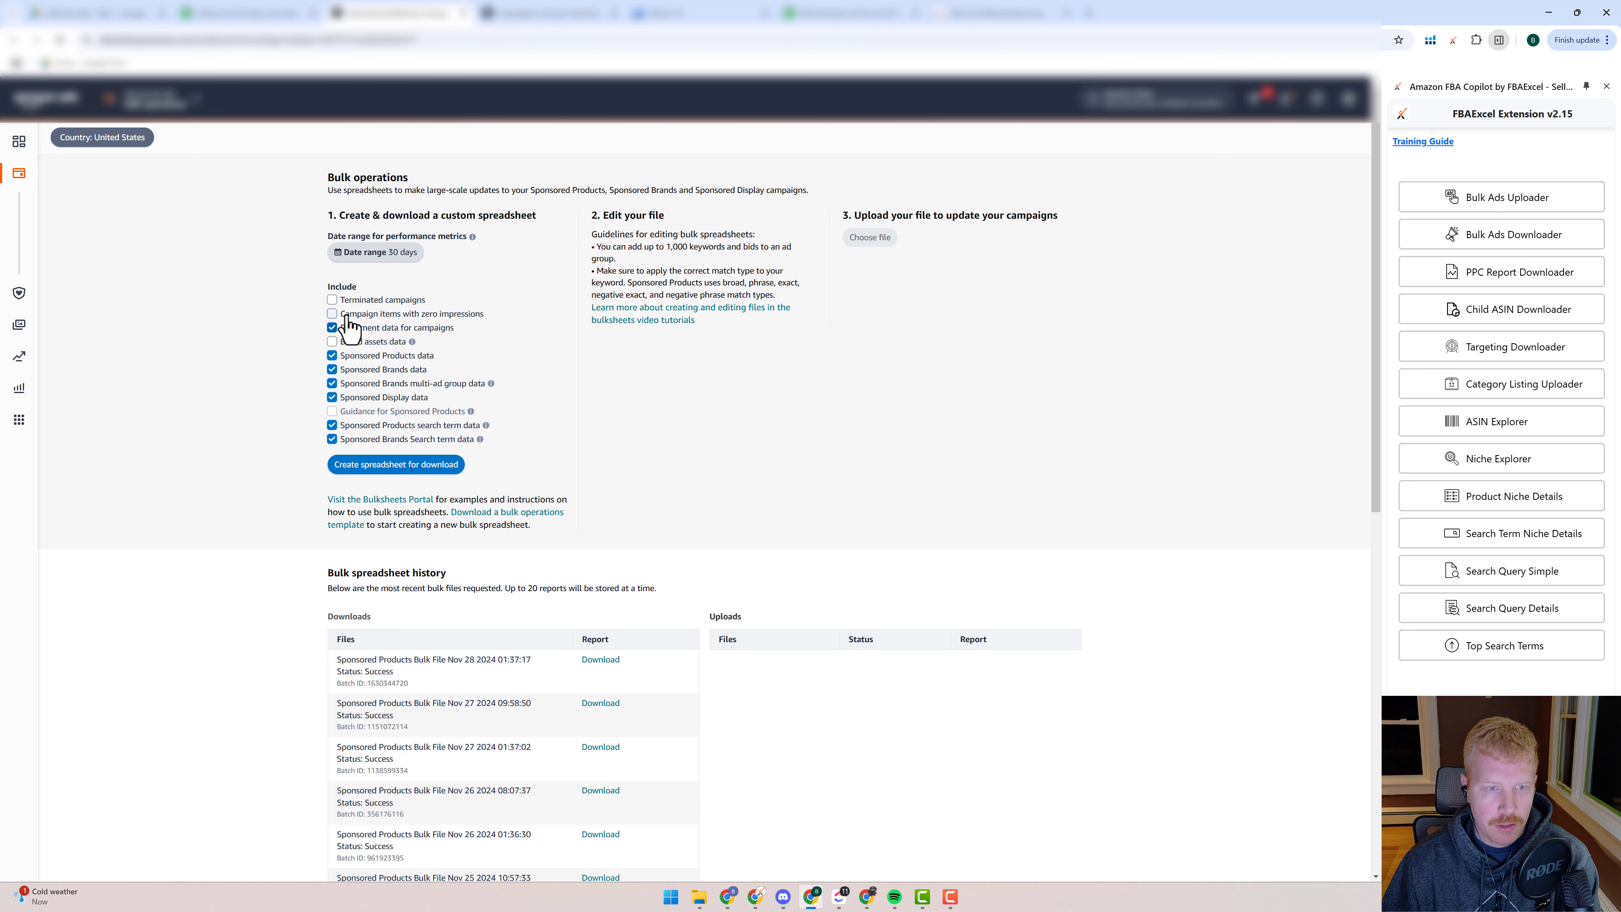
pyautogui.click(345, 313)
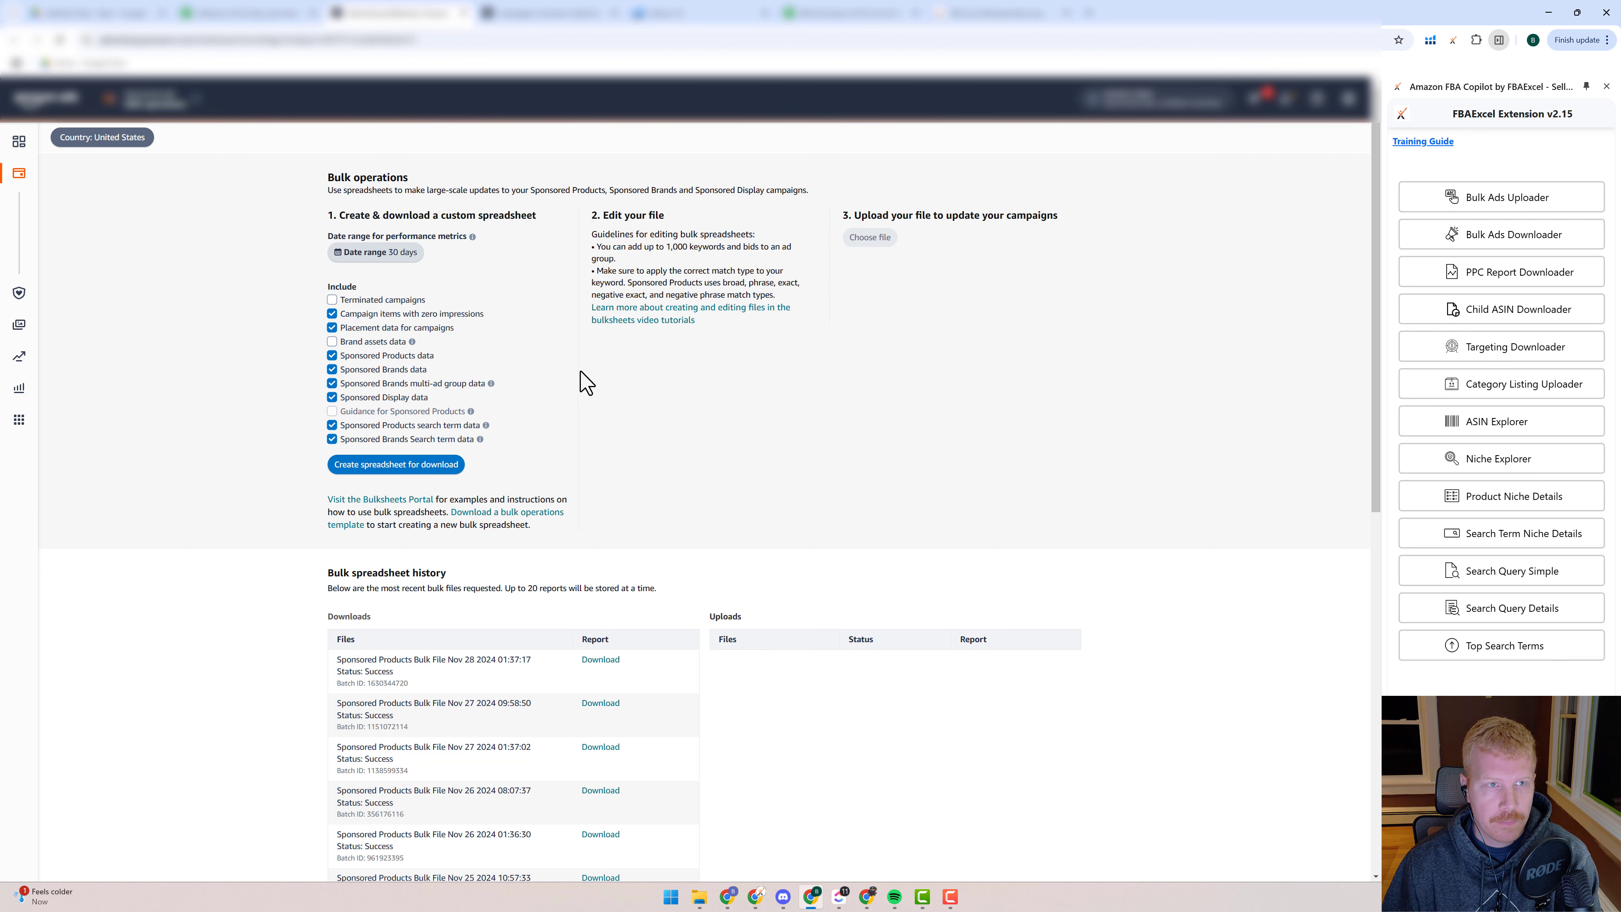
# - Return to the AdTactix spreadsheet and import Demo Bulk File 8k rows.xlsx from My Drive as new sheets
pyautogui.click(273, 27)
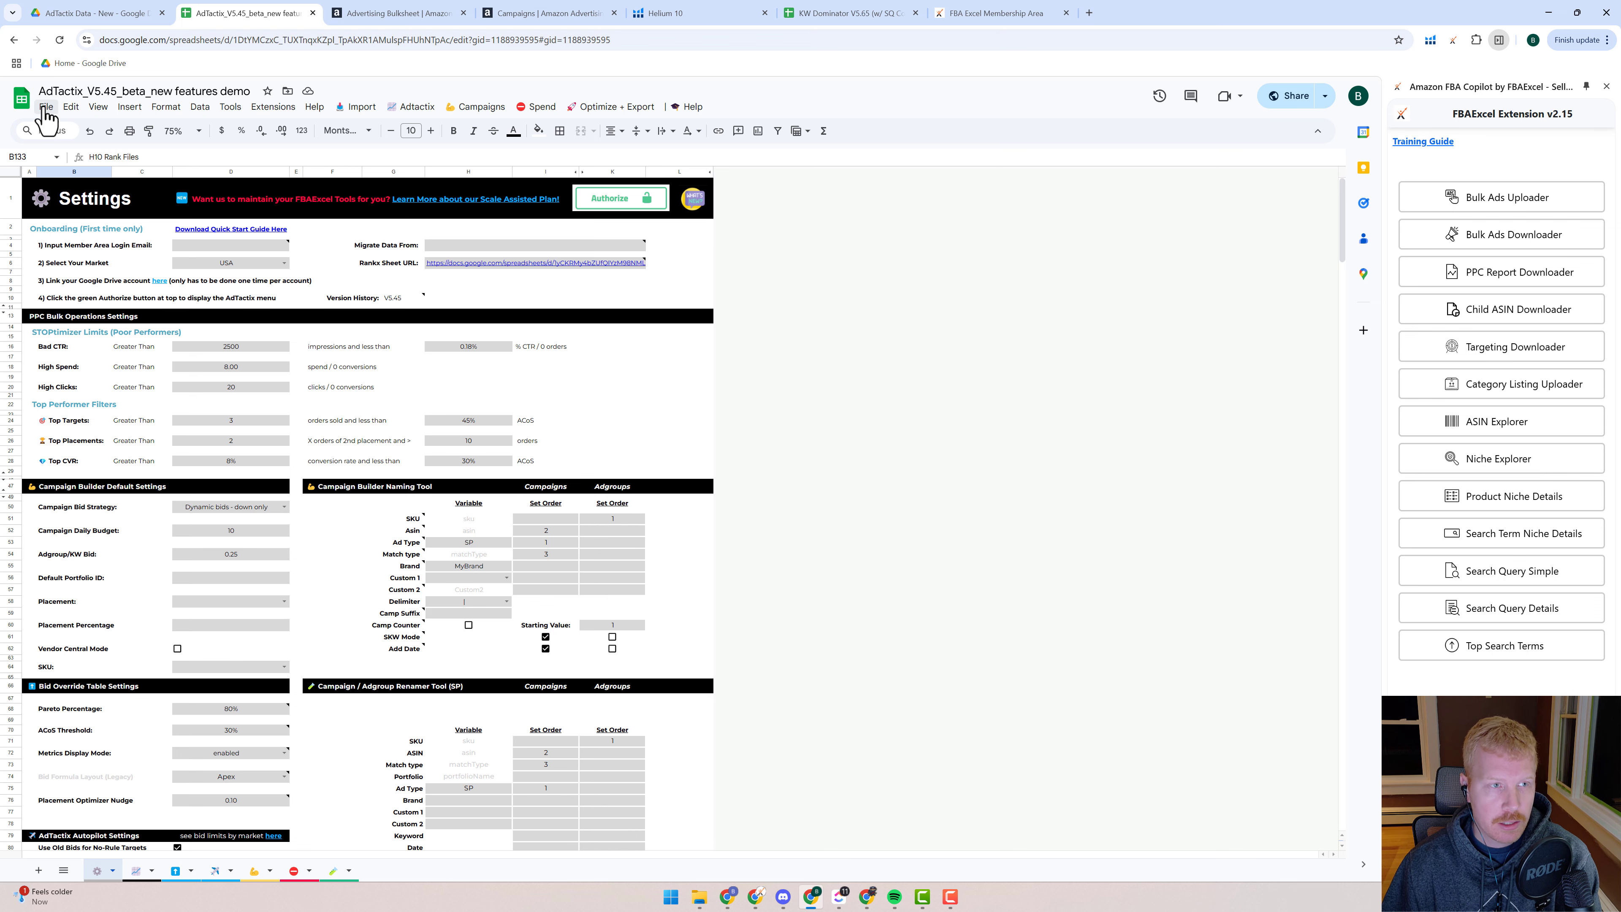
pyautogui.click(47, 116)
pyautogui.click(67, 165)
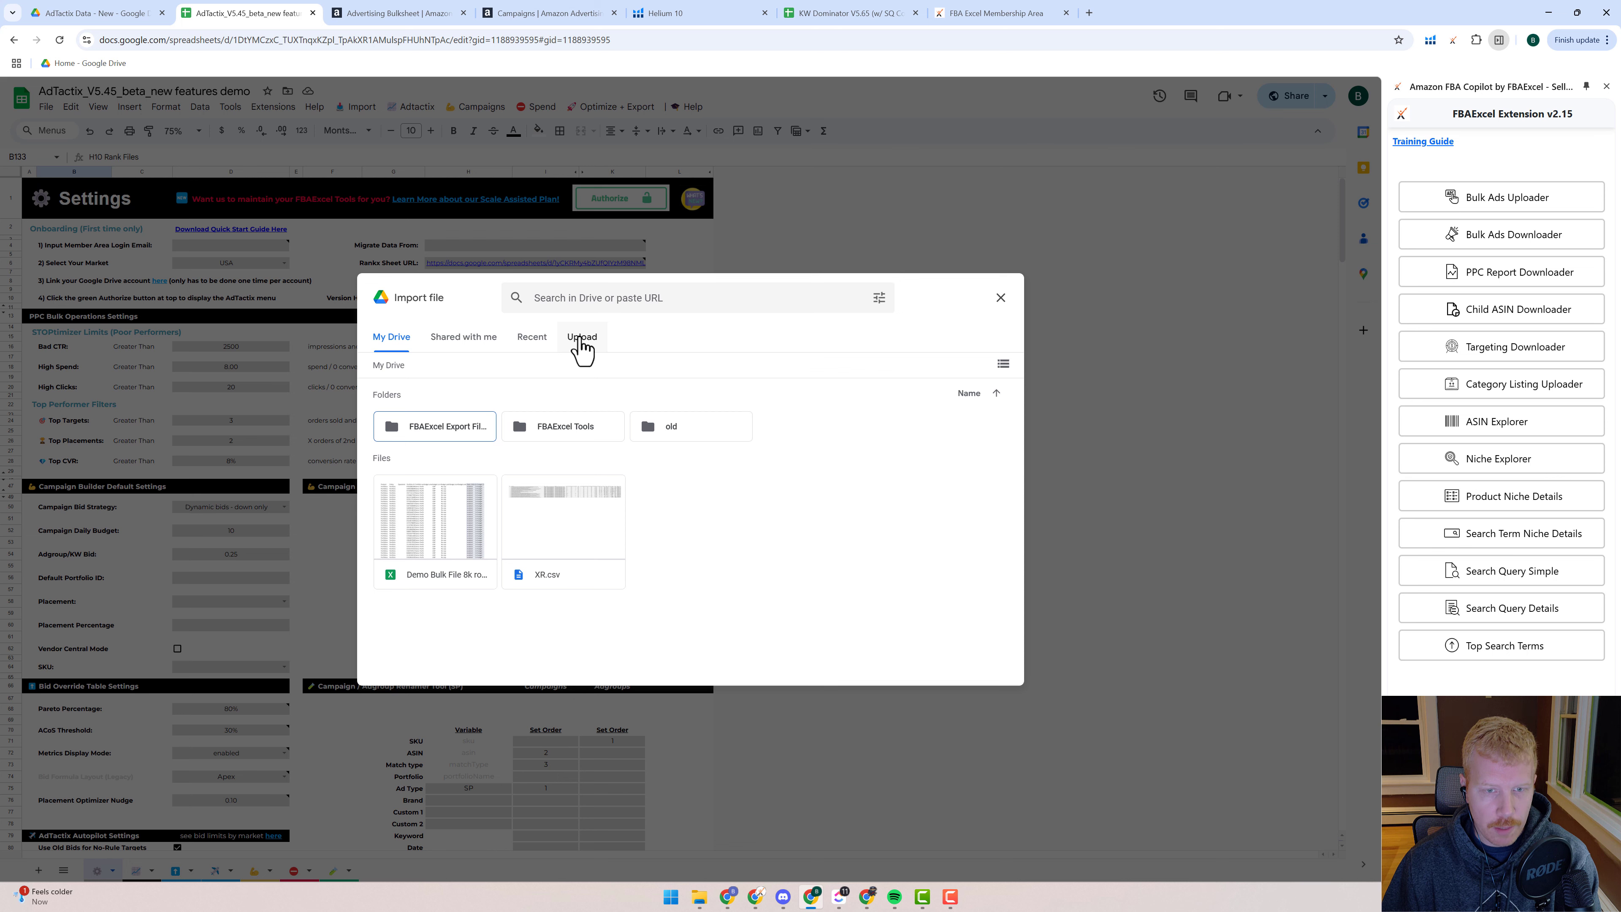
pyautogui.click(460, 542)
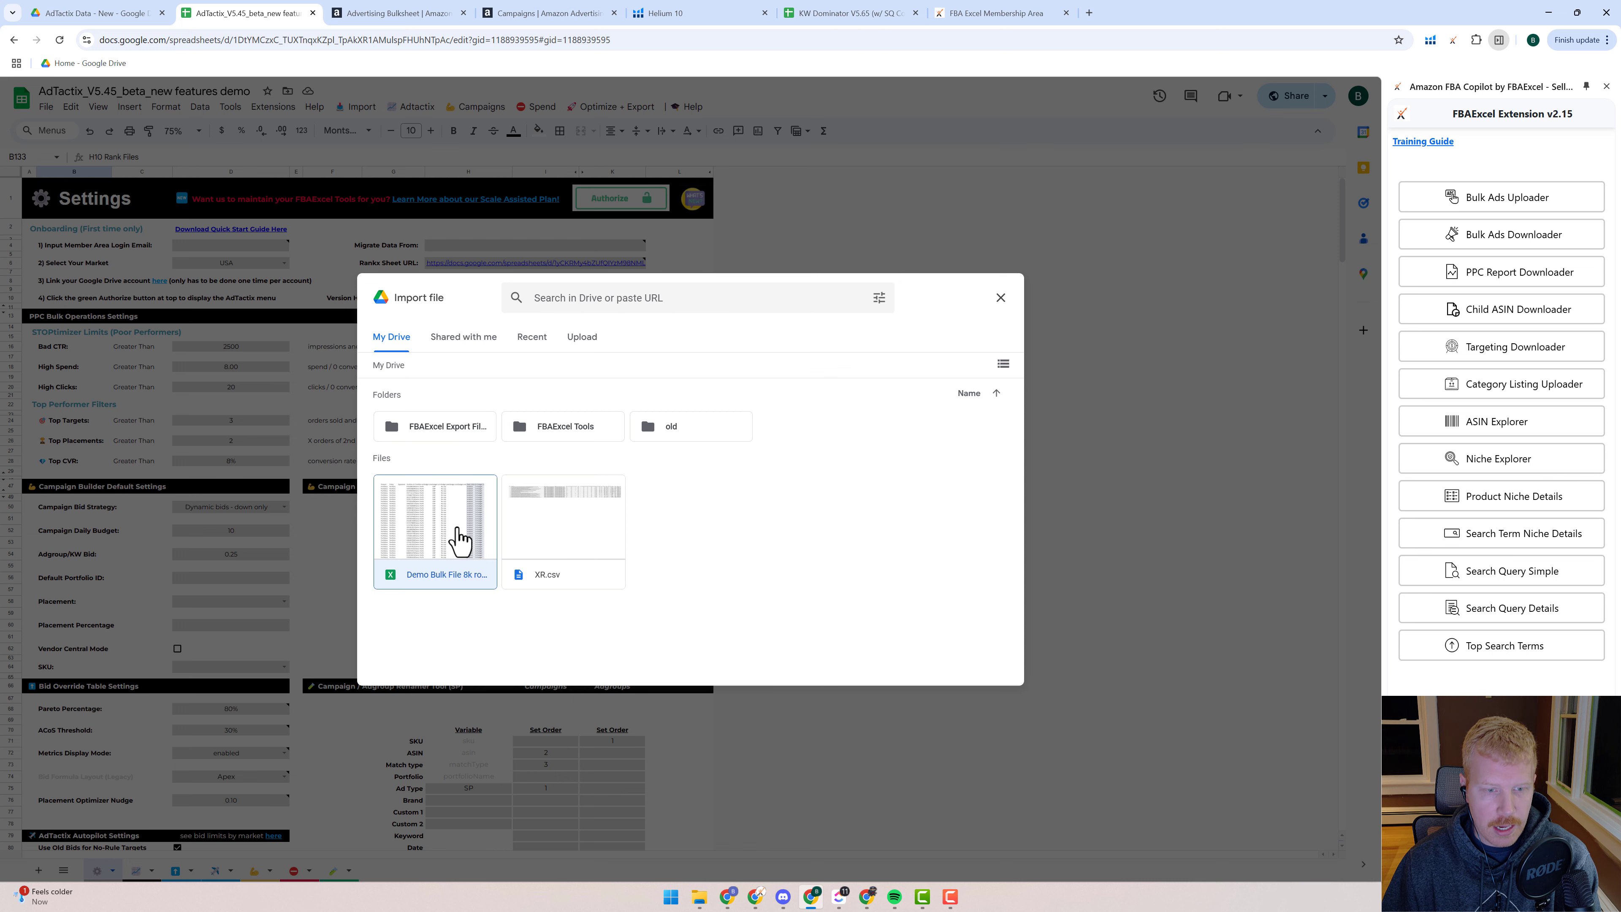
pyautogui.click(986, 670)
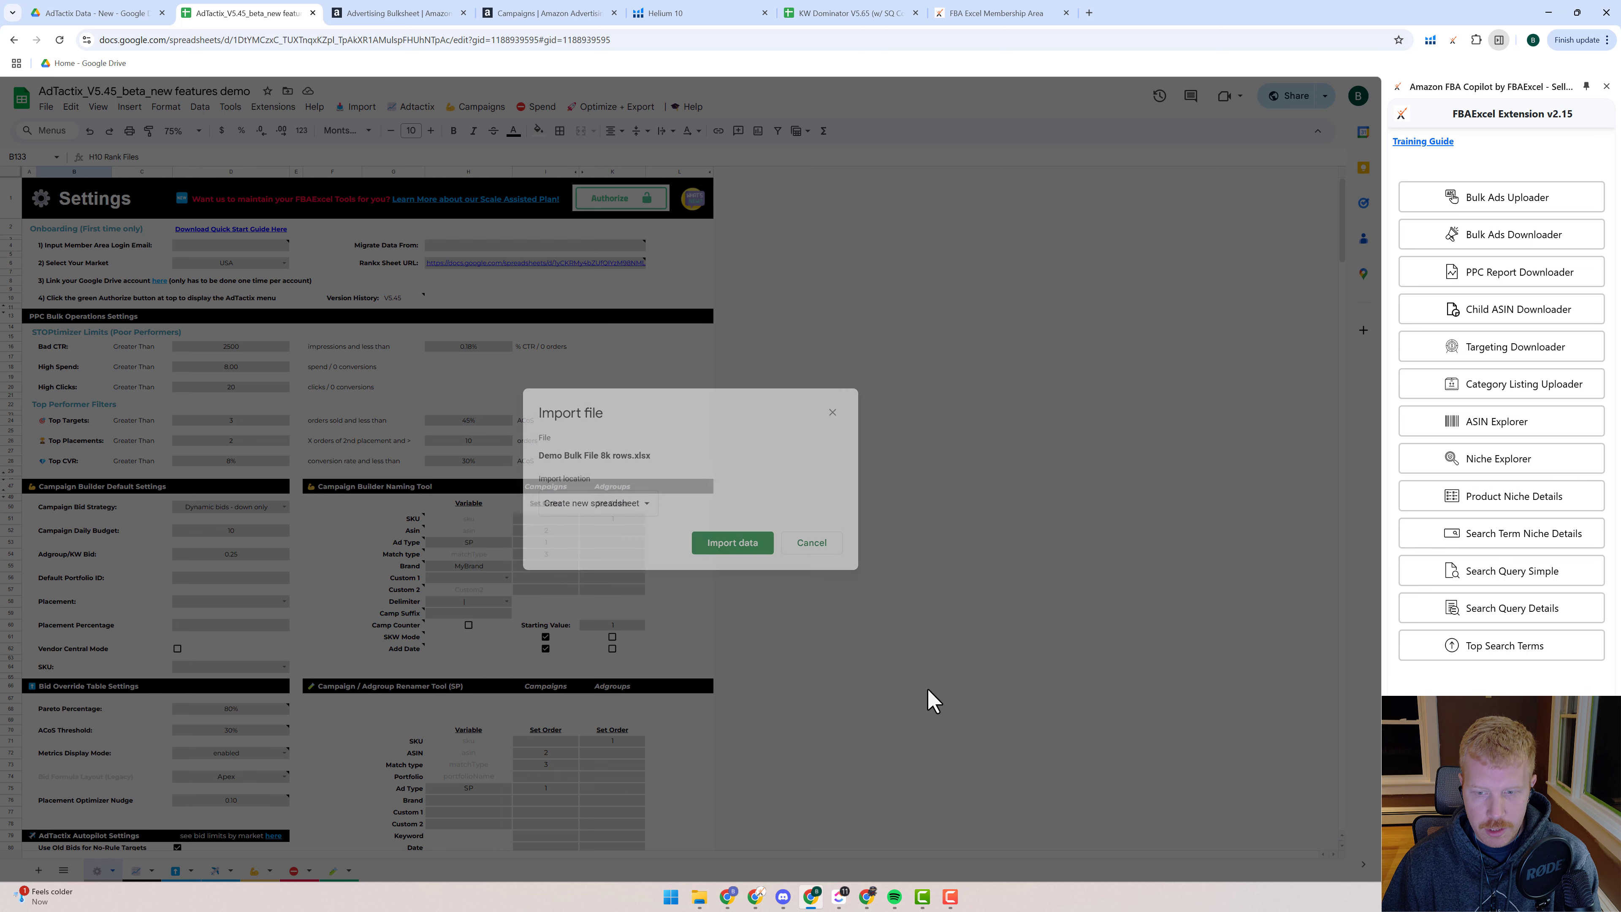
pyautogui.click(622, 506)
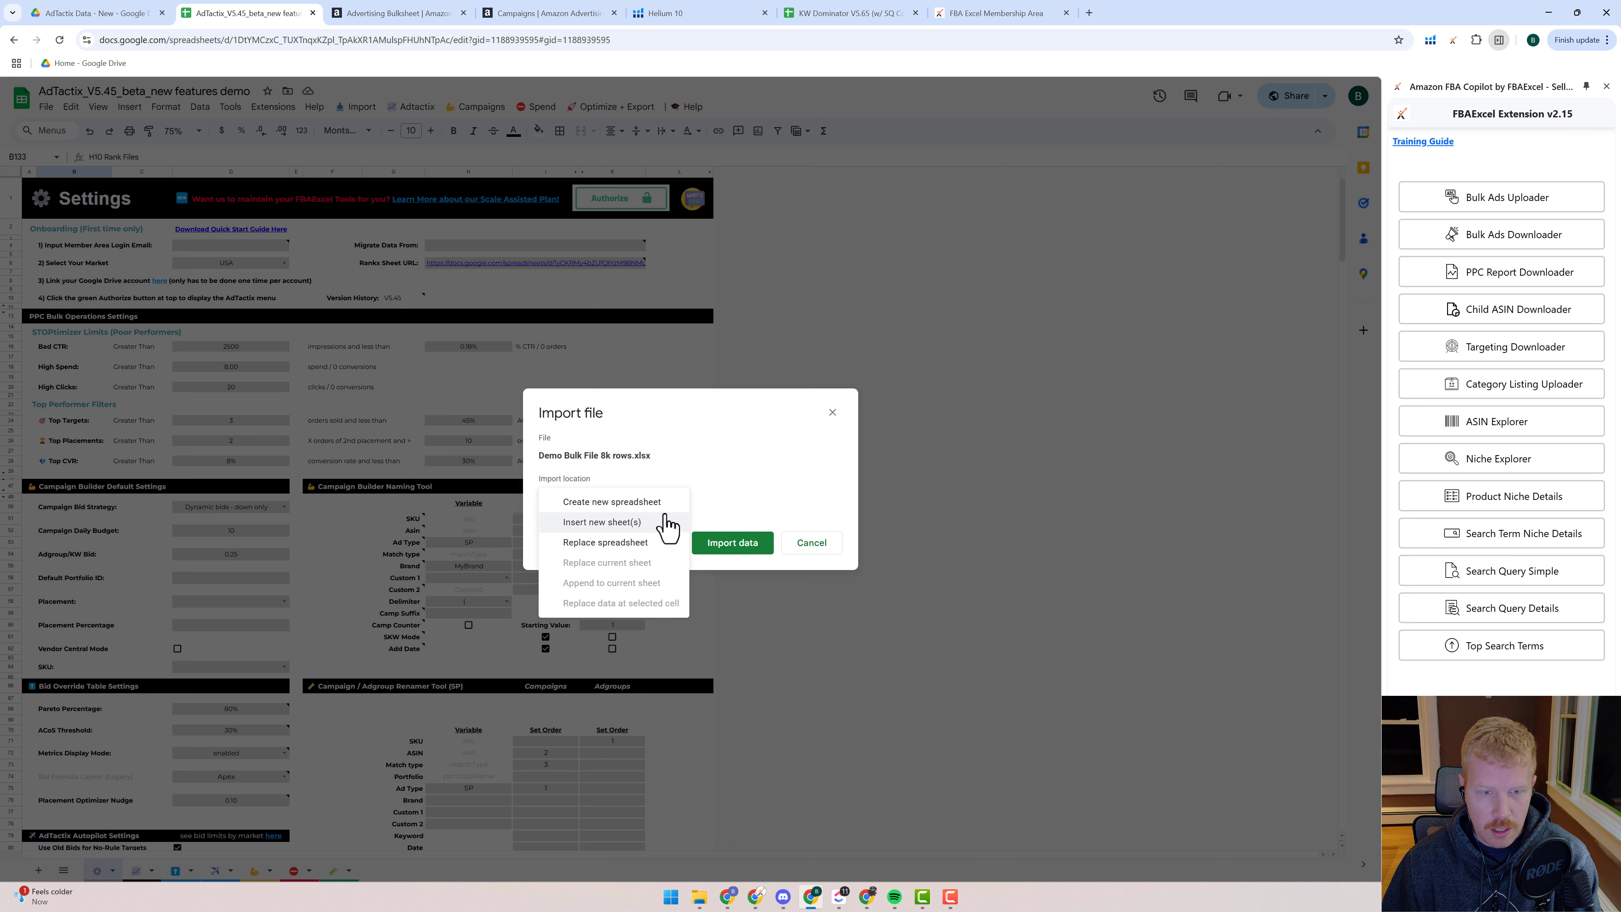
pyautogui.click(610, 529)
pyautogui.click(740, 590)
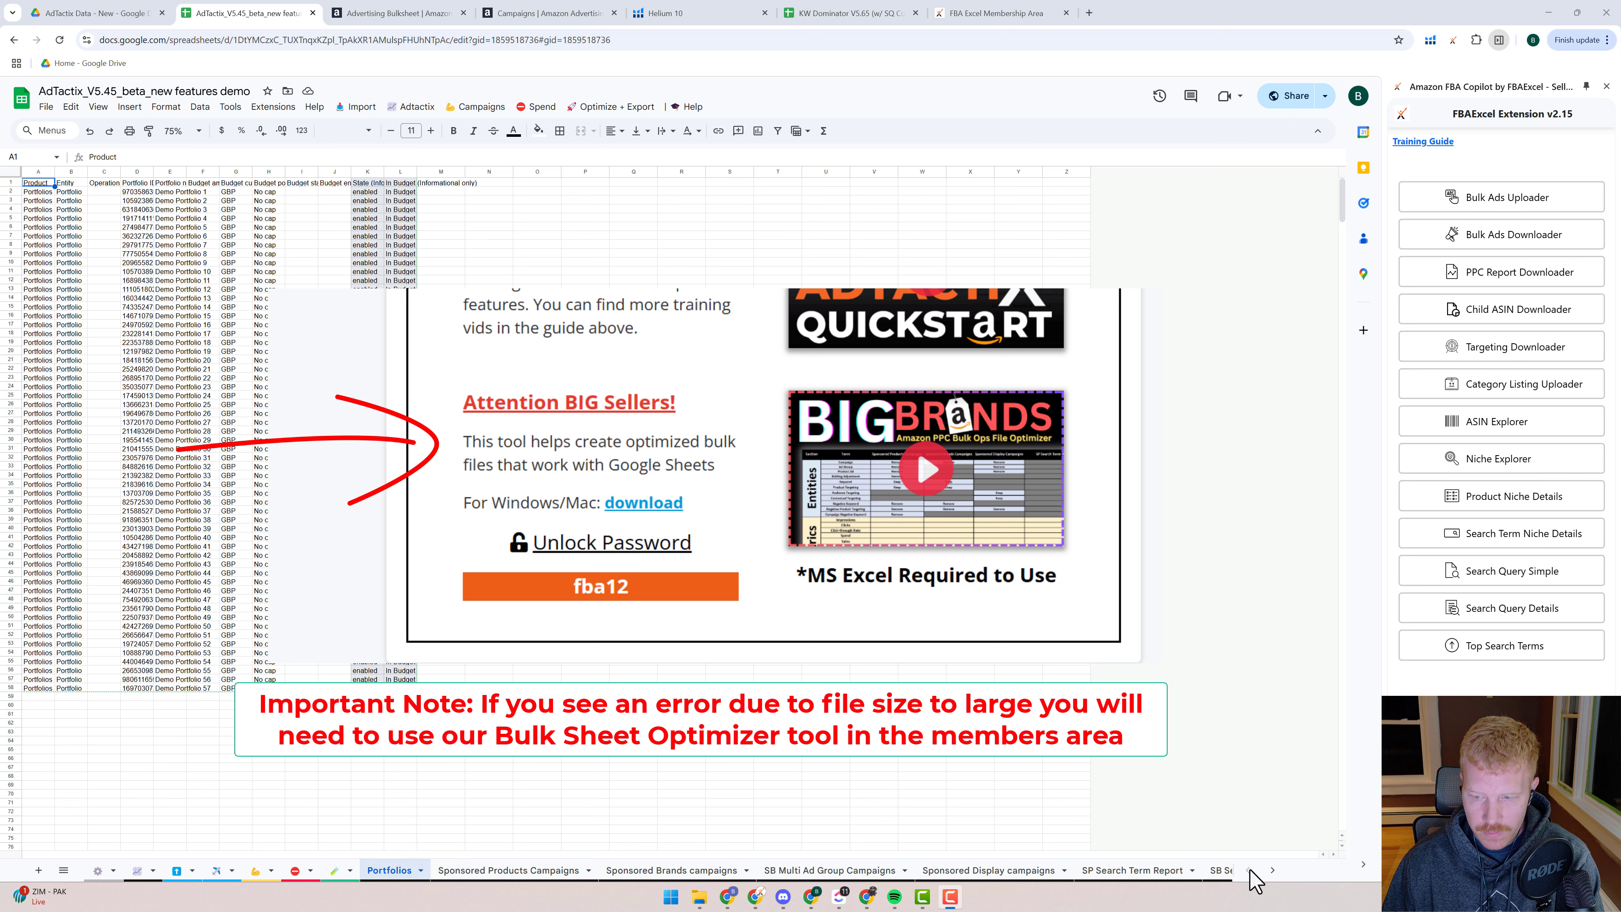
# - Look through the sheets added from the bulk file to check the Sponsored Products, Brands, Display and search term reports
pyautogui.click(1271, 872)
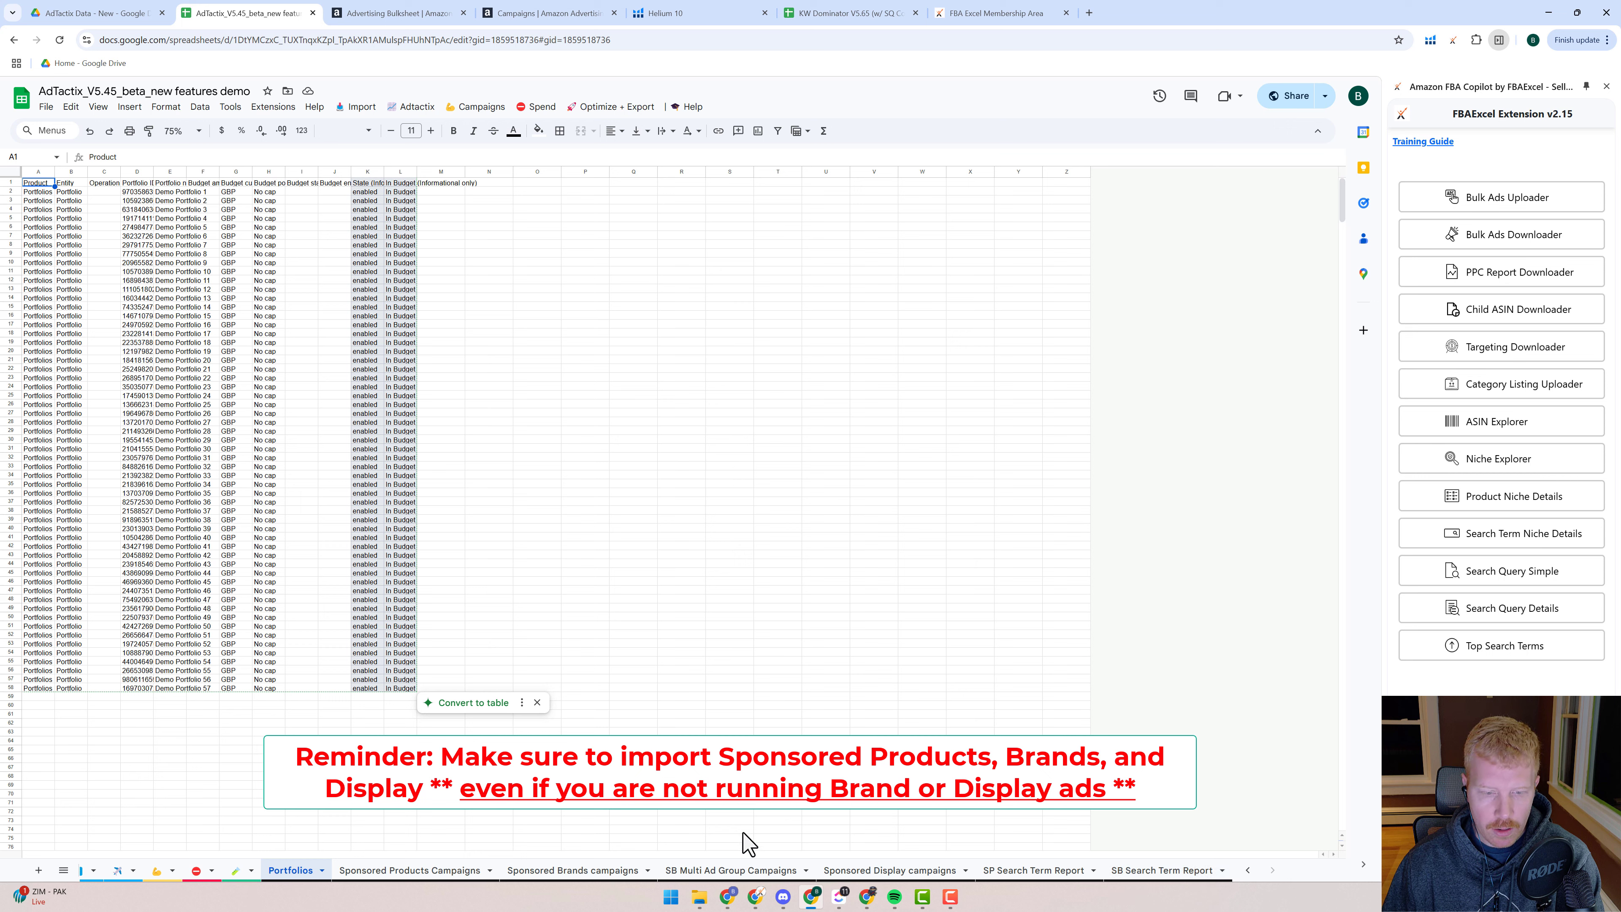
pyautogui.click(696, 795)
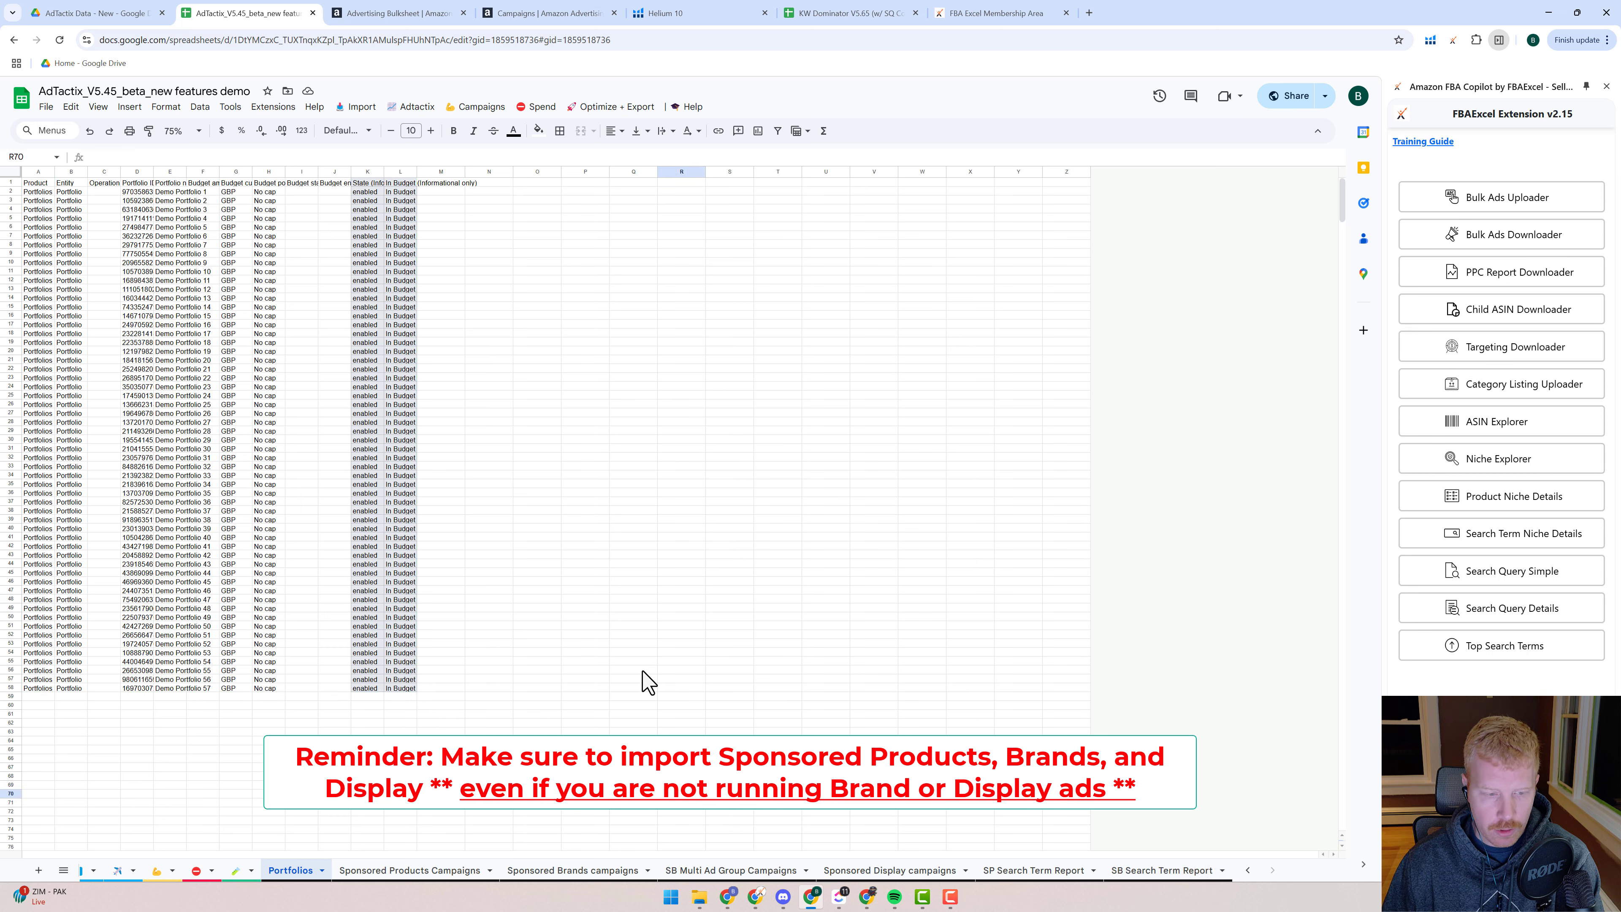
pyautogui.click(1247, 870)
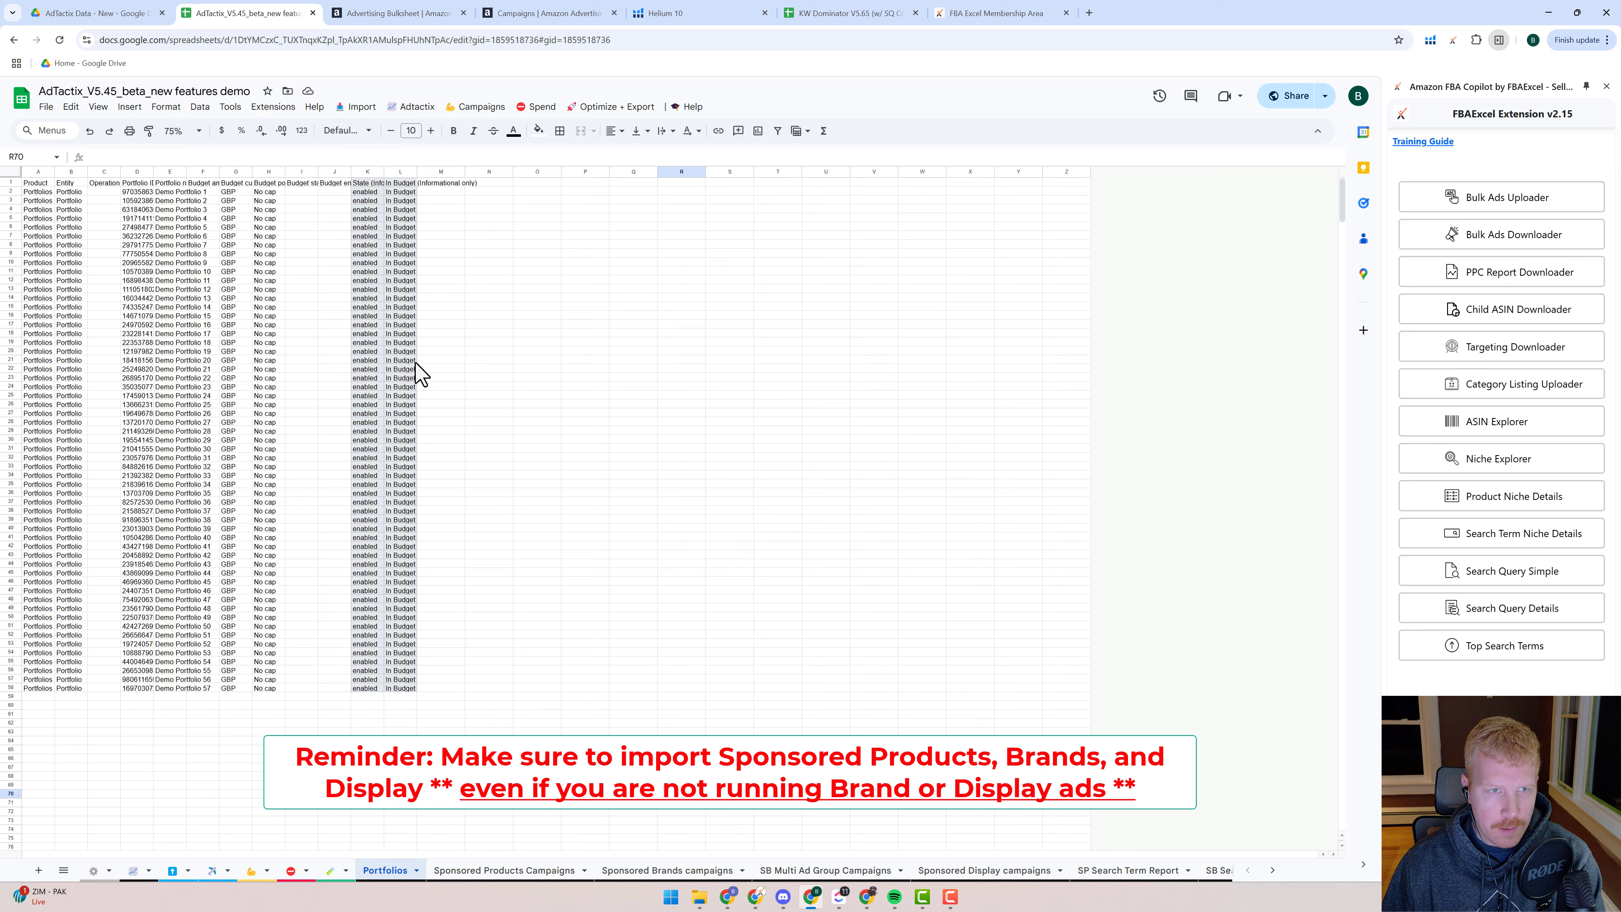
# - Check the Manage Supplemental Data options, and examine the report types and filename codes in the Settings sheet's Supplemental Reports Hub
pyautogui.click(359, 108)
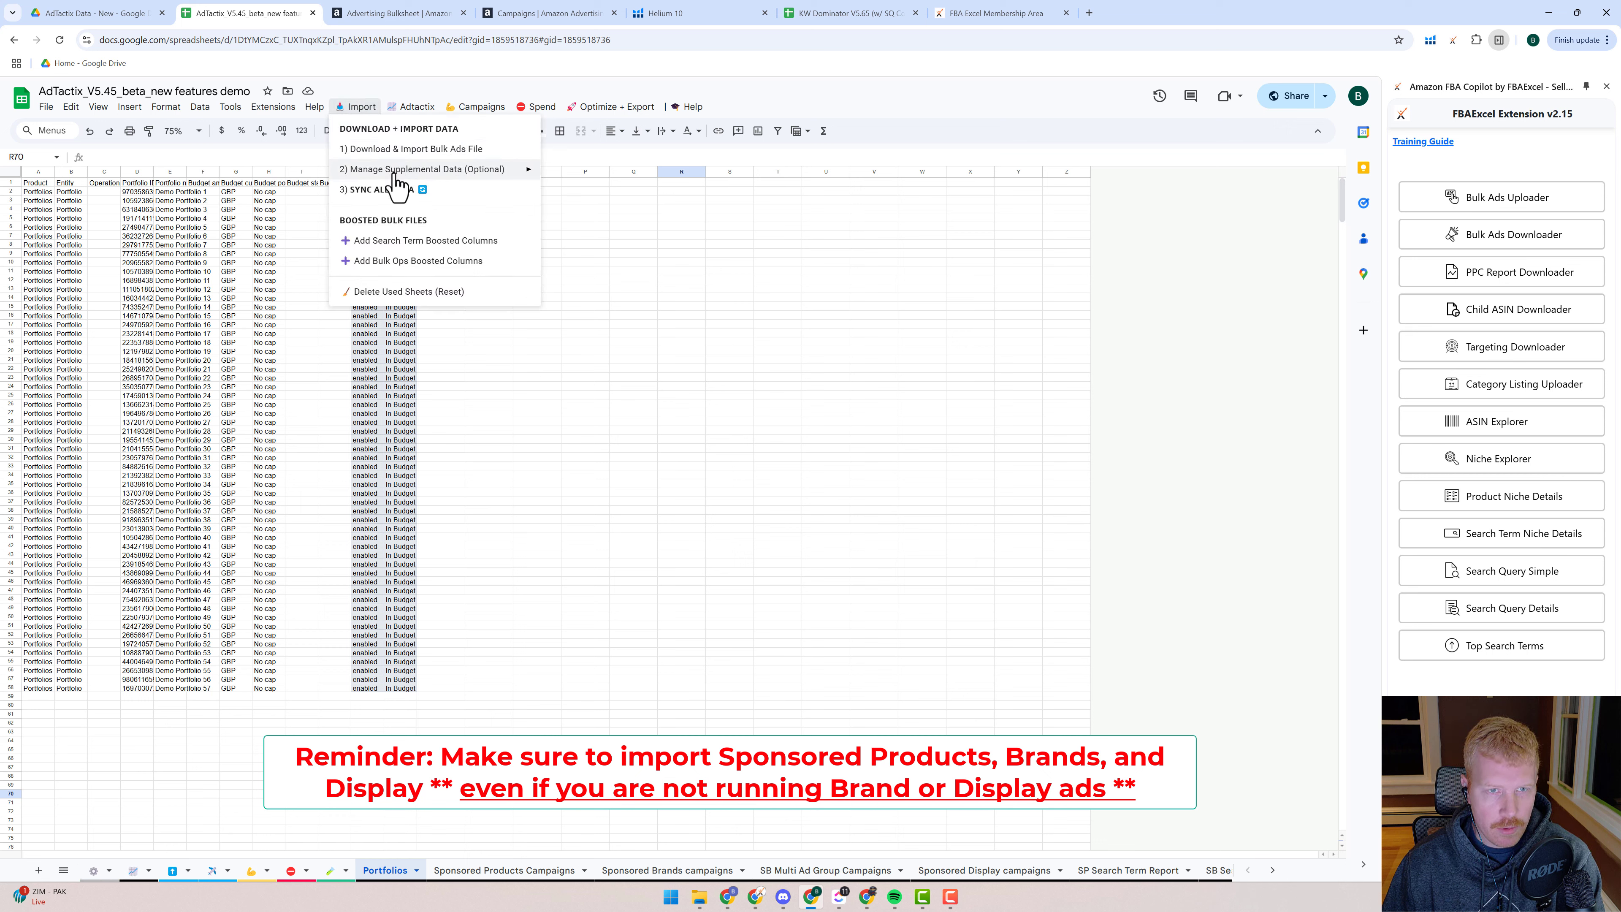
pyautogui.moveTo(404, 173)
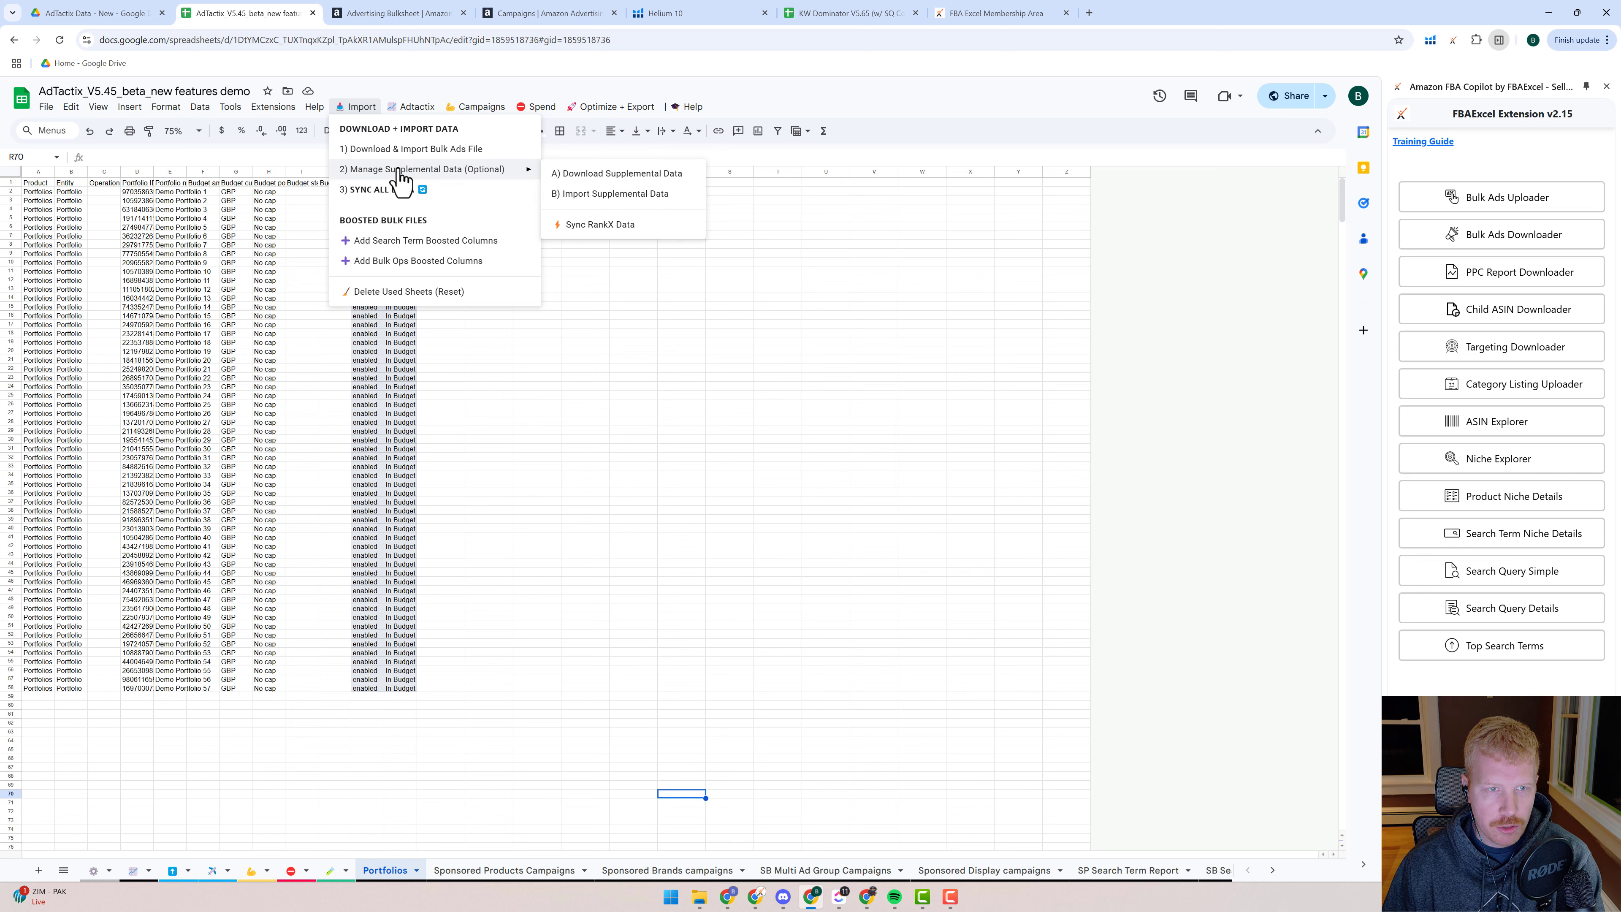
pyautogui.click(622, 350)
pyautogui.click(93, 870)
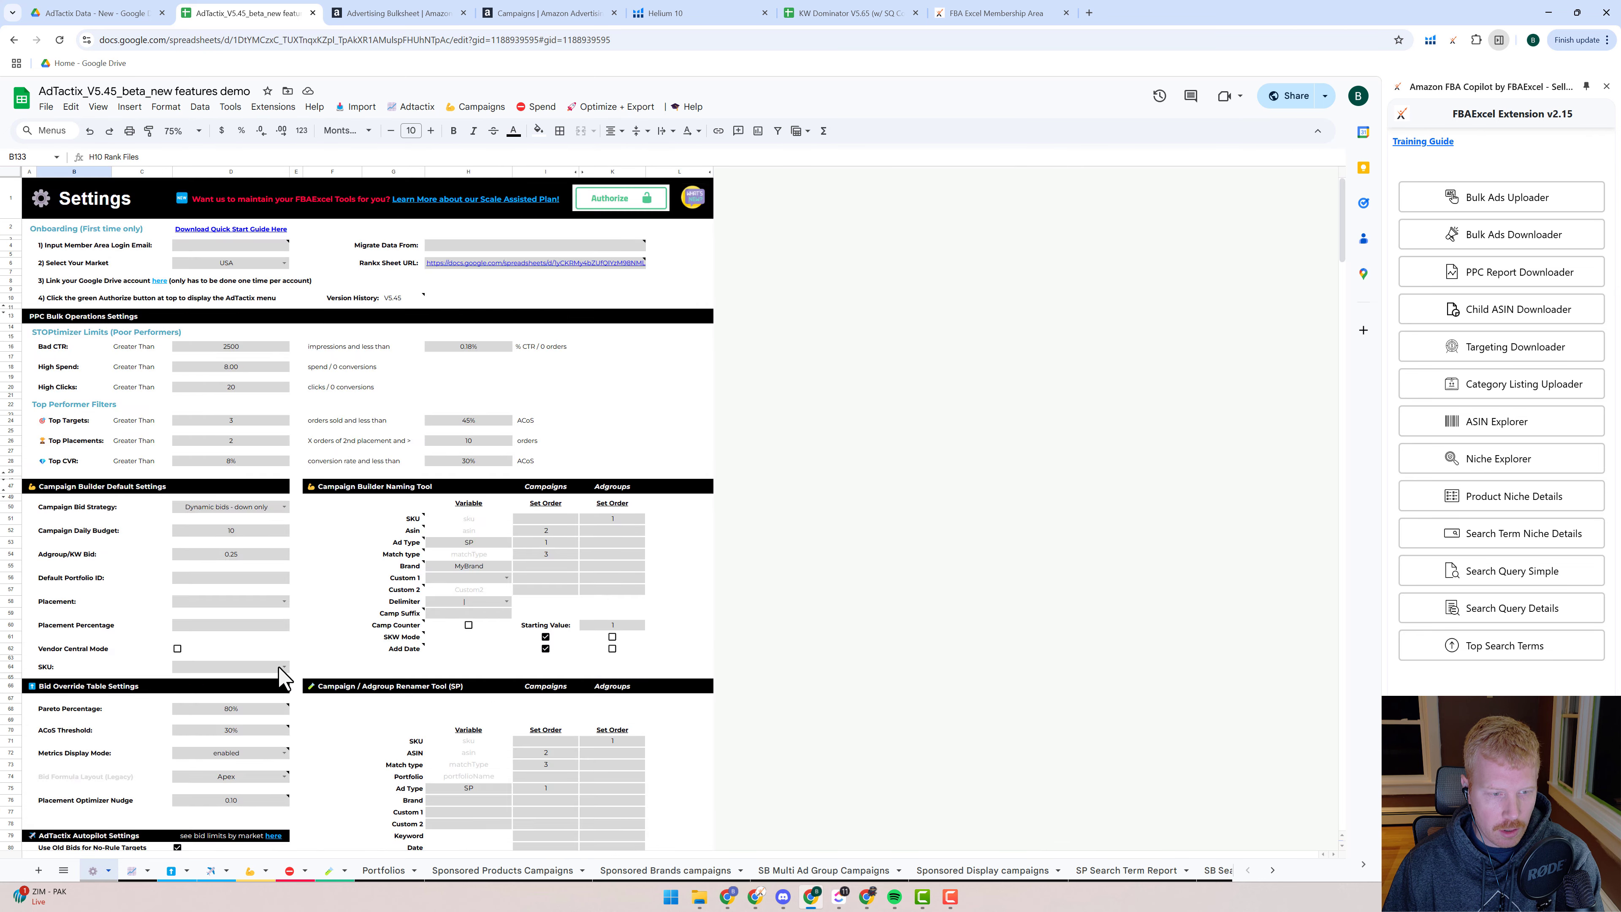
pyautogui.scroll(-1, 282, 671)
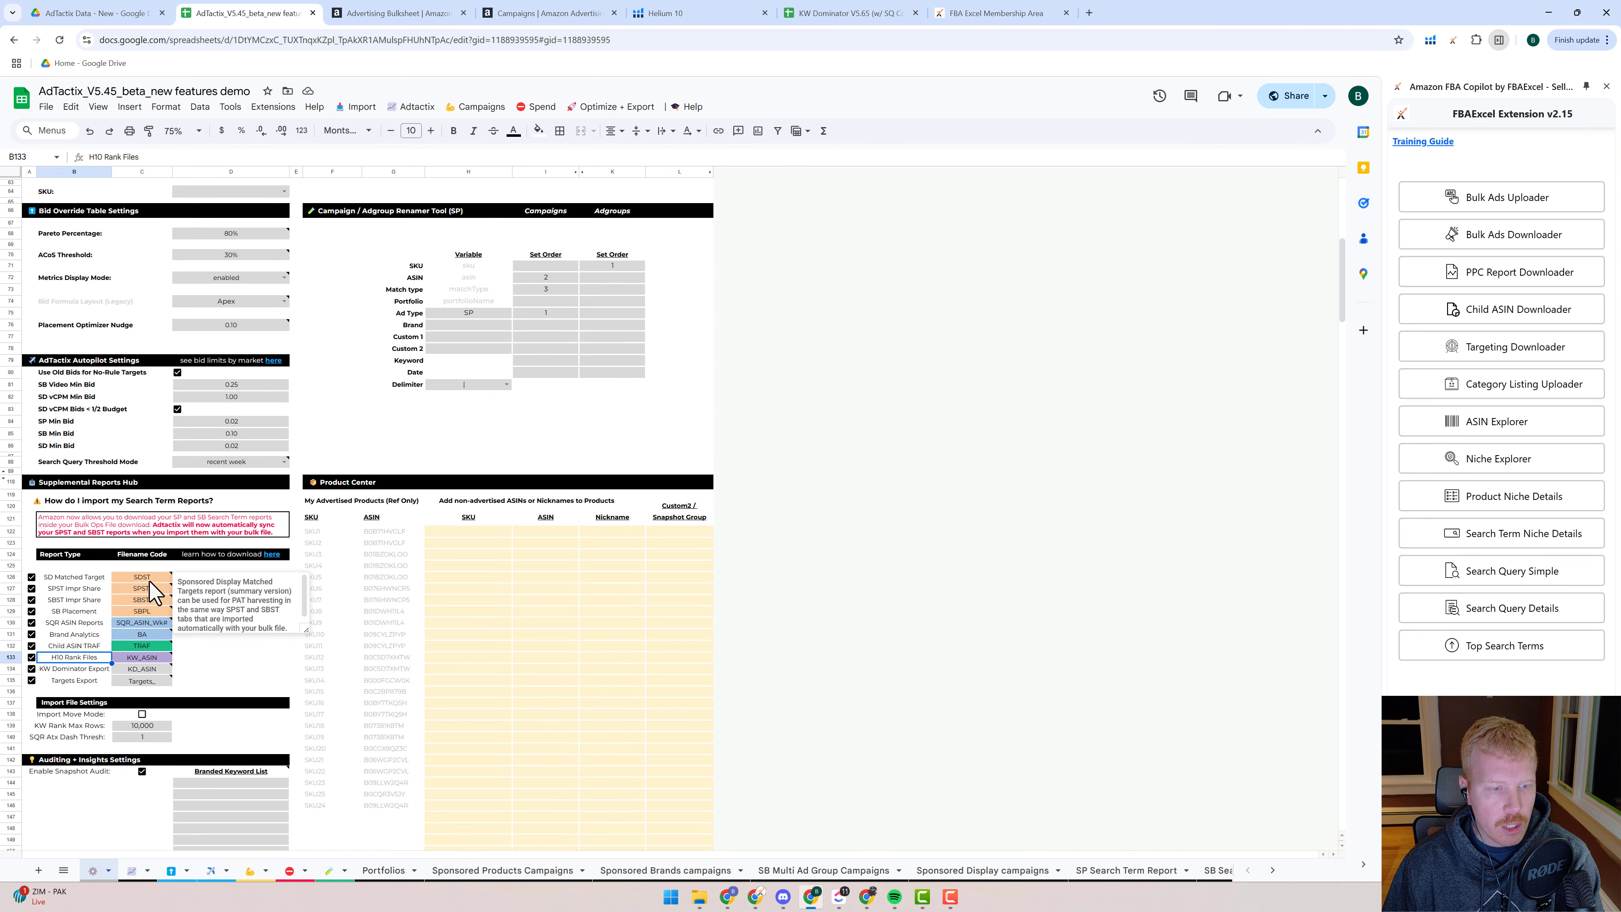
pyautogui.moveTo(150, 592)
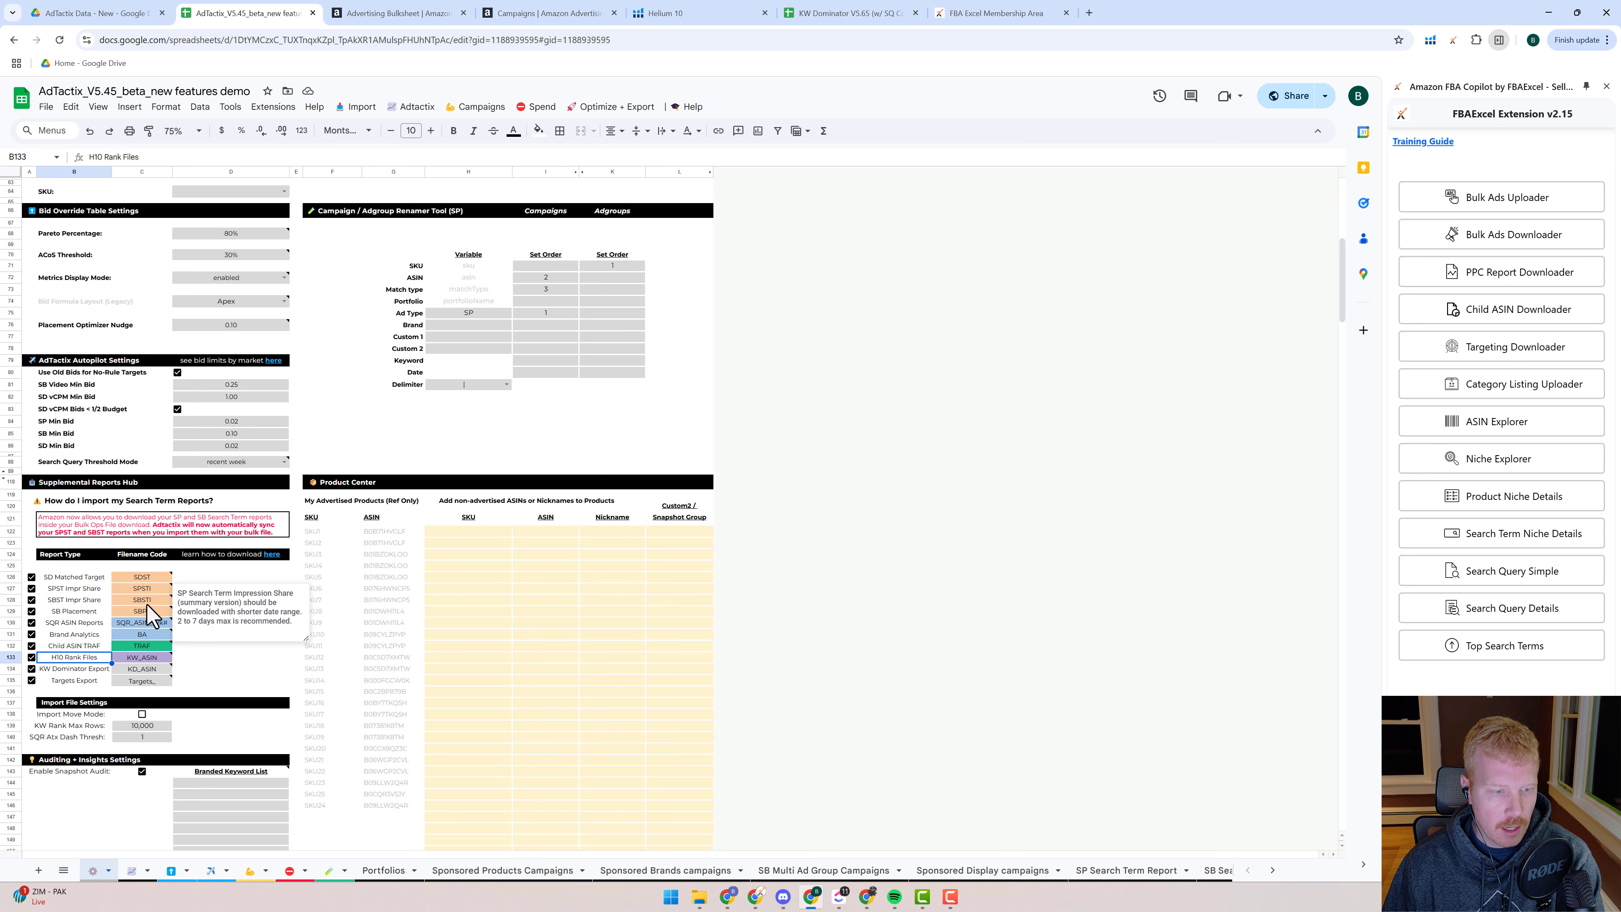
pyautogui.click(222, 678)
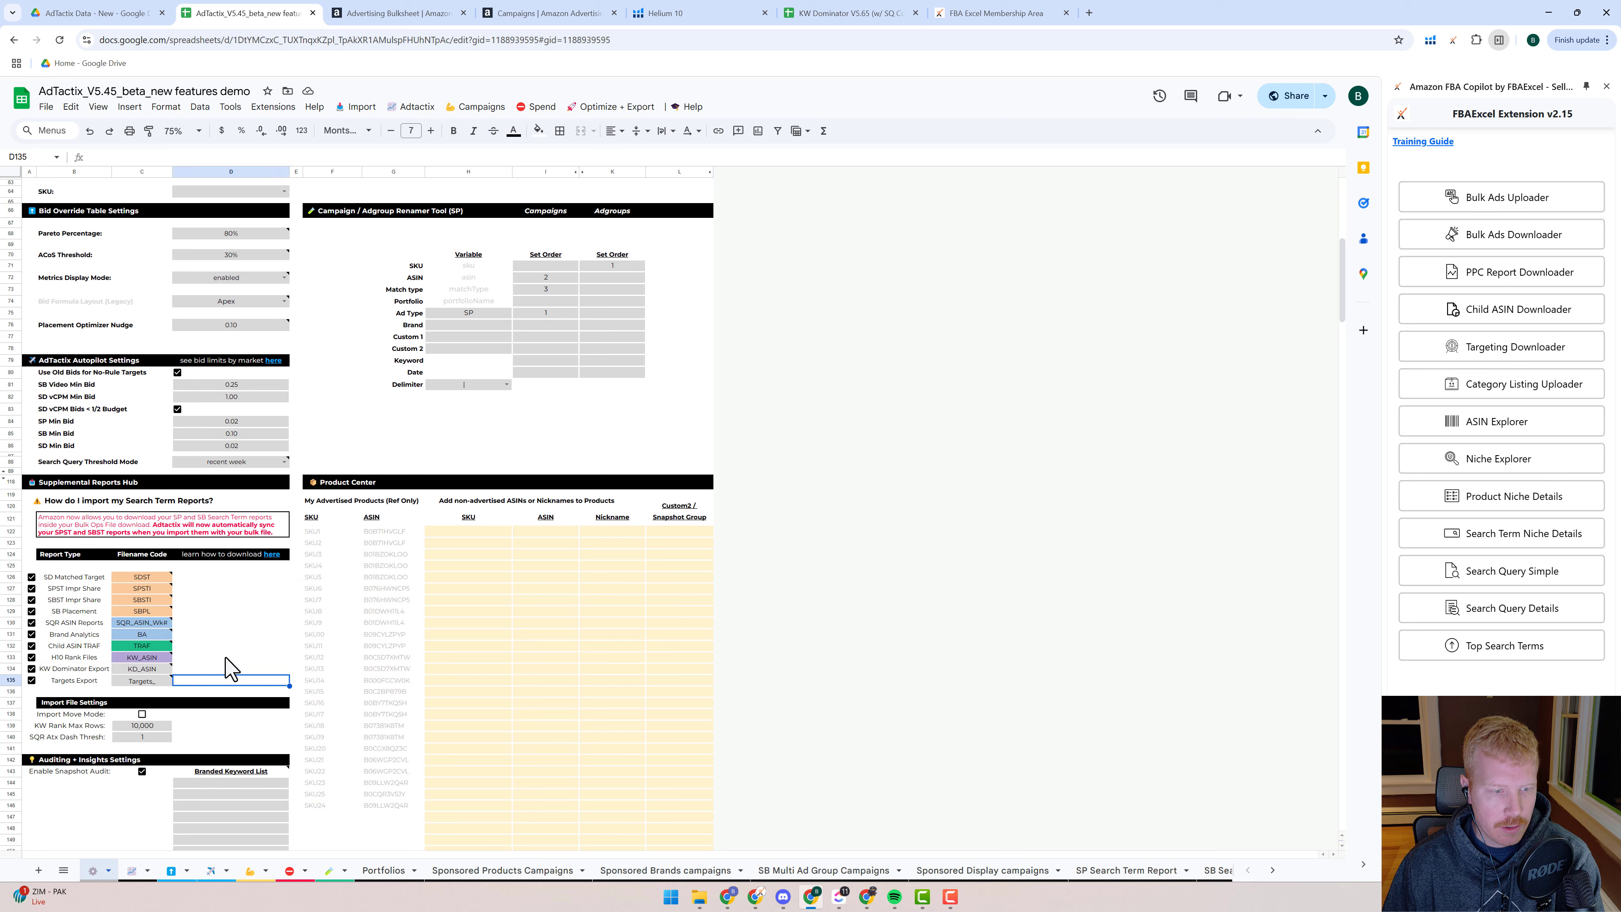
pyautogui.click(266, 662)
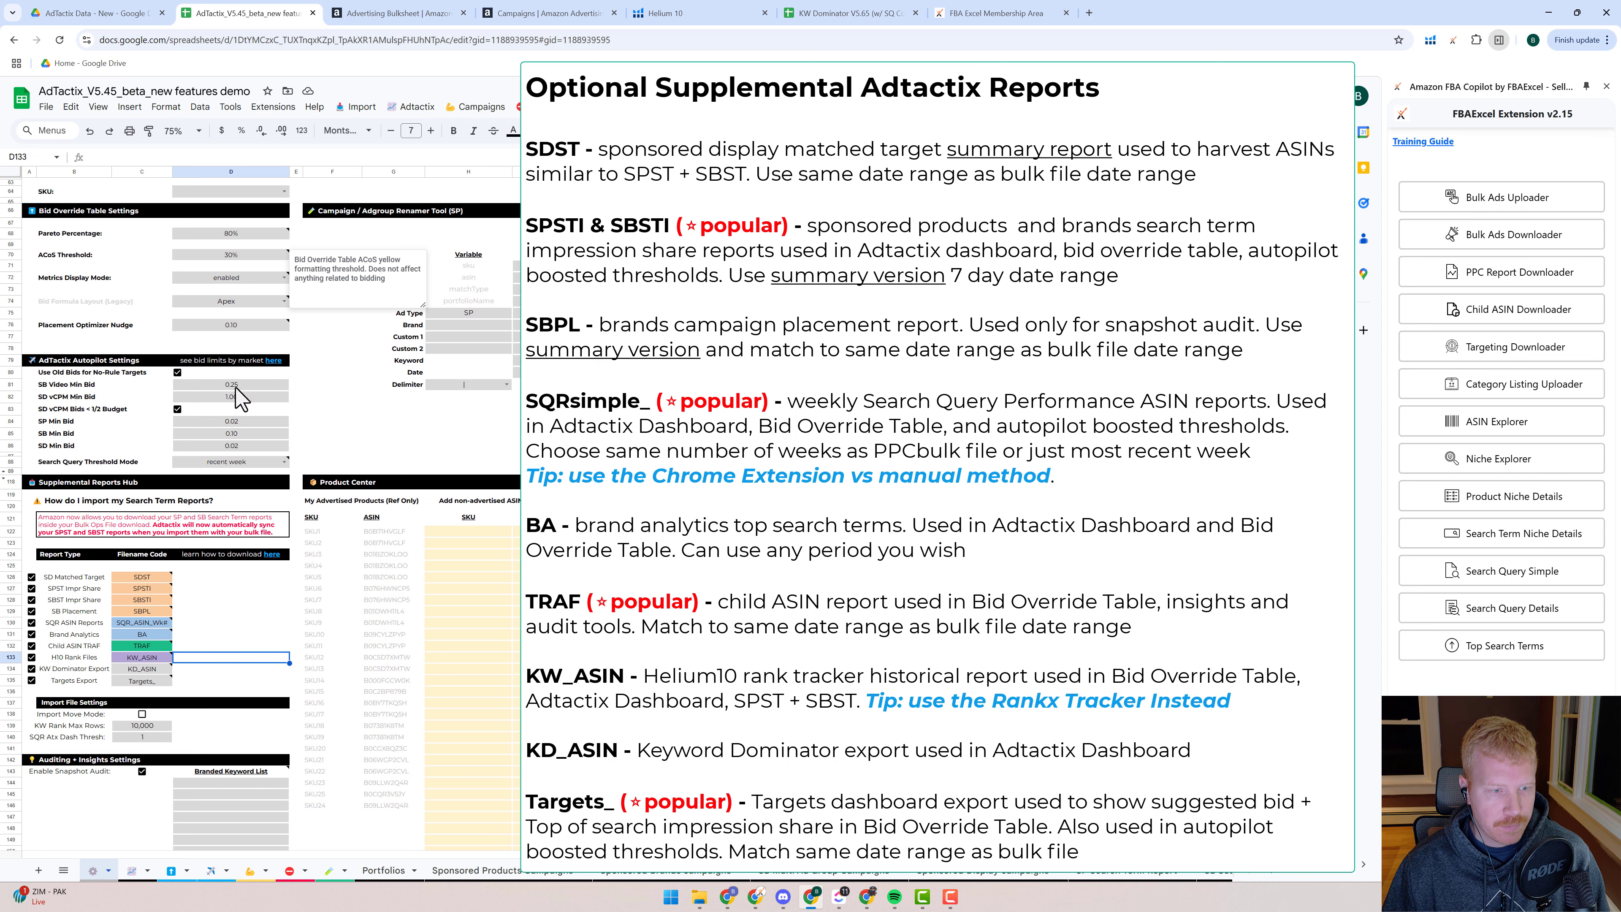
# - Compare the report files in Drive's AdTactix Data - New folder with the filename codes on the Settings sheet
pyautogui.click(115, 14)
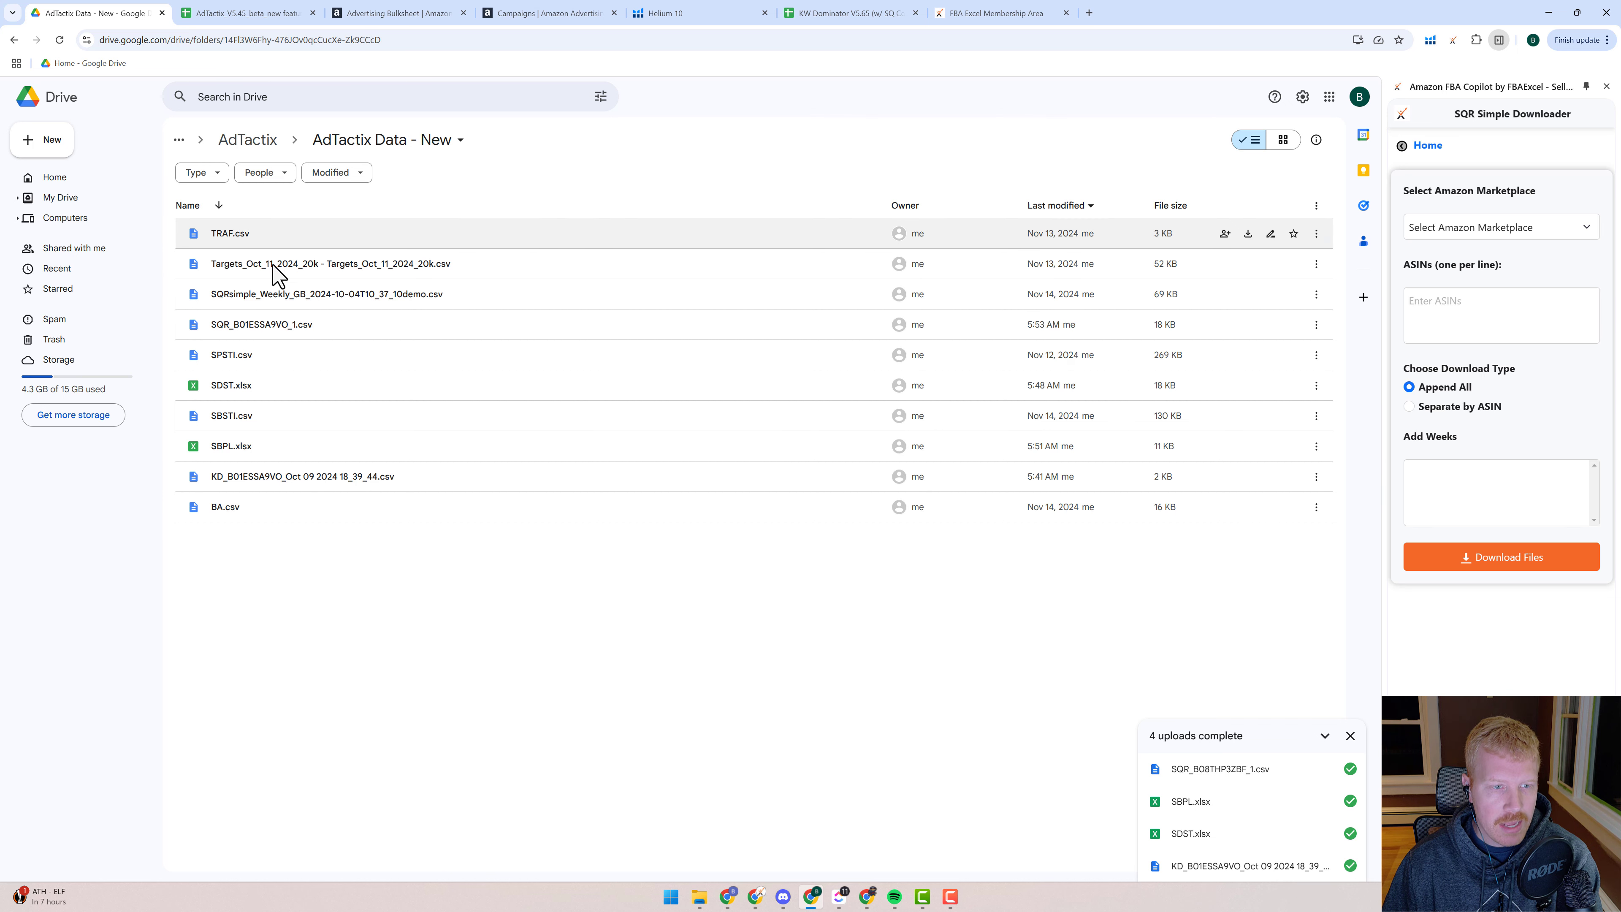
pyautogui.click(270, 20)
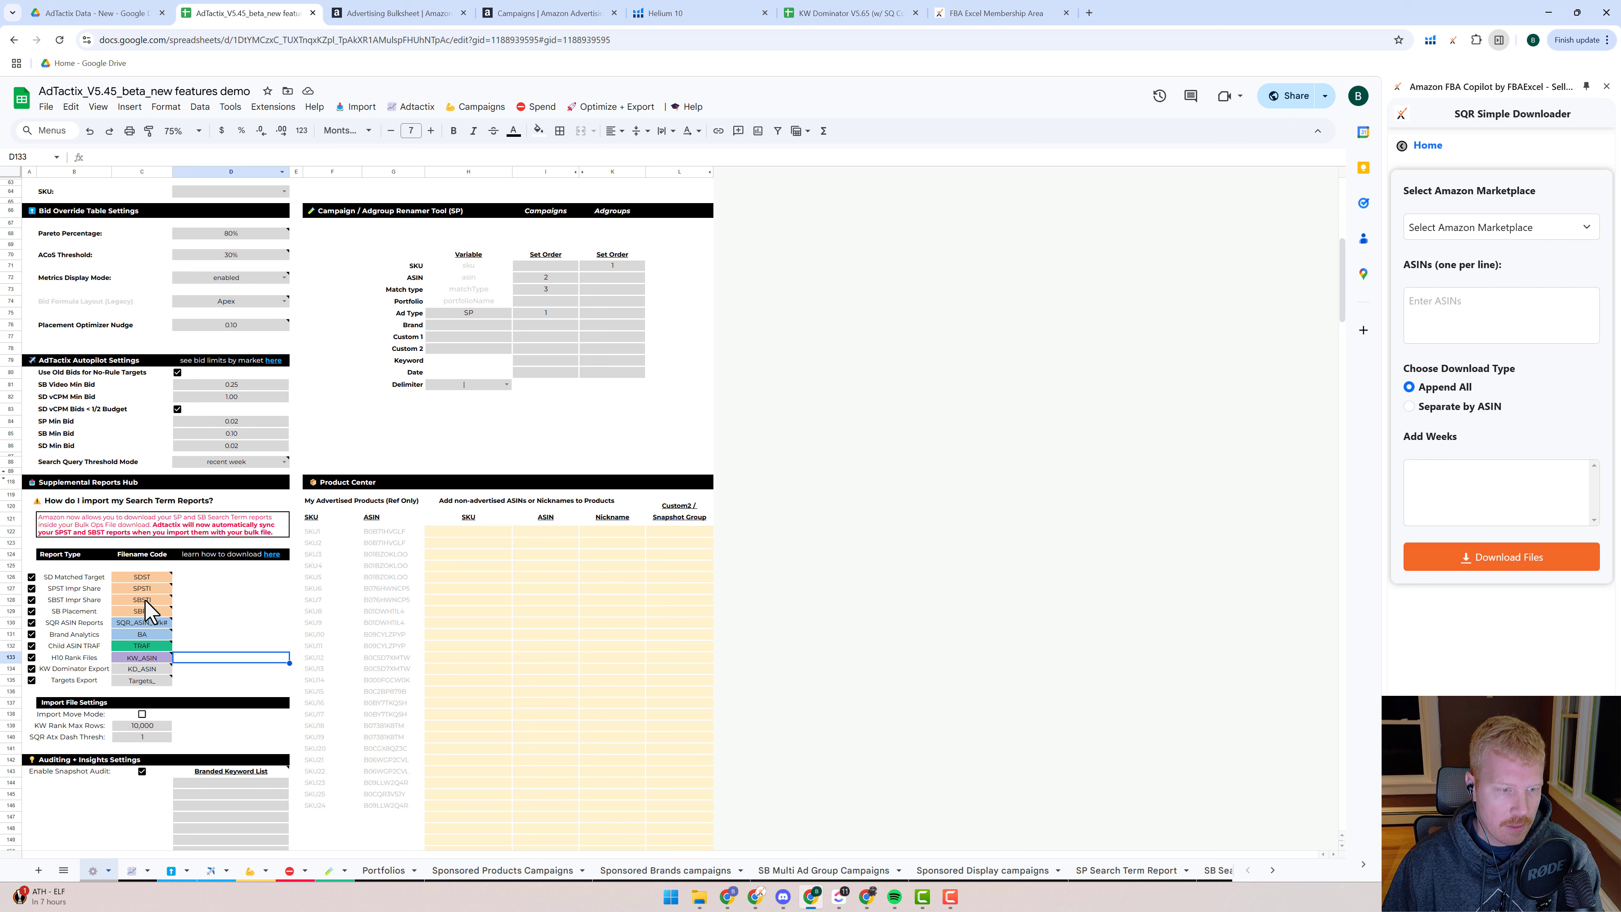
pyautogui.click(142, 576)
pyautogui.keyDown('shift'); pyautogui.click(141, 680); pyautogui.keyUp('shift')
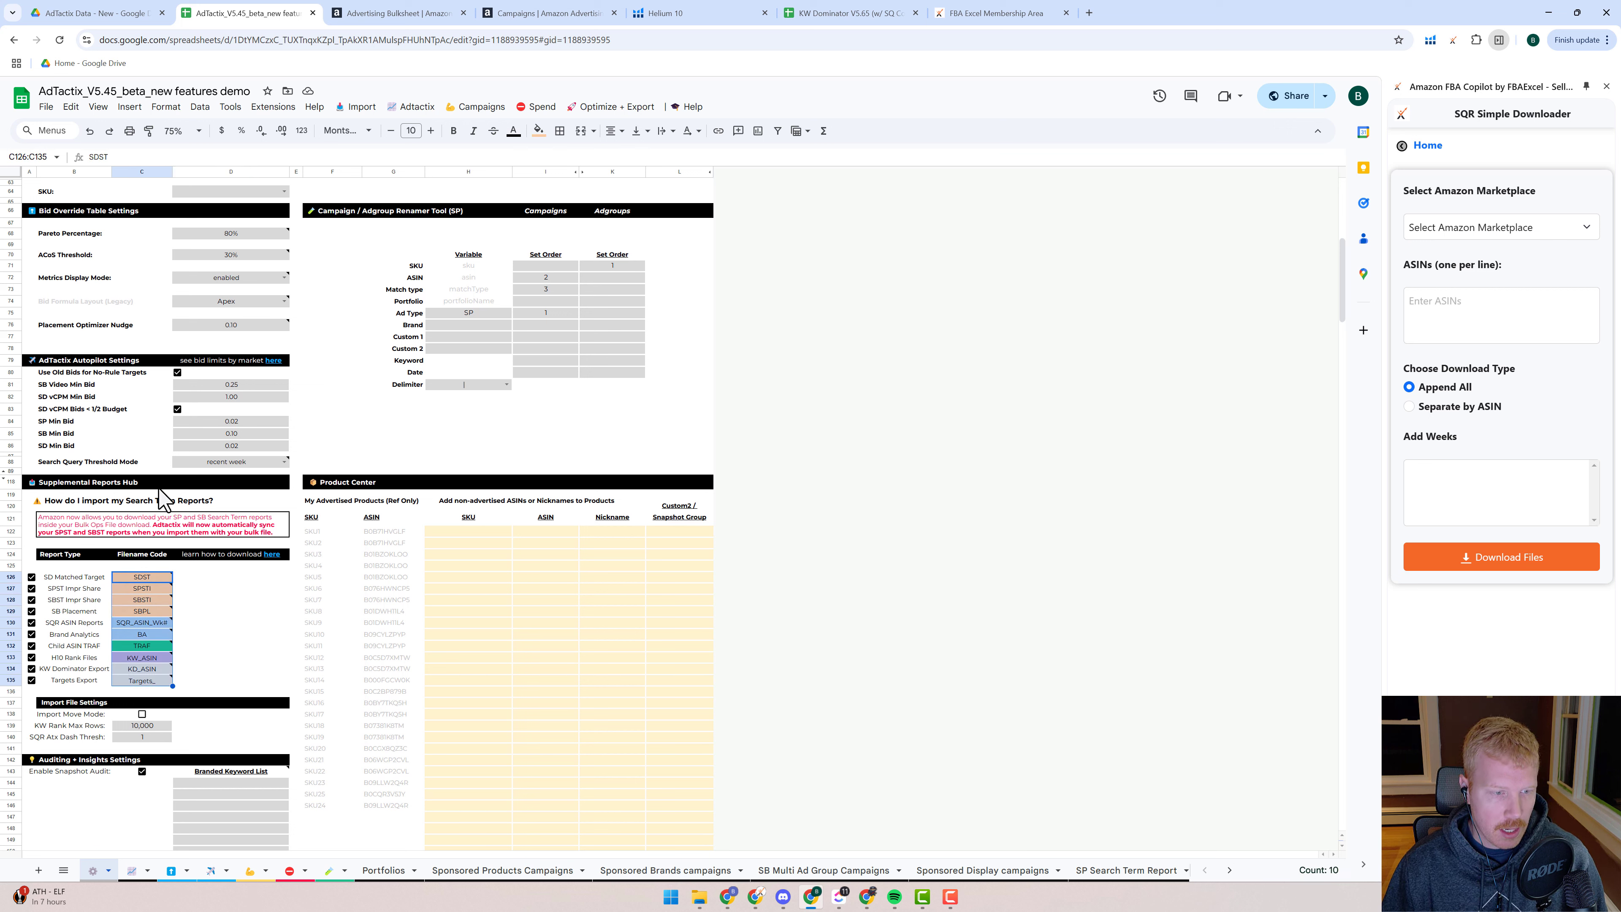
pyautogui.click(146, 681)
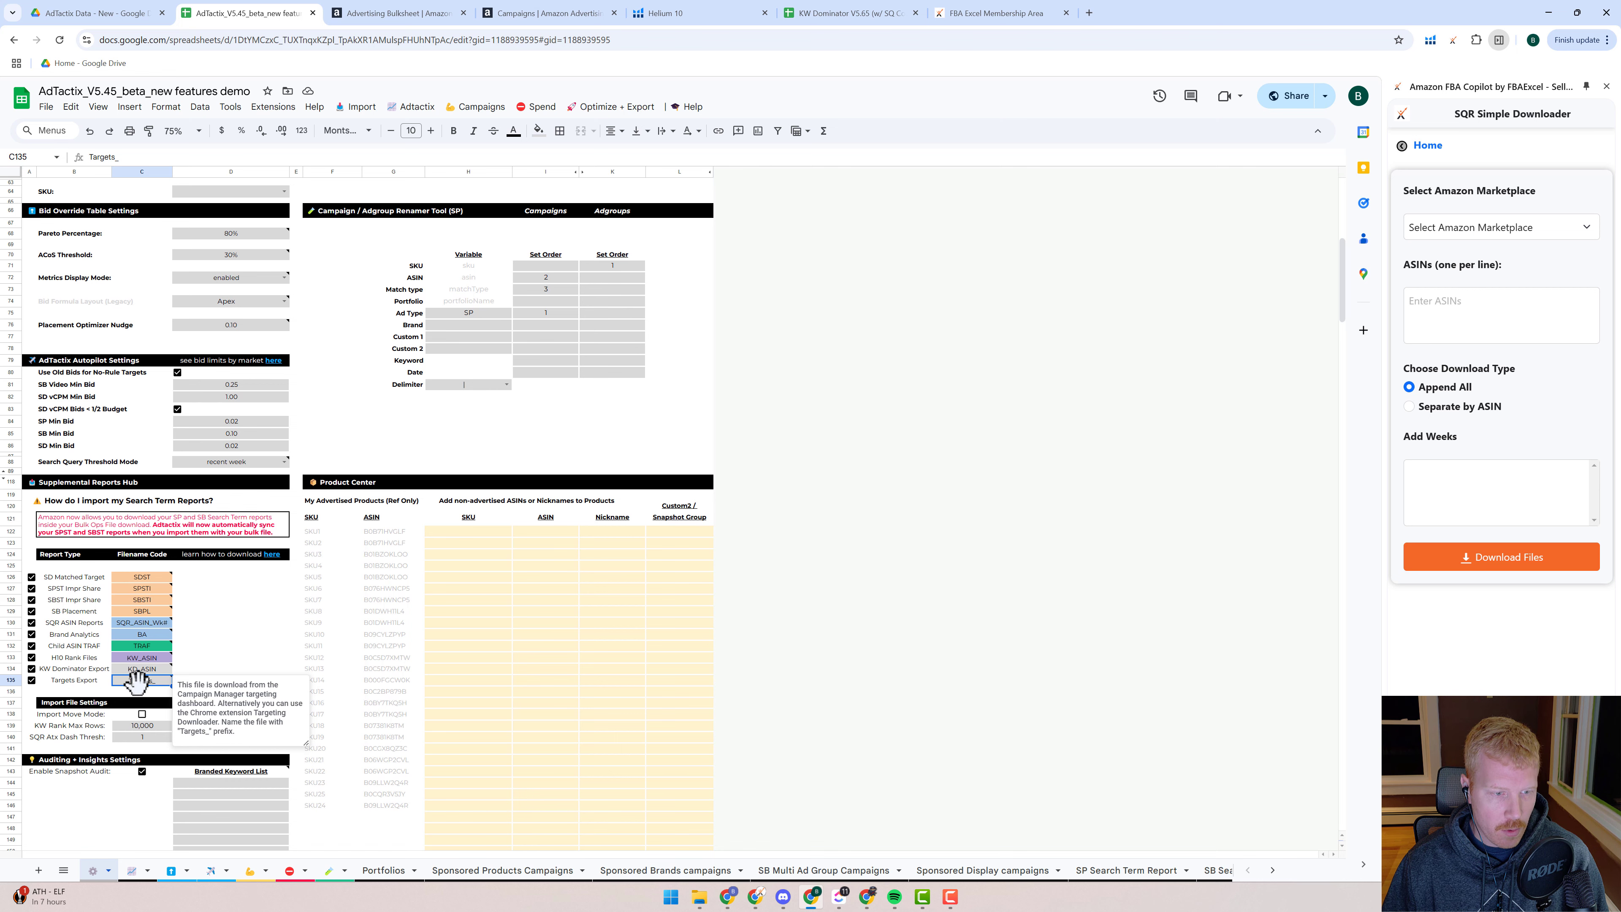
# - Check the Drive folder structure around the AdTactix folder, and inspect the report files inside AdTactix Data - New
pyautogui.click(110, 13)
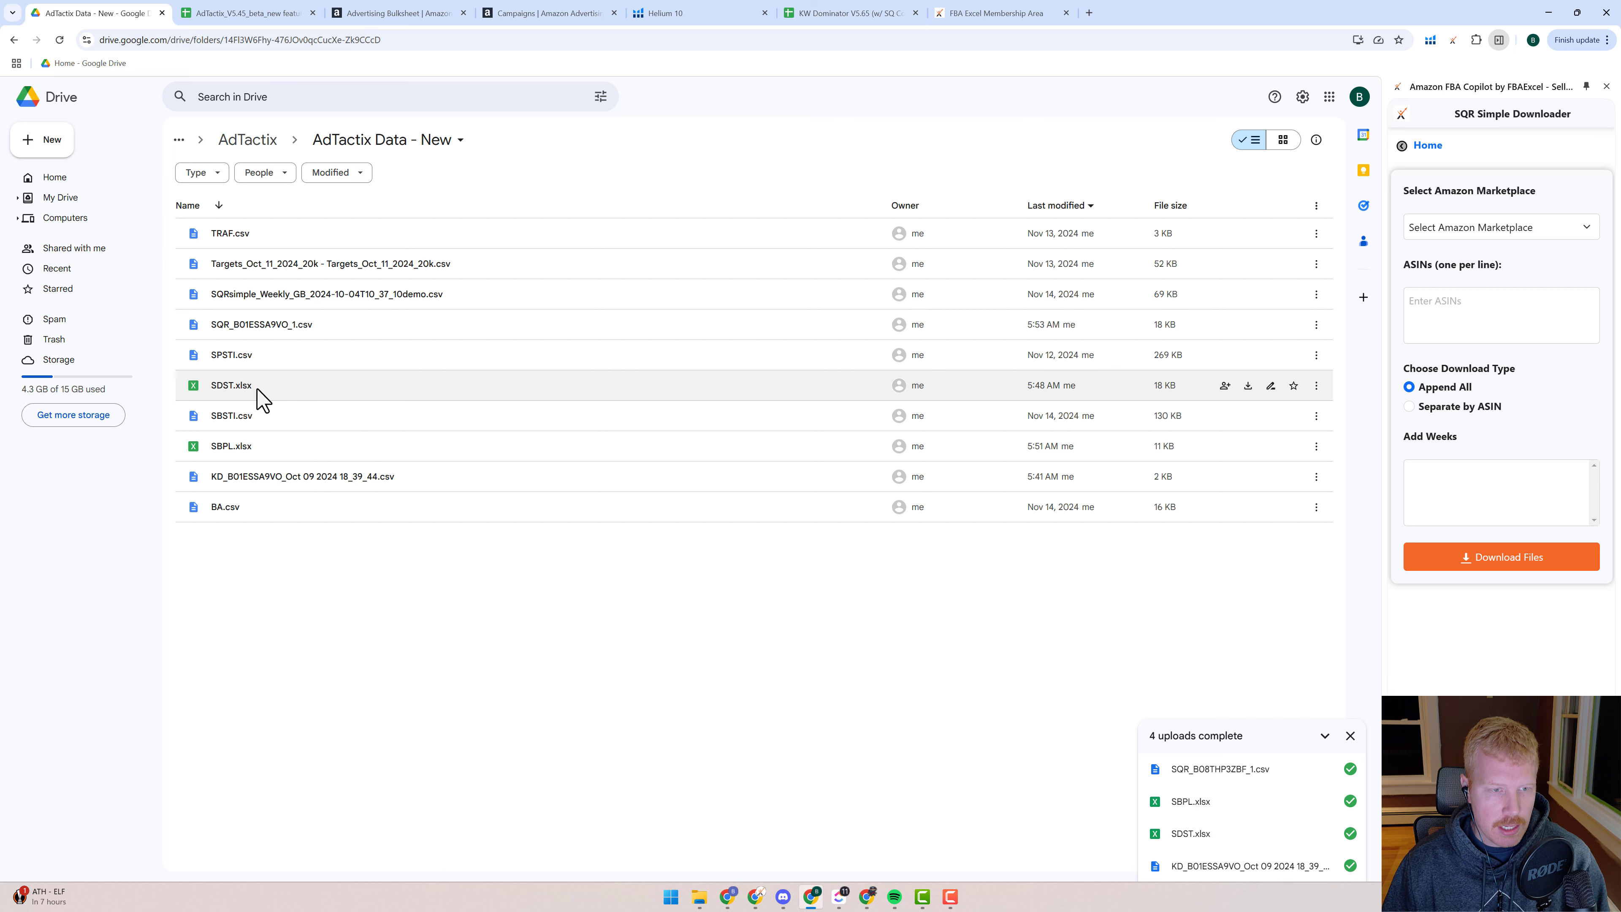
pyautogui.click(249, 141)
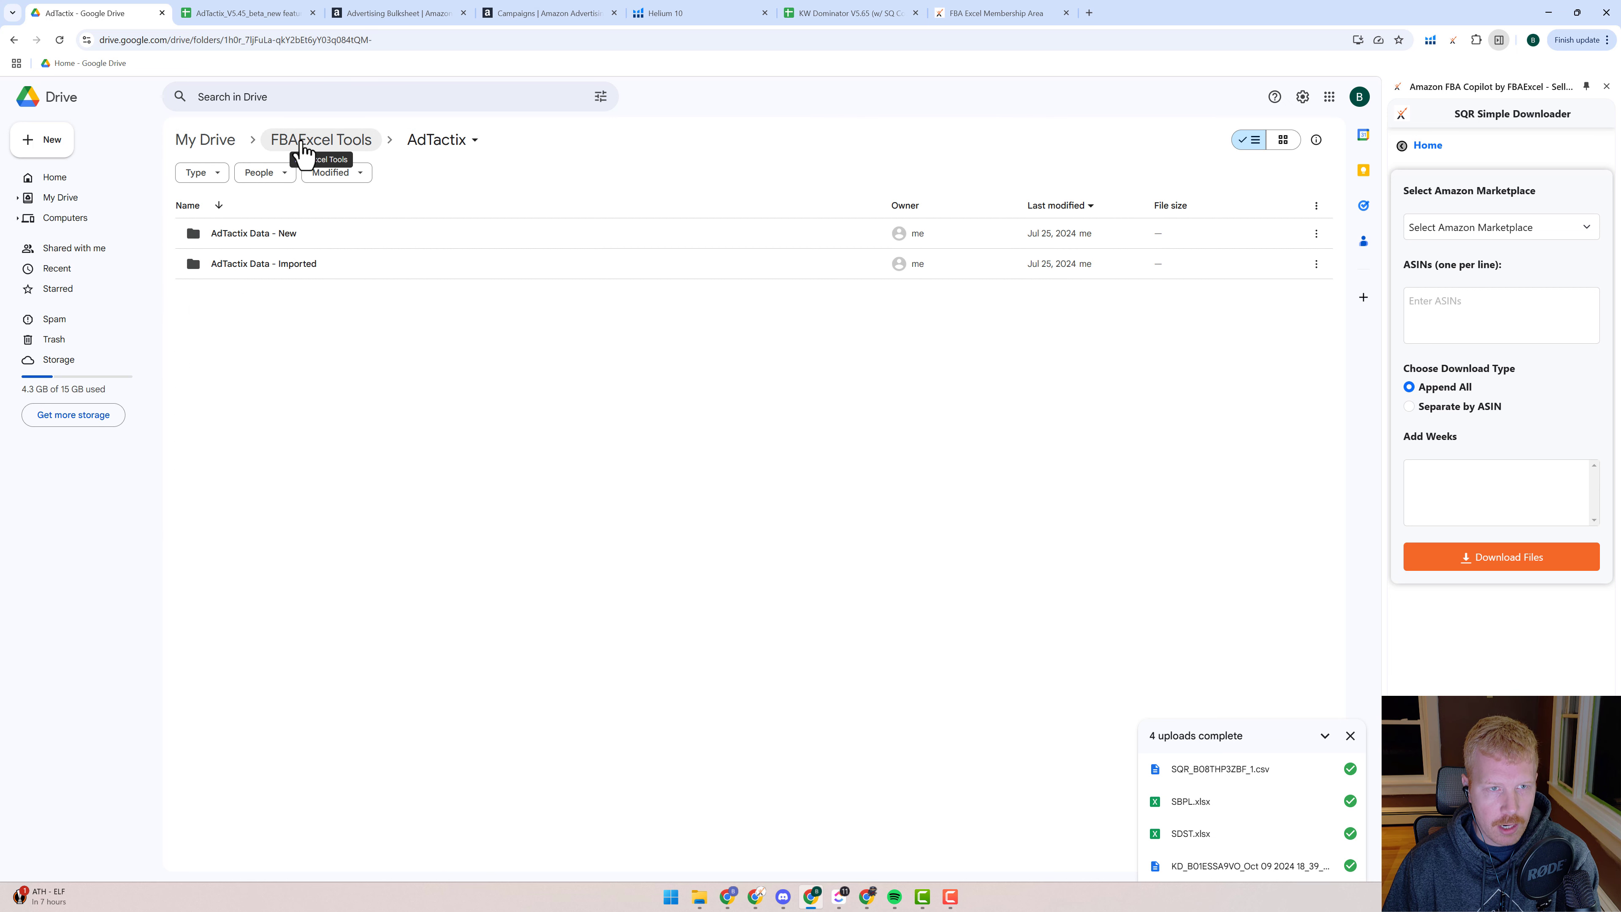
pyautogui.click(430, 150)
pyautogui.click(424, 154)
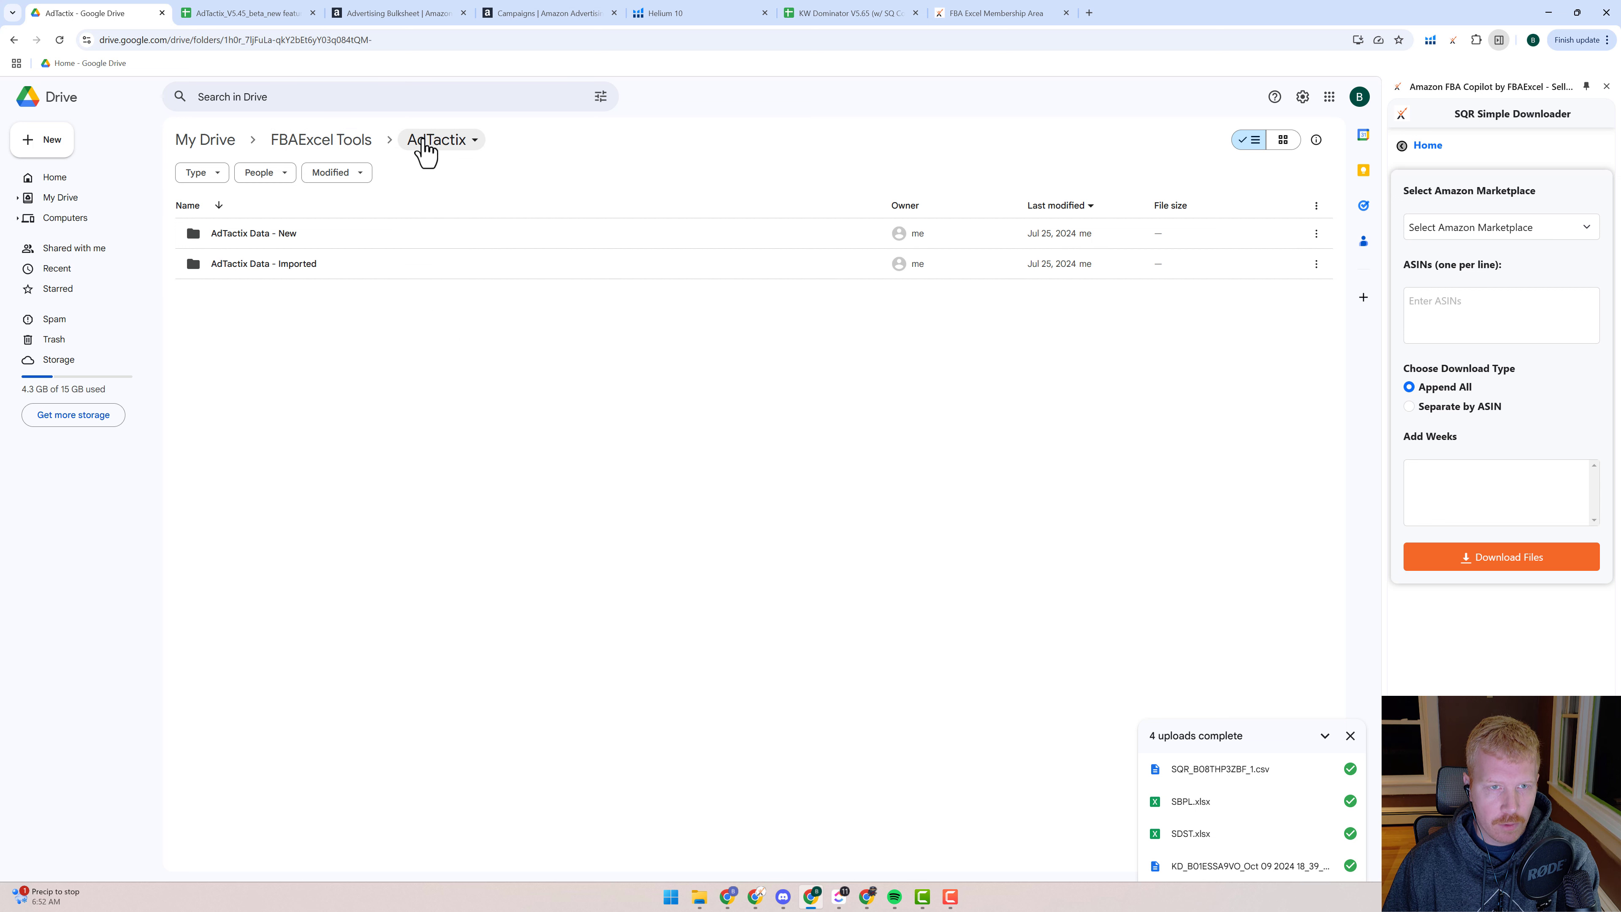
pyautogui.rightClick(249, 241)
pyautogui.click(206, 318)
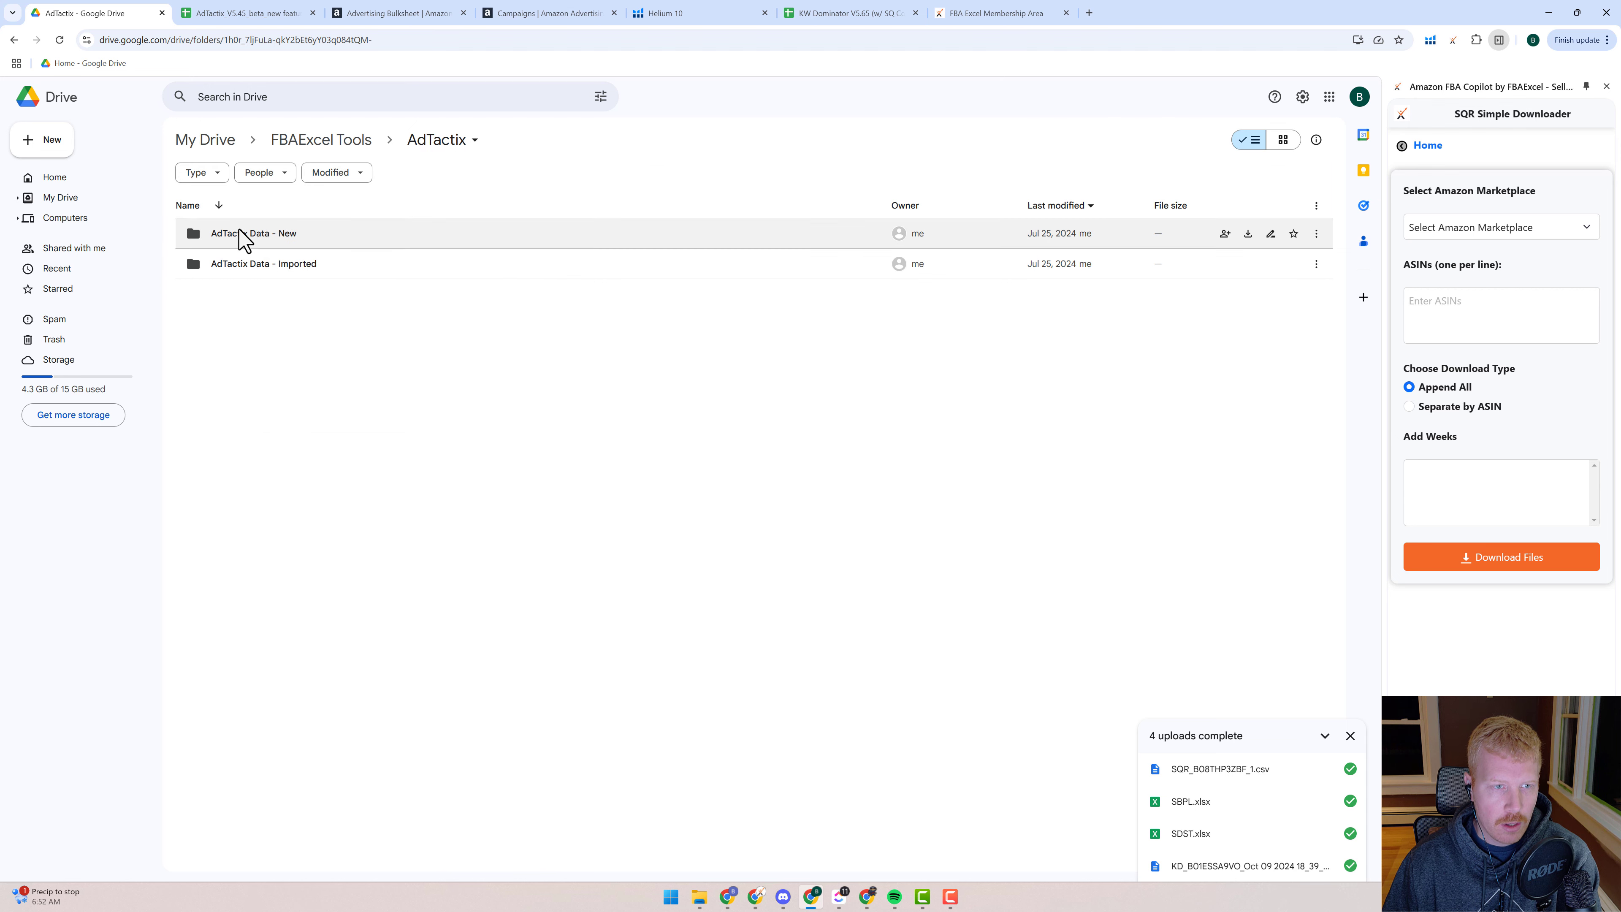
pyautogui.click(245, 243)
pyautogui.doubleClick(243, 234)
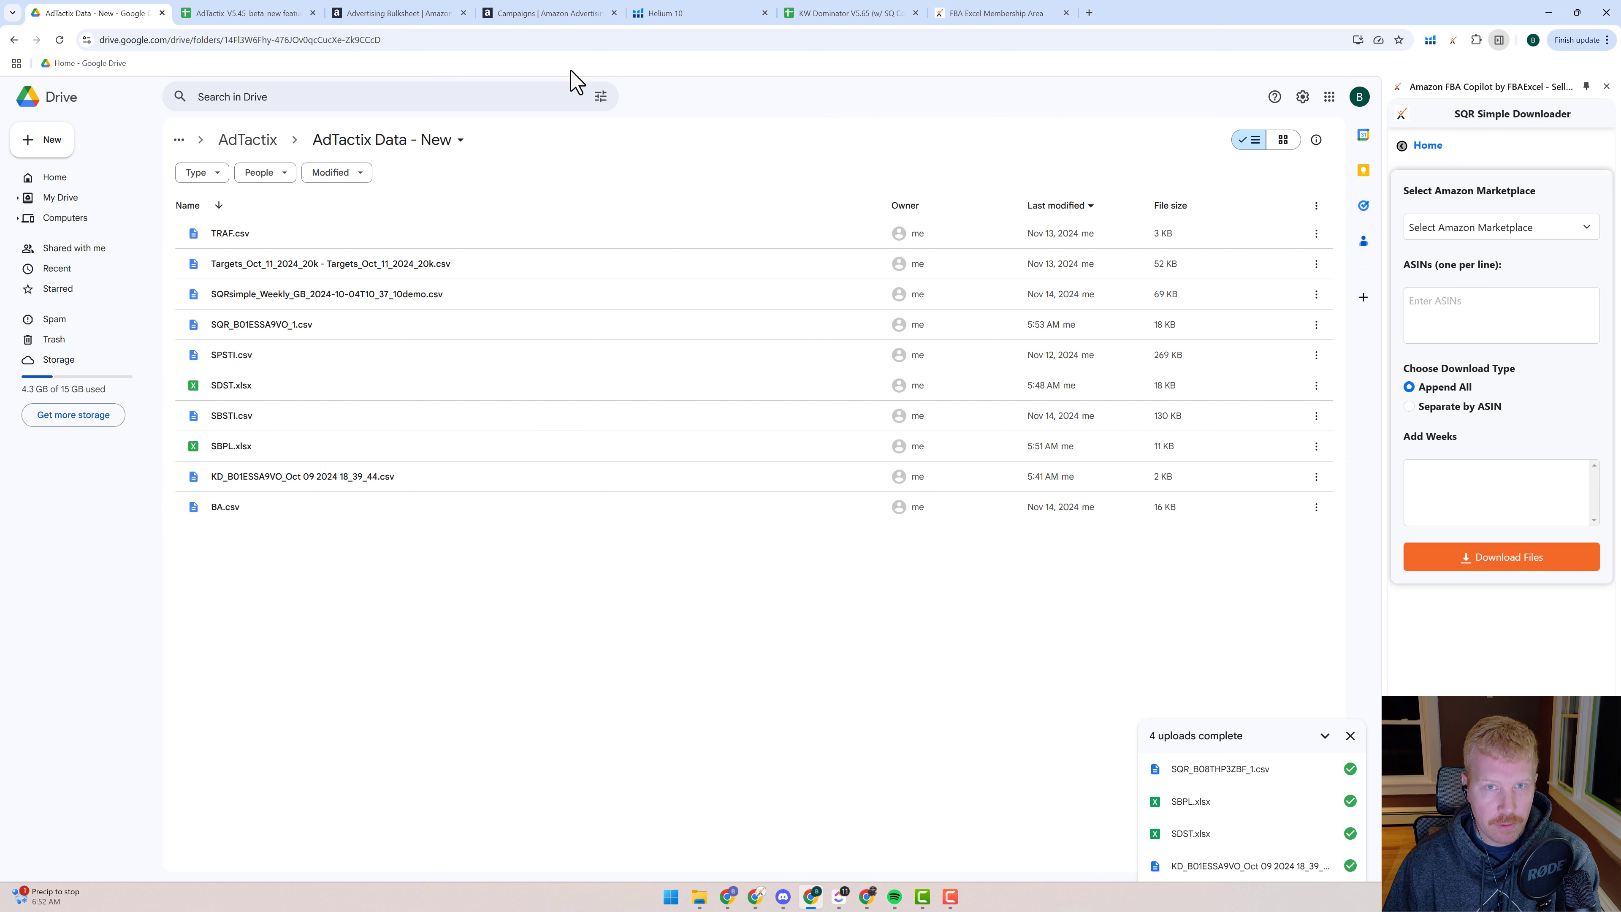
# - Return to the AdTactix spreadsheet and run Download Supplemental Data, confirming readiness to open all checked report sources
pyautogui.click(267, 15)
pyautogui.click(358, 107)
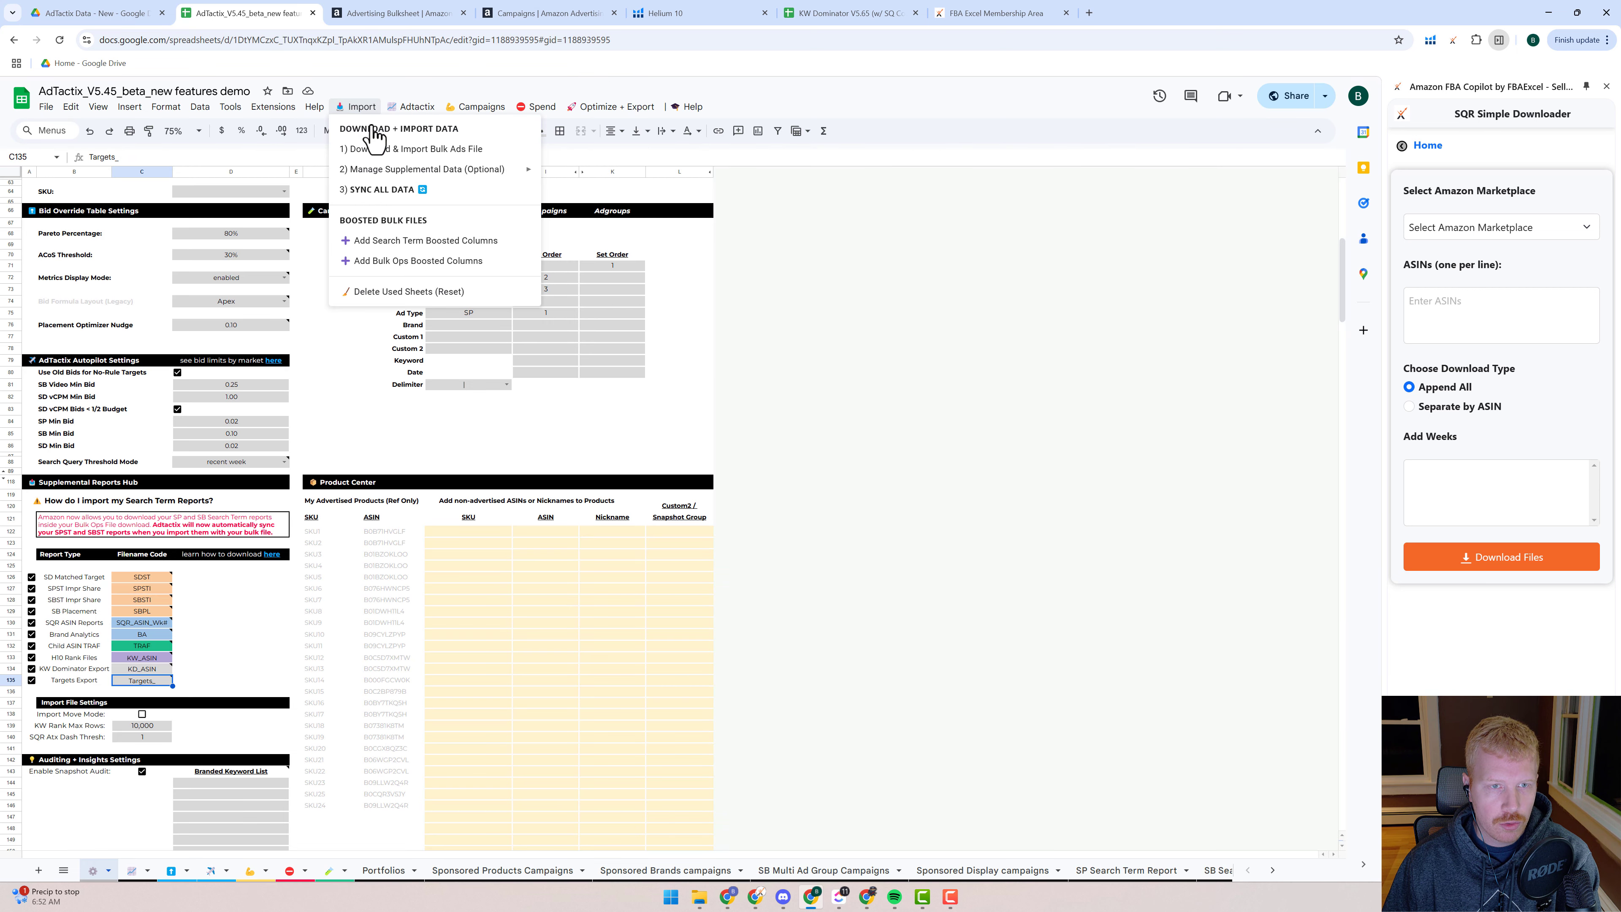
pyautogui.moveTo(408, 169)
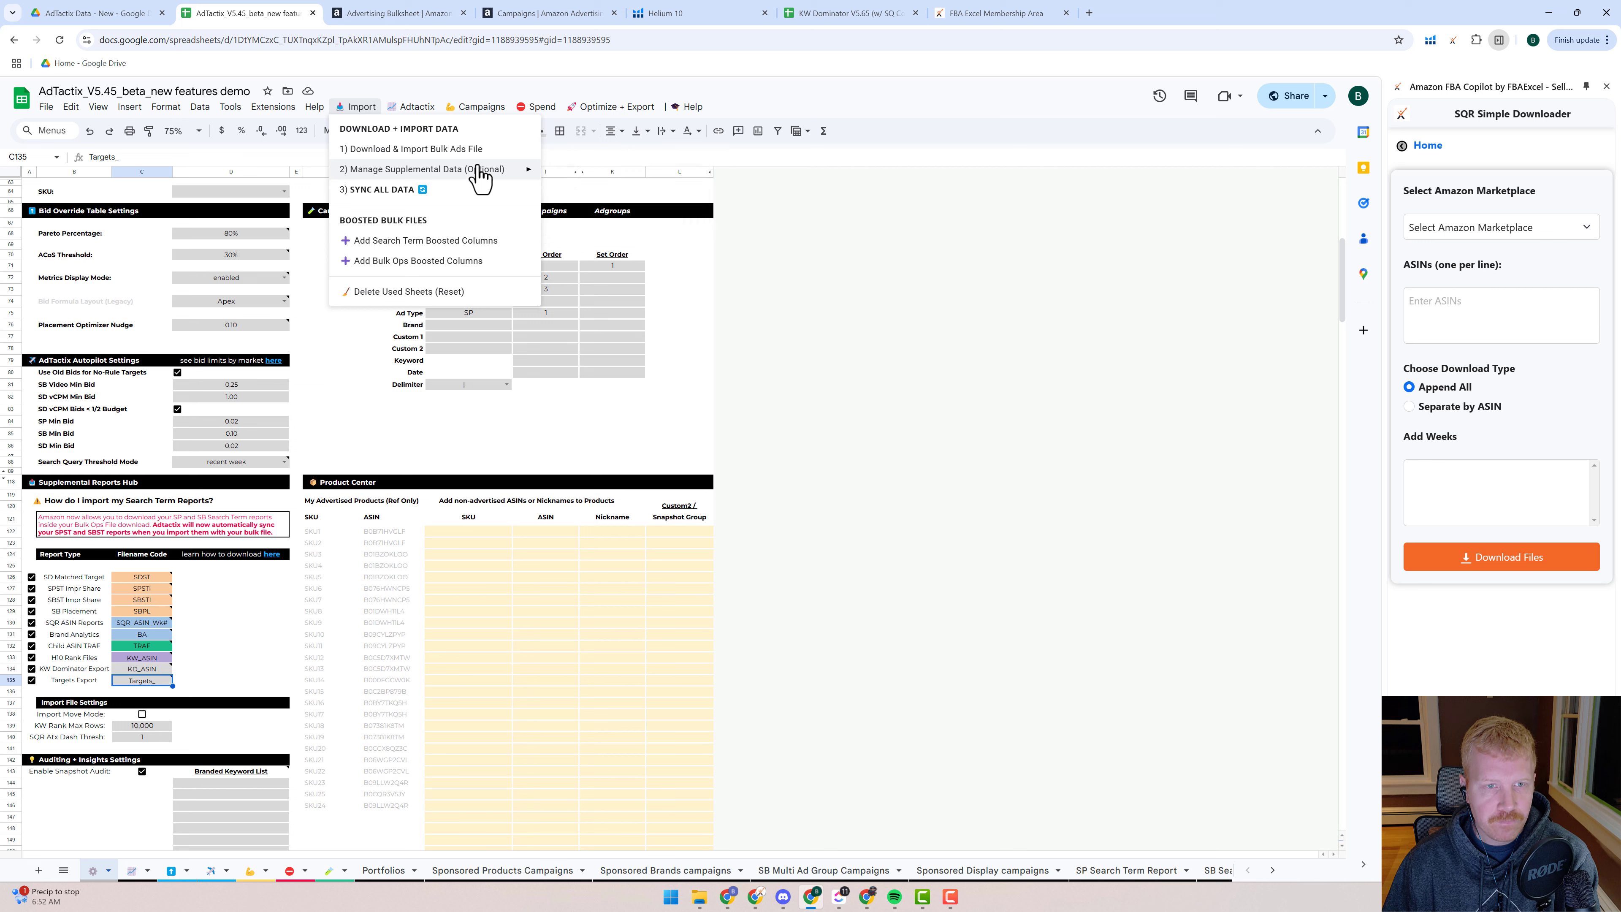
pyautogui.moveTo(477, 181)
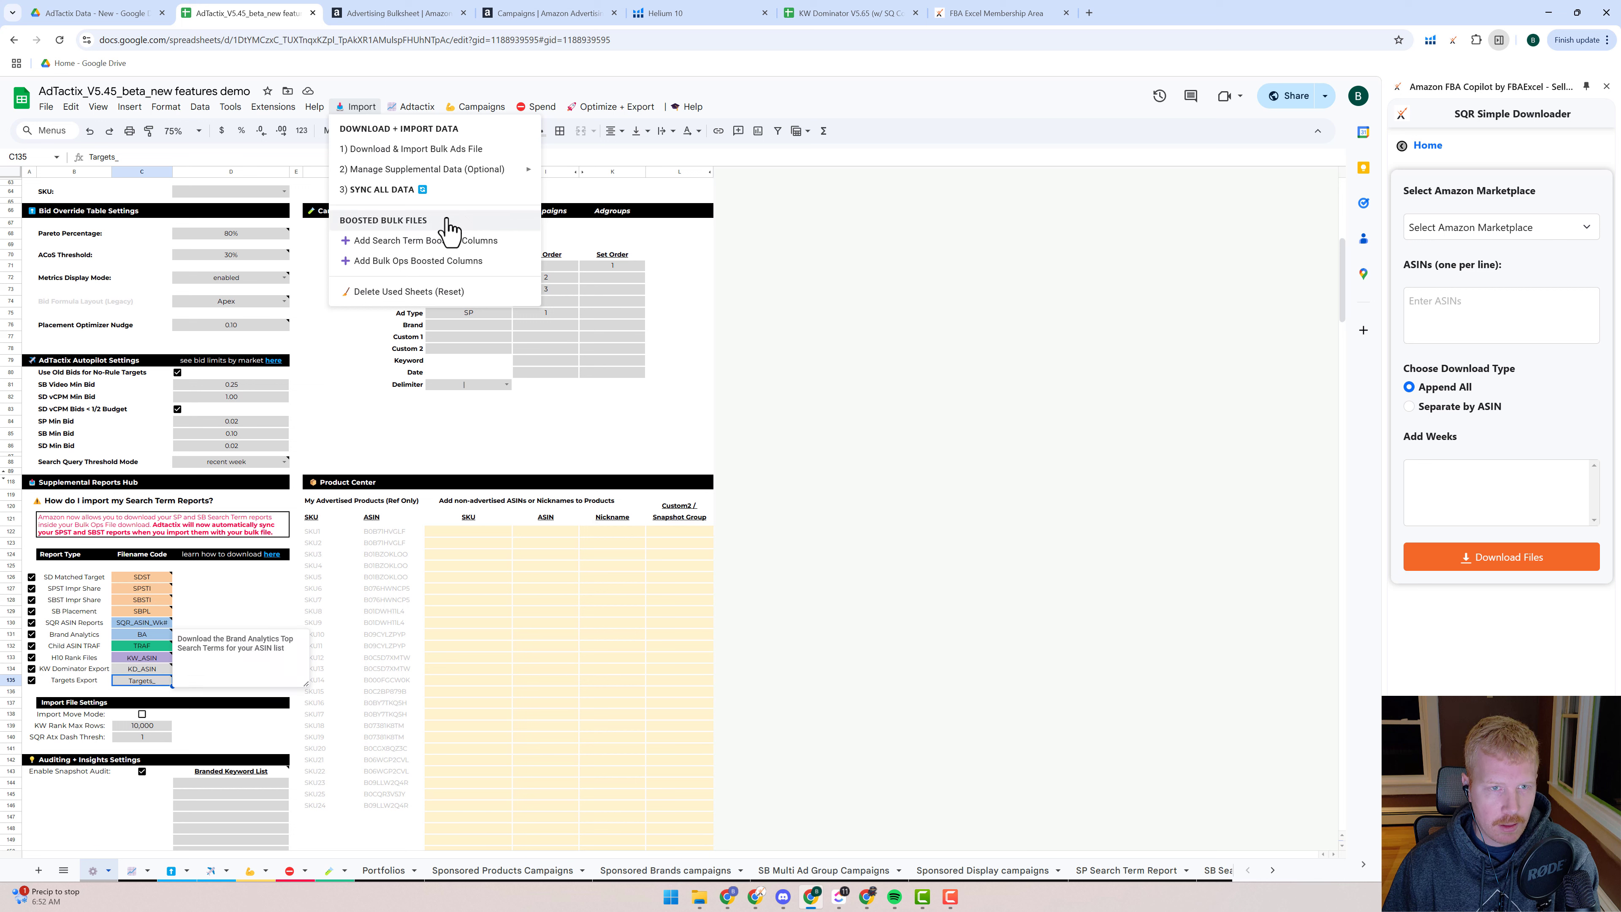
pyautogui.moveTo(534, 181)
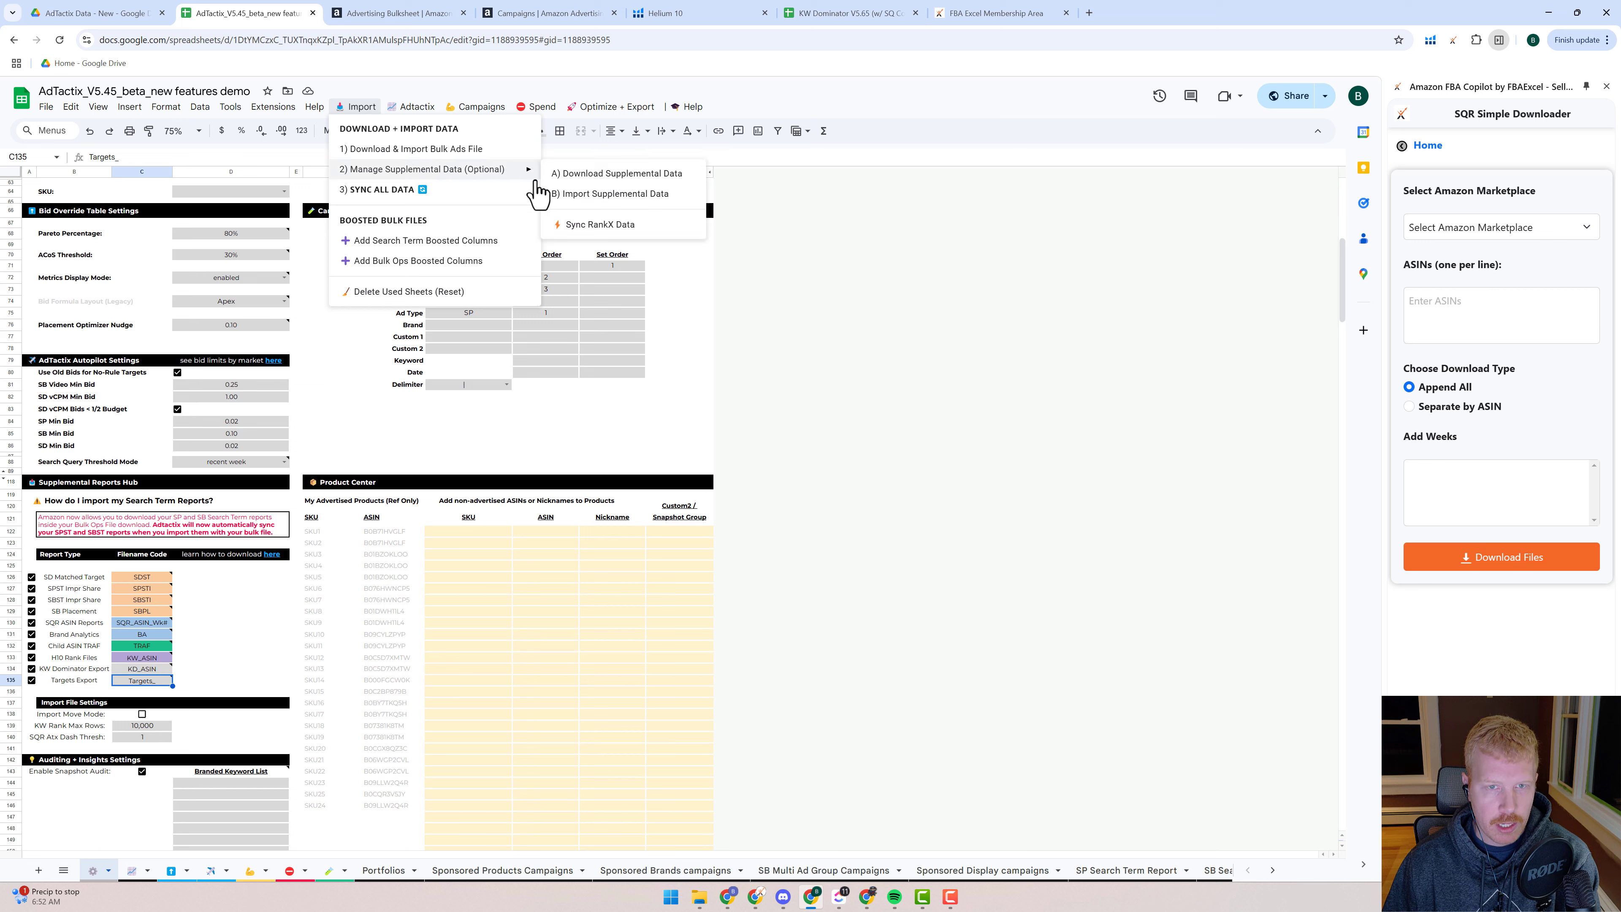
pyautogui.click(576, 182)
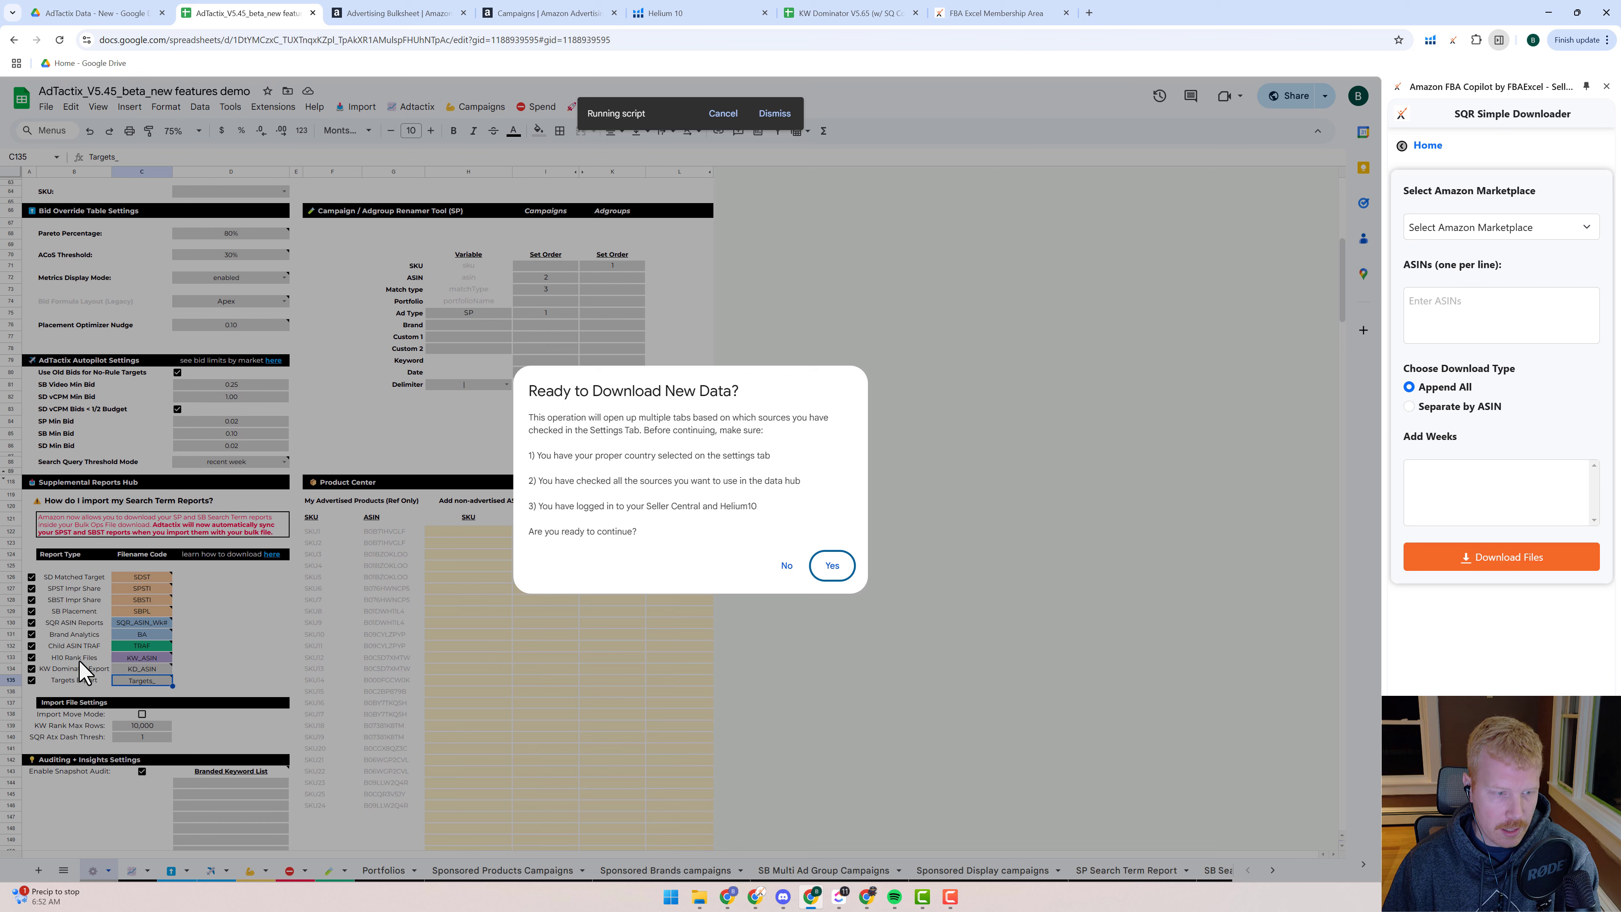
pyautogui.click(832, 566)
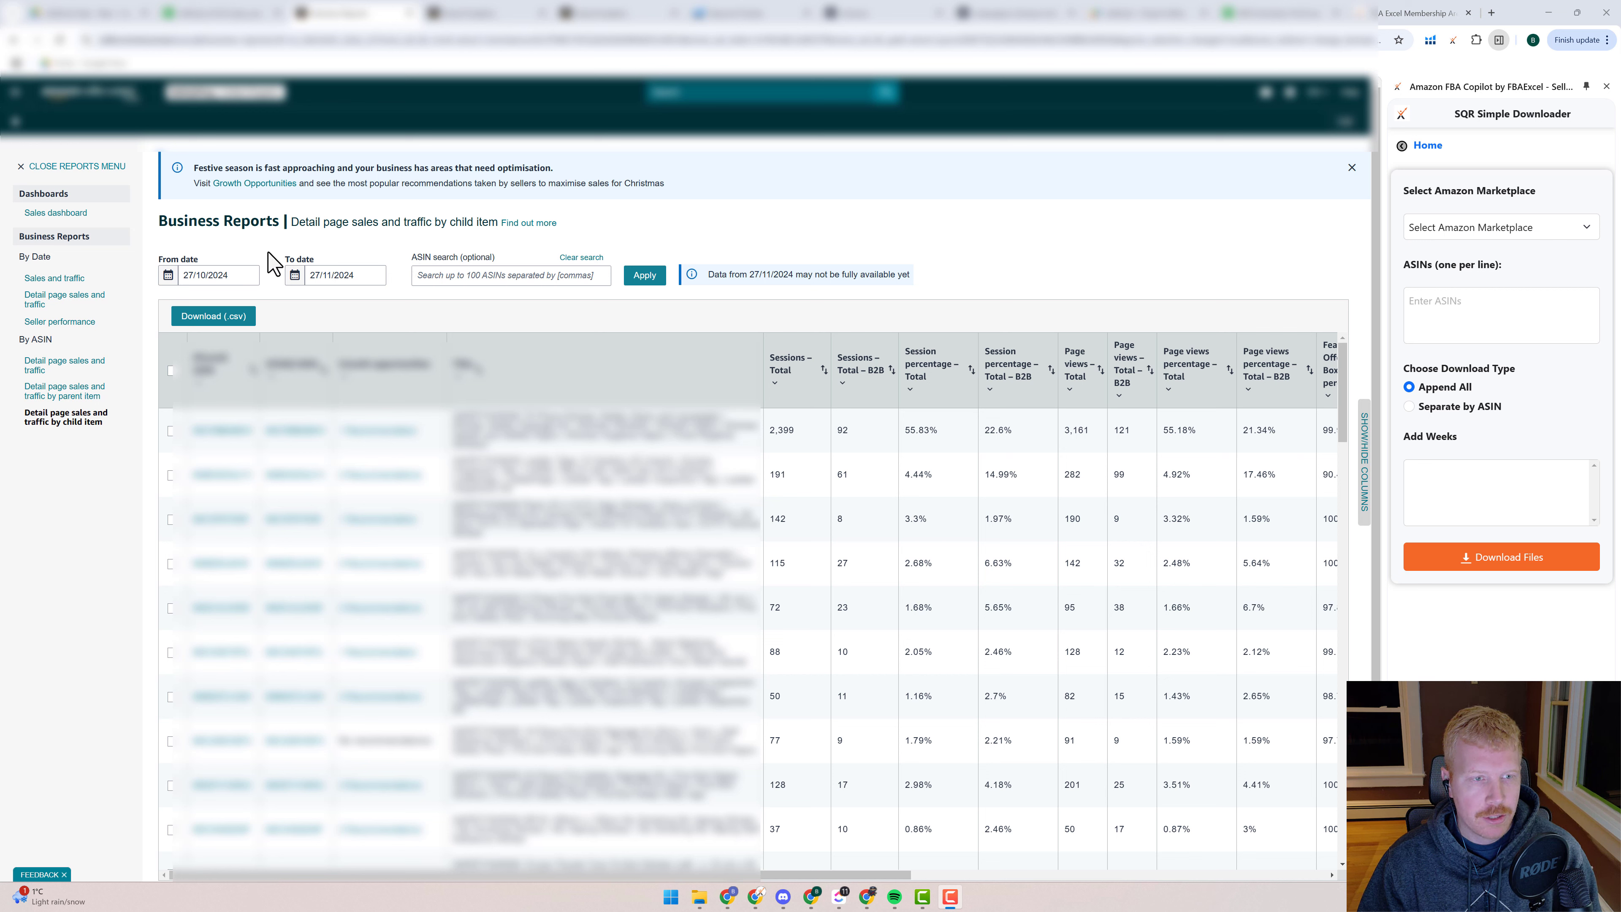
pyautogui.click(331, 275)
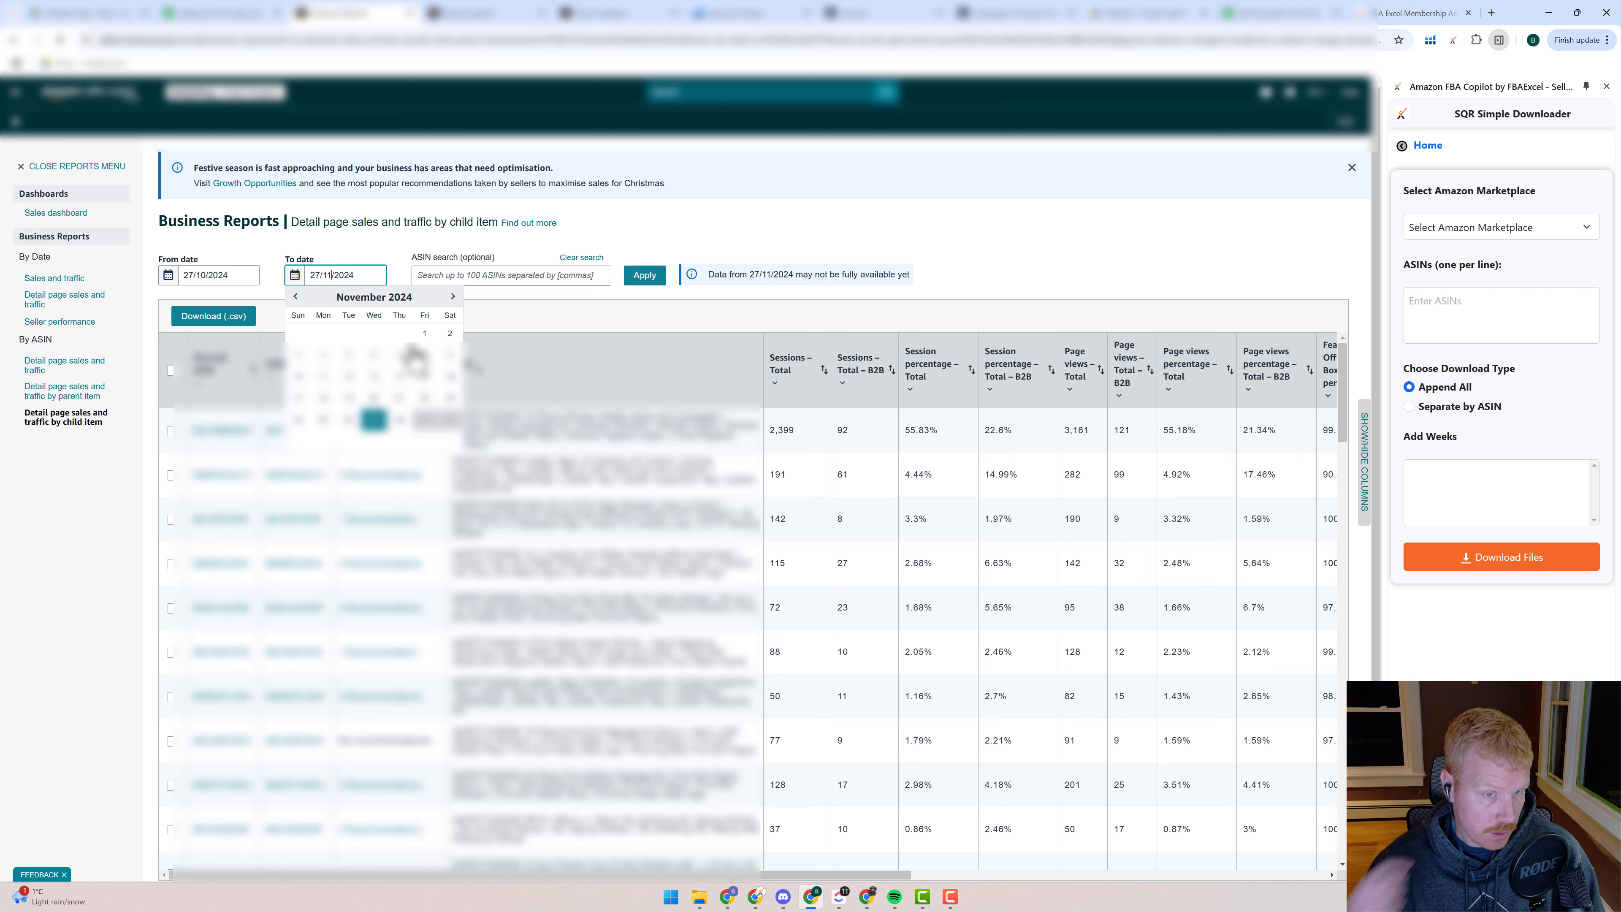
pyautogui.click(371, 437)
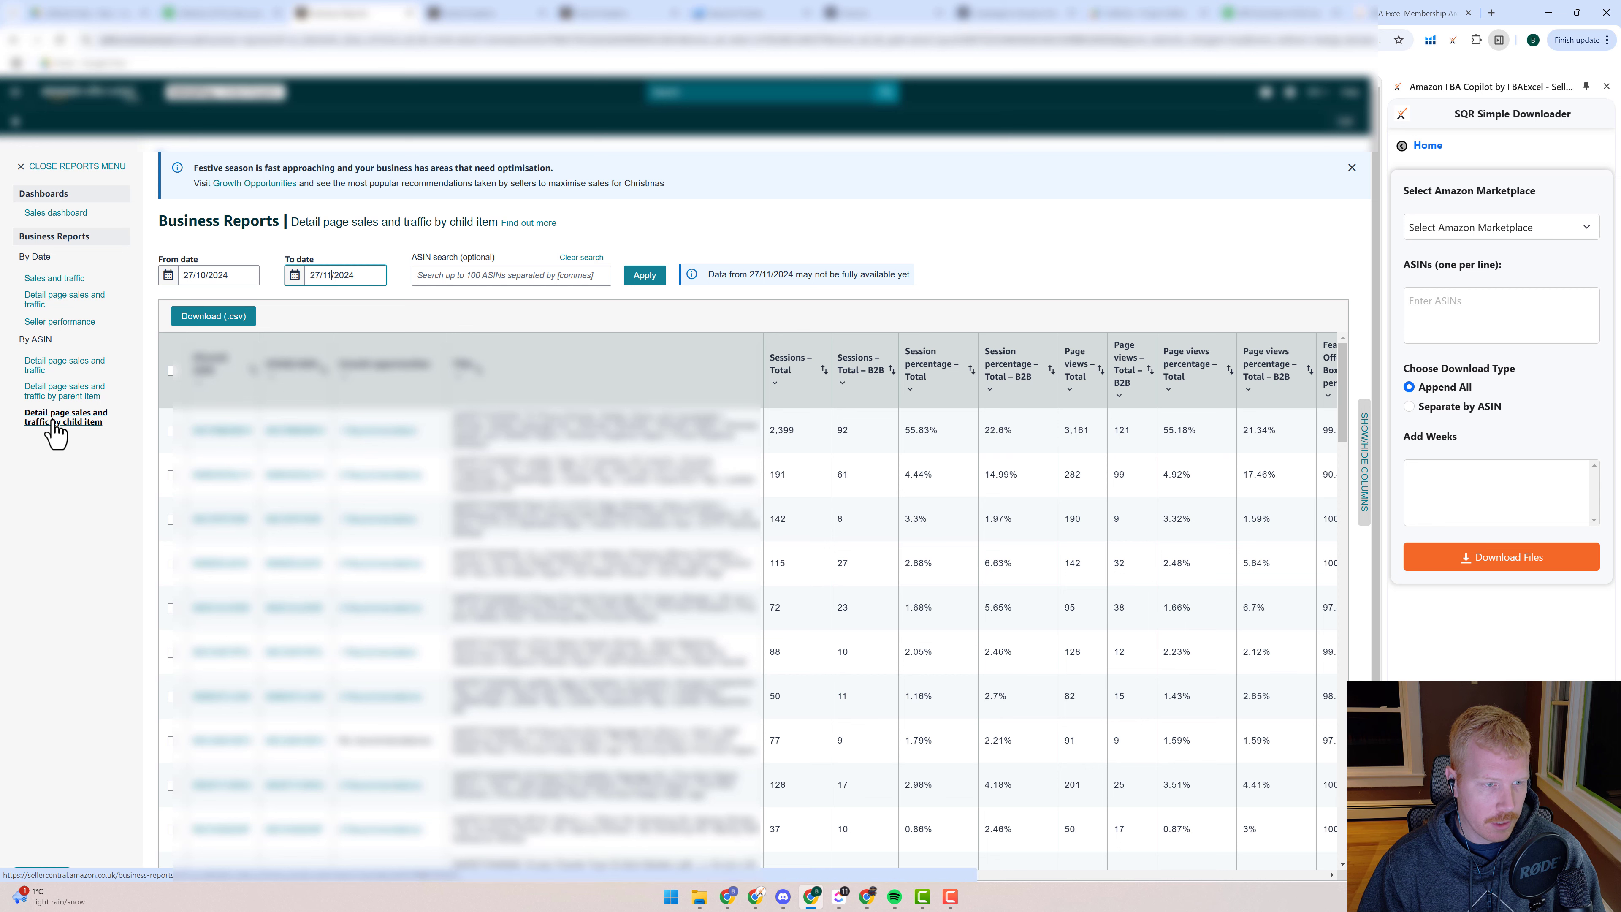
pyautogui.click(211, 319)
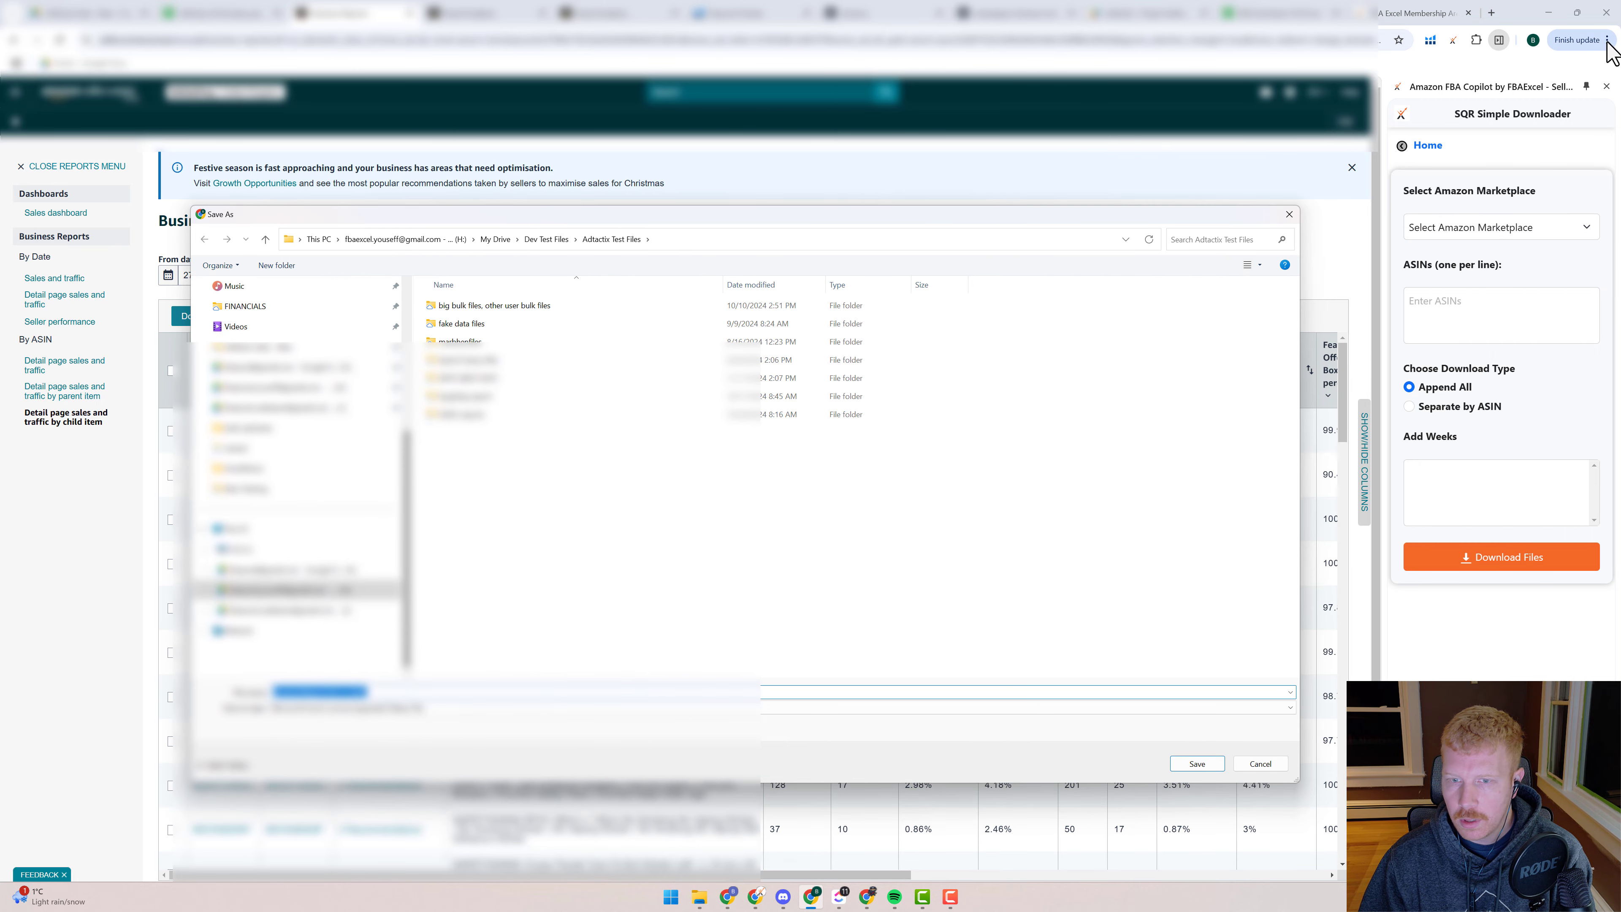
pyautogui.click(1289, 214)
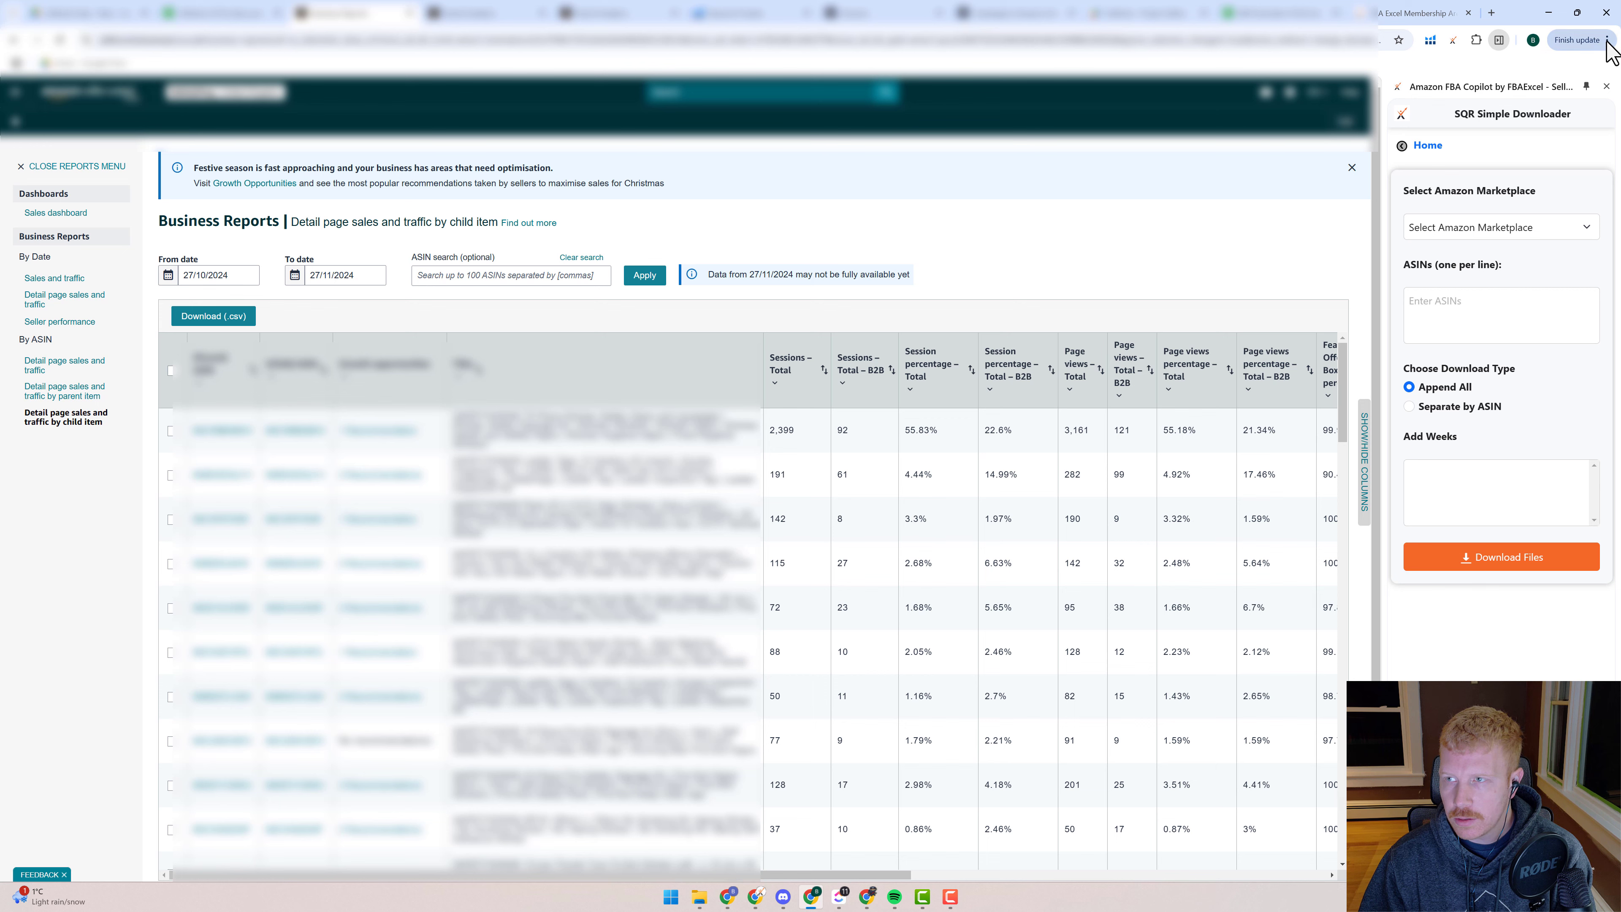
# - Check Chrome's download settings for the option to ask where to save each file before downloading
pyautogui.click(1598, 42)
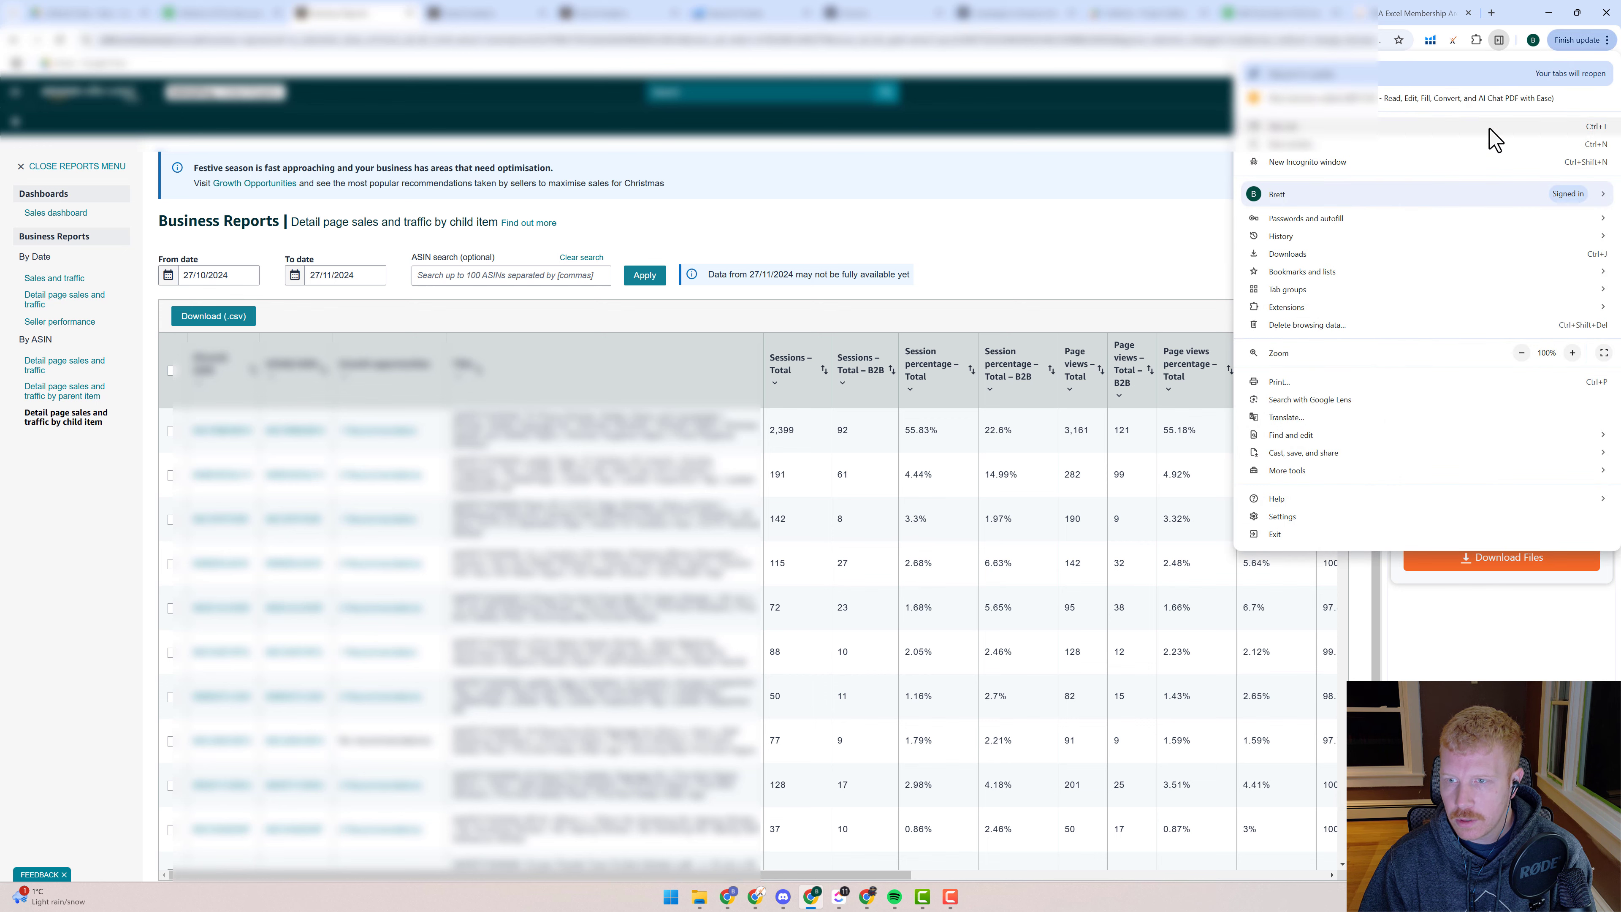
pyautogui.click(1287, 517)
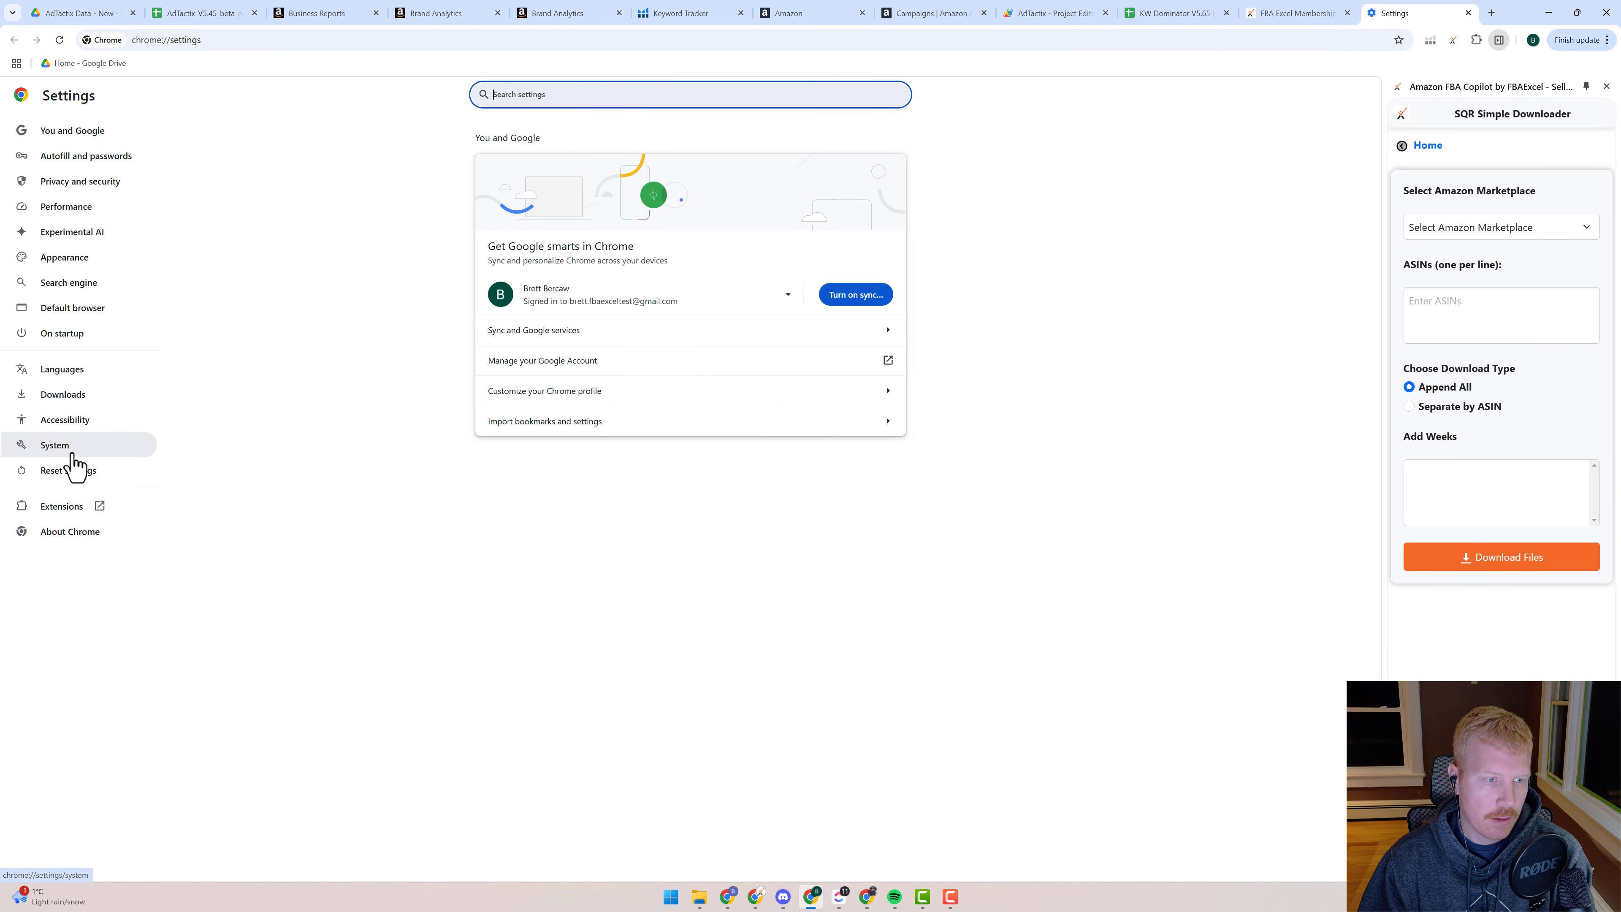
pyautogui.click(63, 396)
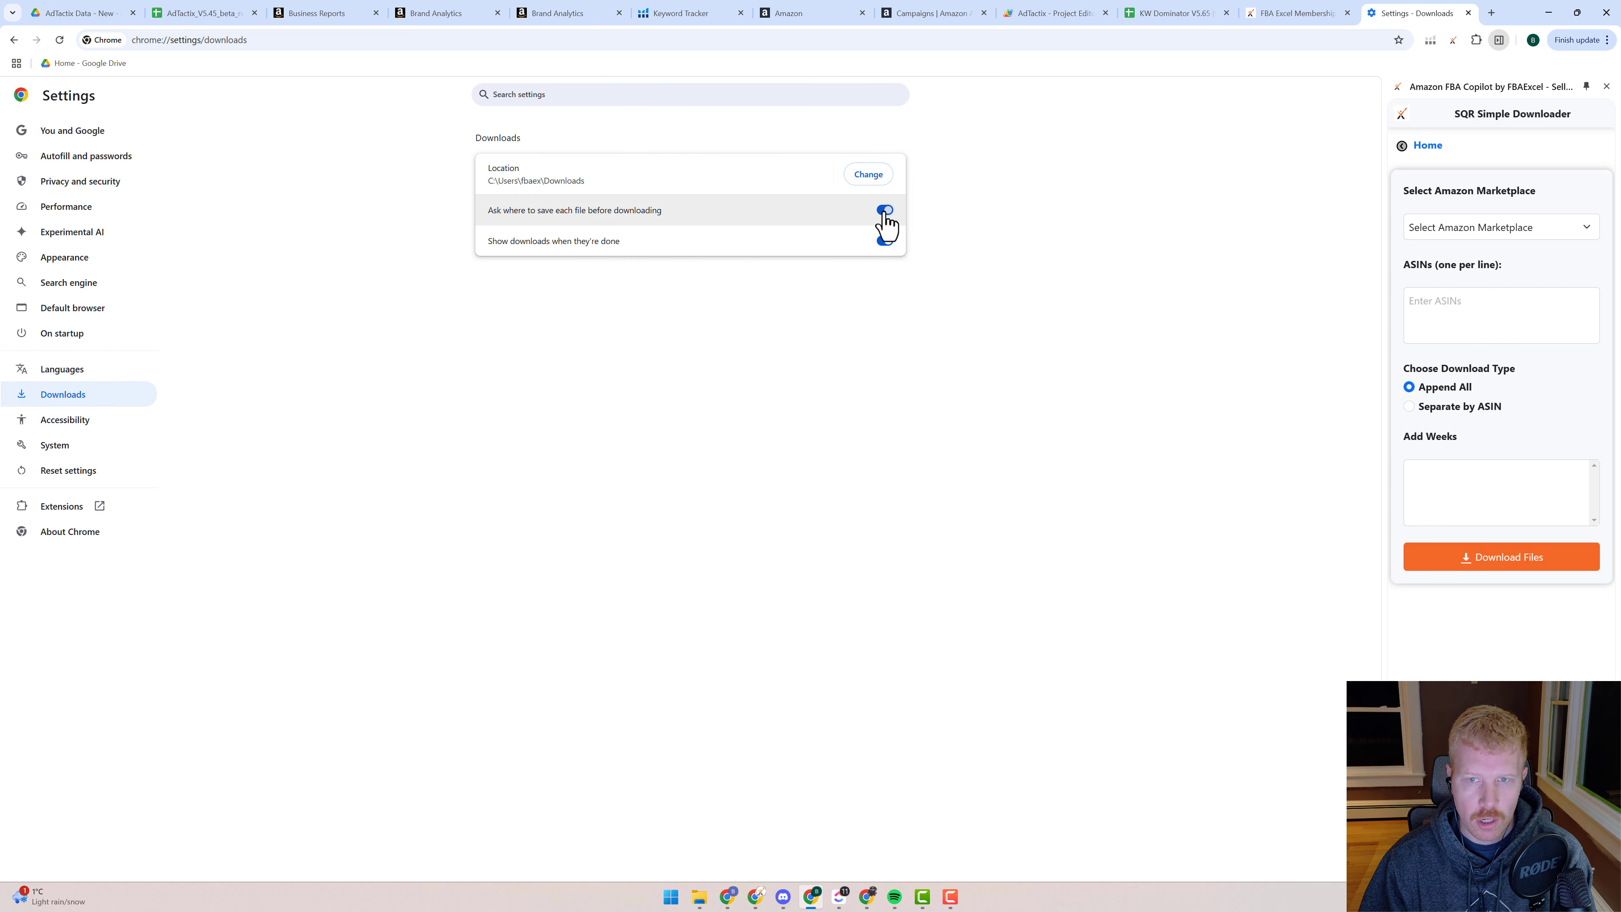
# - Try to save the child-item business report CSV to the FBAExcel Tools > AdTactix > AdTactix Data - New folder in My Drive
pyautogui.click(343, 15)
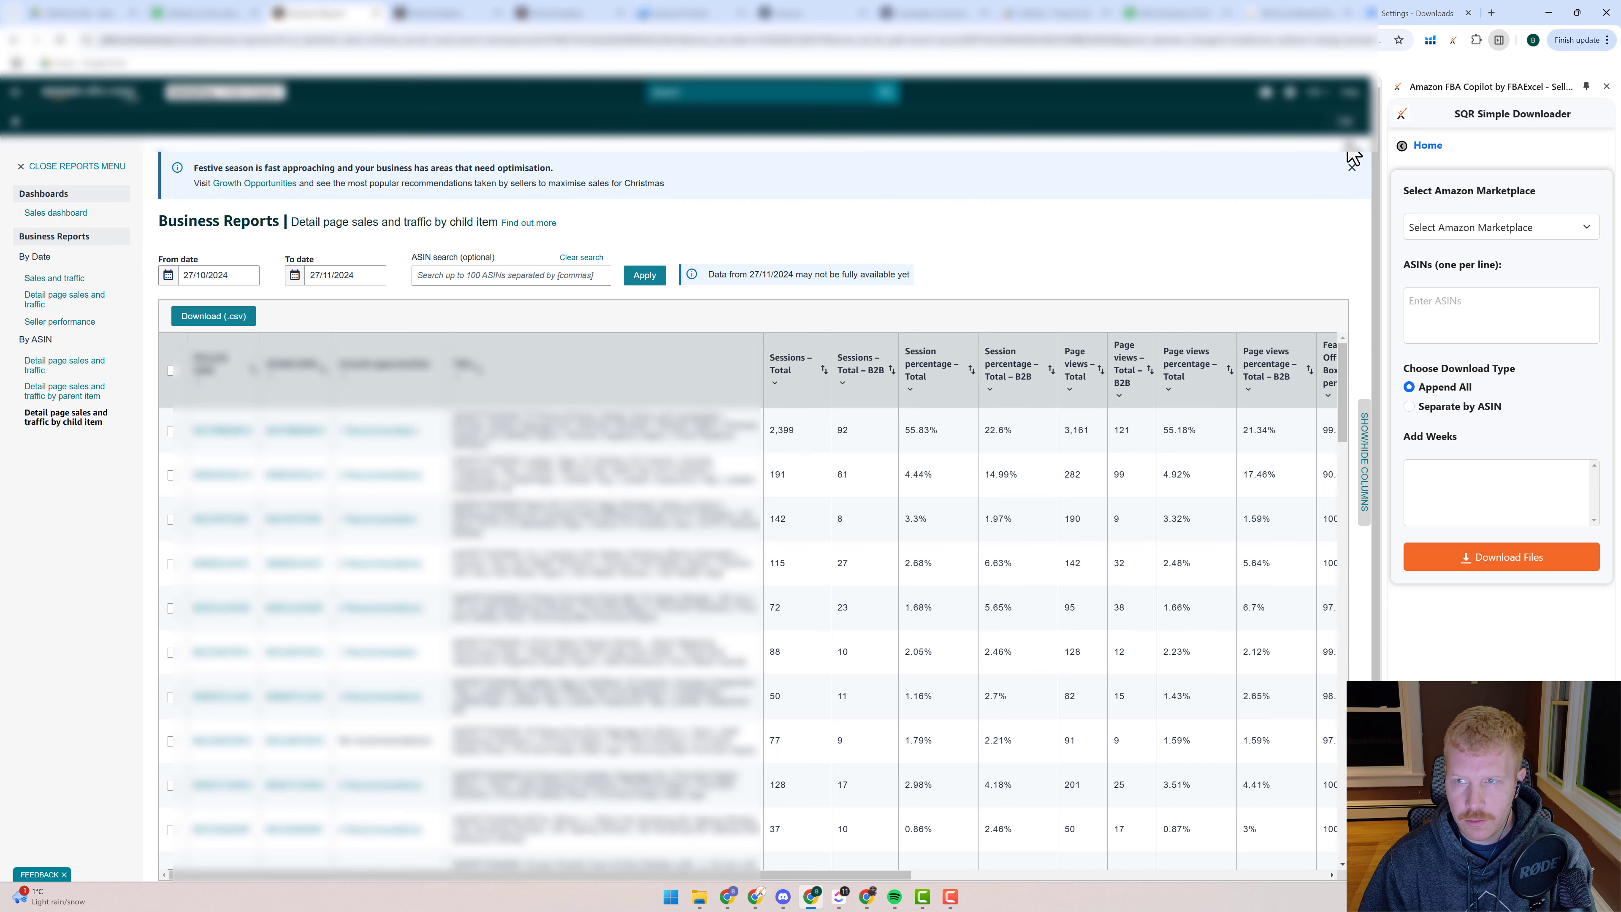
pyautogui.click(231, 318)
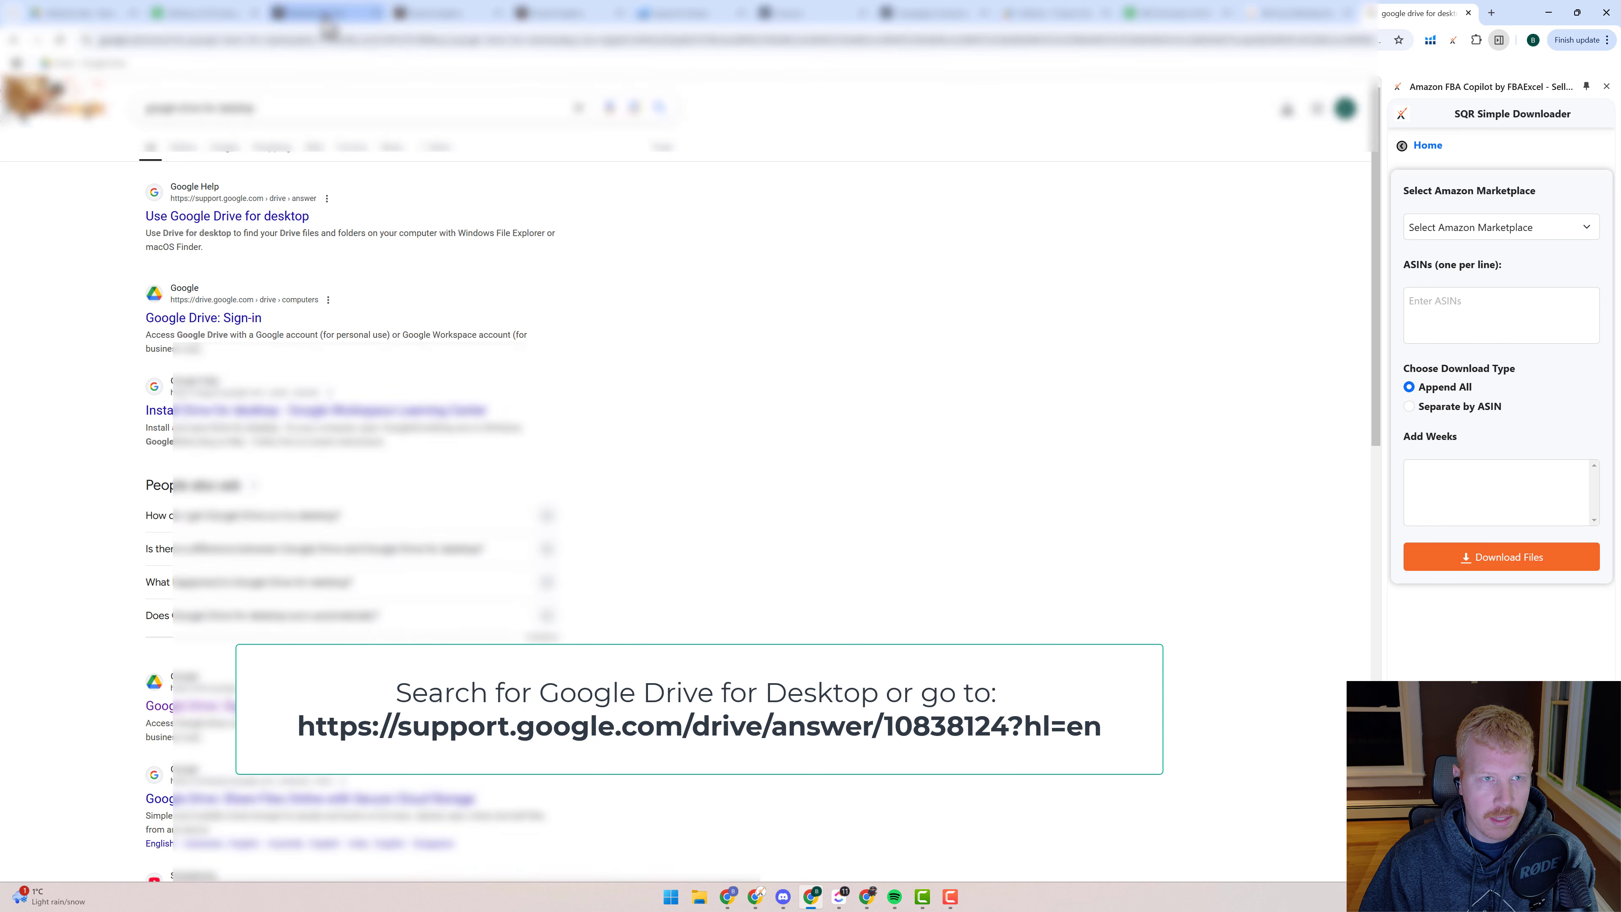
pyautogui.click(328, 19)
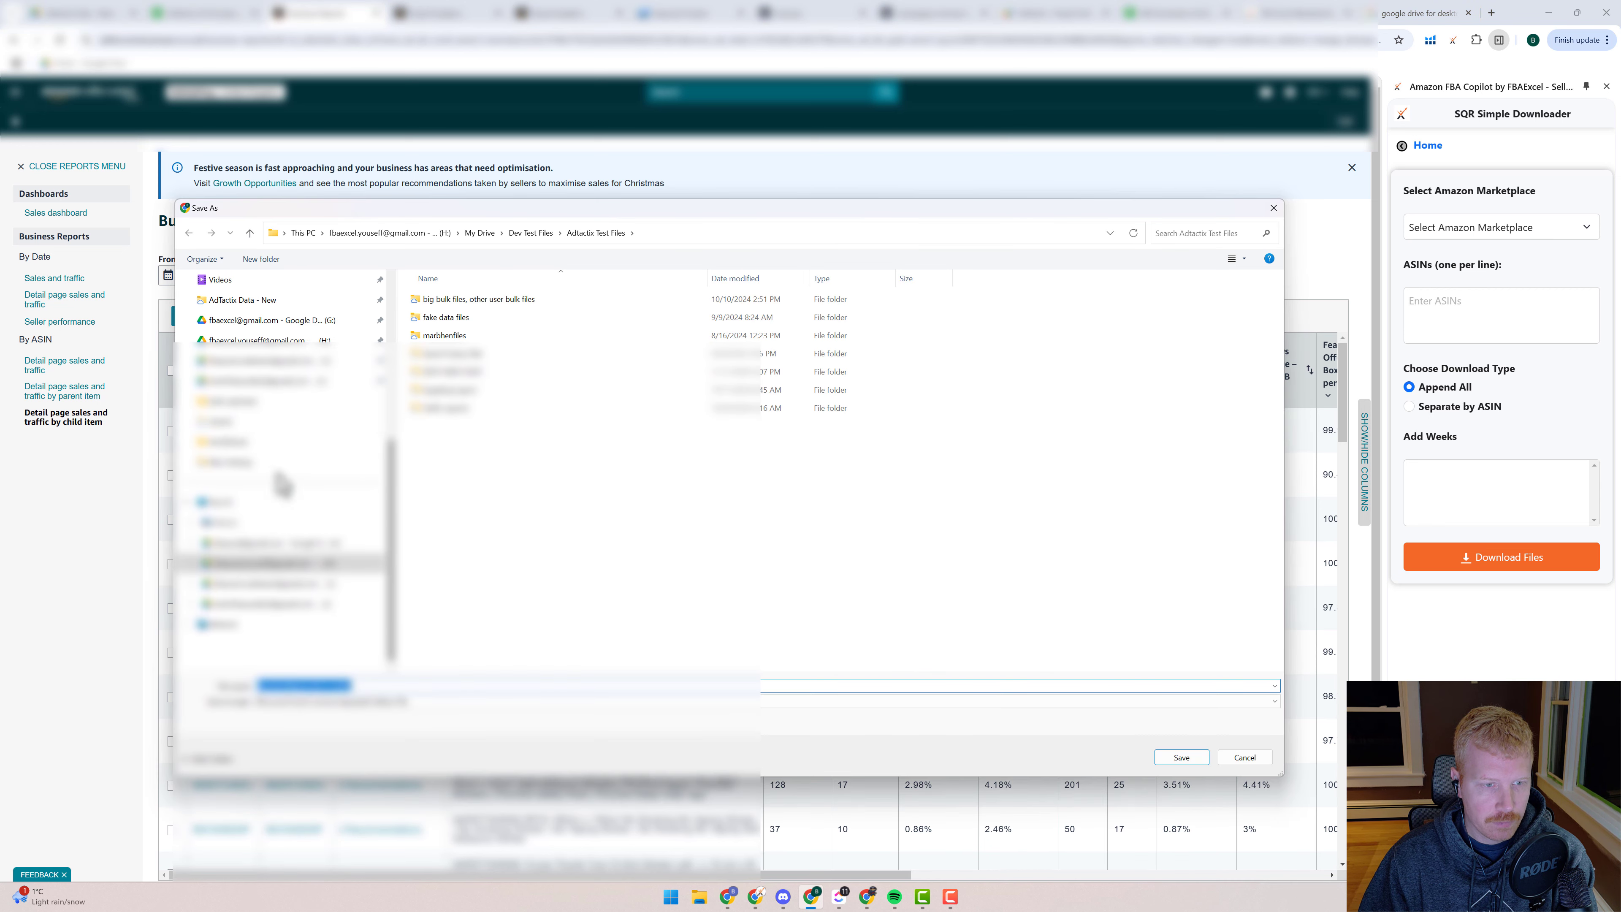
pyautogui.click(281, 603)
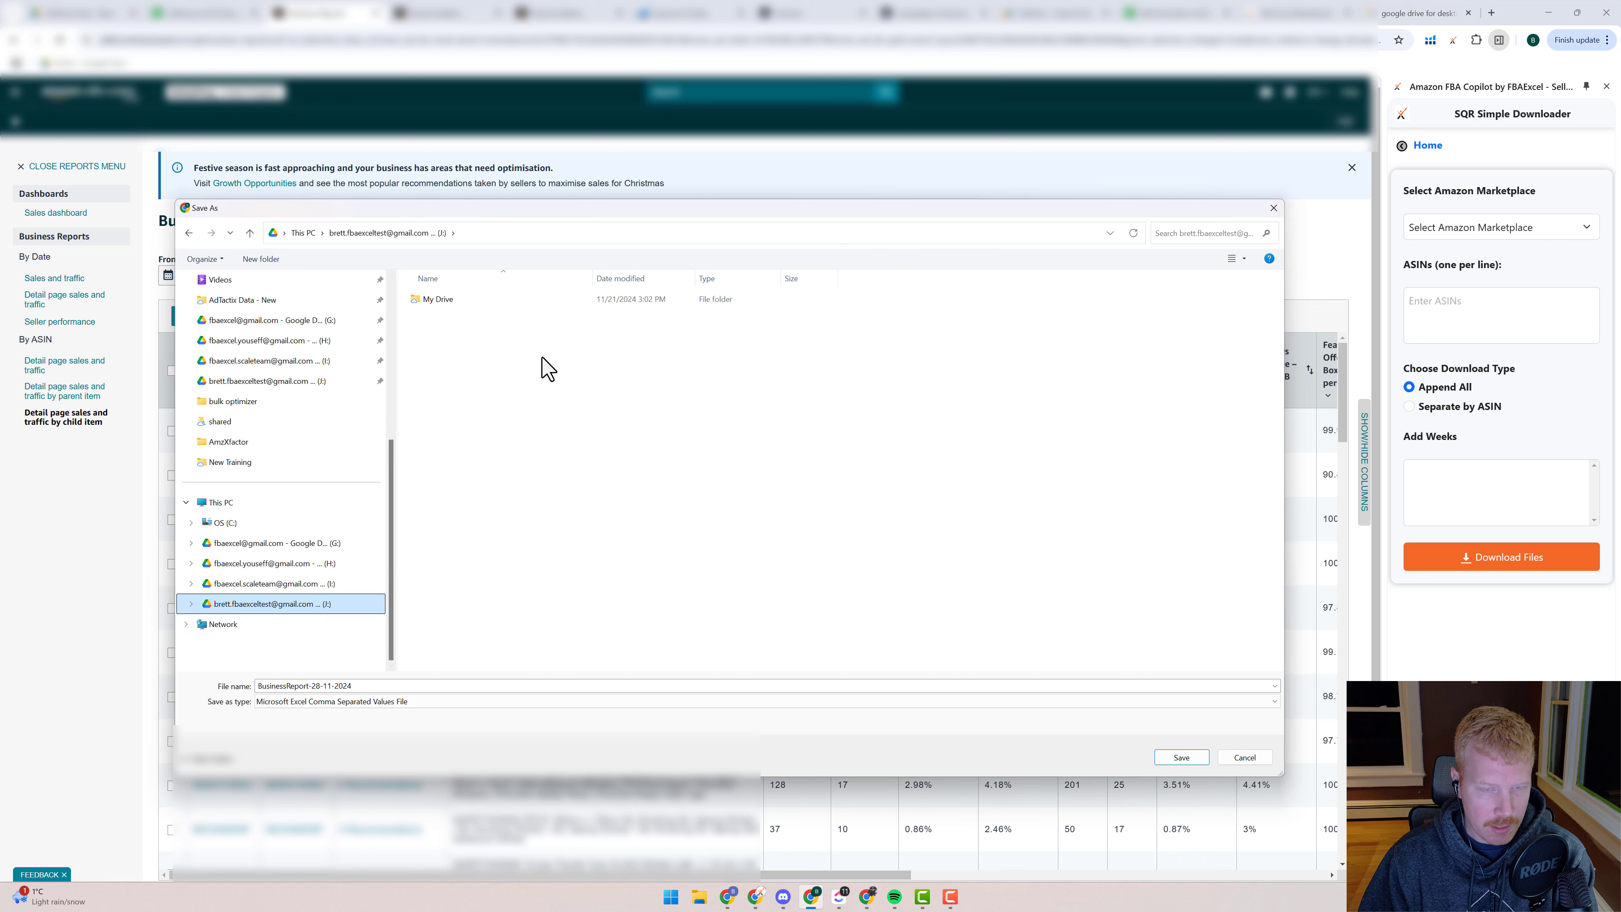
pyautogui.doubleClick(447, 300)
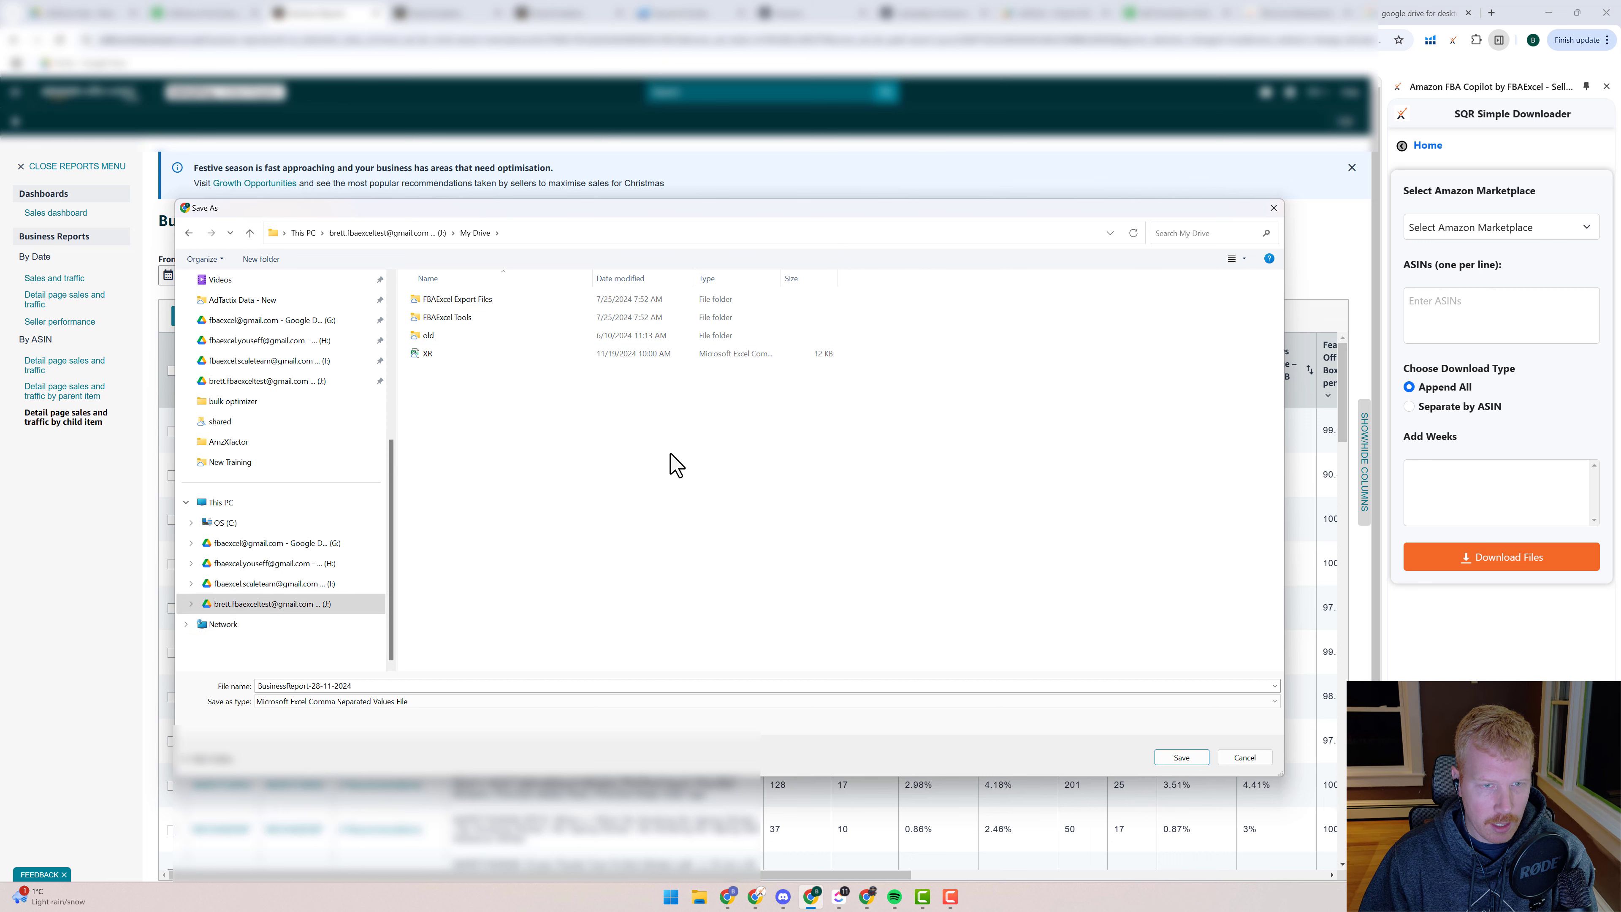
pyautogui.doubleClick(452, 318)
pyautogui.click(450, 299)
pyautogui.doubleClick(450, 300)
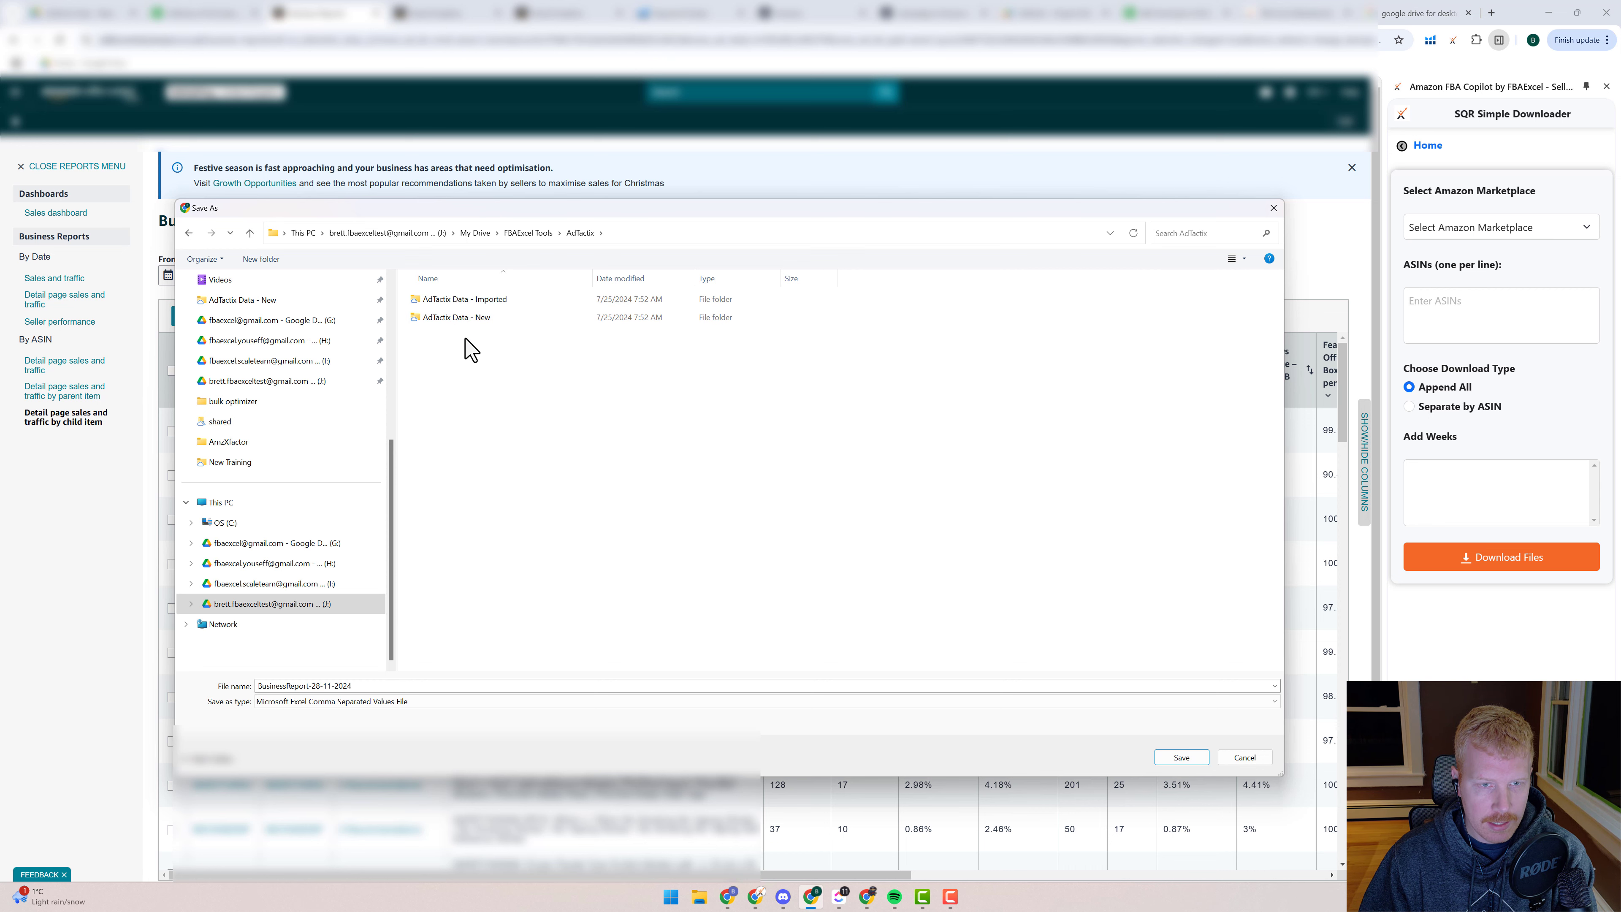
pyautogui.doubleClick(426, 318)
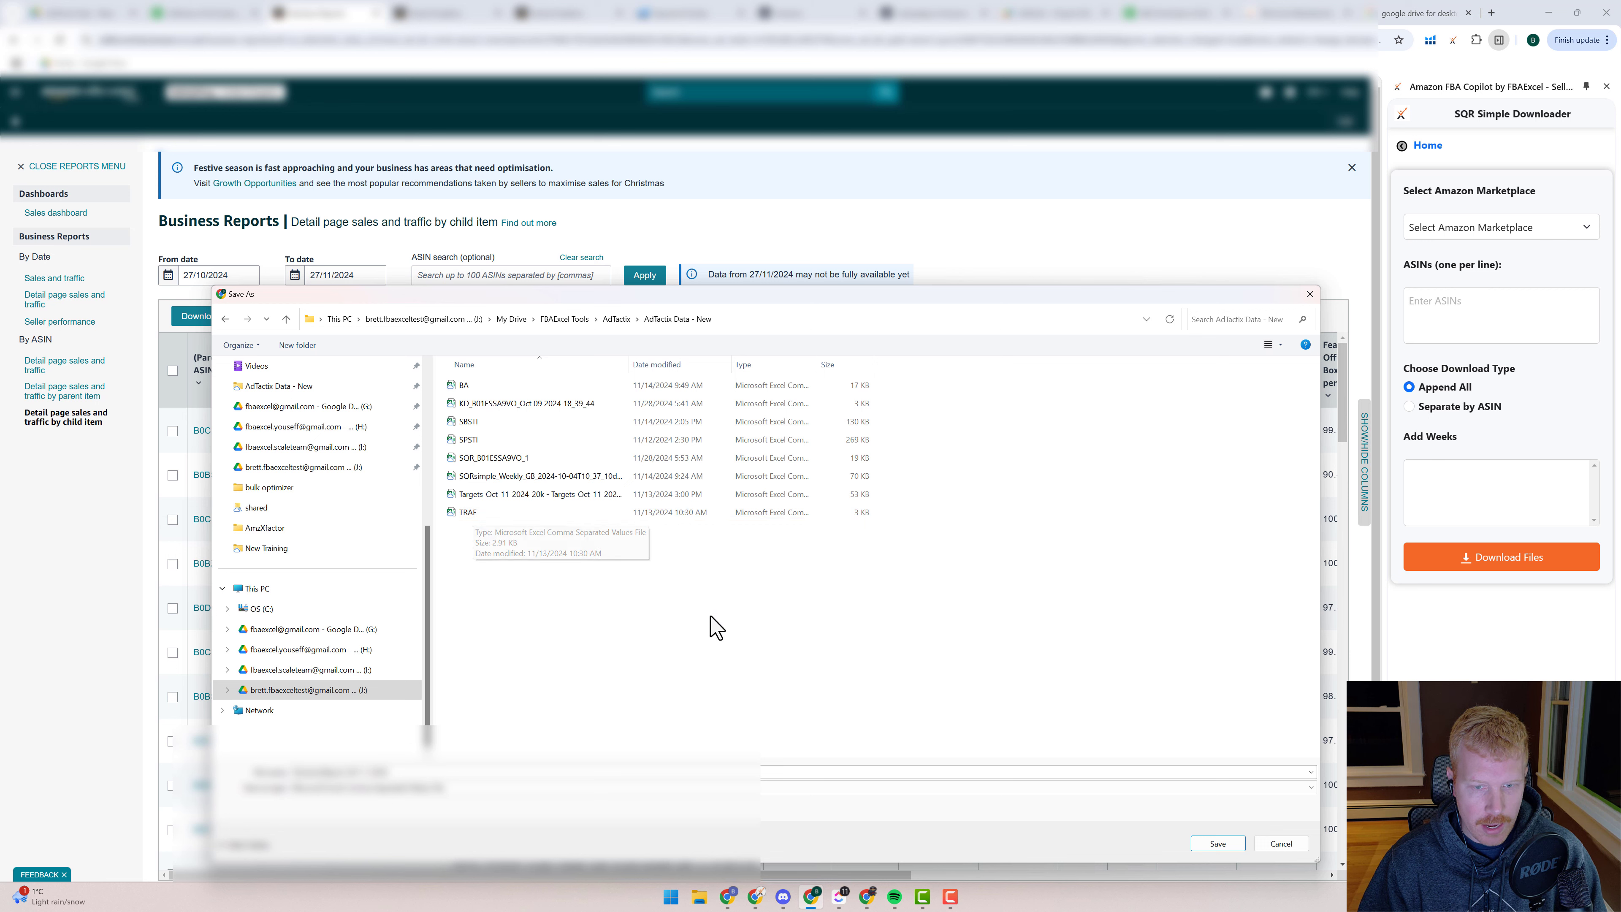
pyautogui.click(1275, 844)
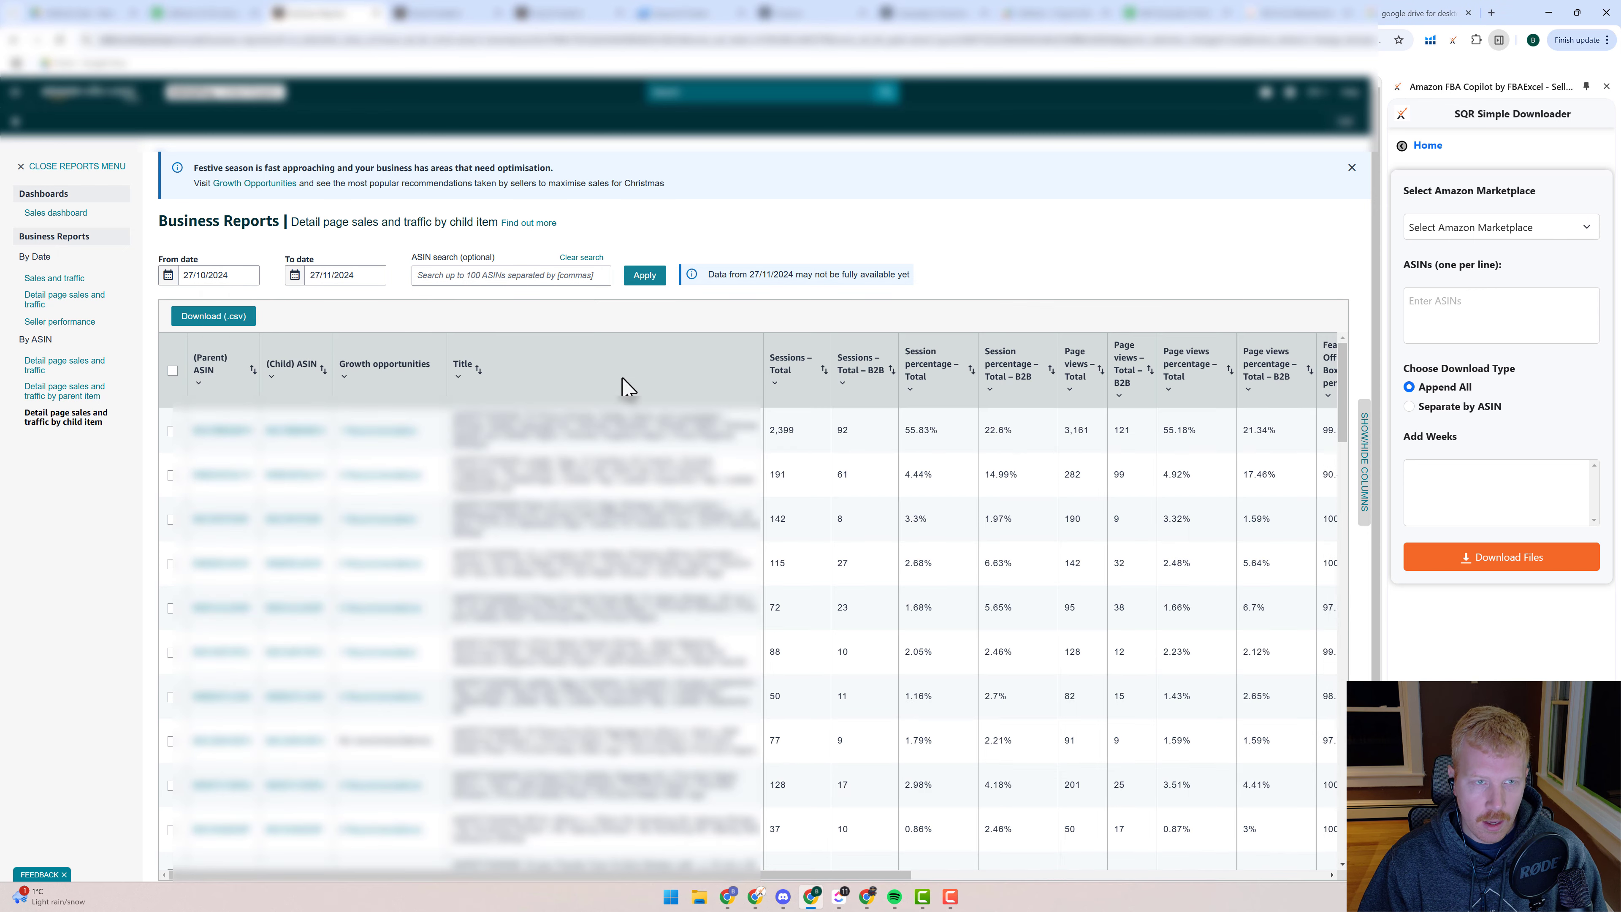
# - Copy the advertised ASINs in G122:G146 of the Settings sheet's Product Center into the Top clicked products filter of Amazon's Top search terms report
pyautogui.click(378, 14)
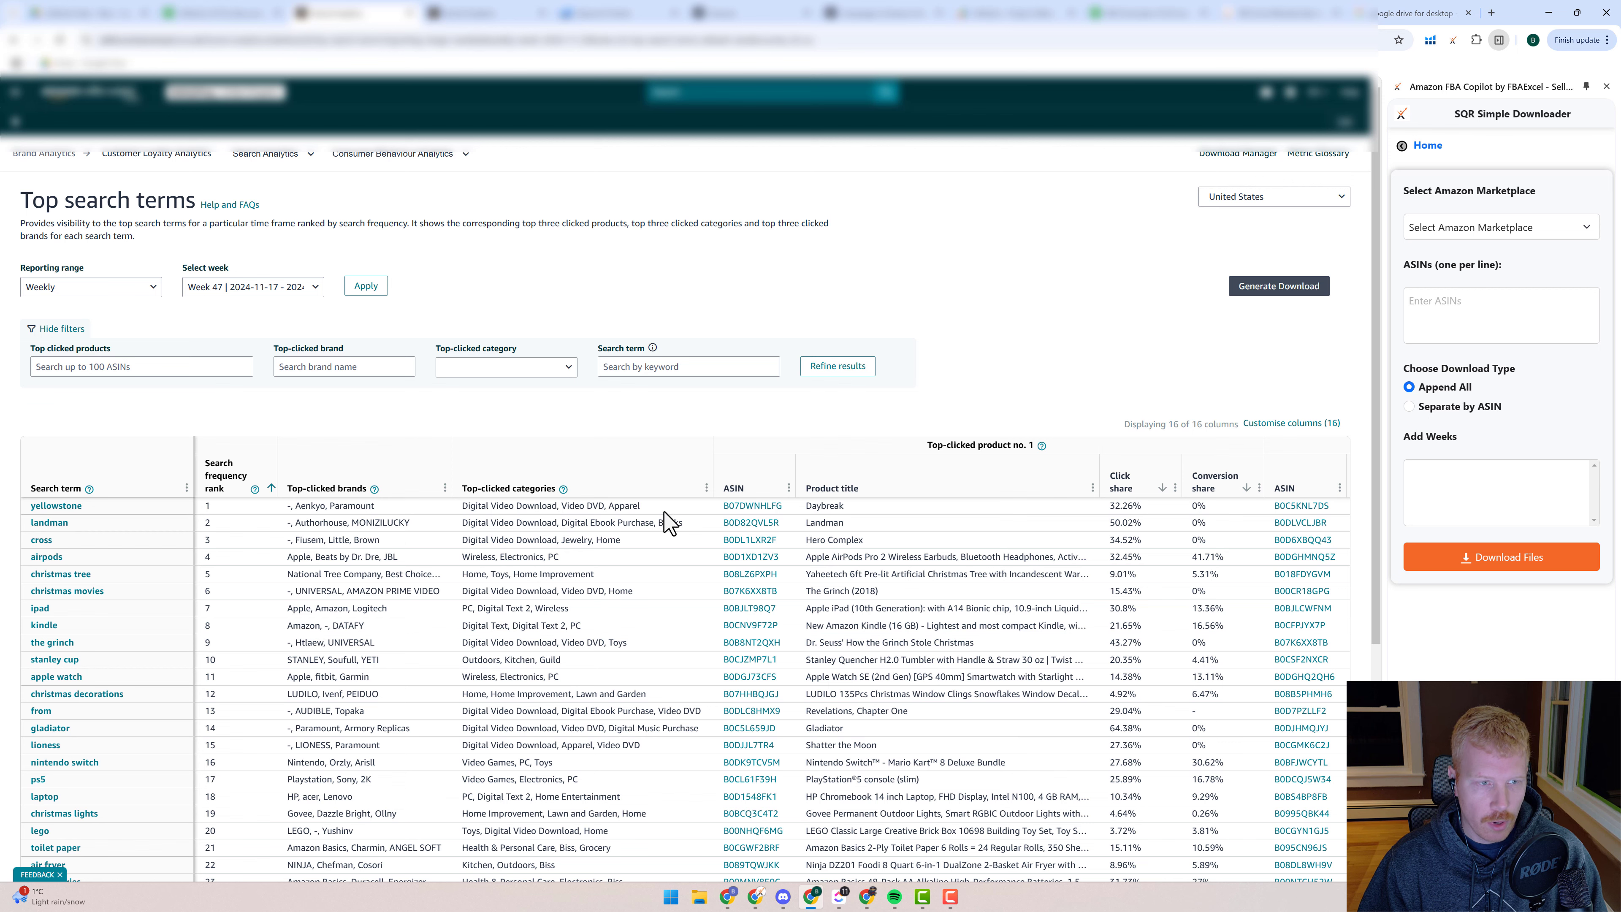
pyautogui.hotkey('ctrl', 'shift', 'Tab')
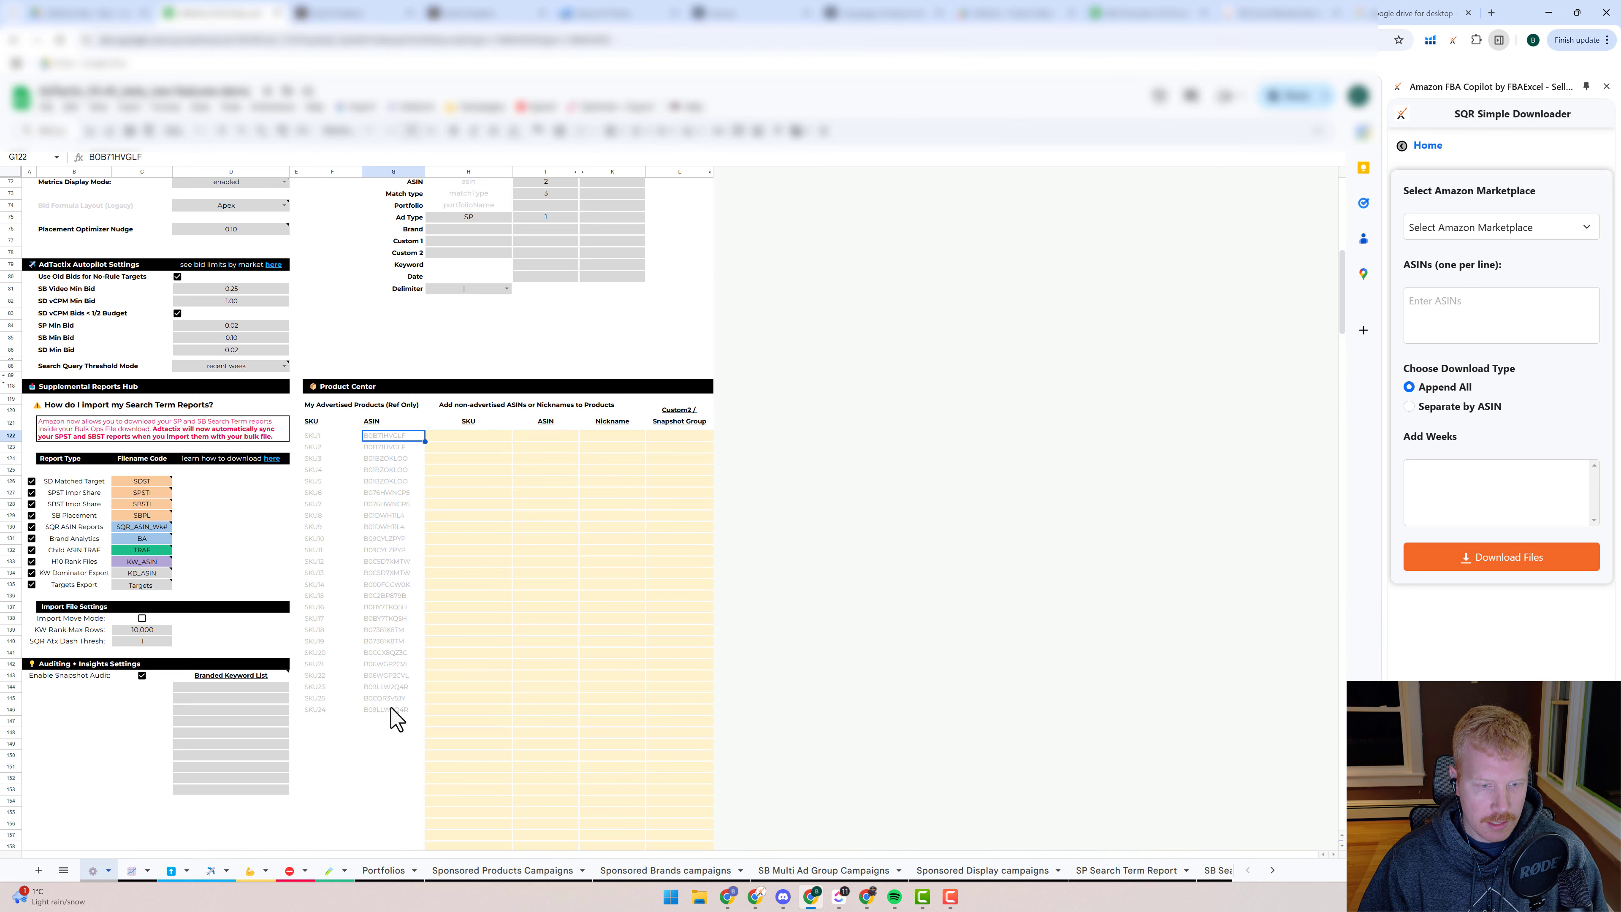
pyautogui.keyDown('shift'); pyautogui.click(392, 709); pyautogui.keyUp('shift')
pyautogui.hotkey('ctrl', 'c')
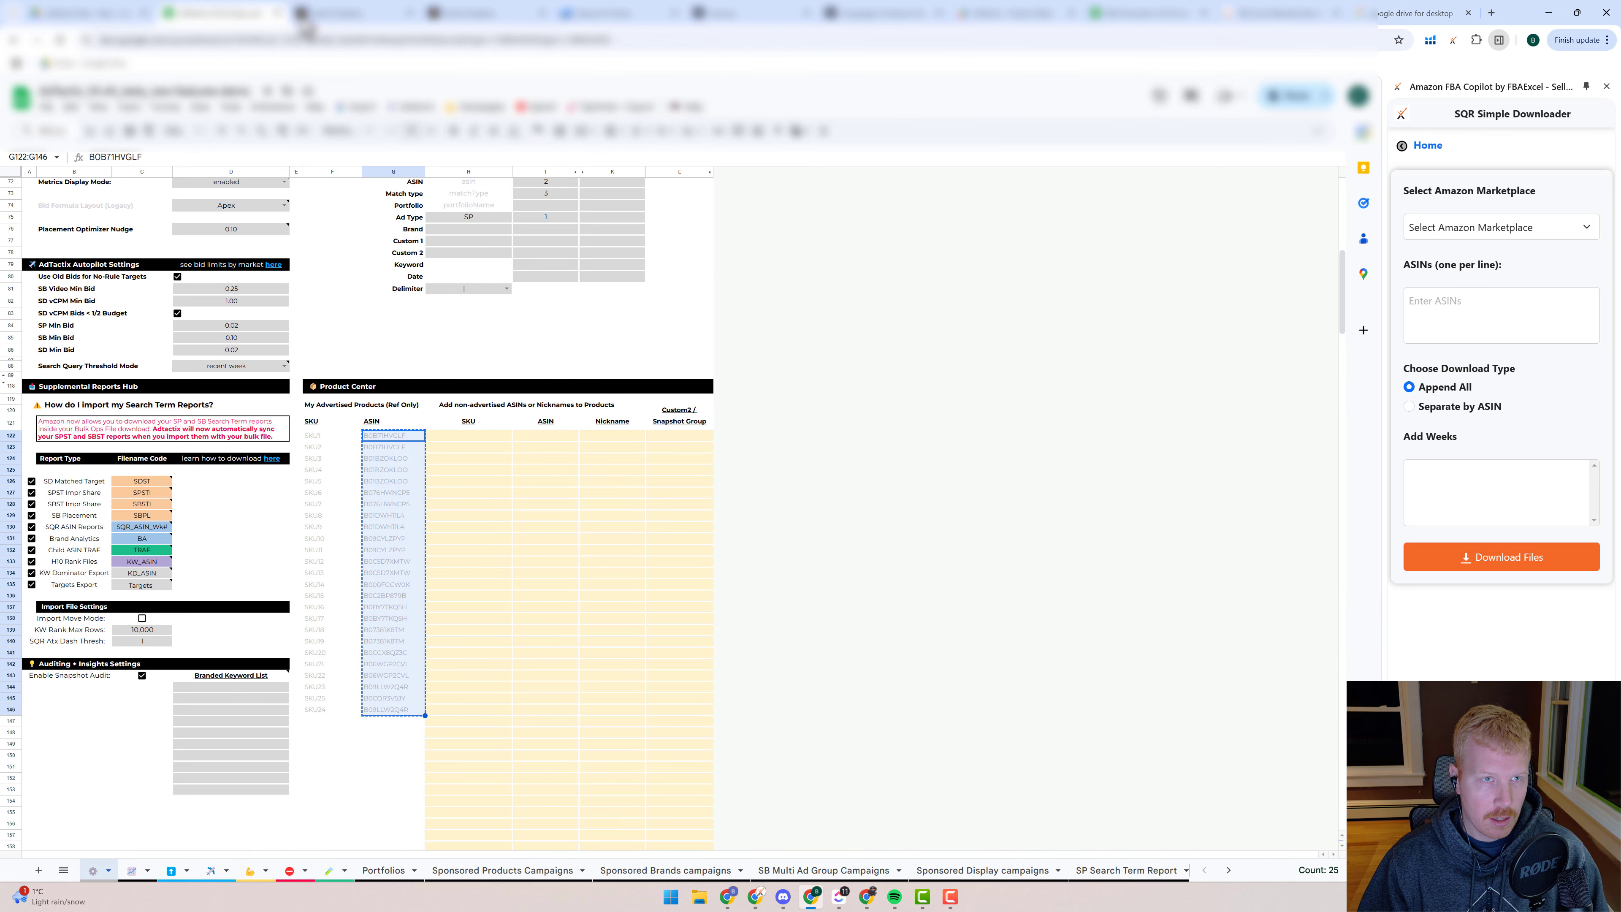
pyautogui.click(306, 14)
pyautogui.click(134, 367)
pyautogui.hotkey('ctrl', 'v')
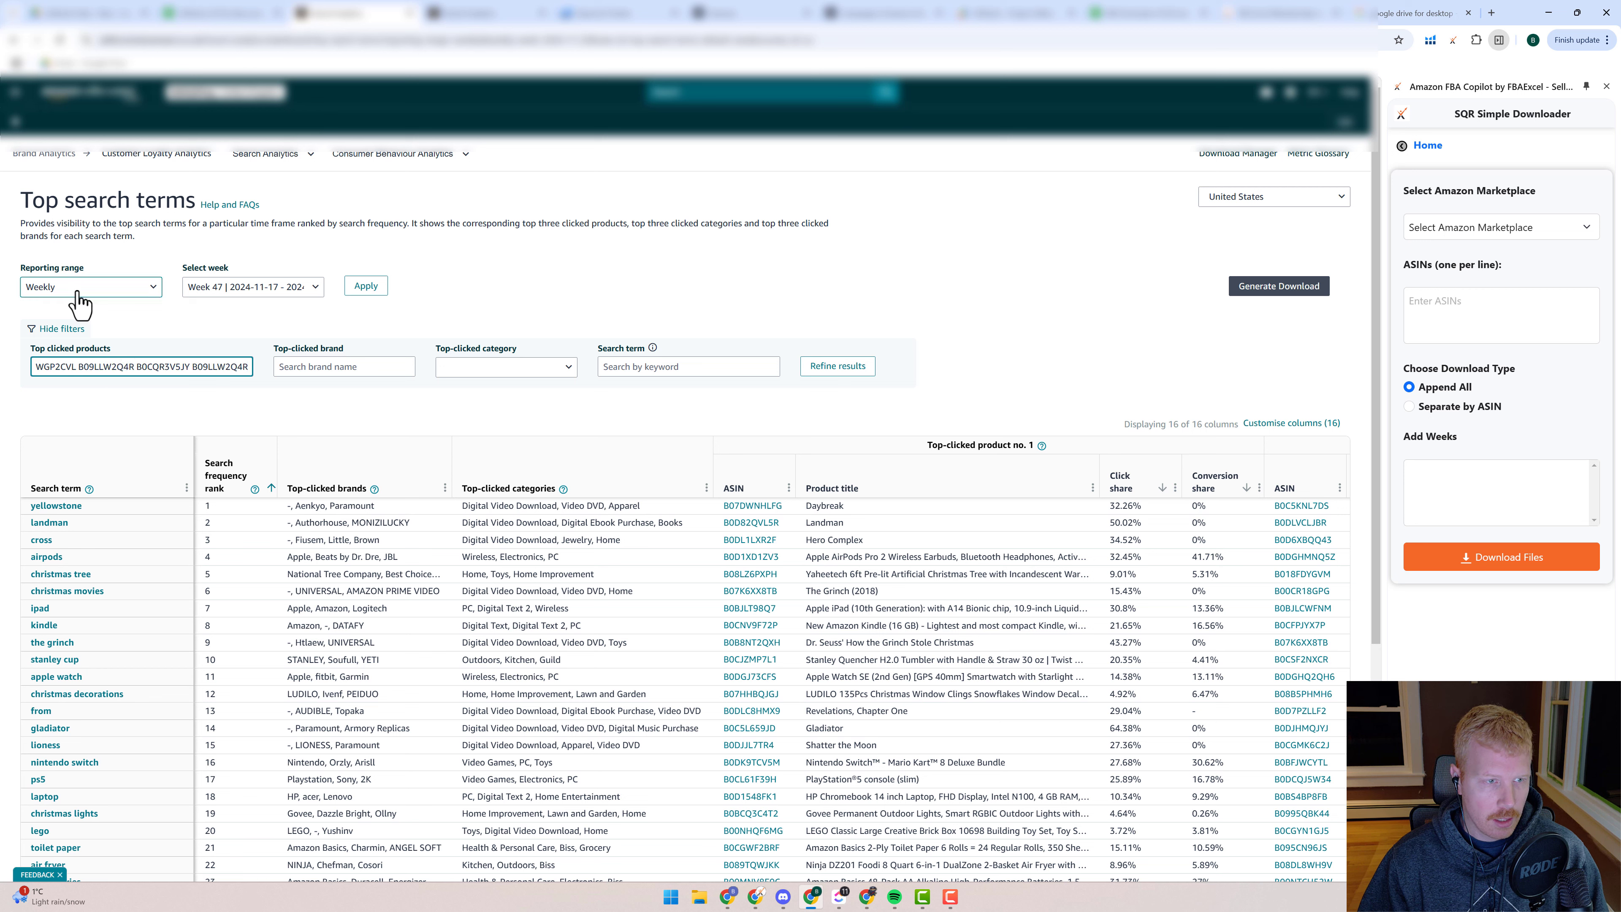
# - Apply the Weekly range for Week 47, refine the Top search terms results by the pasted ASINs, and generate a Simple view download
pyautogui.click(139, 288)
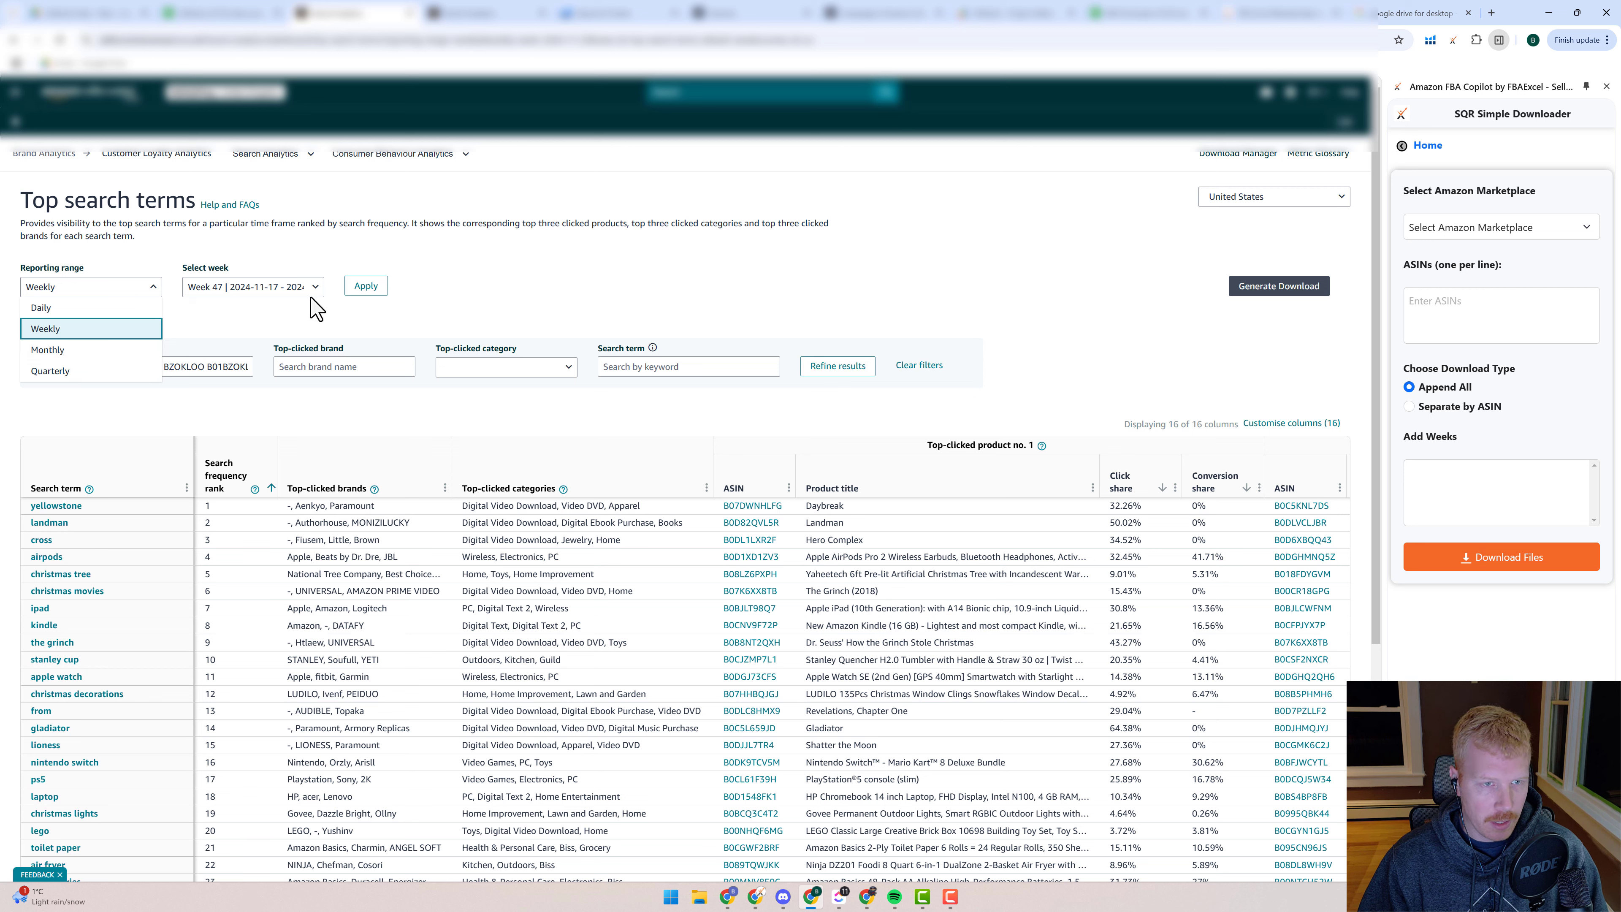
pyautogui.click(366, 286)
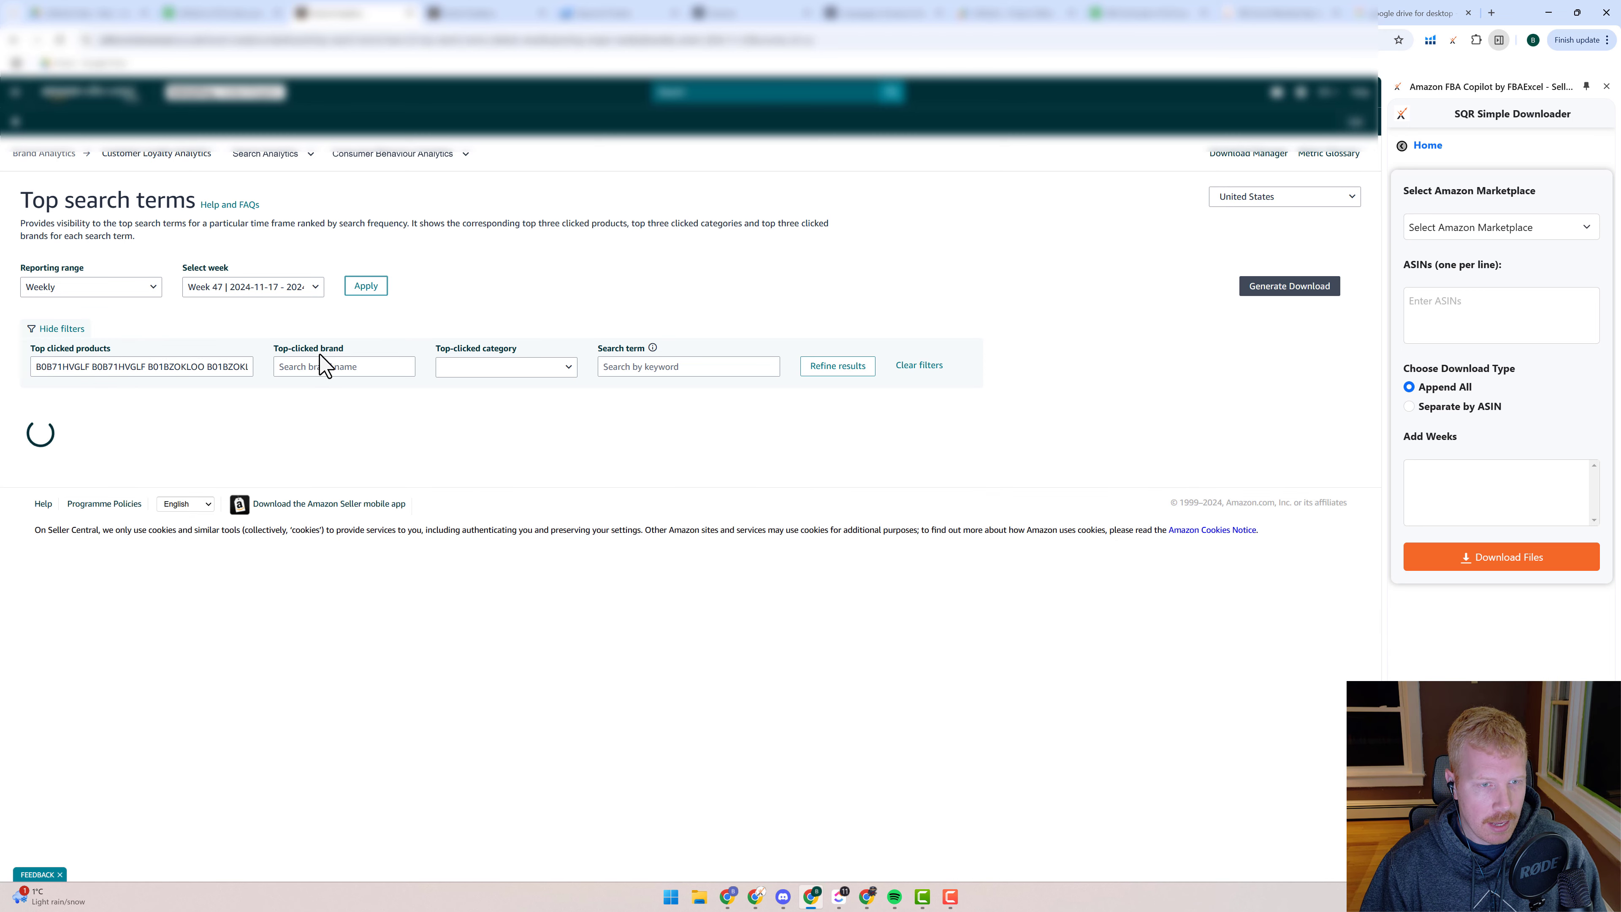
pyautogui.click(849, 369)
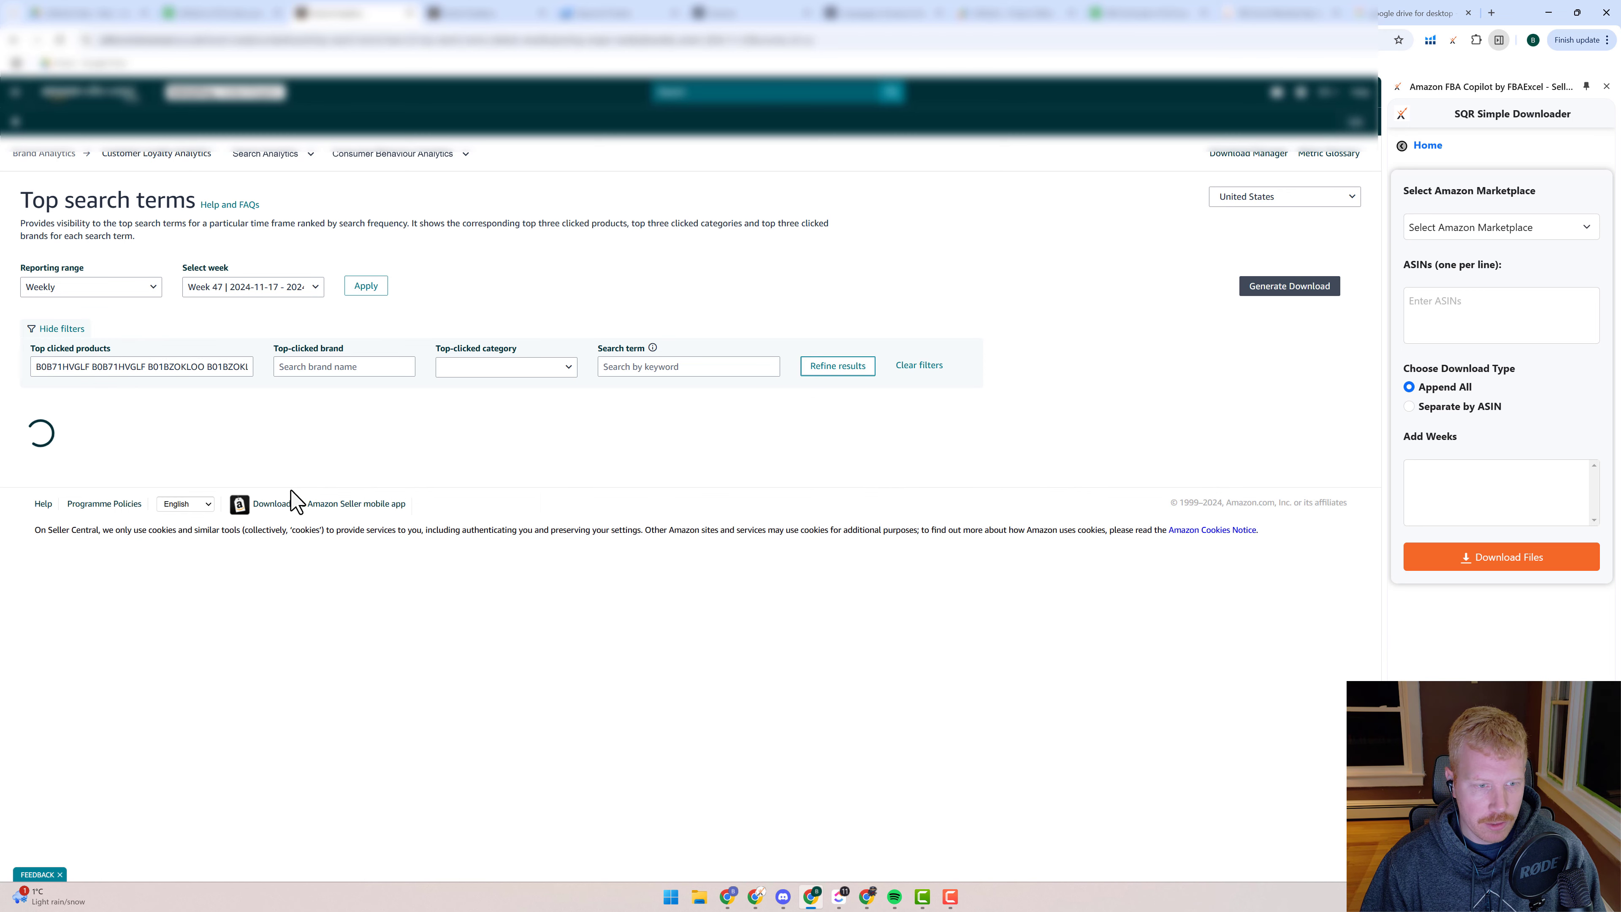
pyautogui.click(1279, 287)
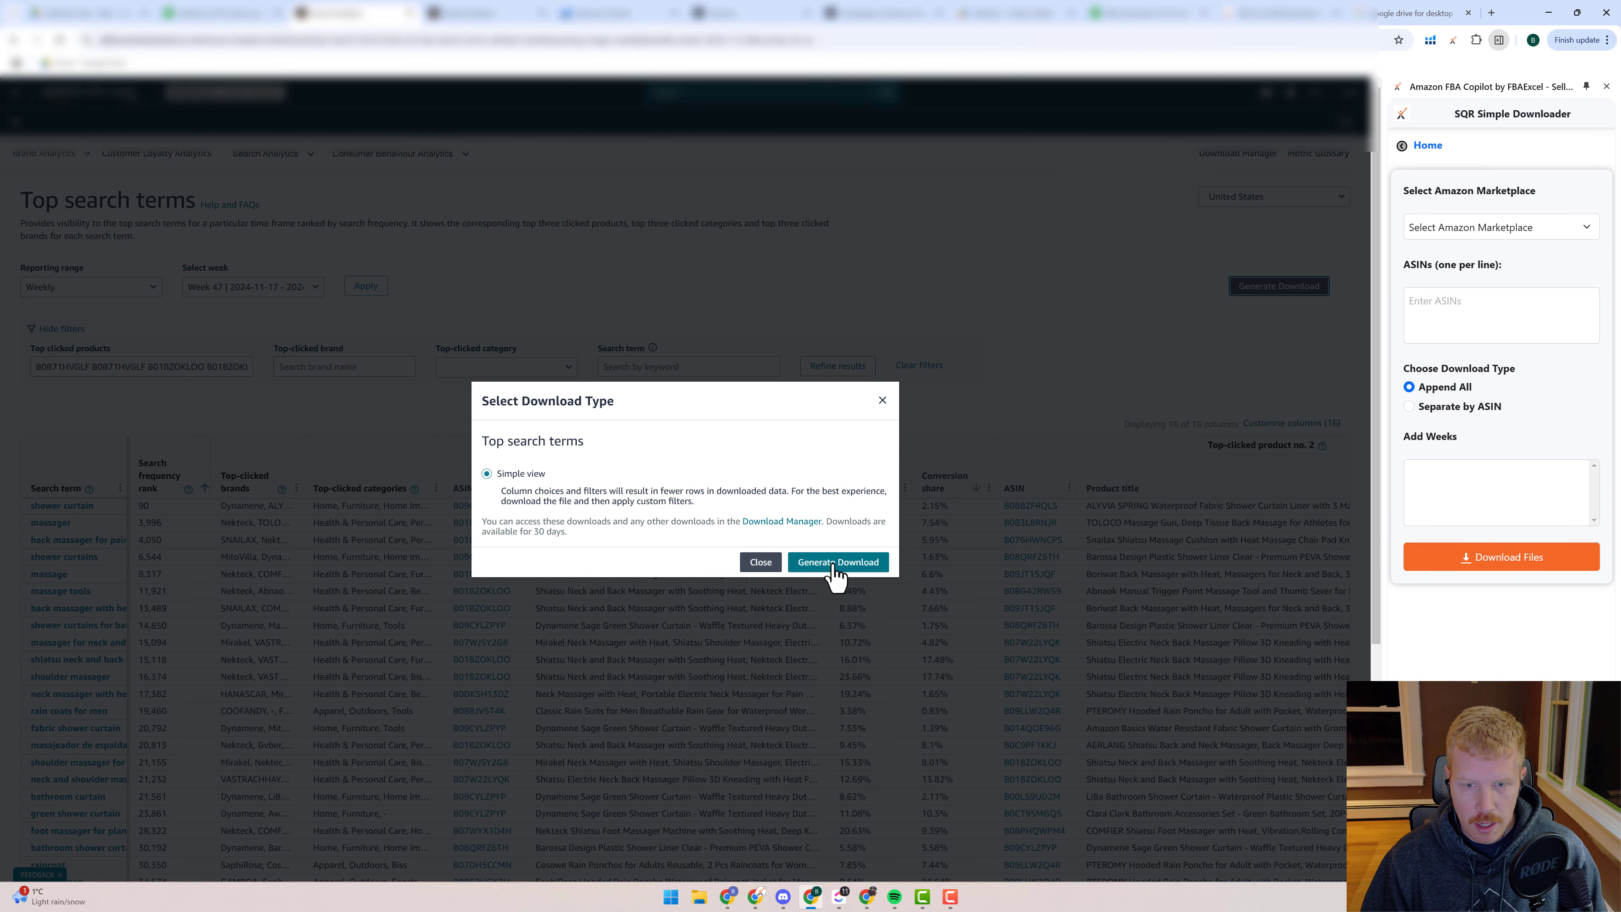
pyautogui.click(835, 564)
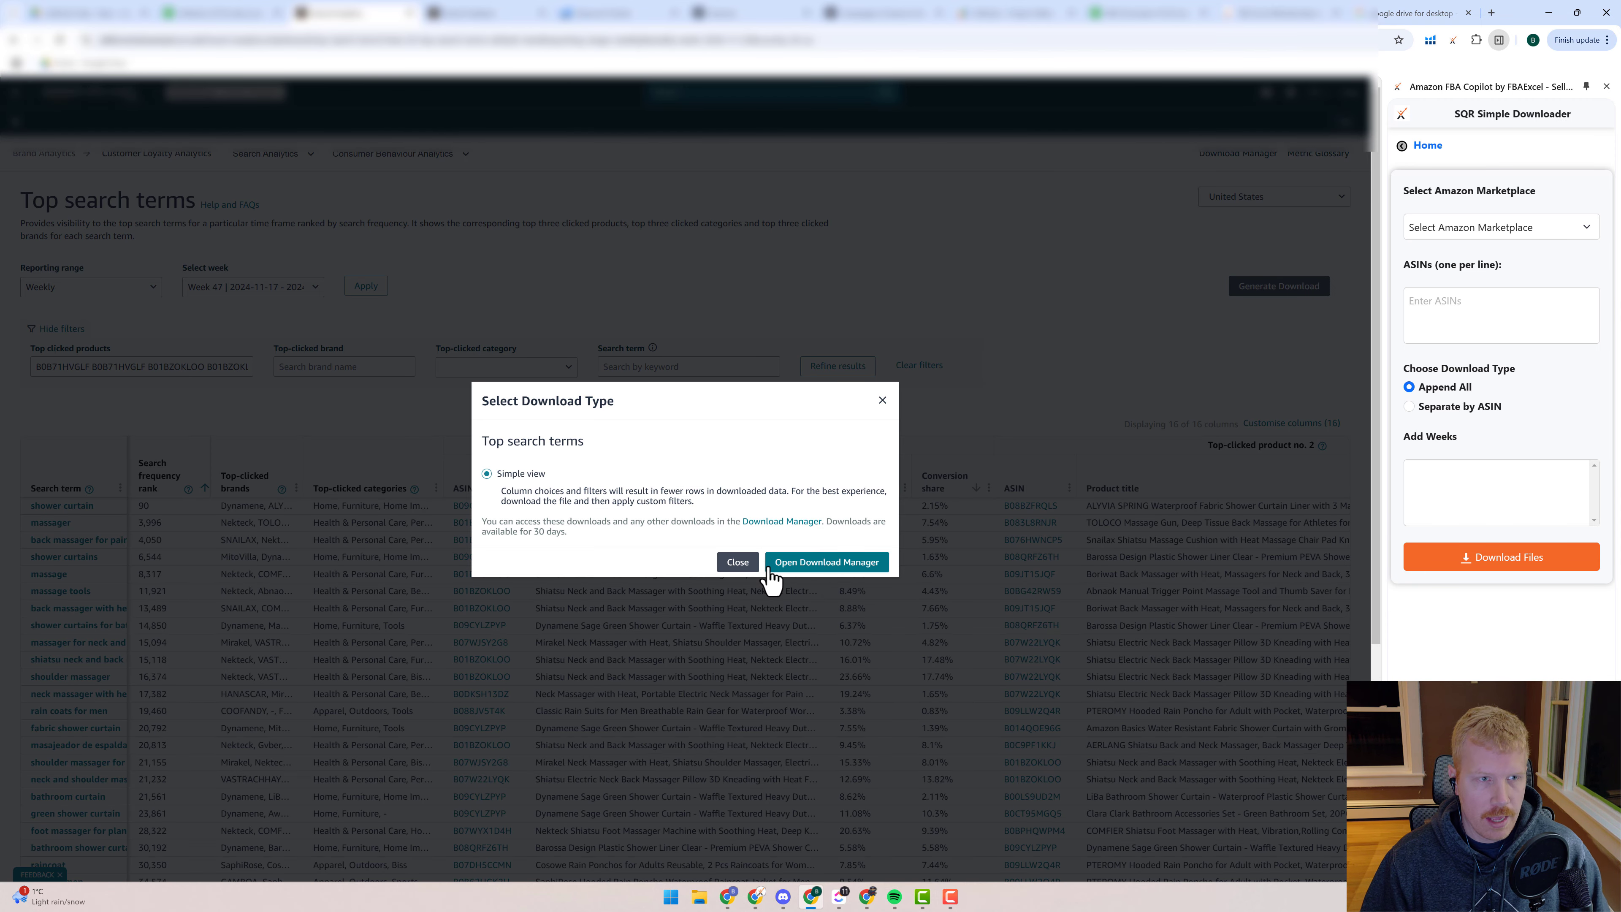
# - Open Amazon's Download Manager for the generated report and show the Top Search Terms downloader in the FBAExcel extension
pyautogui.click(807, 566)
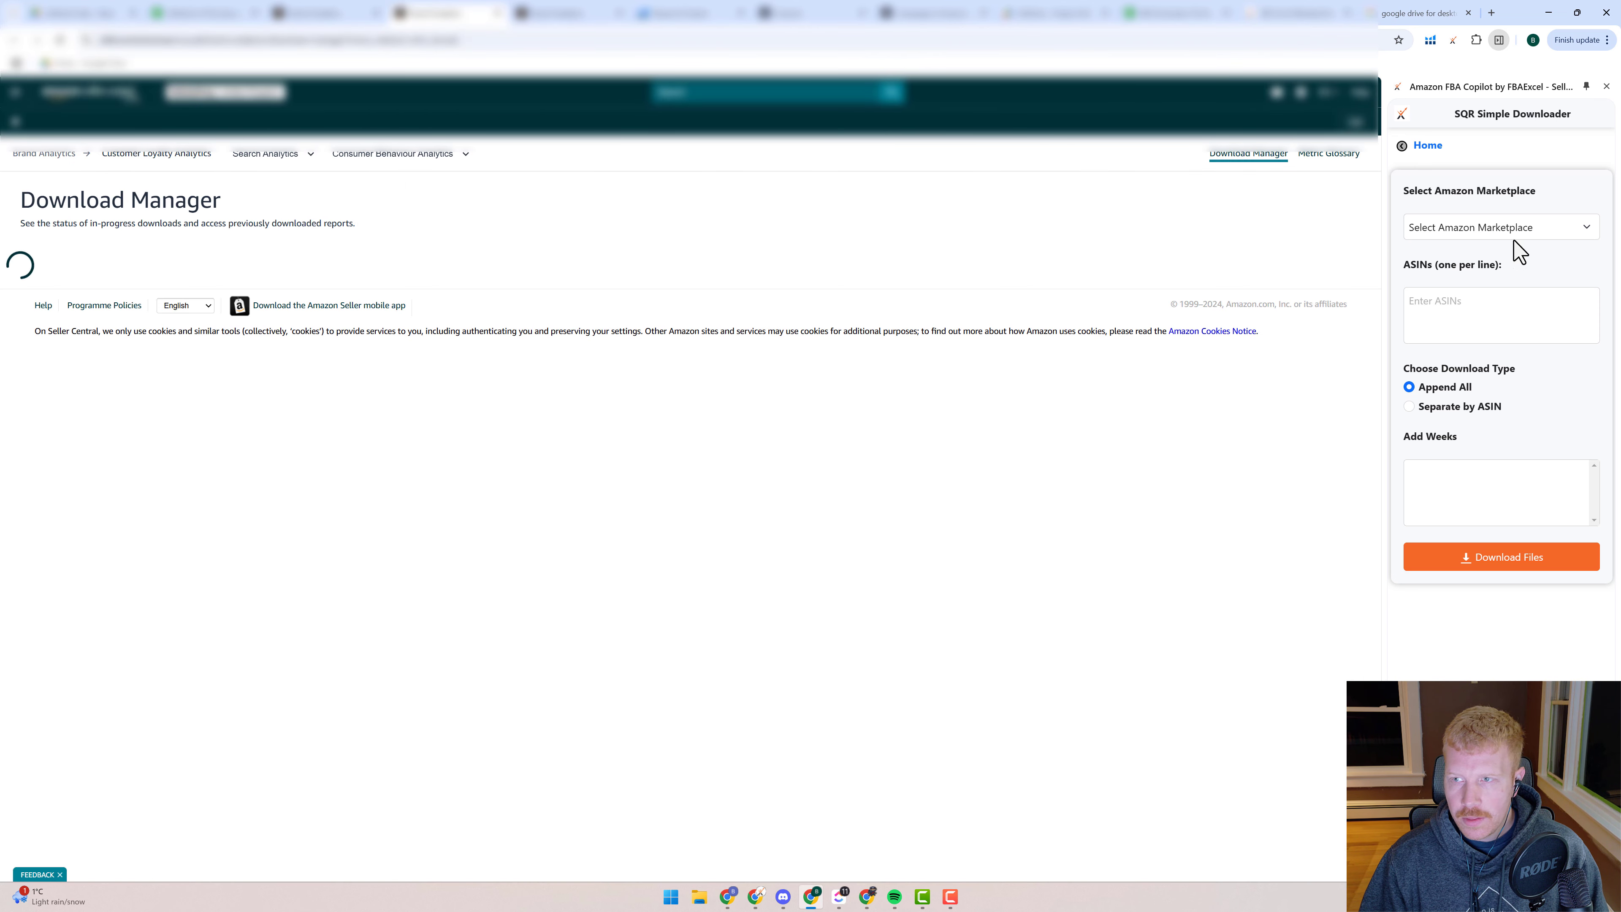
pyautogui.click(1426, 146)
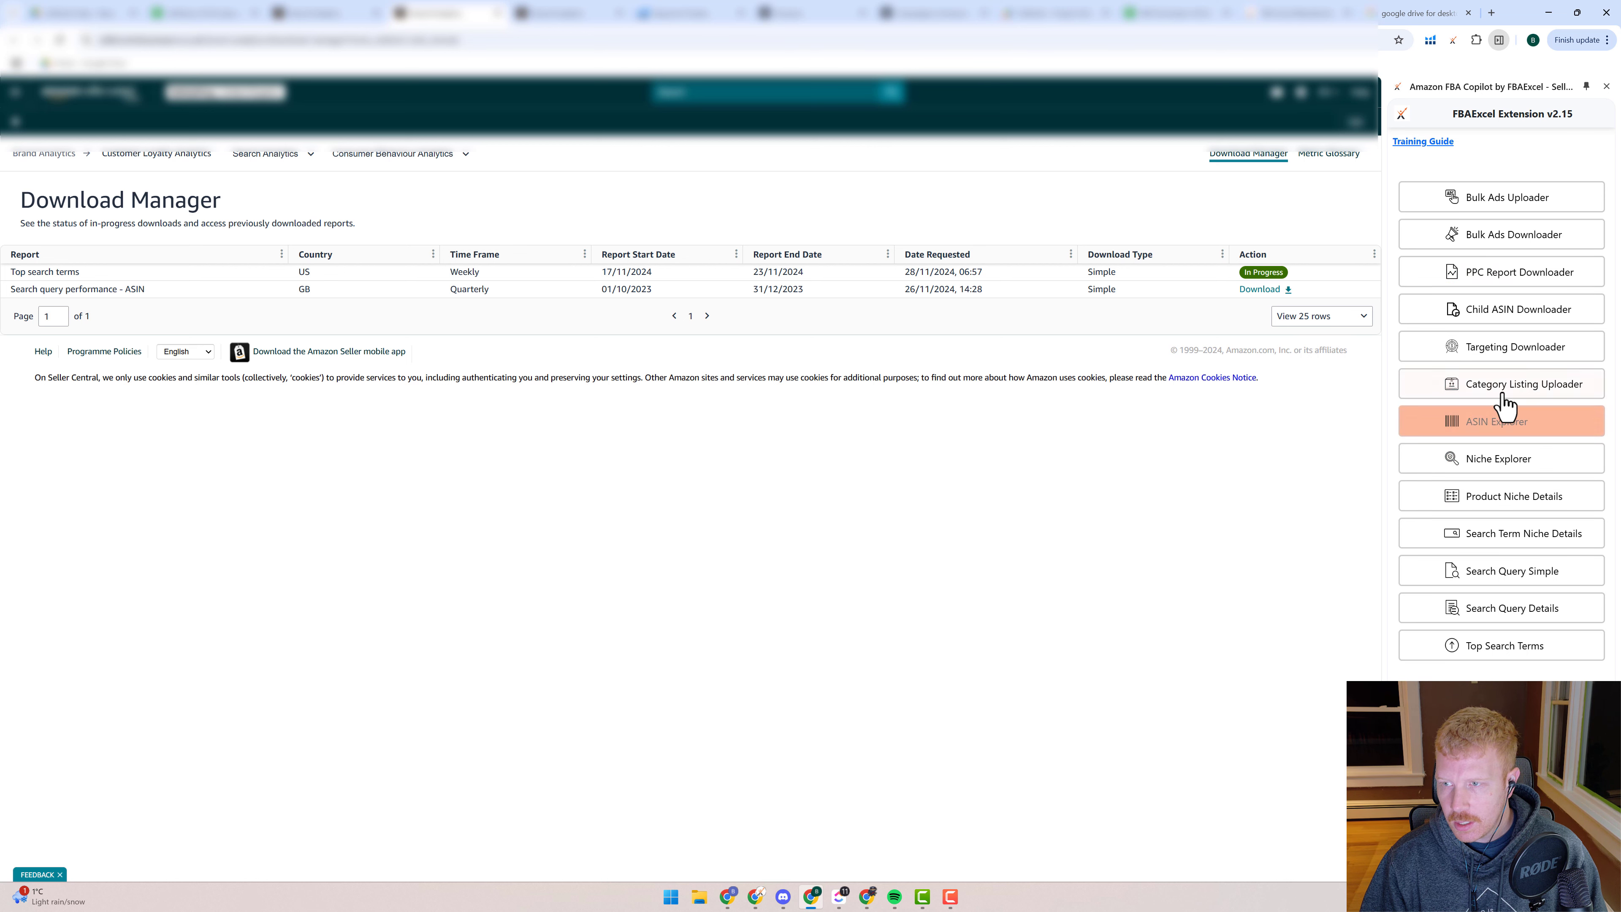
pyautogui.click(1494, 646)
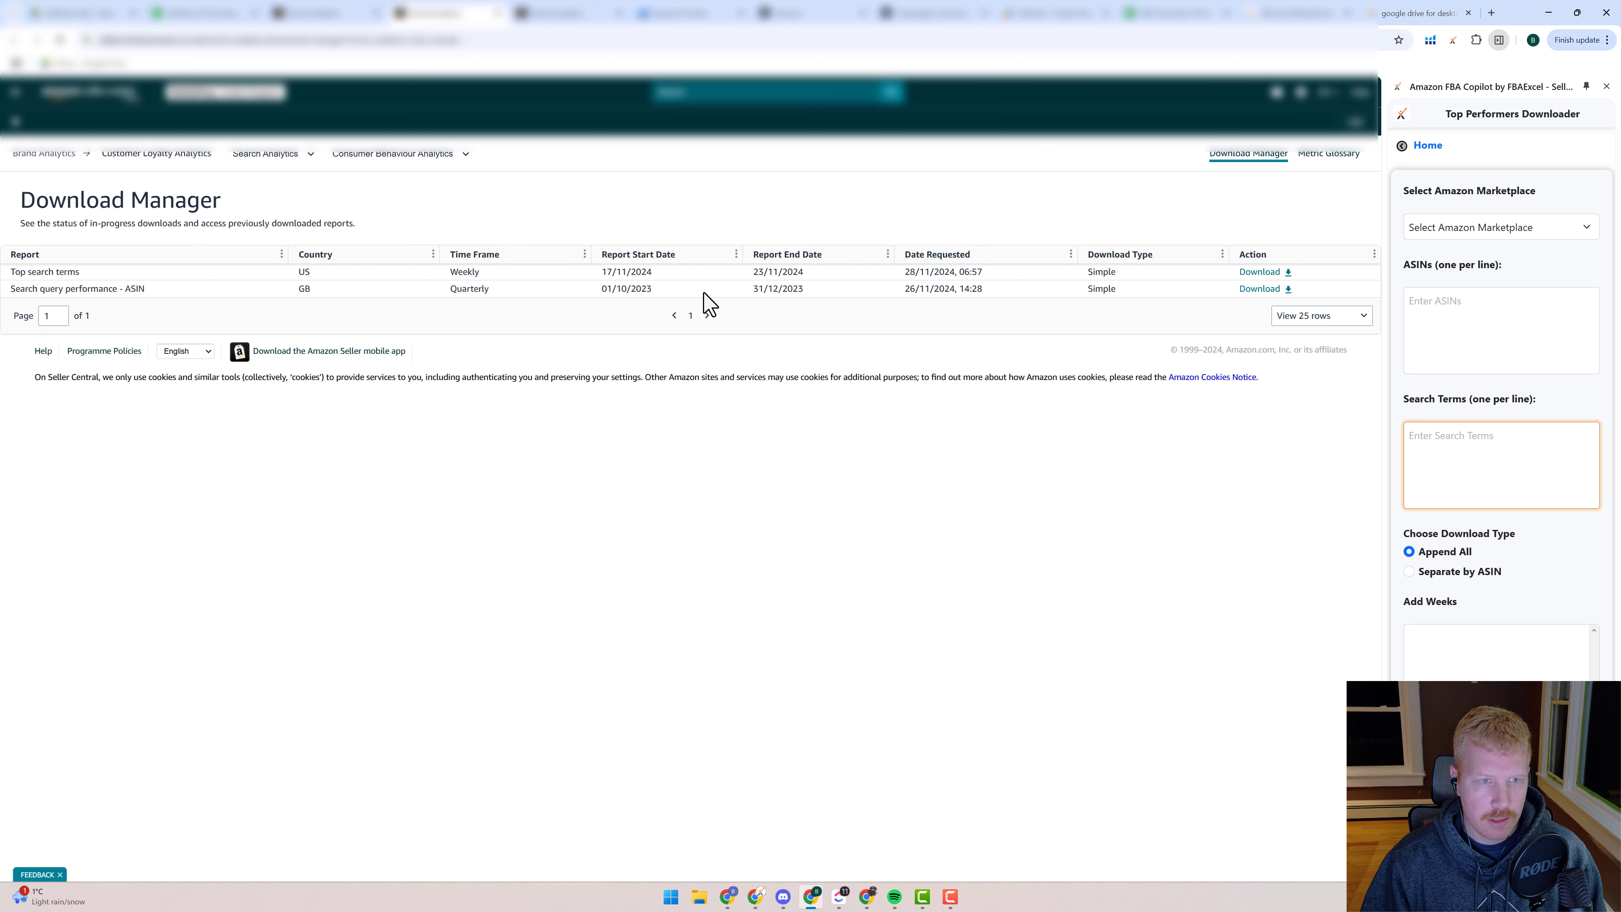
# - Download the weekly Top search terms report and pin FBAExcel Tools > AdTactix > AdTactix Data - New to the Save As dialog's quick access
pyautogui.click(1269, 273)
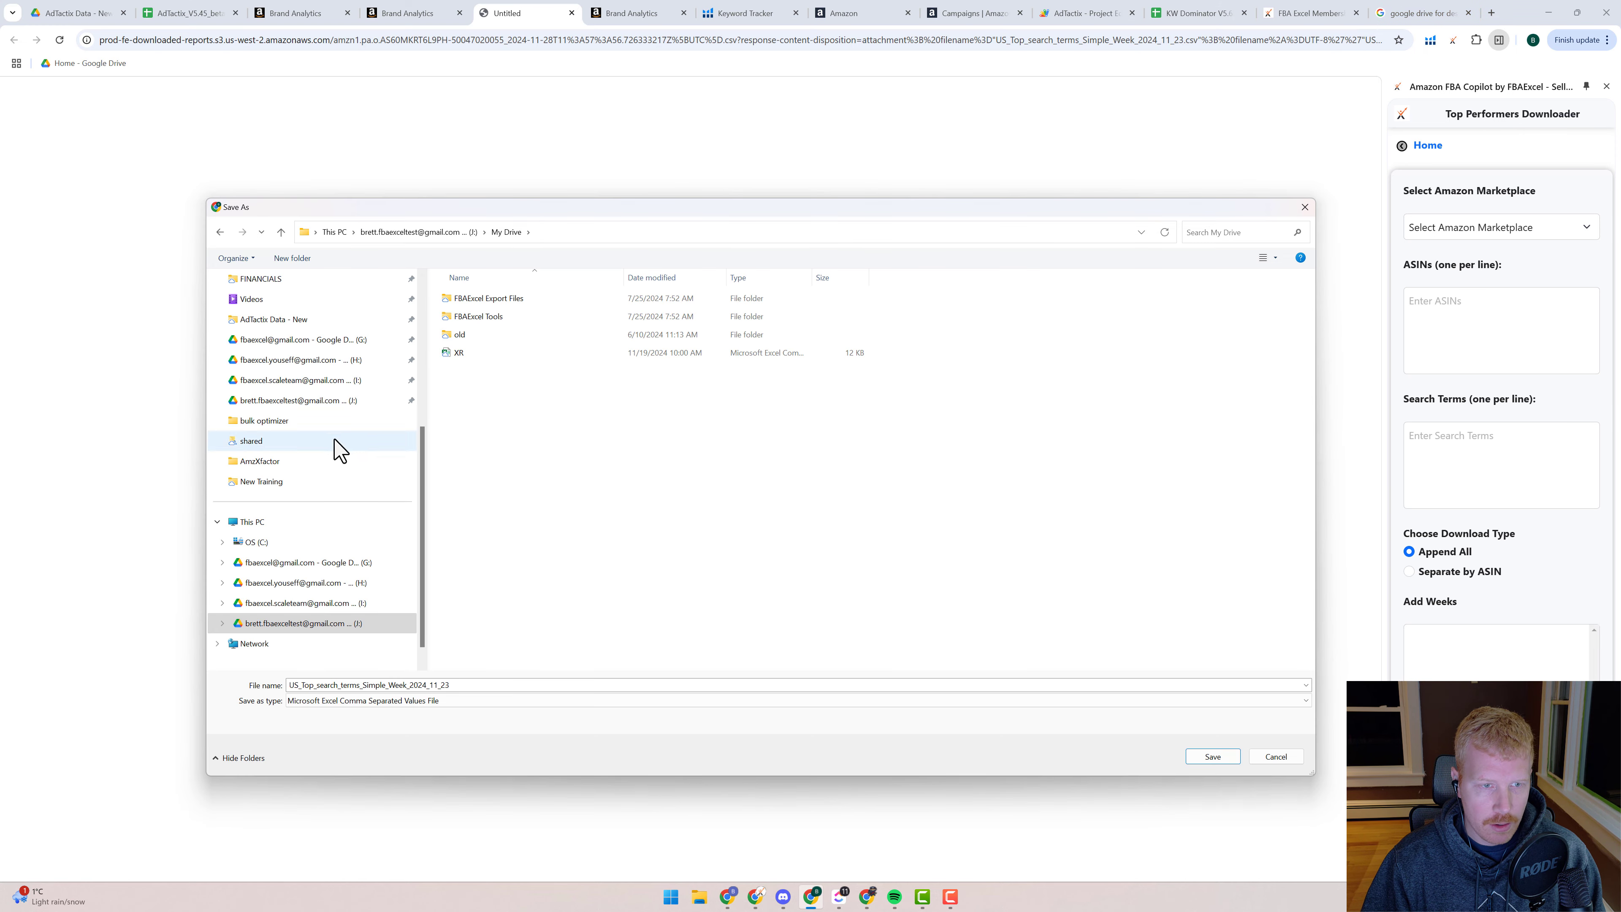
pyautogui.scroll(4, 336, 449)
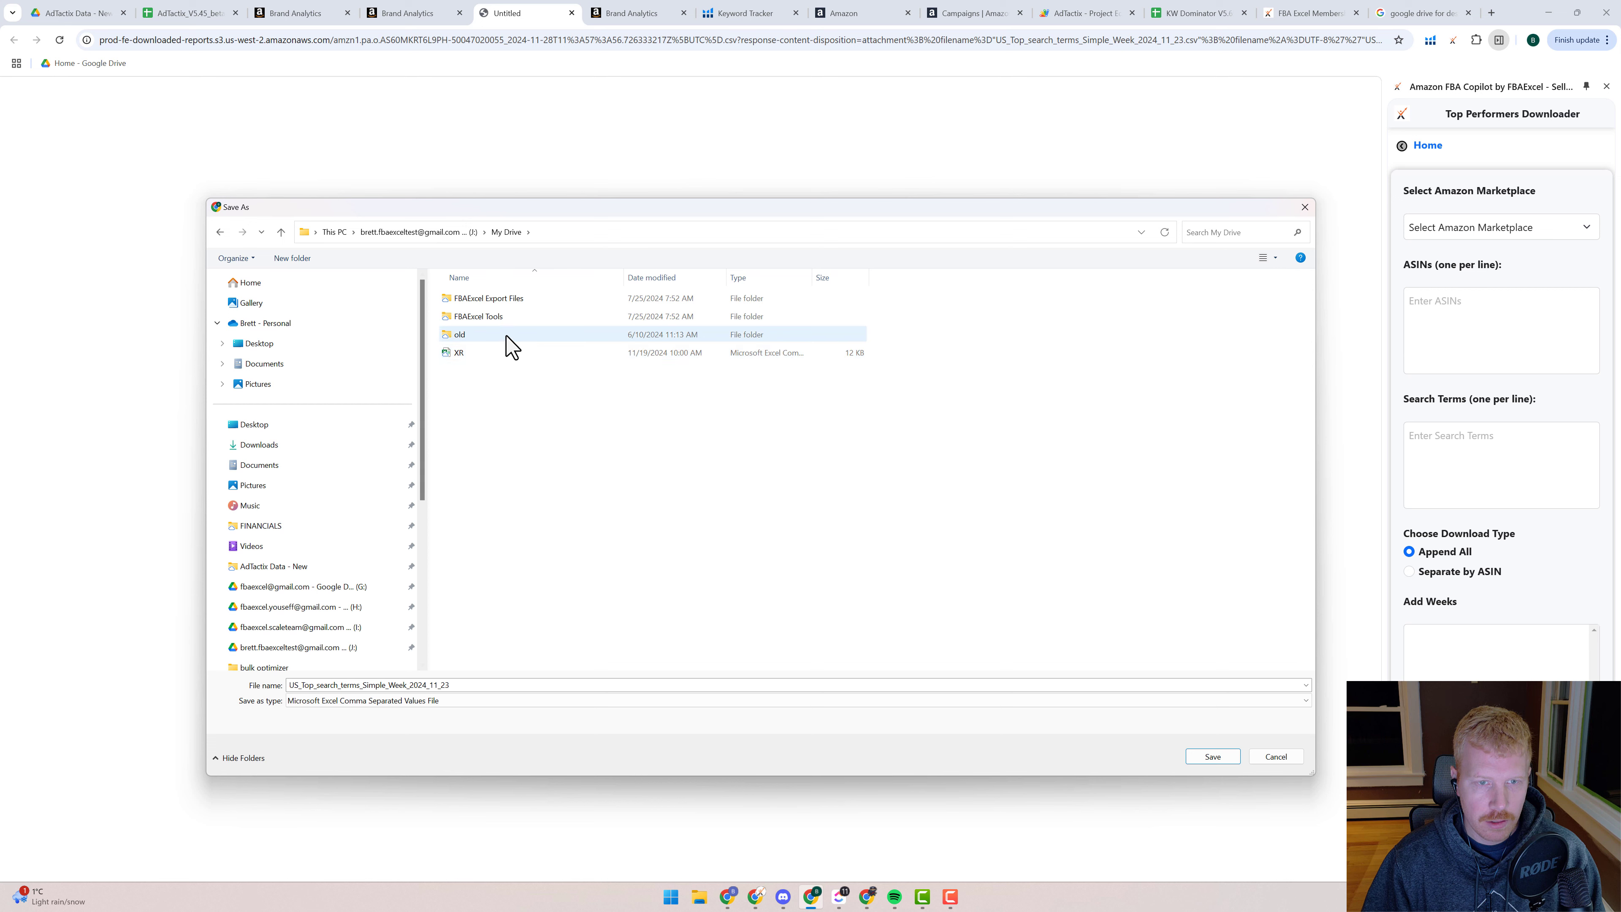
pyautogui.doubleClick(493, 317)
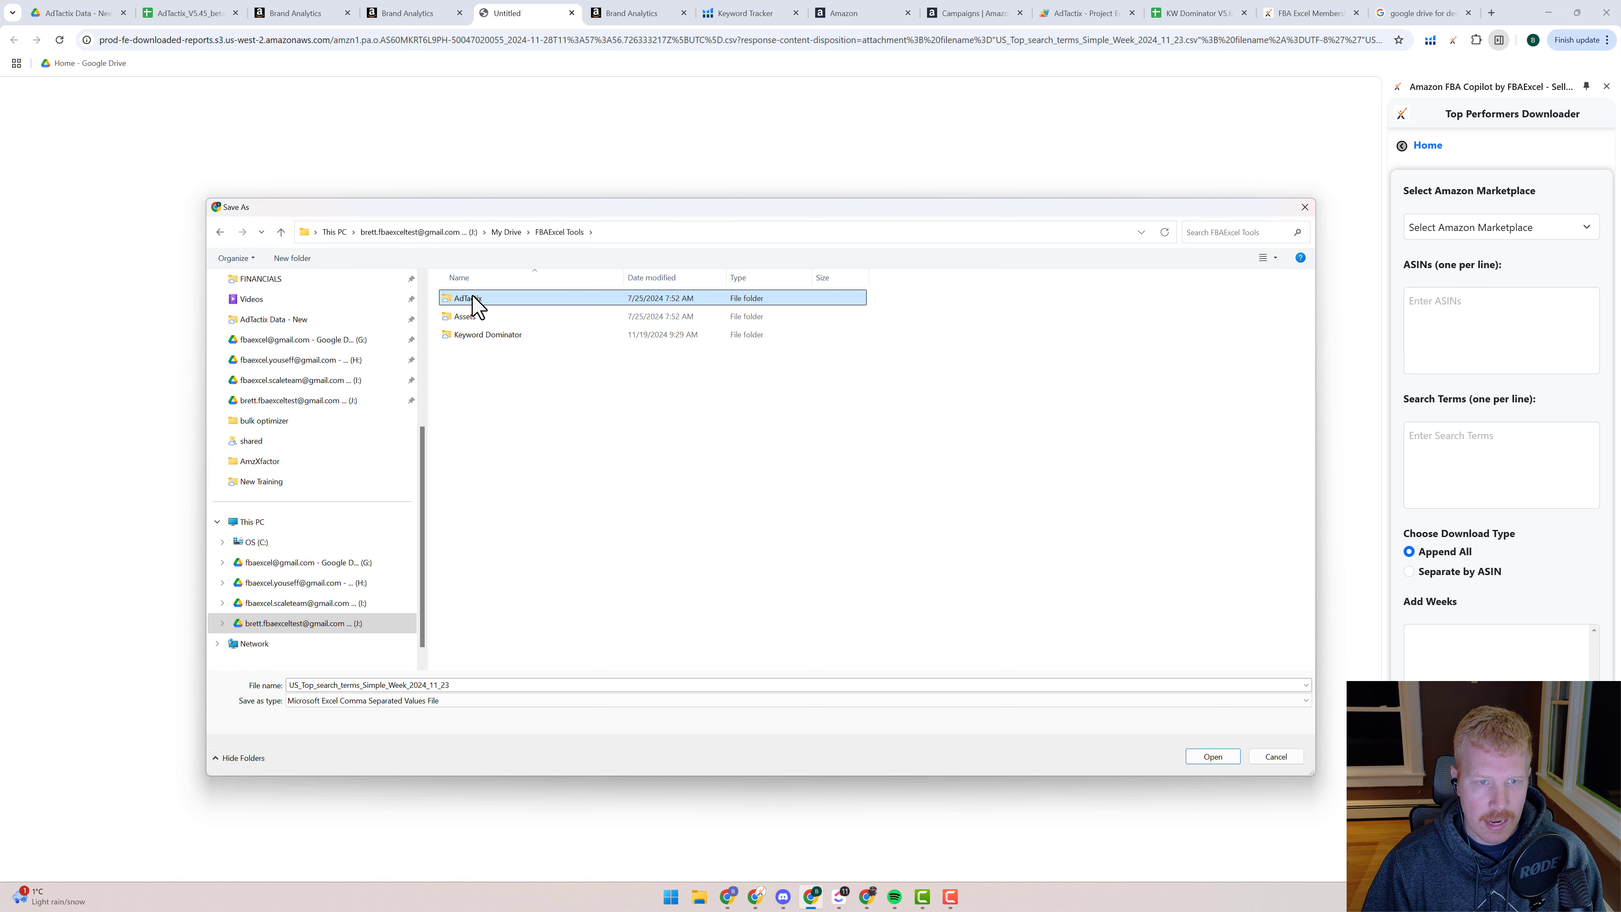
pyautogui.doubleClick(465, 298)
pyautogui.click(509, 317)
pyautogui.moveTo(508, 318); pyautogui.dragTo(359, 415)
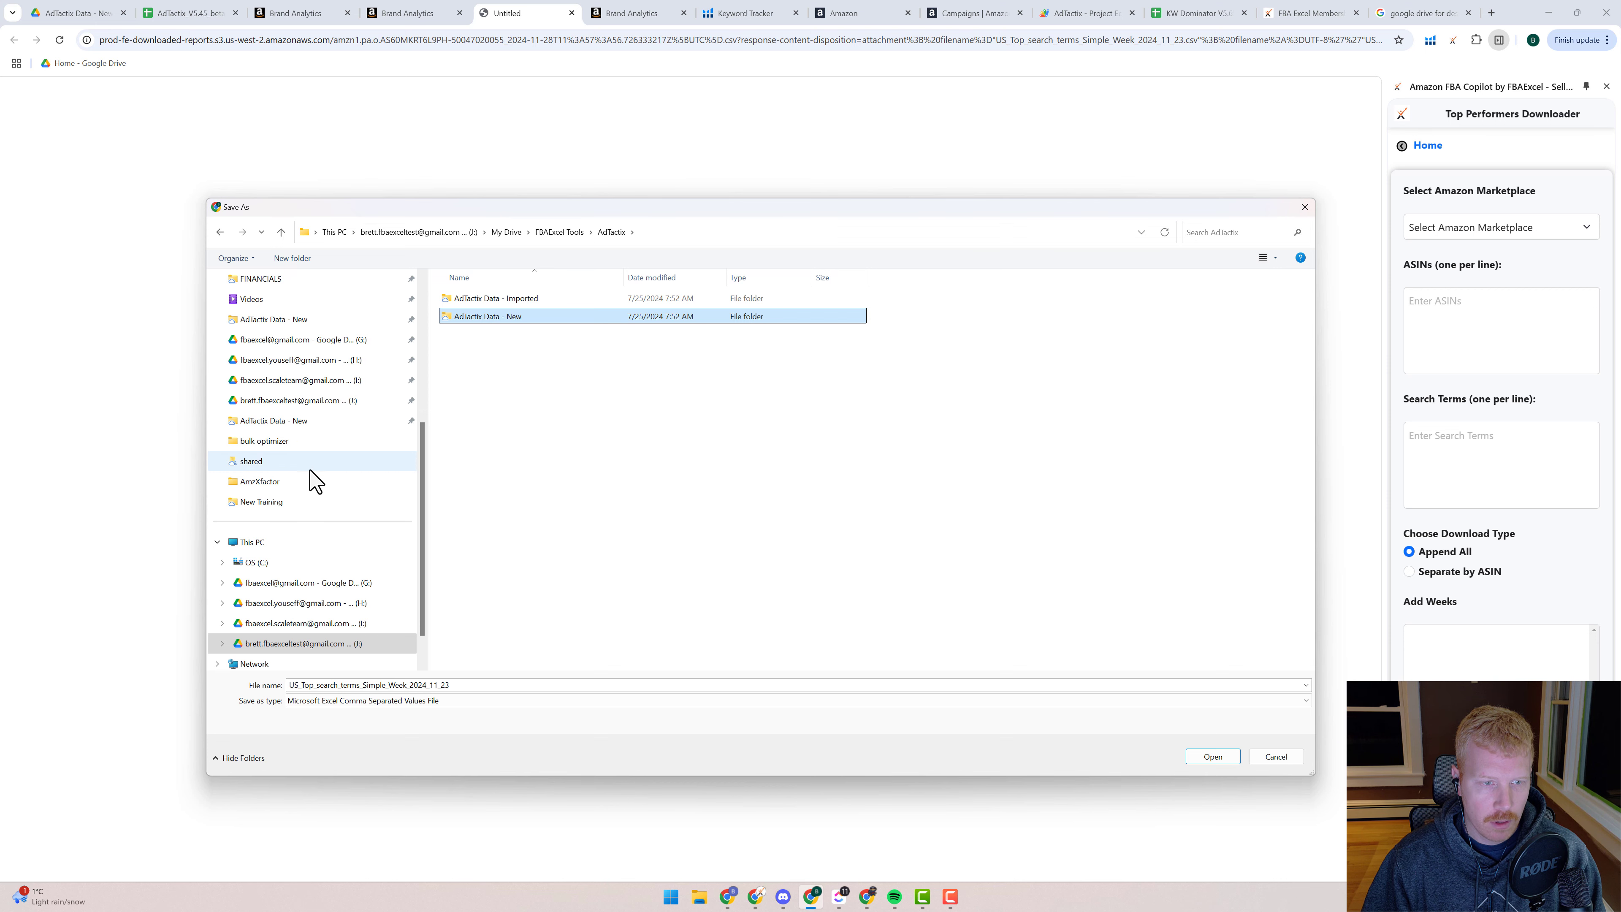
# - Try to save the Top search terms report under the existing BA file name in the pinned AdTactix Data - New folder
pyautogui.click(280, 421)
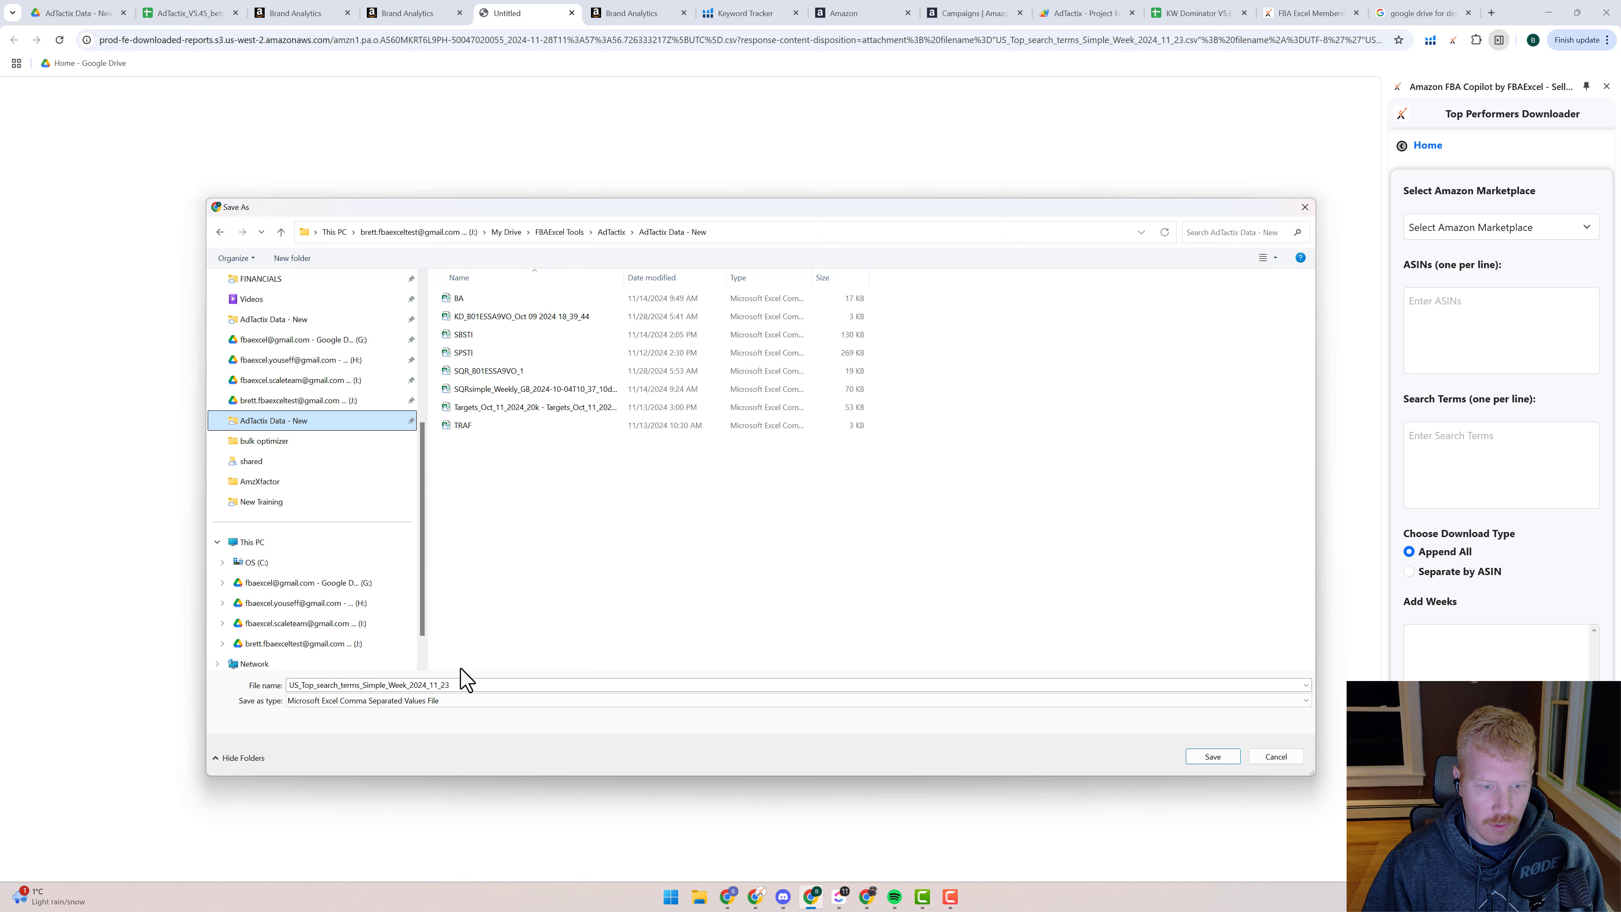
pyautogui.click(468, 688)
pyautogui.click(460, 299)
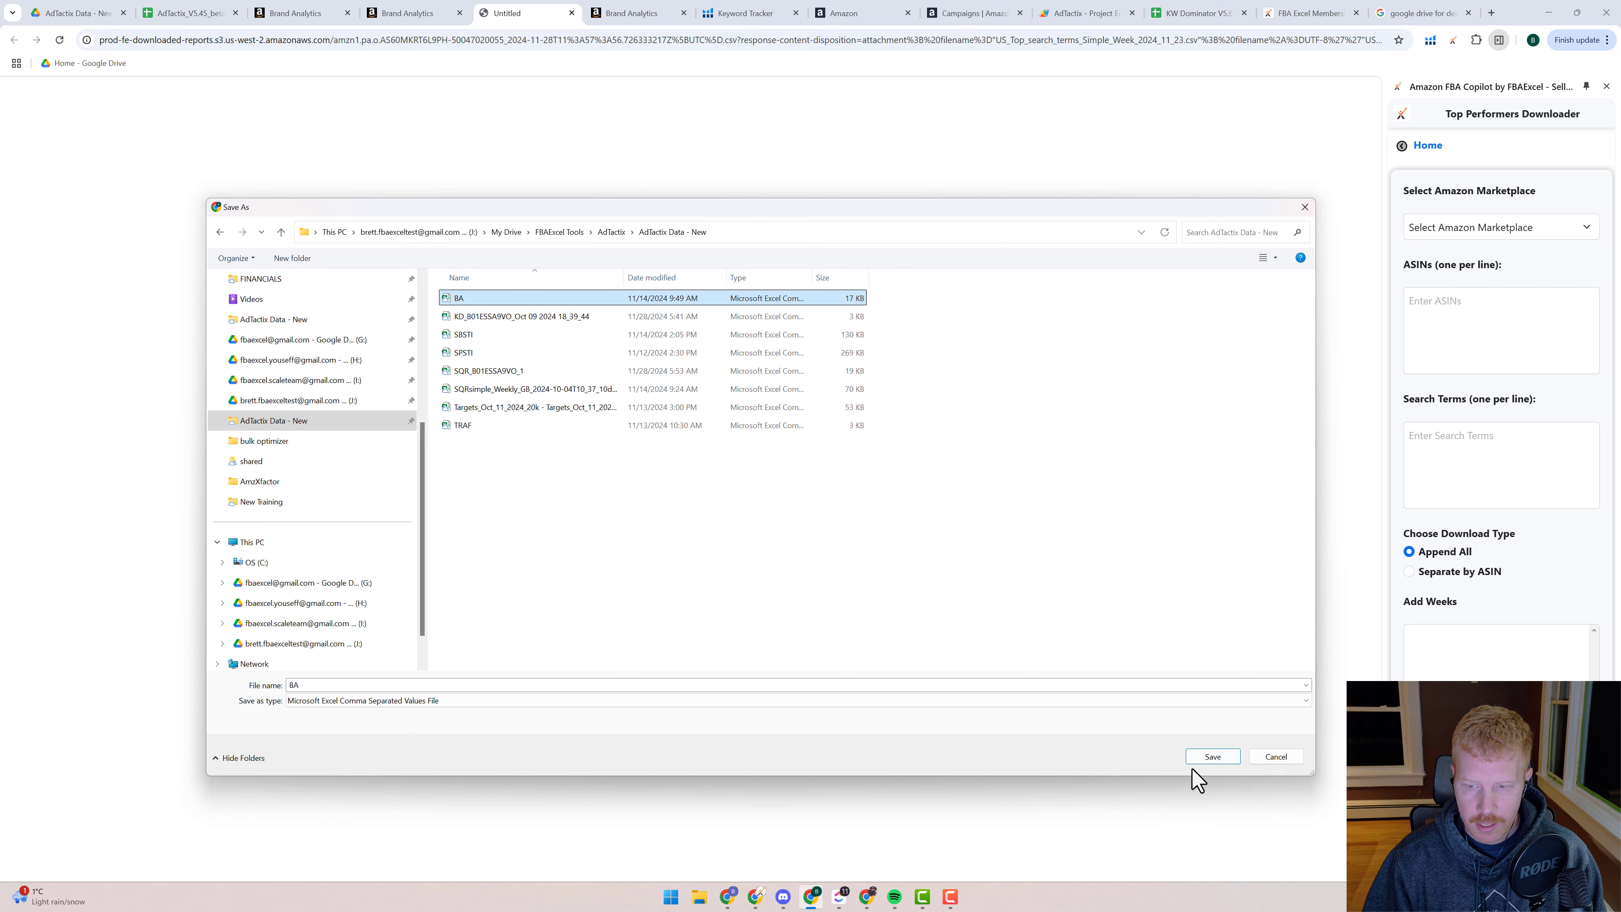
pyautogui.click(1275, 756)
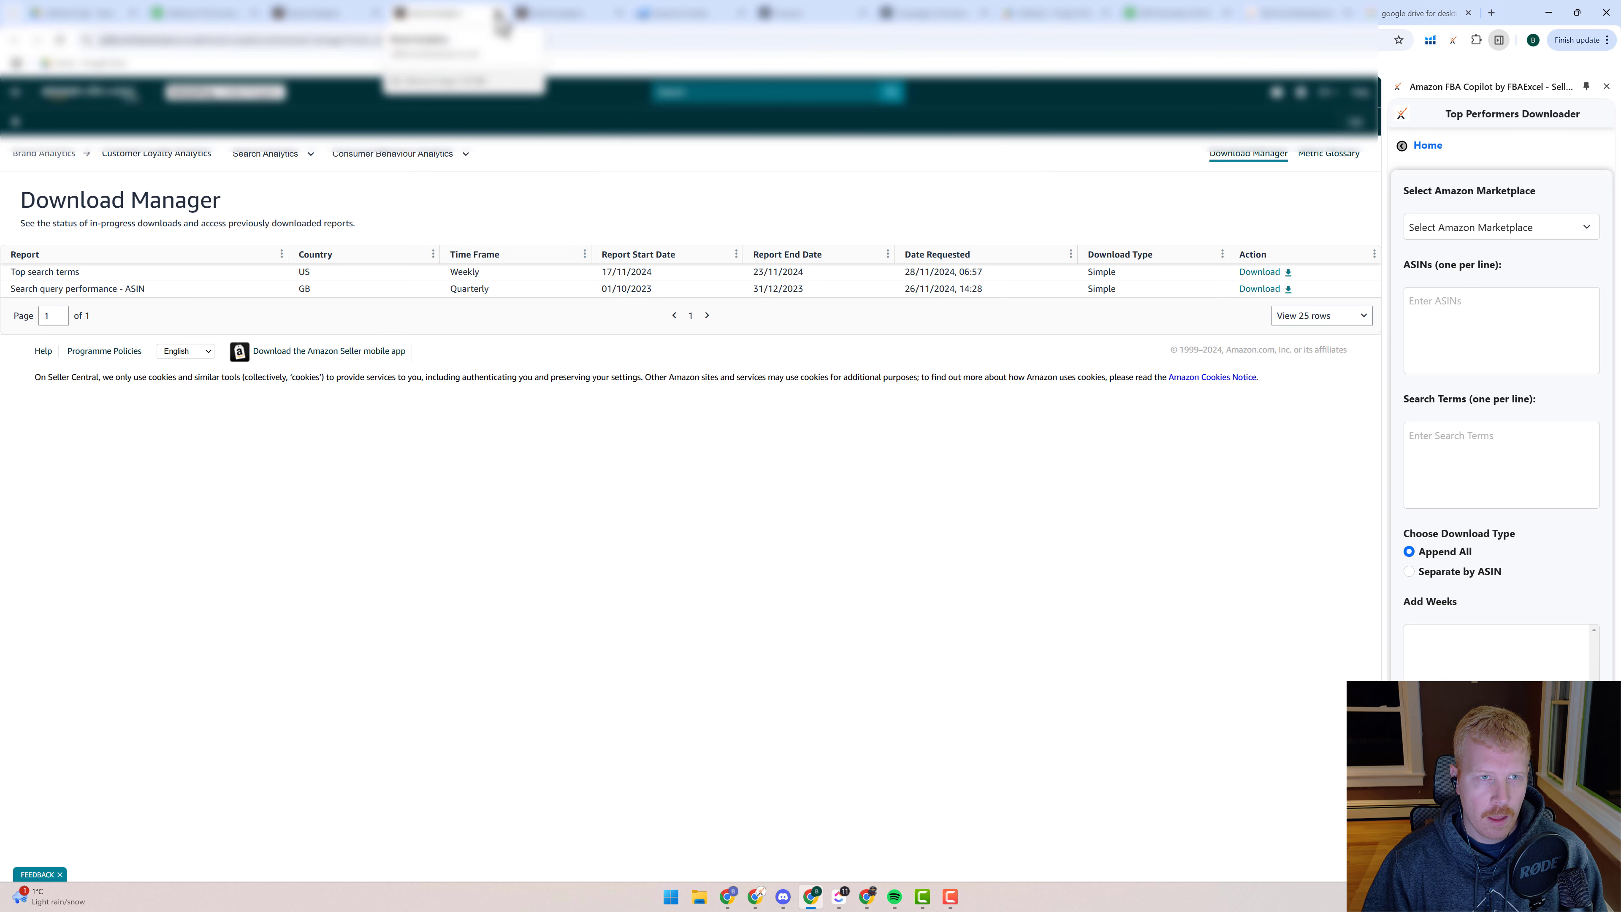
# - Close the spare Brand Analytics pages to reach Search query performance, and open the extension's Search Query Simple downloader
pyautogui.click(377, 15)
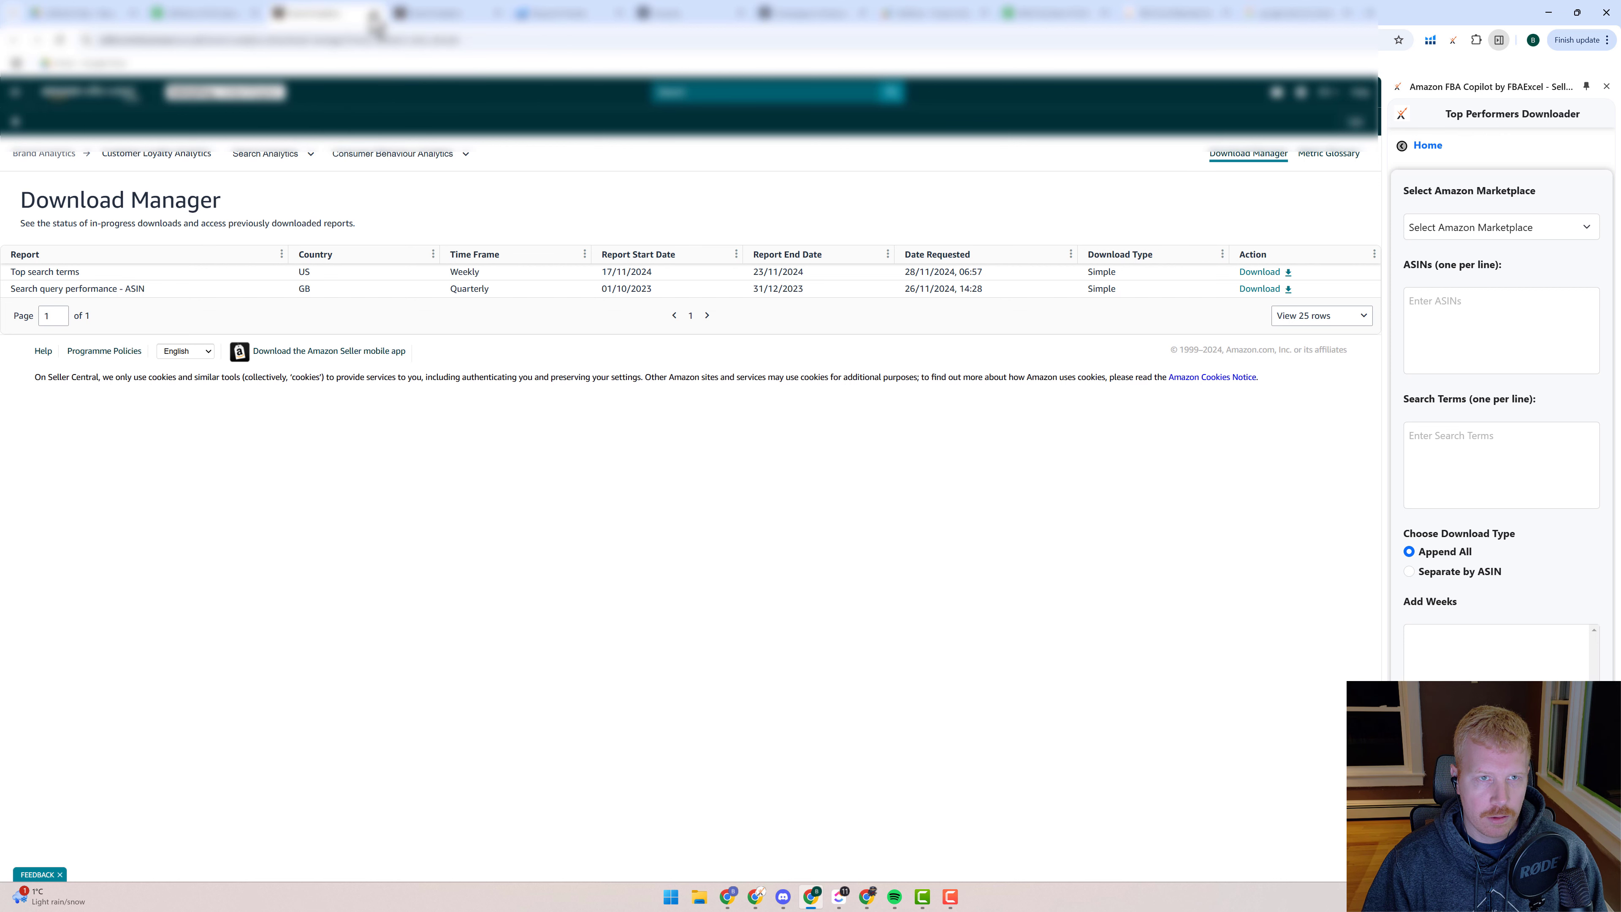
pyautogui.click(374, 15)
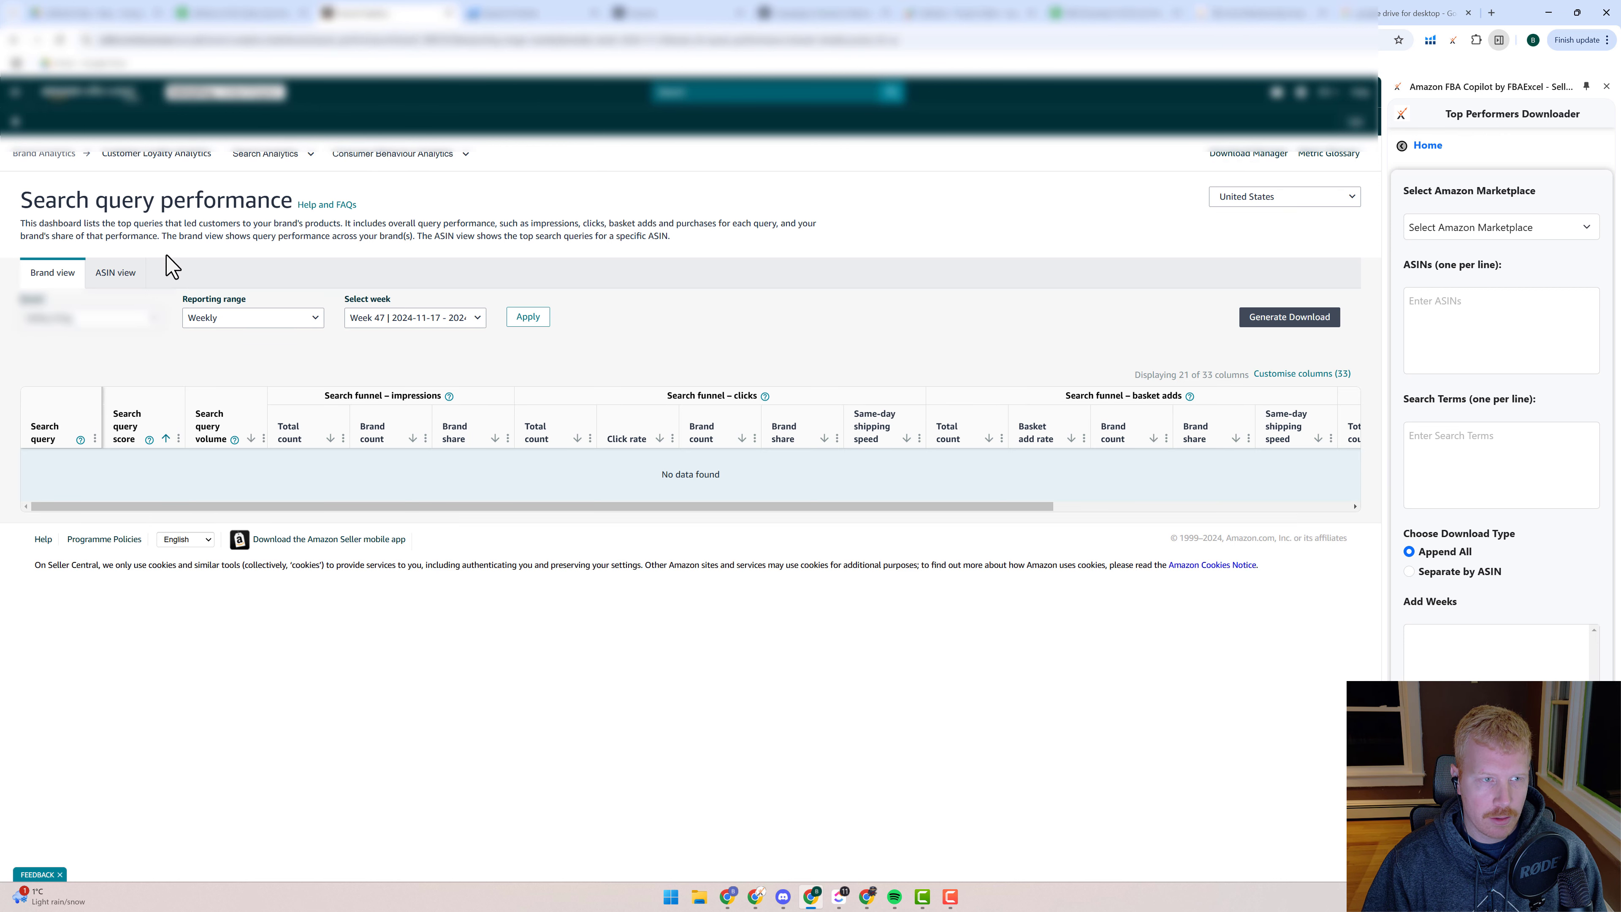
pyautogui.click(1427, 145)
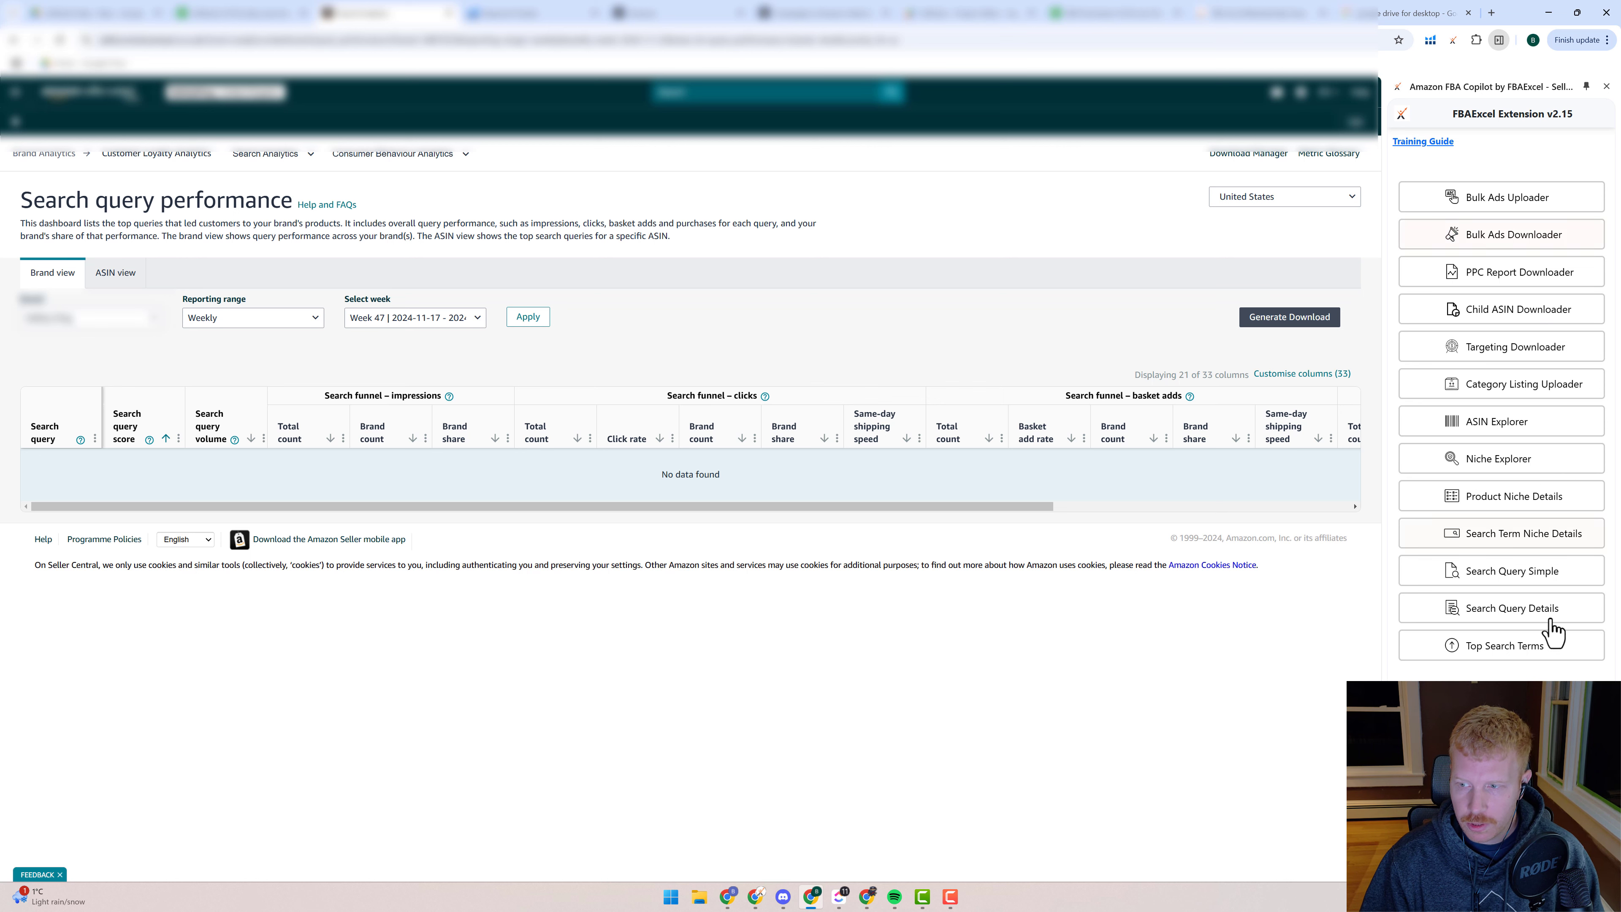
pyautogui.click(1514, 572)
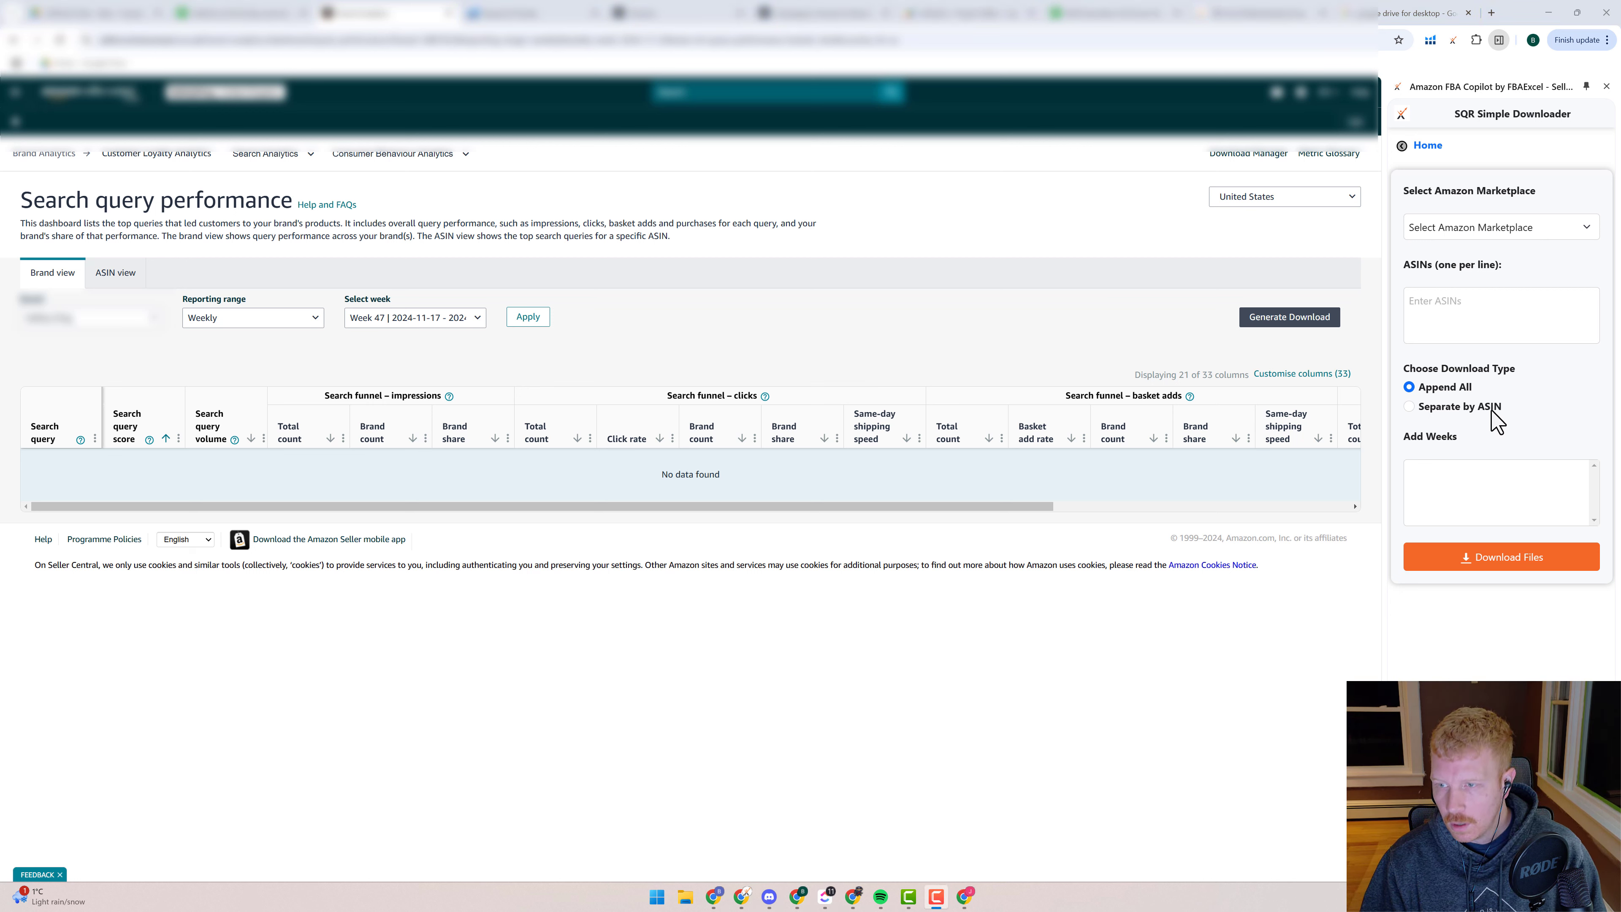
# - Set the SQR Simple Downloader's marketplace to United Kingdom and paste the copied ASINs into its ASIN list
pyautogui.click(1531, 227)
pyautogui.click(1466, 514)
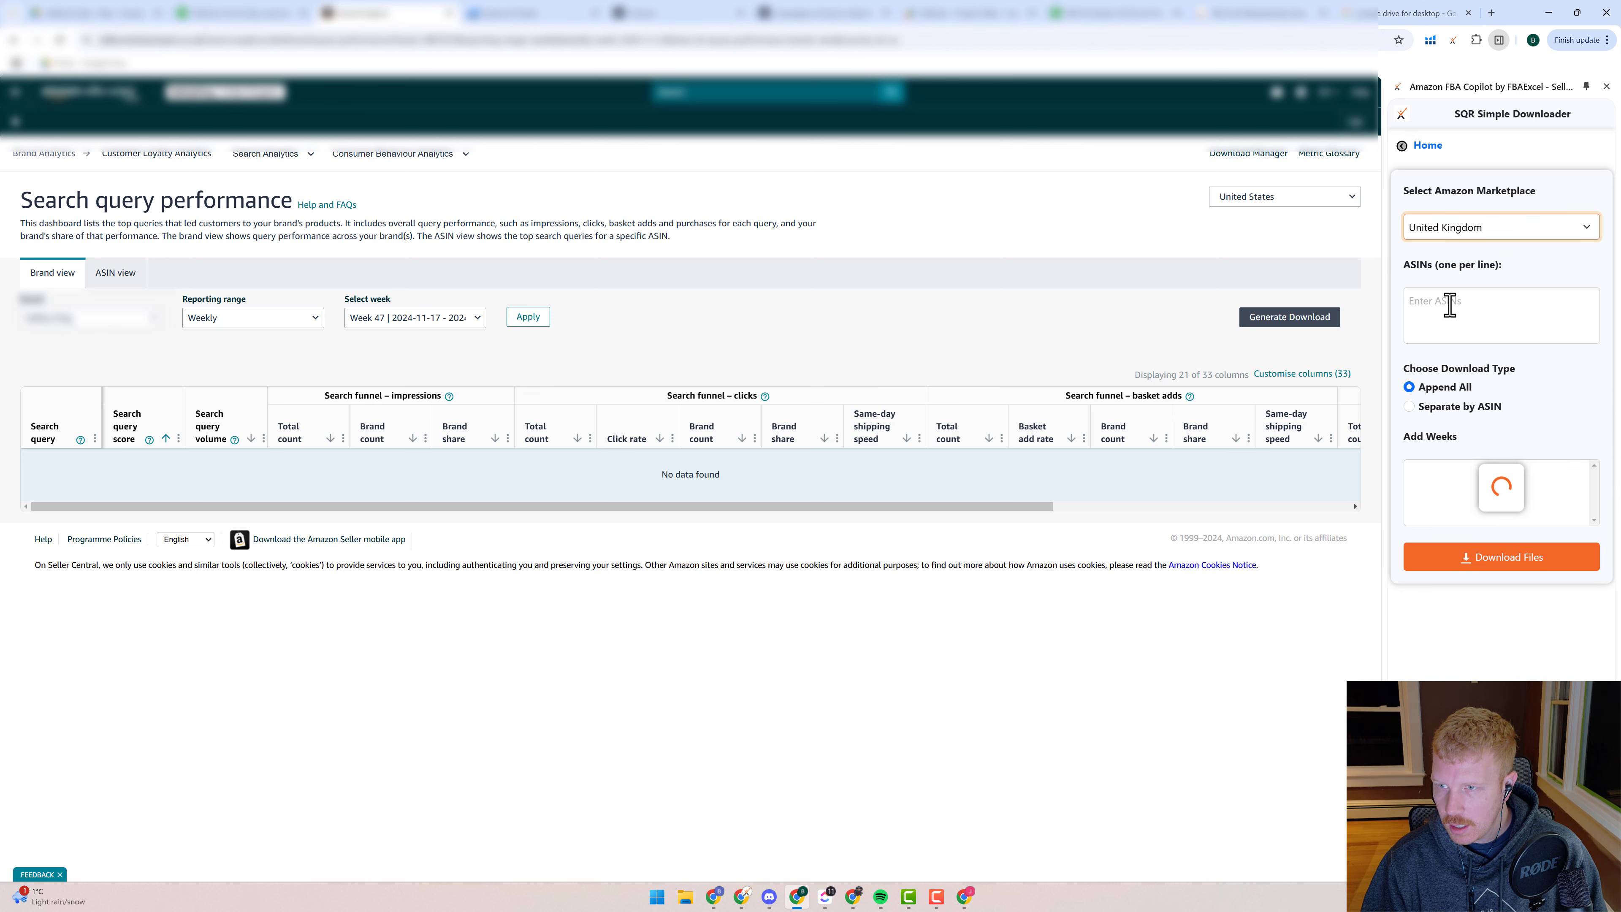
pyautogui.click(1450, 305)
pyautogui.hotkey('ctrl', 'v')
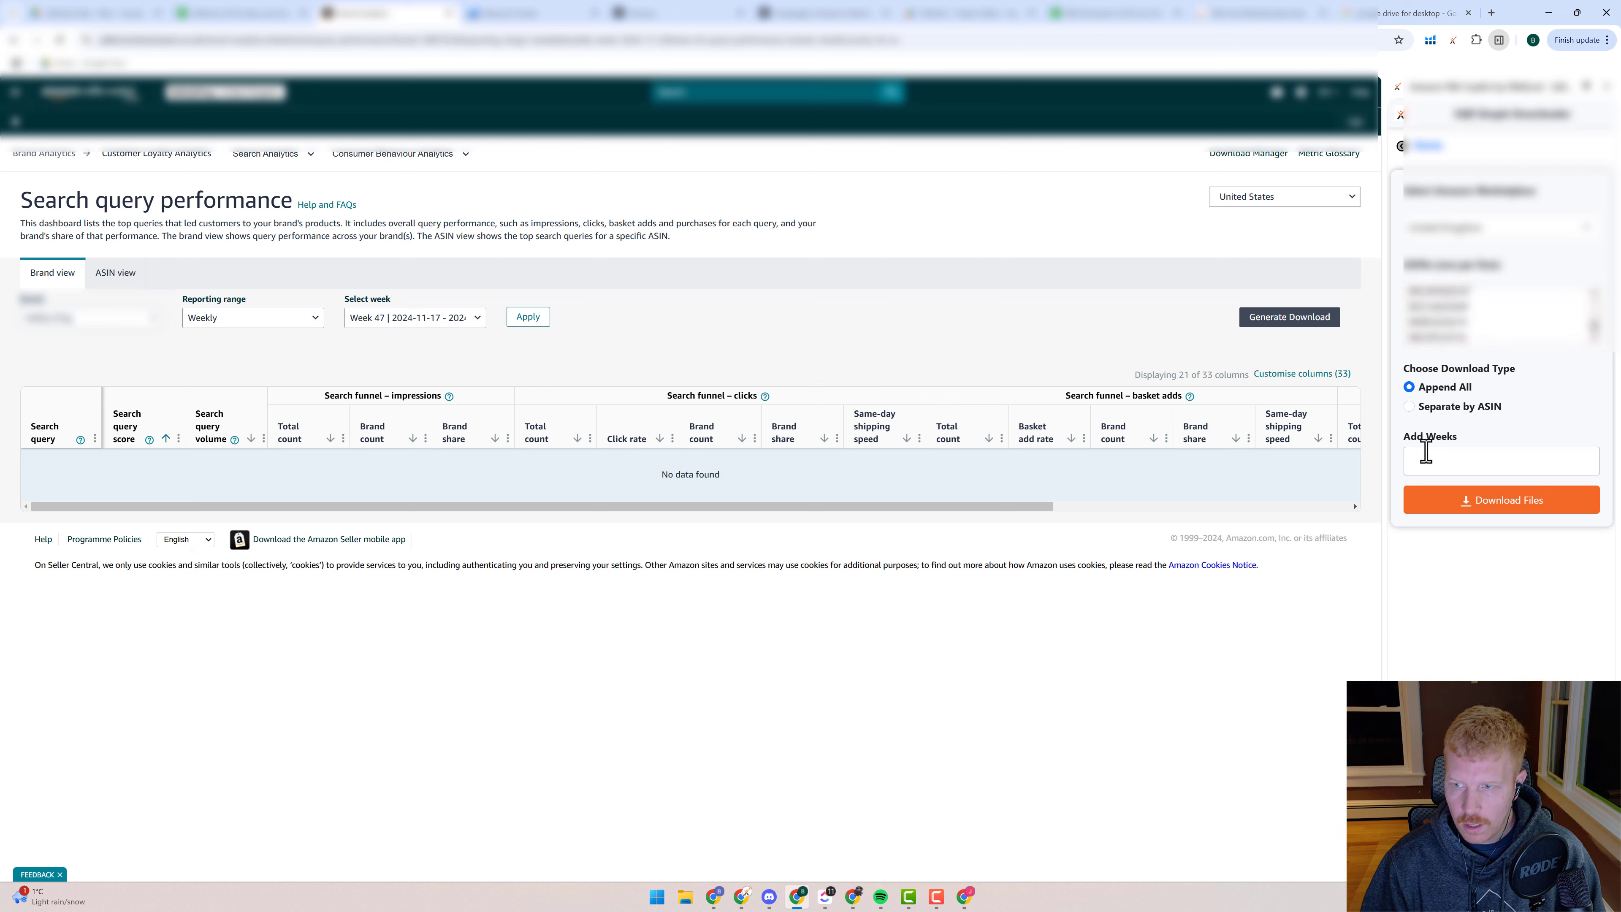
# - Add Weeks 47, 46, 45 and 44 of 2024 to the SQR Simple Downloader and download the files with Append All
pyautogui.click(1437, 461)
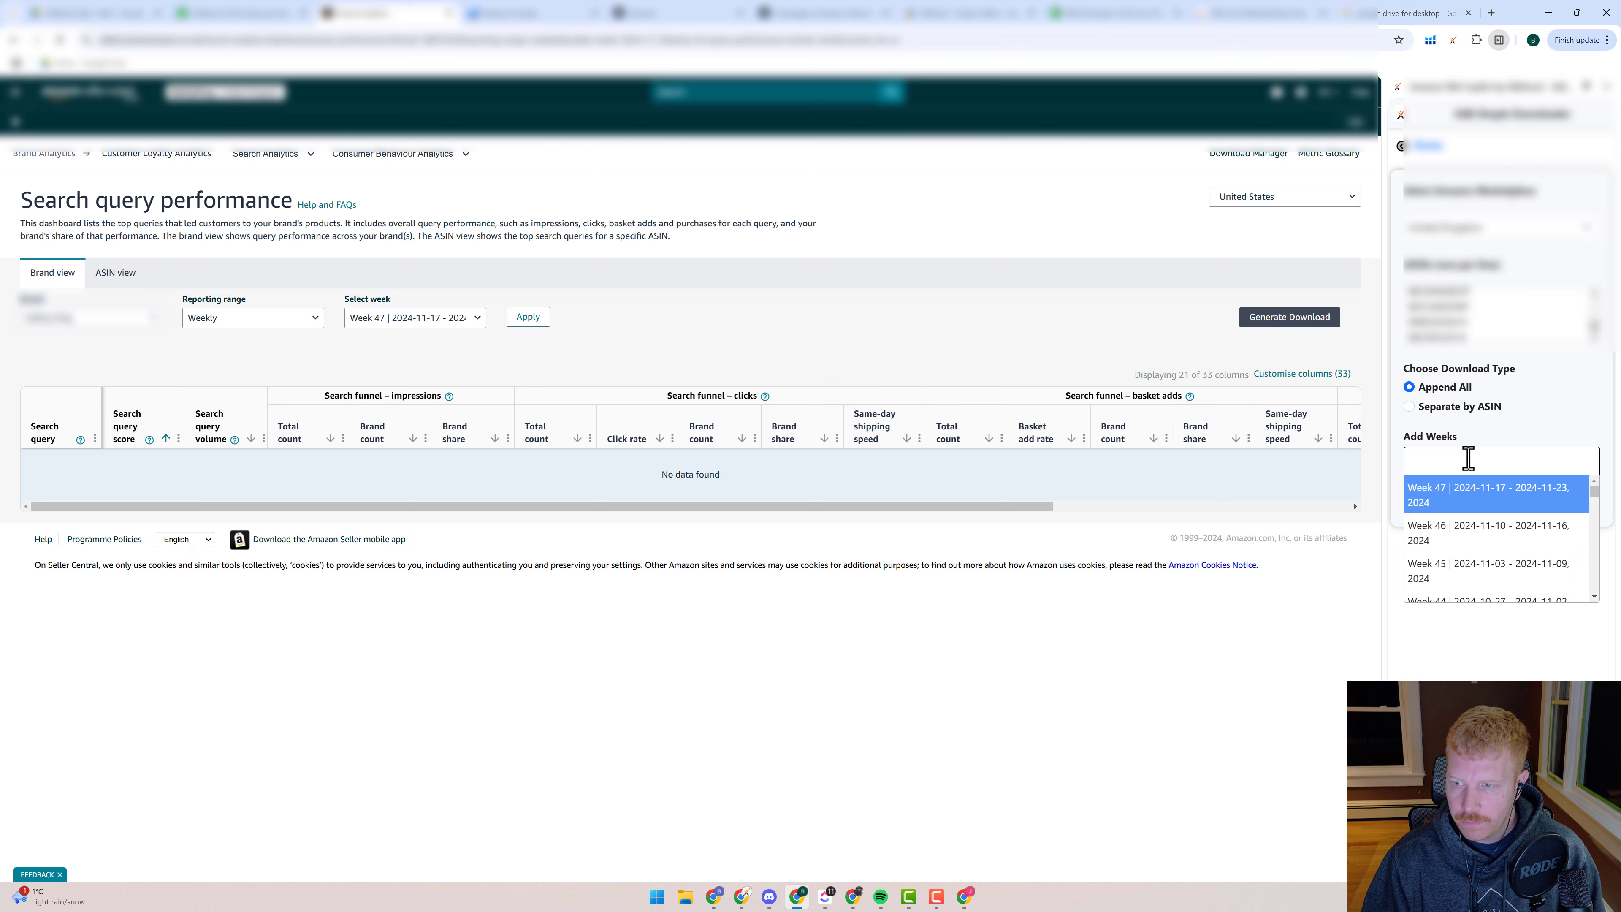
pyautogui.click(1467, 501)
pyautogui.click(1465, 567)
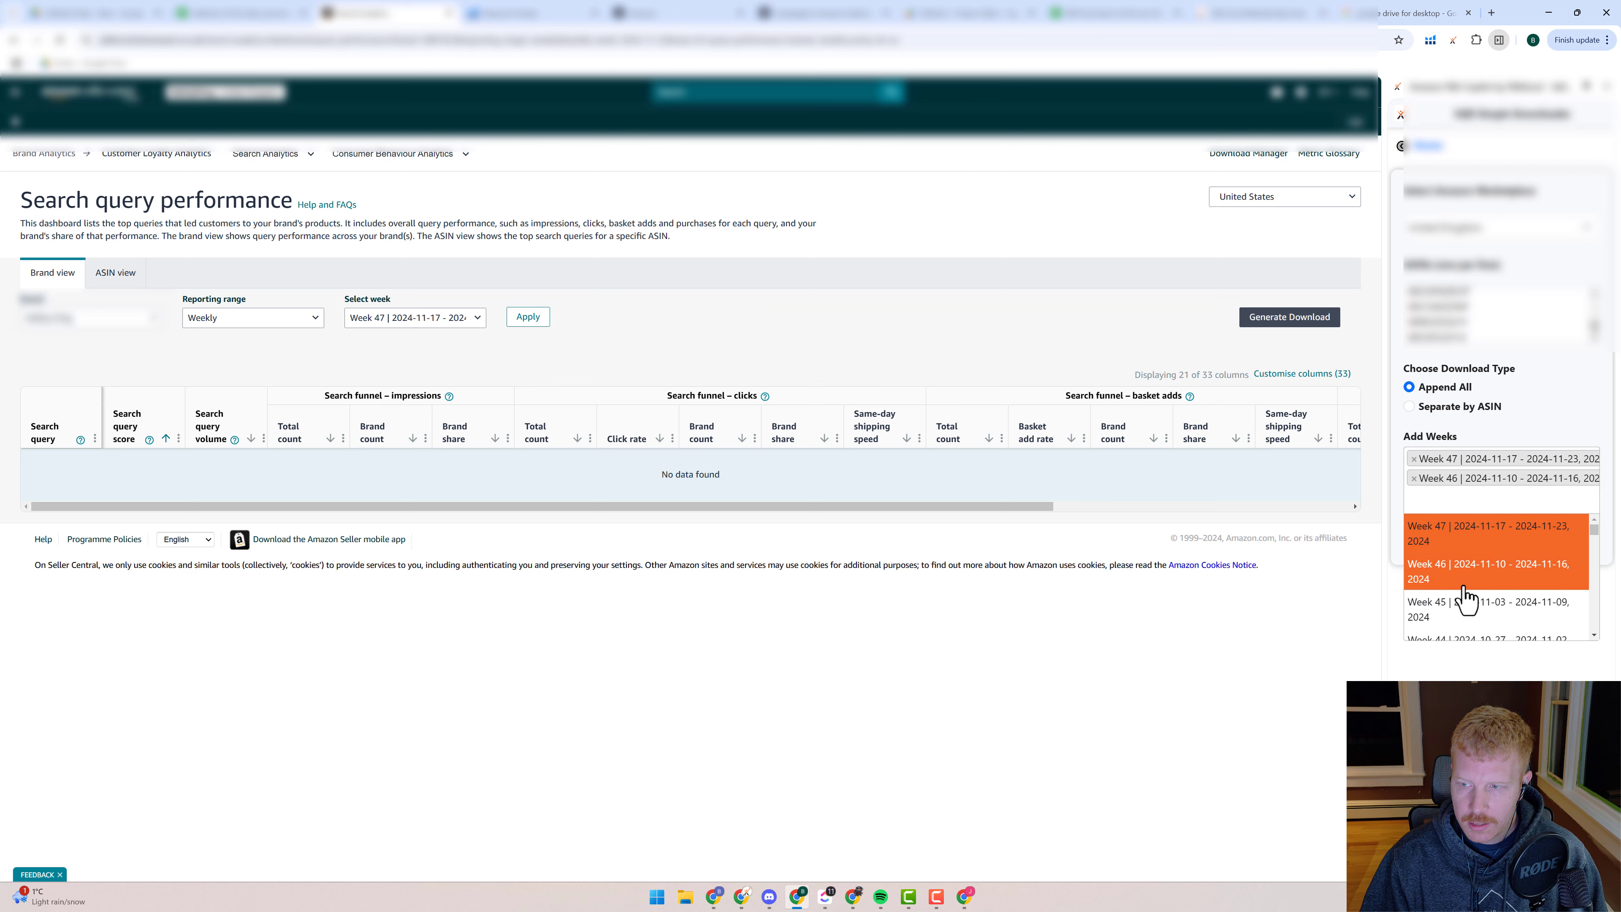
pyautogui.click(1468, 608)
pyautogui.click(1478, 638)
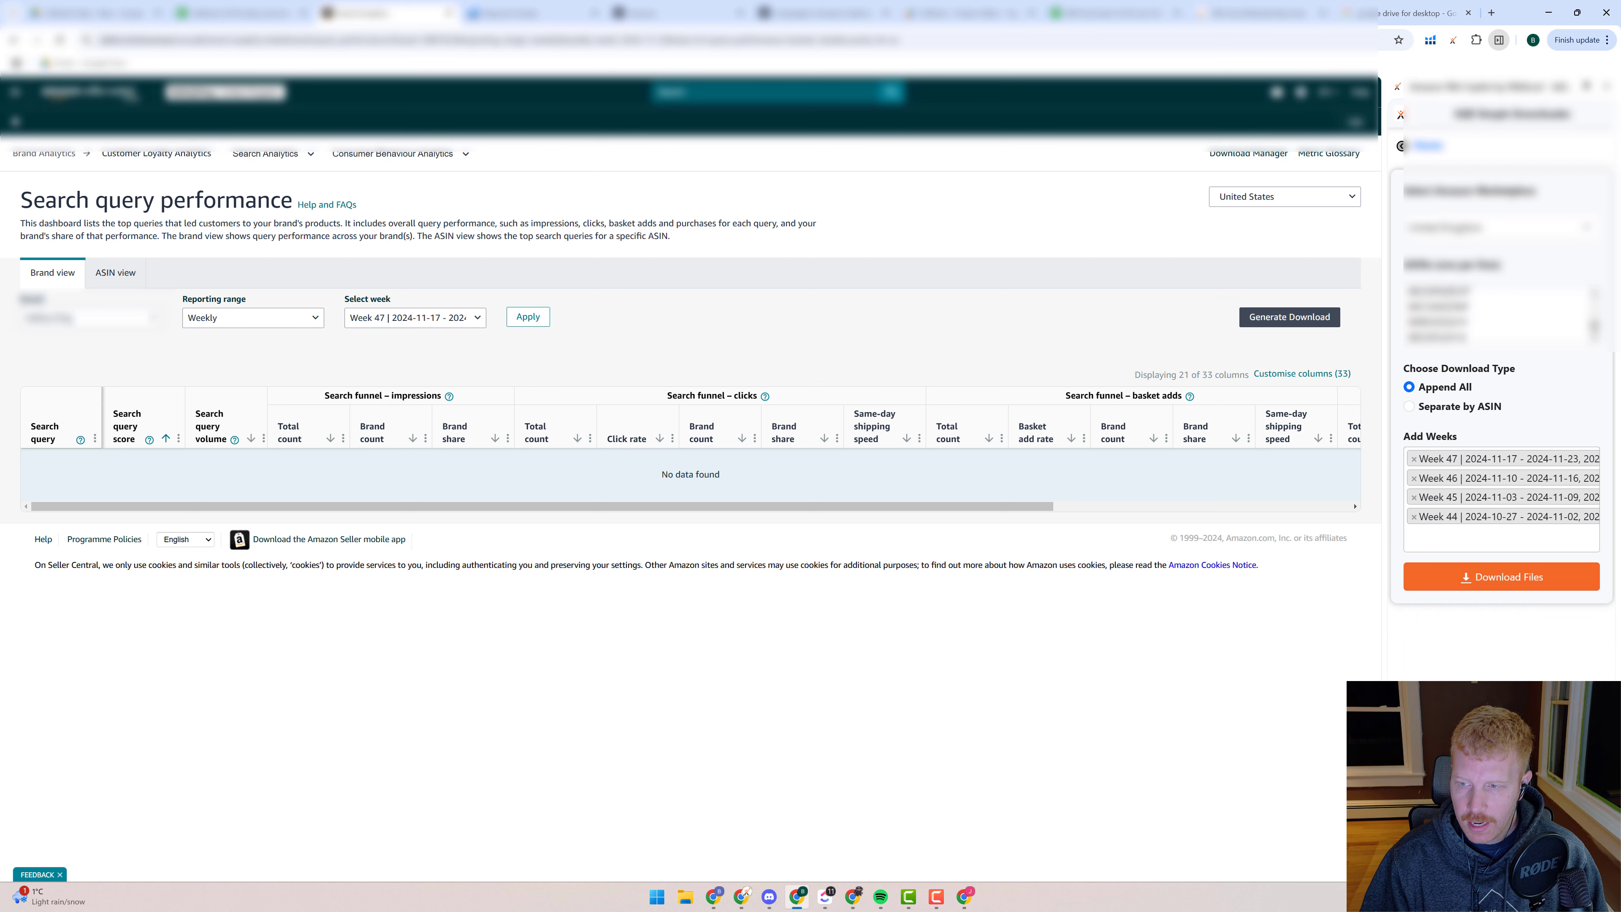
pyautogui.click(1514, 590)
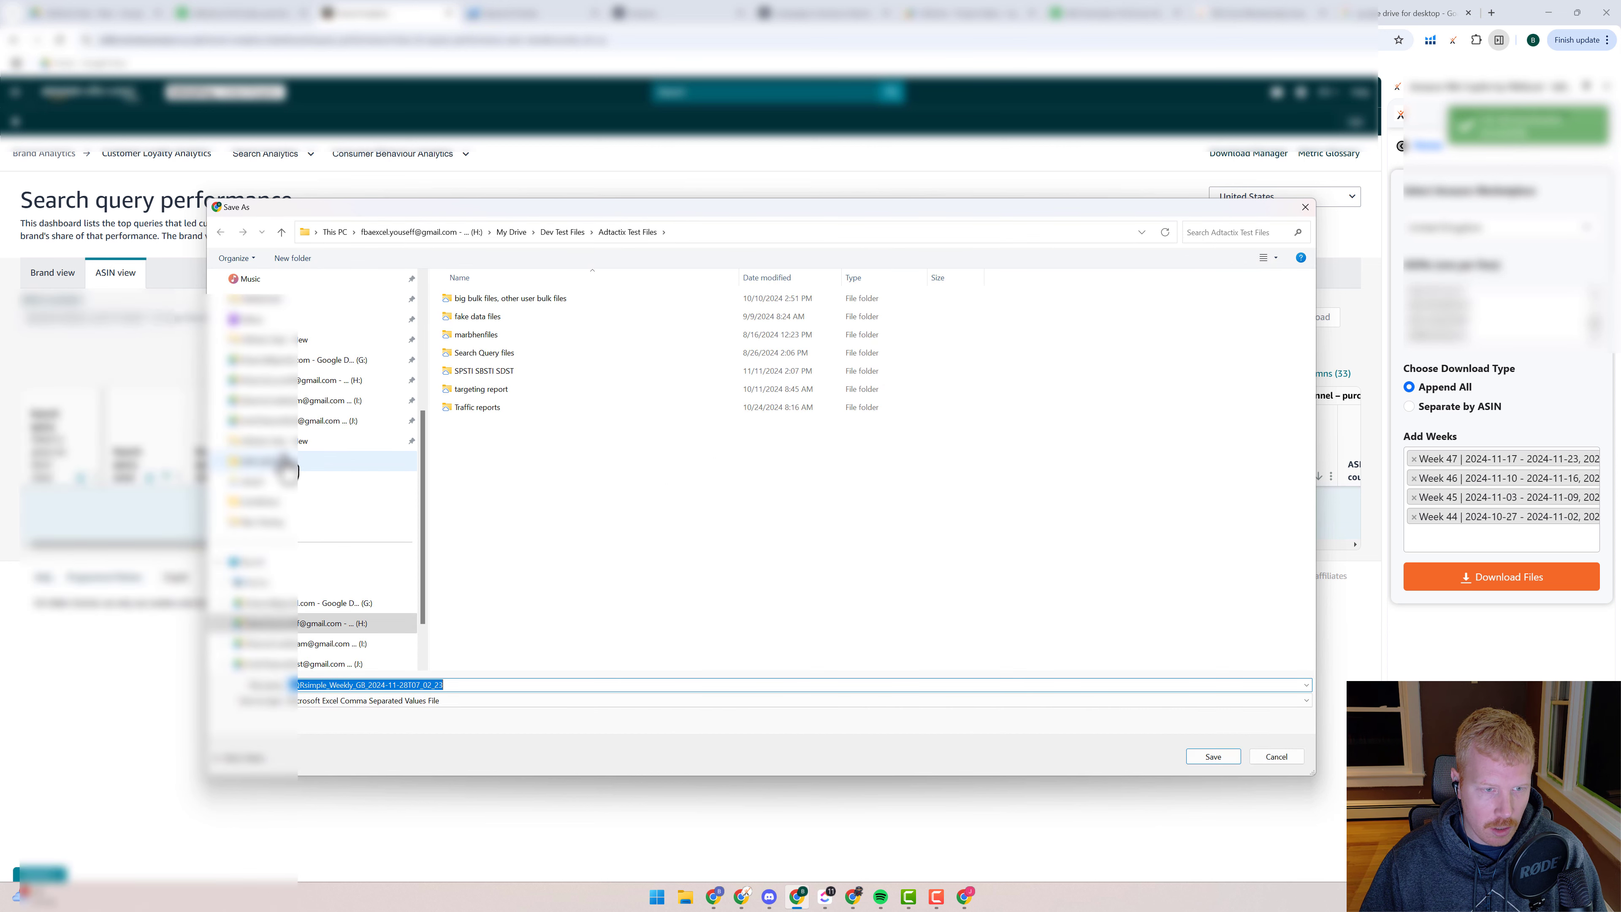
# - Try to save the SQR Simple CSV to AdTactix Data - New under the existing SQRsimple_Weekly_GB_2024-10-04 file name
pyautogui.click(288, 440)
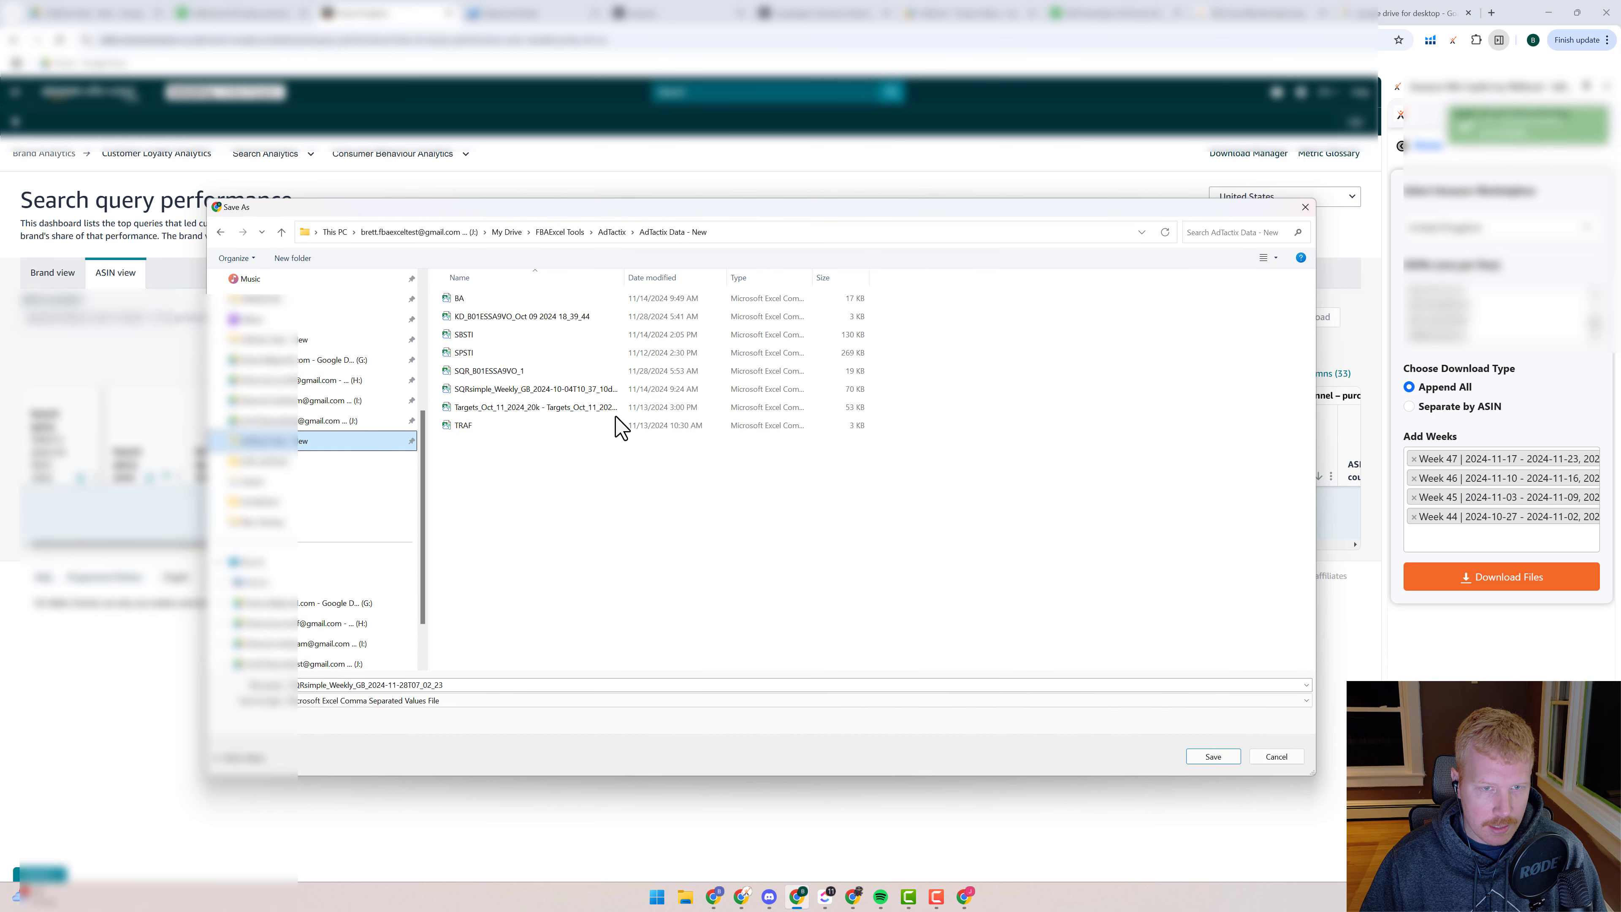
pyautogui.click(489, 391)
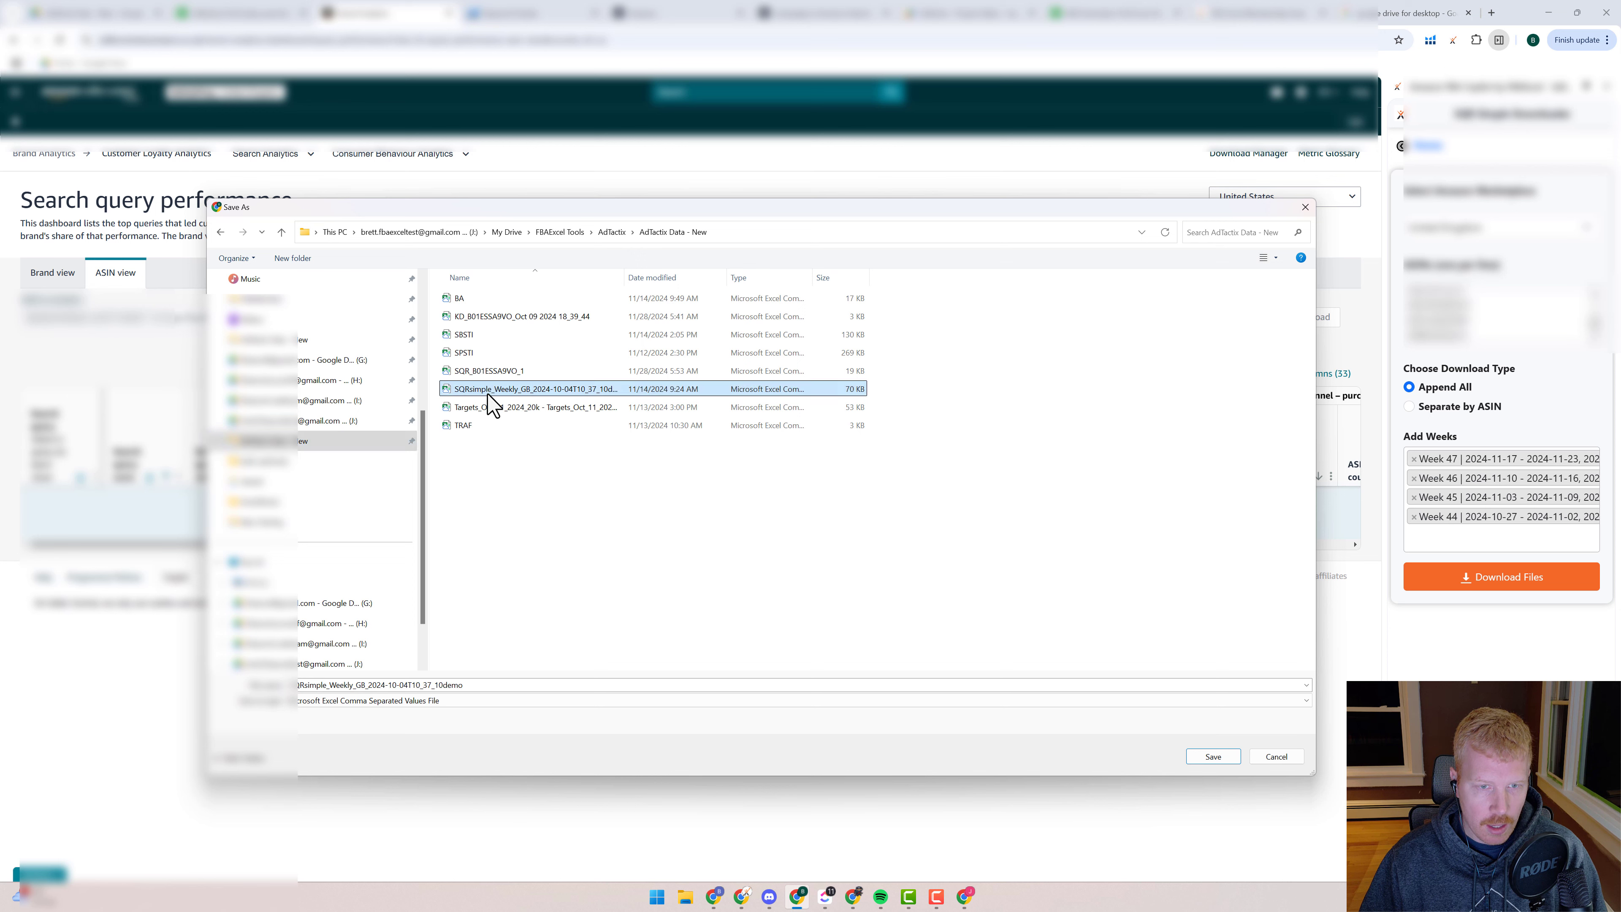
pyautogui.click(1276, 756)
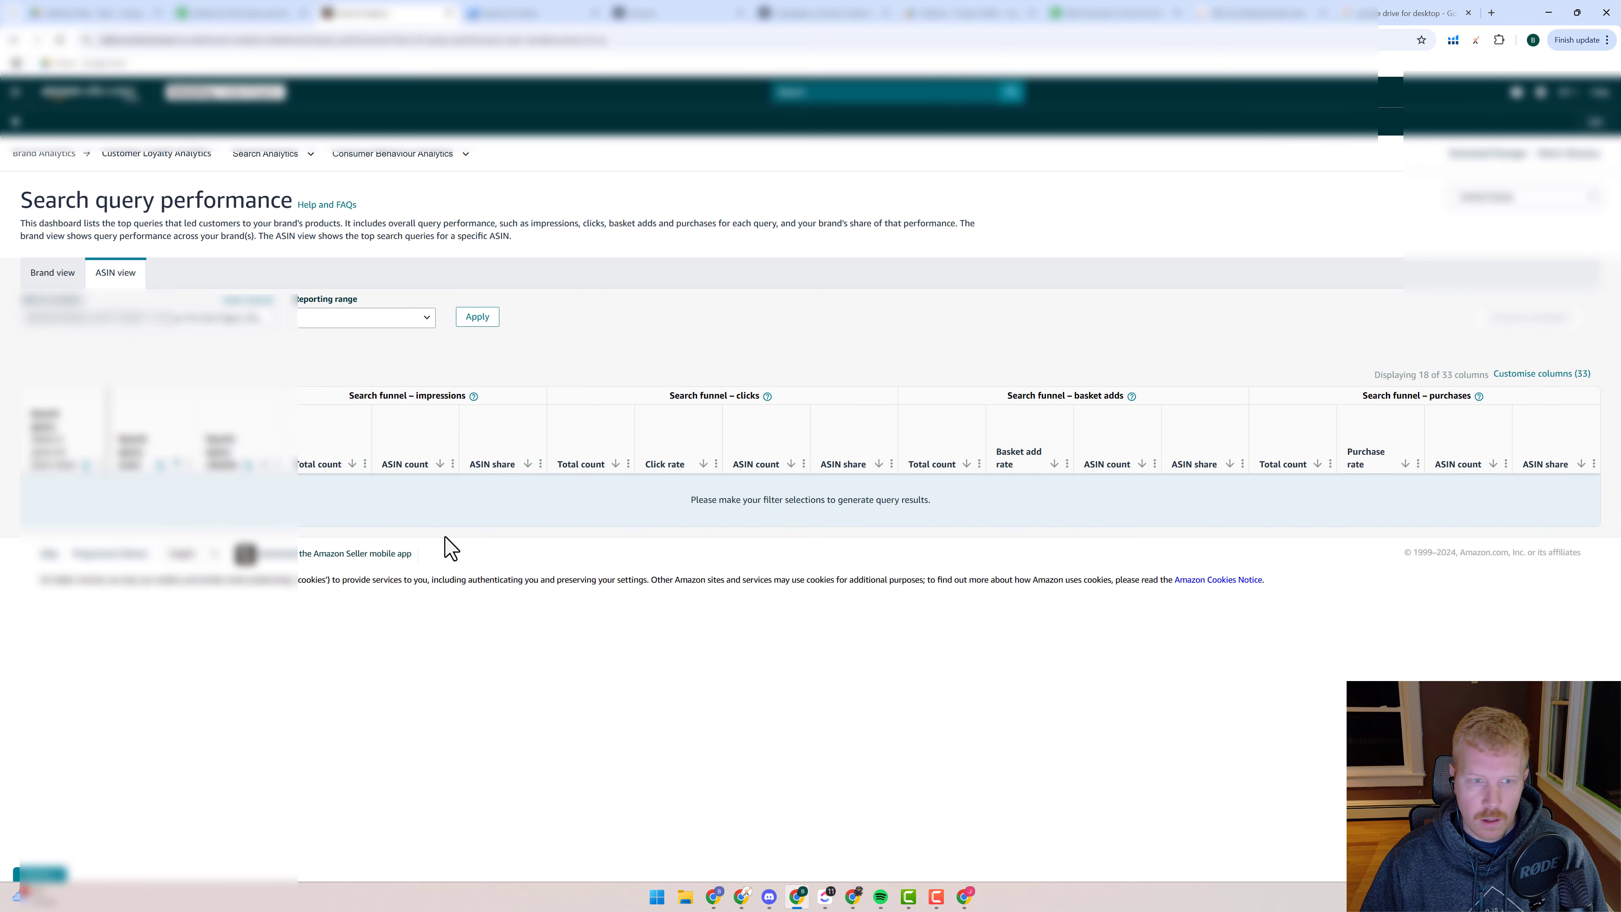
# - Apply the Weekly range for Week 47 to the United States ASIN view of Search query performance
pyautogui.click(402, 332)
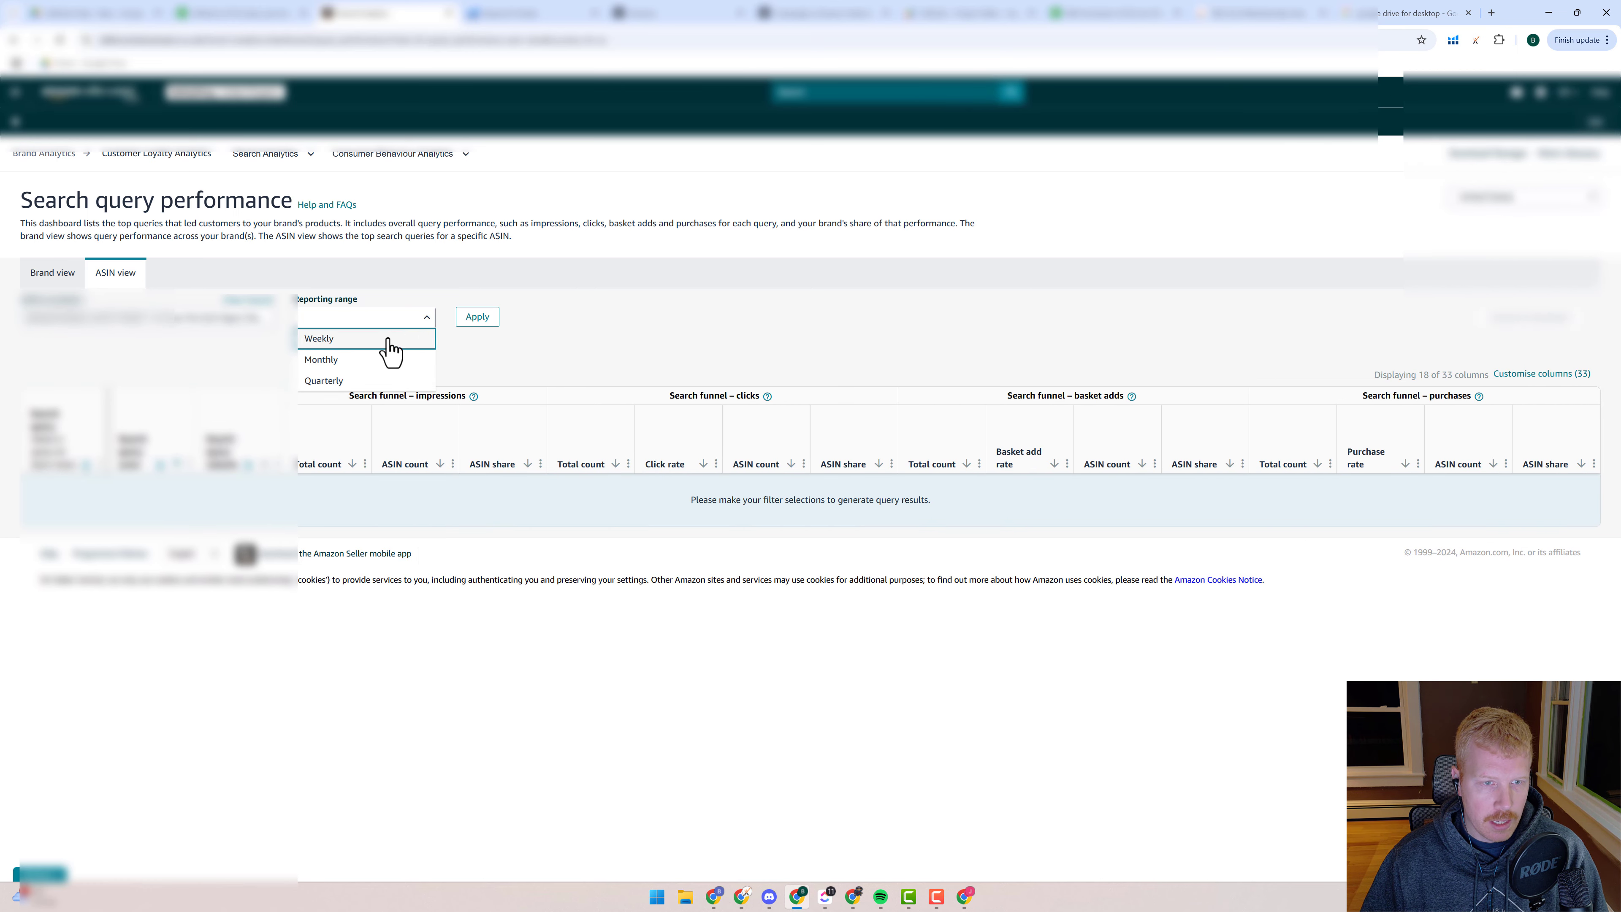
pyautogui.click(392, 337)
pyautogui.click(550, 321)
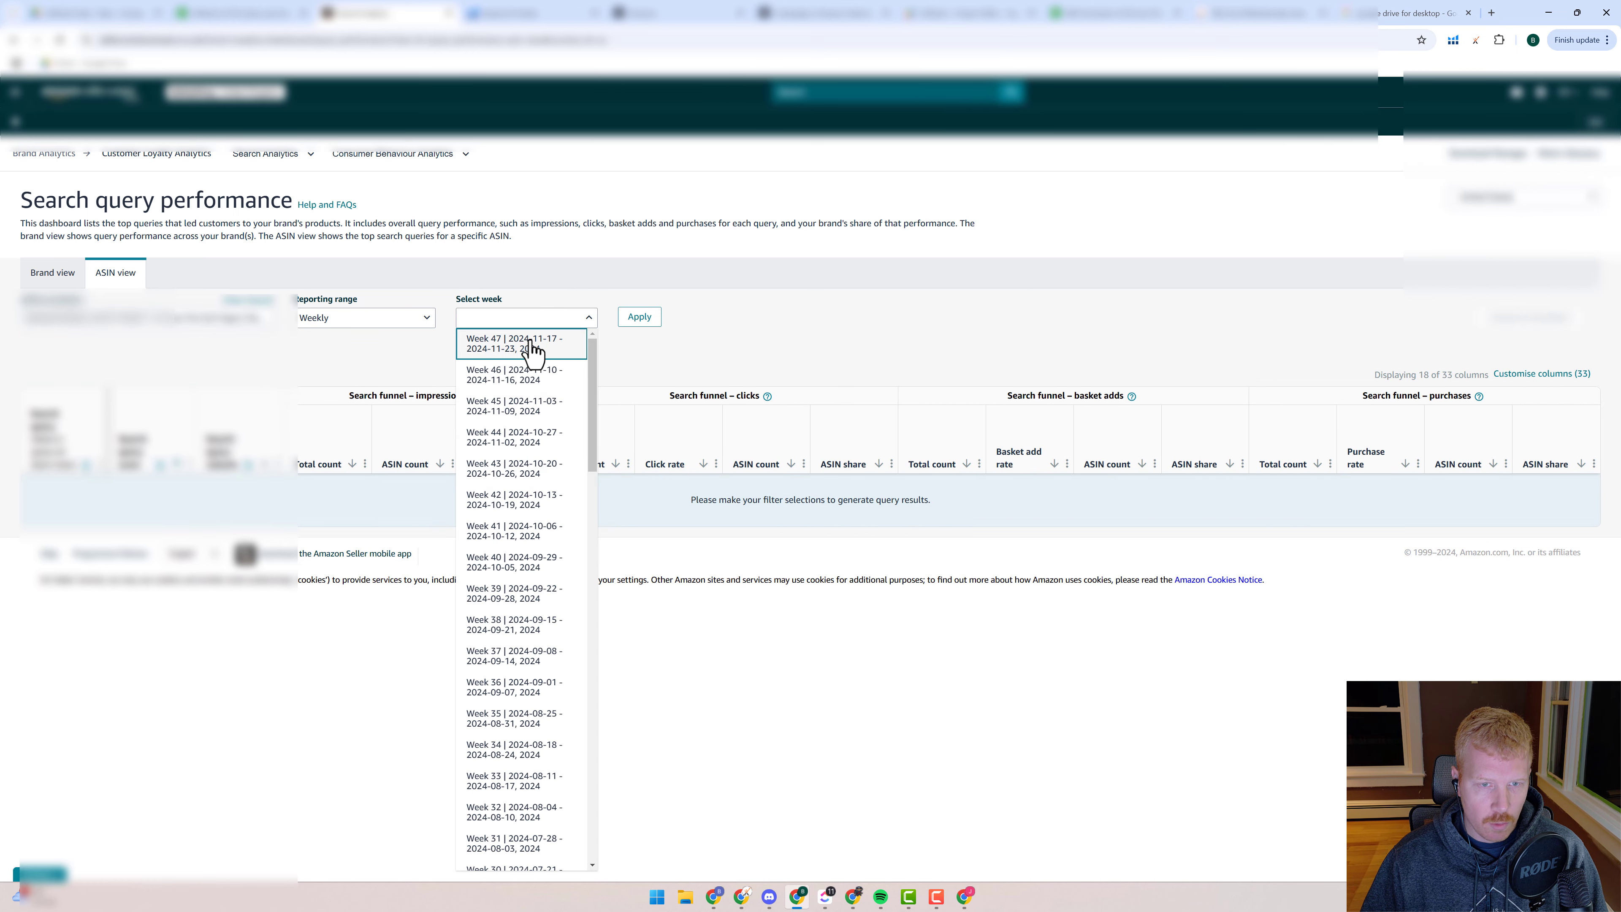
pyautogui.click(518, 347)
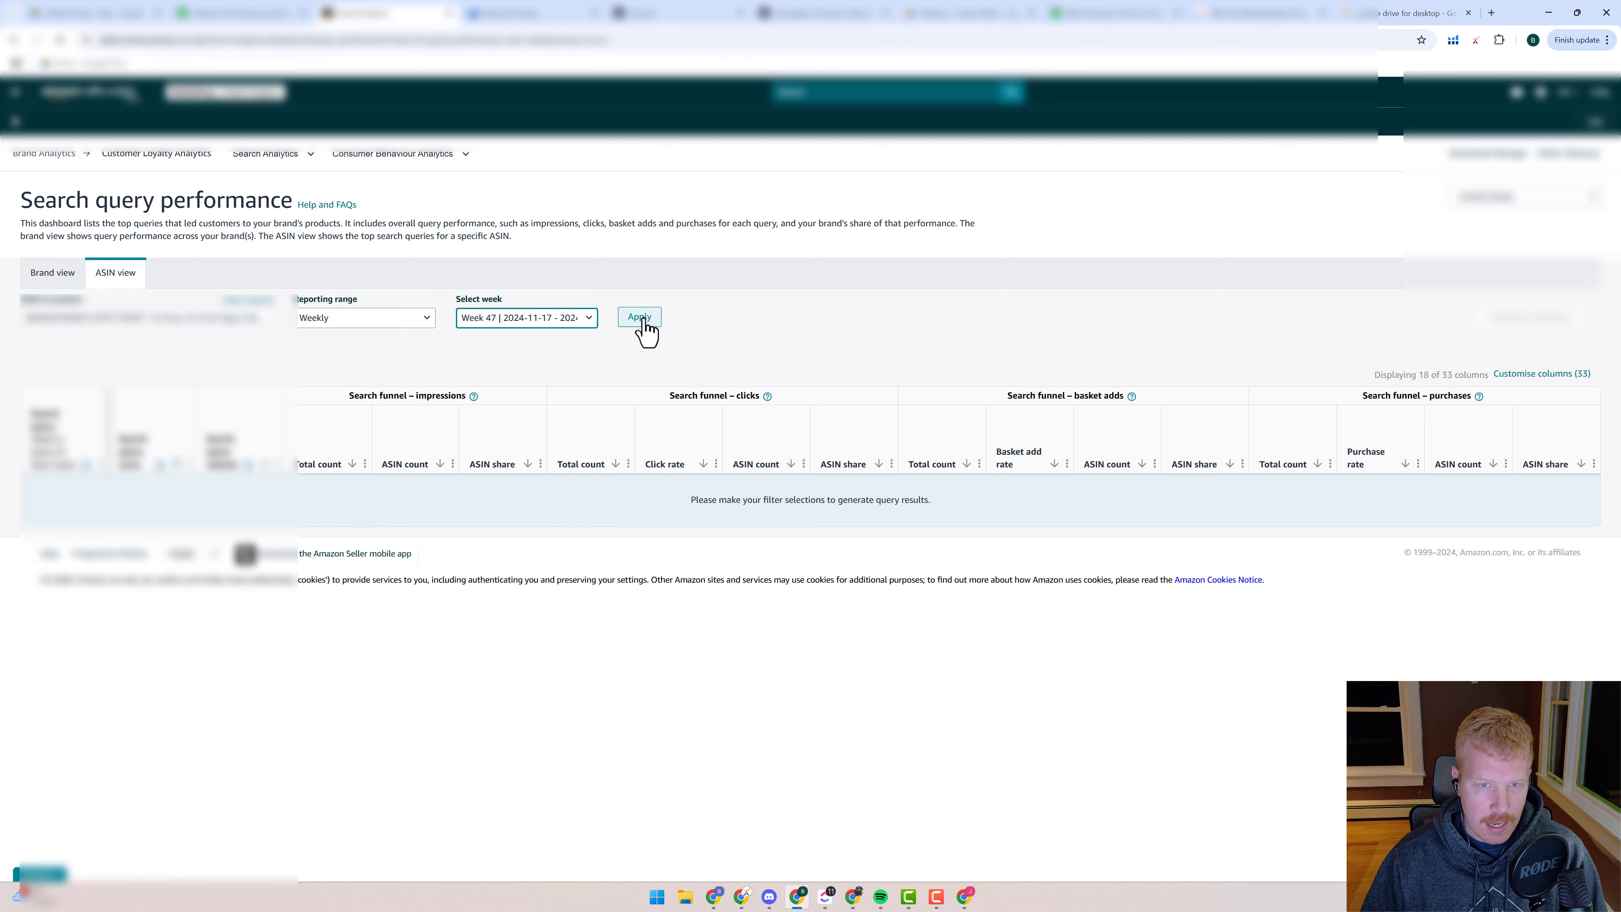
pyautogui.click(640, 321)
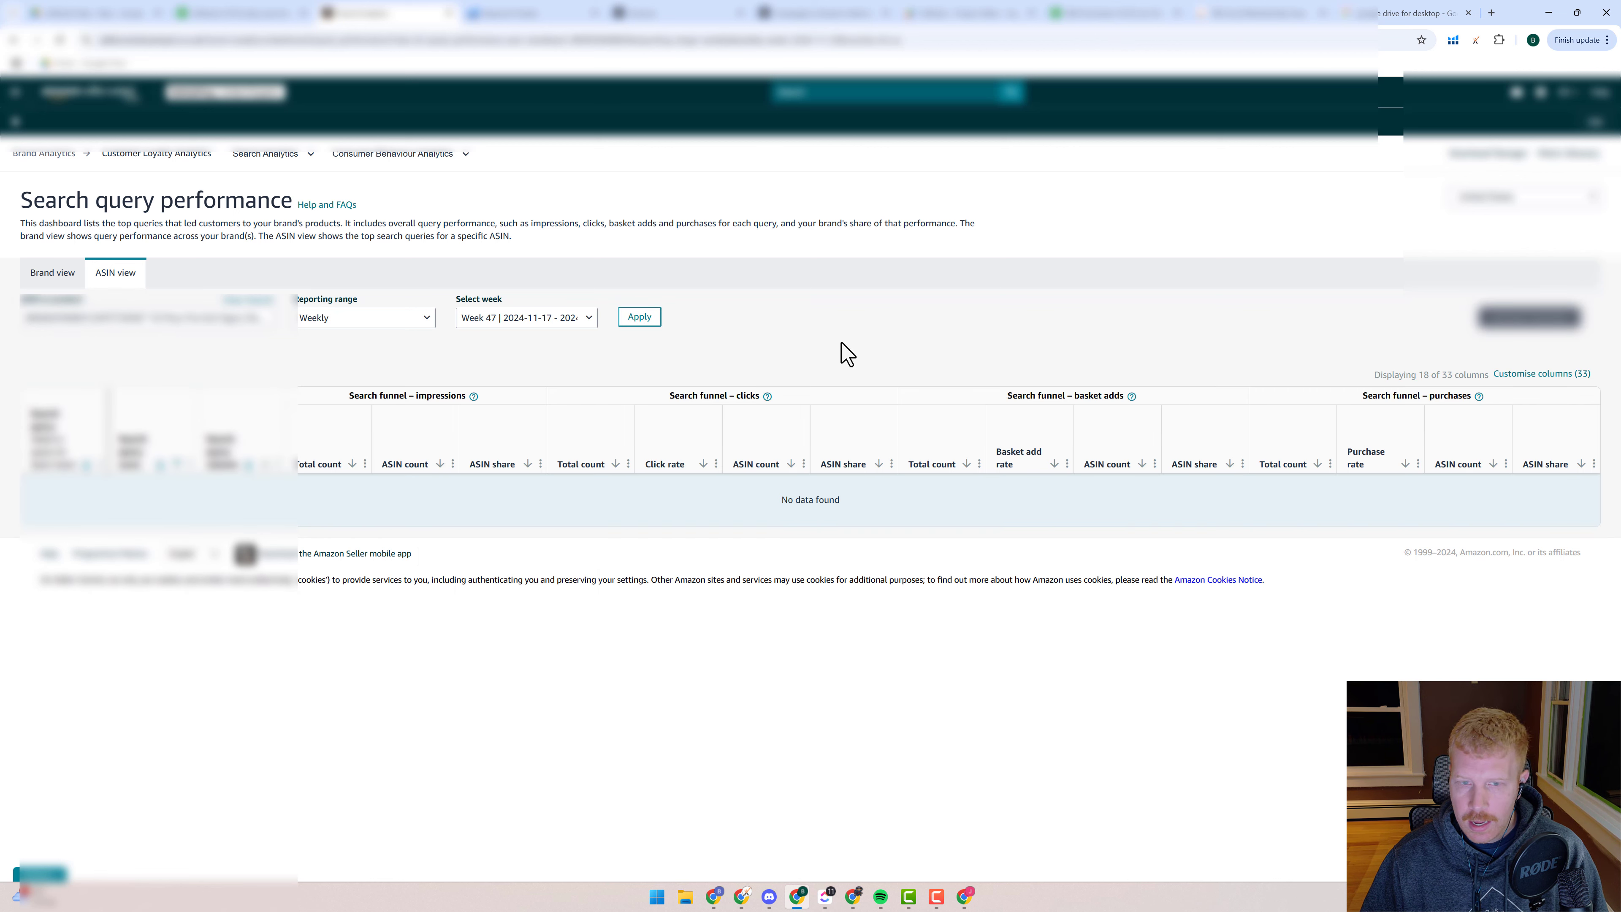
# - Switch Search query performance to United Kingdom, choose a suggested product, and apply the Weekly range for Week 47 in the ASIN view
pyautogui.click(1567, 199)
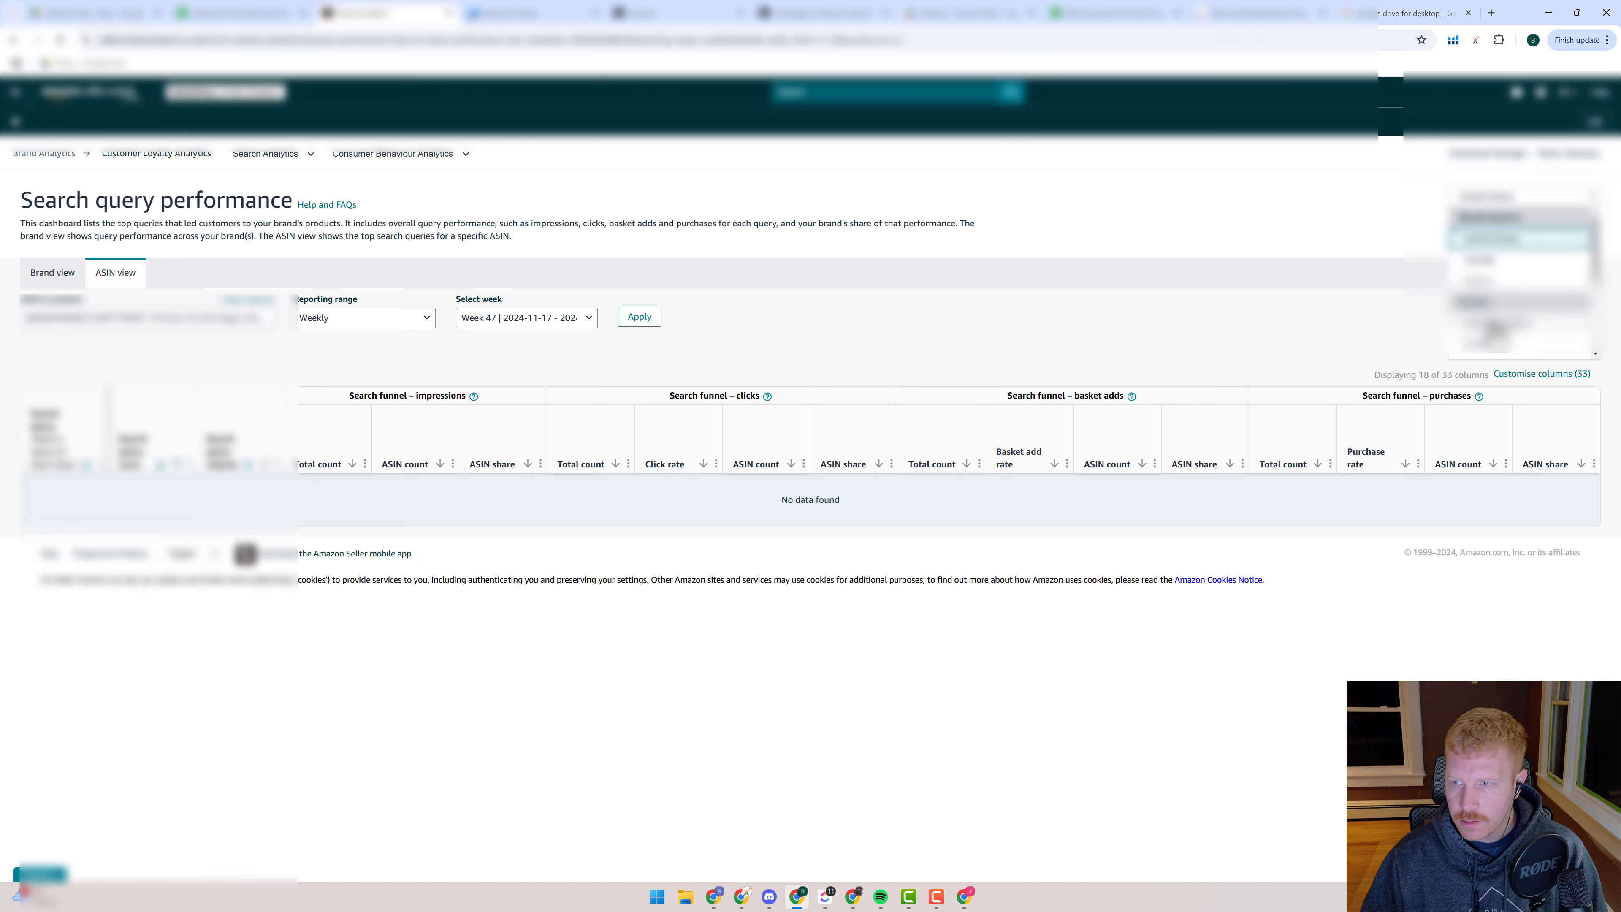
pyautogui.click(1512, 343)
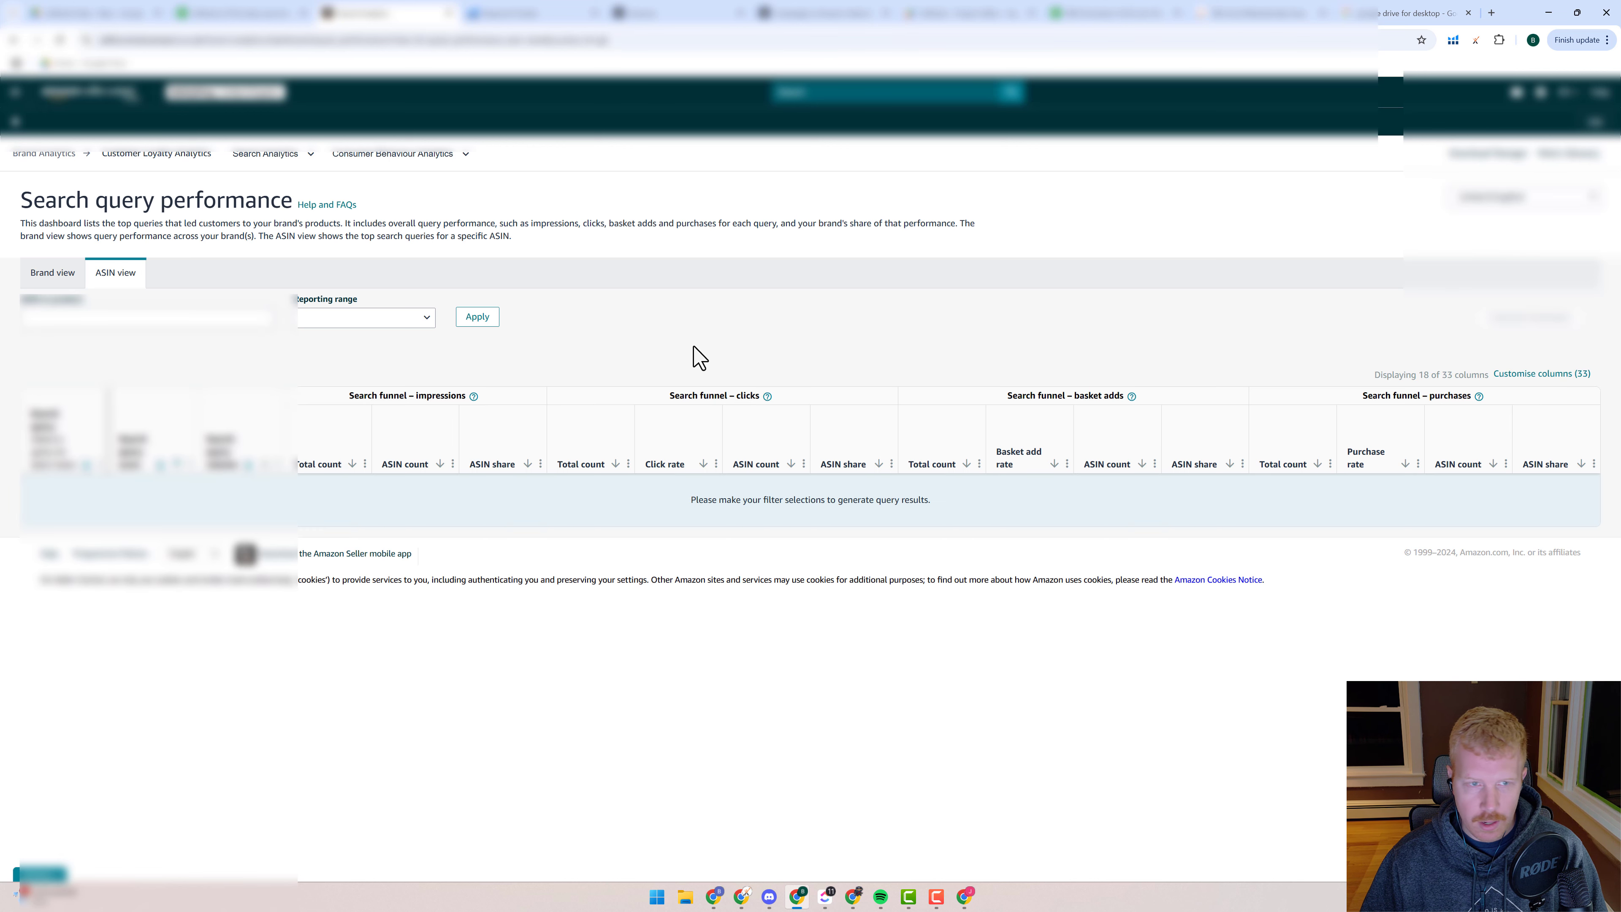
pyautogui.click(203, 319)
pyautogui.click(148, 358)
pyautogui.click(412, 318)
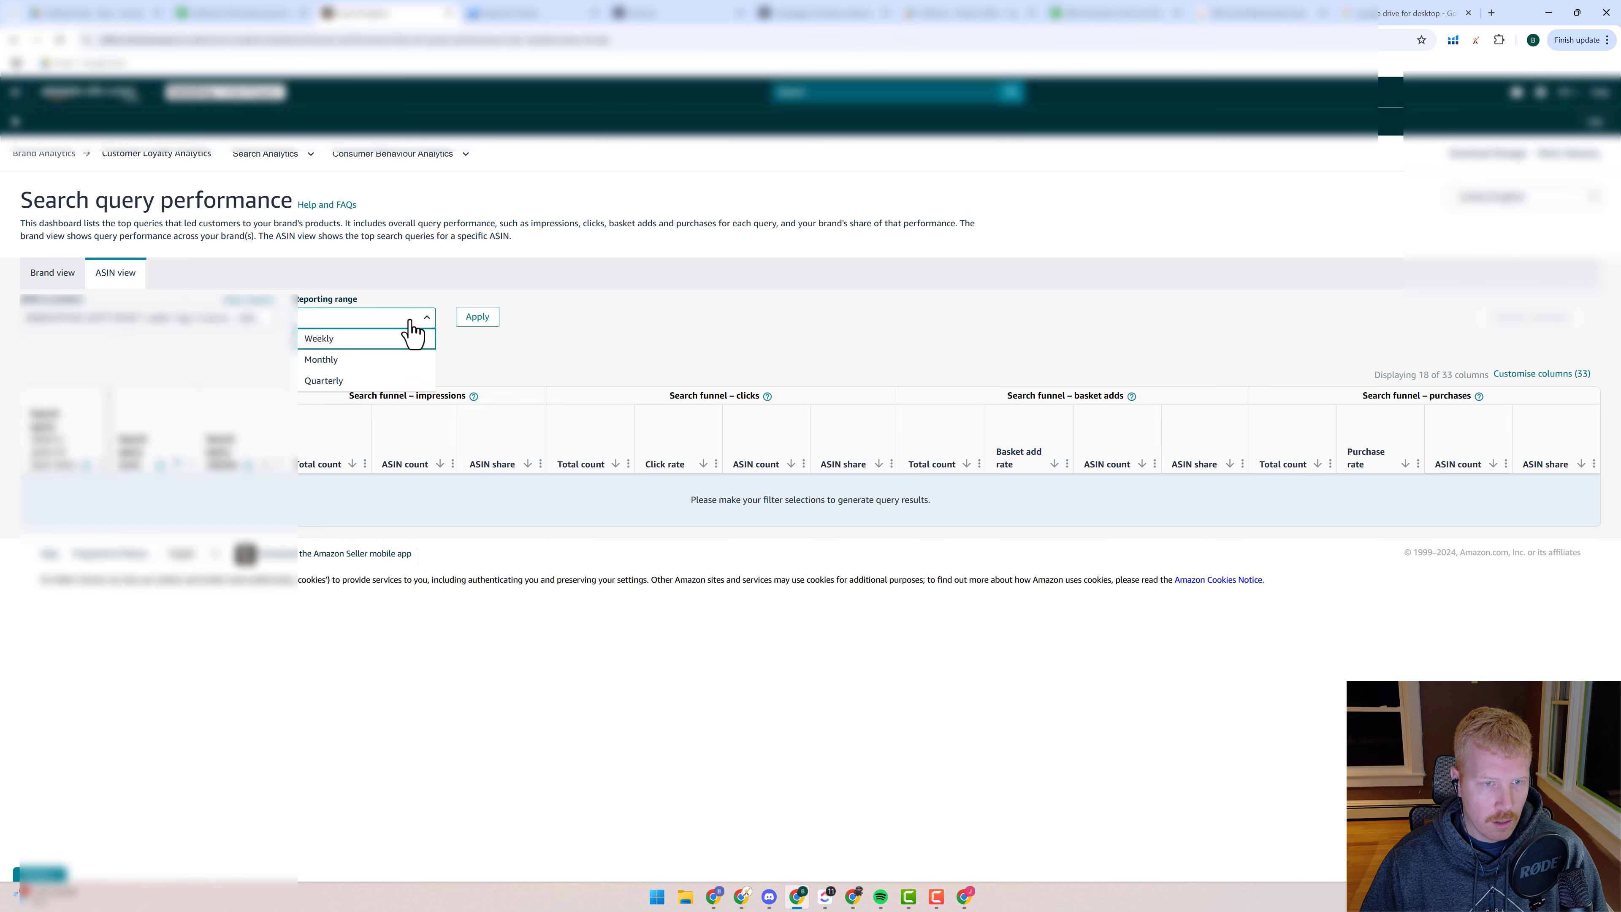
pyautogui.click(389, 336)
pyautogui.click(510, 320)
pyautogui.click(539, 344)
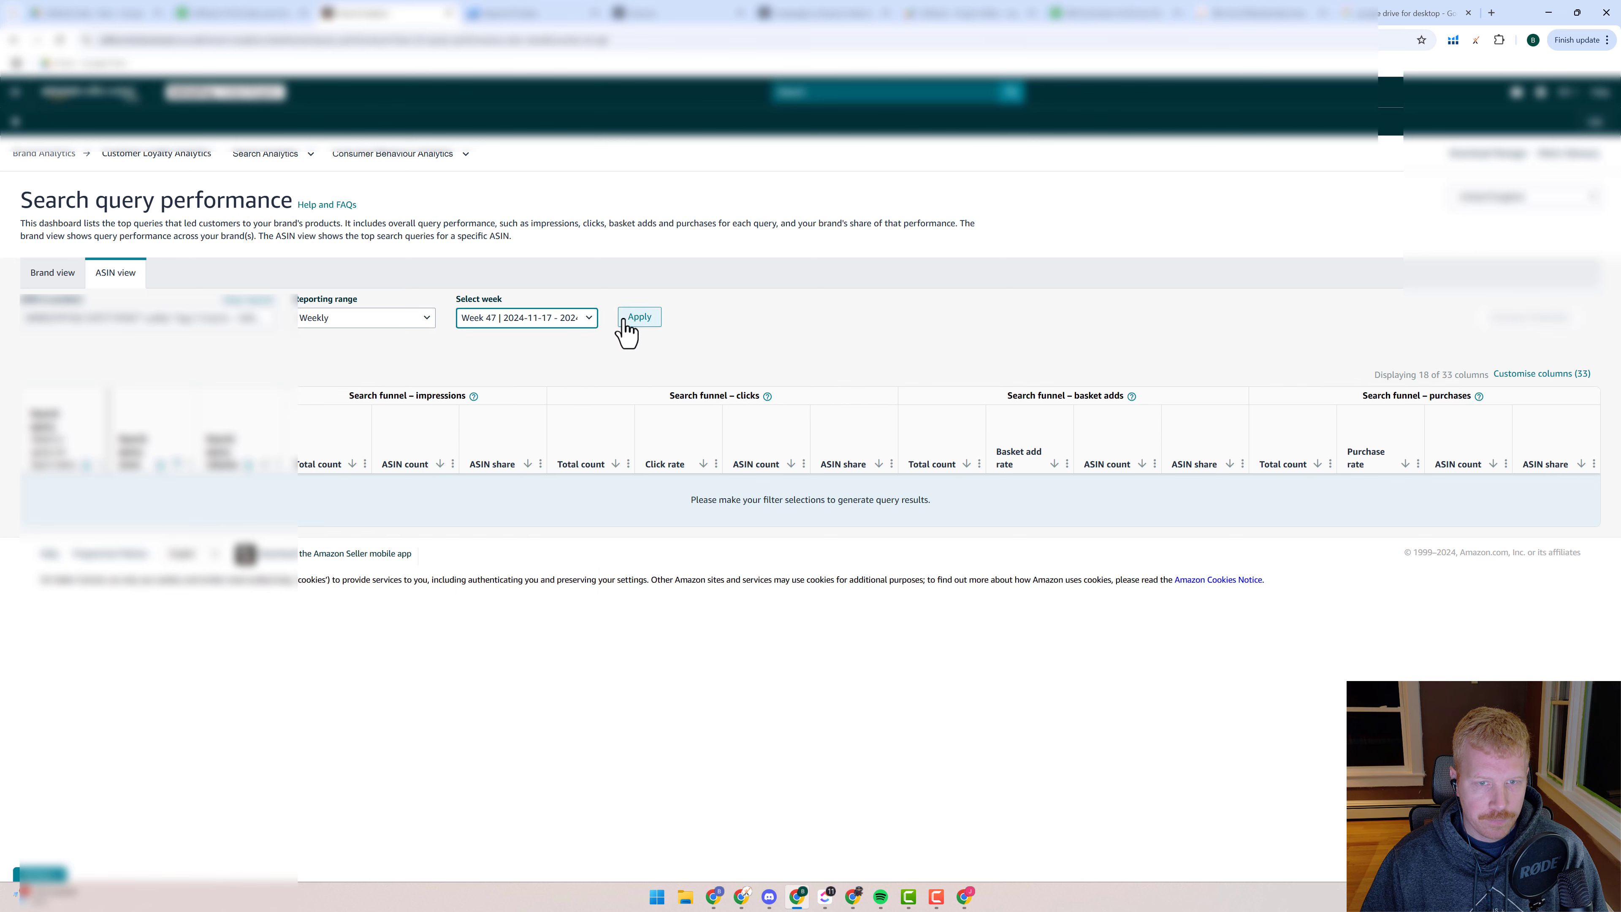
pyautogui.click(631, 319)
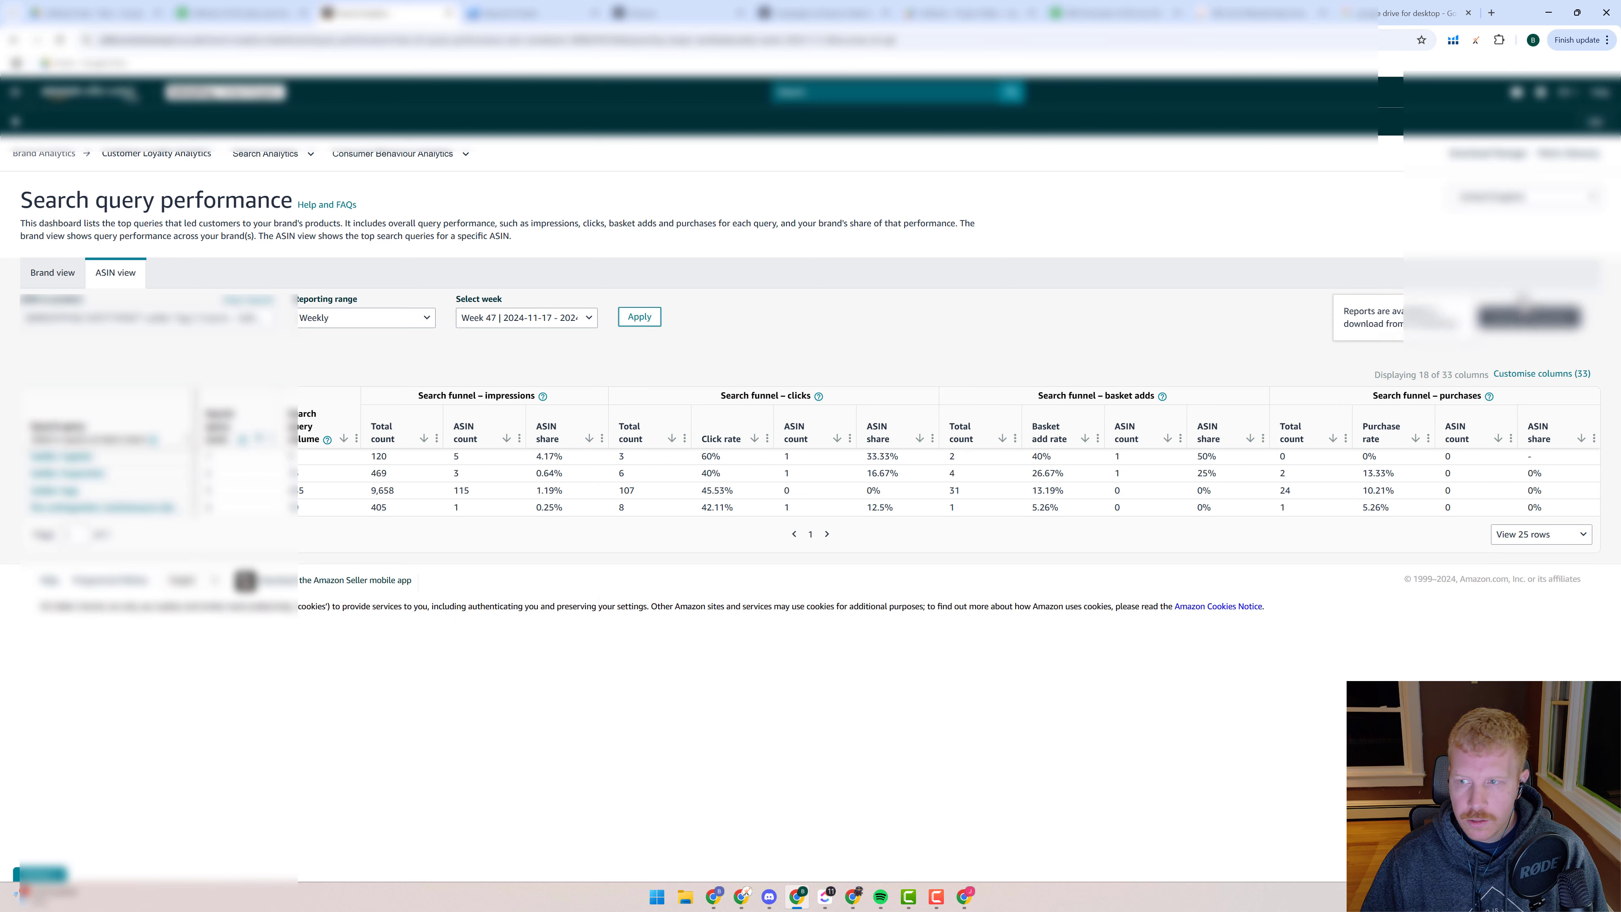
# - Generate a Simple view download of the Search query performance report and open the Download Manager
pyautogui.click(1488, 323)
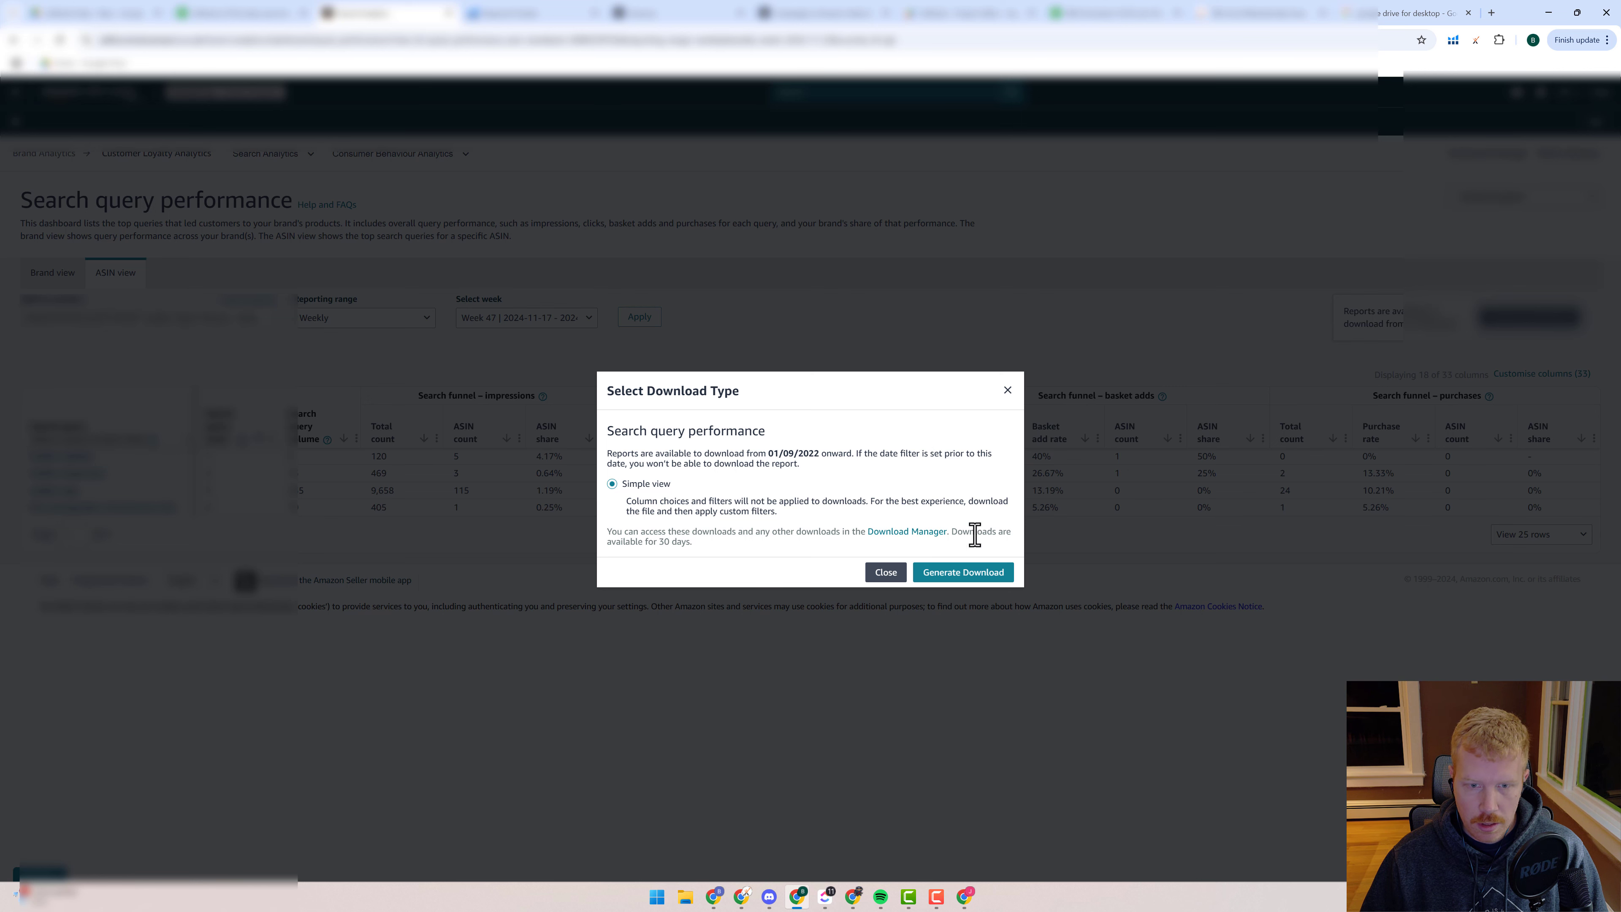
pyautogui.click(978, 575)
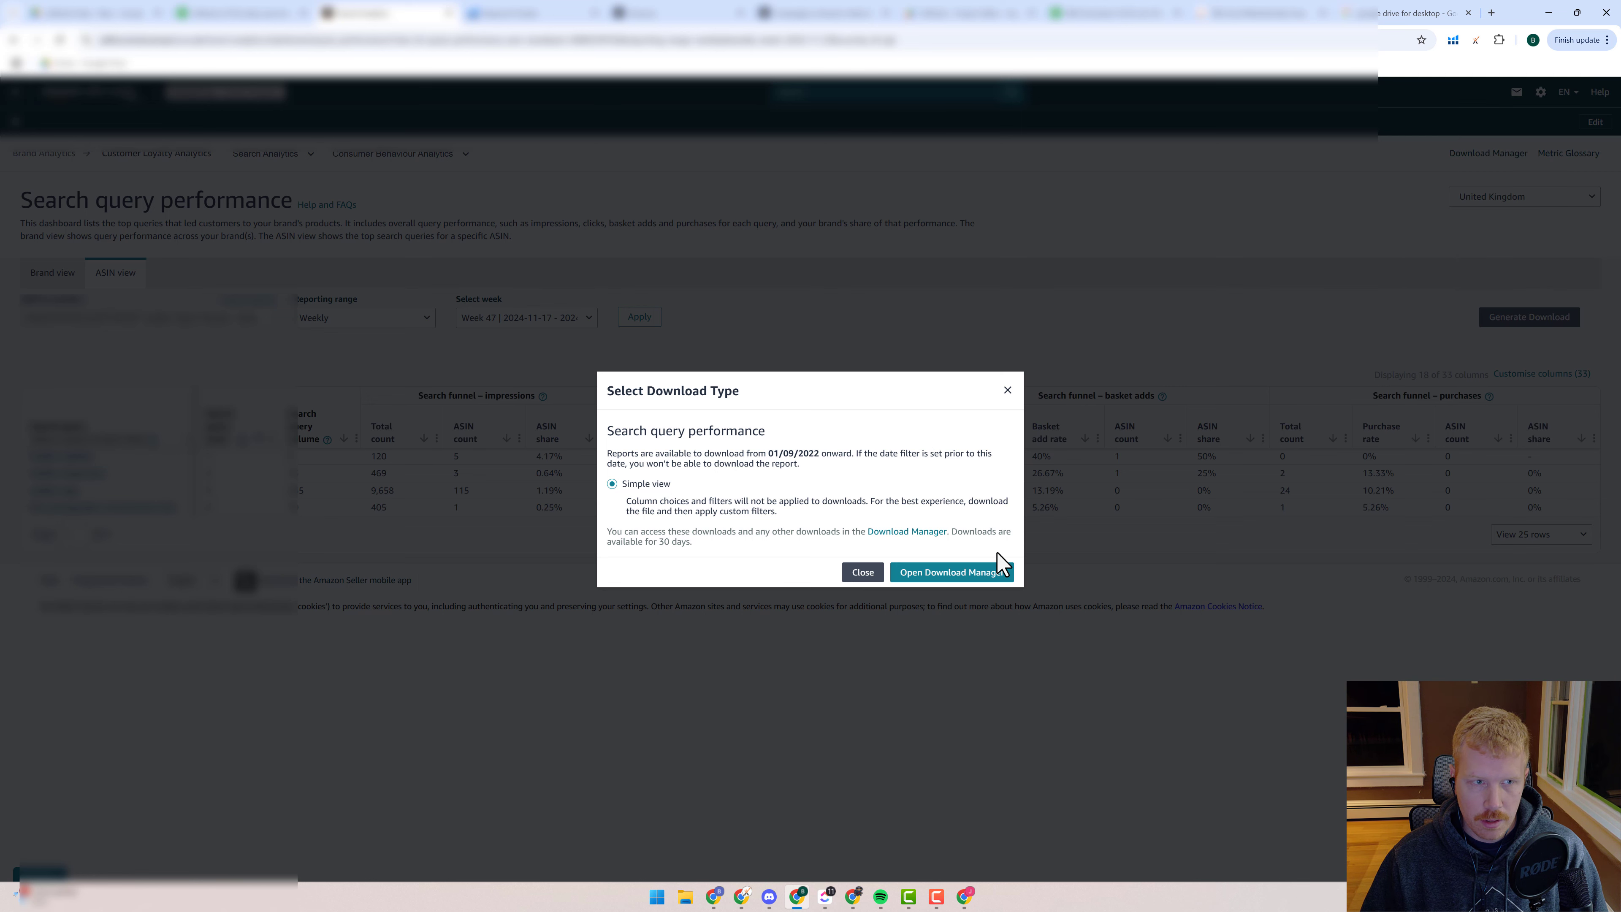
pyautogui.click(980, 574)
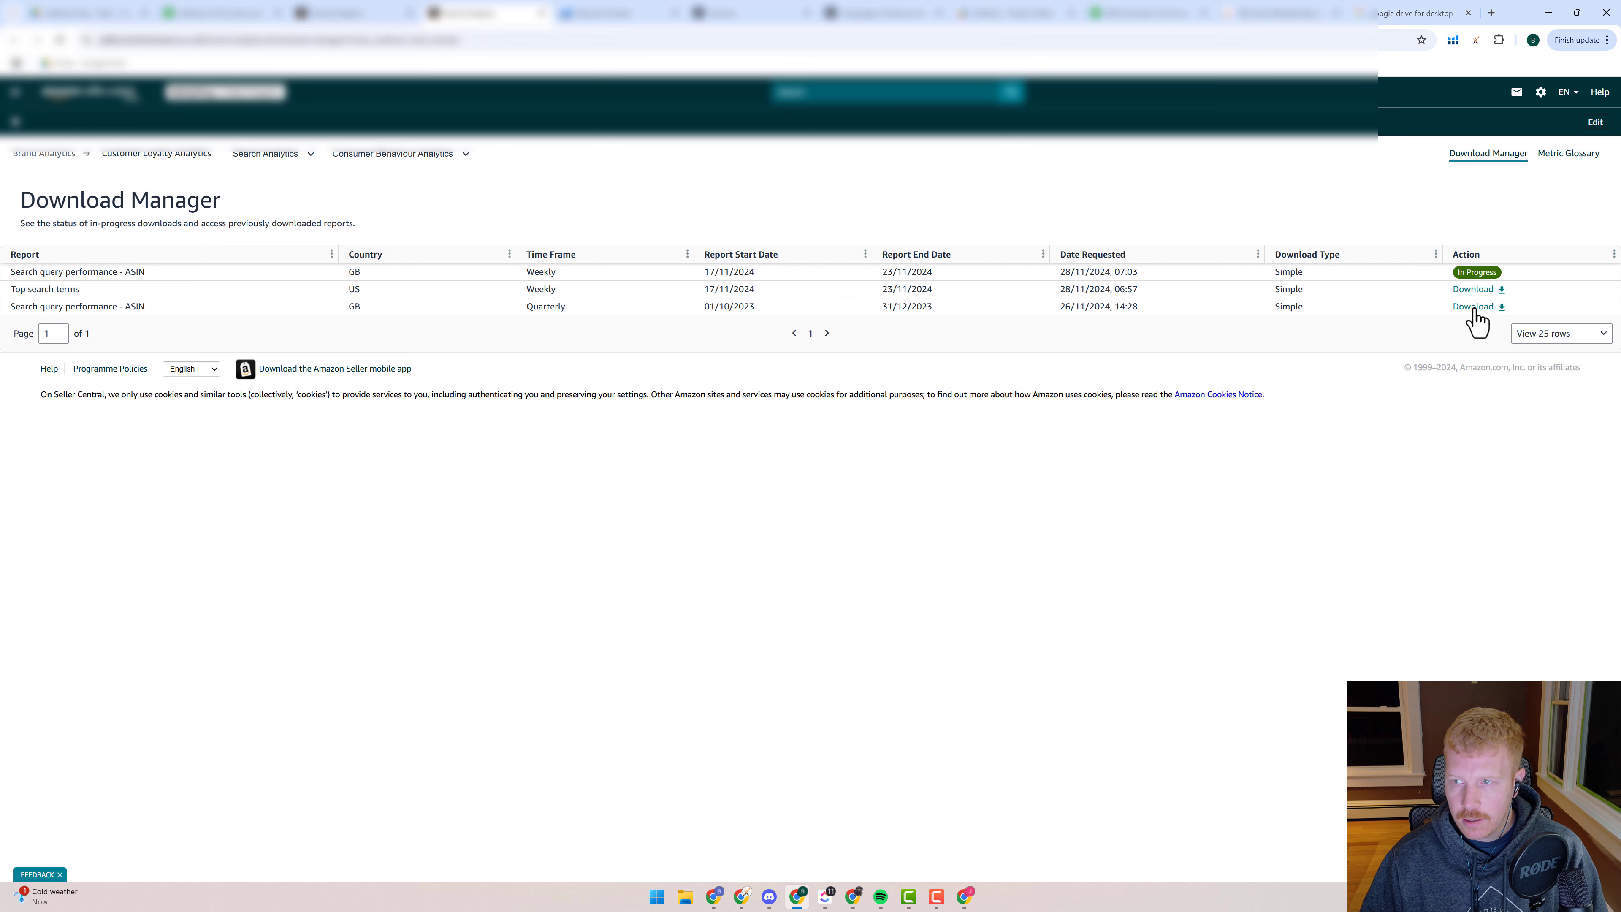
# - Try to save the quarterly GB Search query performance ASIN report to the AdTactix Data - New folder
pyautogui.click(1474, 308)
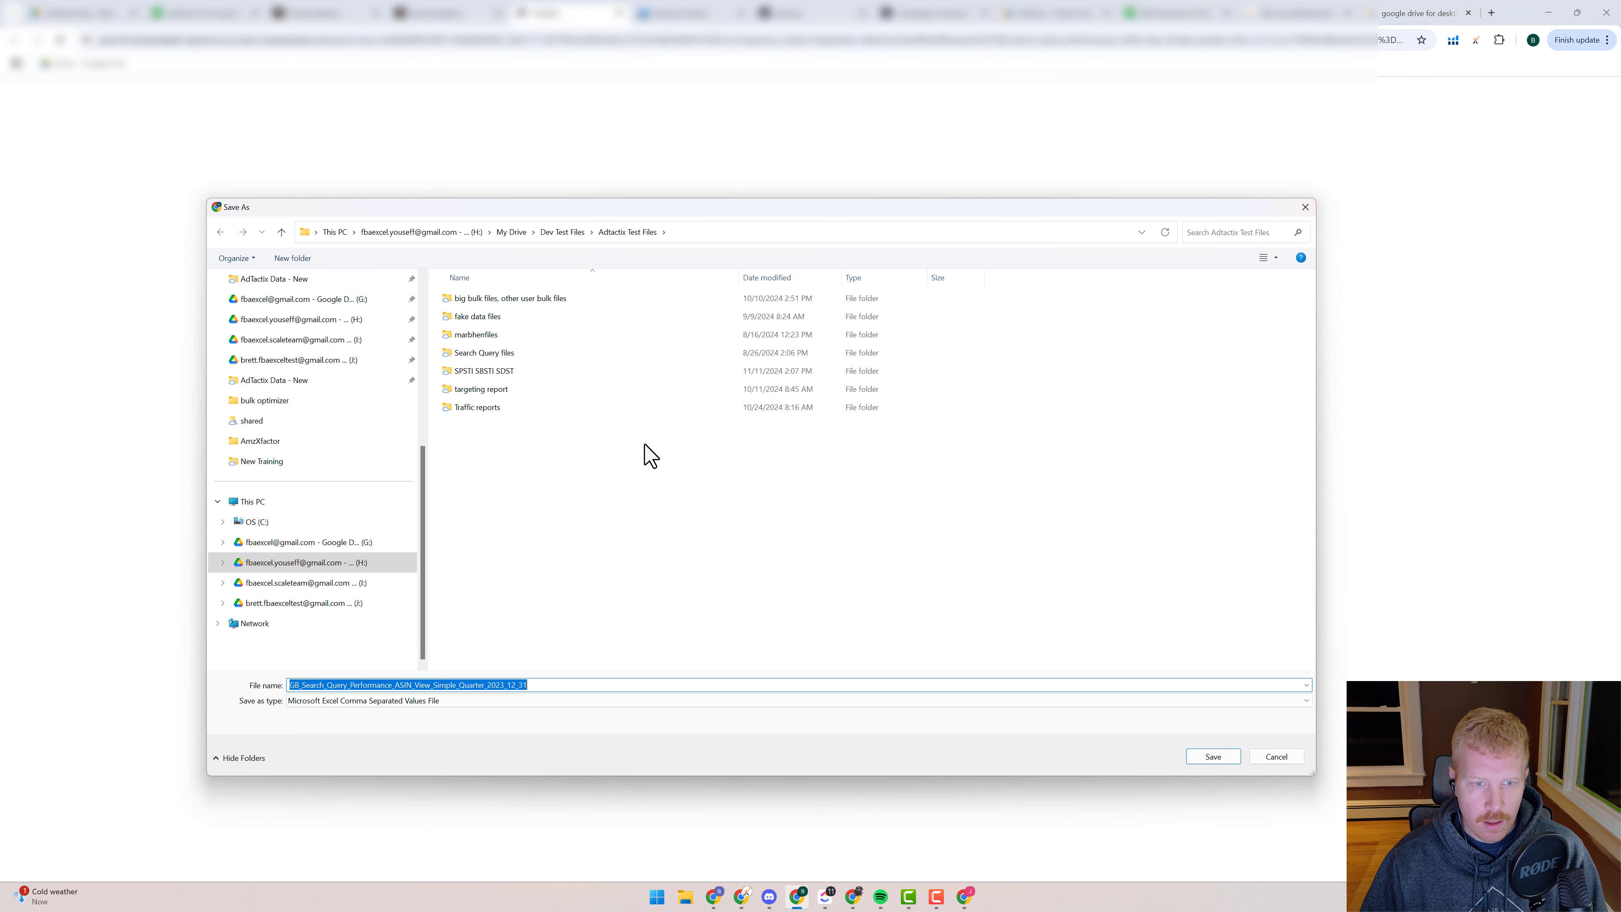
pyautogui.click(274, 381)
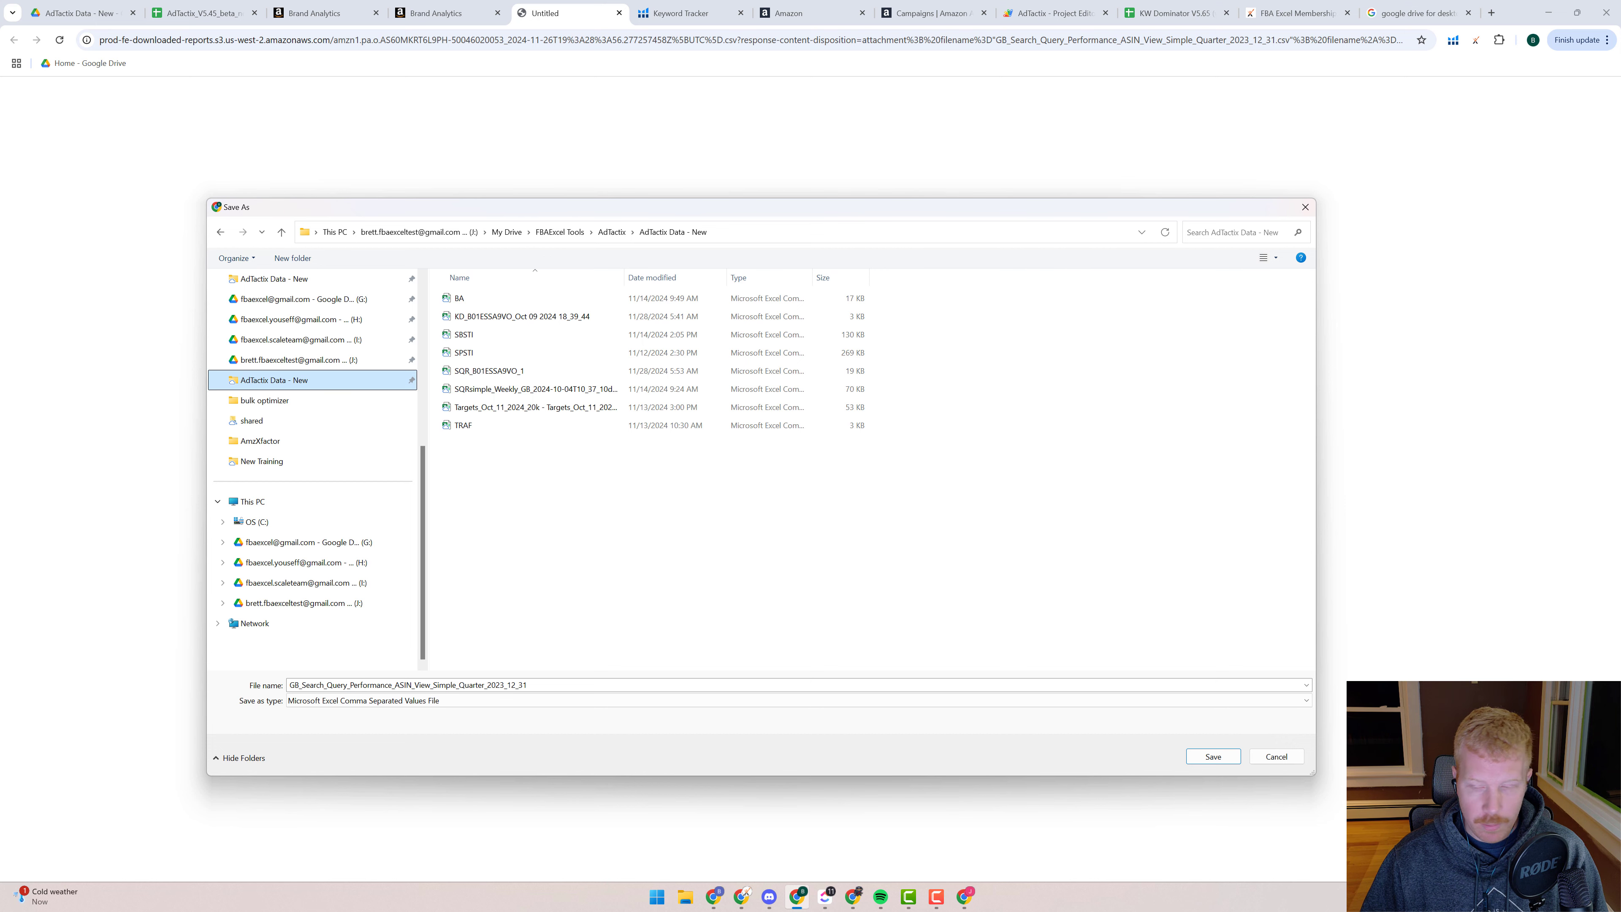
pyautogui.click(1271, 762)
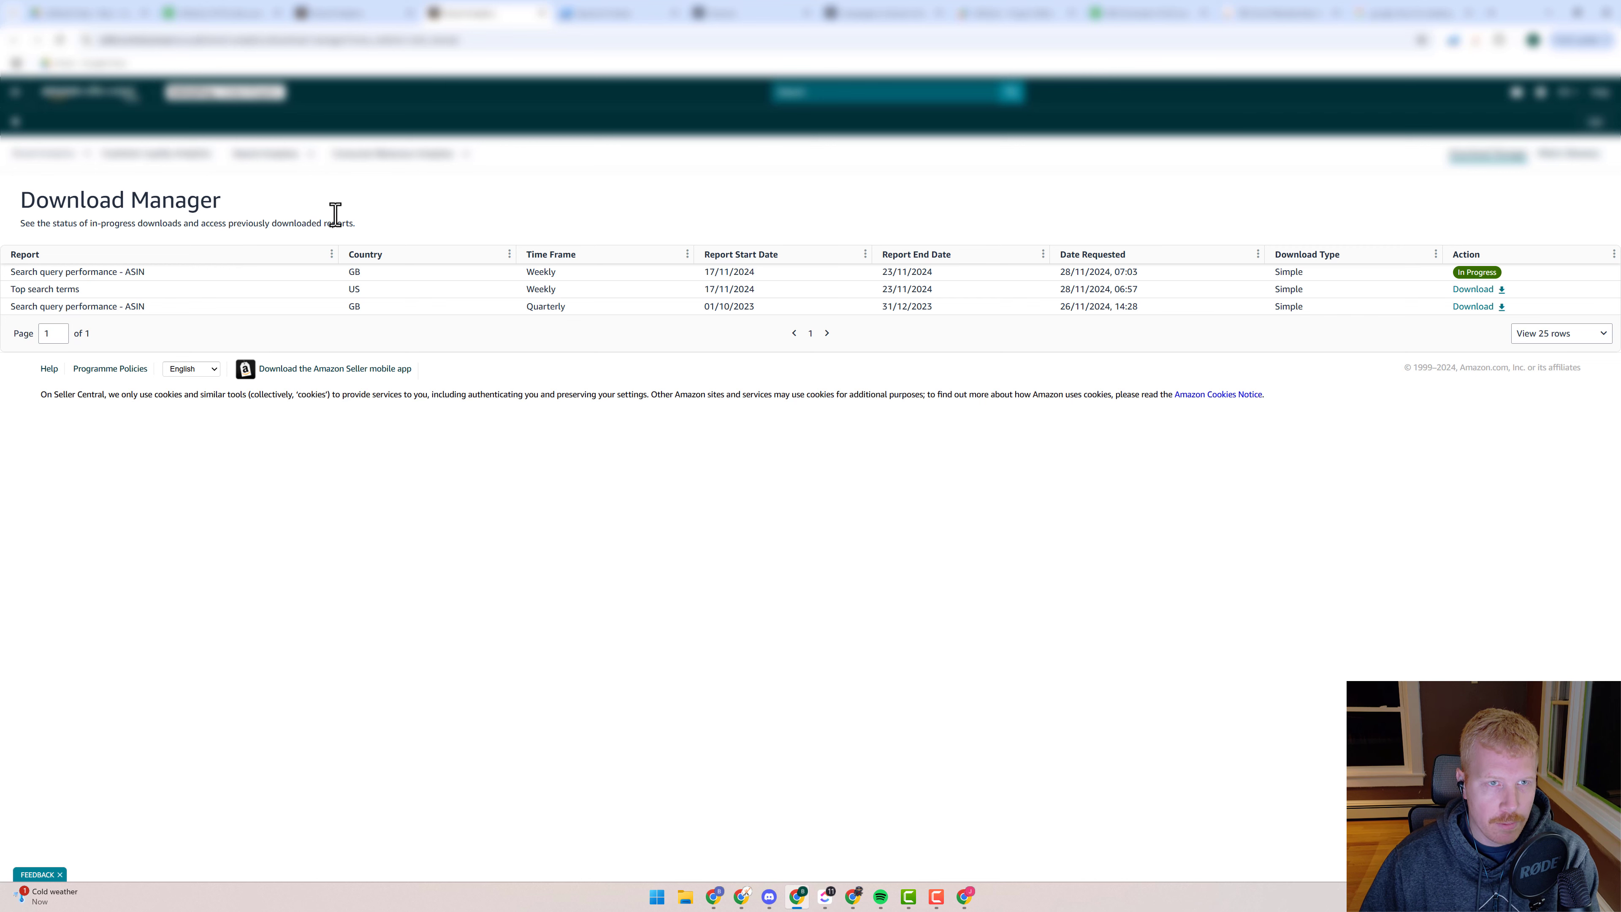
# - Switch to the AdTactix settings sheet and examine the Supplemental Reports Hub filename codes and the Ranks Sheet URL setting
pyautogui.click(220, 12)
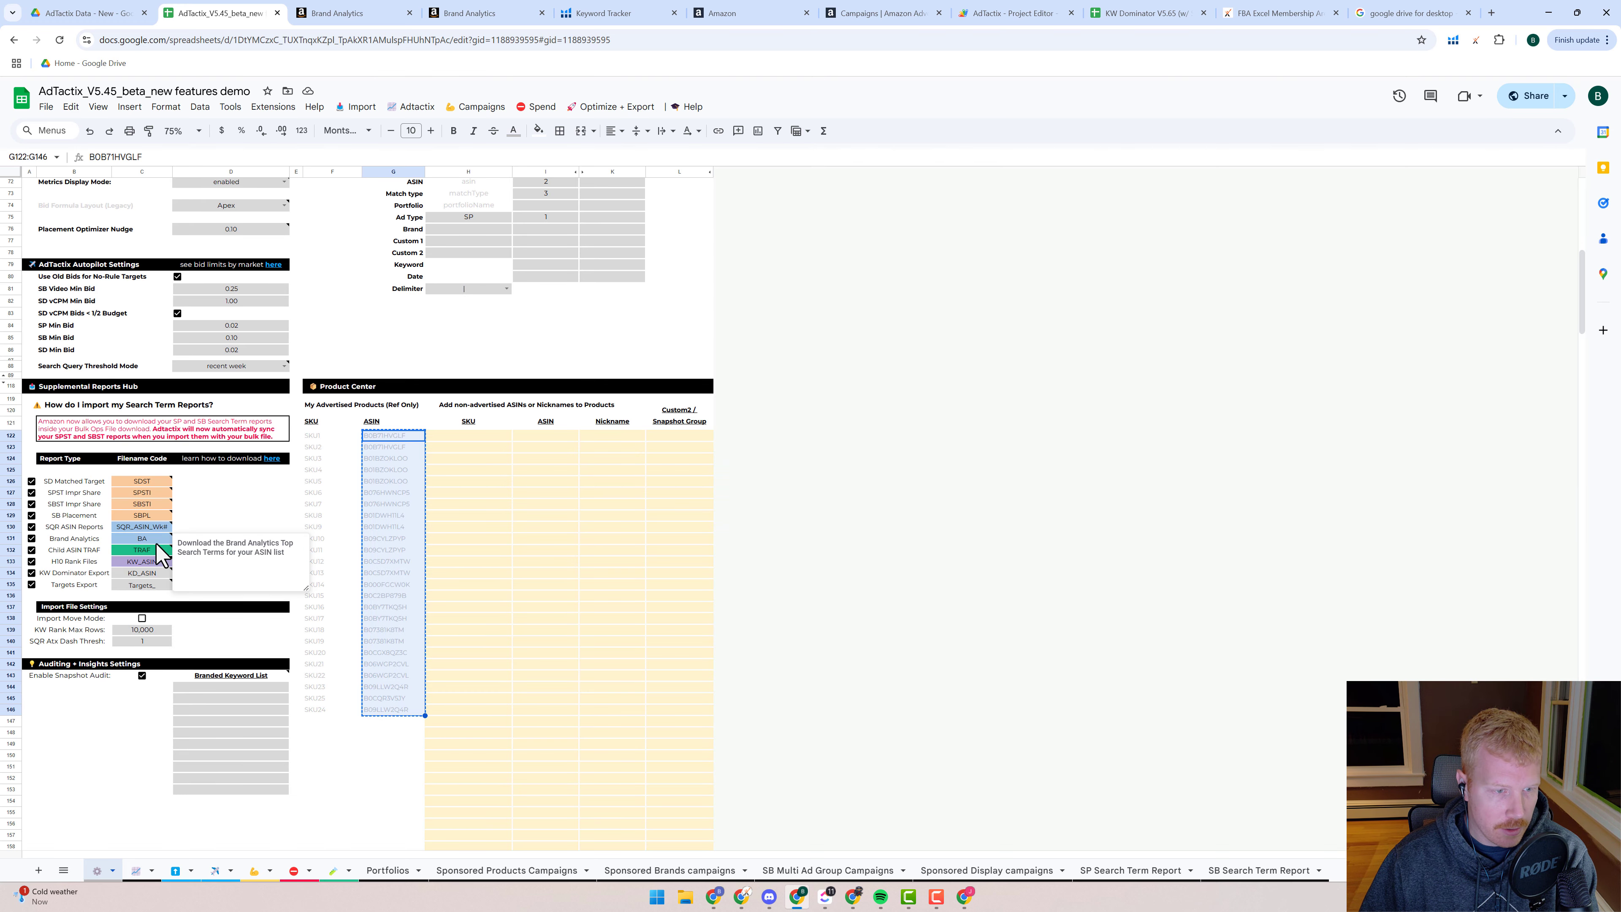
pyautogui.moveTo(148, 529)
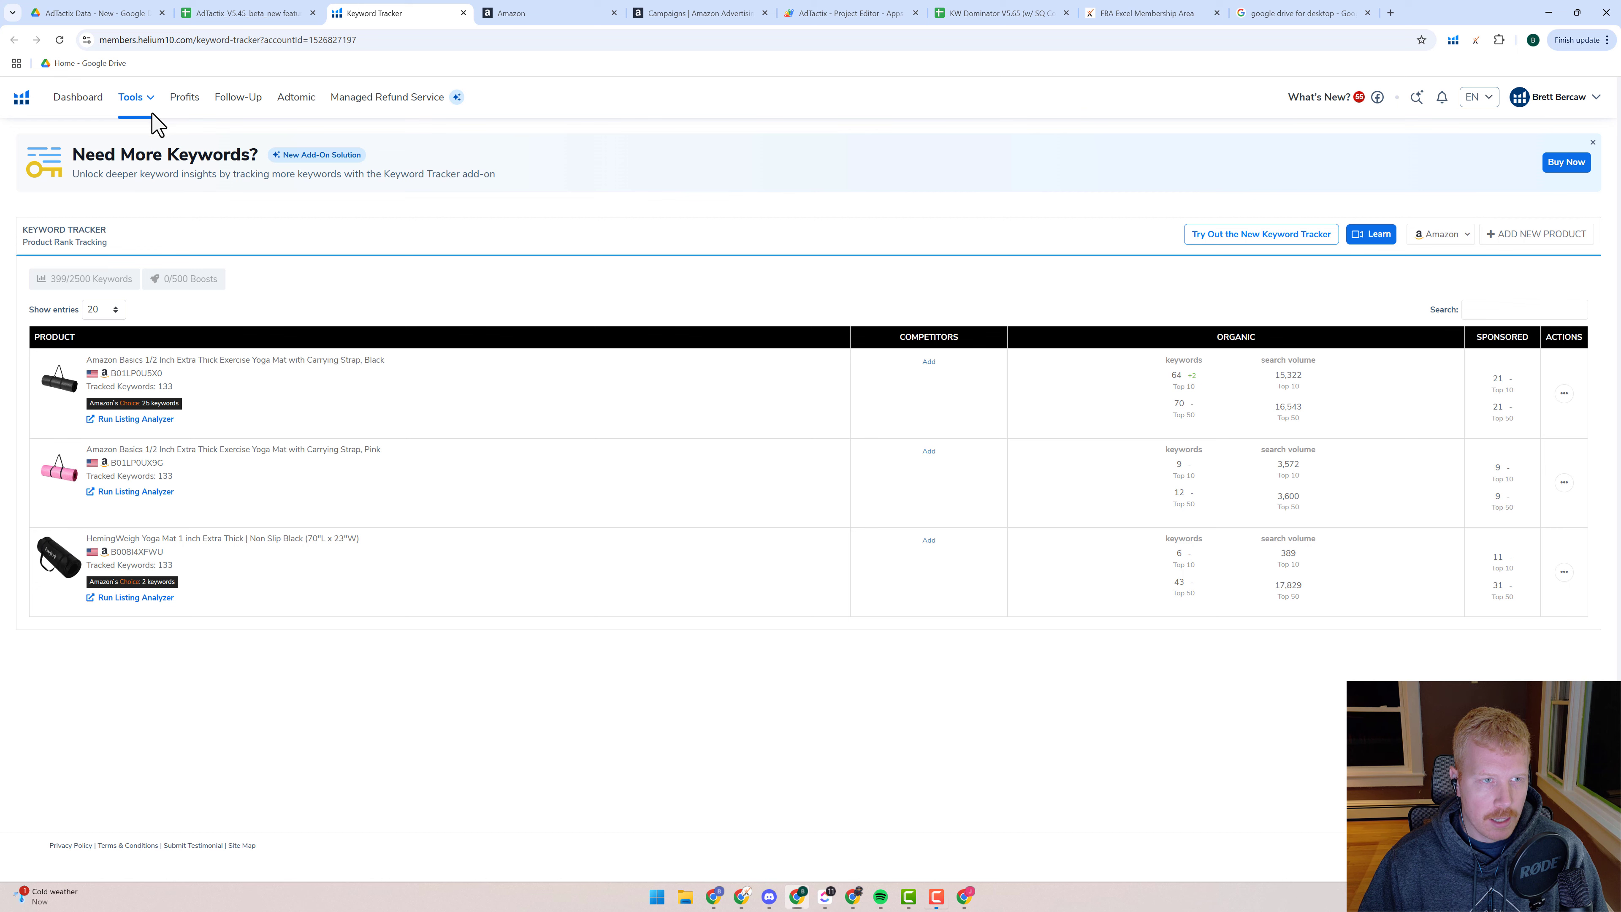
pyautogui.click(234, 14)
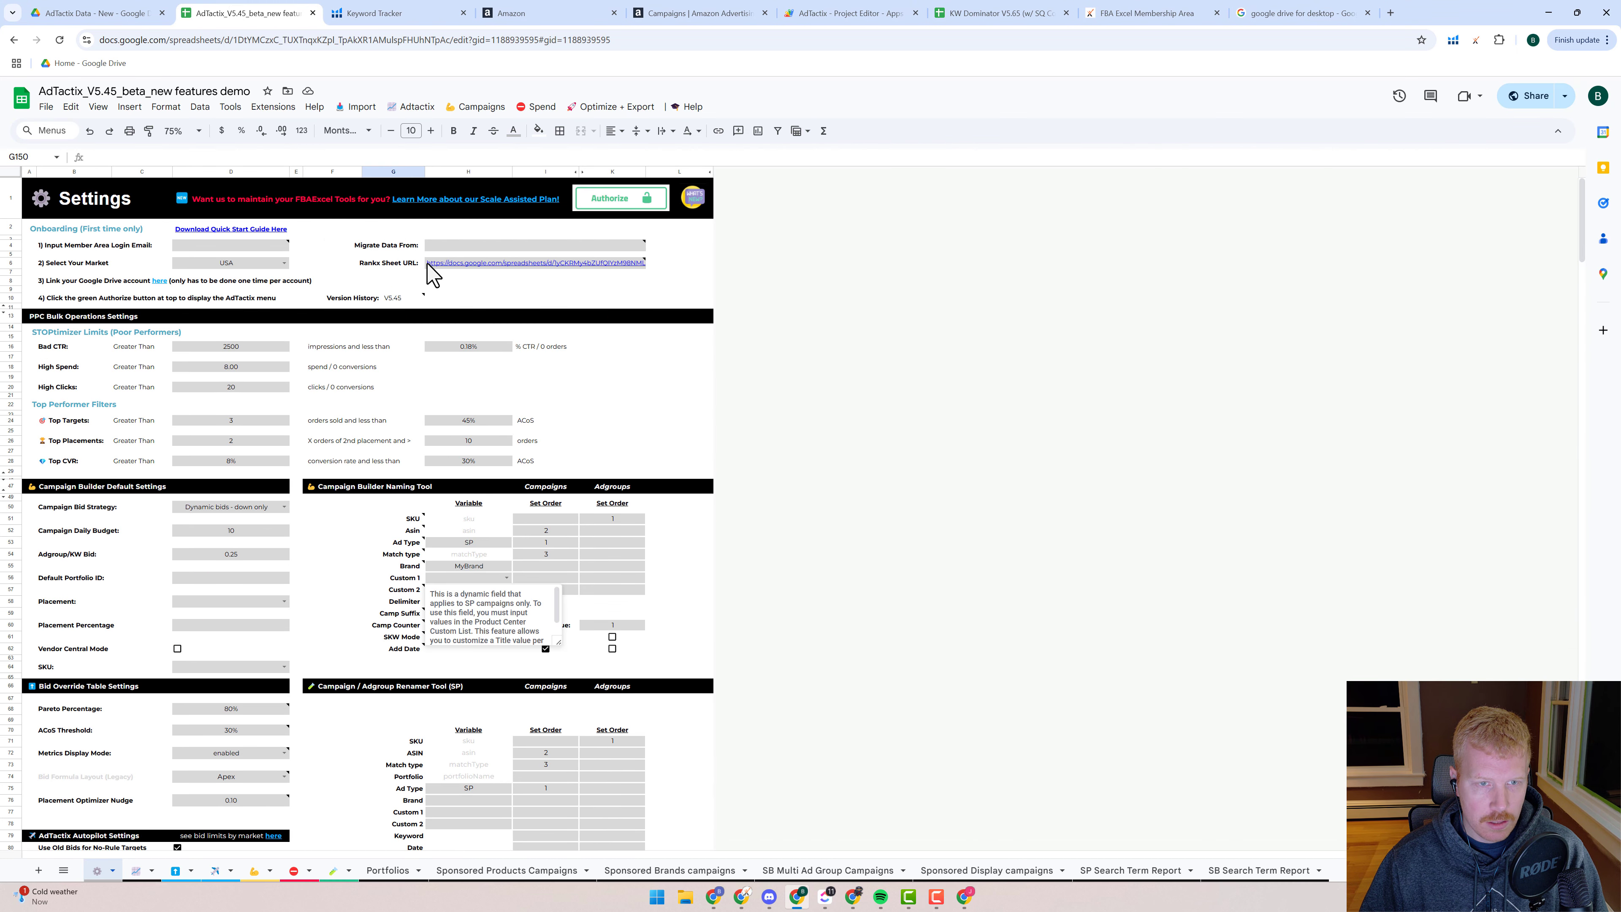
pyautogui.moveTo(469, 278)
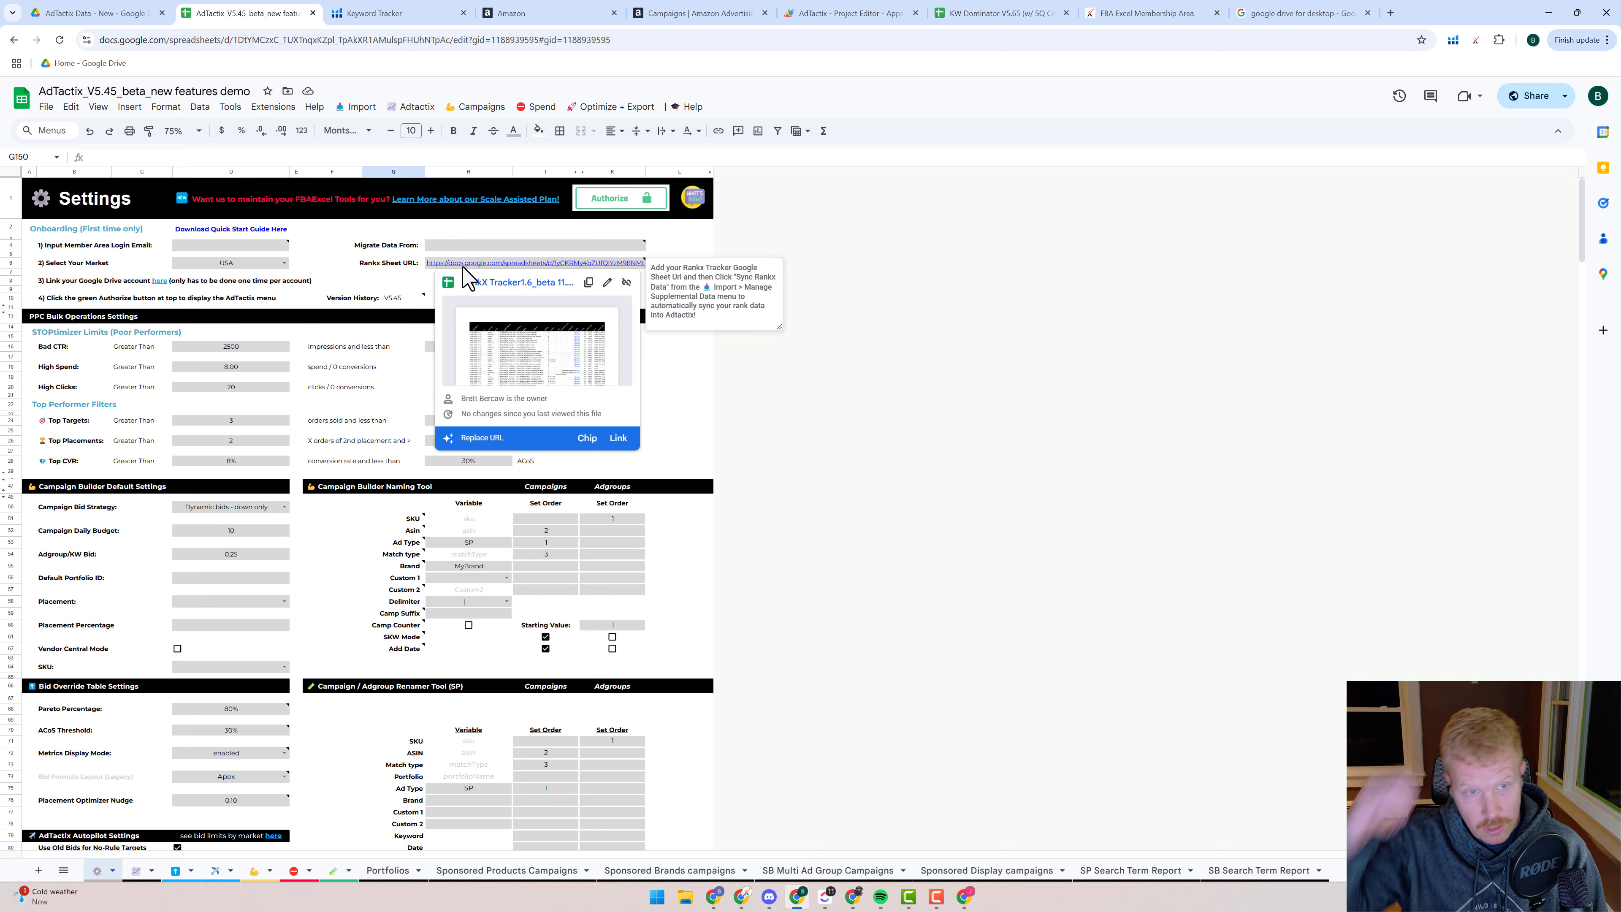
pyautogui.click(371, 273)
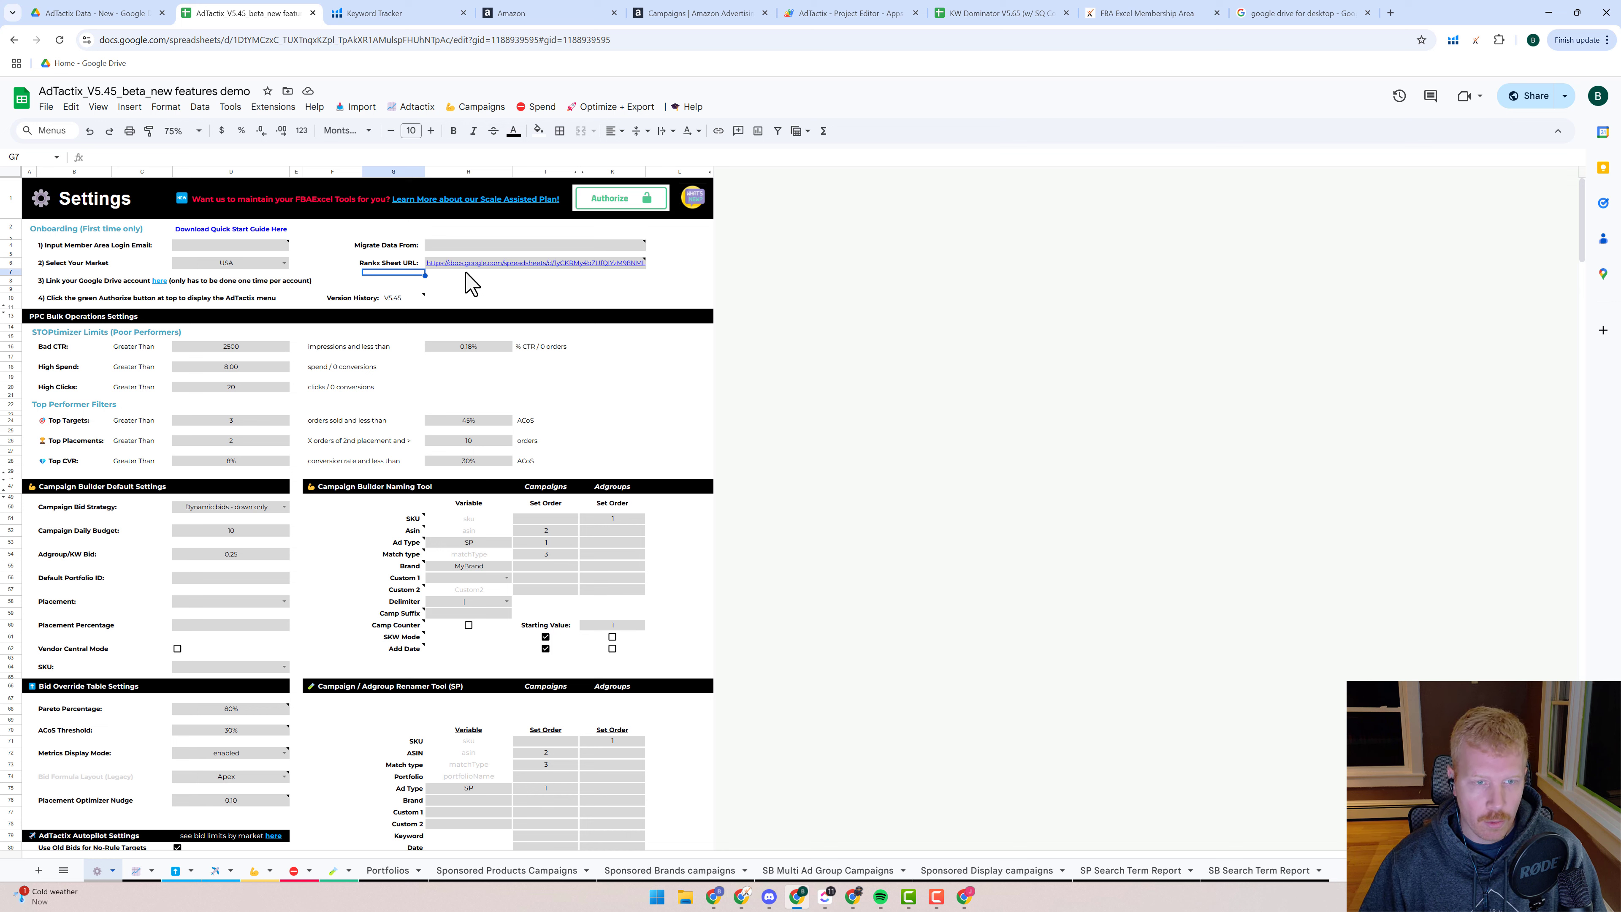
pyautogui.moveTo(426, 278)
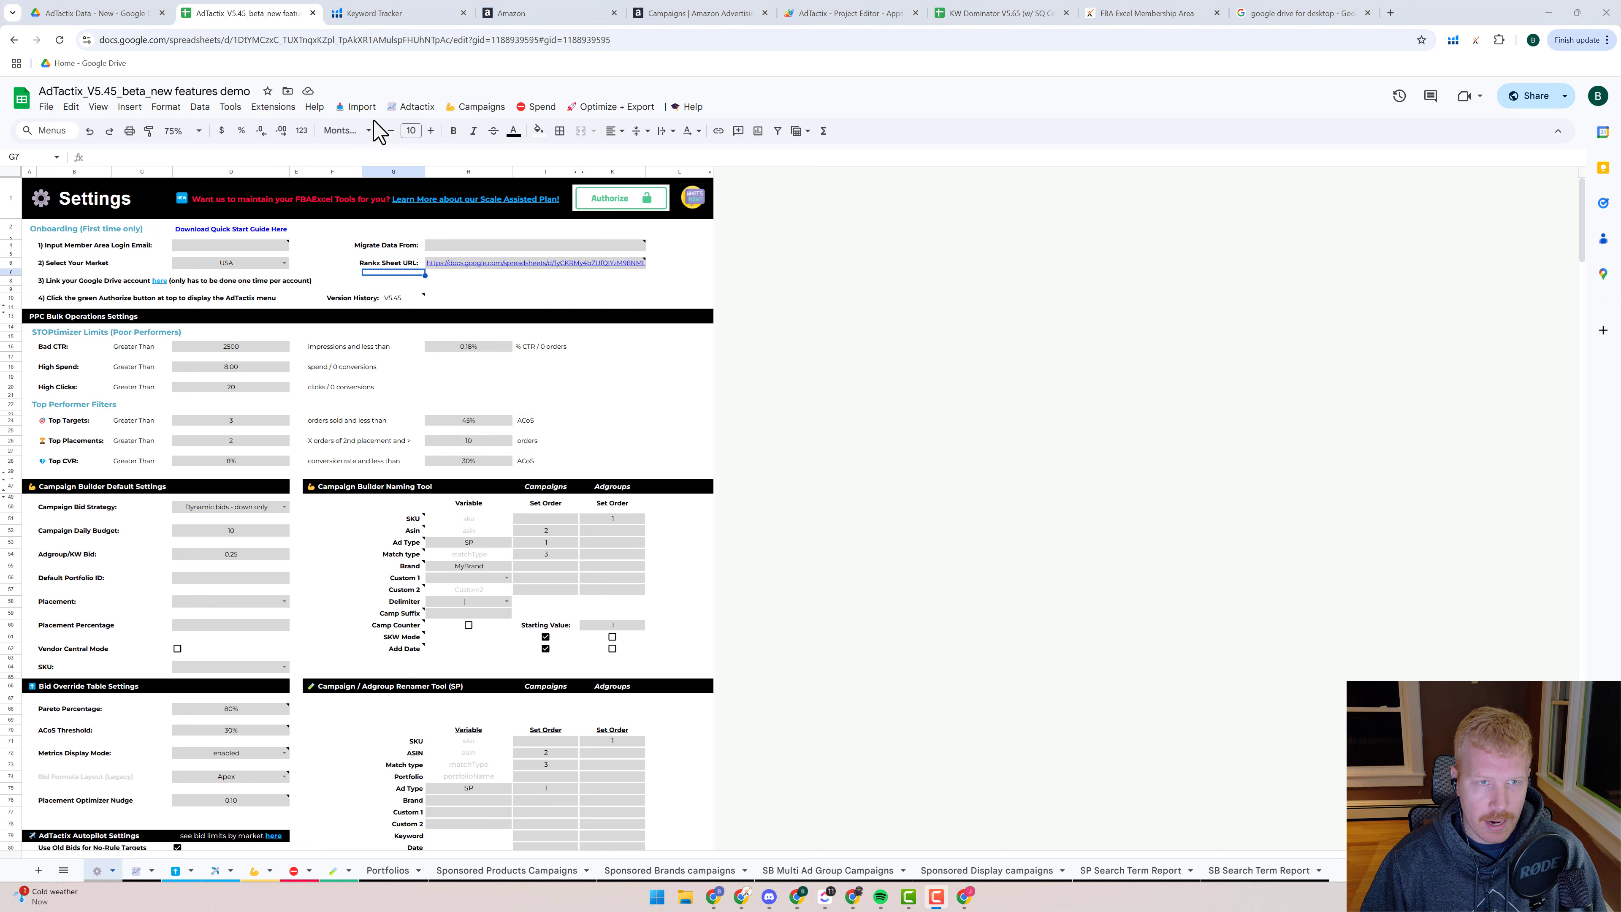
# - Examine the AdTactix Manage Supplemental Data commands, including Import Supplemental Data and Sync RankX Data
pyautogui.click(359, 107)
pyautogui.moveTo(466, 169)
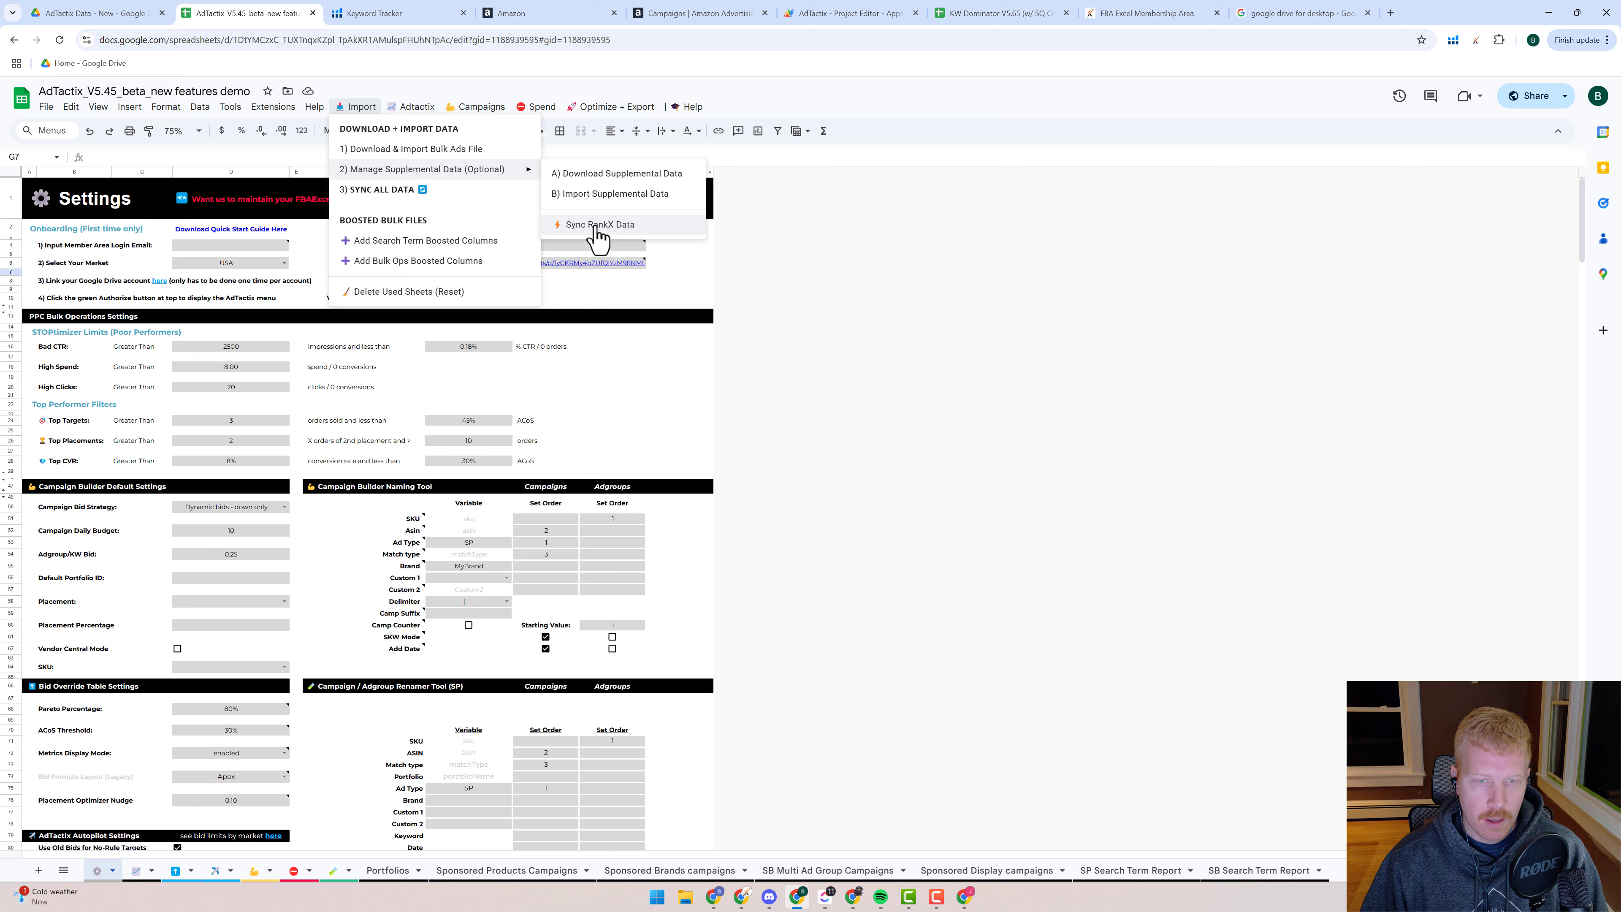
pyautogui.click(590, 299)
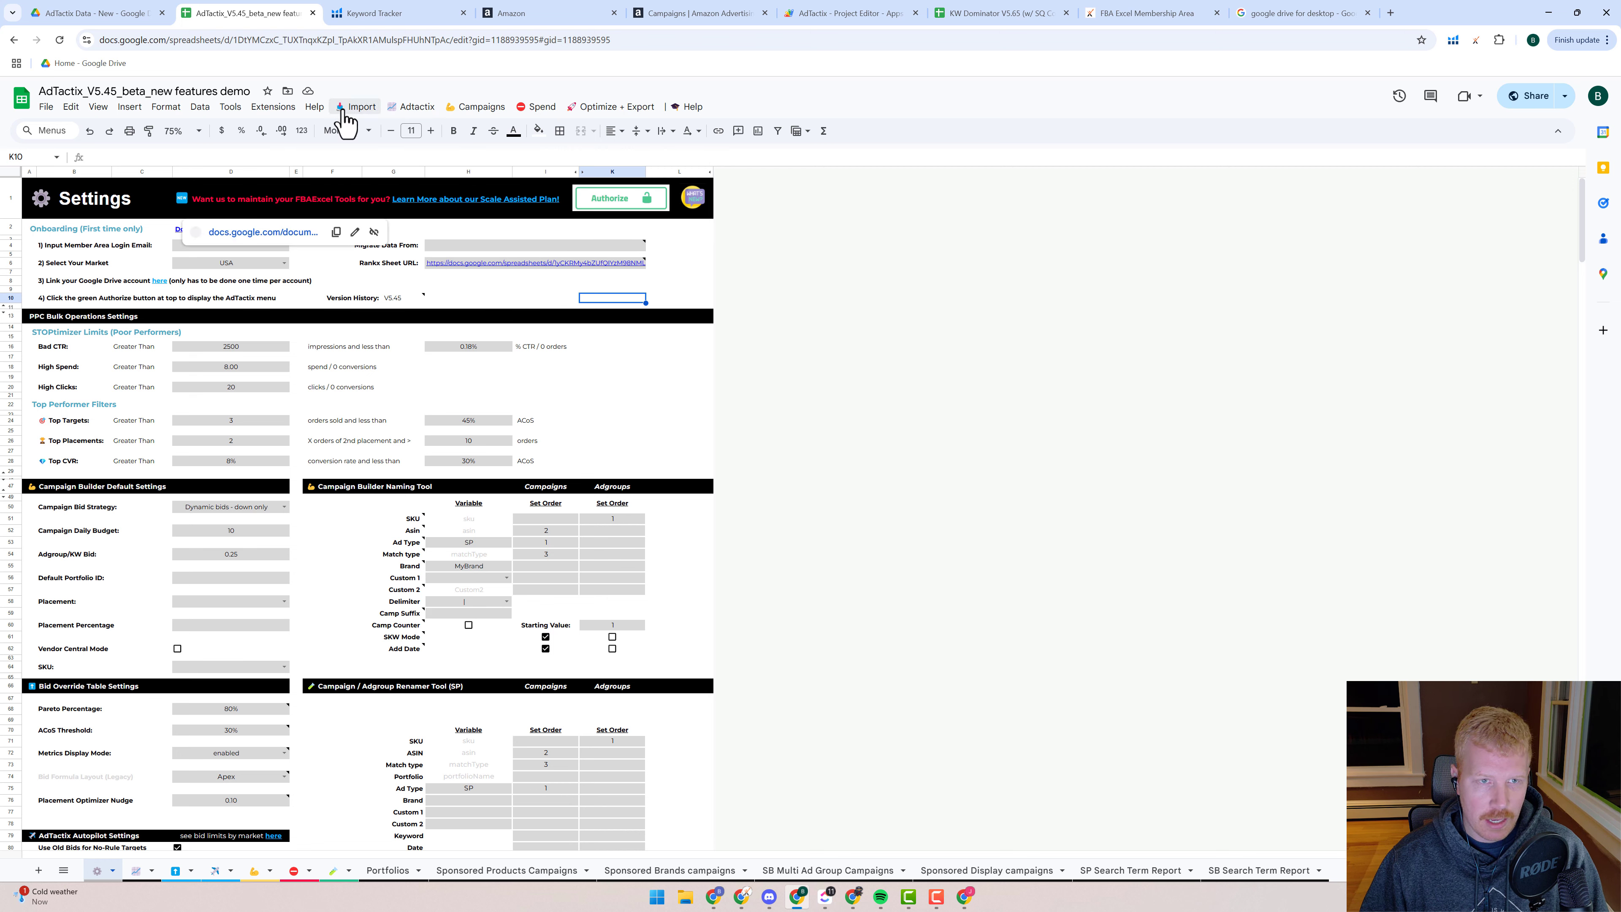
pyautogui.click(355, 107)
pyautogui.moveTo(413, 178)
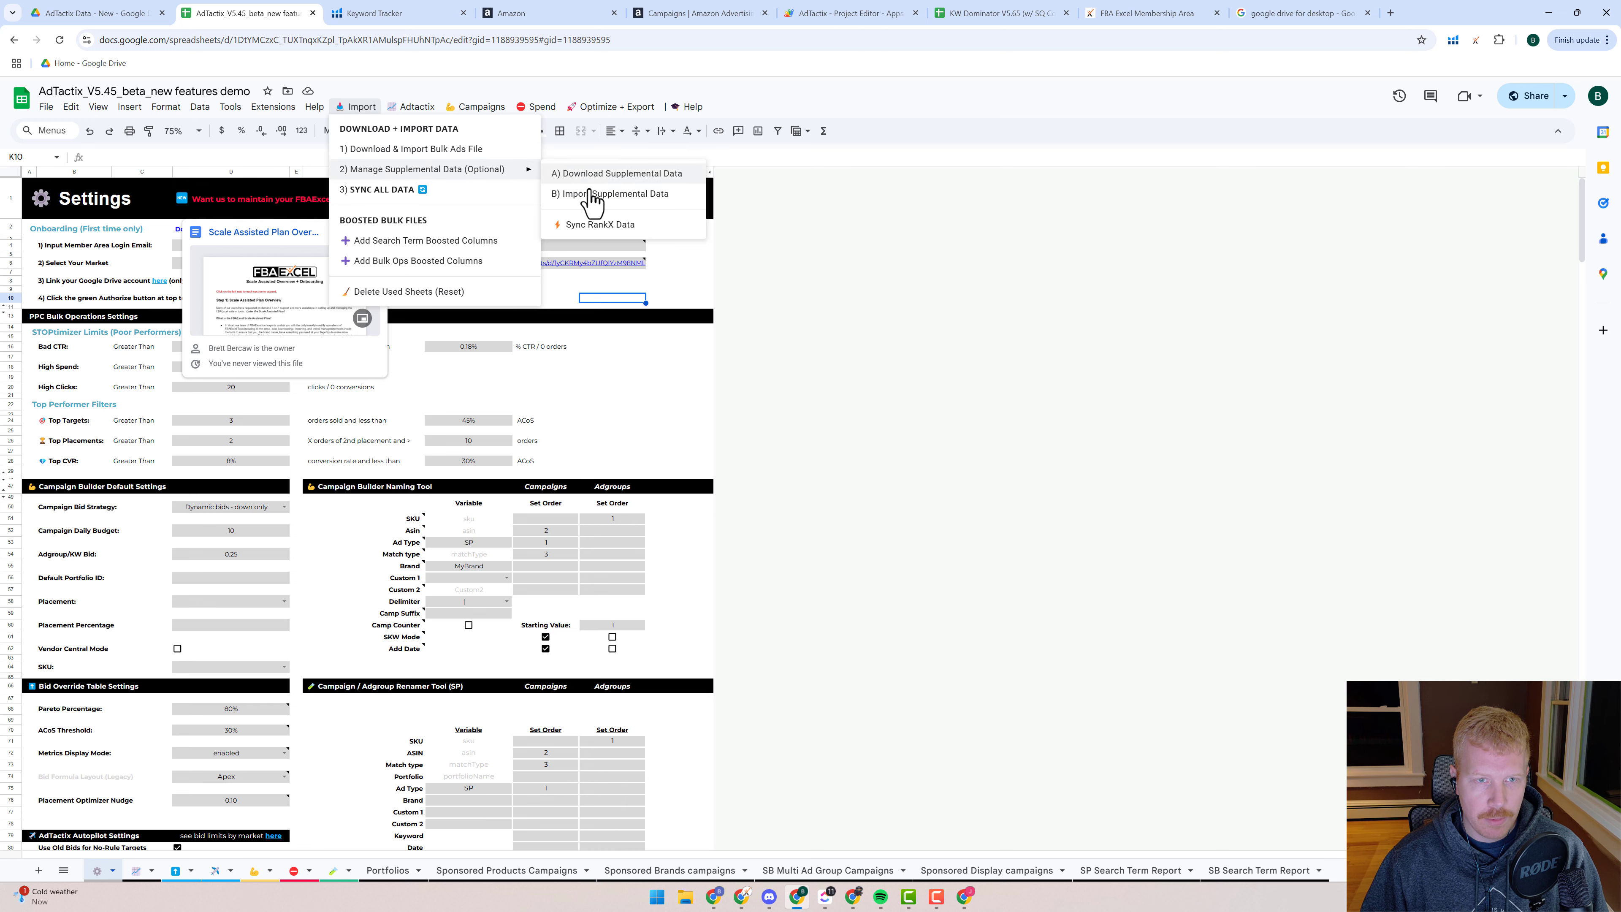
pyautogui.click(561, 291)
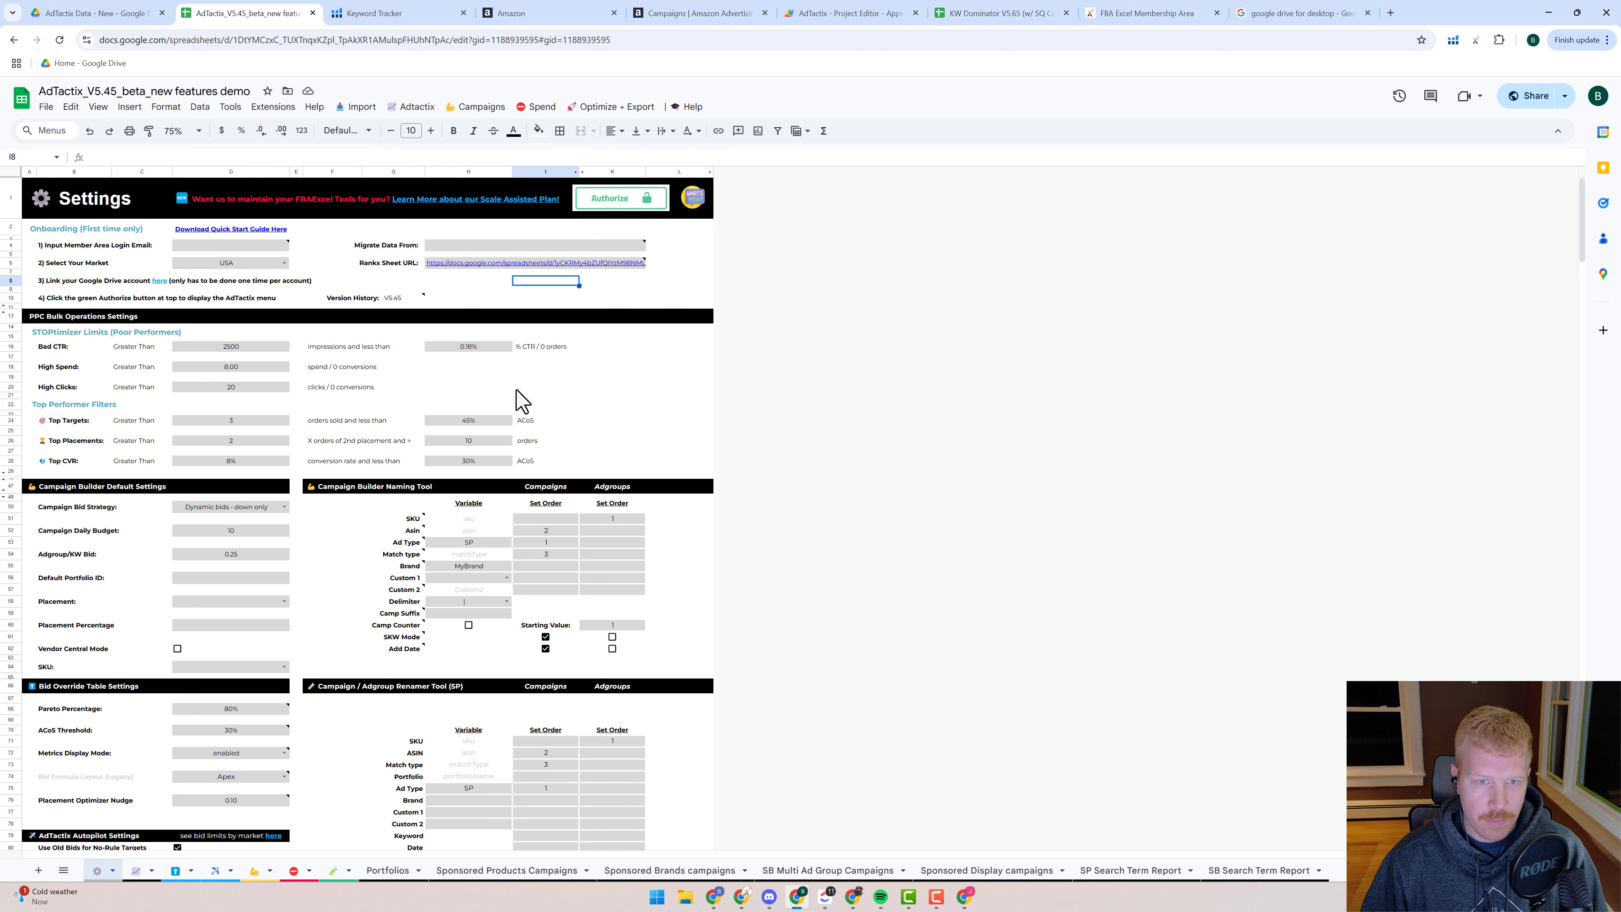
# - Check the H10 Rank Files filename code in the Supplemental Reports Hub and the note on the Ranks Sheet URL
pyautogui.scroll(-8, 330, 511)
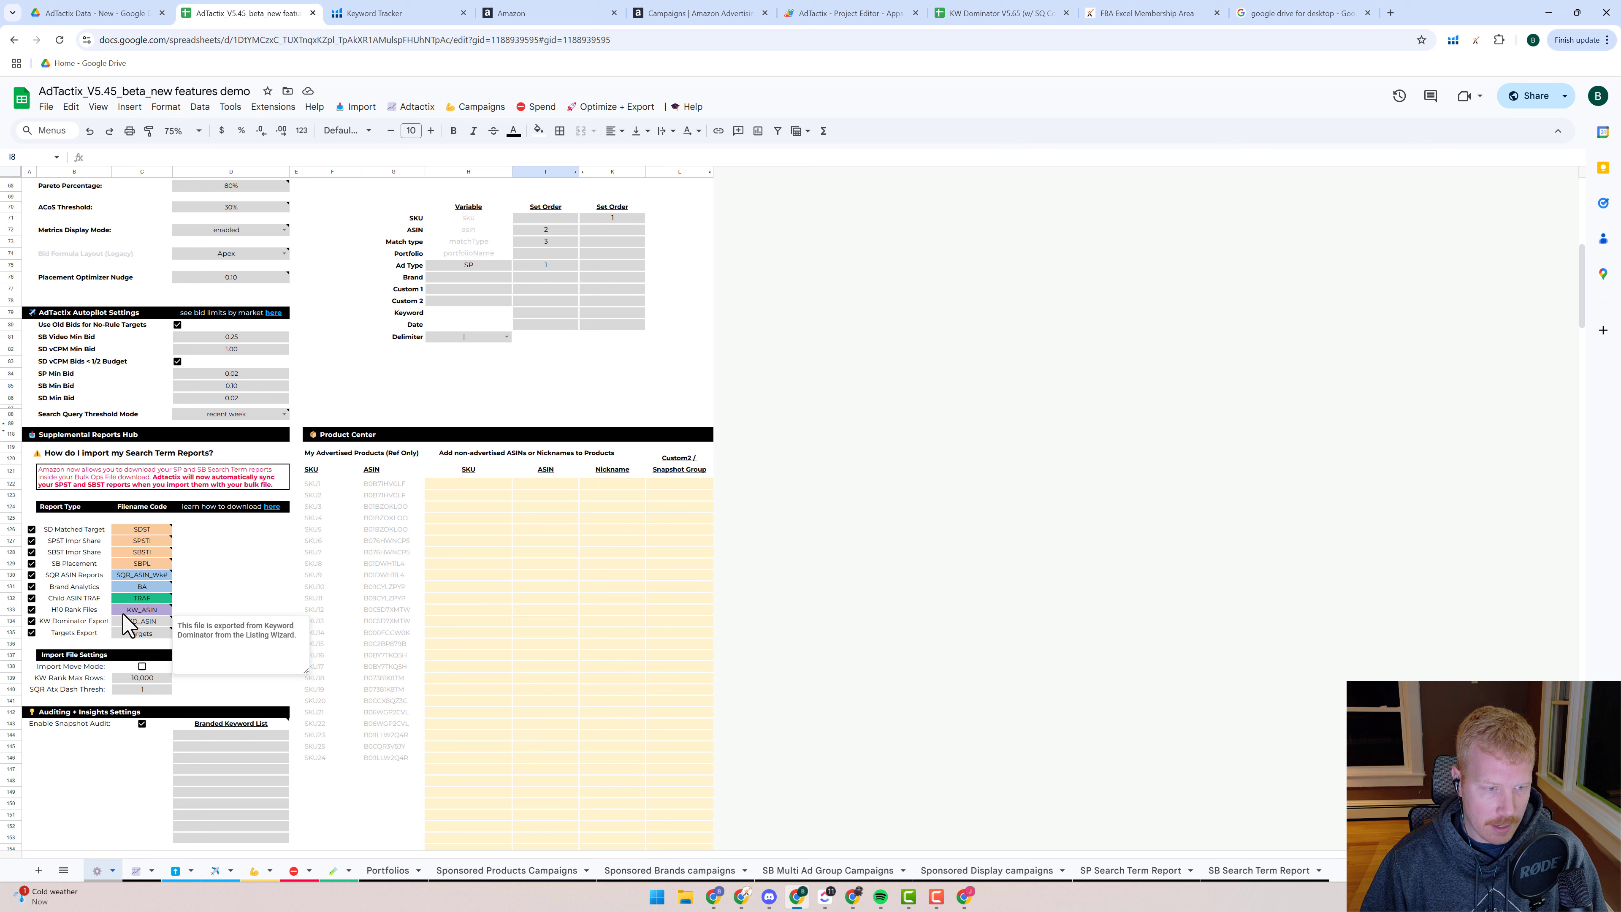
pyautogui.click(140, 612)
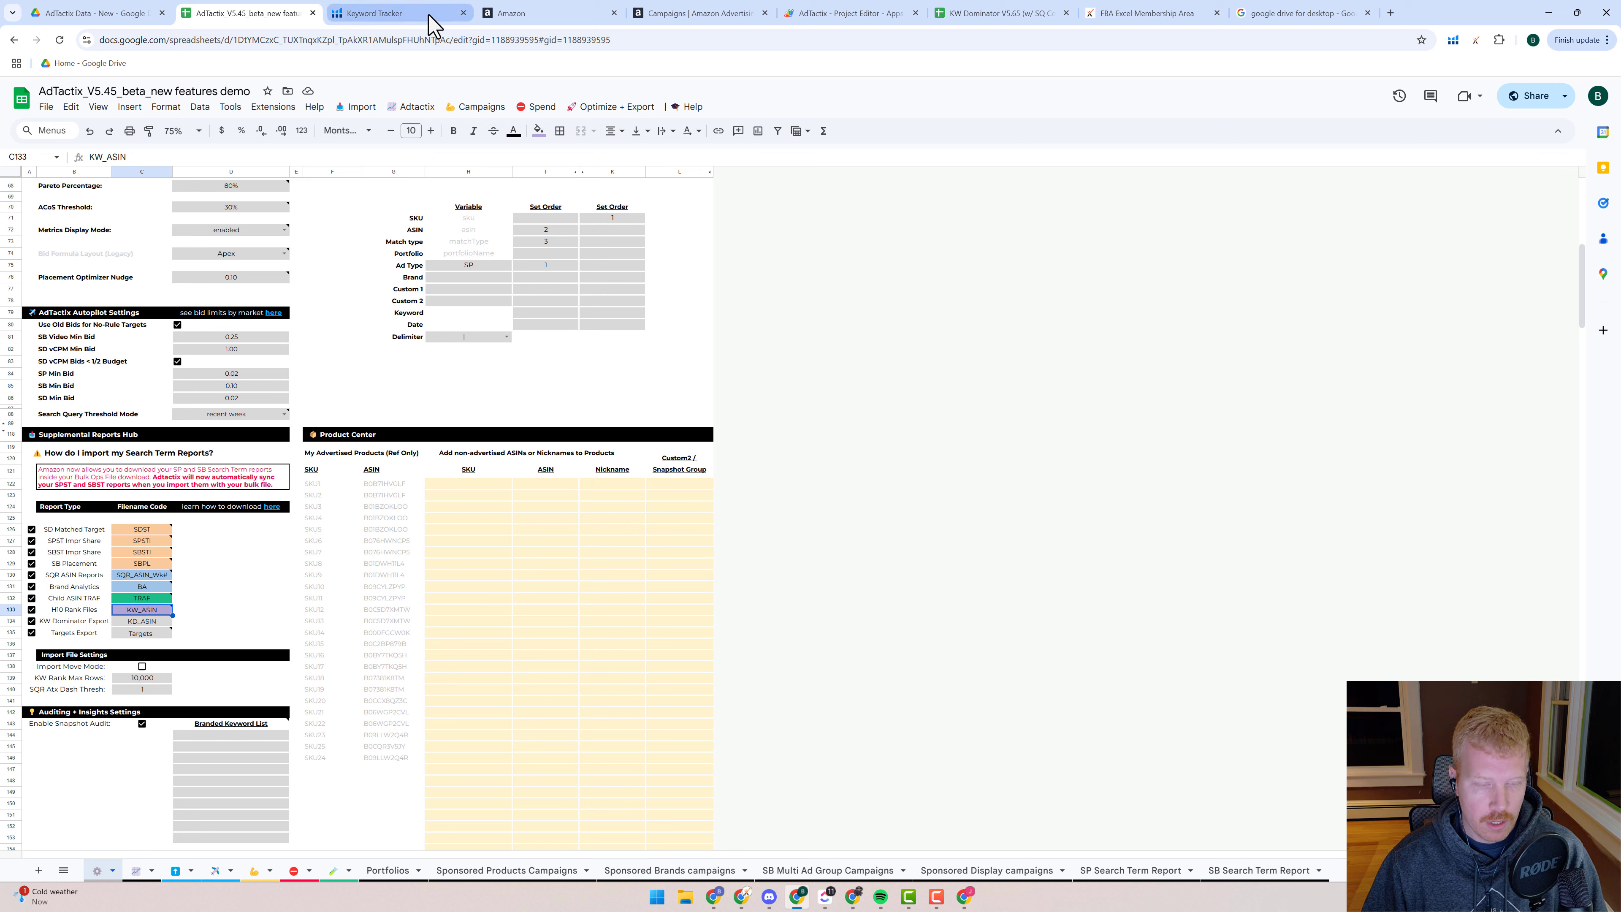
pyautogui.moveTo(432, 26)
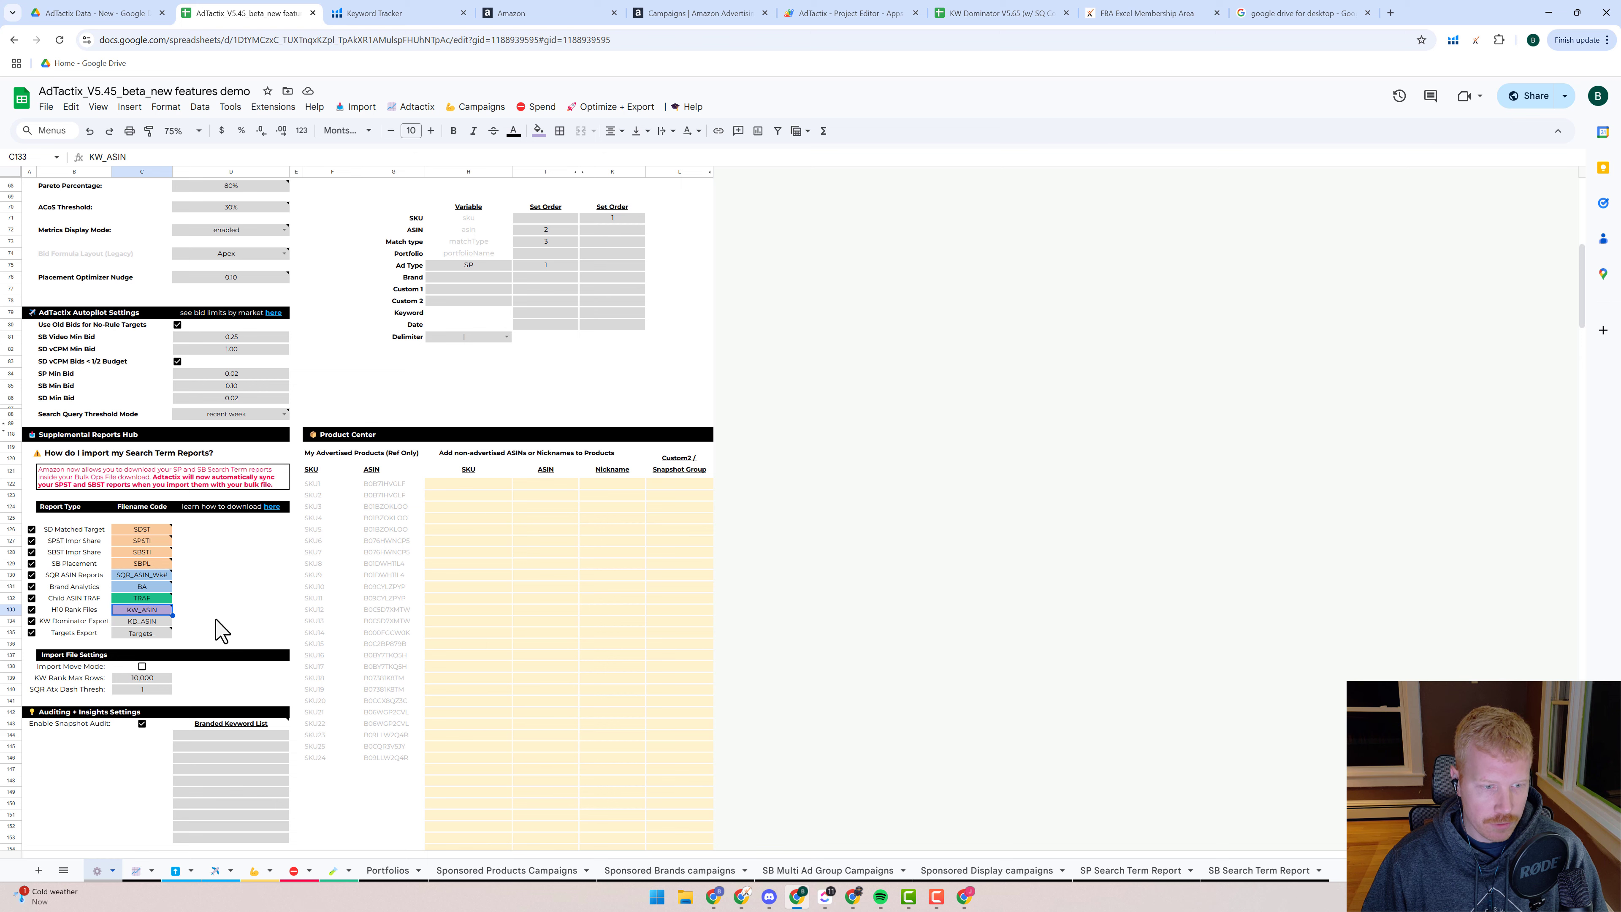
pyautogui.scroll(10, 325, 416)
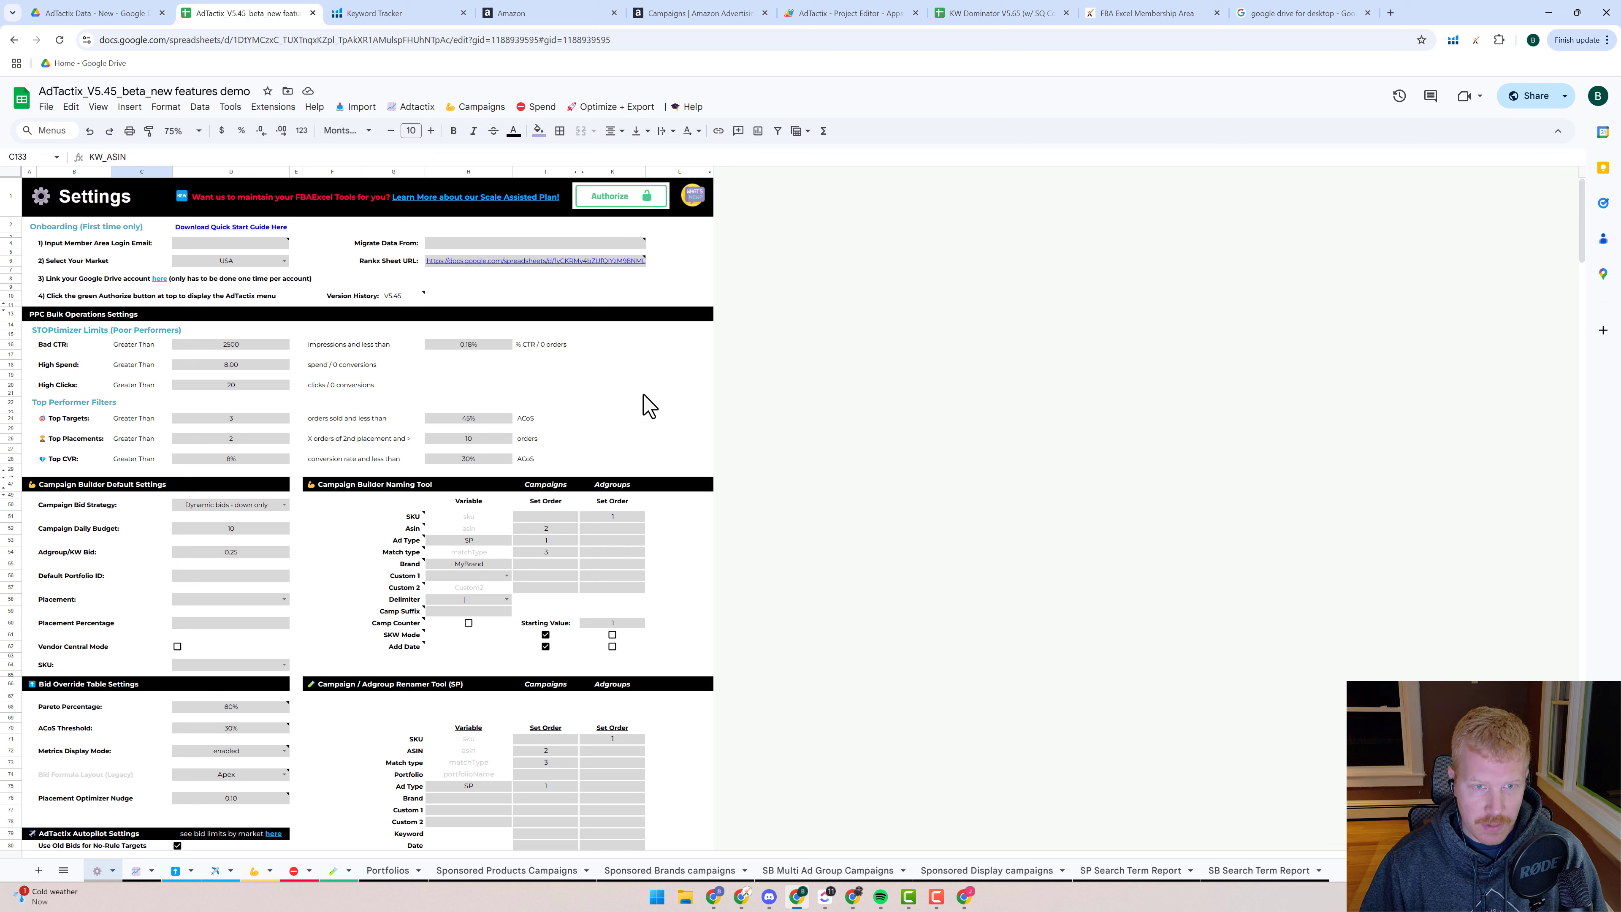
pyautogui.moveTo(433, 263)
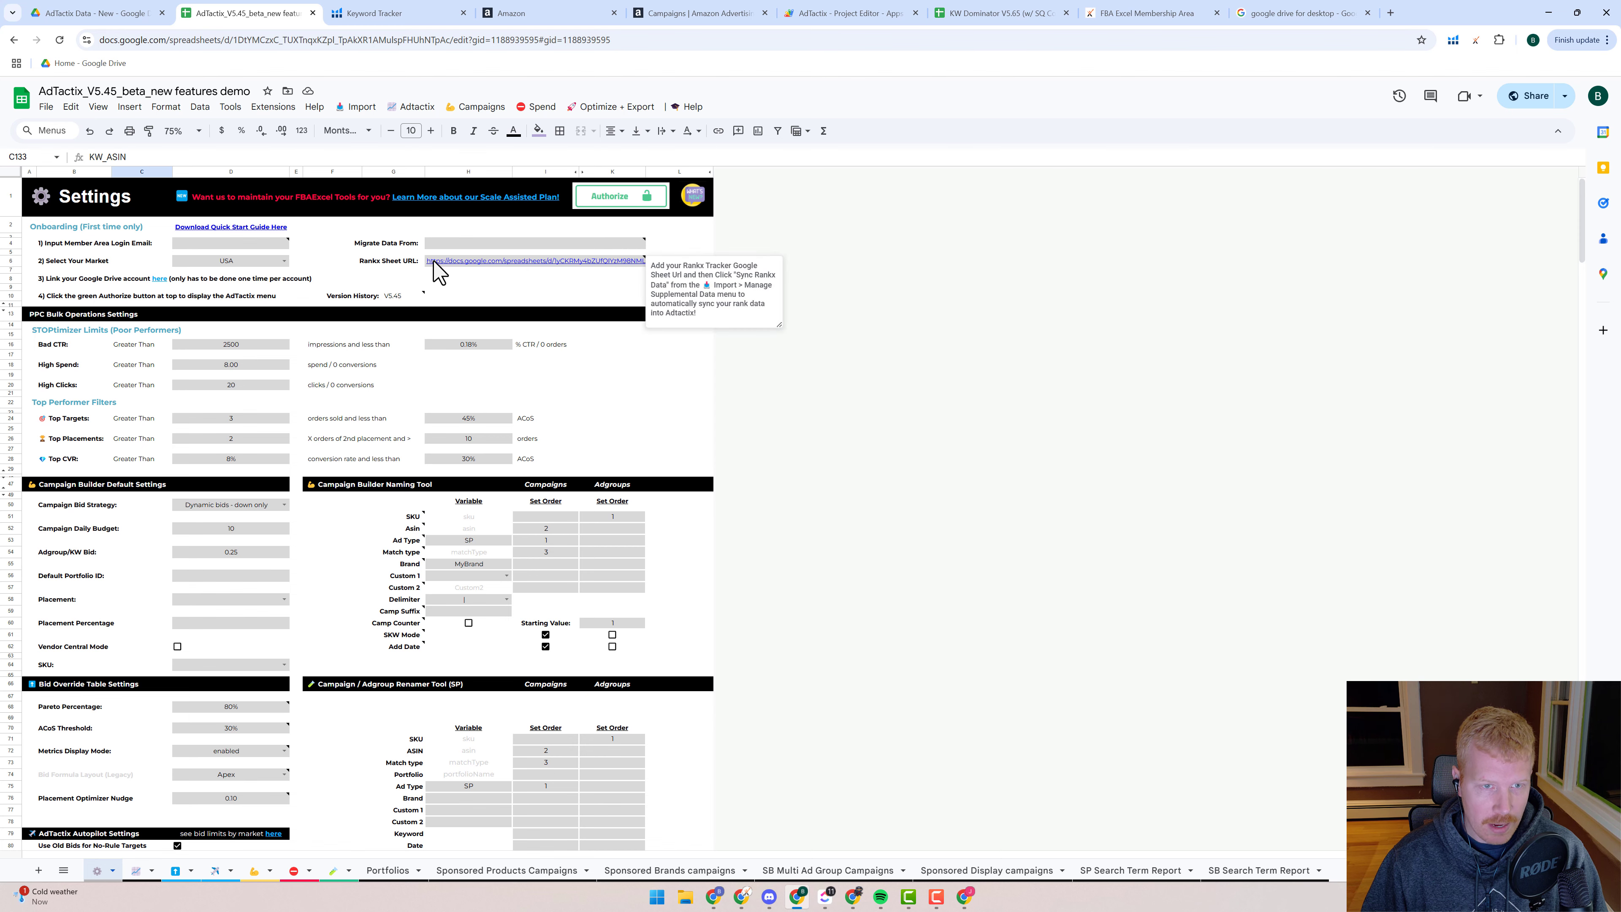
pyautogui.scroll(-10, 236, 578)
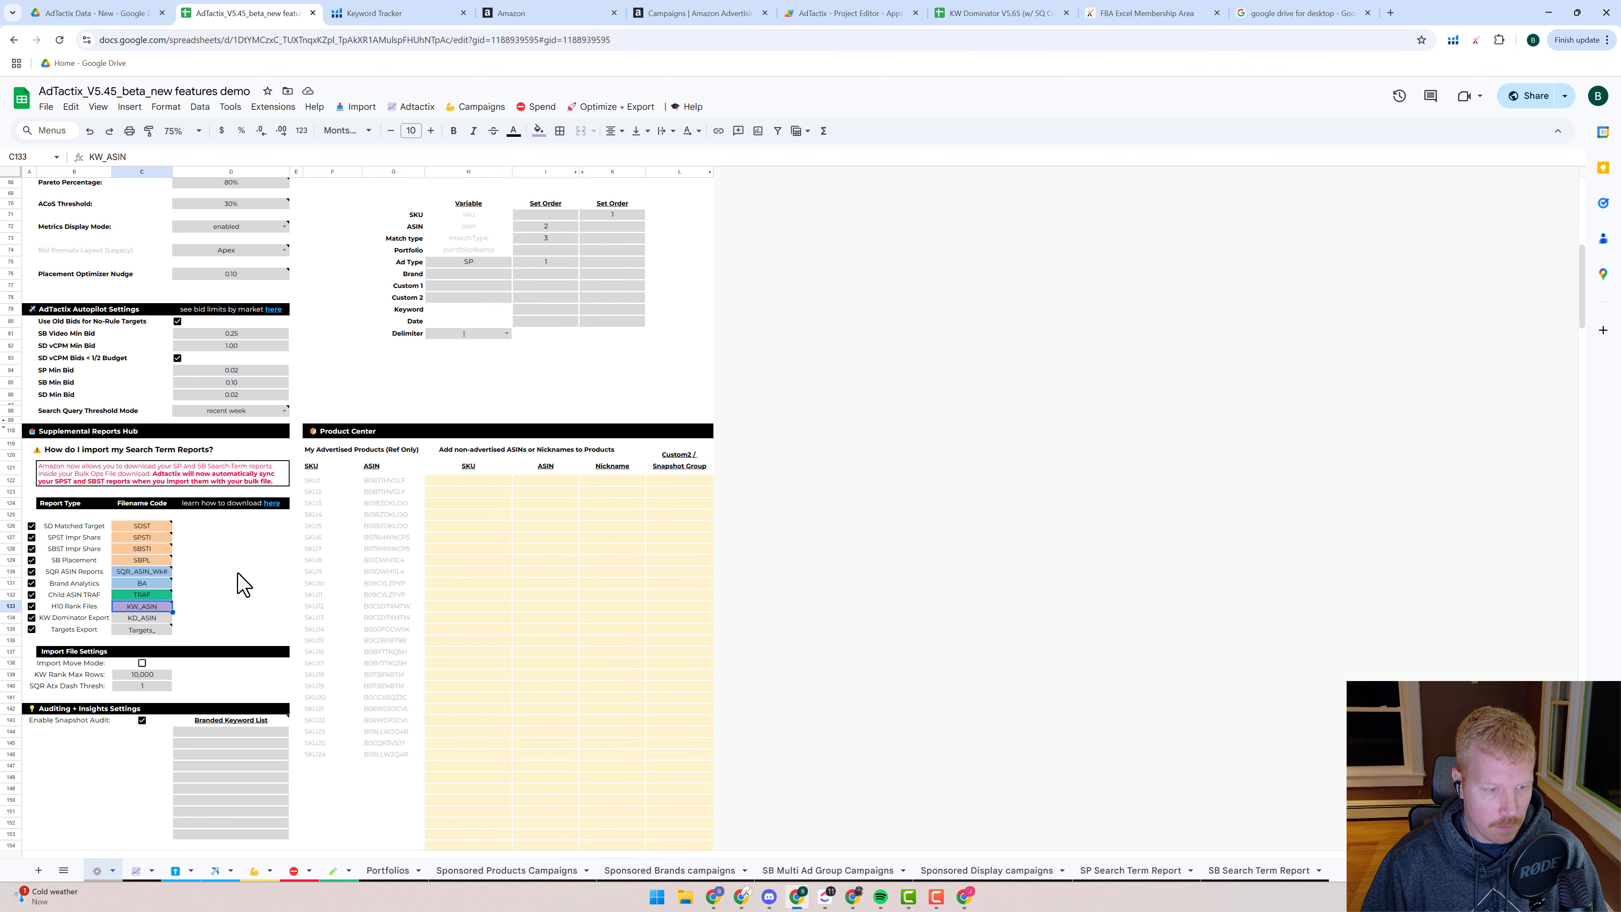
# - Switch to the Helium 10 Keyword Tracker and open the History export for the black Amazon Basics yoga mat, B01LP0U5X0
pyautogui.click(391, 14)
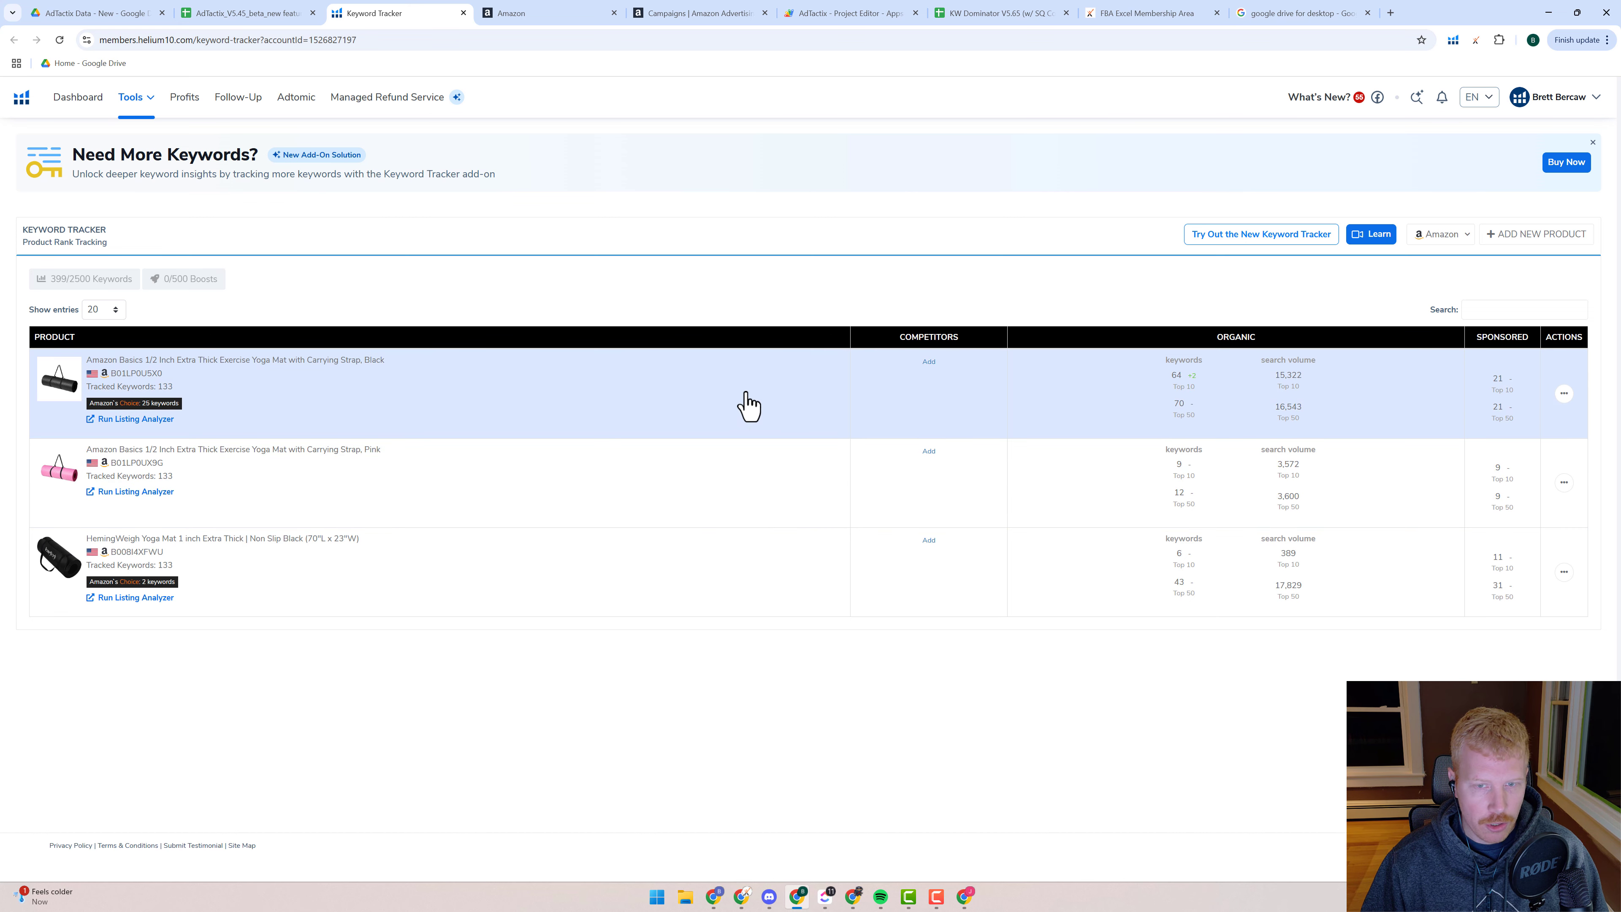
pyautogui.click(747, 392)
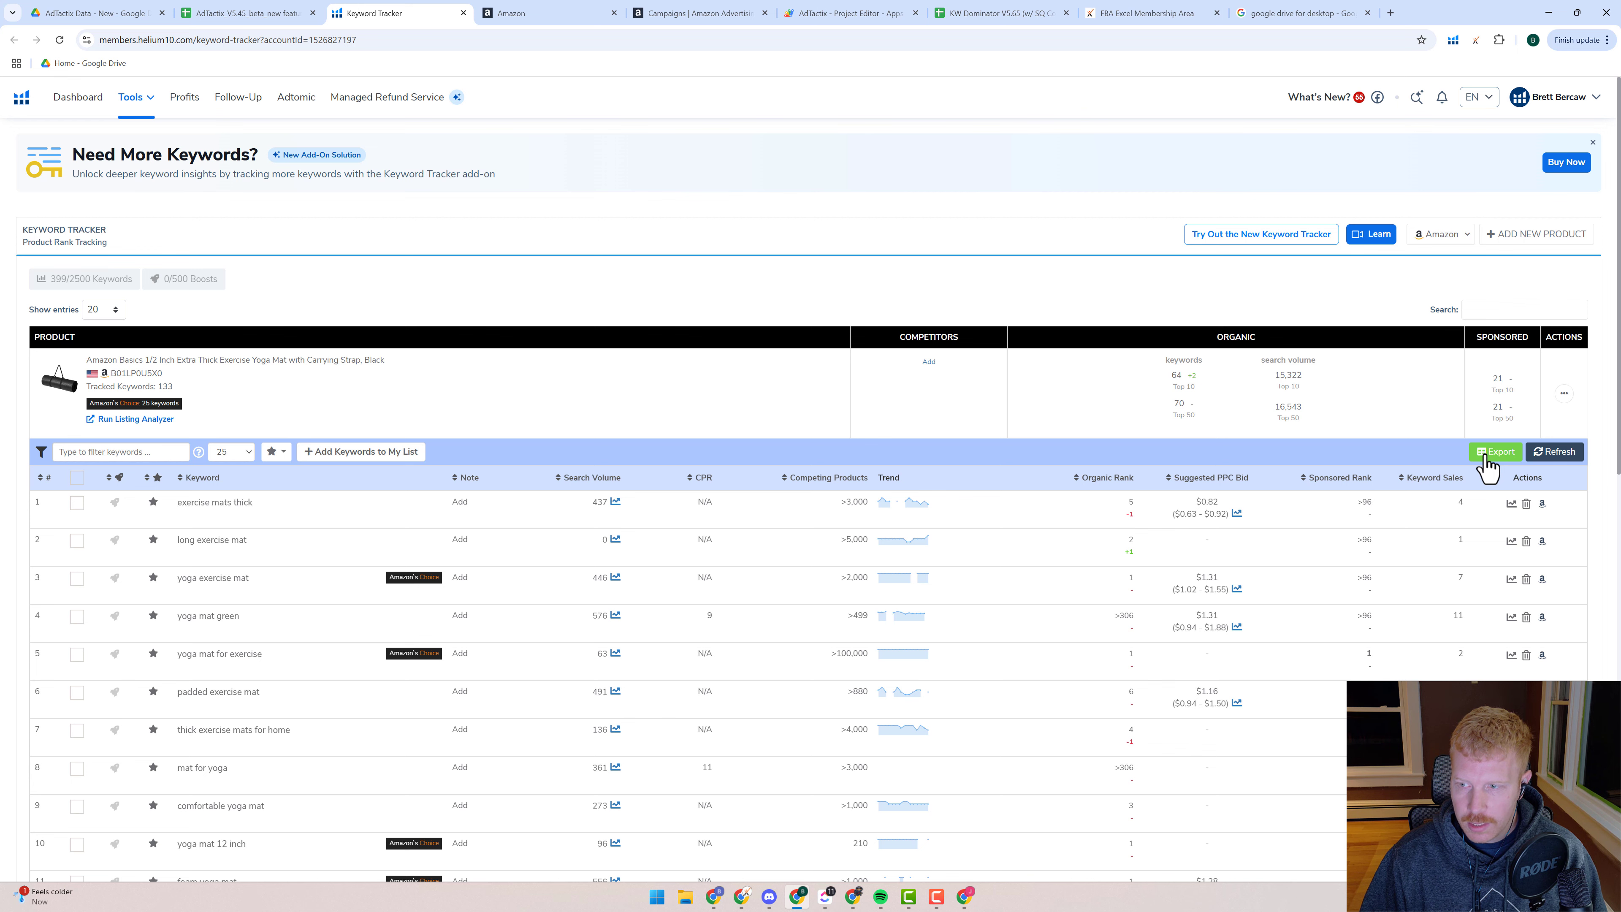
pyautogui.click(1487, 455)
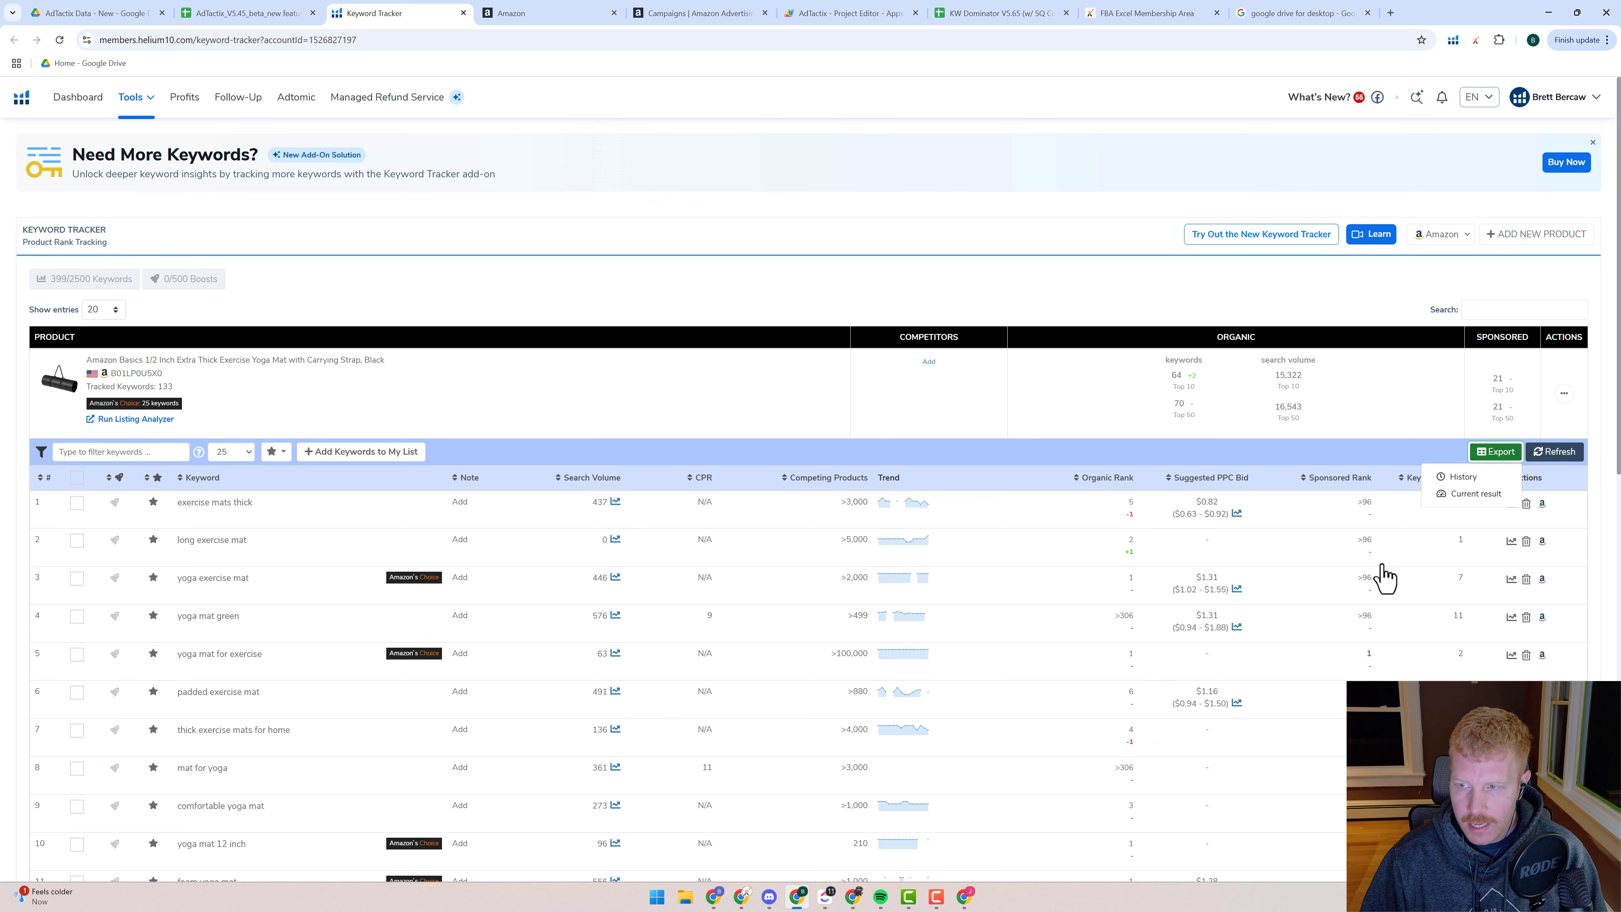
pyautogui.click(1461, 478)
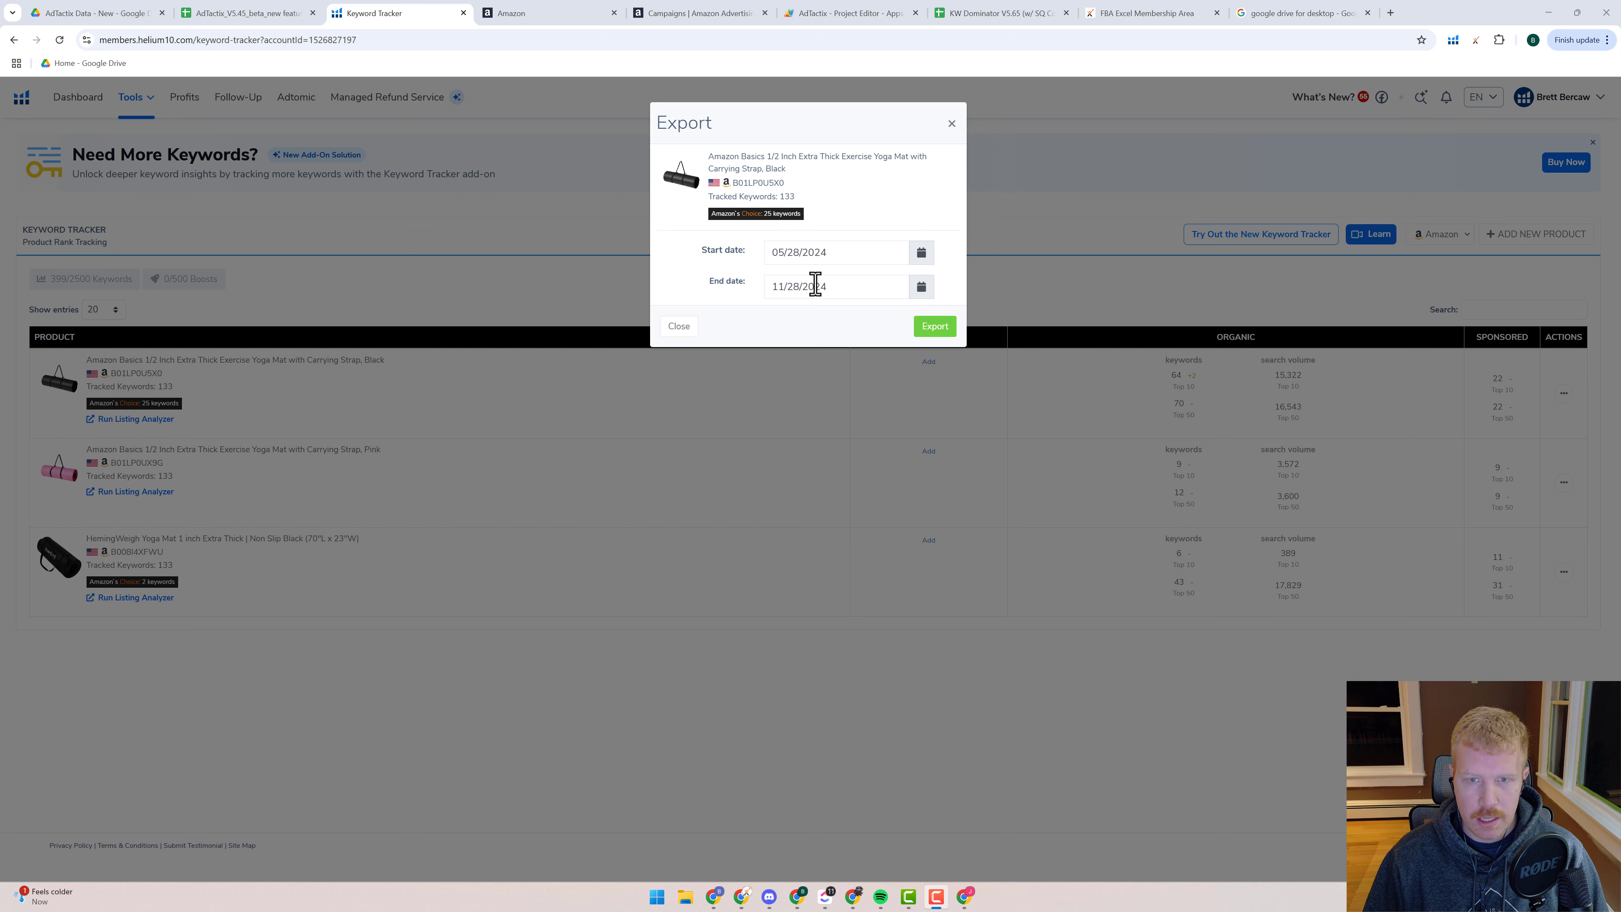
# - Set the history export's start date to 10/28/2024 and run the export
pyautogui.click(921, 253)
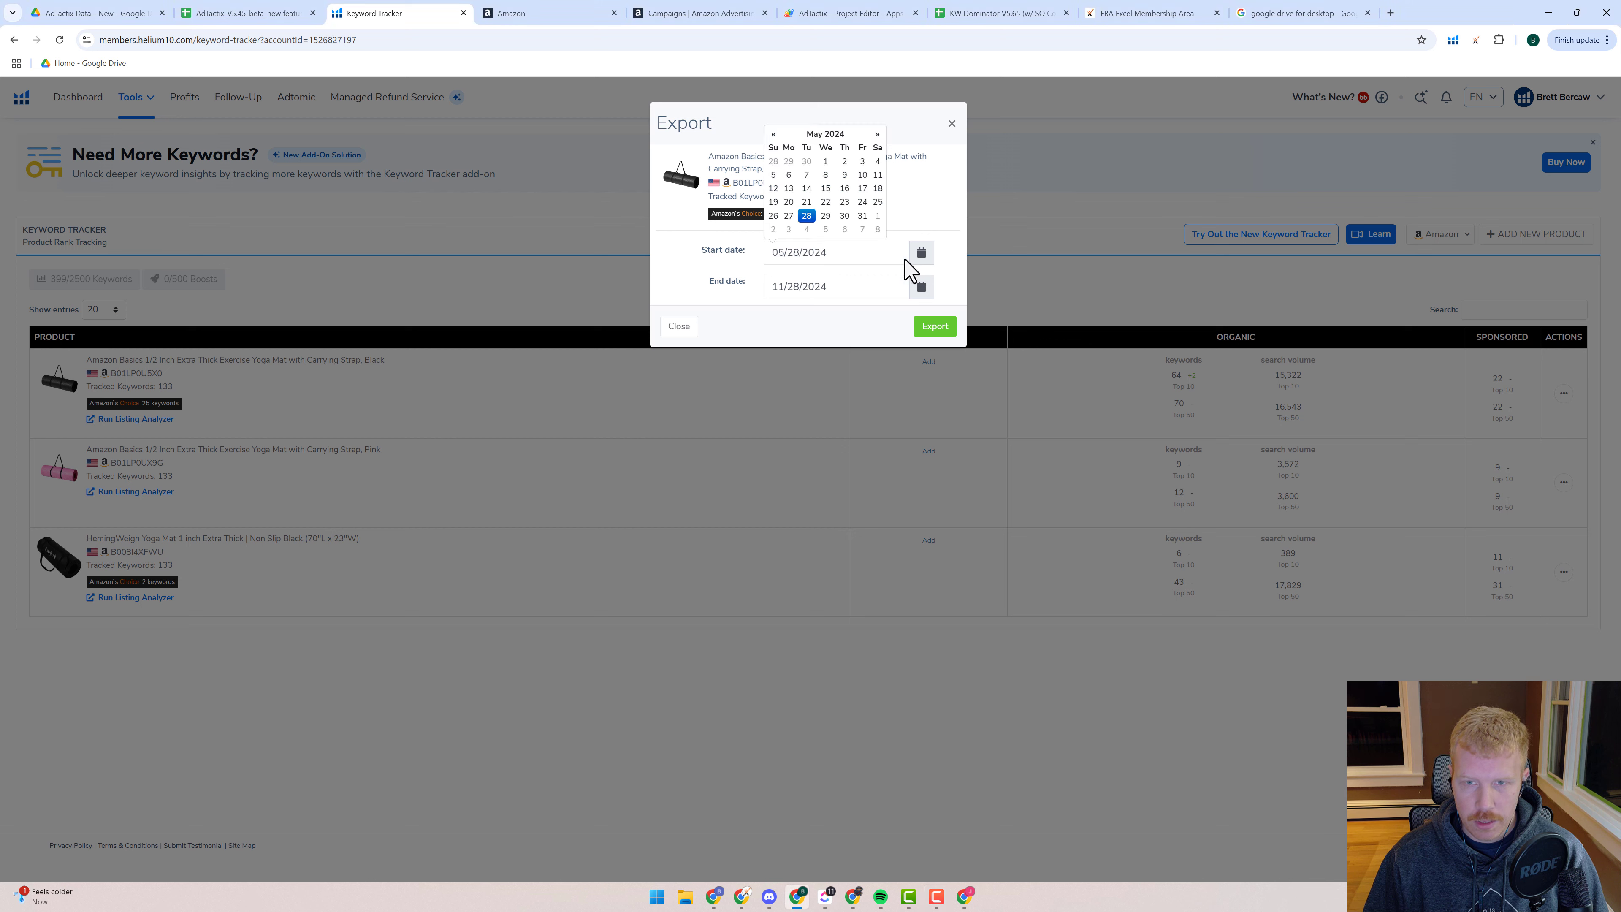
pyautogui.click(878, 135)
pyautogui.click(877, 134)
pyautogui.click(878, 135)
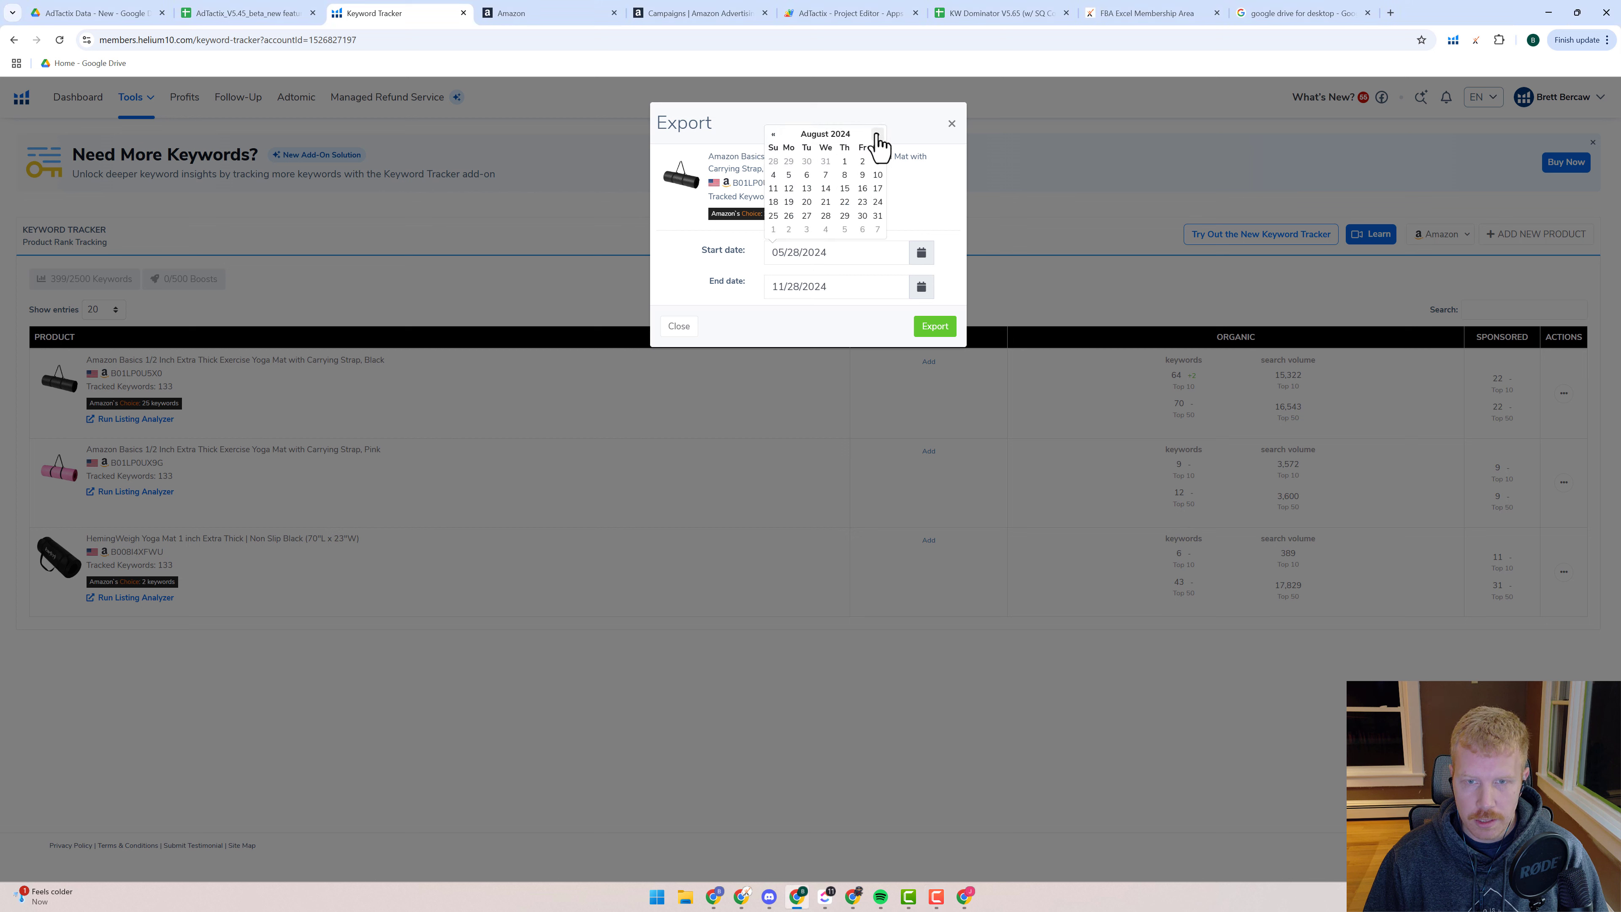
pyautogui.click(878, 134)
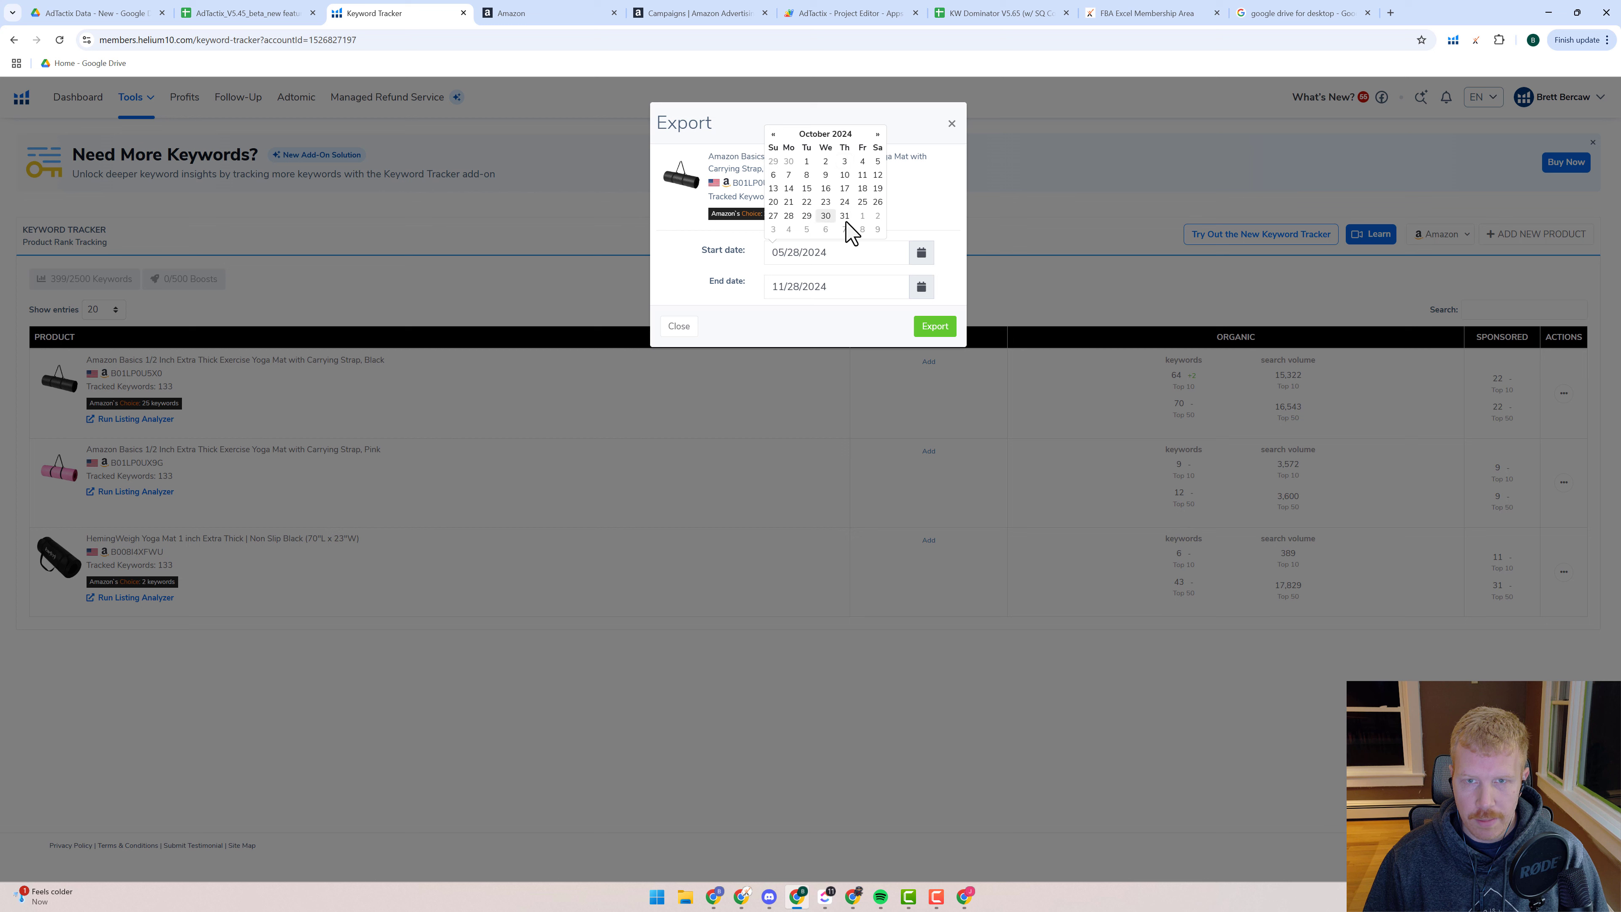
pyautogui.click(789, 217)
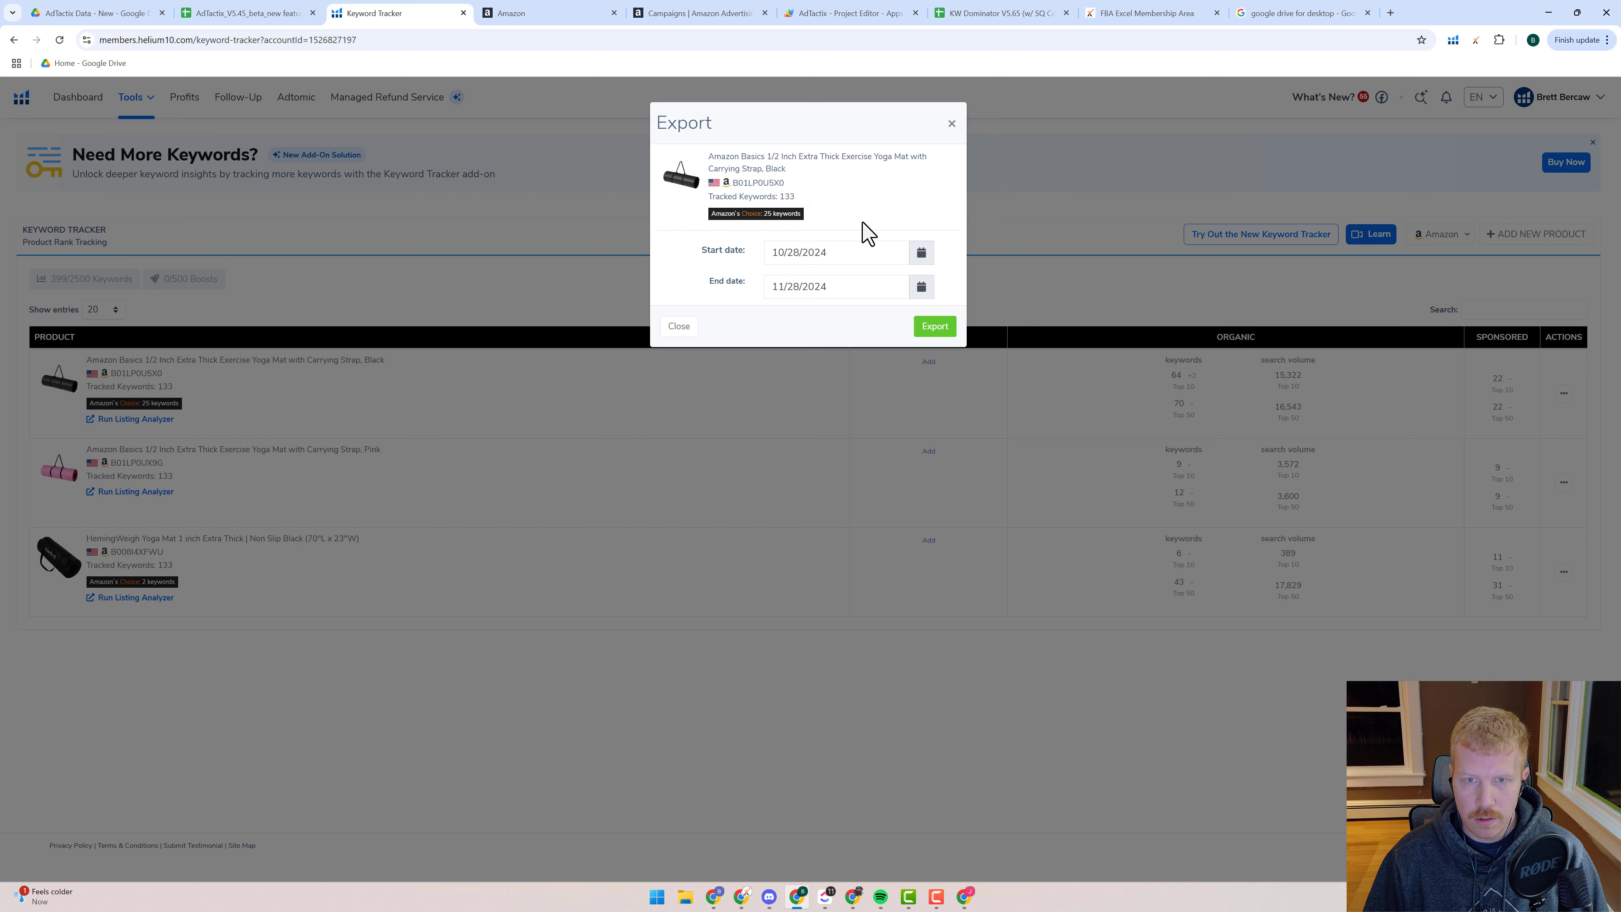
pyautogui.click(934, 326)
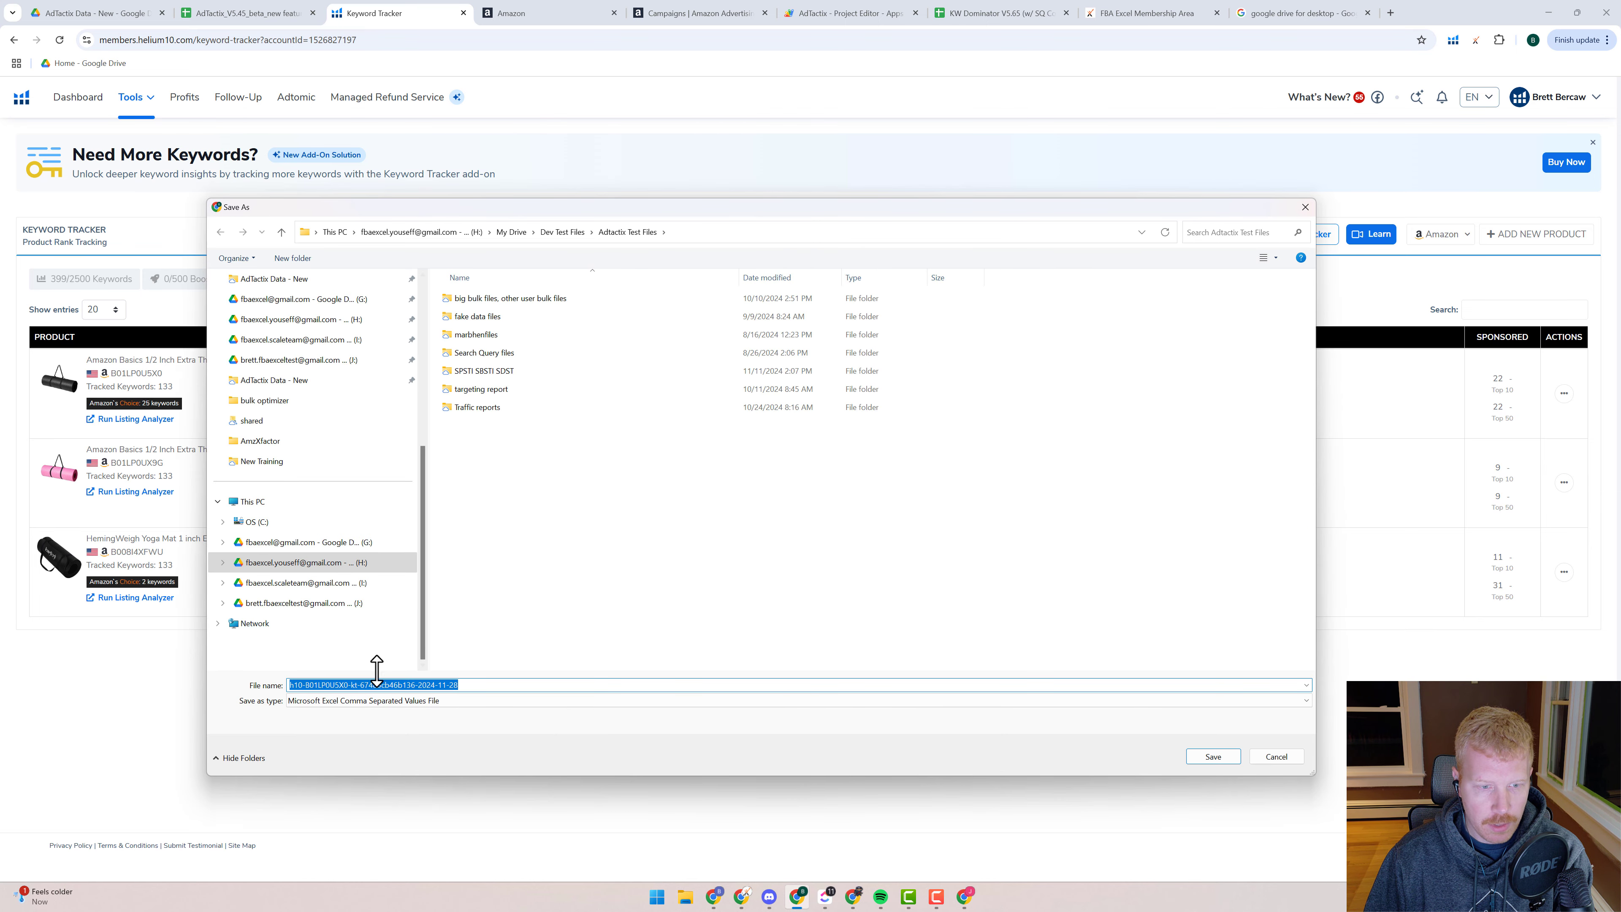
# - Try to save the keyword history CSV in the AdTactix Data - New folder as KW_B01LP0U5X0
pyautogui.click(281, 381)
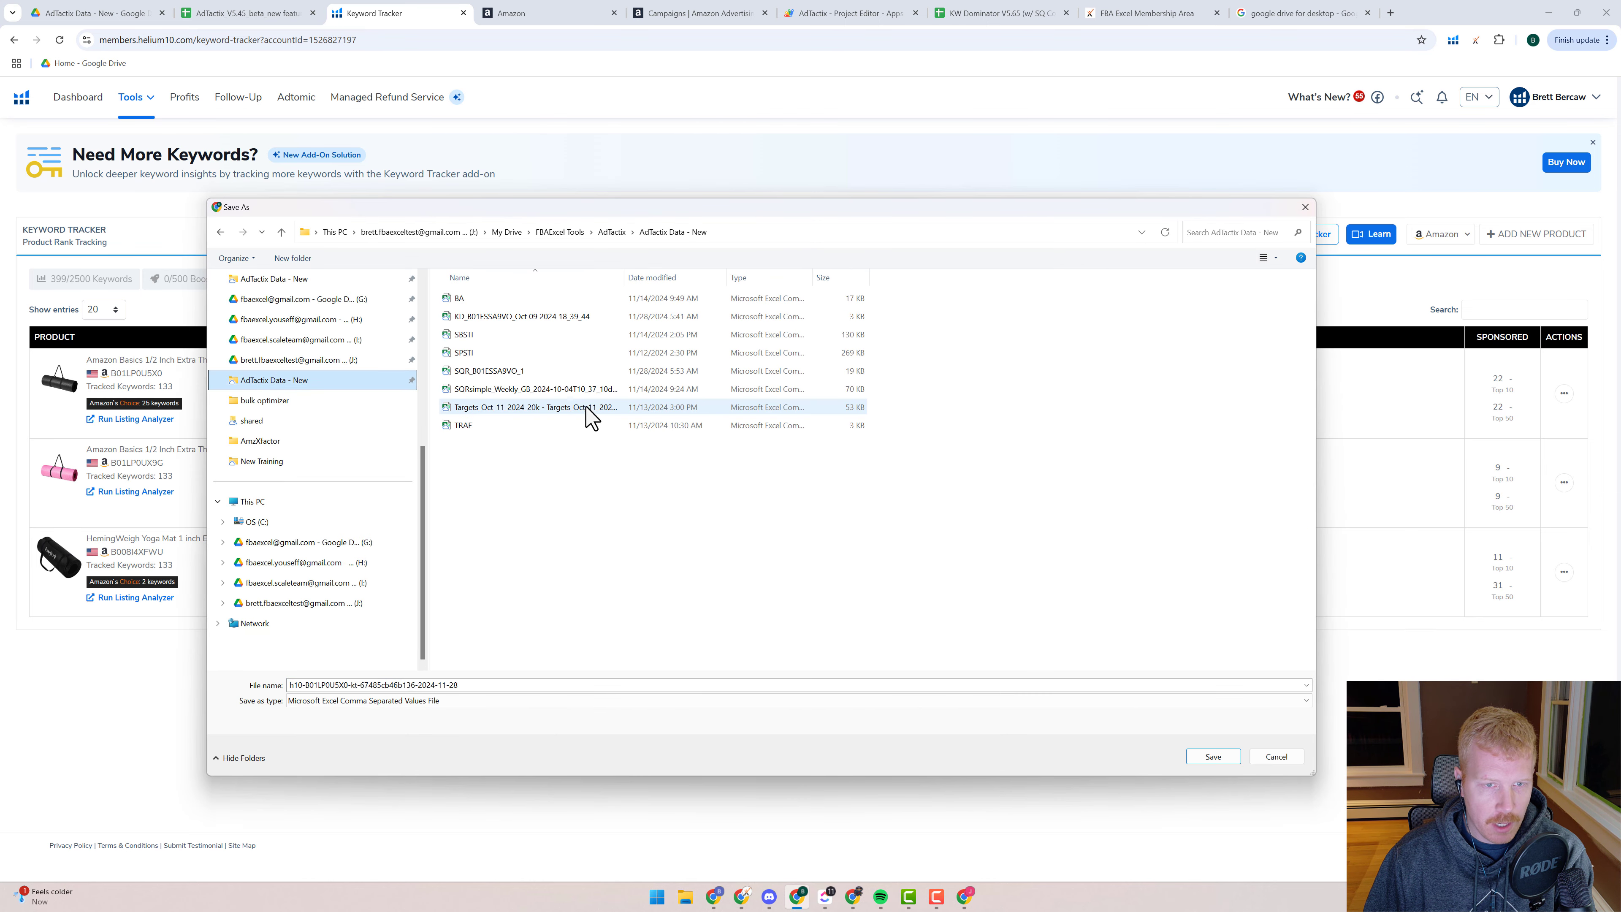
pyautogui.write('KW')
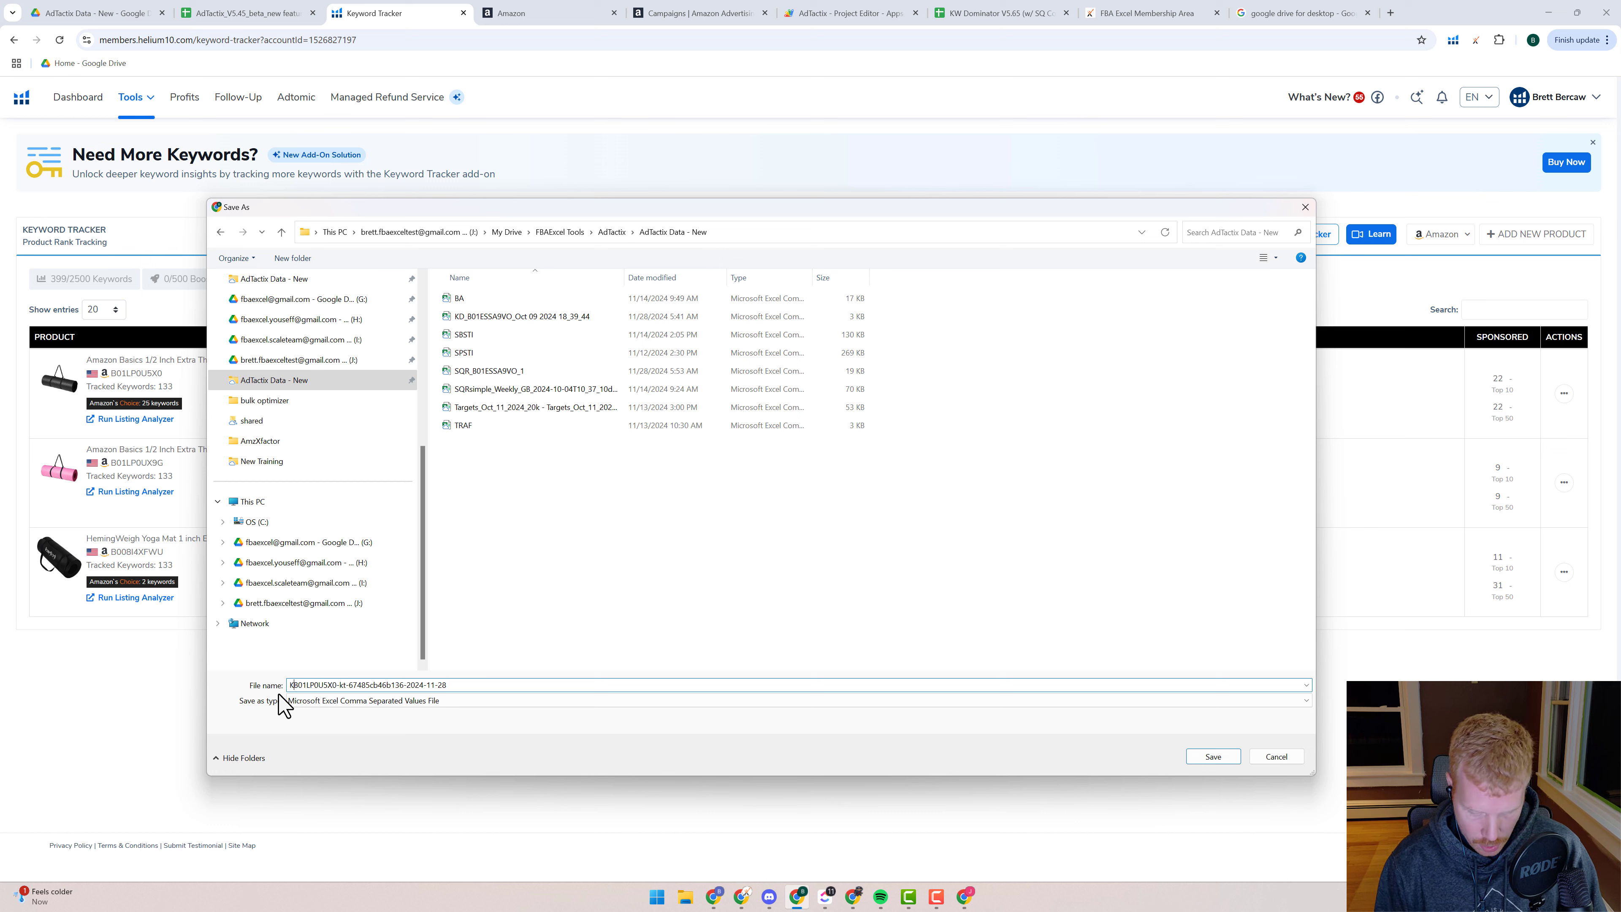
pyautogui.write('_')
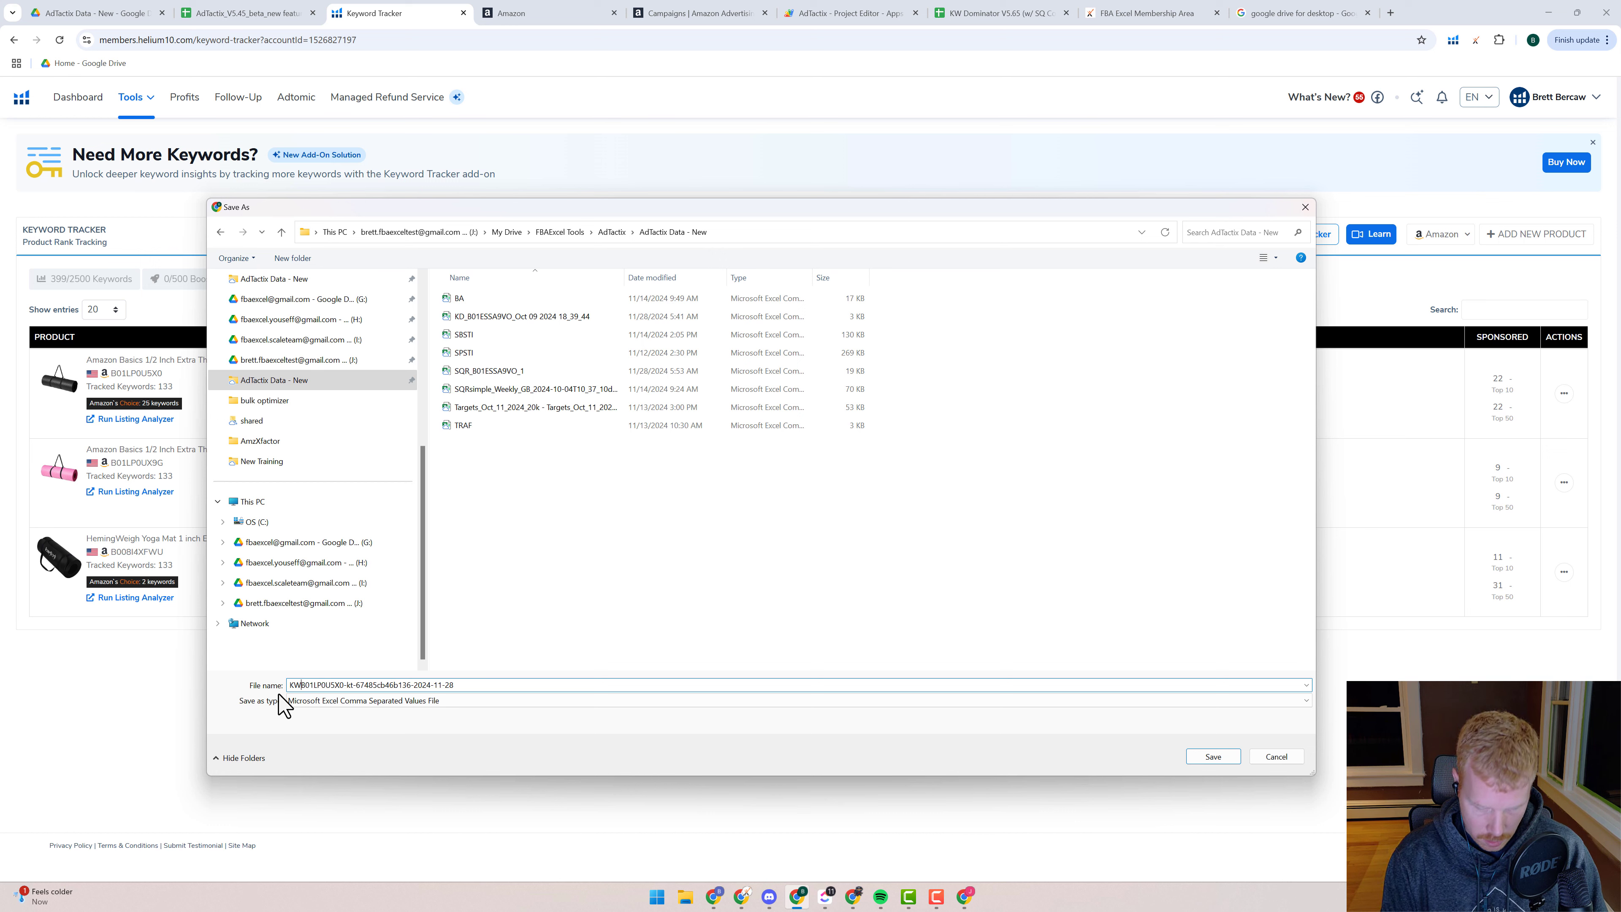
pyautogui.moveTo(499, 686); pyautogui.dragTo(358, 686)
pyautogui.press('BackSpace')
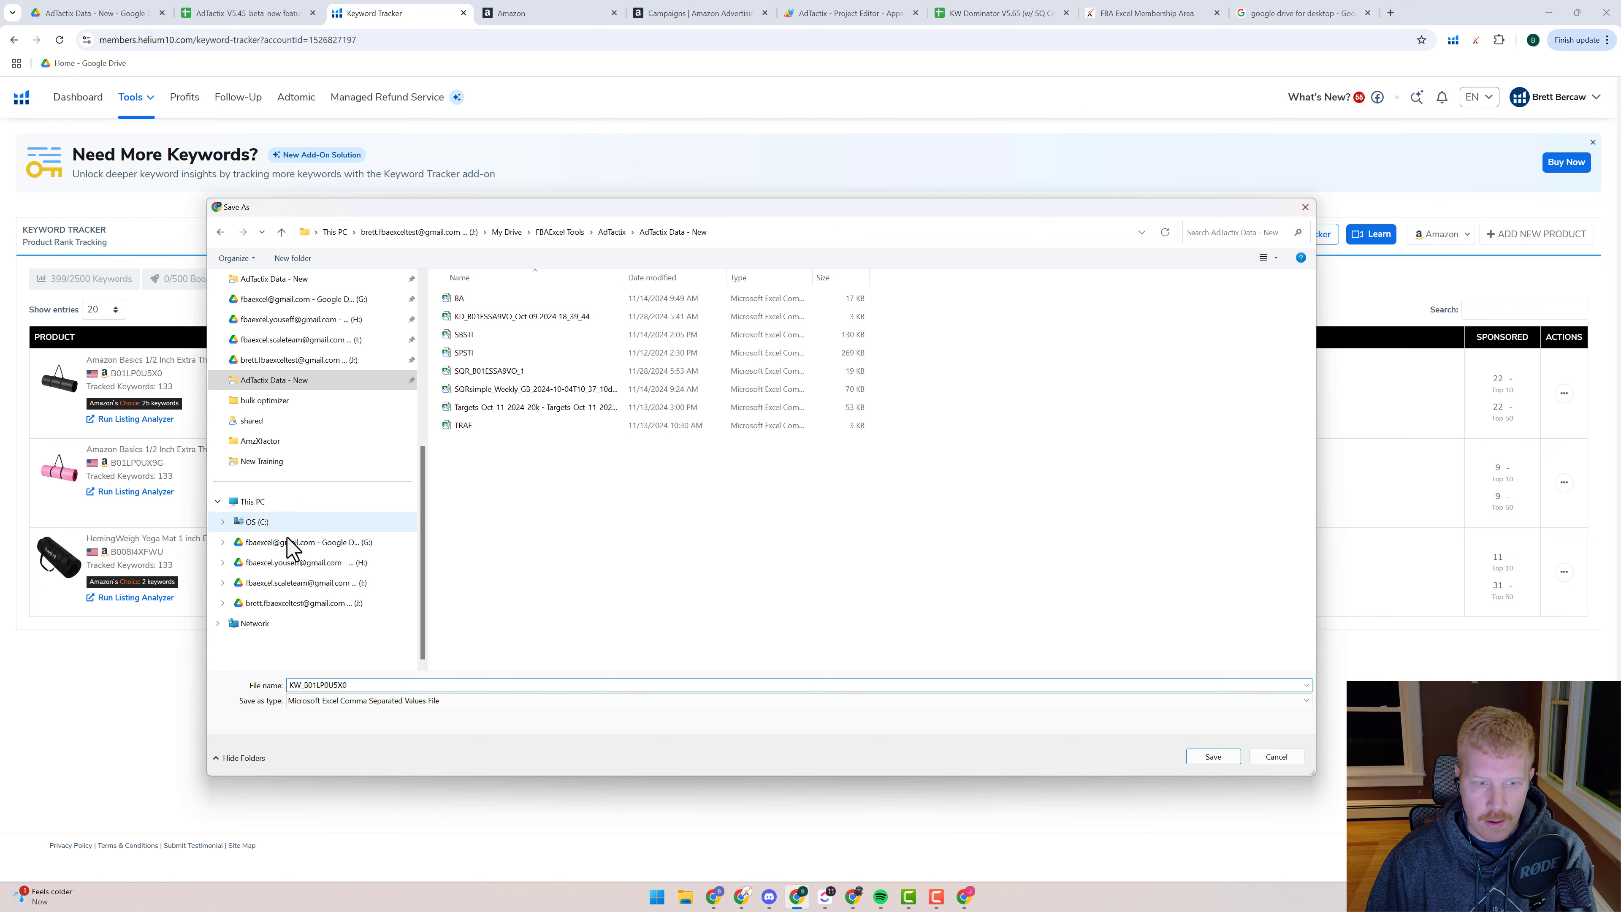
pyautogui.click(1305, 208)
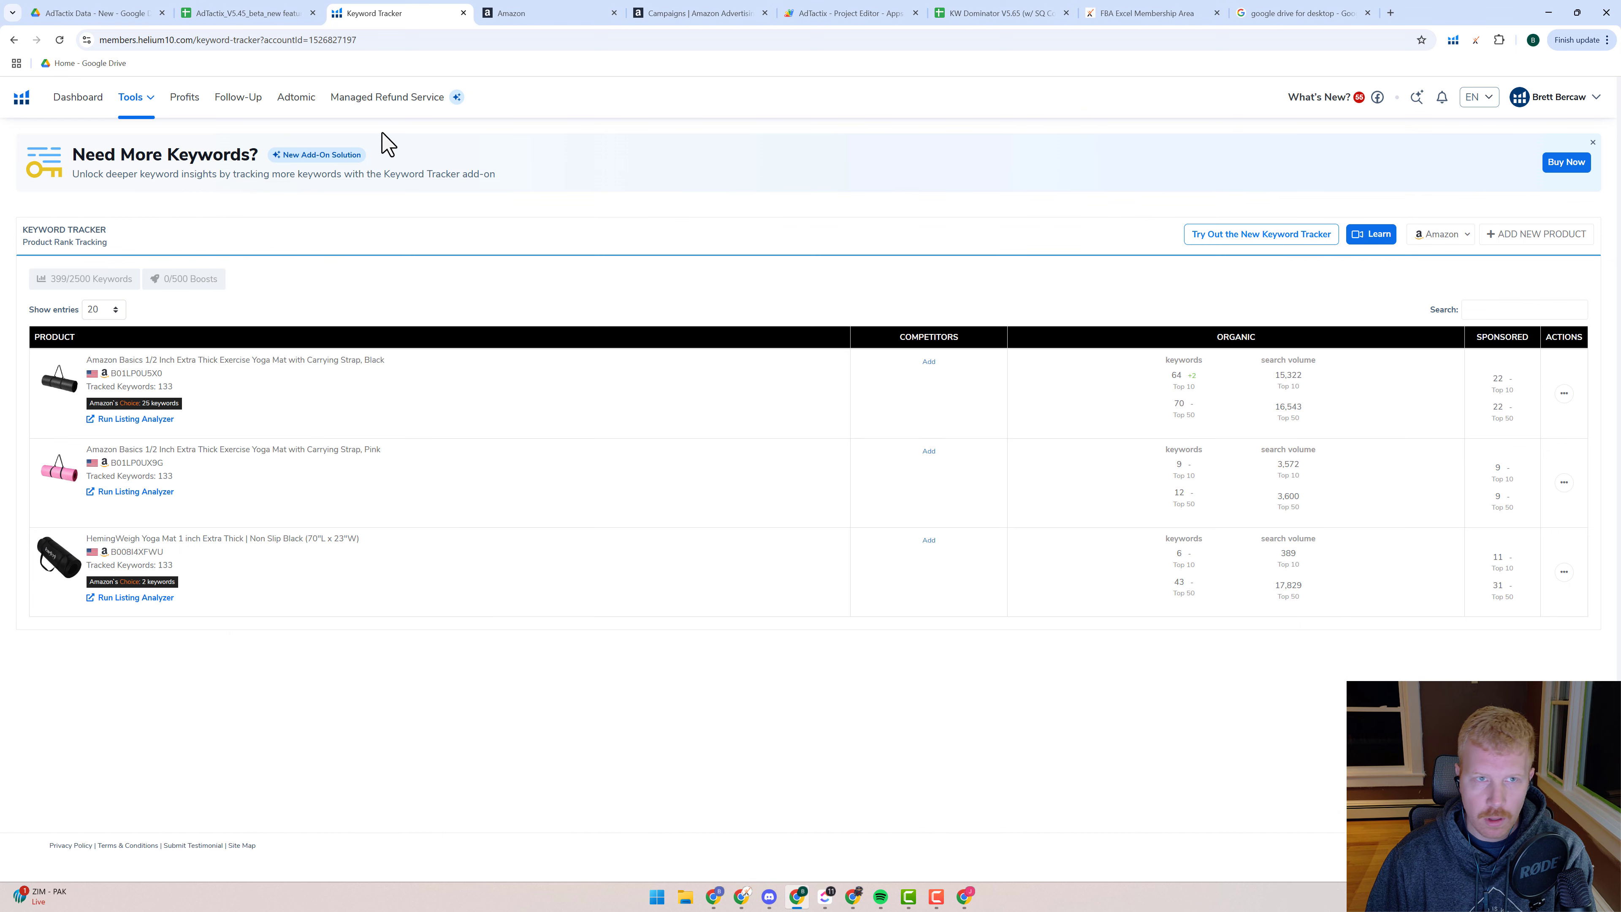
# - Switch to the AdTactix sheet and review the H10 Rank Files row's filename code and its note in the Supplemental Reports Hub
pyautogui.click(218, 13)
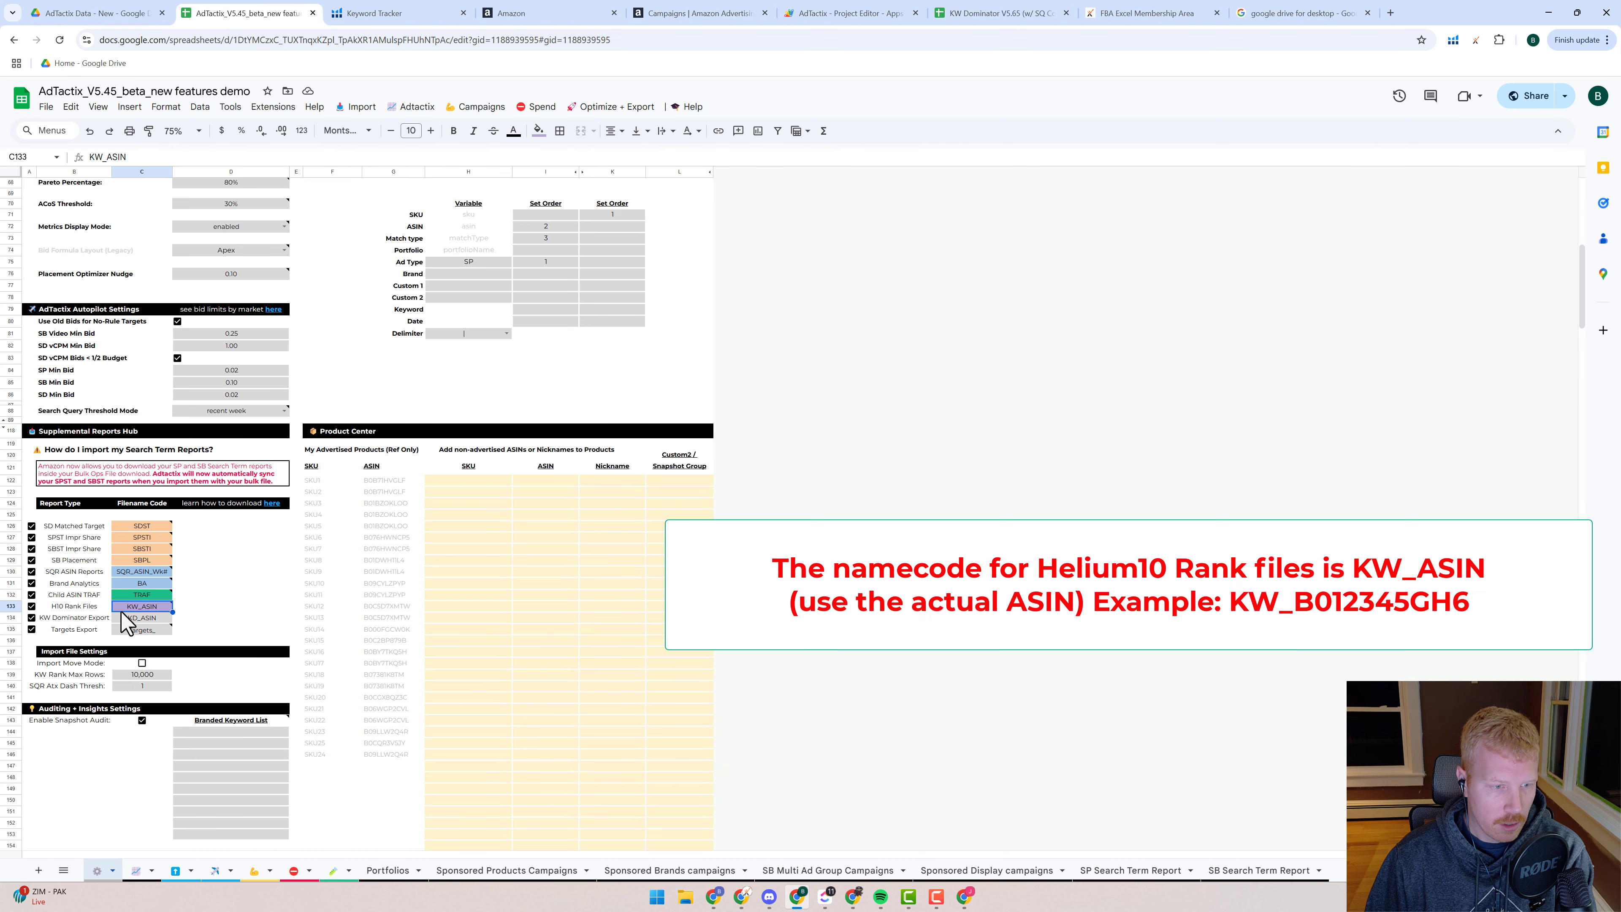
pyautogui.moveTo(131, 613)
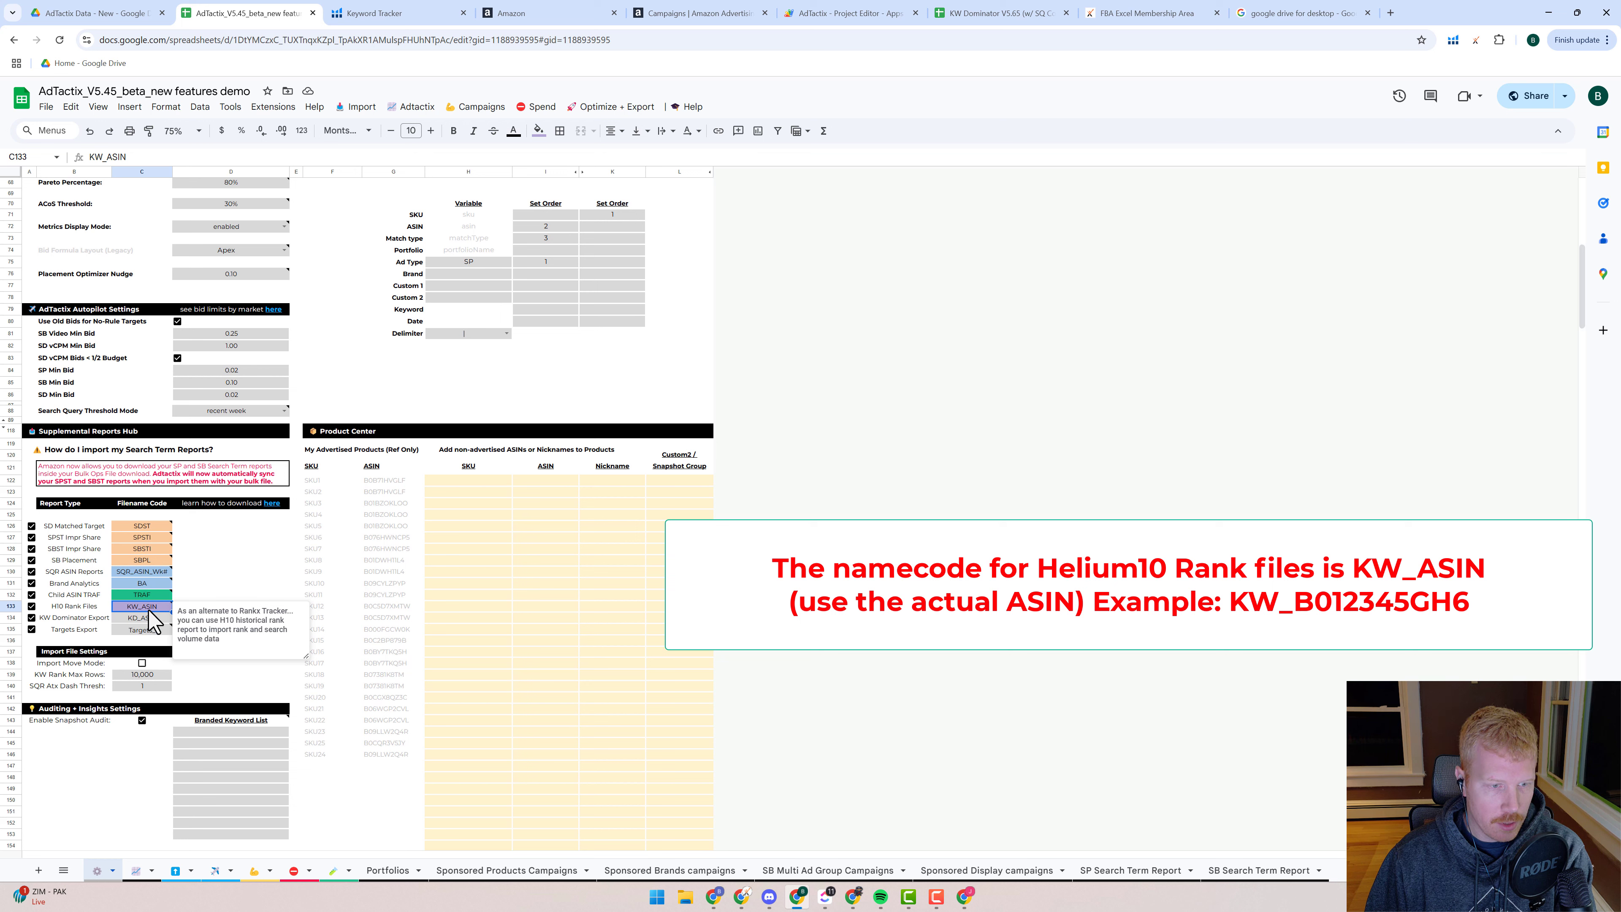
pyautogui.click(225, 584)
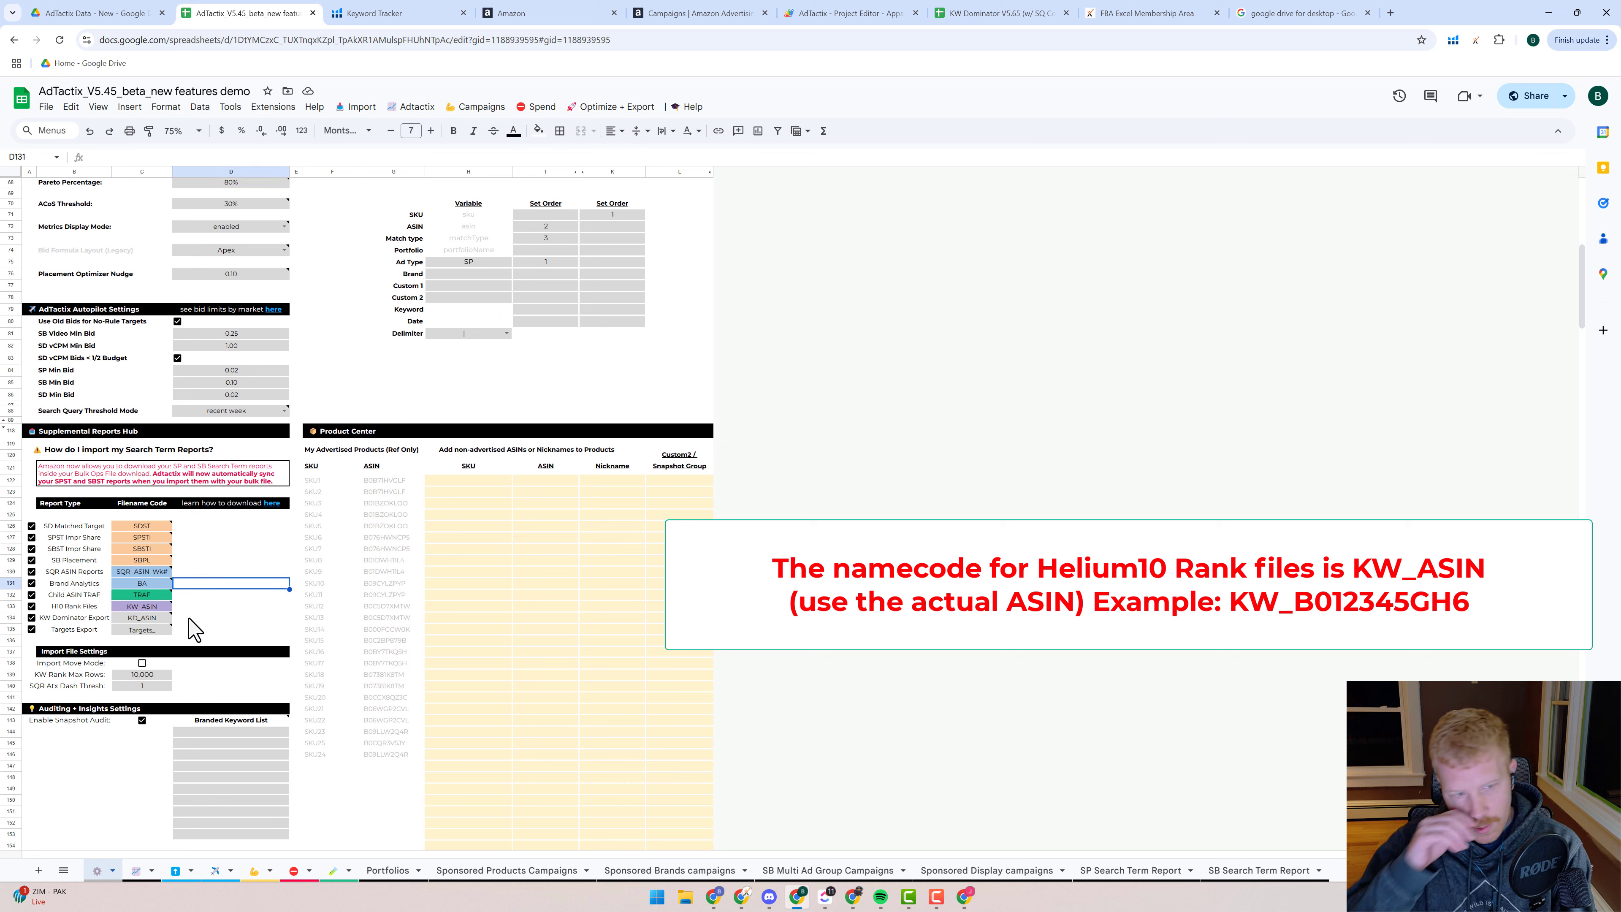
pyautogui.click(163, 610)
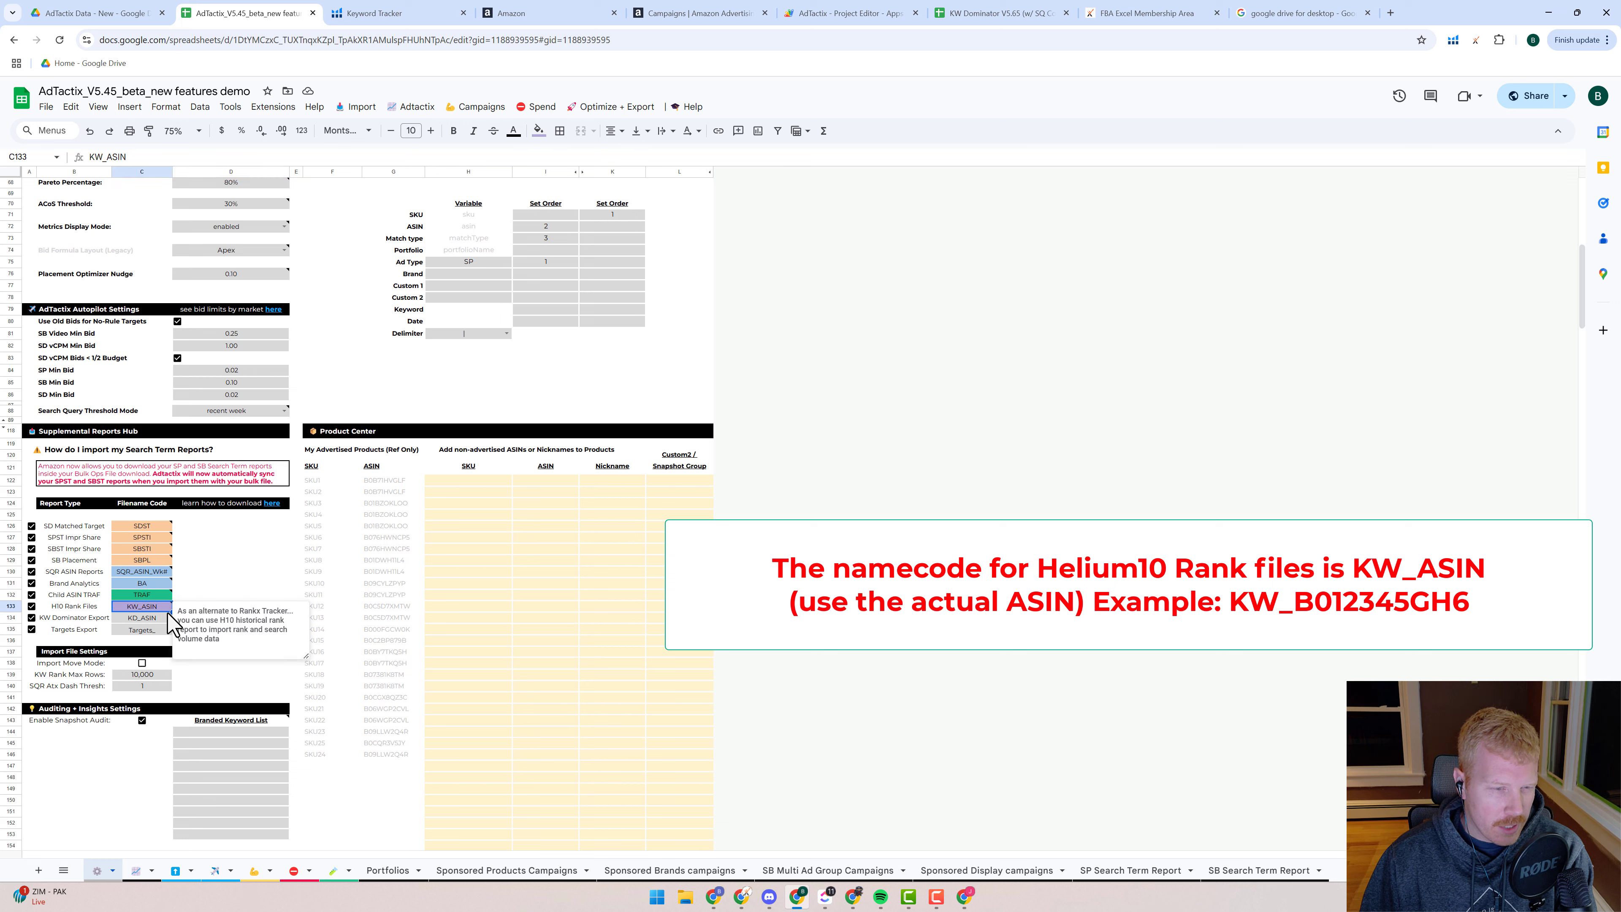
pyautogui.click(206, 597)
pyautogui.click(188, 611)
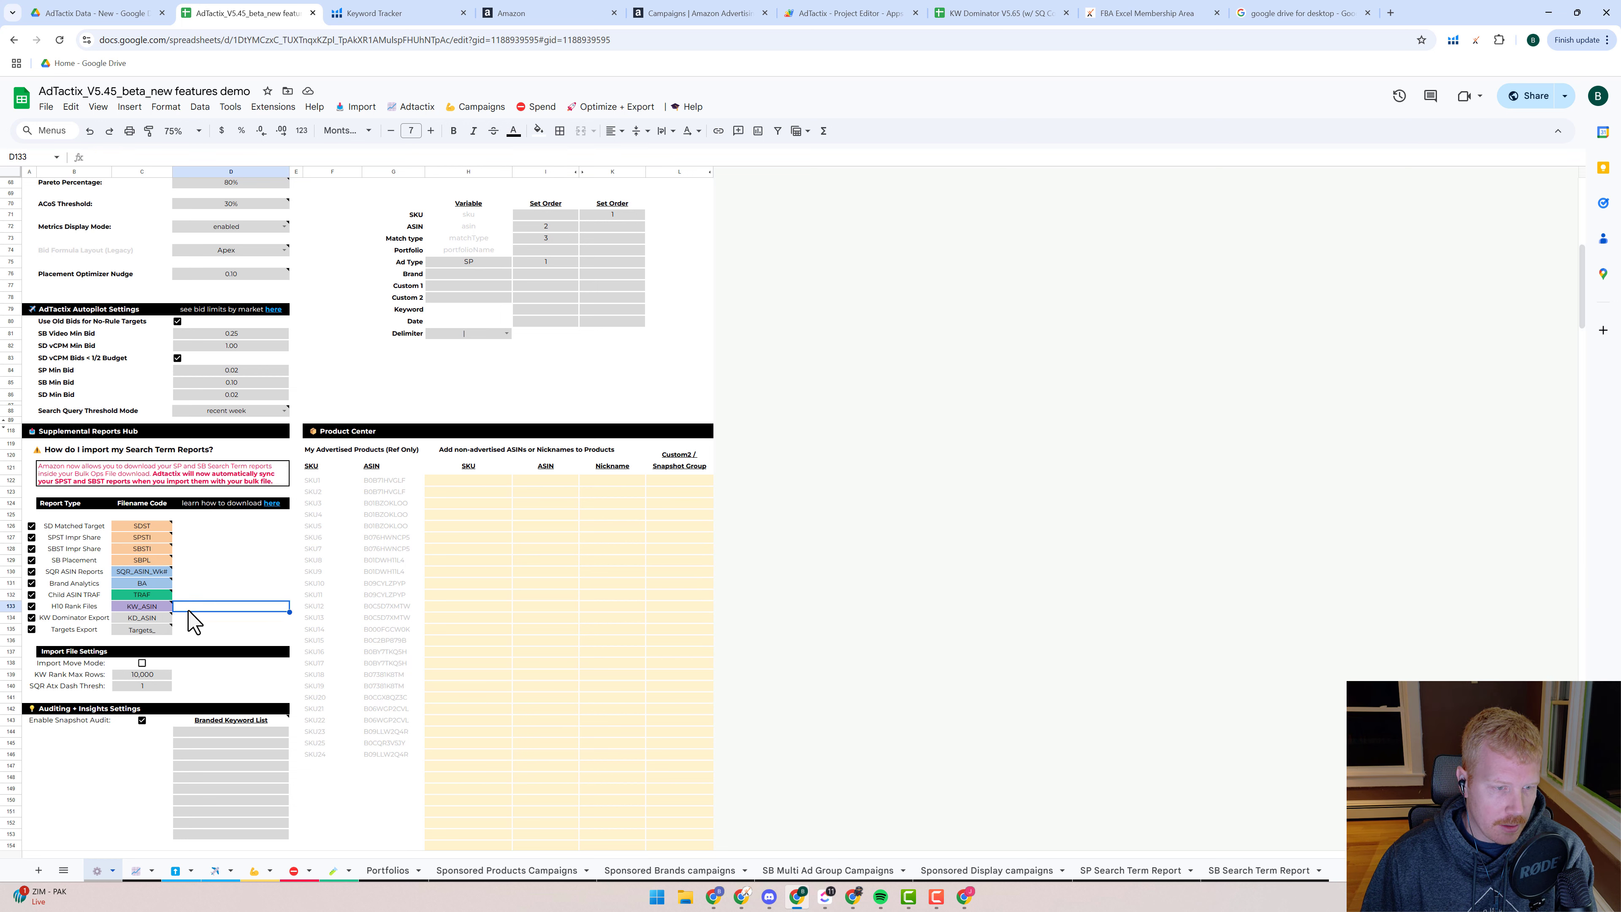
pyautogui.moveTo(145, 611)
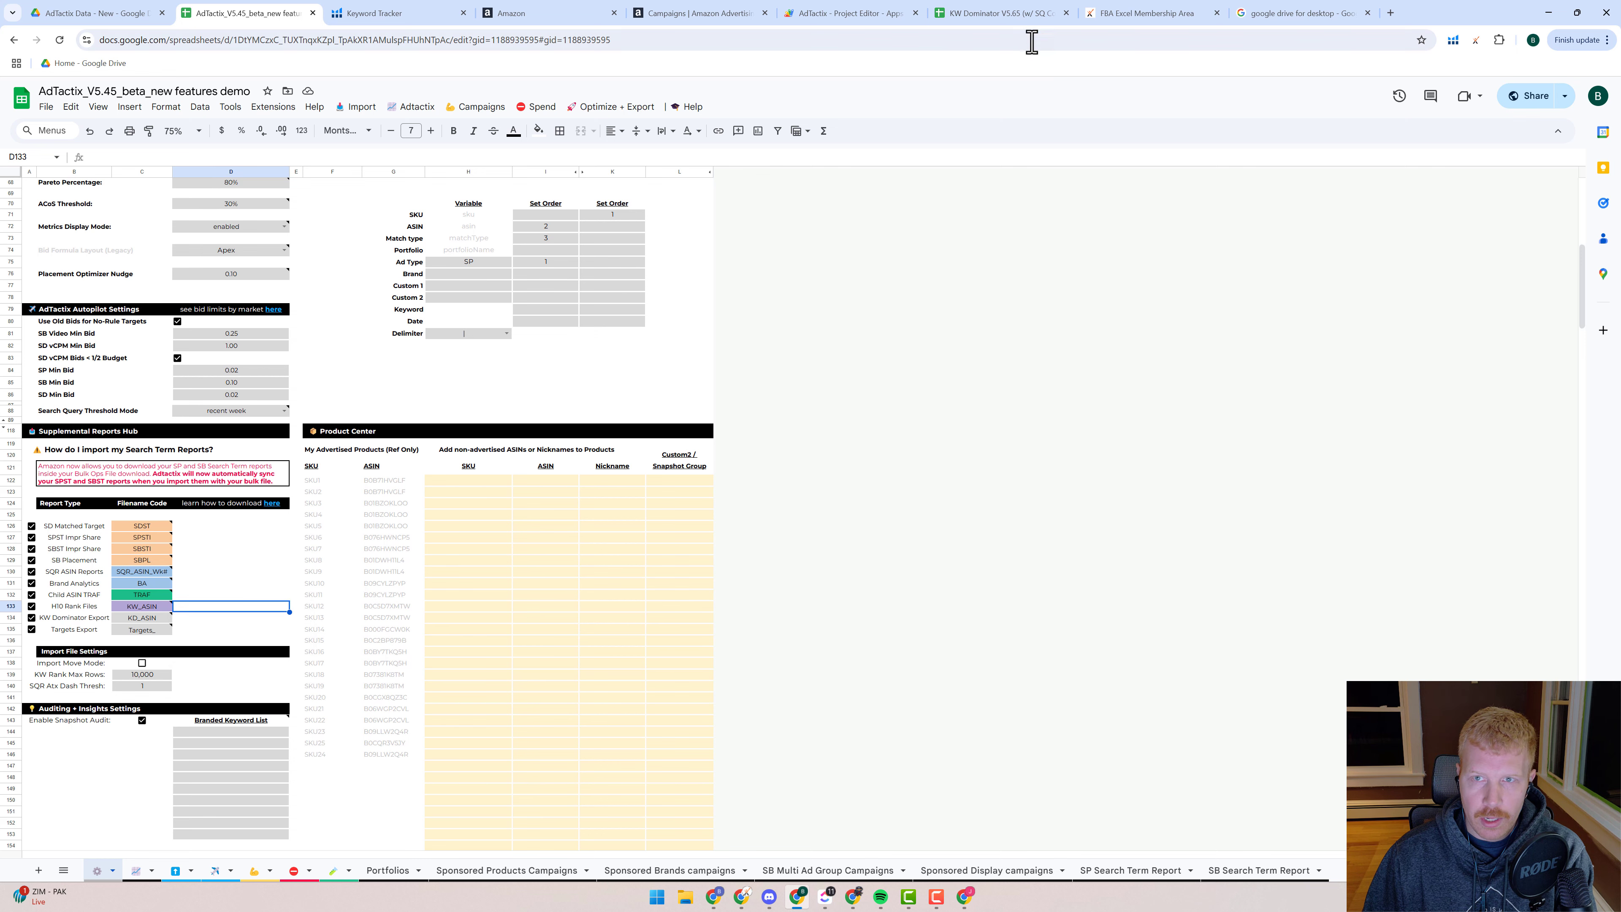
# - Switch to the FBA Excel Membership Area and look through the AdTactix Training page
pyautogui.click(1148, 14)
pyautogui.scroll(5, 953, 424)
pyautogui.scroll(3, 915, 412)
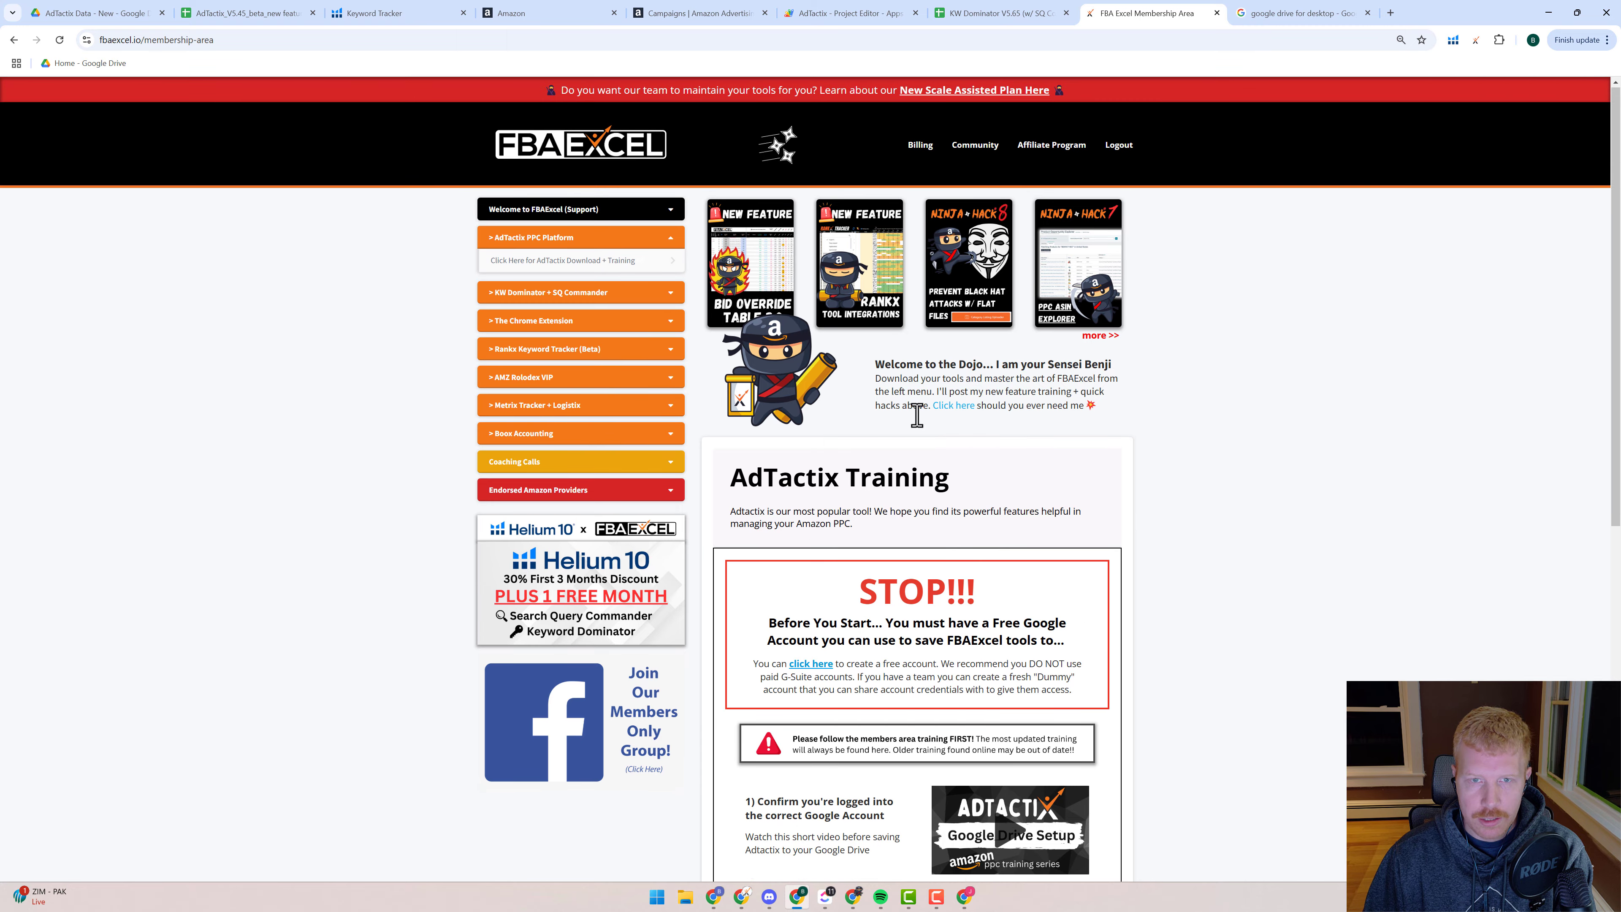
pyautogui.scroll(-10, 915, 579)
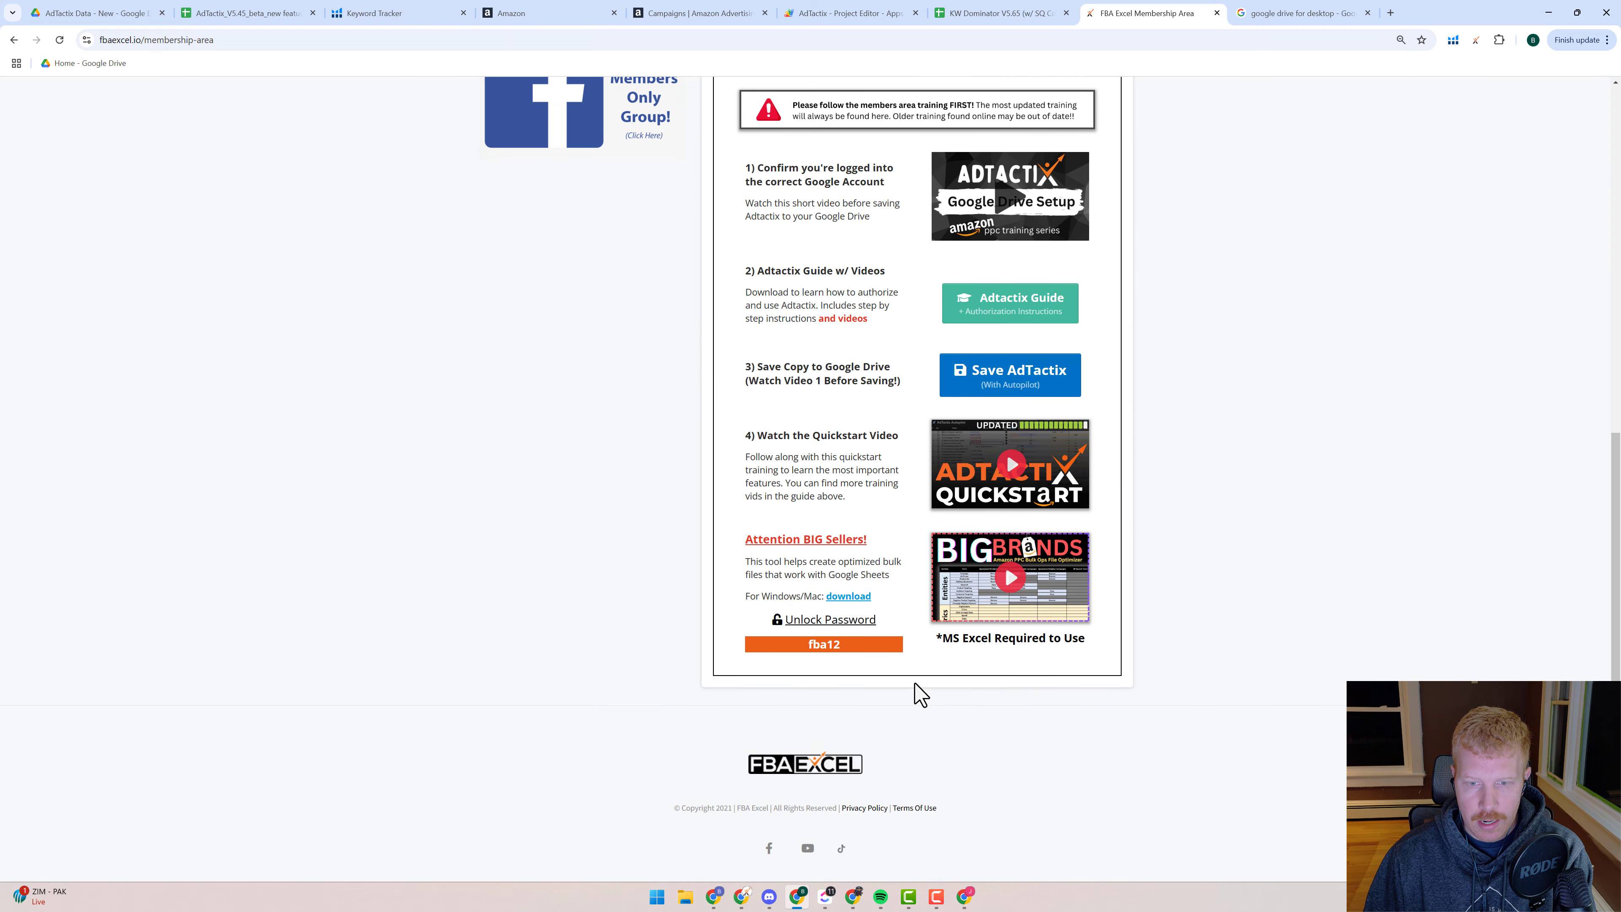
pyautogui.scroll(6, 860, 690)
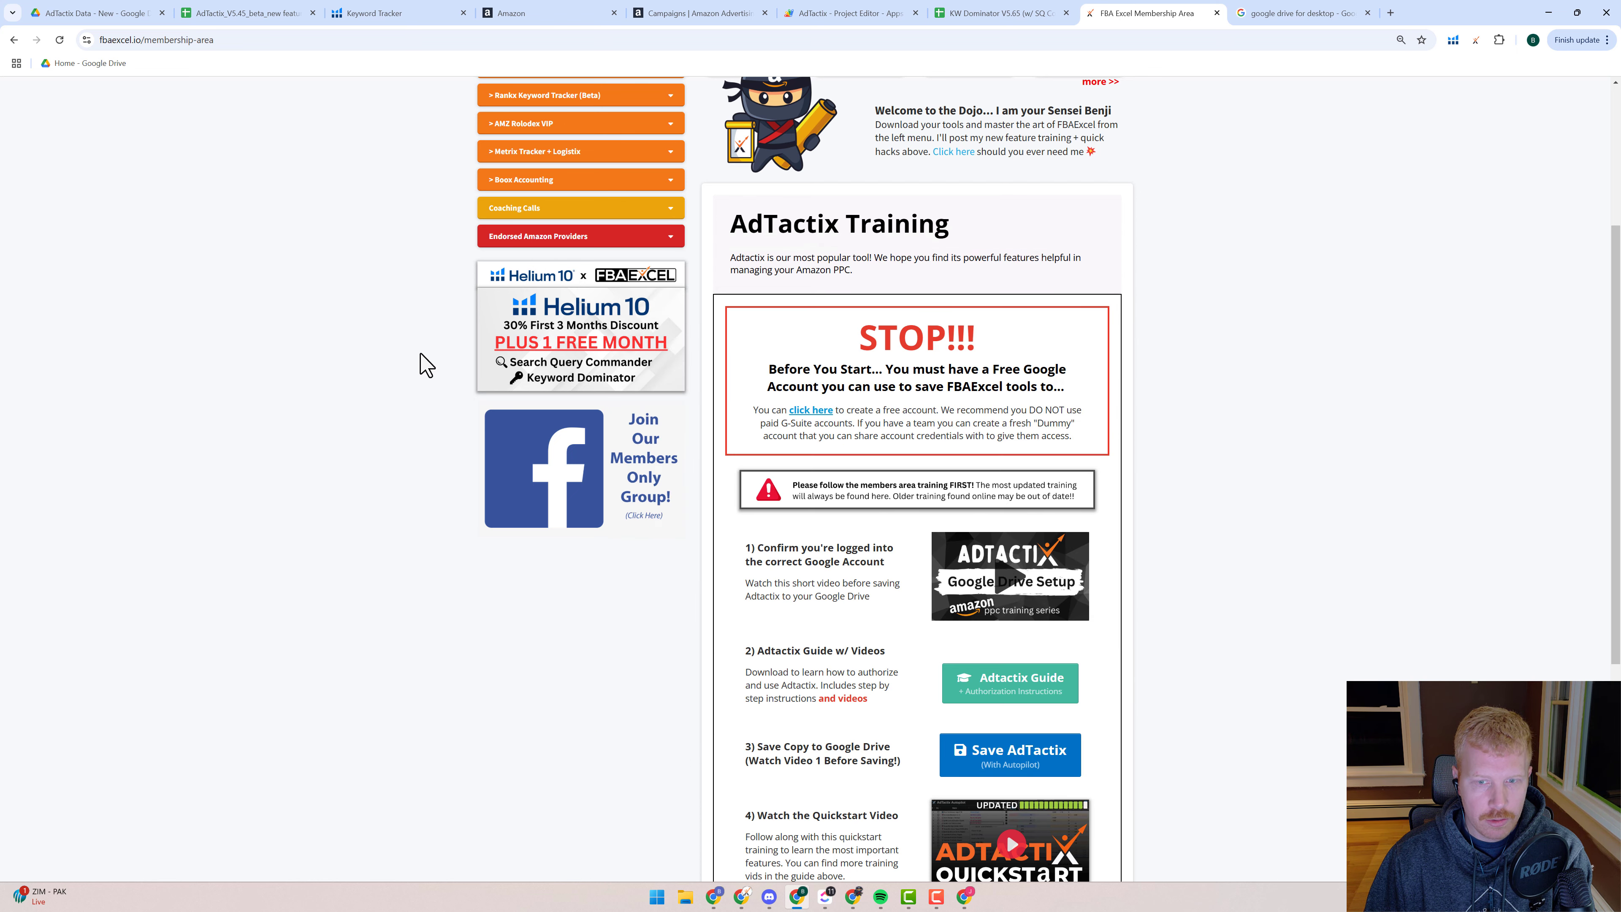
# - Return to the AdTactix sheet and read the notes on the Child ASIN TRAF and H10 Rank Files filename codes
pyautogui.click(258, 16)
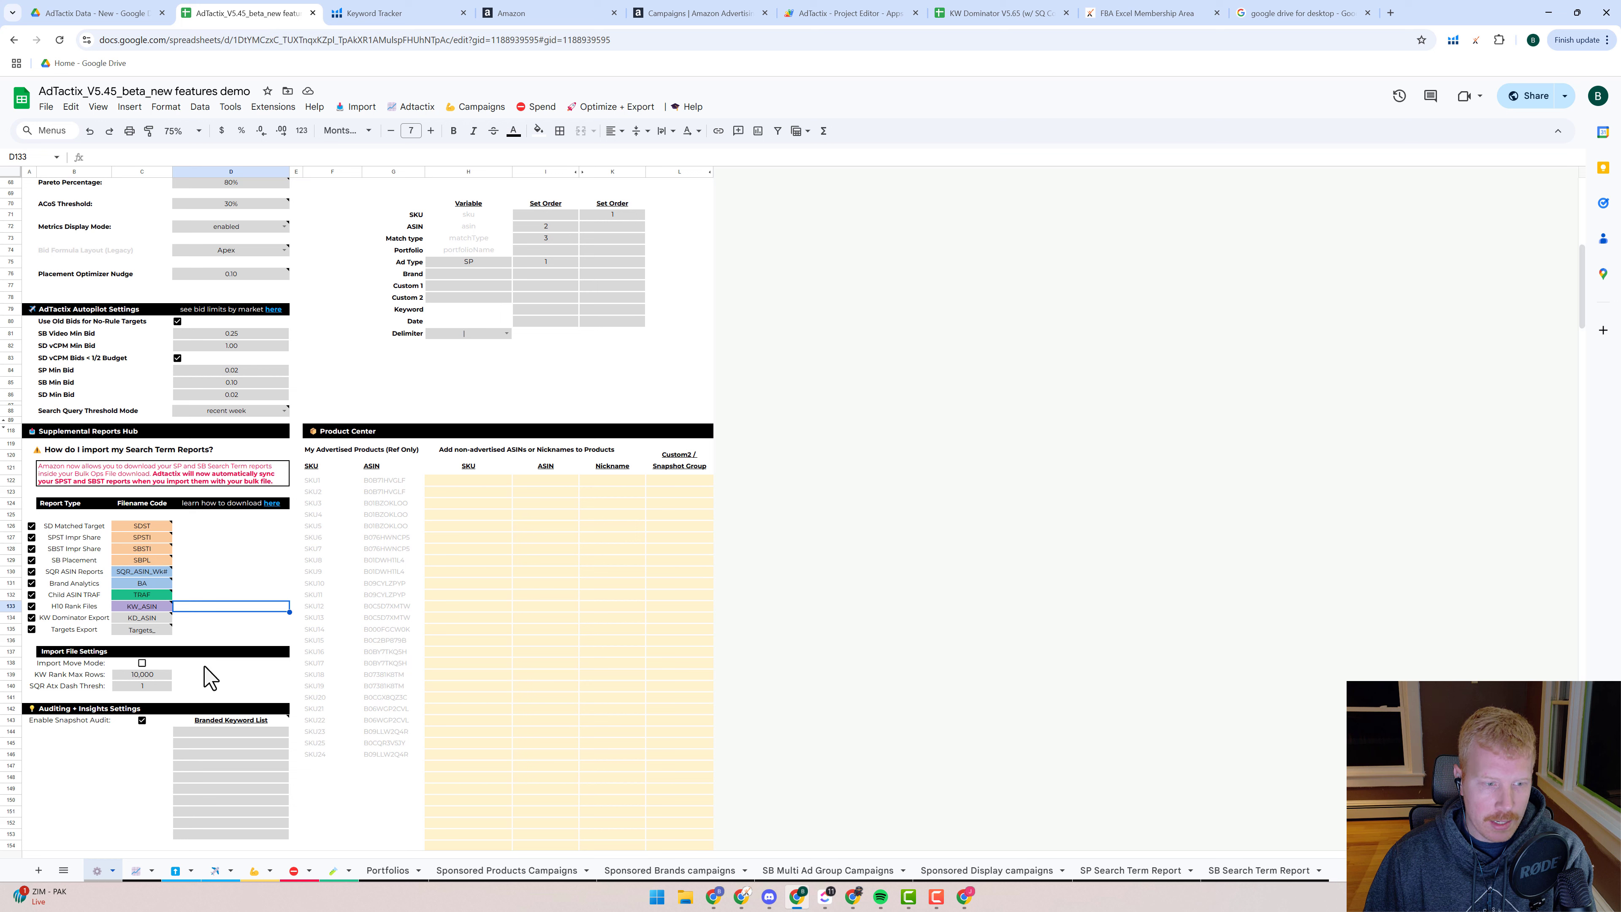
pyautogui.moveTo(170, 595)
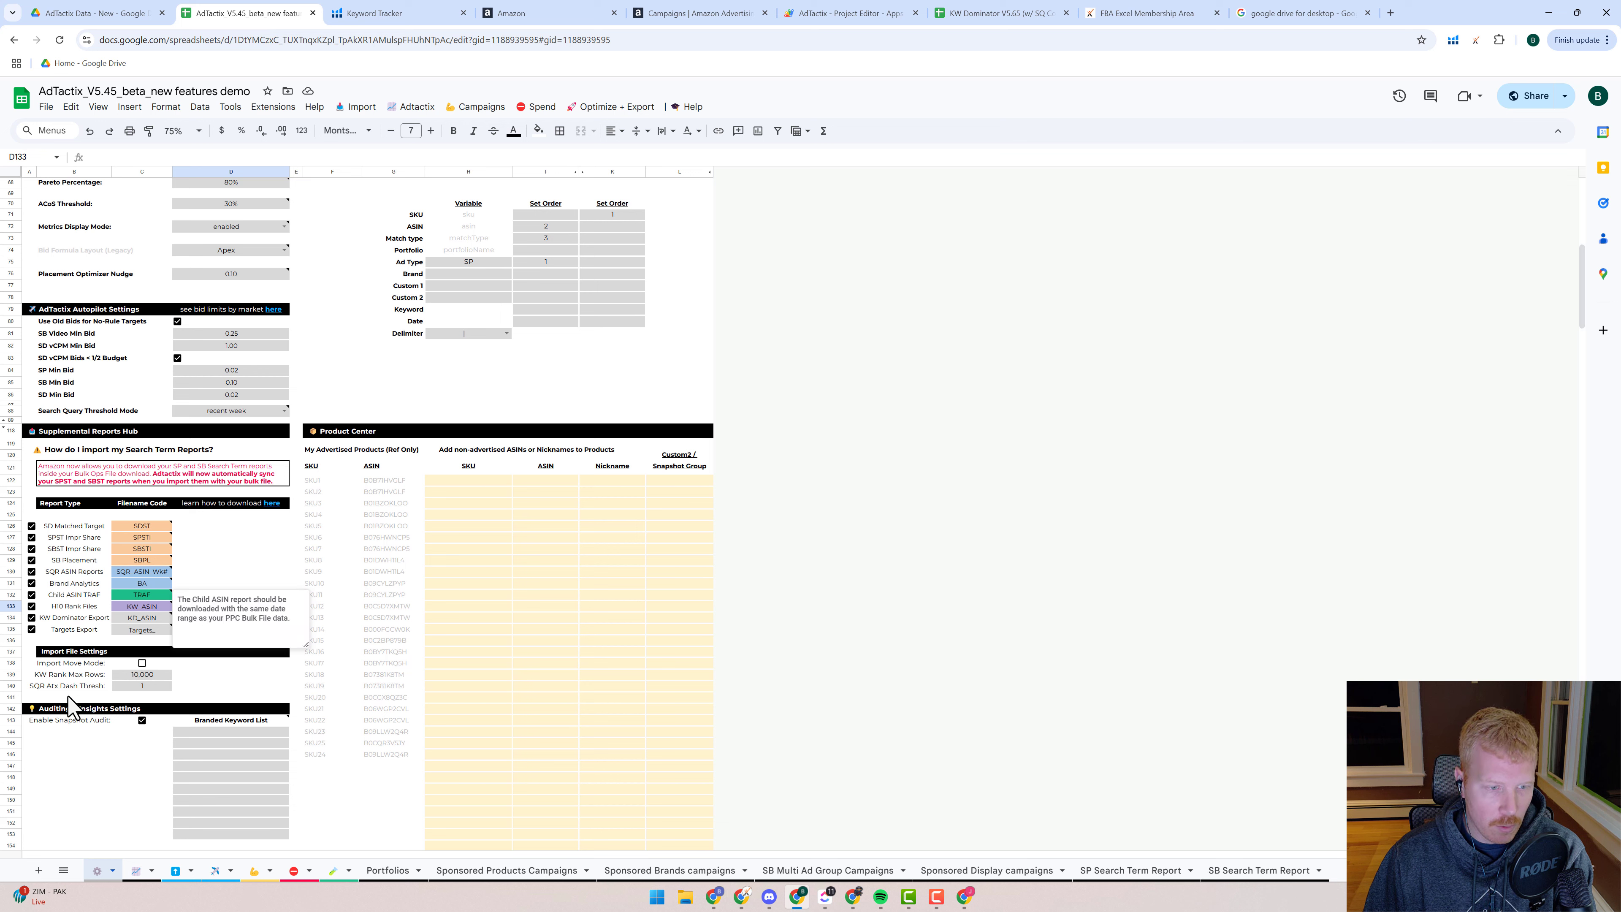
pyautogui.click(241, 689)
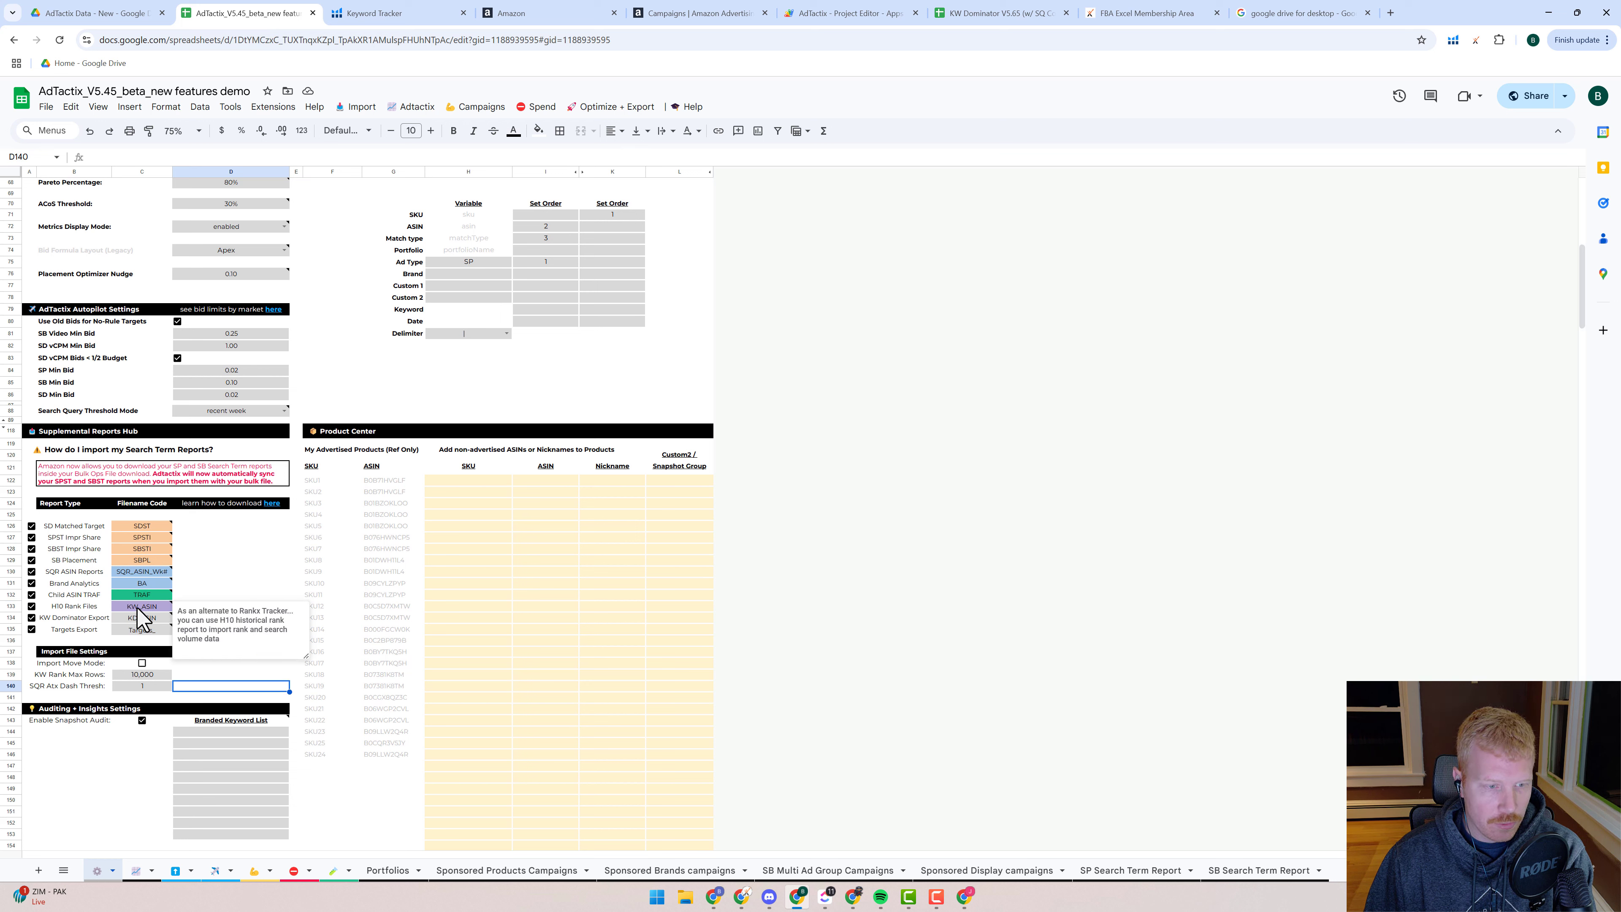
pyautogui.click(234, 584)
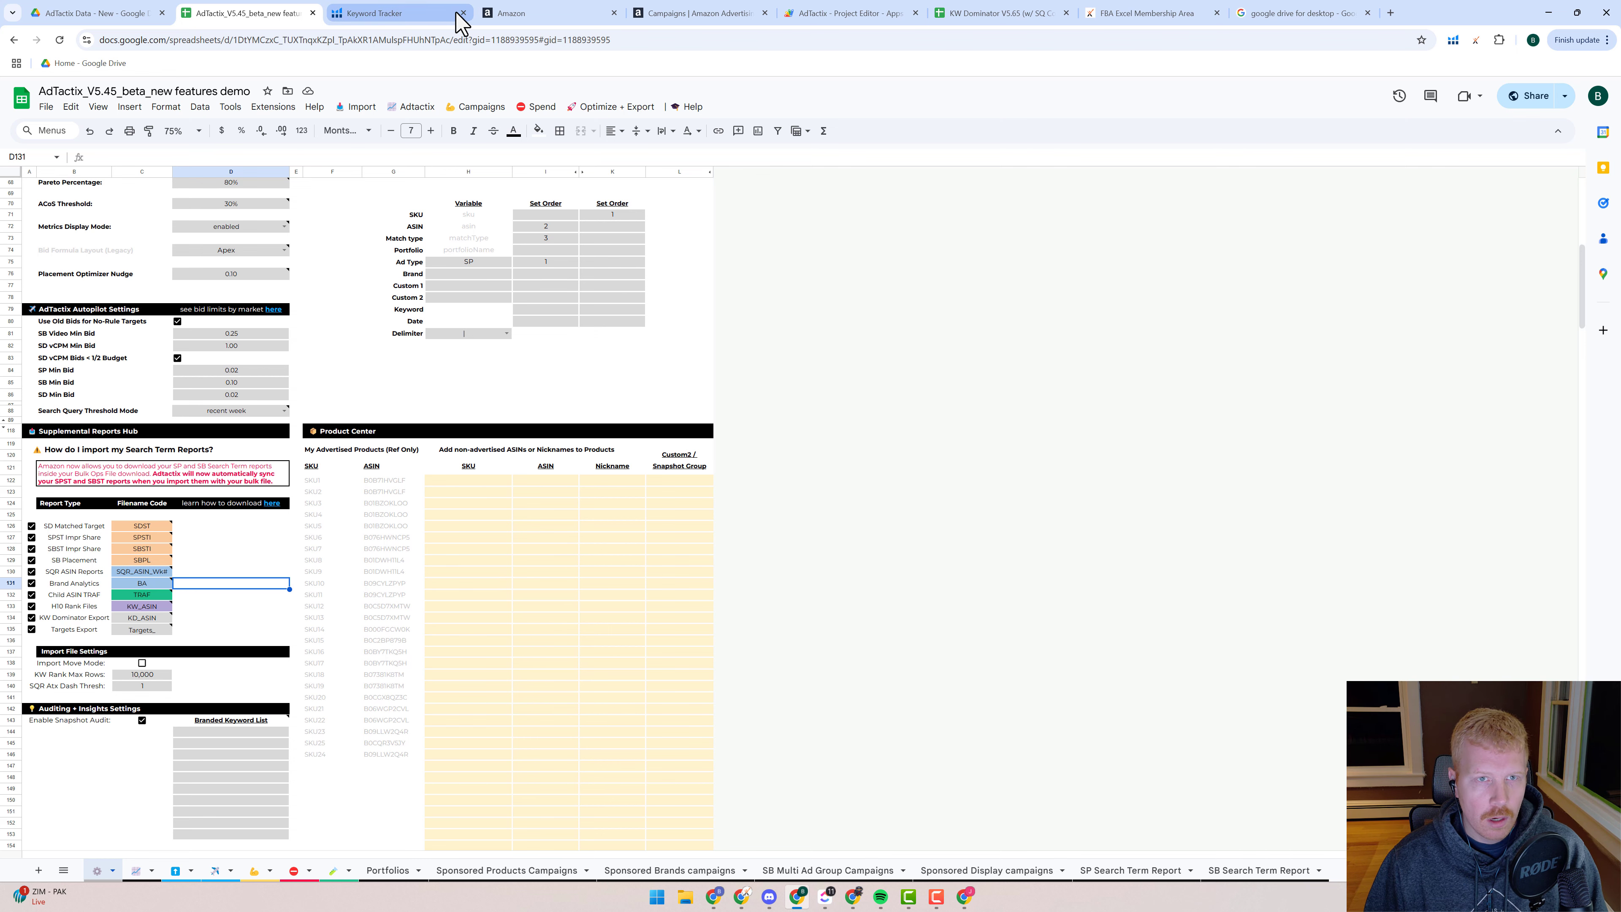
# - Open a new report form in the Amazon Ads reports and read the note on the SDST filename code in the AdTactix sheet
pyautogui.click(399, 14)
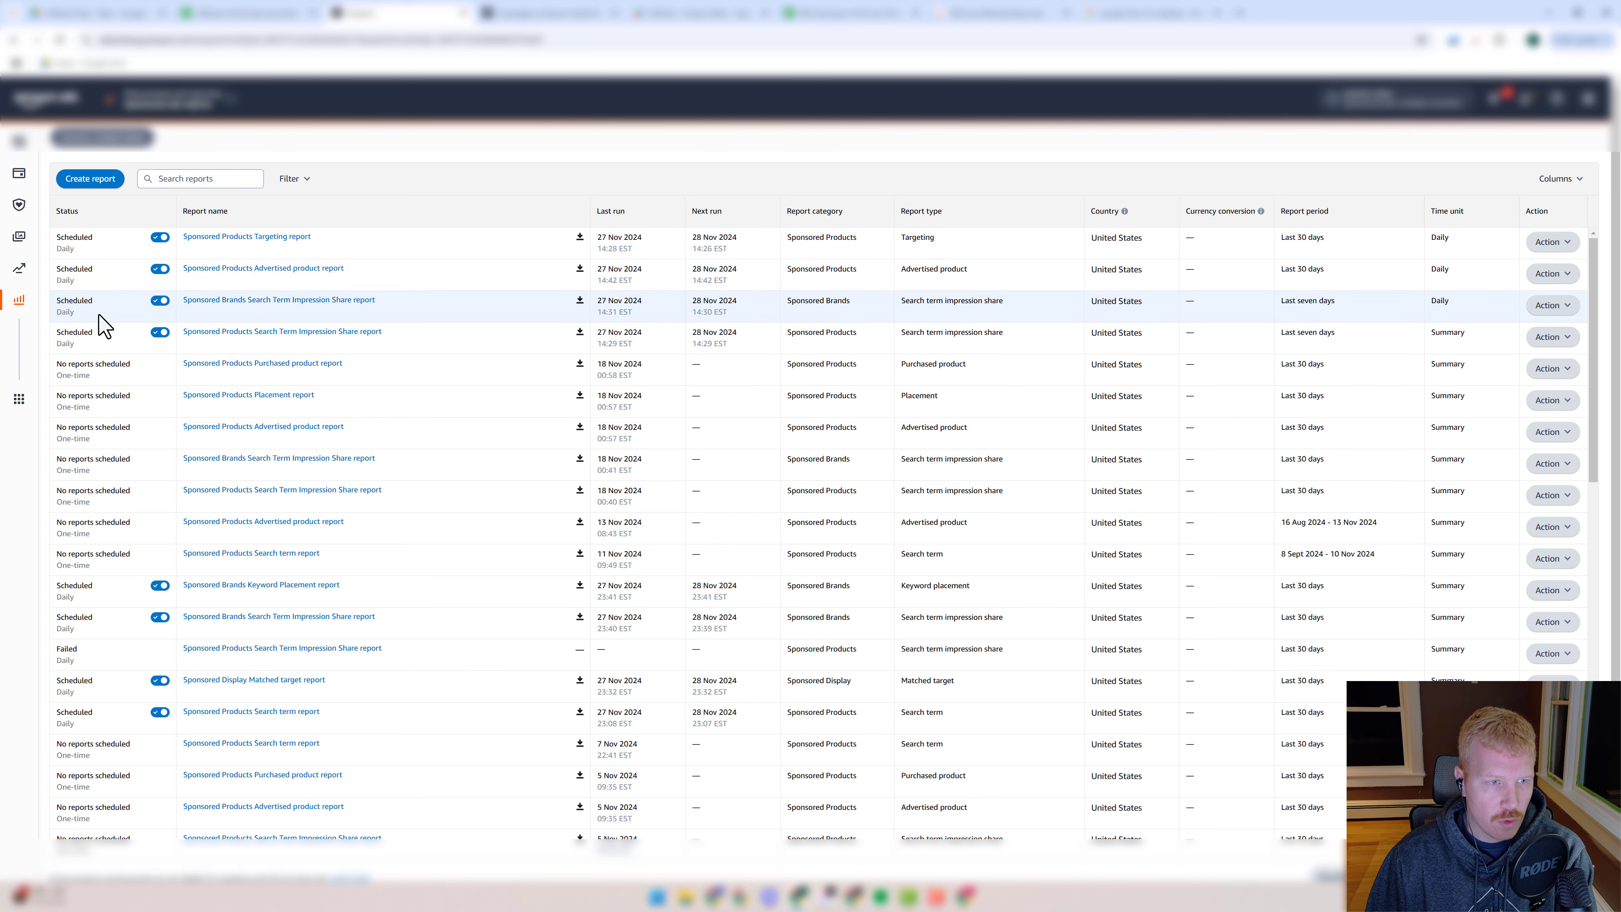
pyautogui.click(91, 179)
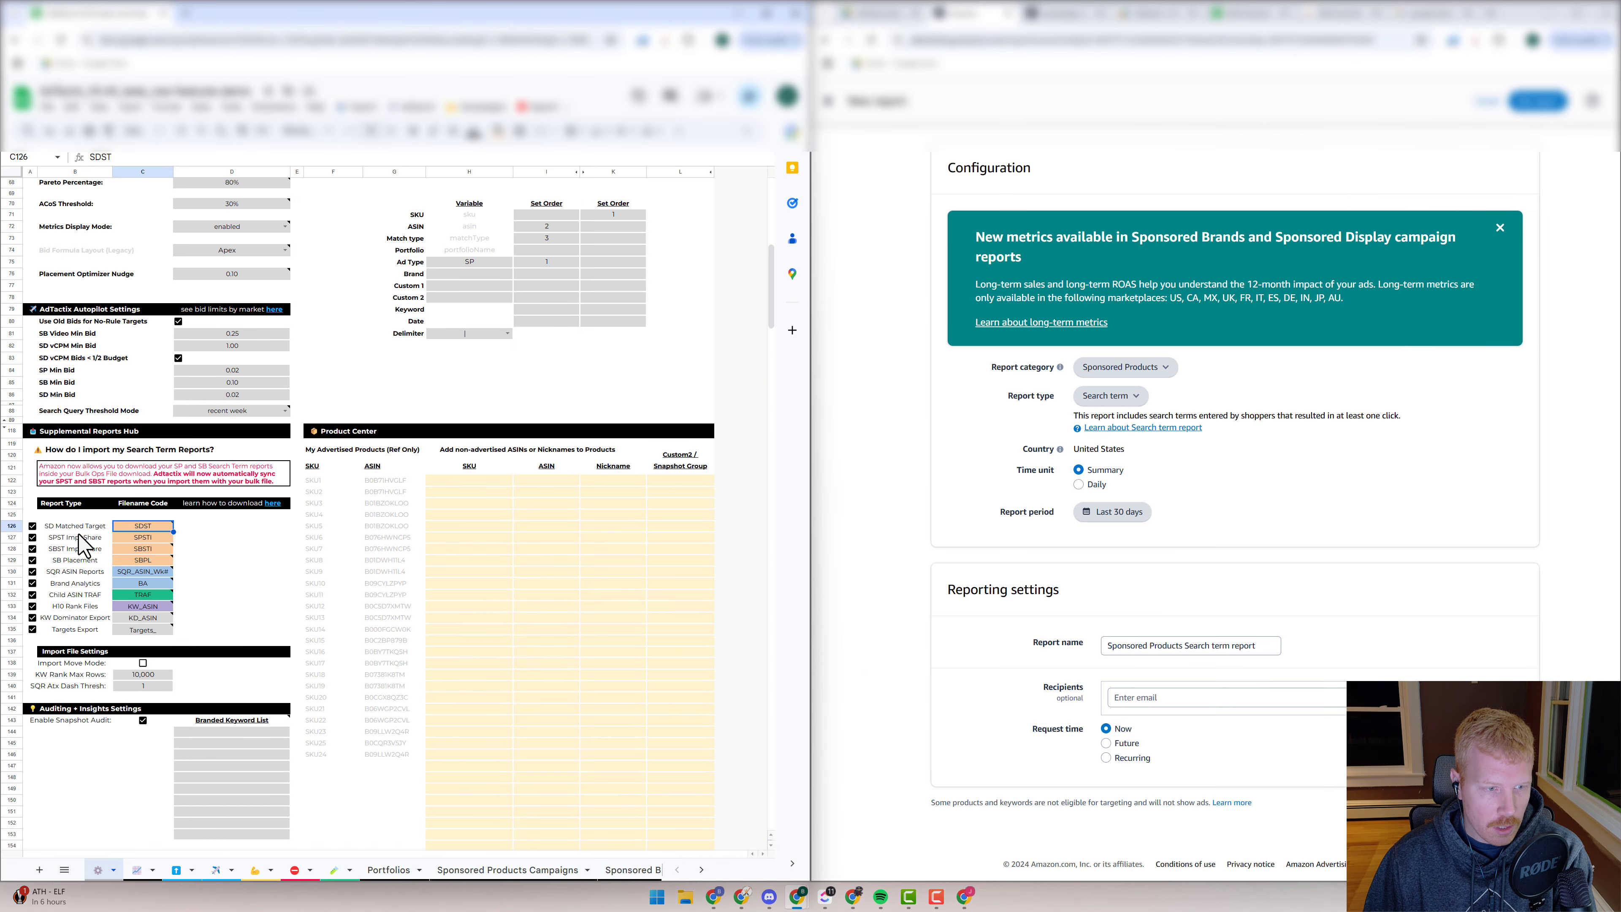
pyautogui.moveTo(151, 531)
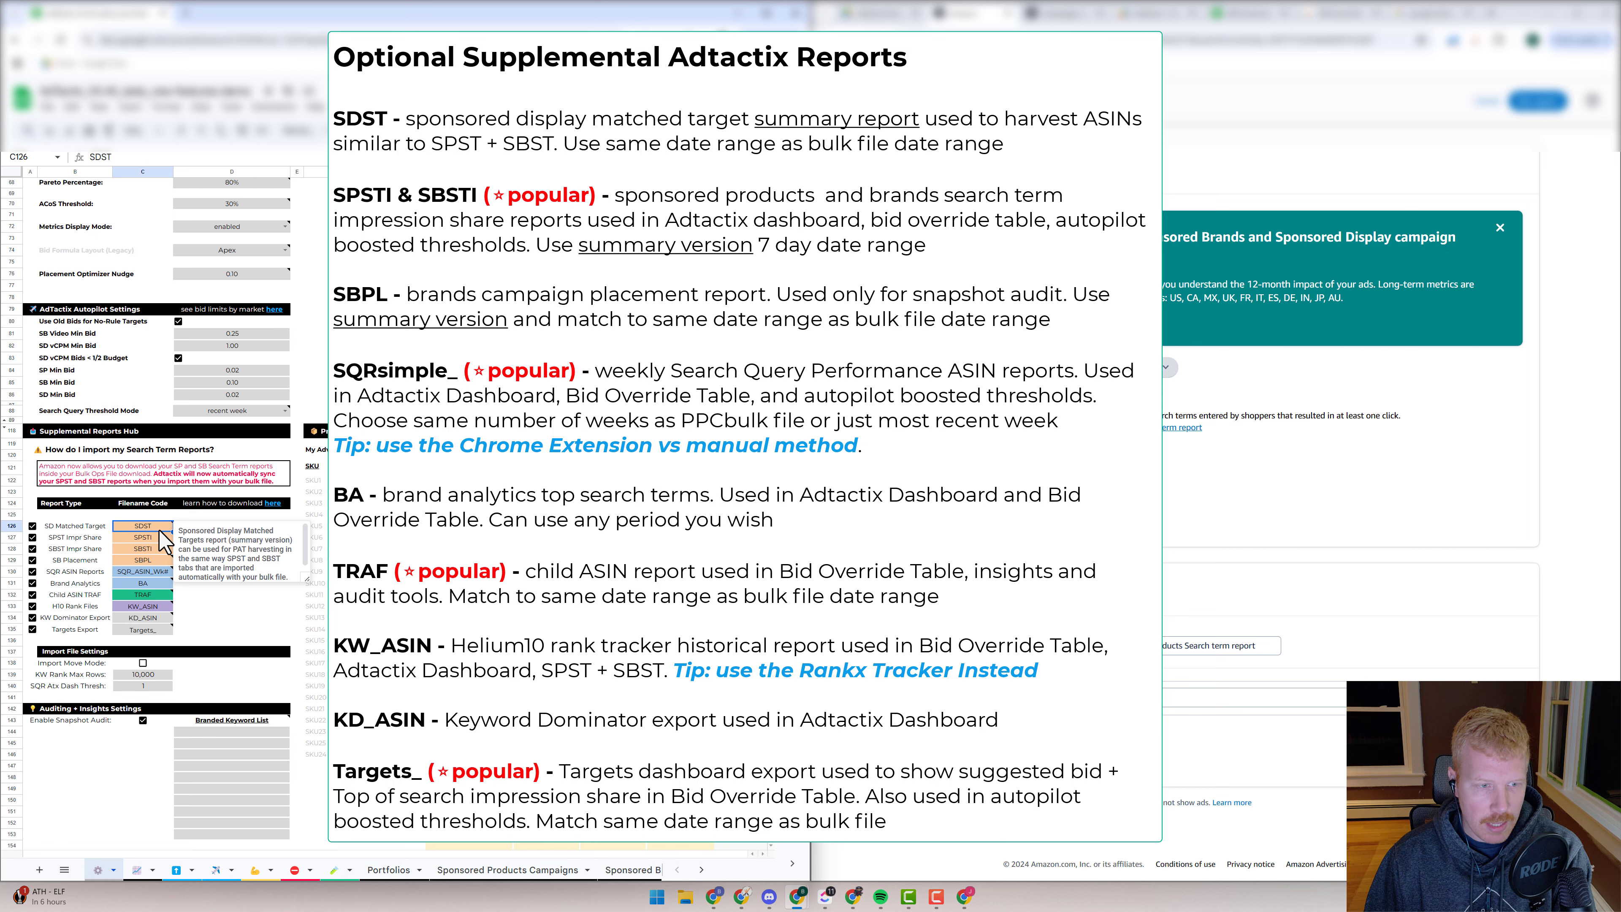
pyautogui.click(222, 594)
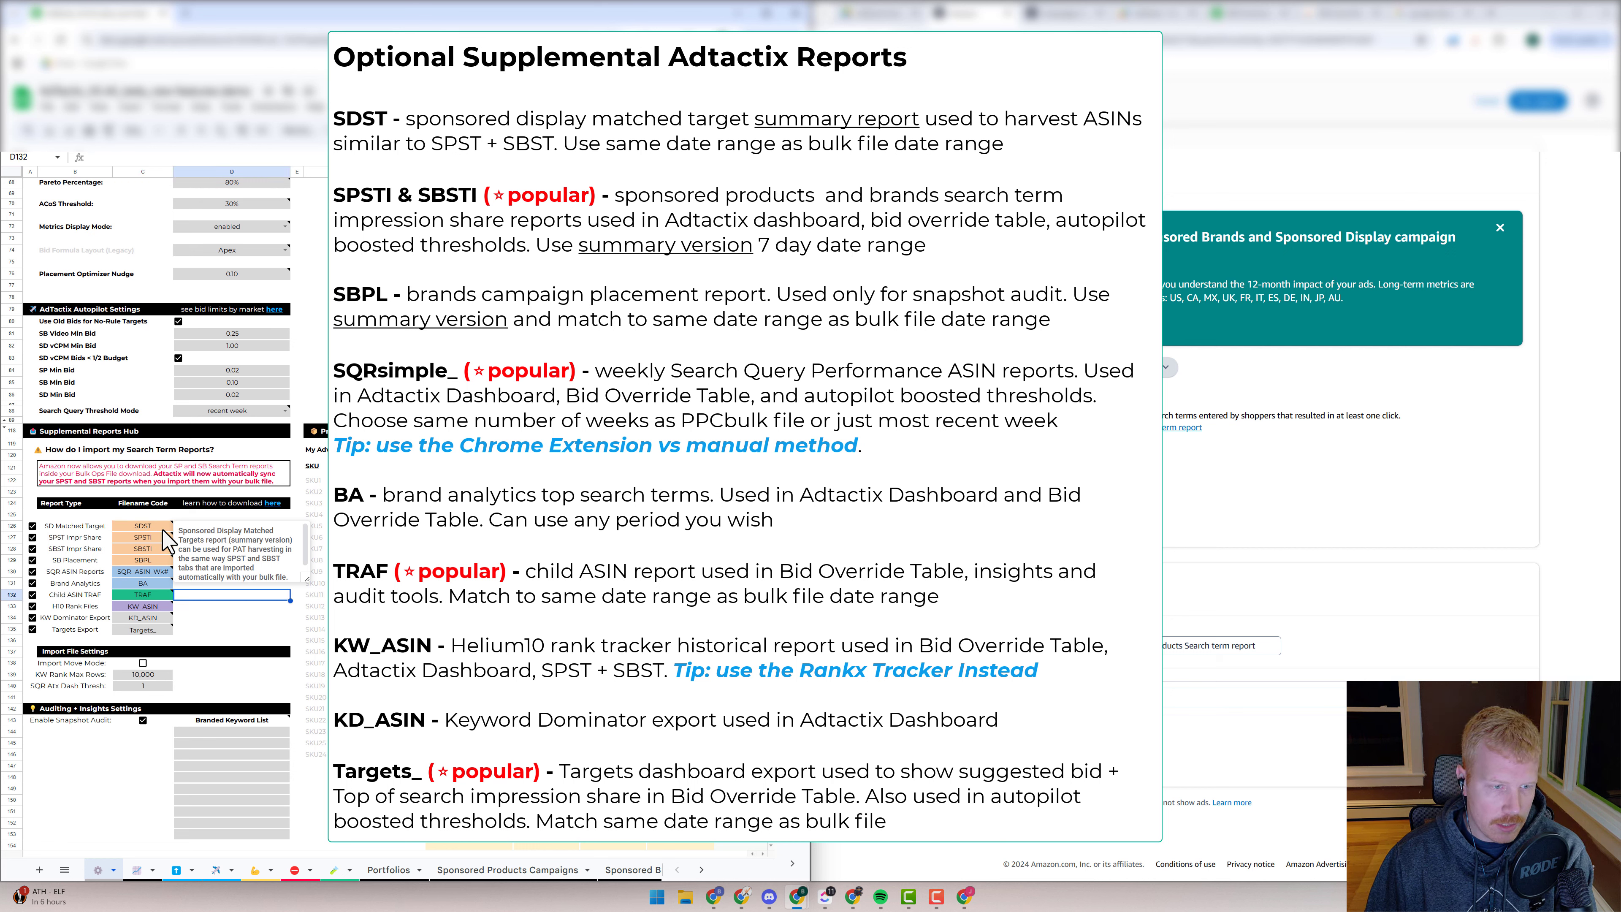
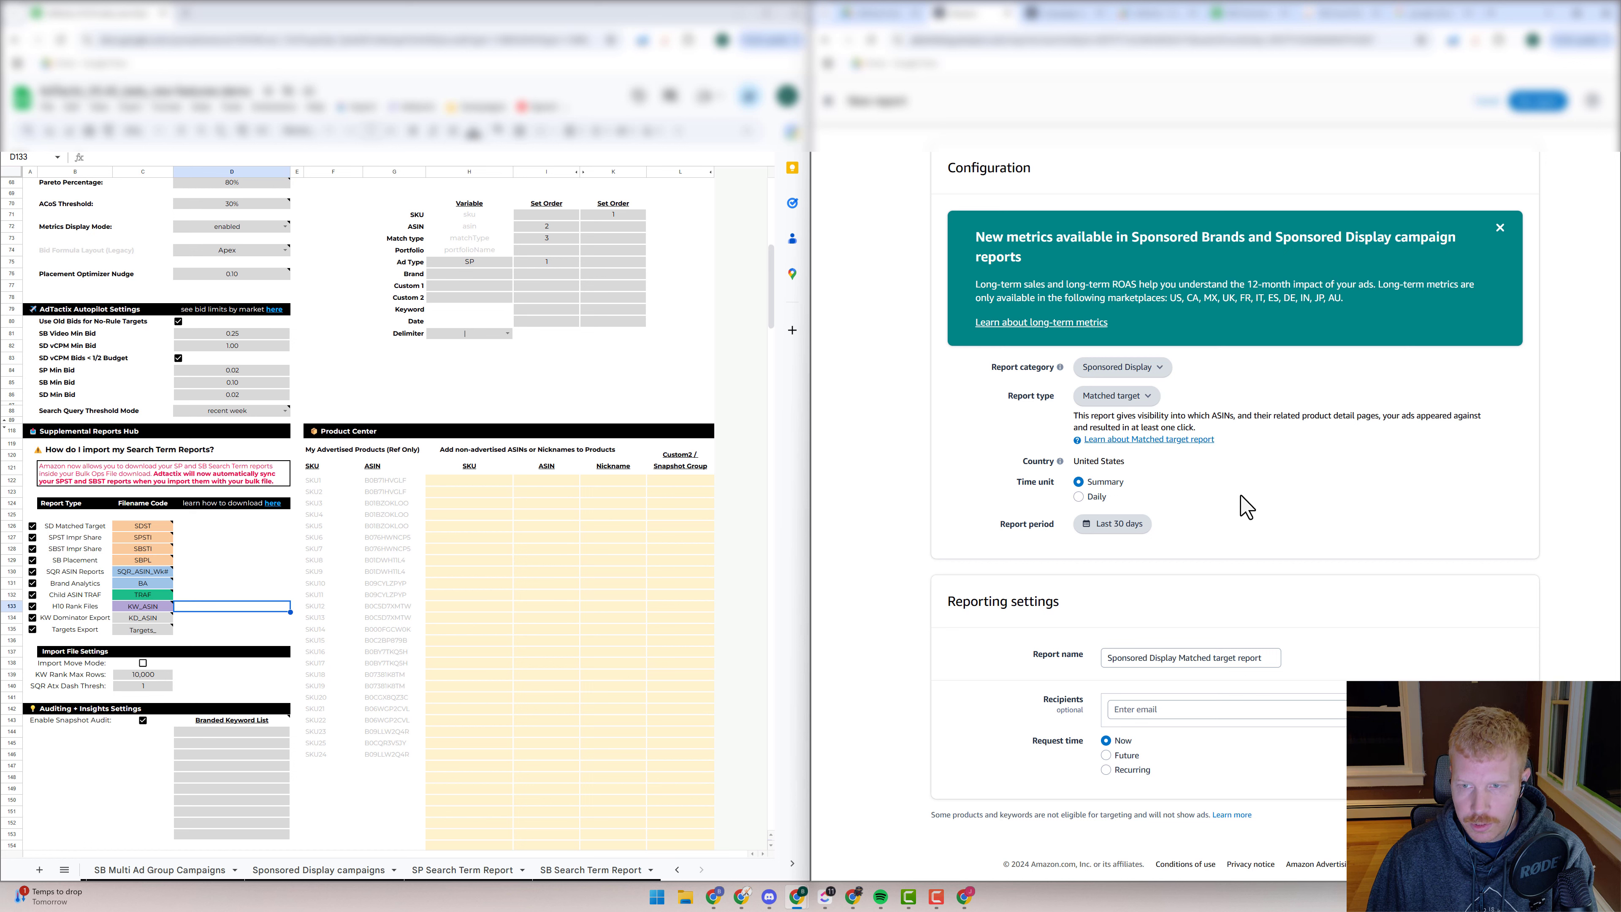
# - Set the Sponsored Display Matched target report's request time to Recurring, keeping the Daily frequency
pyautogui.click(1106, 769)
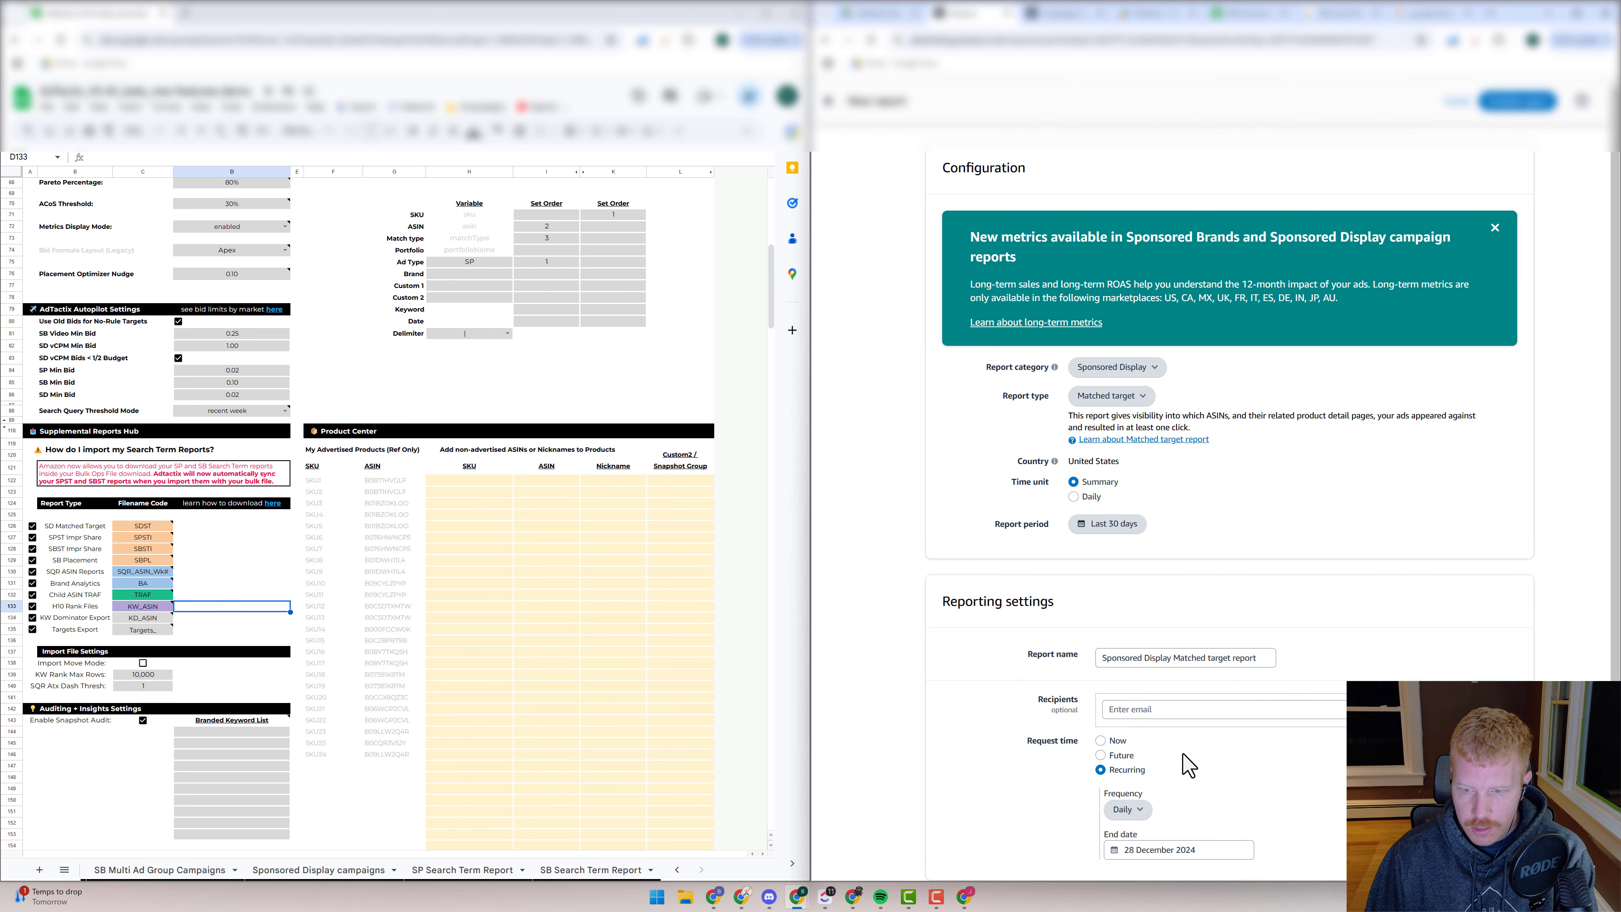
pyautogui.scroll(-1, 1292, 709)
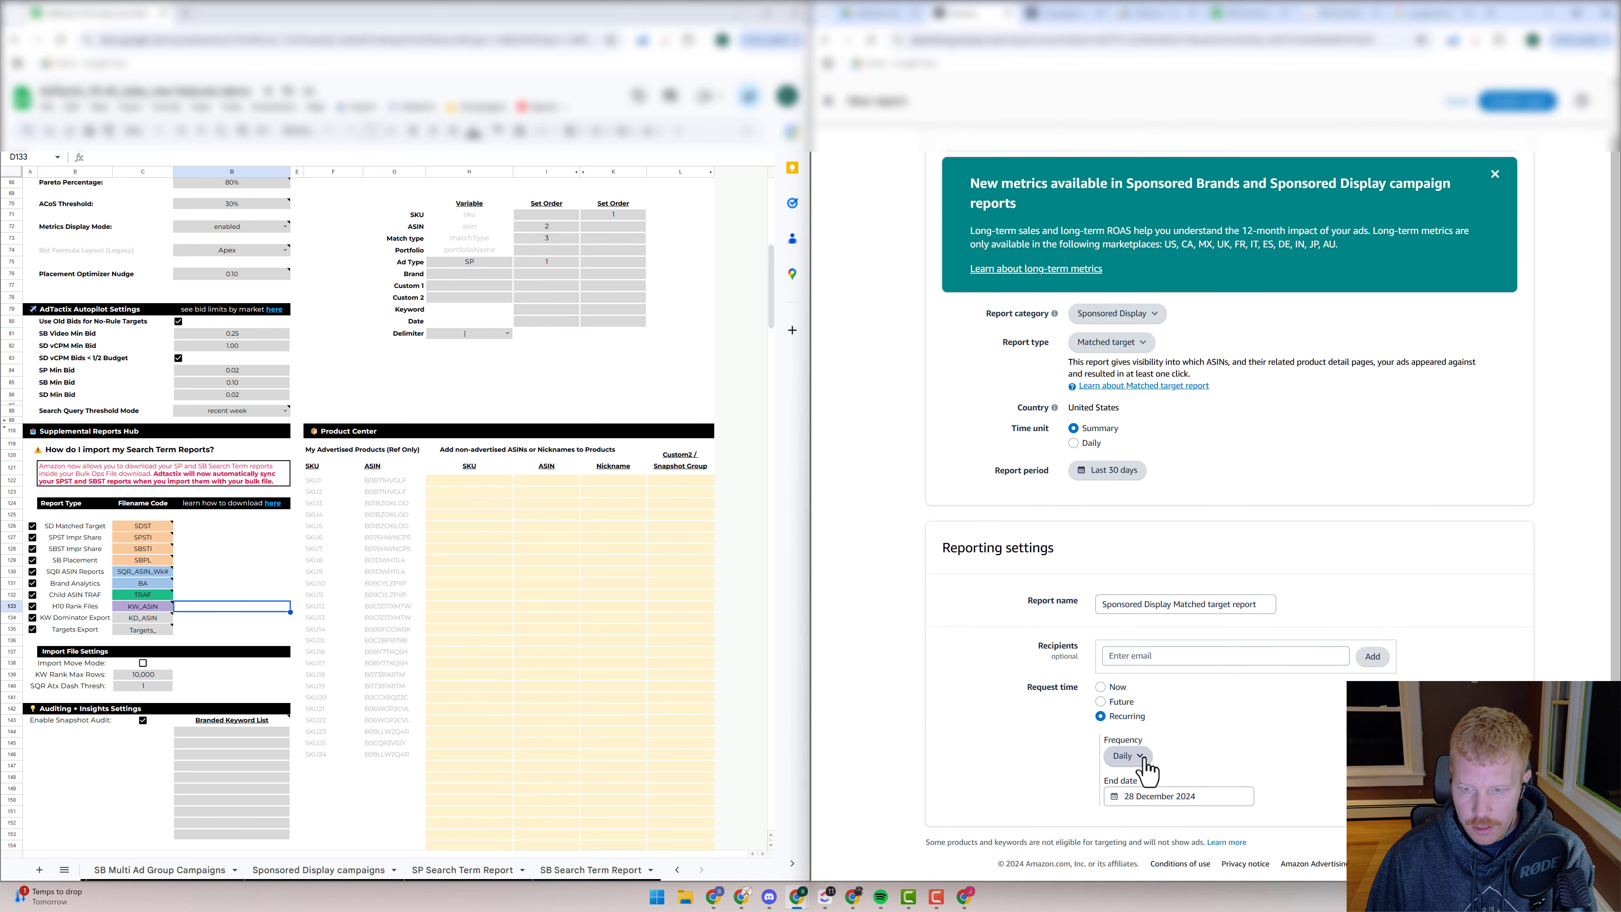
pyautogui.click(1126, 756)
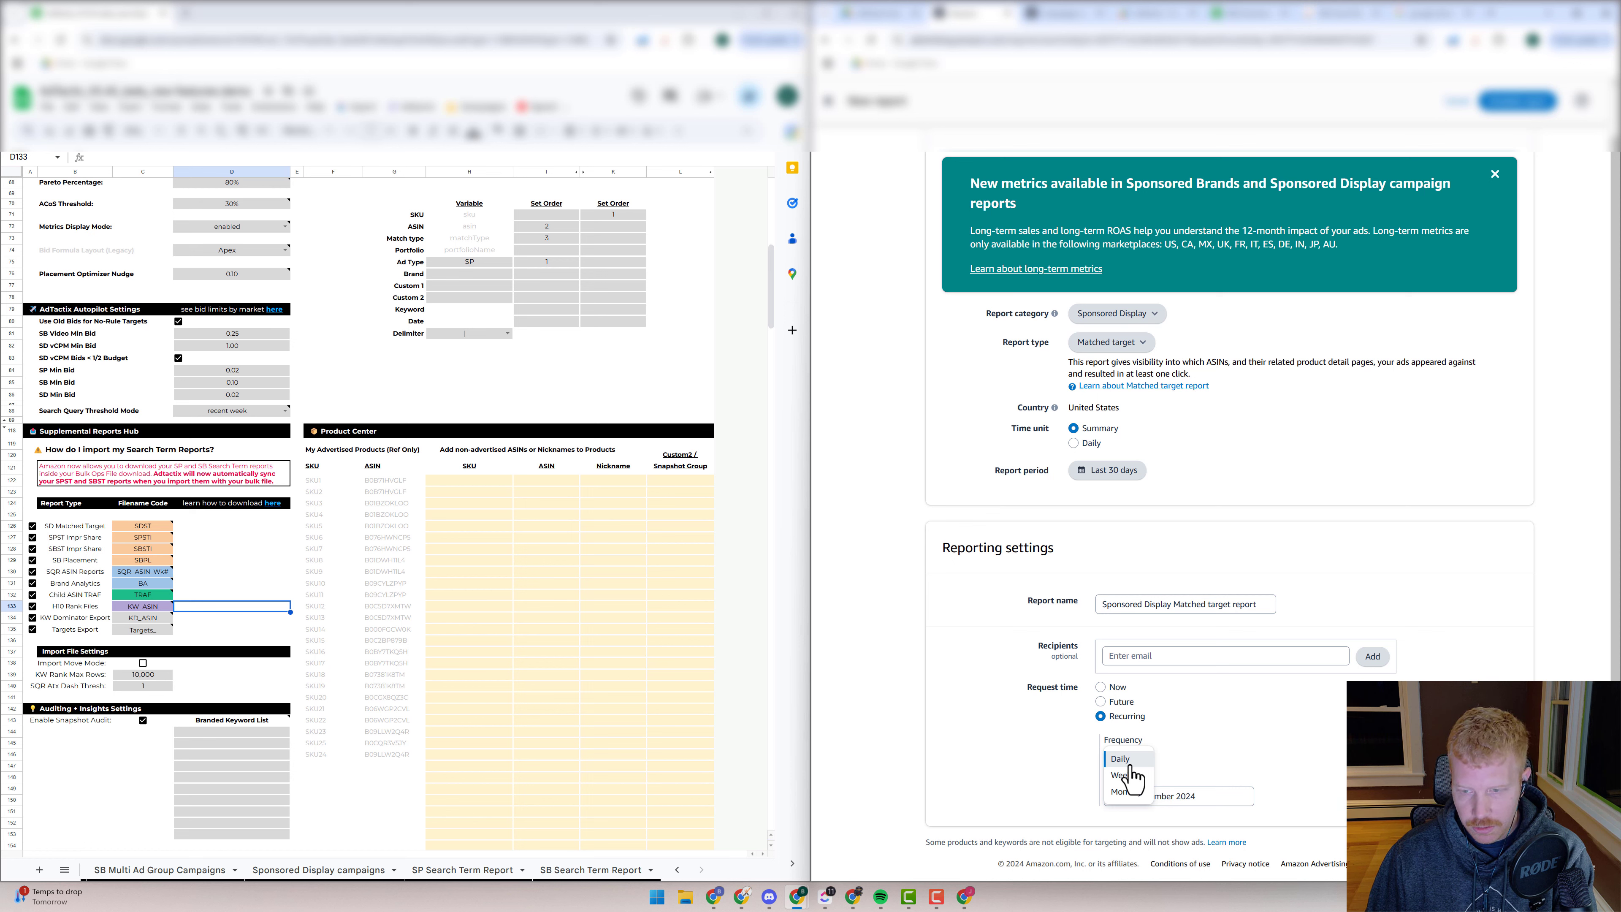
pyautogui.click(1181, 739)
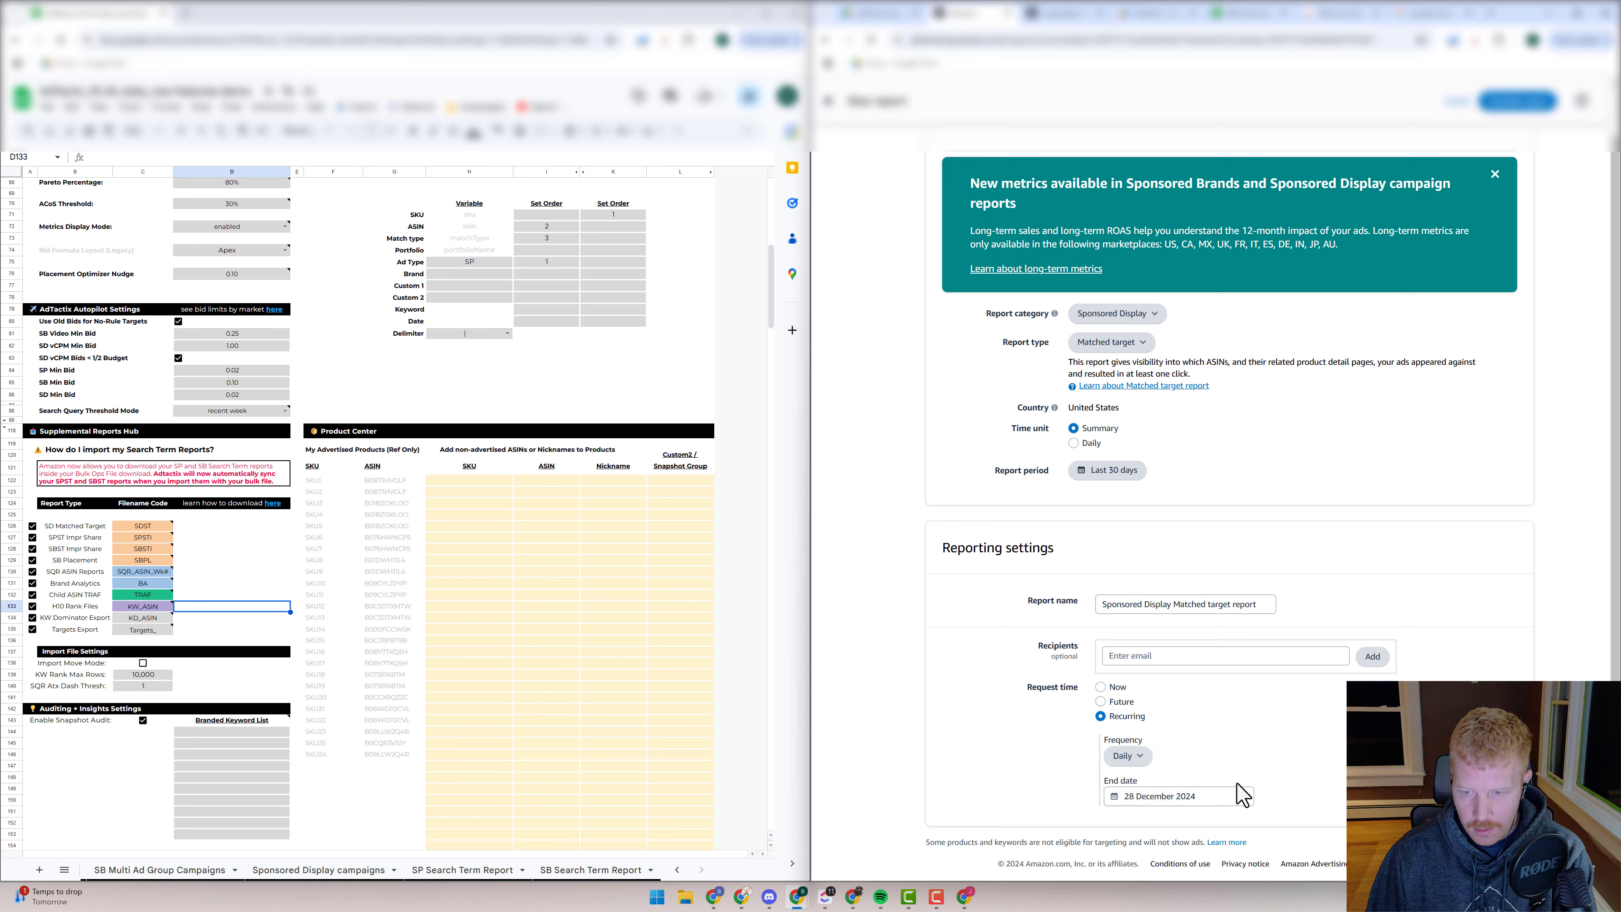
# - Set the recurring report's end date to 31 December 2026 and leave the form without creating the report
pyautogui.click(1190, 799)
pyautogui.click(1224, 603)
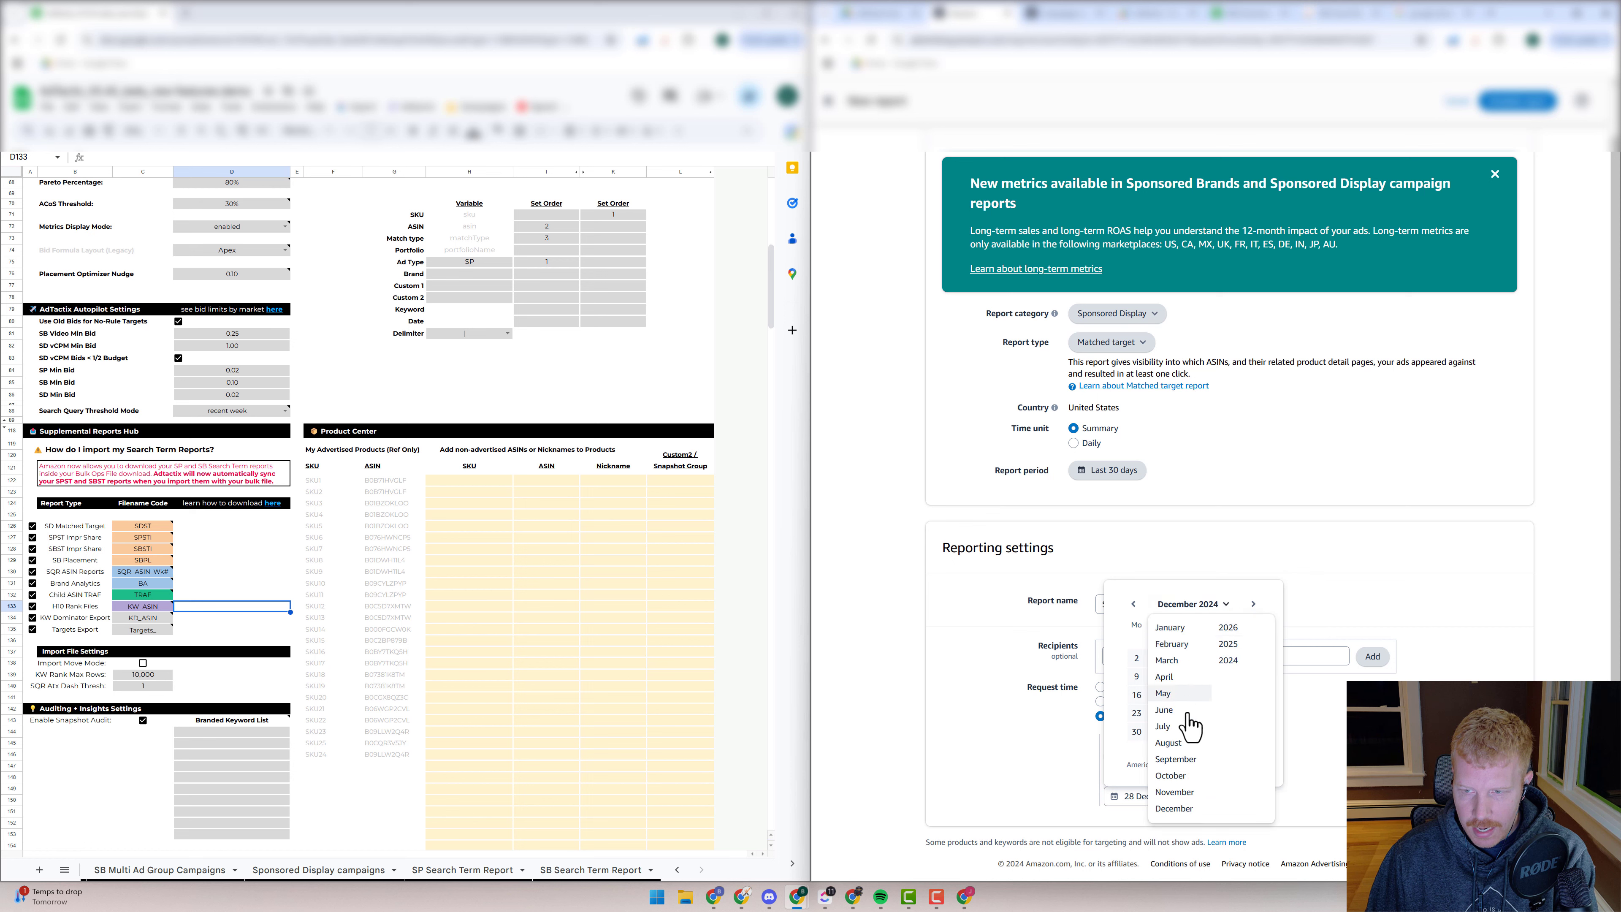
pyautogui.click(1228, 627)
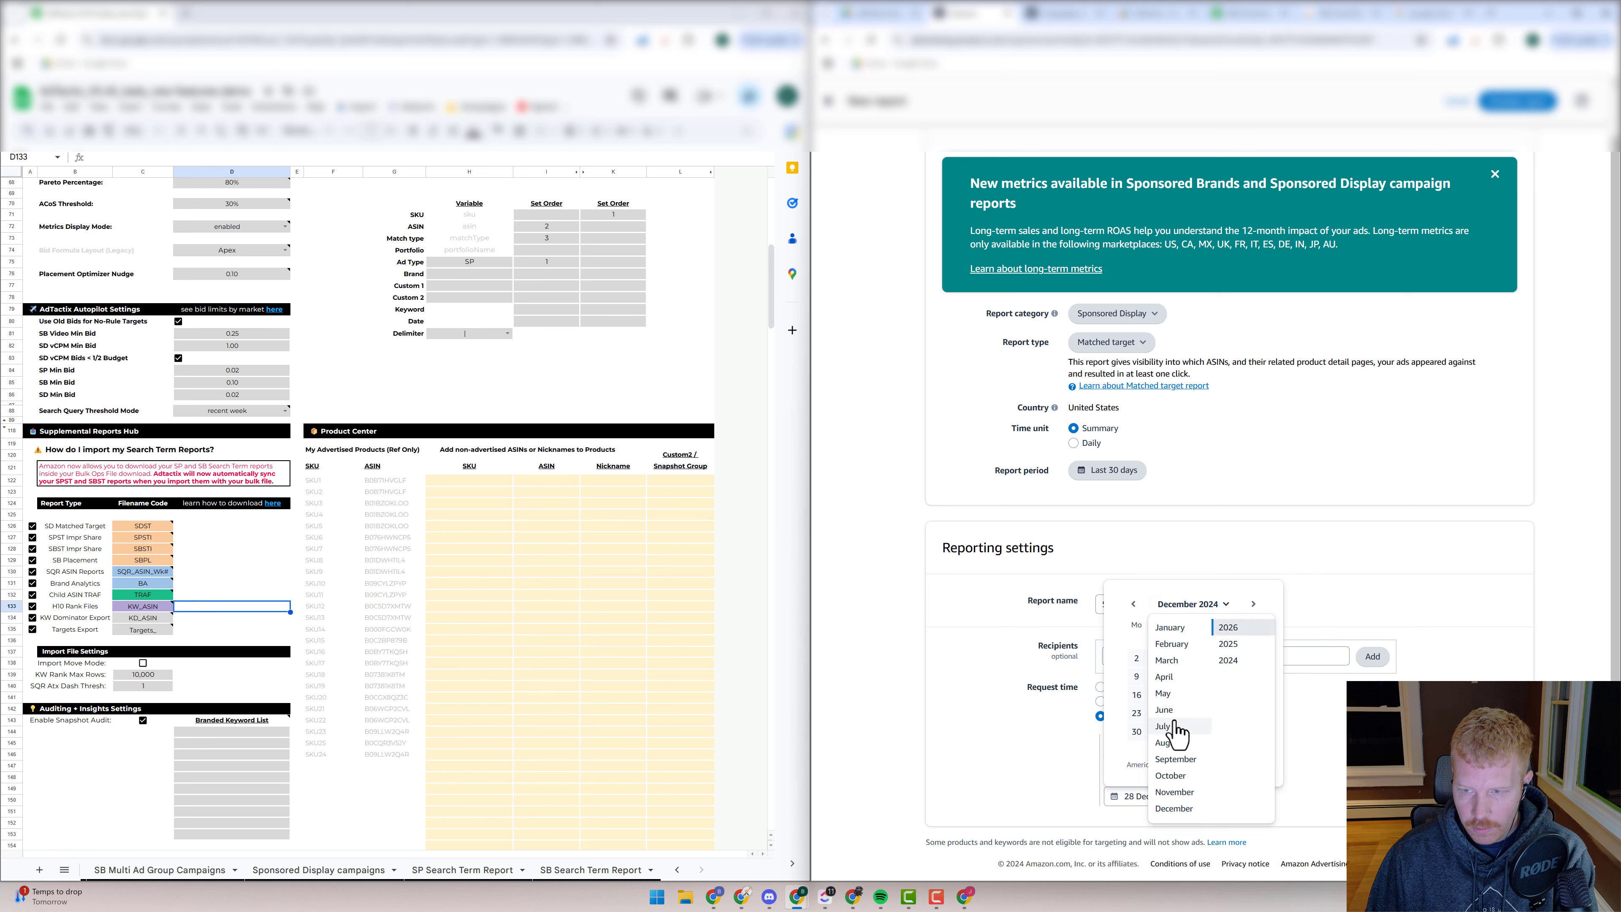
pyautogui.click(1177, 808)
pyautogui.click(1193, 731)
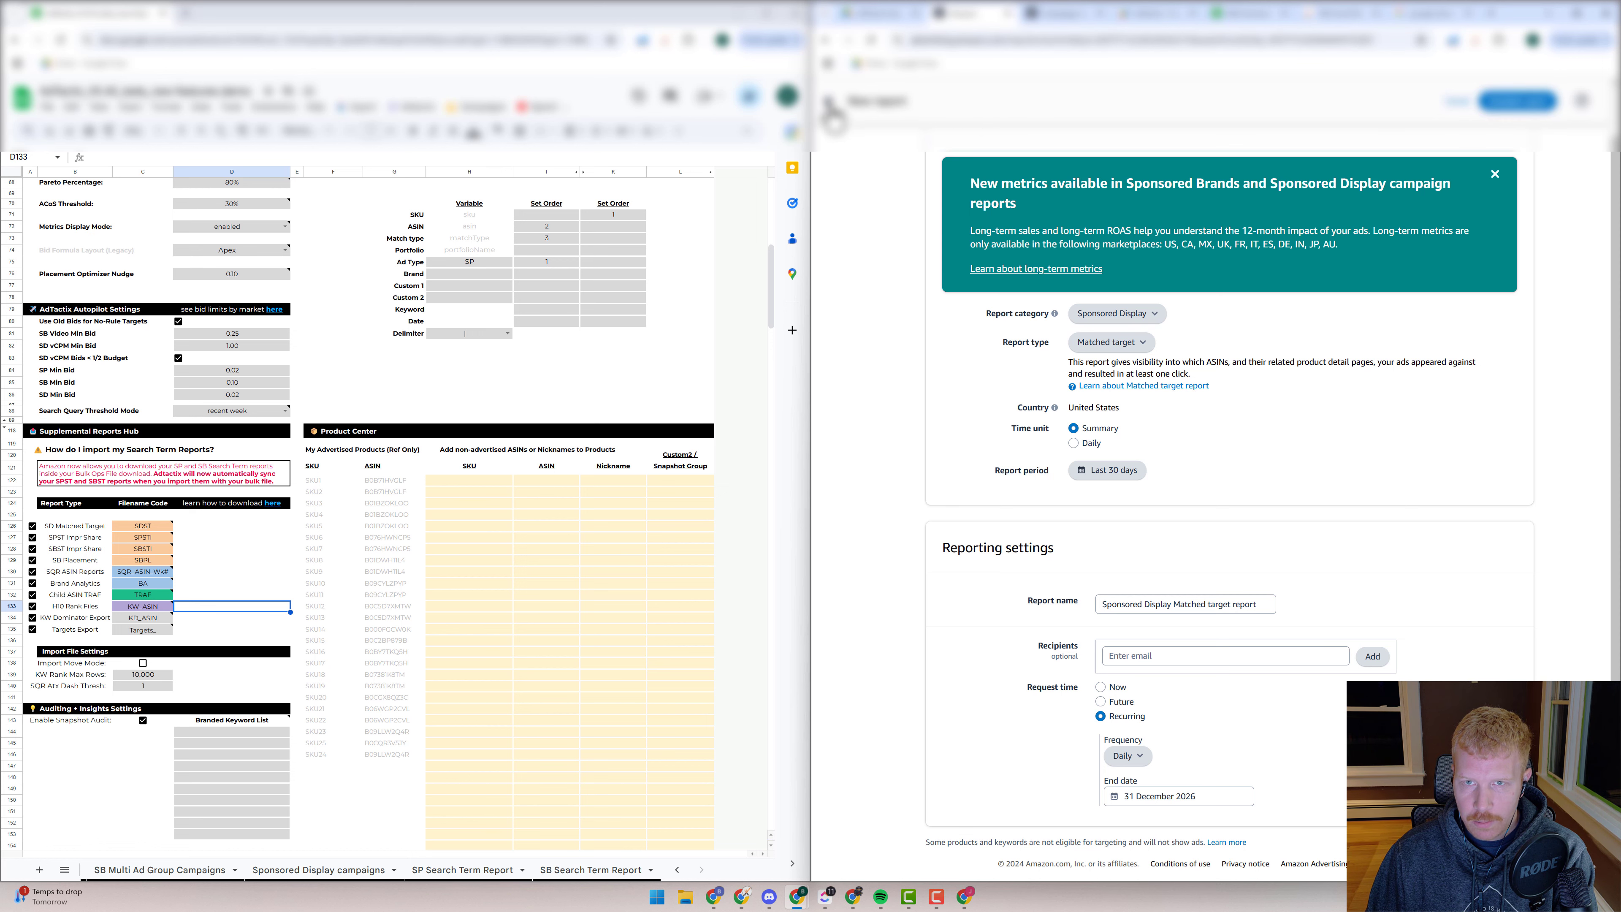
pyautogui.click(829, 102)
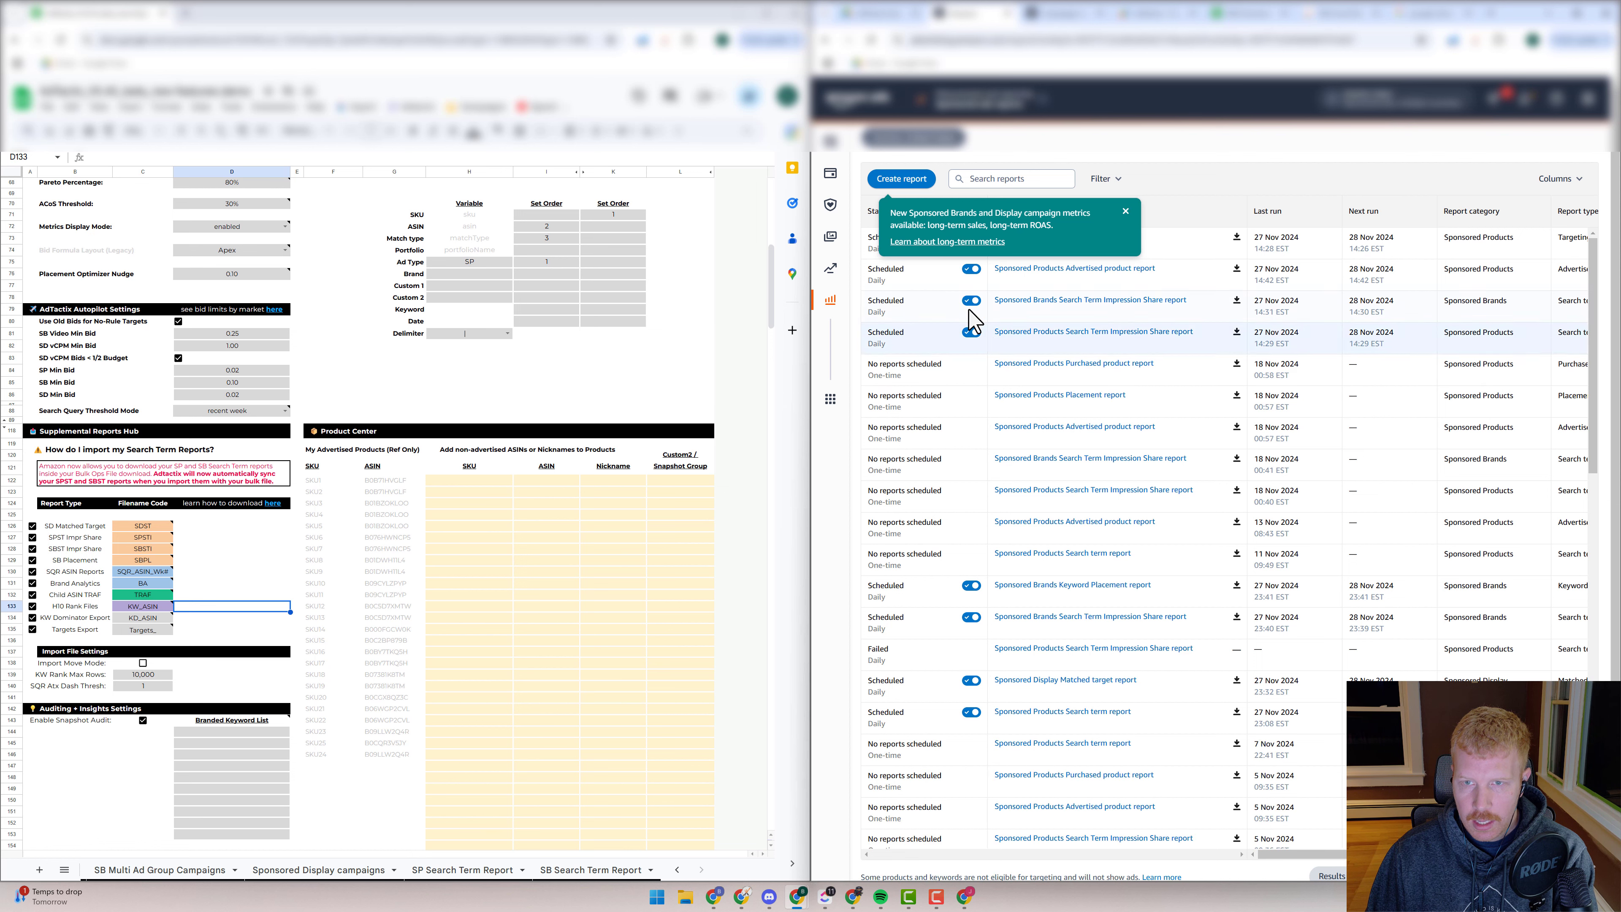
# - Start downloading the Sponsored Products Targeting report, browse to the AdTactix Data - New folder on Drive, and cancel the save
pyautogui.click(1124, 211)
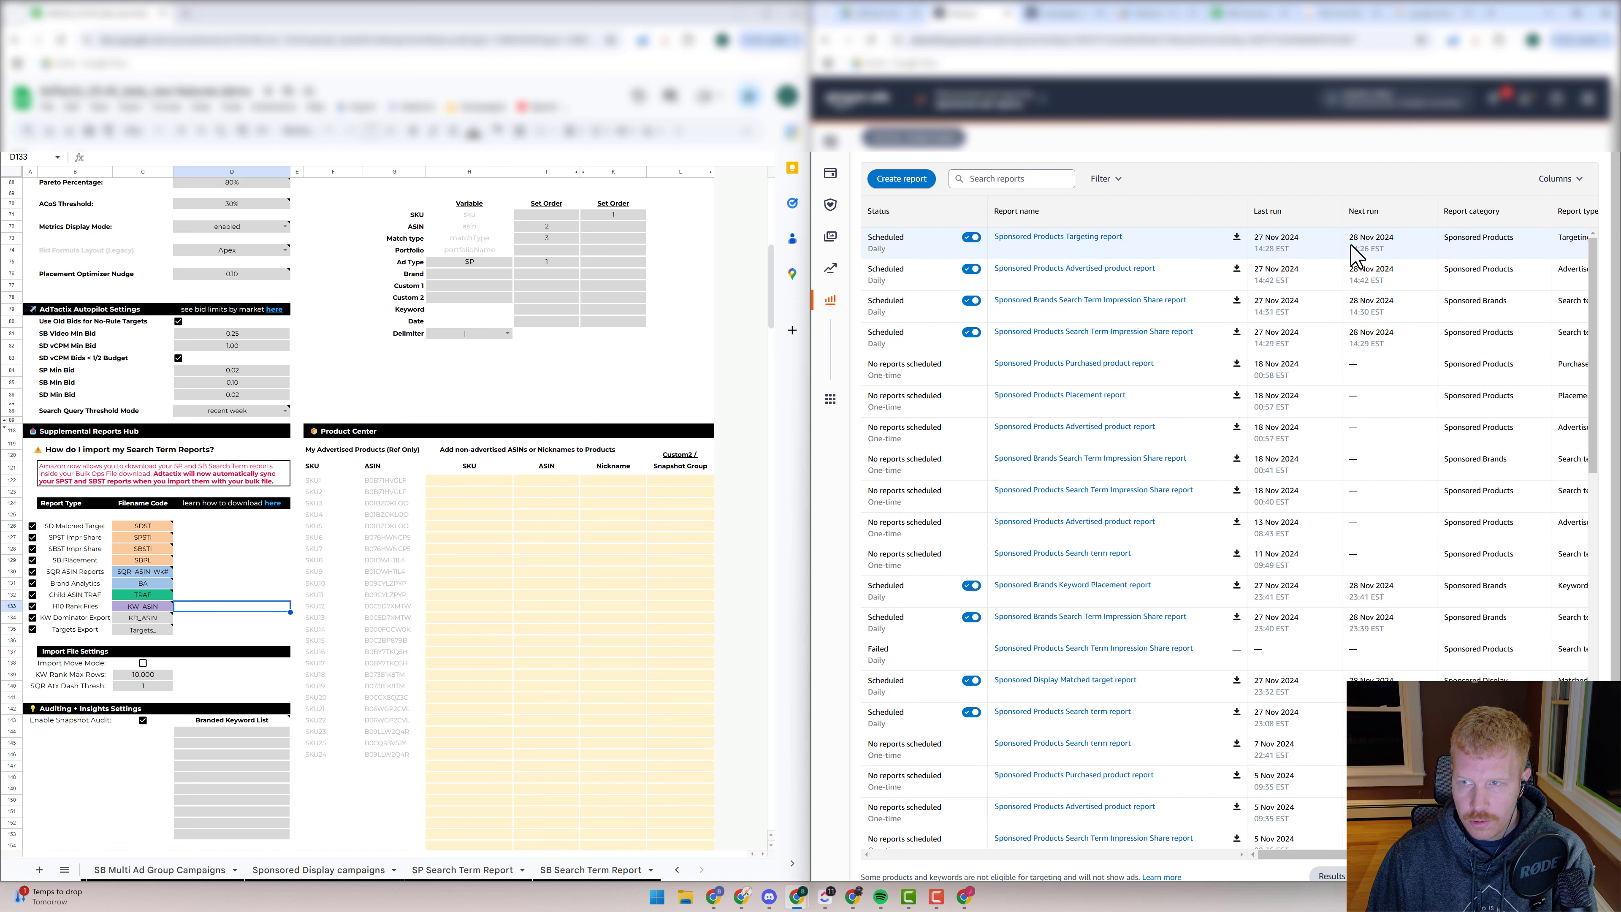
pyautogui.click(1237, 237)
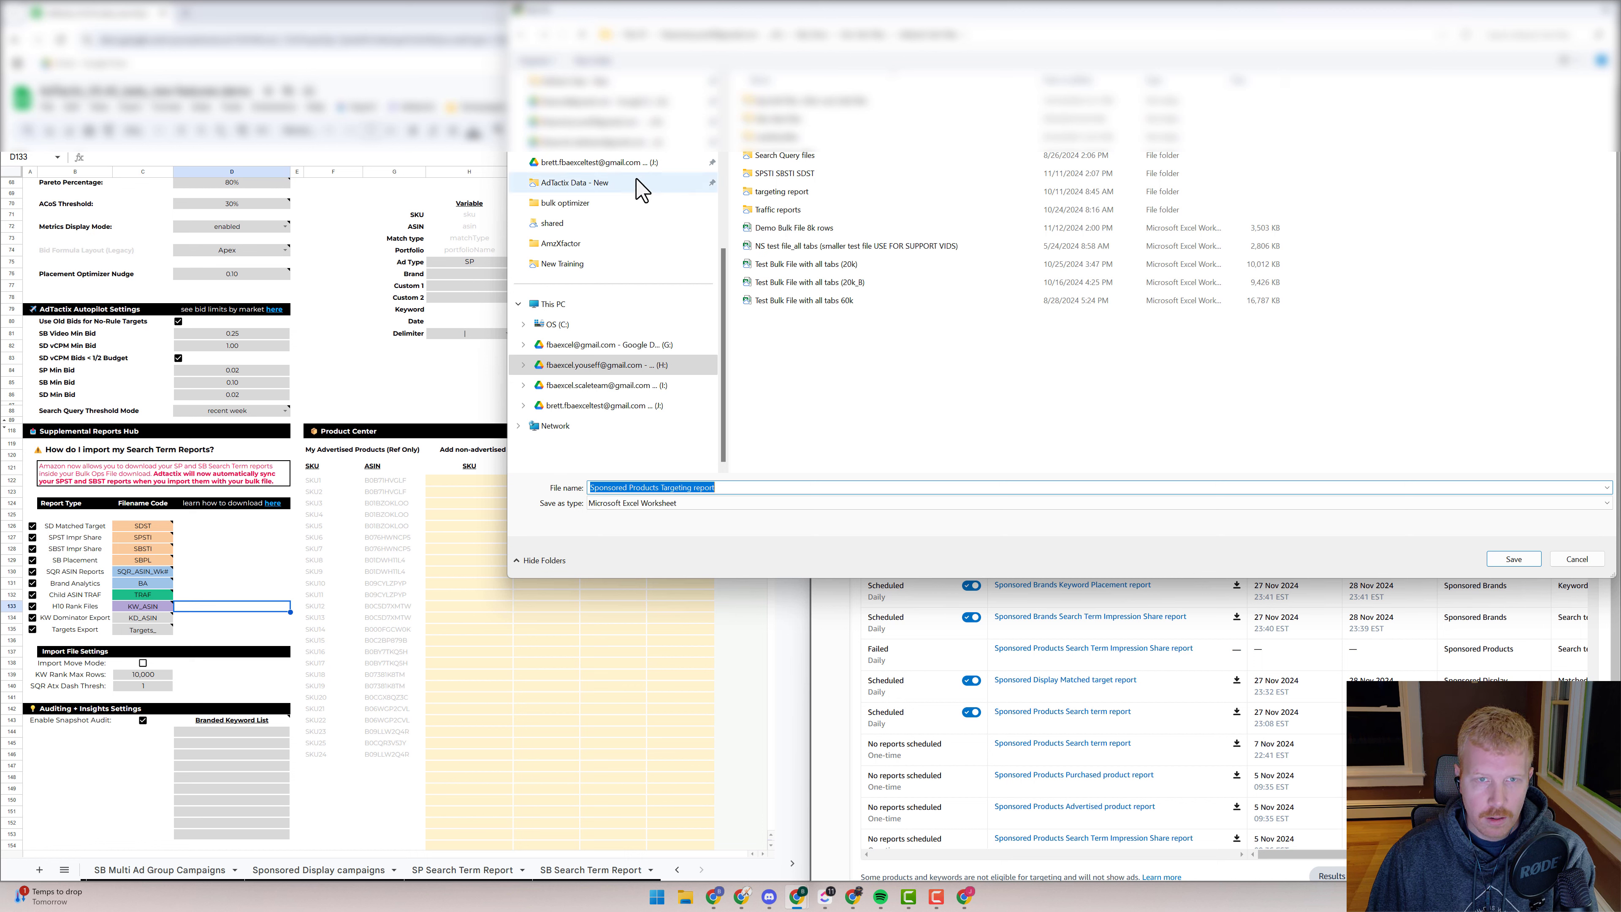
pyautogui.scroll(2, 575, 226)
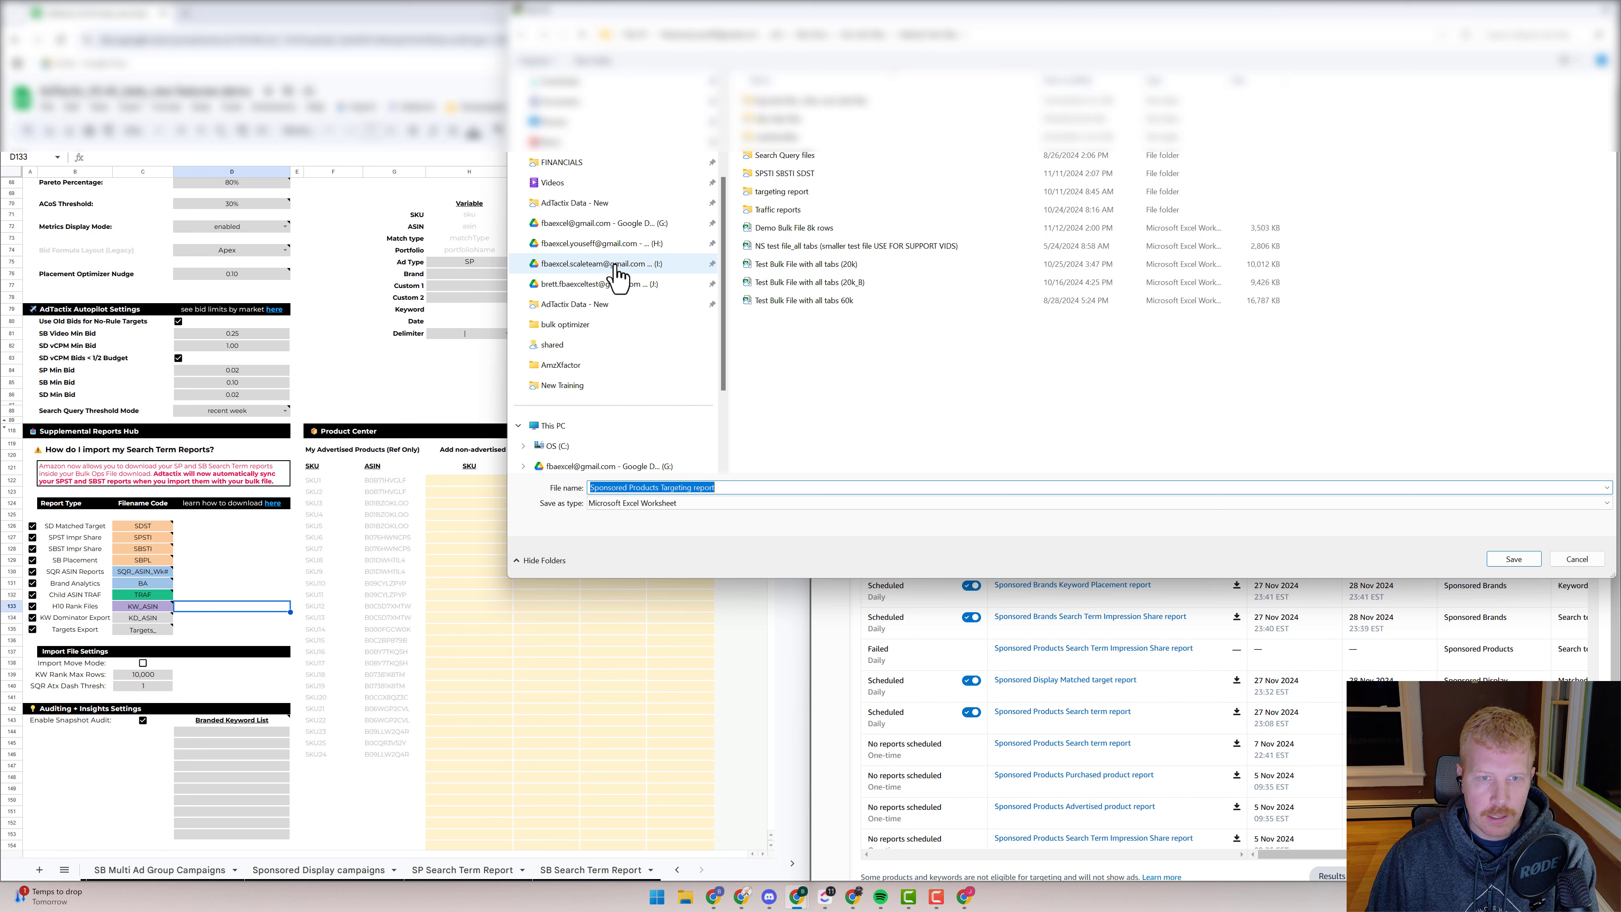
pyautogui.click(622, 285)
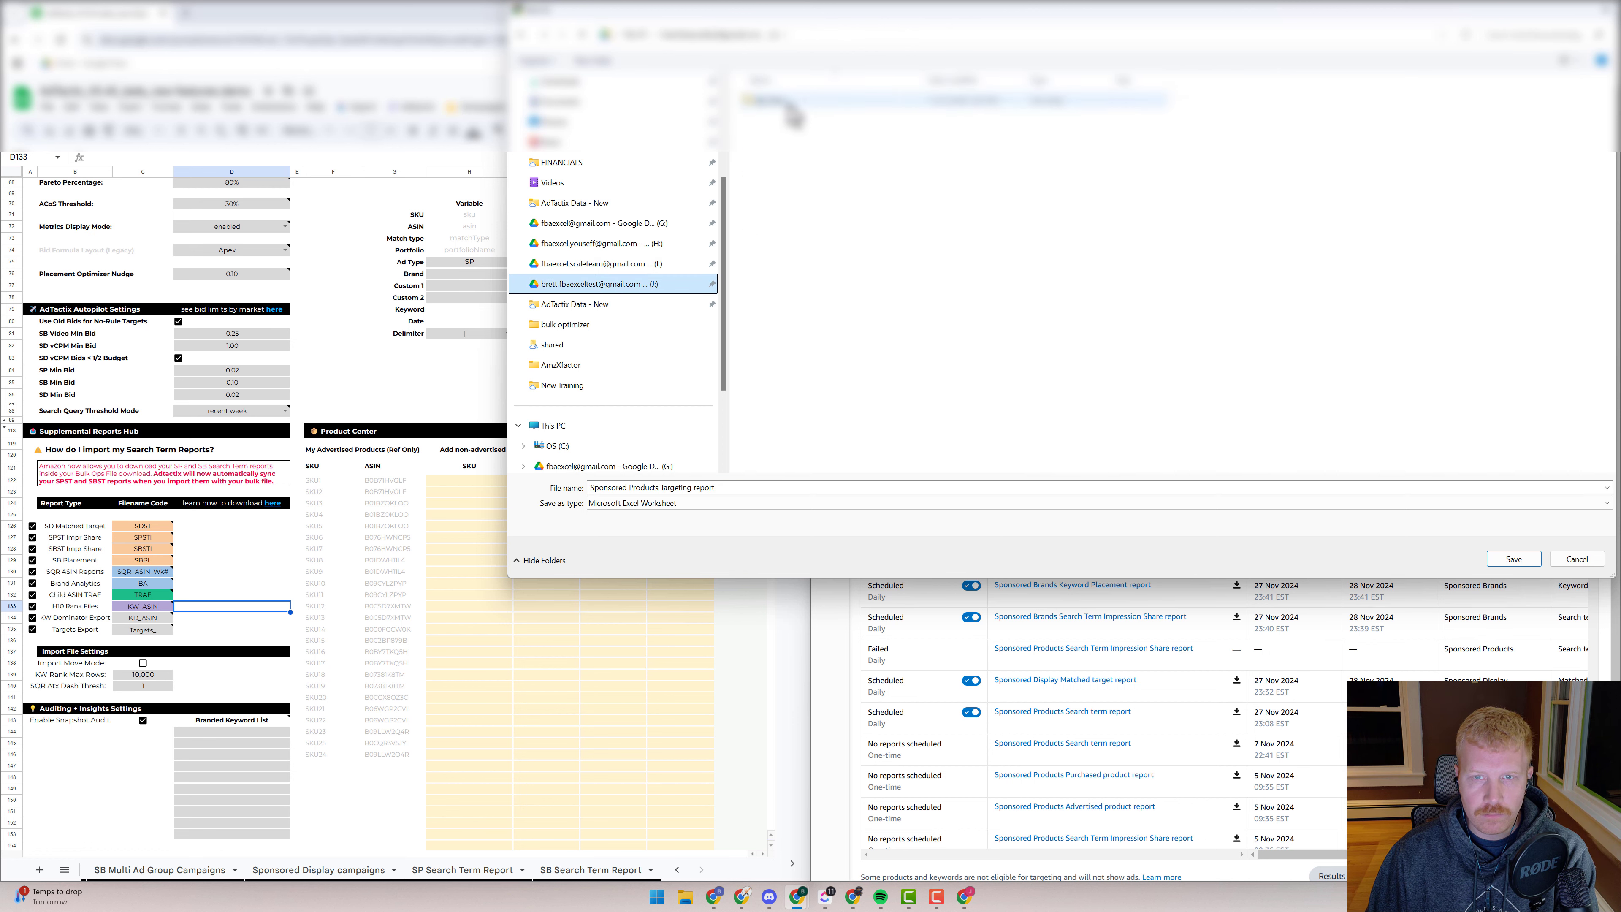
pyautogui.click(575, 305)
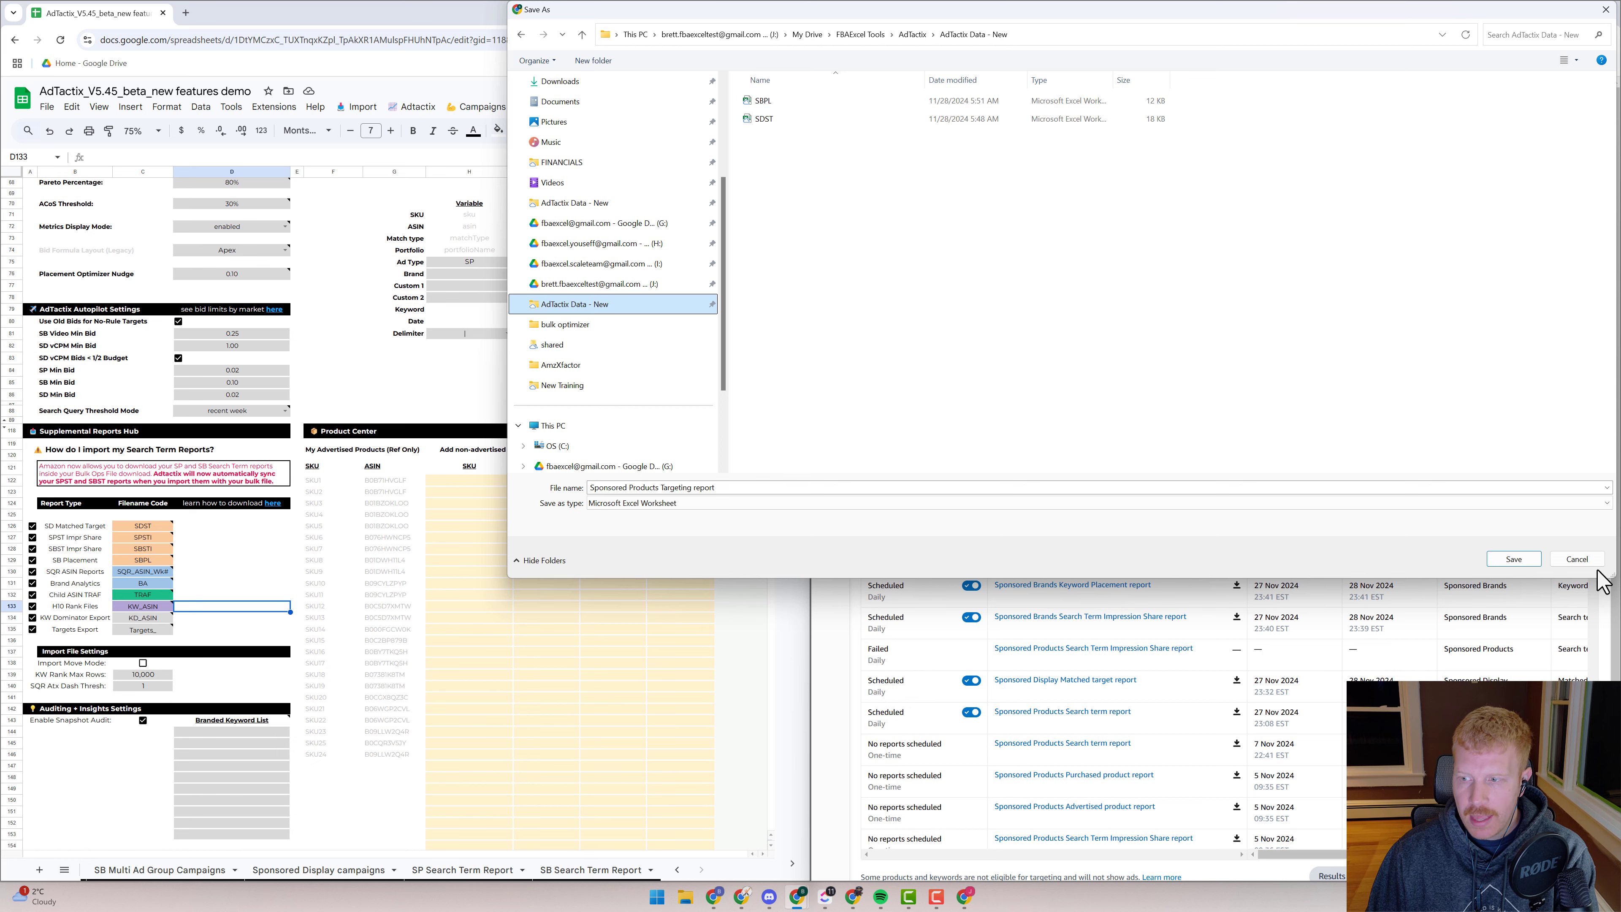
pyautogui.click(1577, 562)
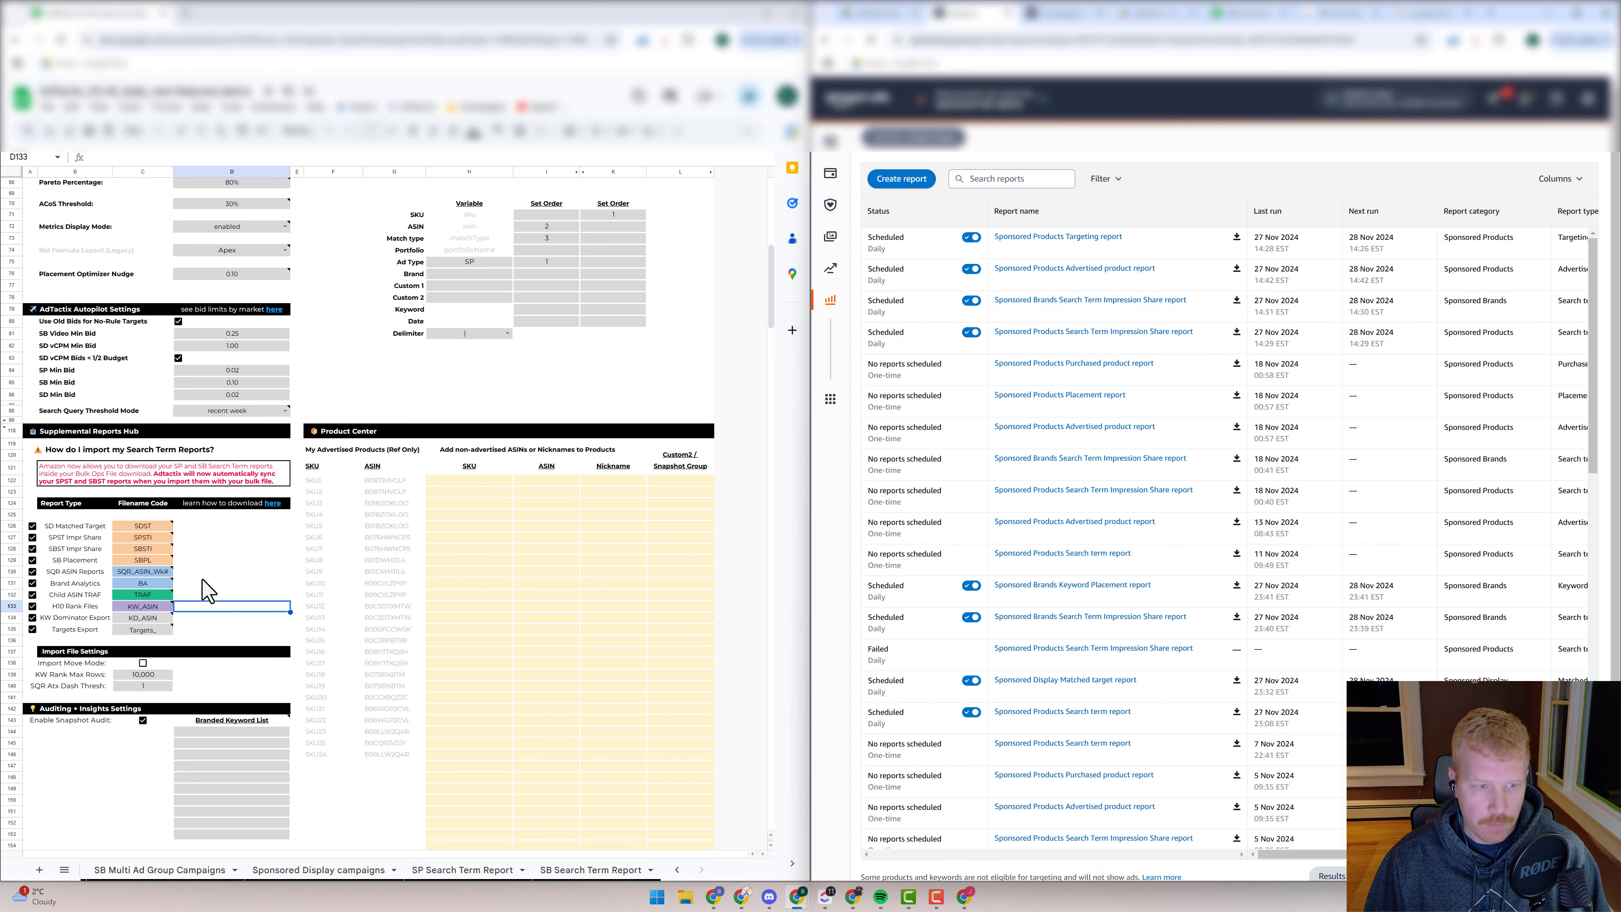
# - Start a new Sponsored Products report of type Search term impression share with the period set to Last seven days
pyautogui.click(152, 550)
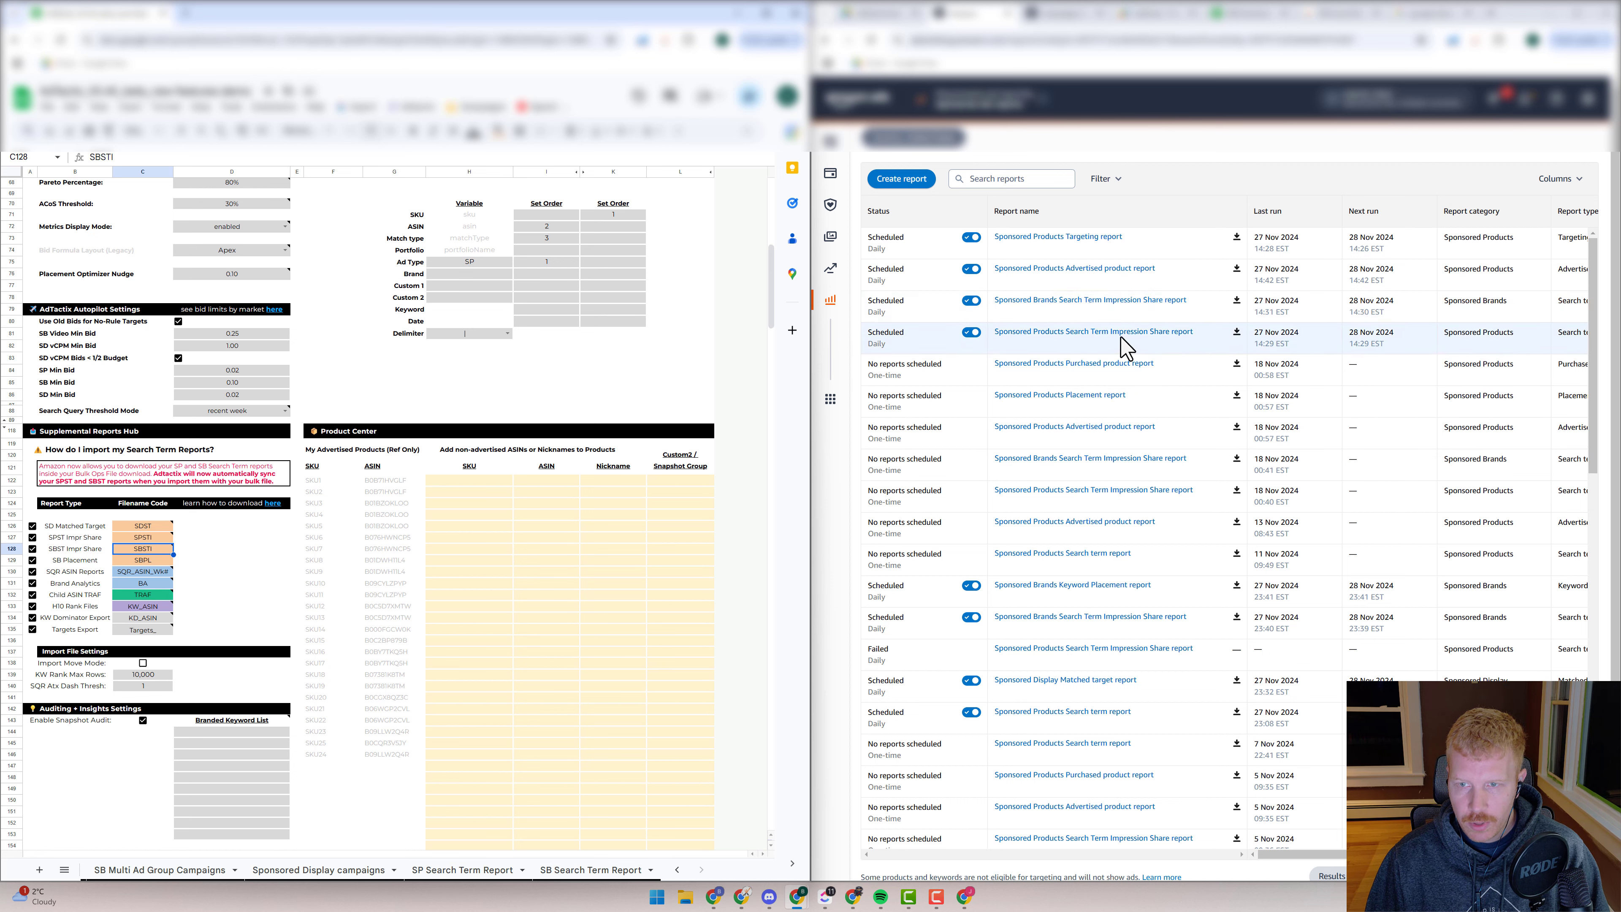
pyautogui.click(899, 182)
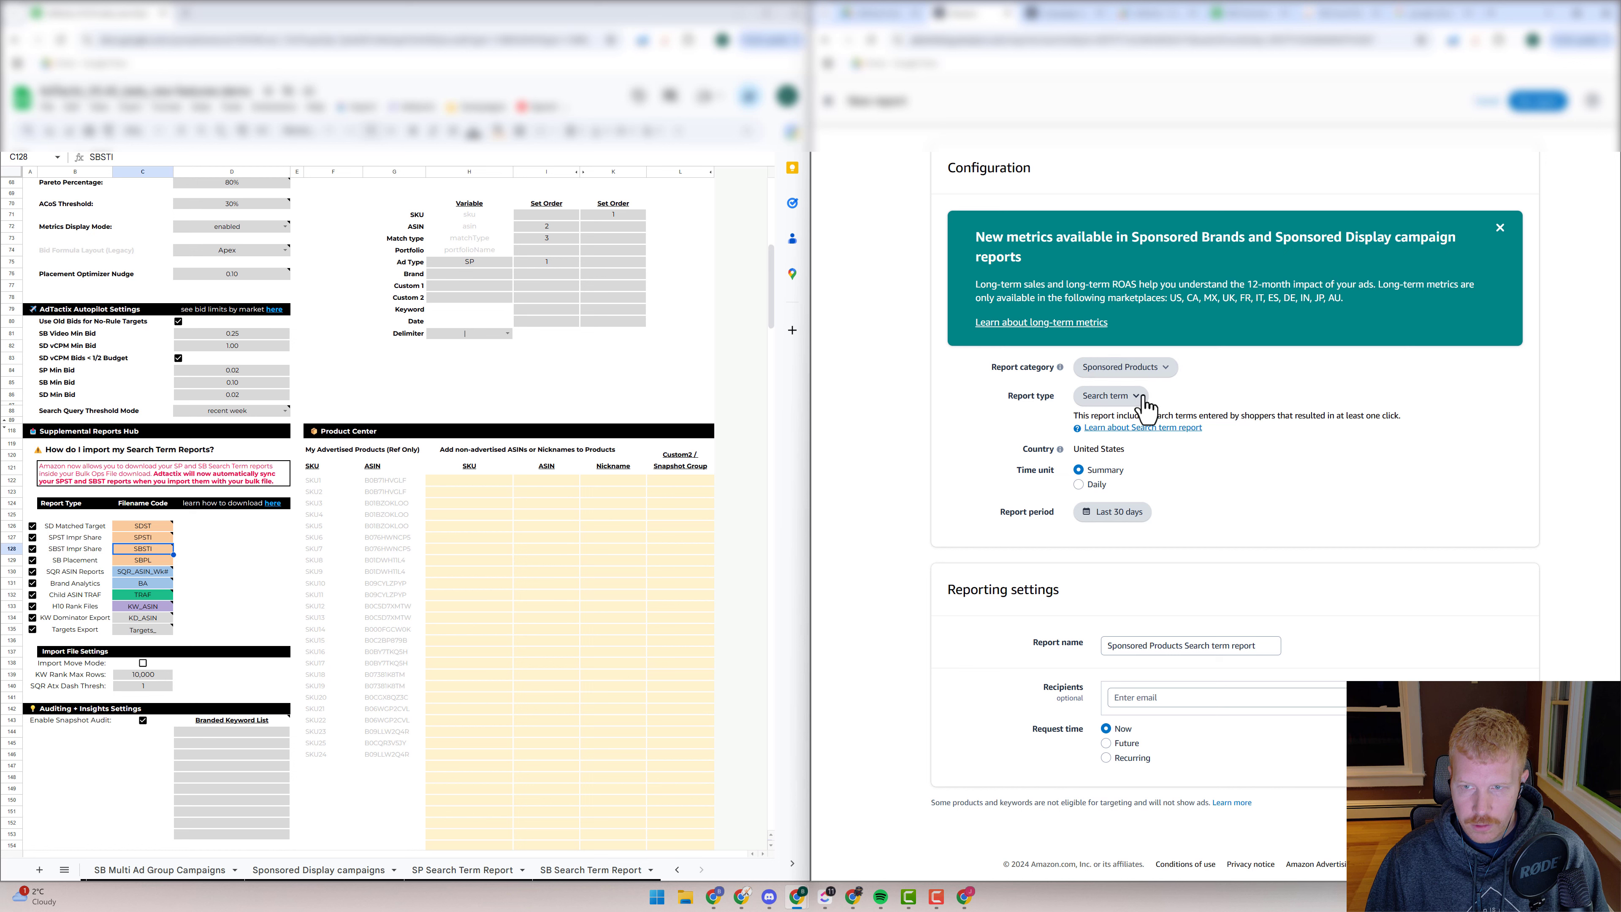
pyautogui.click(1137, 397)
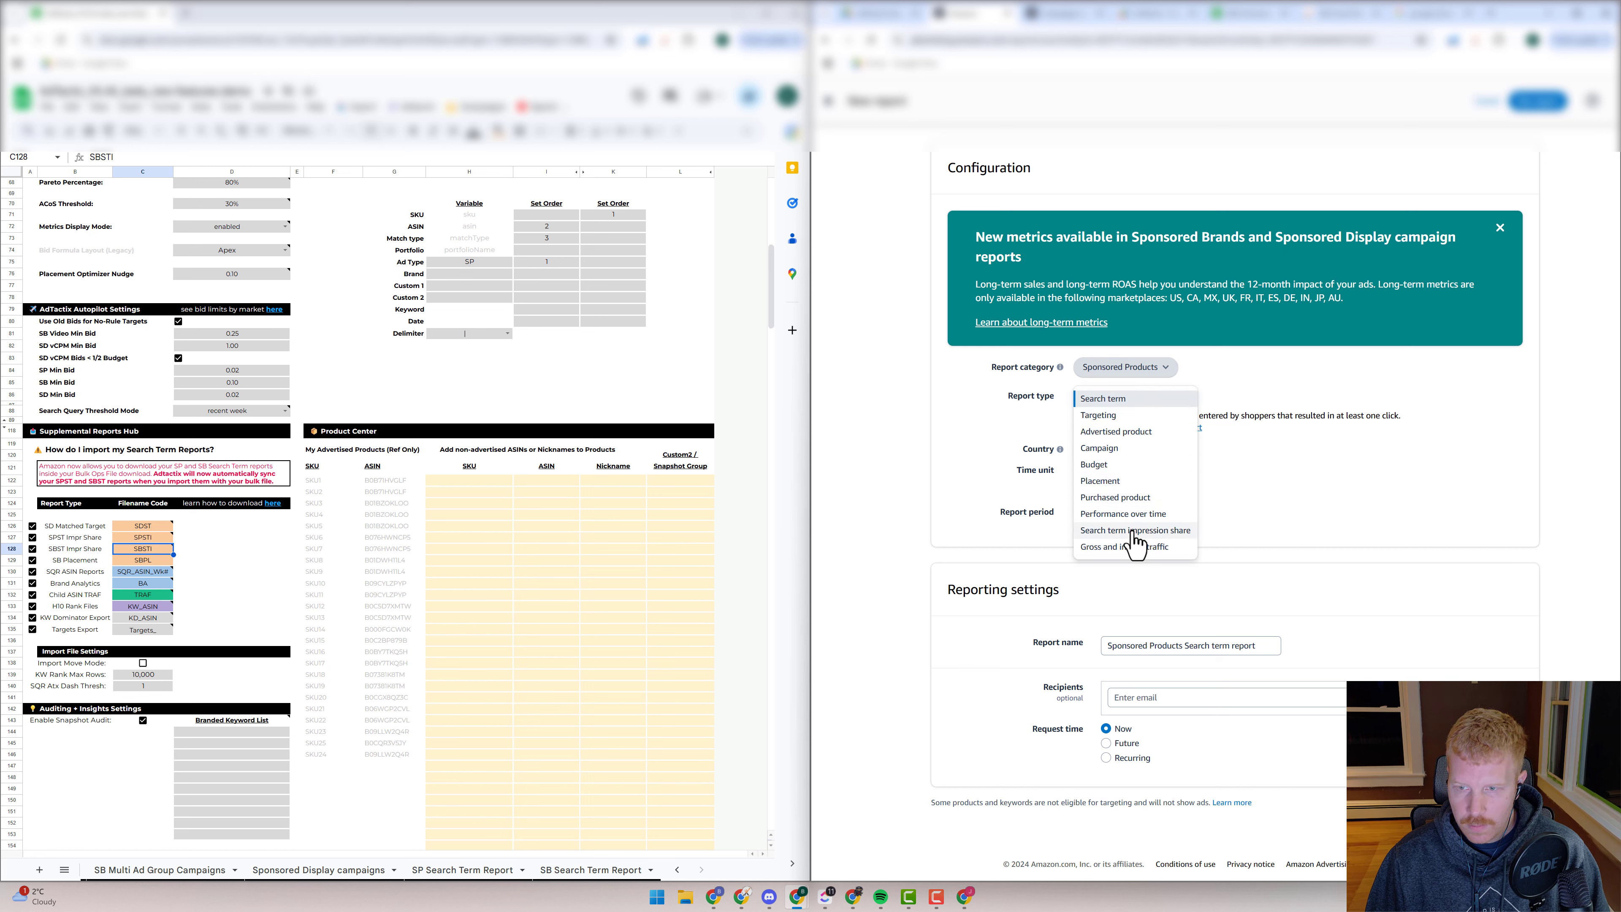
pyautogui.click(1135, 531)
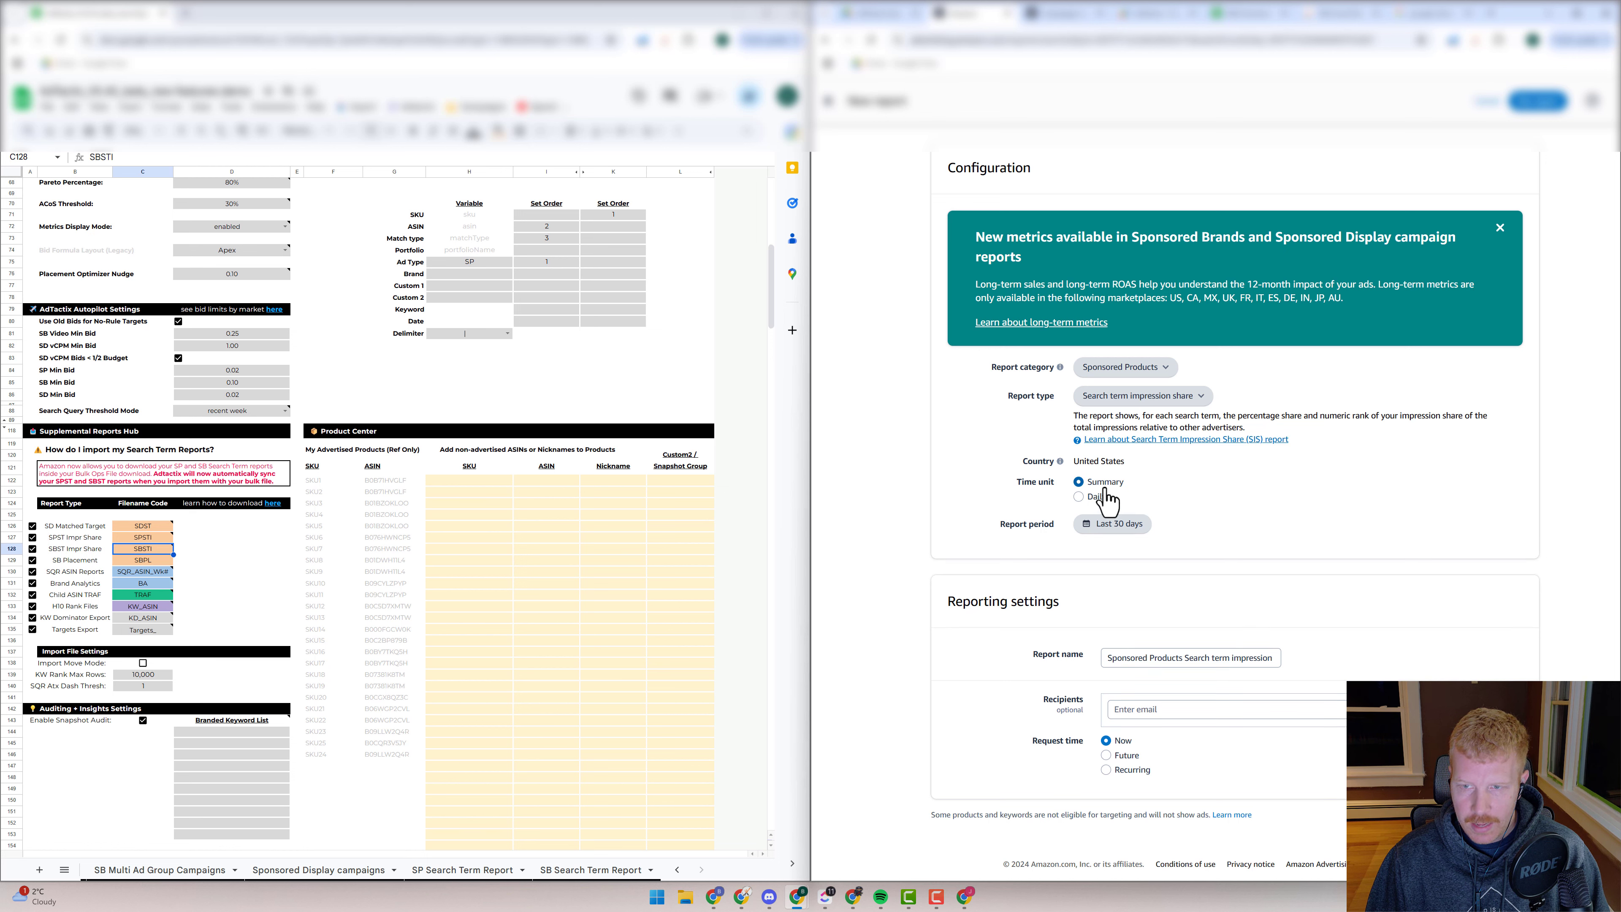
pyautogui.click(1116, 524)
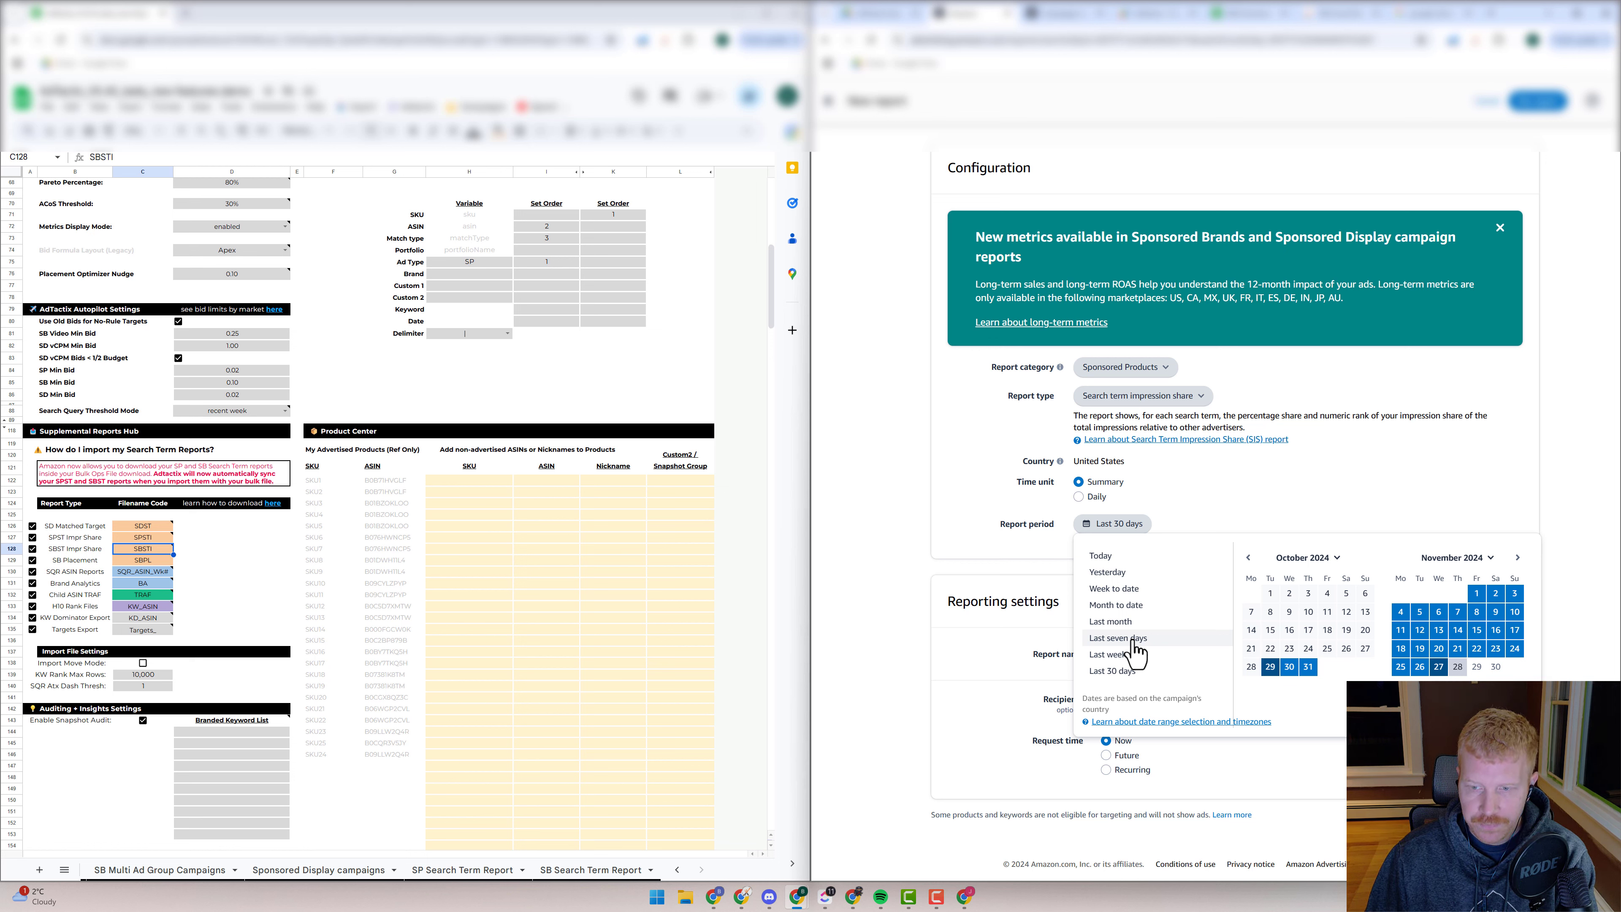
pyautogui.click(1118, 638)
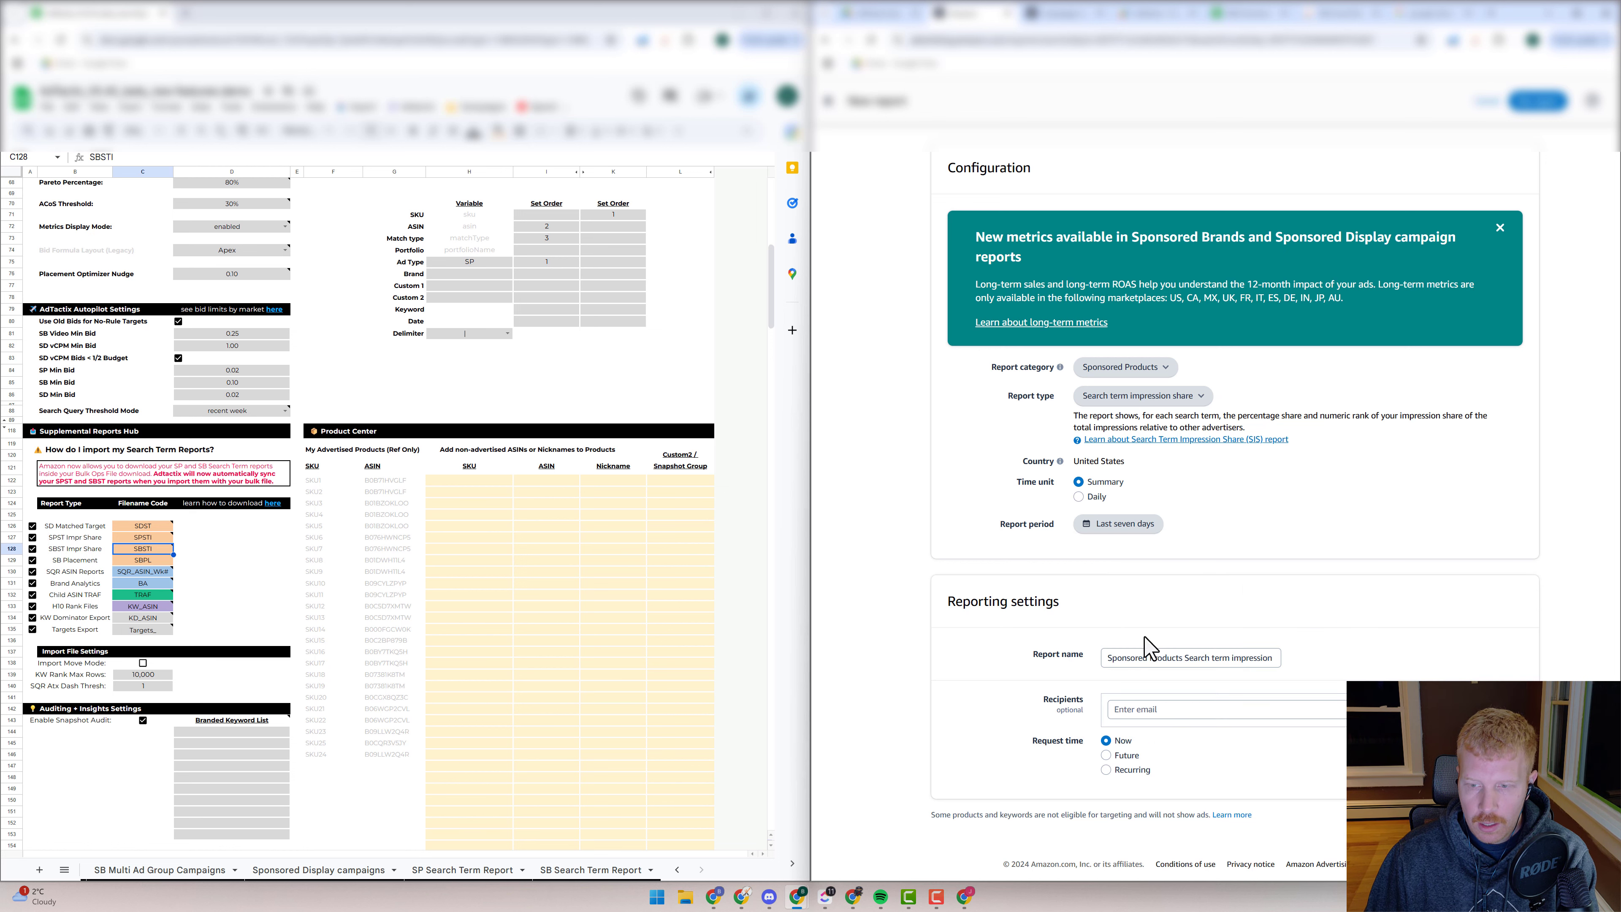
# - Check the impression share report's date range and set its request time to Recurring
pyautogui.click(1112, 523)
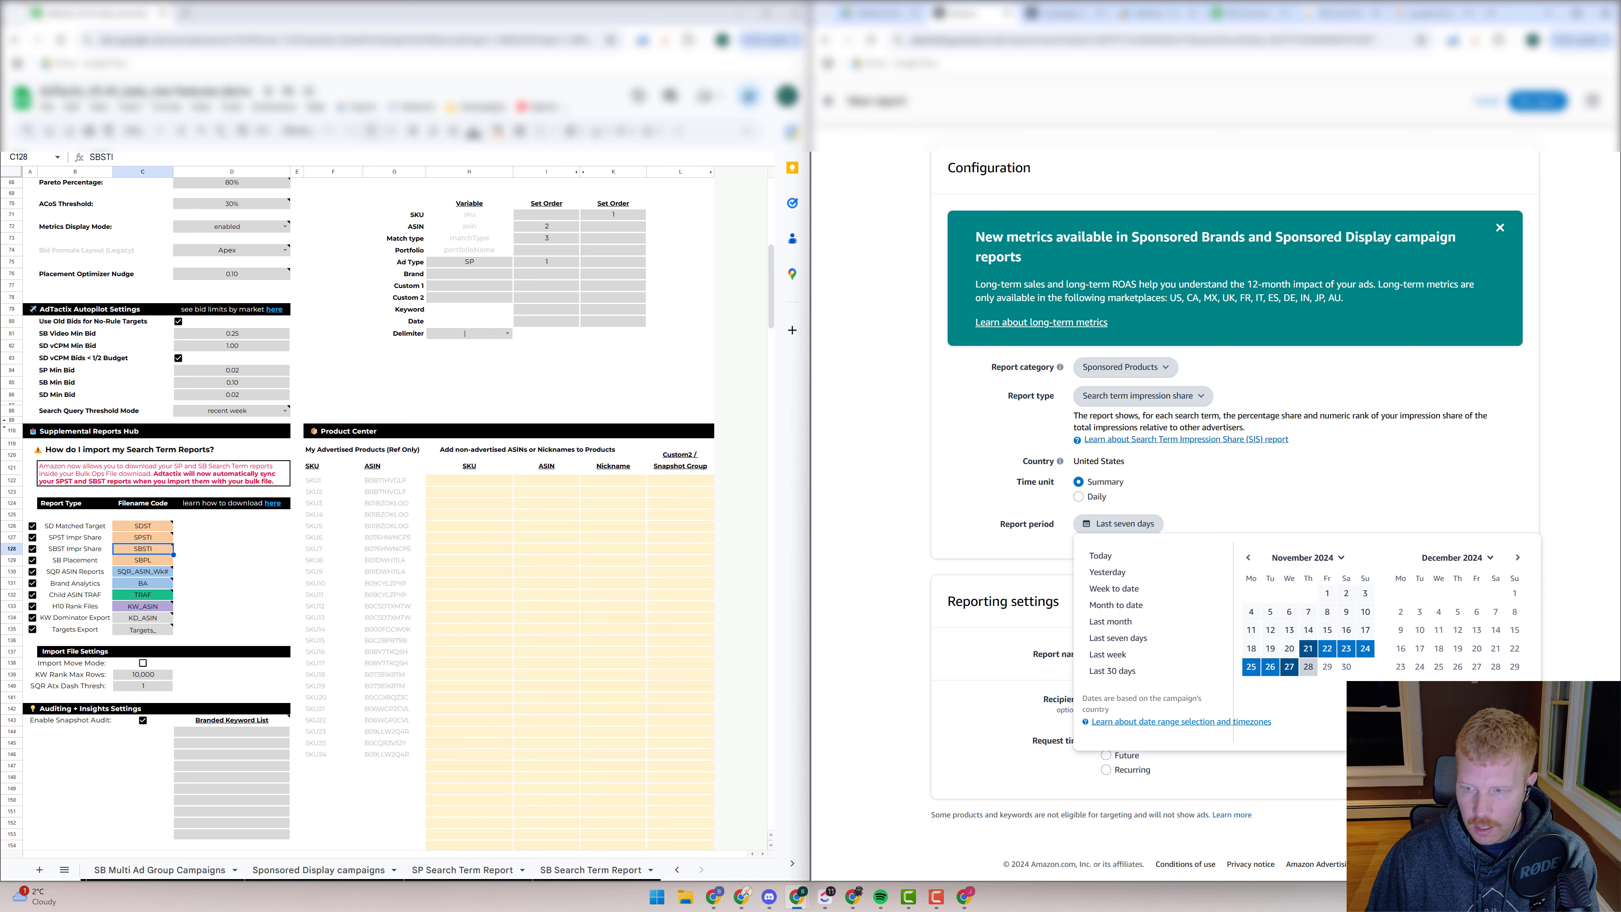
pyautogui.press('Escape')
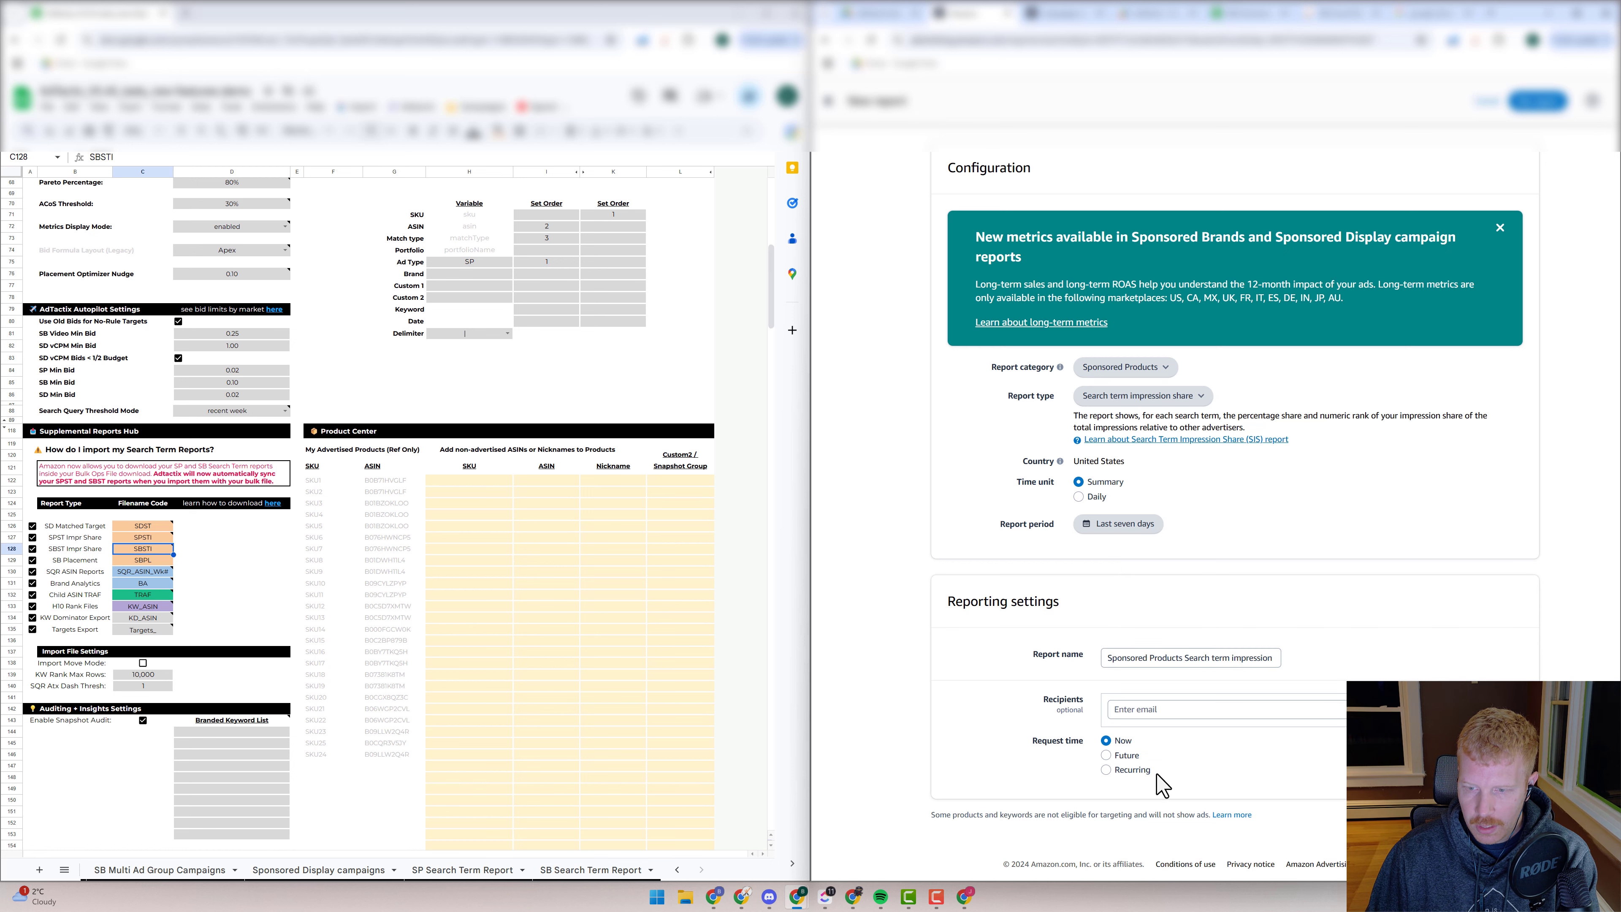
pyautogui.click(1106, 769)
pyautogui.scroll(-1, 1197, 753)
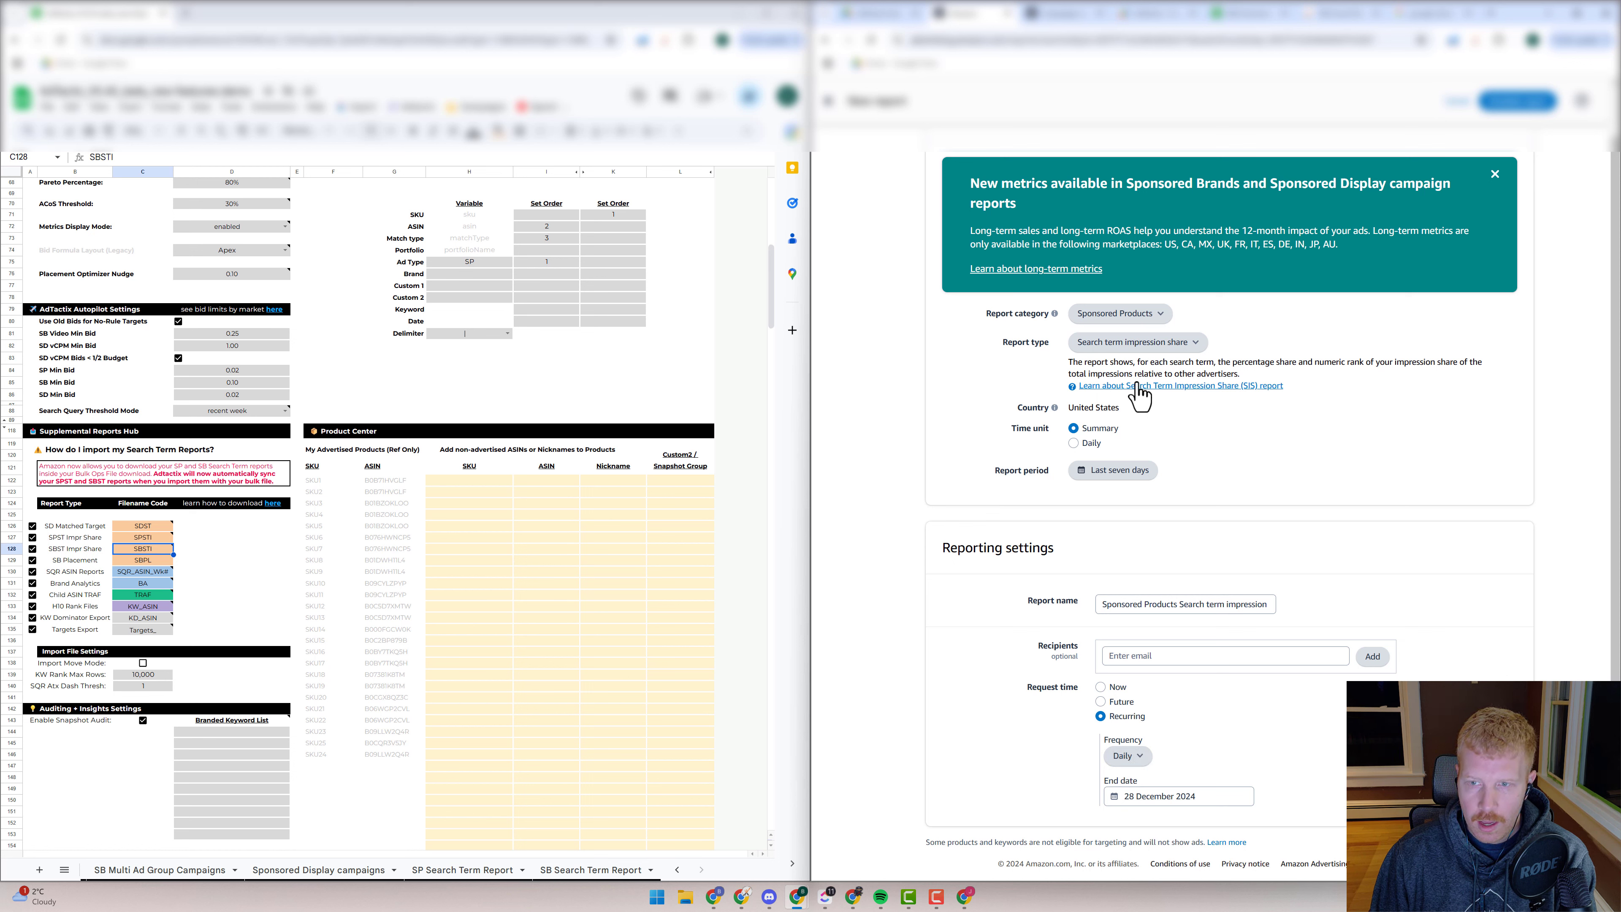
# - Switch the report to Sponsored Brands Search term impression share and leave the form without creating it
pyautogui.click(1148, 313)
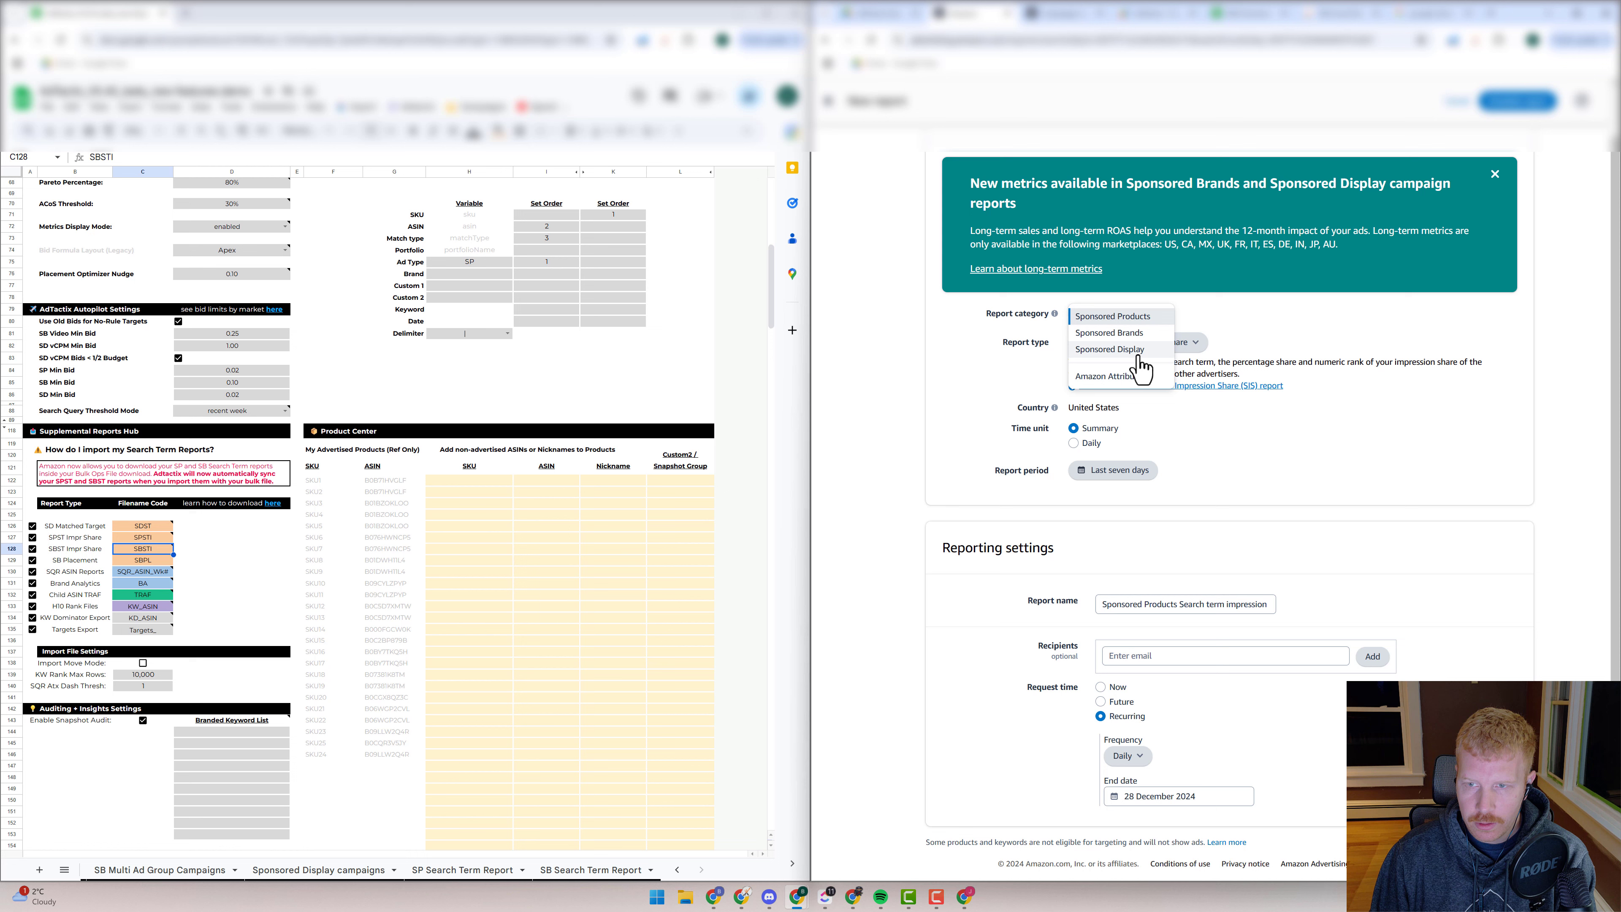
pyautogui.click(1109, 332)
pyautogui.click(1099, 355)
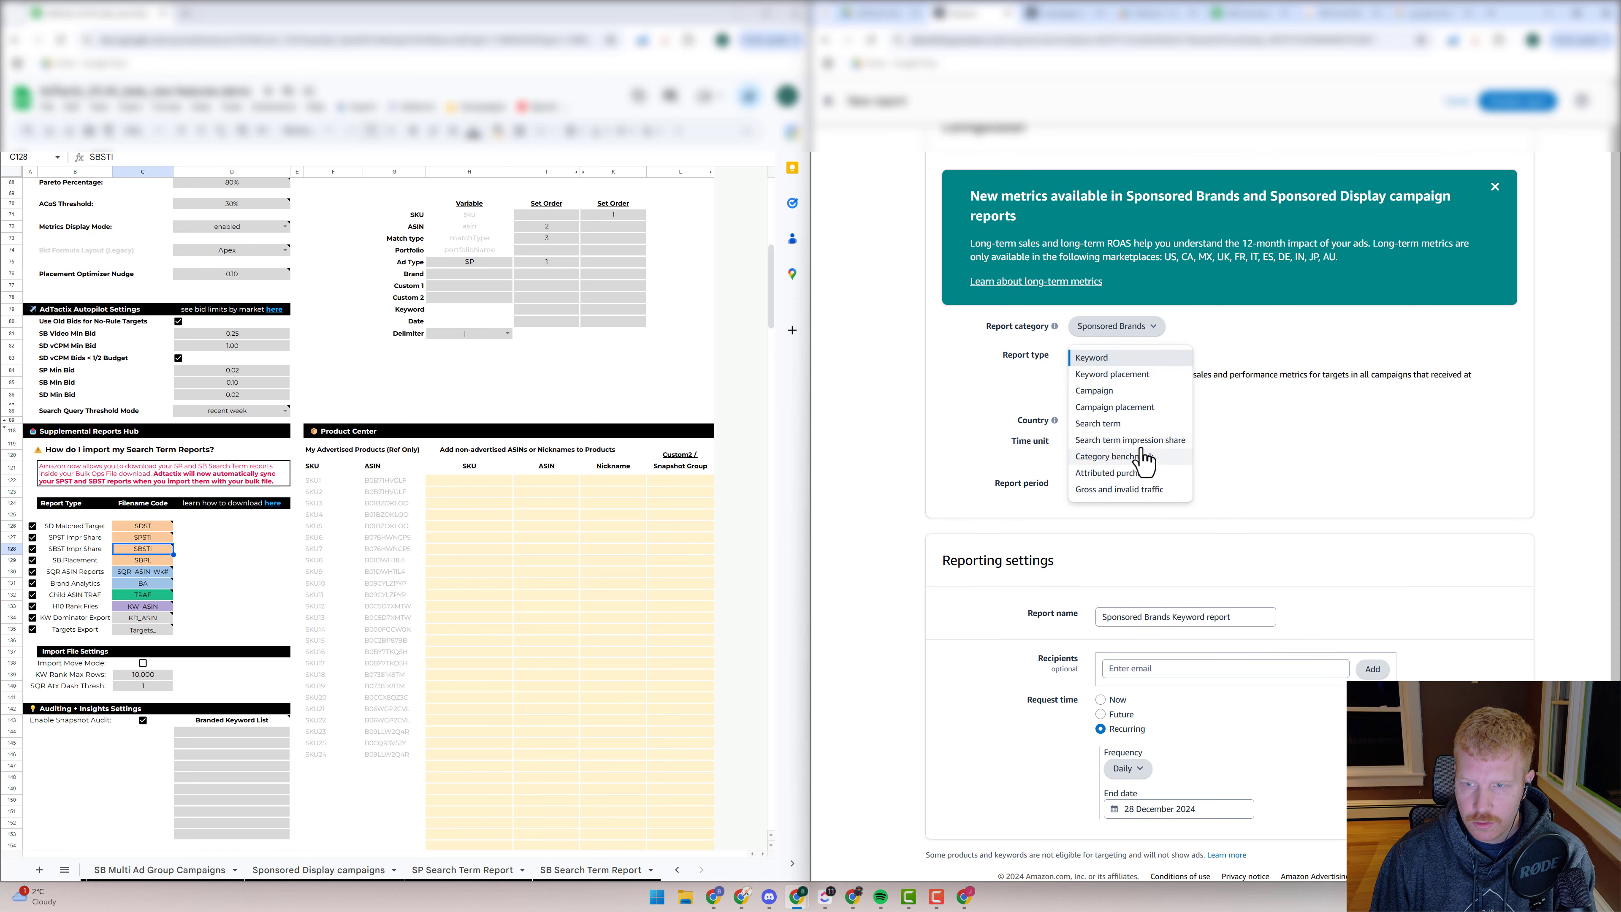
pyautogui.click(1161, 440)
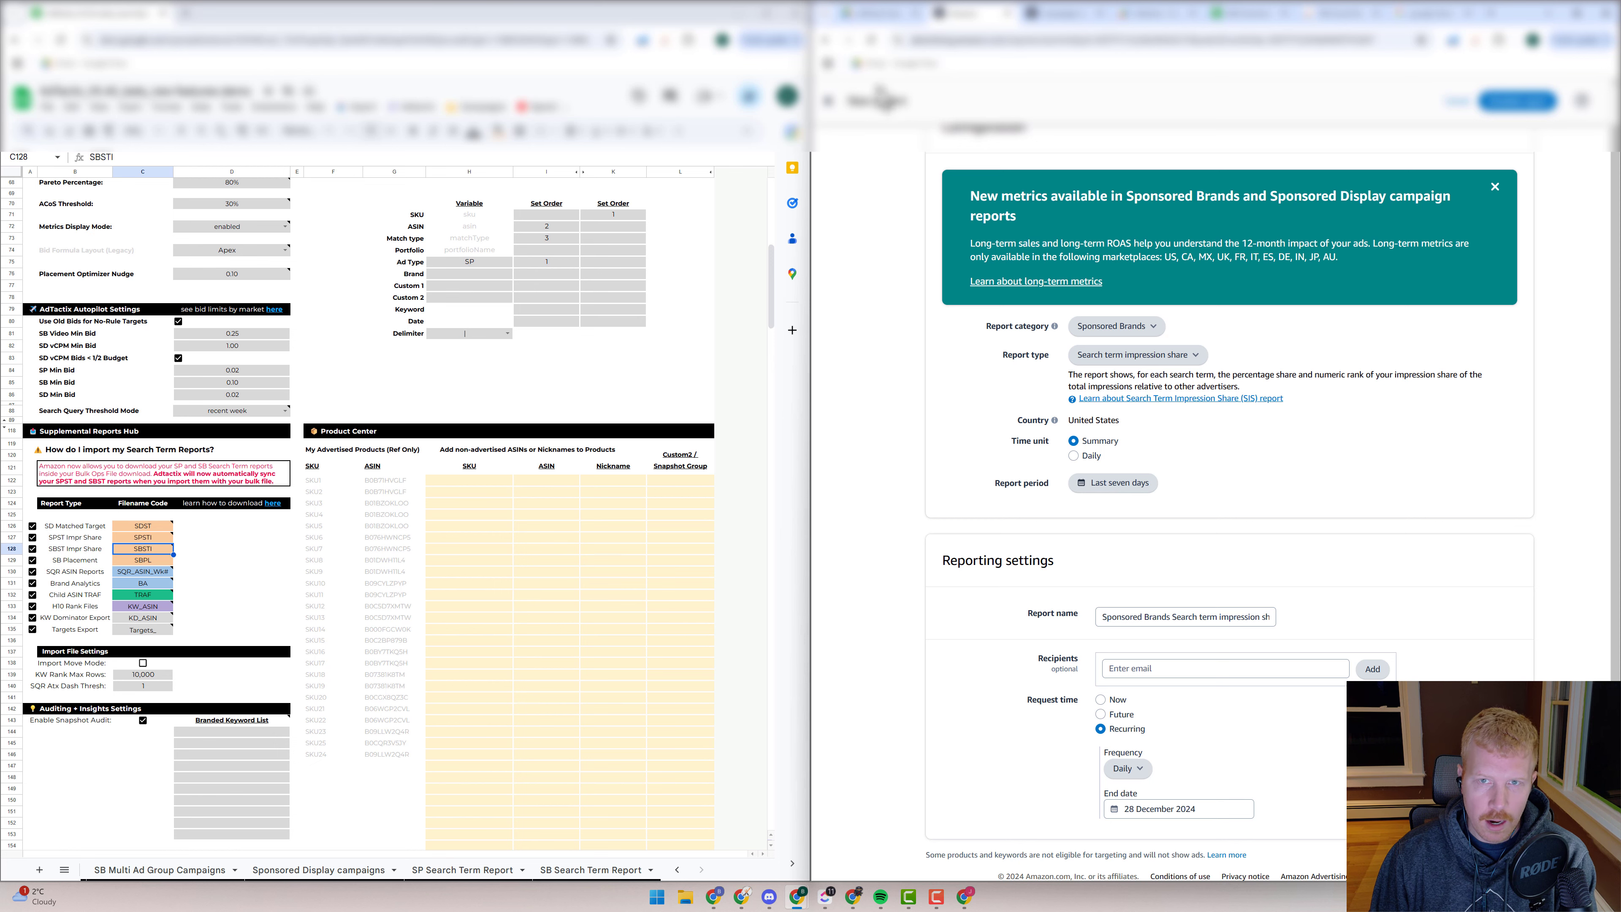
pyautogui.click(829, 102)
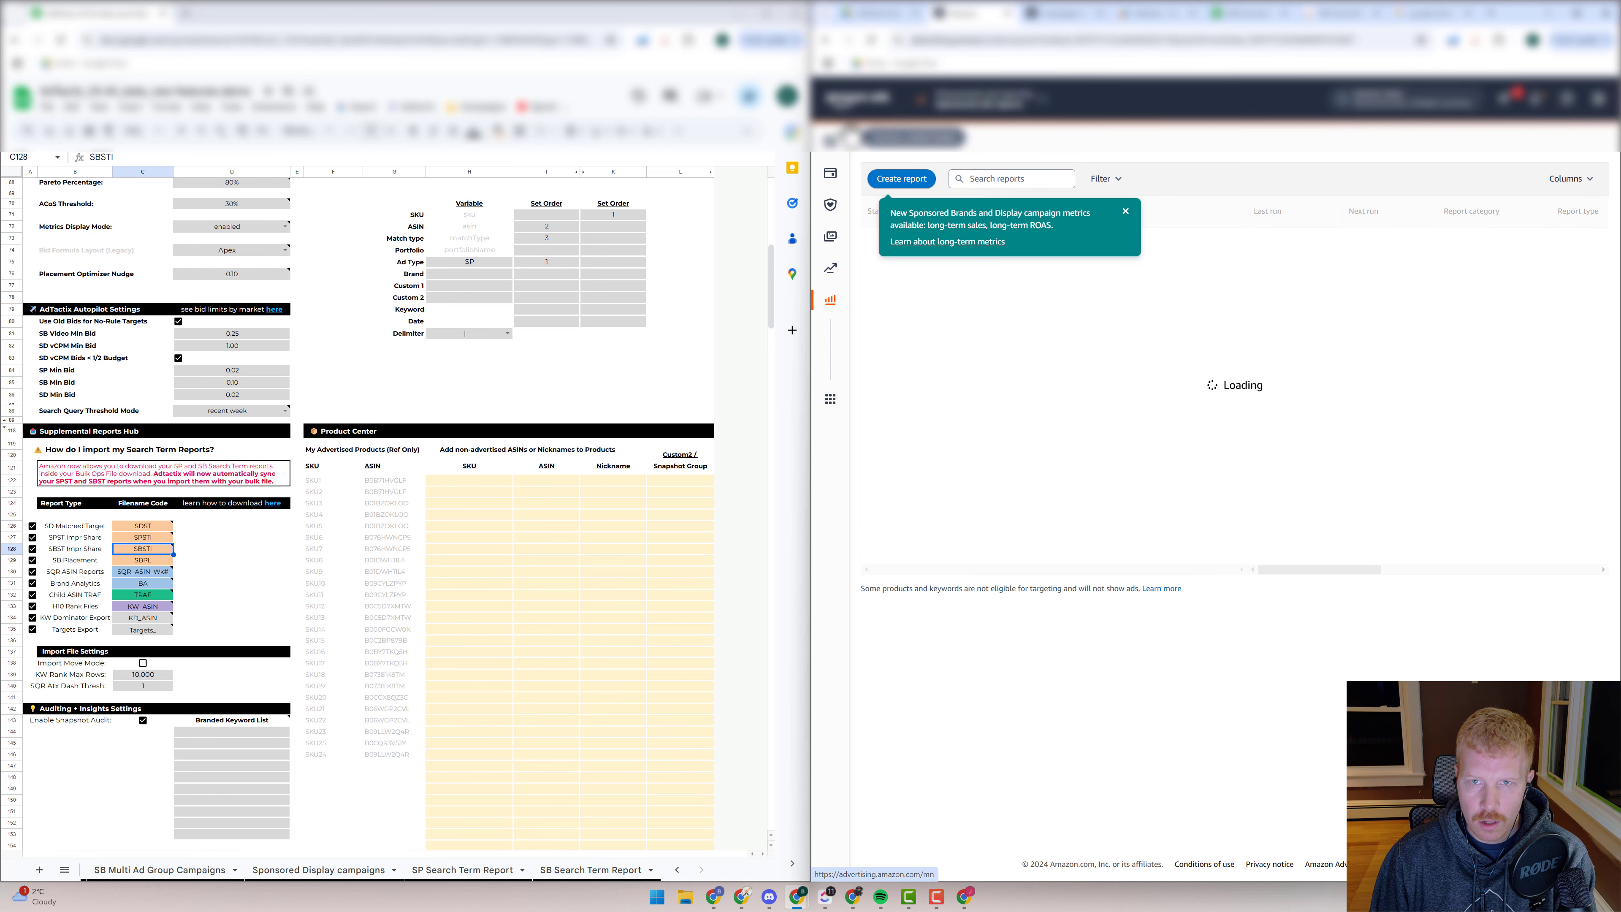
# - Dismiss the new-metrics notice, start downloading the Sponsored Products Search Term Impression Share report, and cancel the save
pyautogui.click(1125, 211)
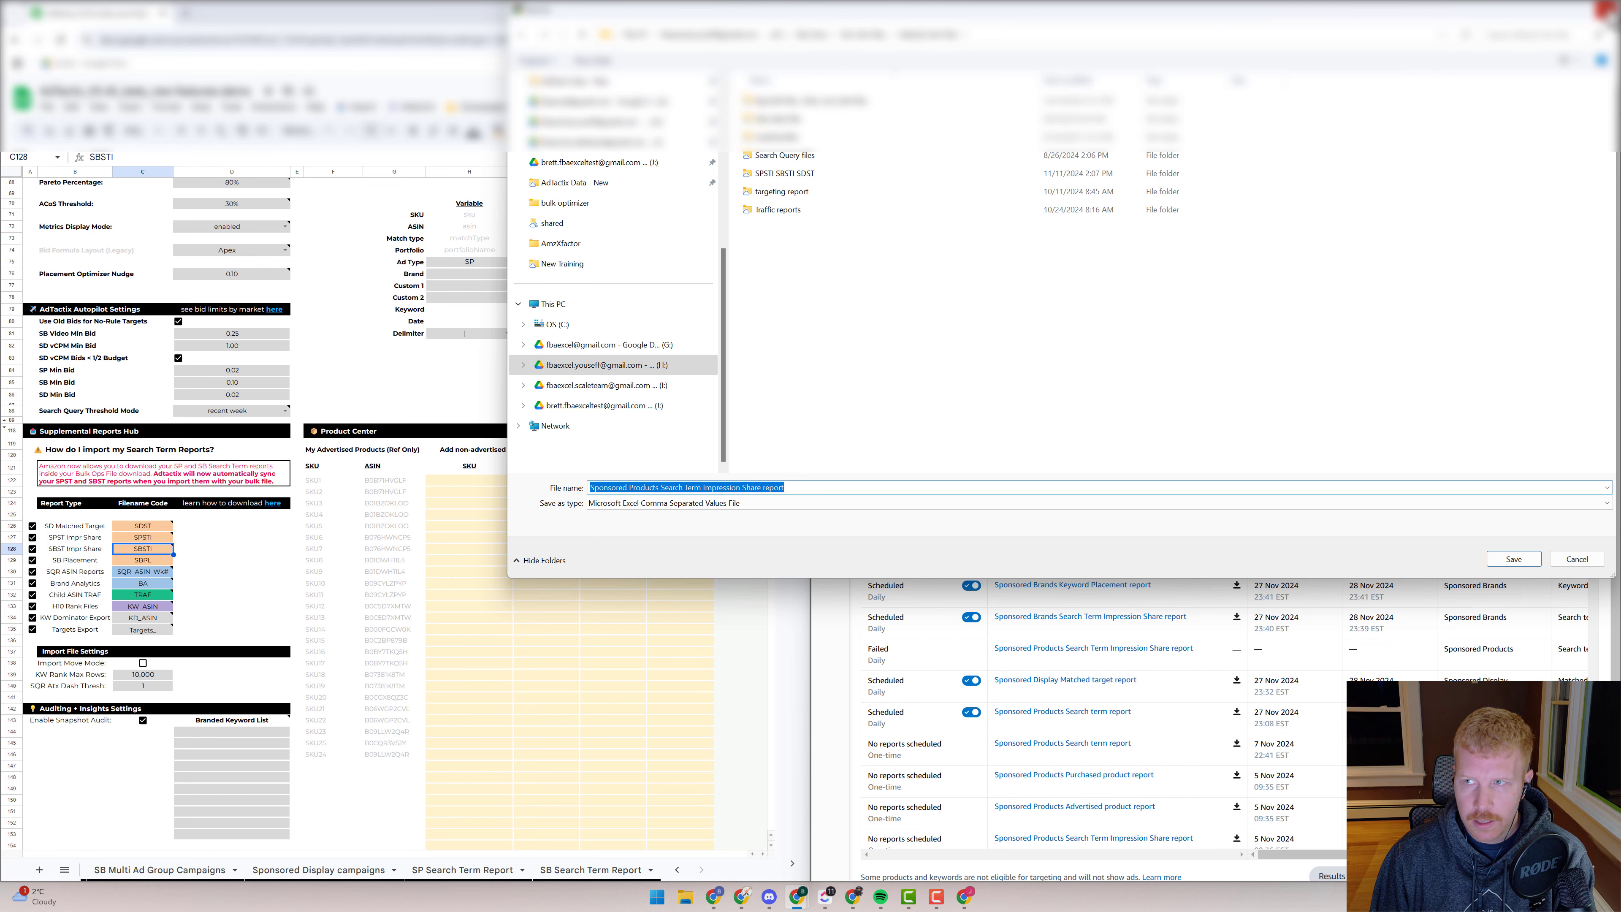
pyautogui.click(1606, 10)
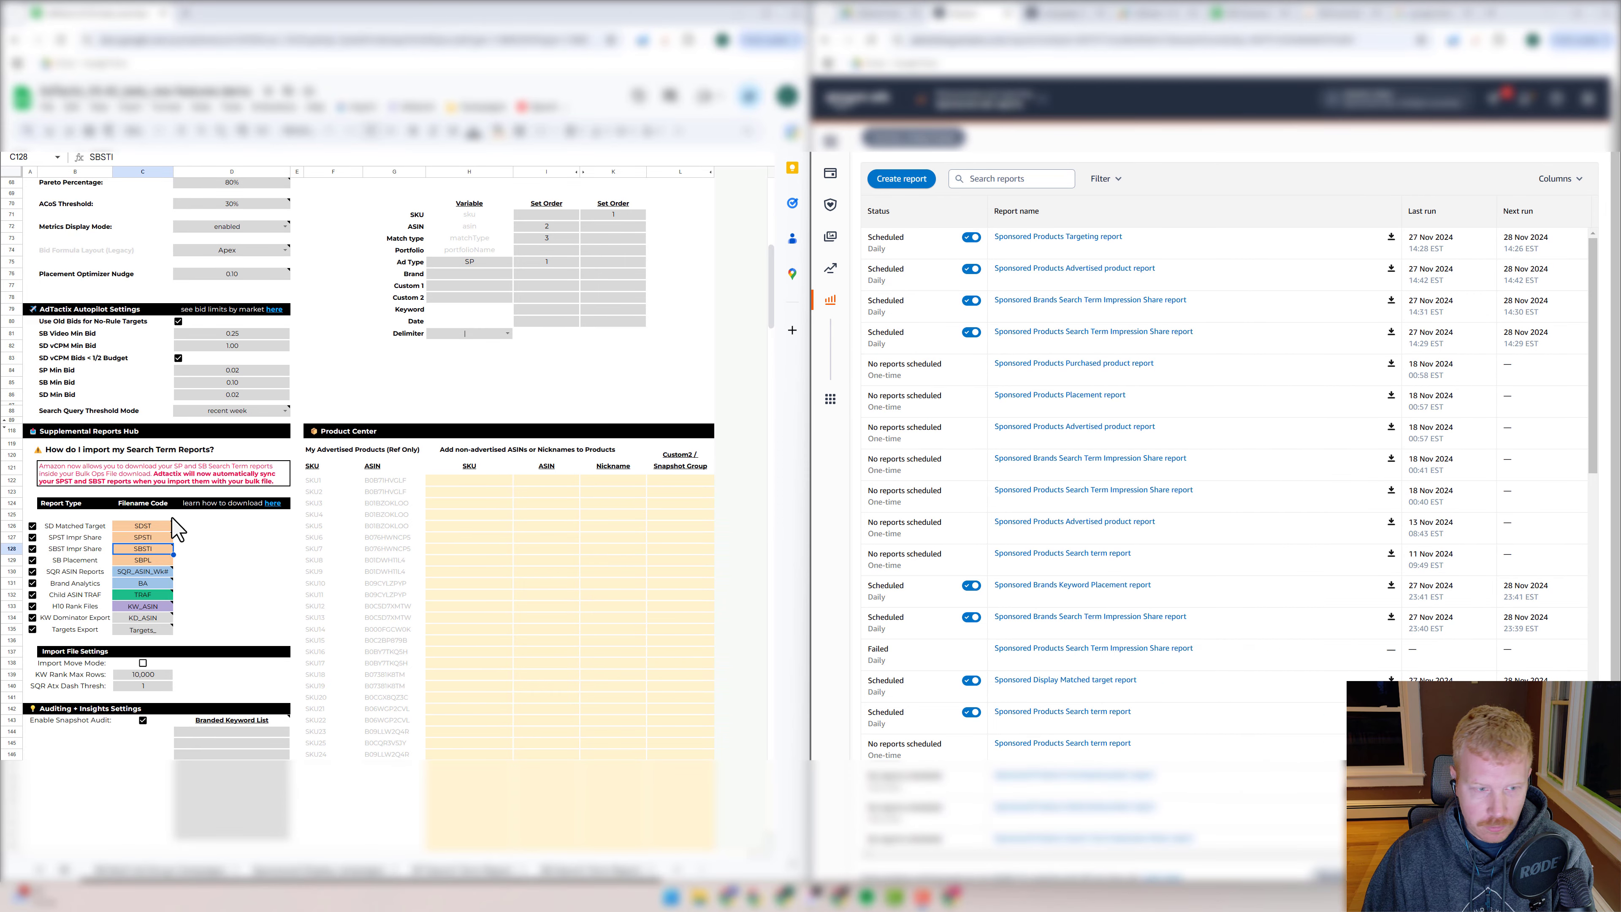
# - Read the notes on the SBSTI and SDST filename codes in the AdTactix sheet, checking which report version they require
pyautogui.moveTo(158, 553)
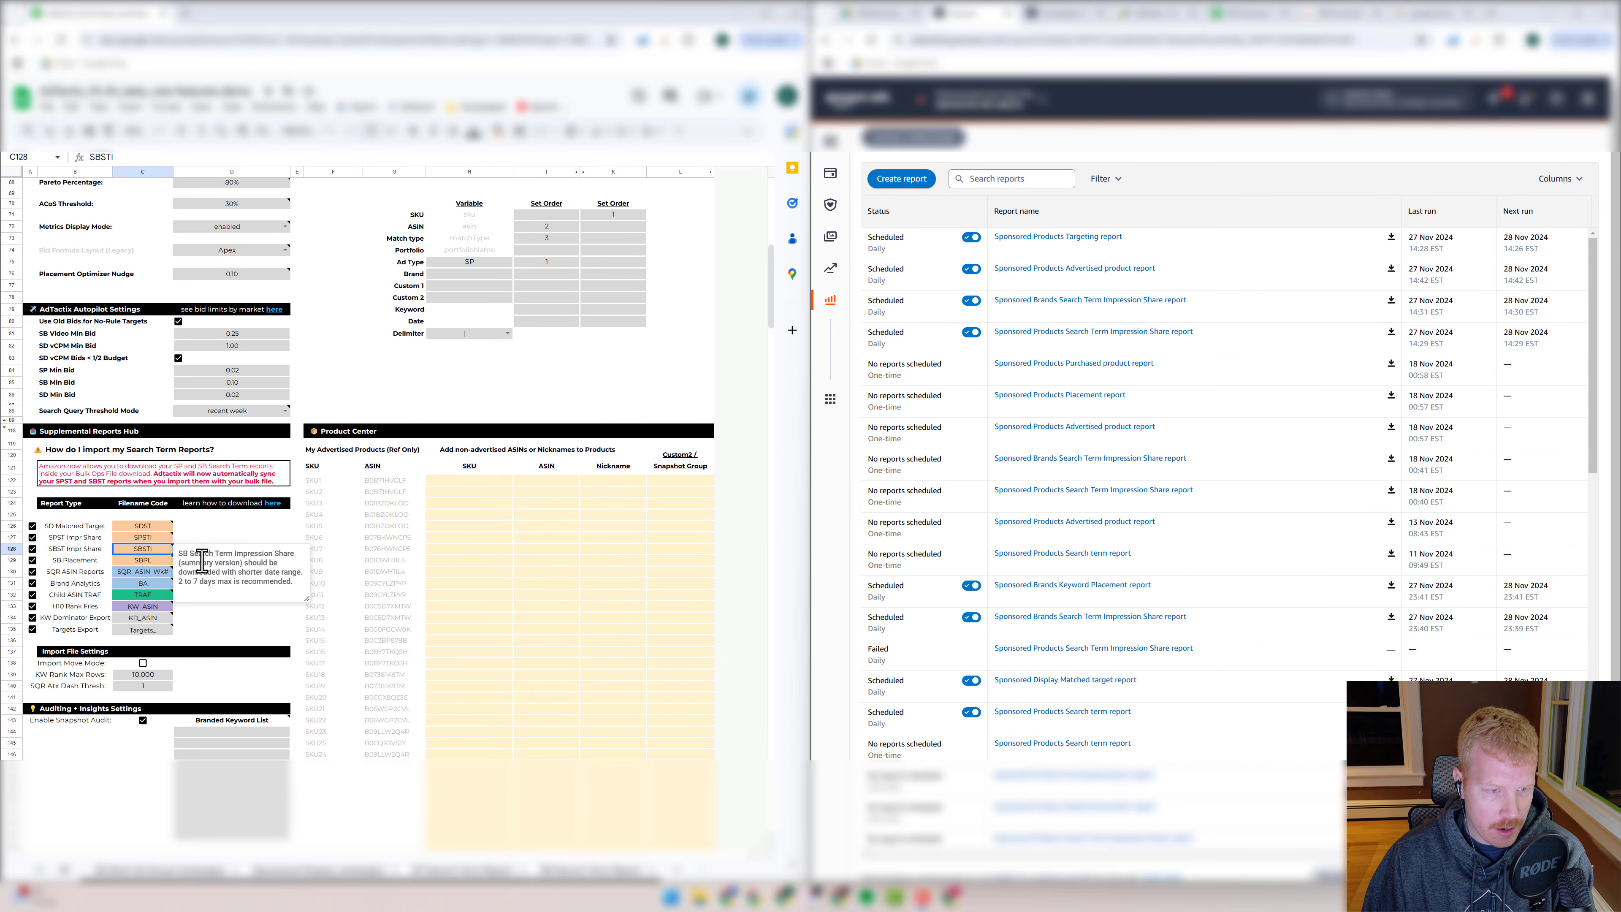
pyautogui.moveTo(185, 563); pyautogui.dragTo(205, 561)
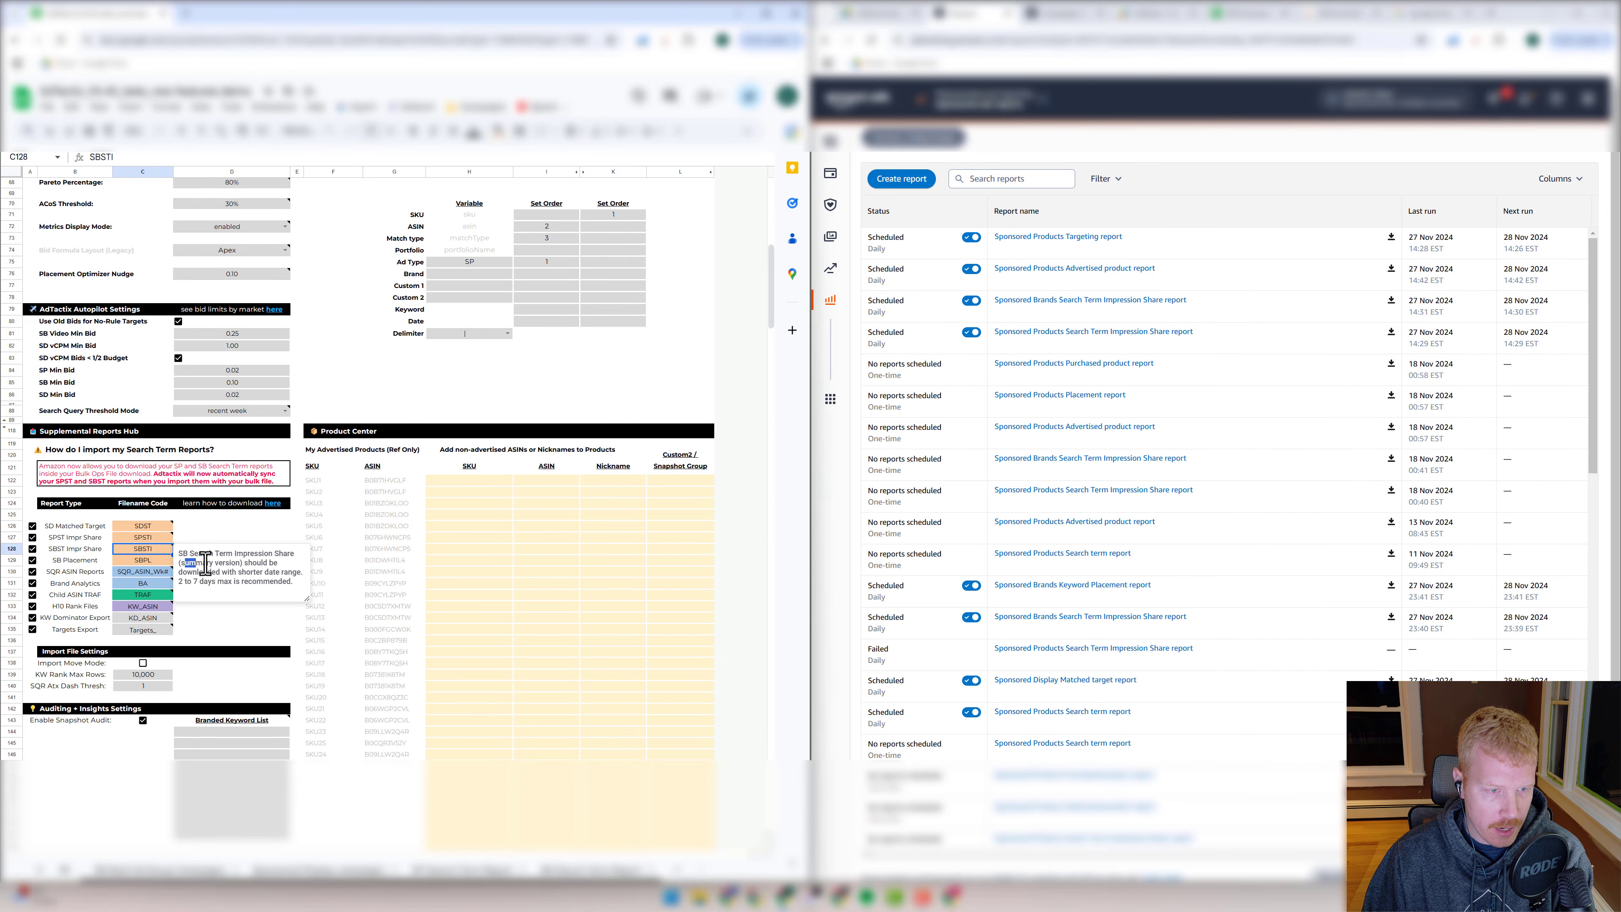
pyautogui.click(142, 538)
pyautogui.moveTo(187, 553); pyautogui.dragTo(224, 555)
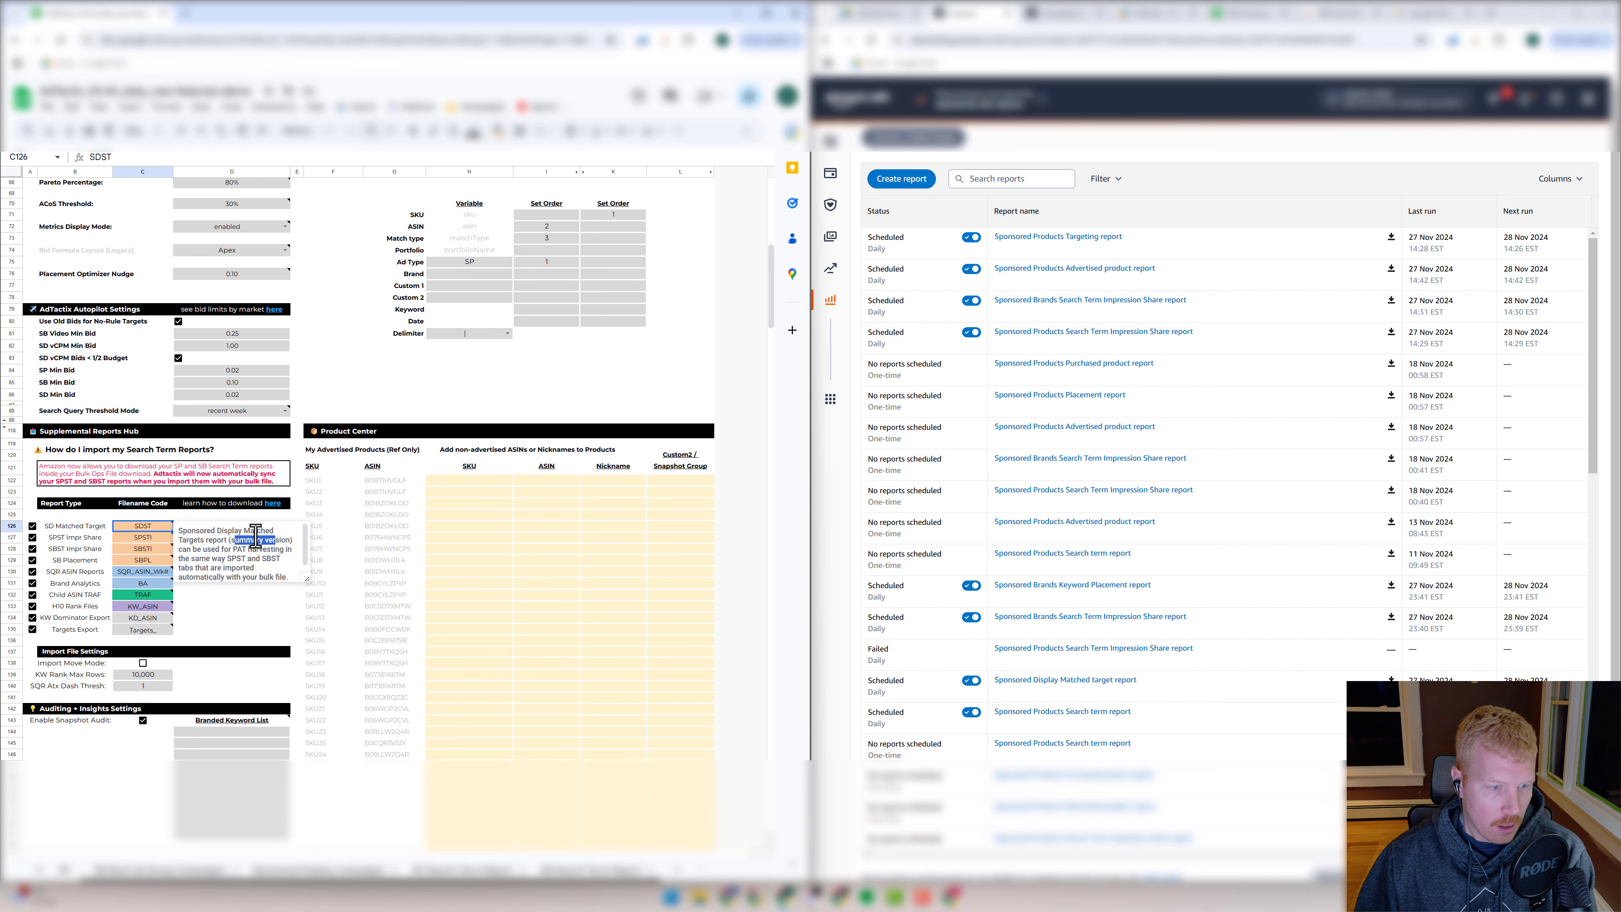
pyautogui.click(242, 601)
# - For the SBPL code, start a new Amazon Ads report with category Sponsored Brands and type Campaign placement
pyautogui.click(153, 562)
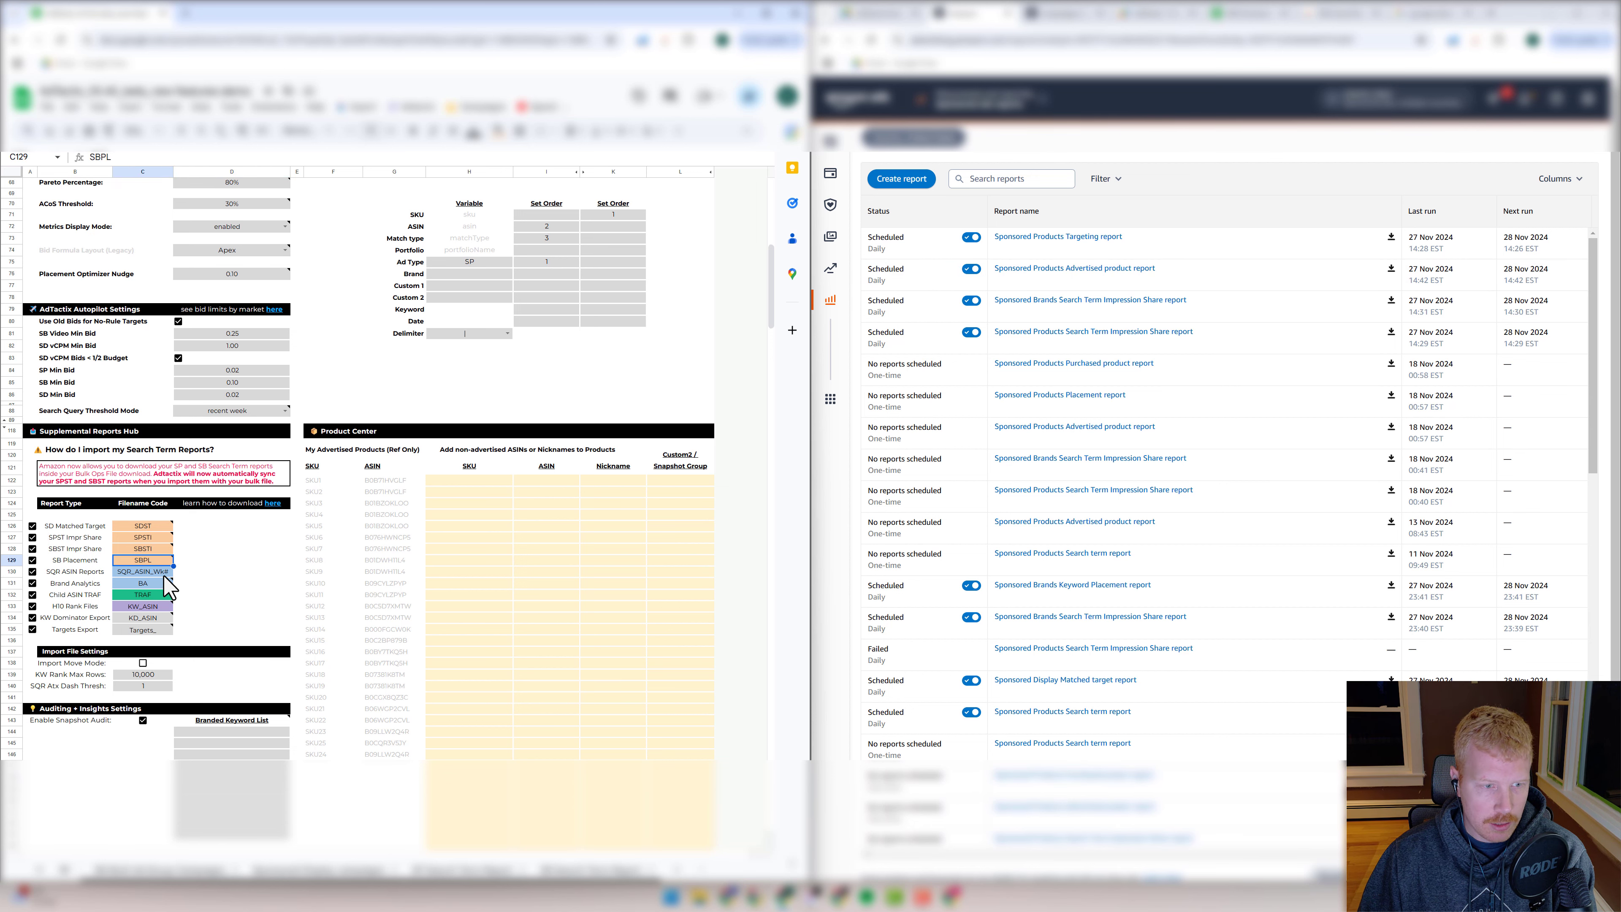
pyautogui.moveTo(153, 564)
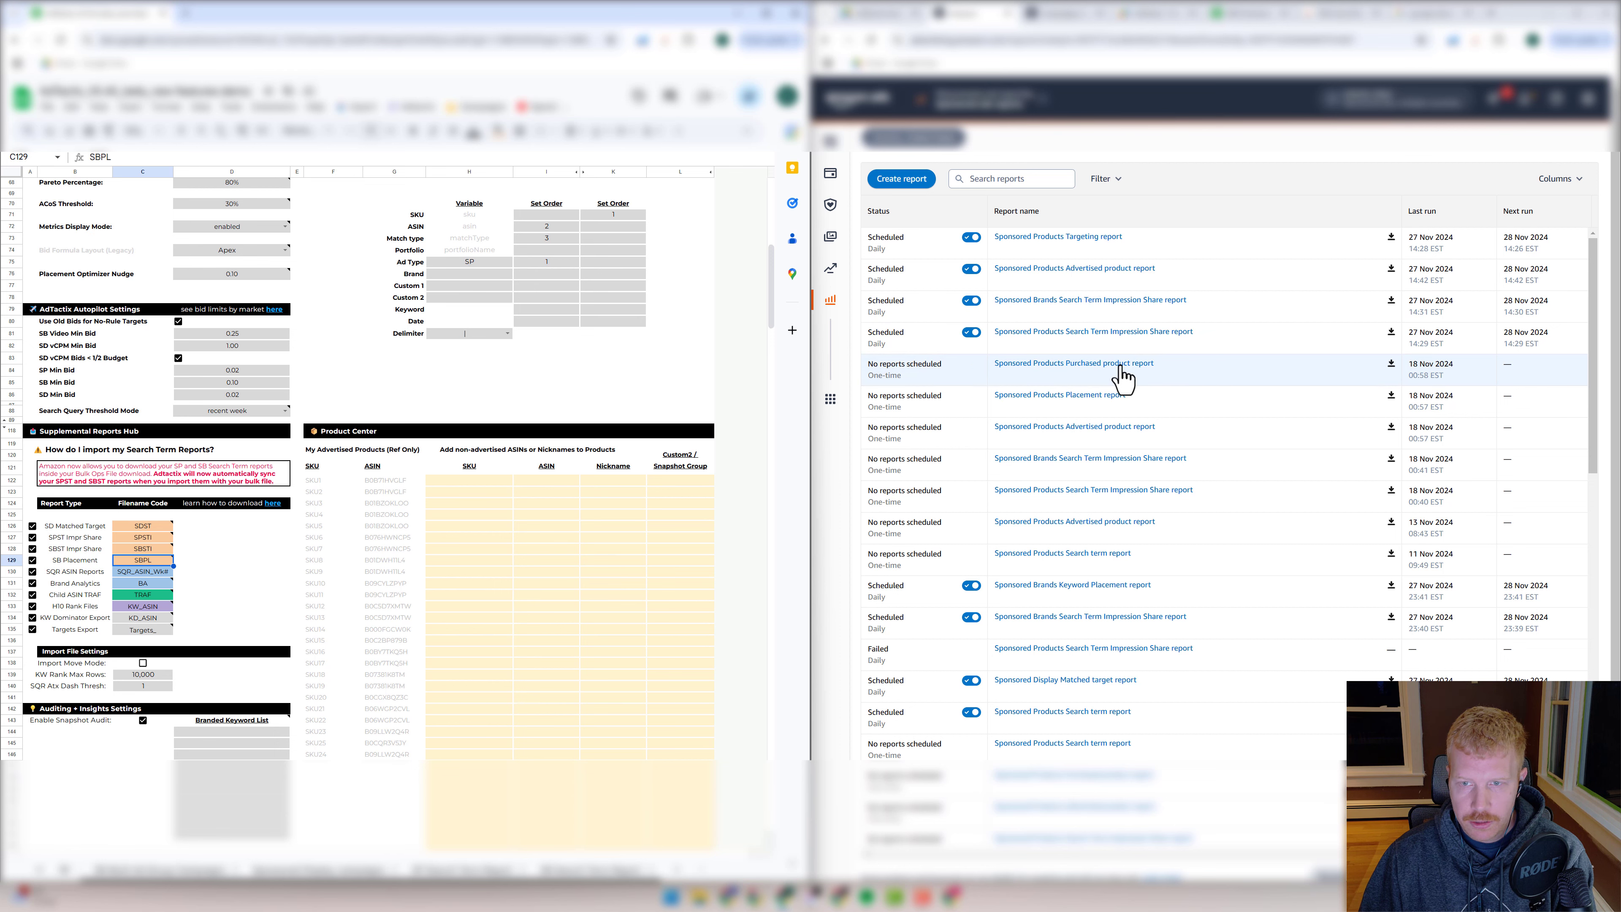
pyautogui.click(913, 180)
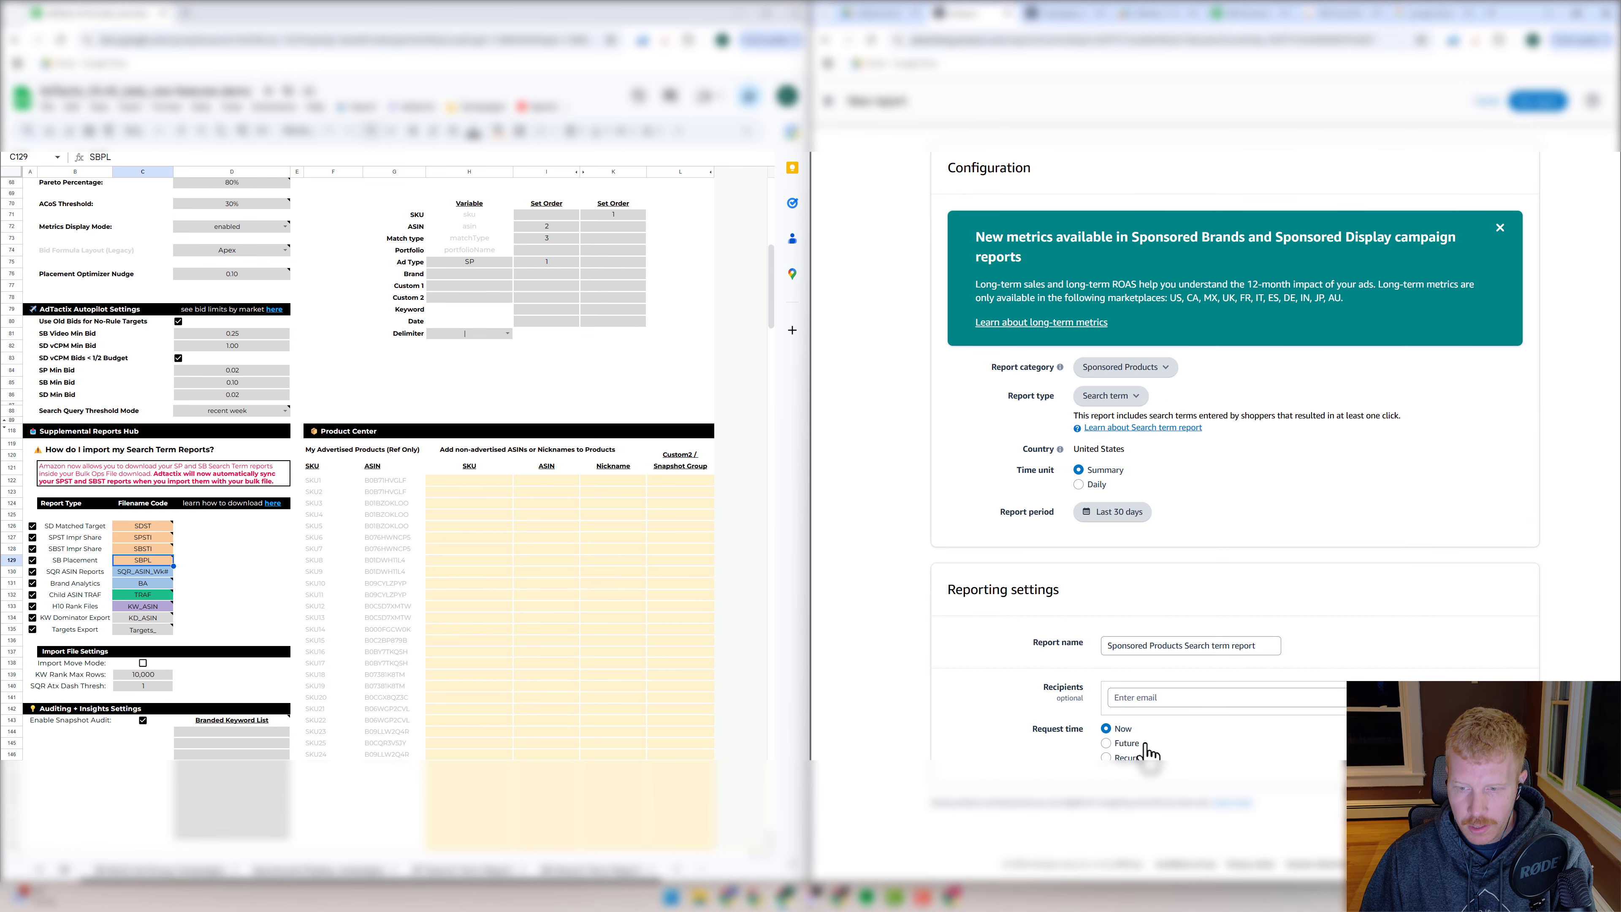
pyautogui.click(1168, 377)
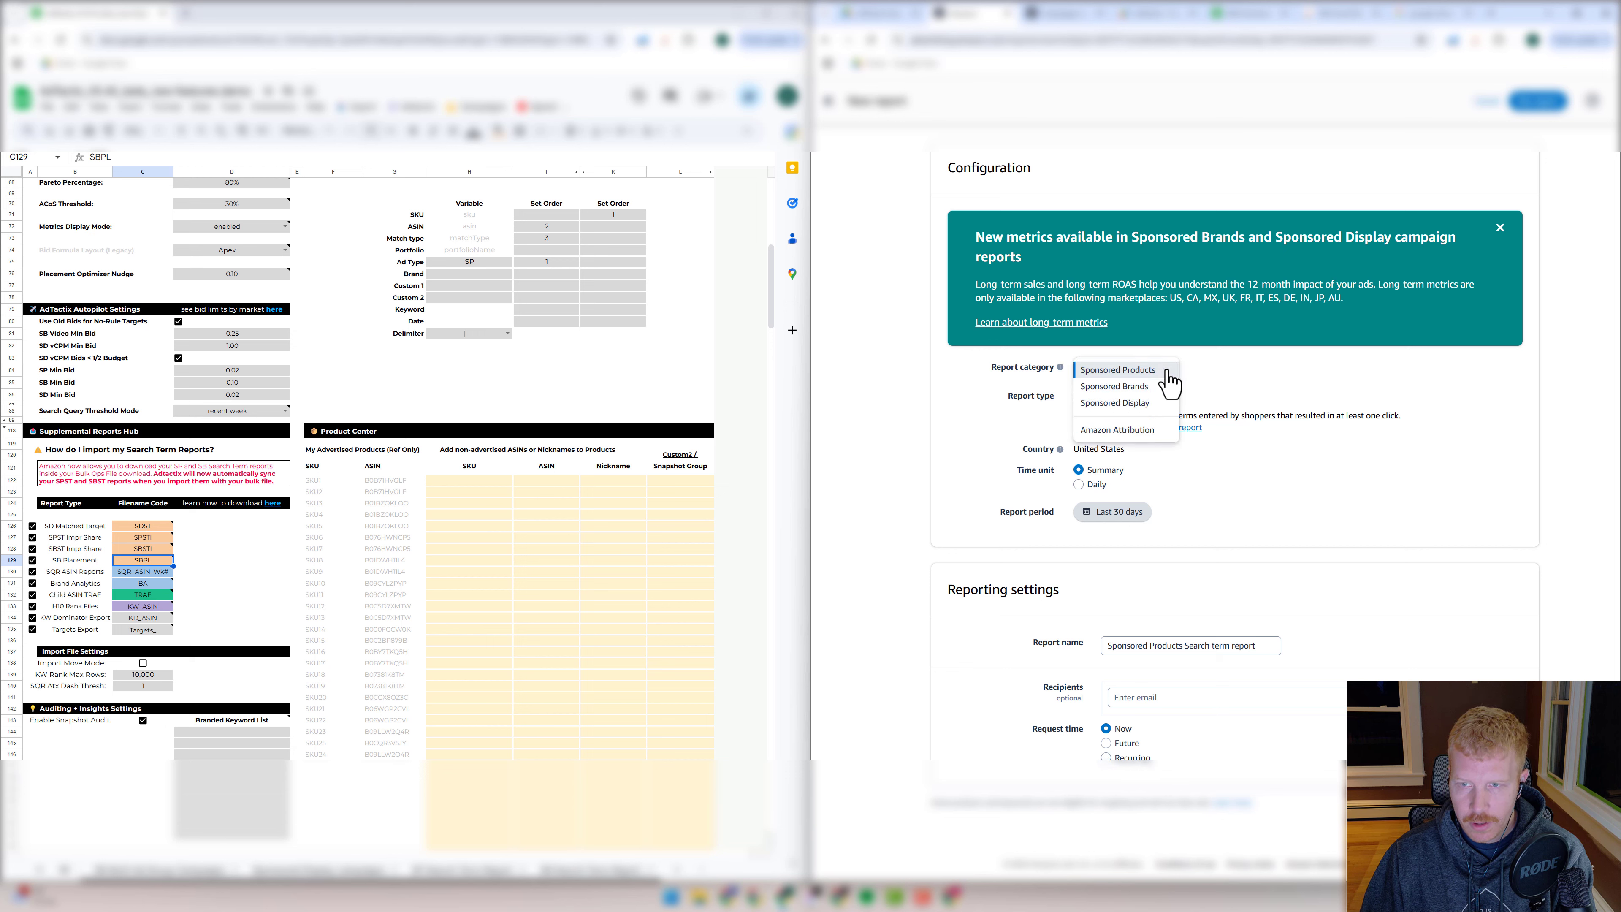
pyautogui.click(1126, 387)
pyautogui.click(1139, 399)
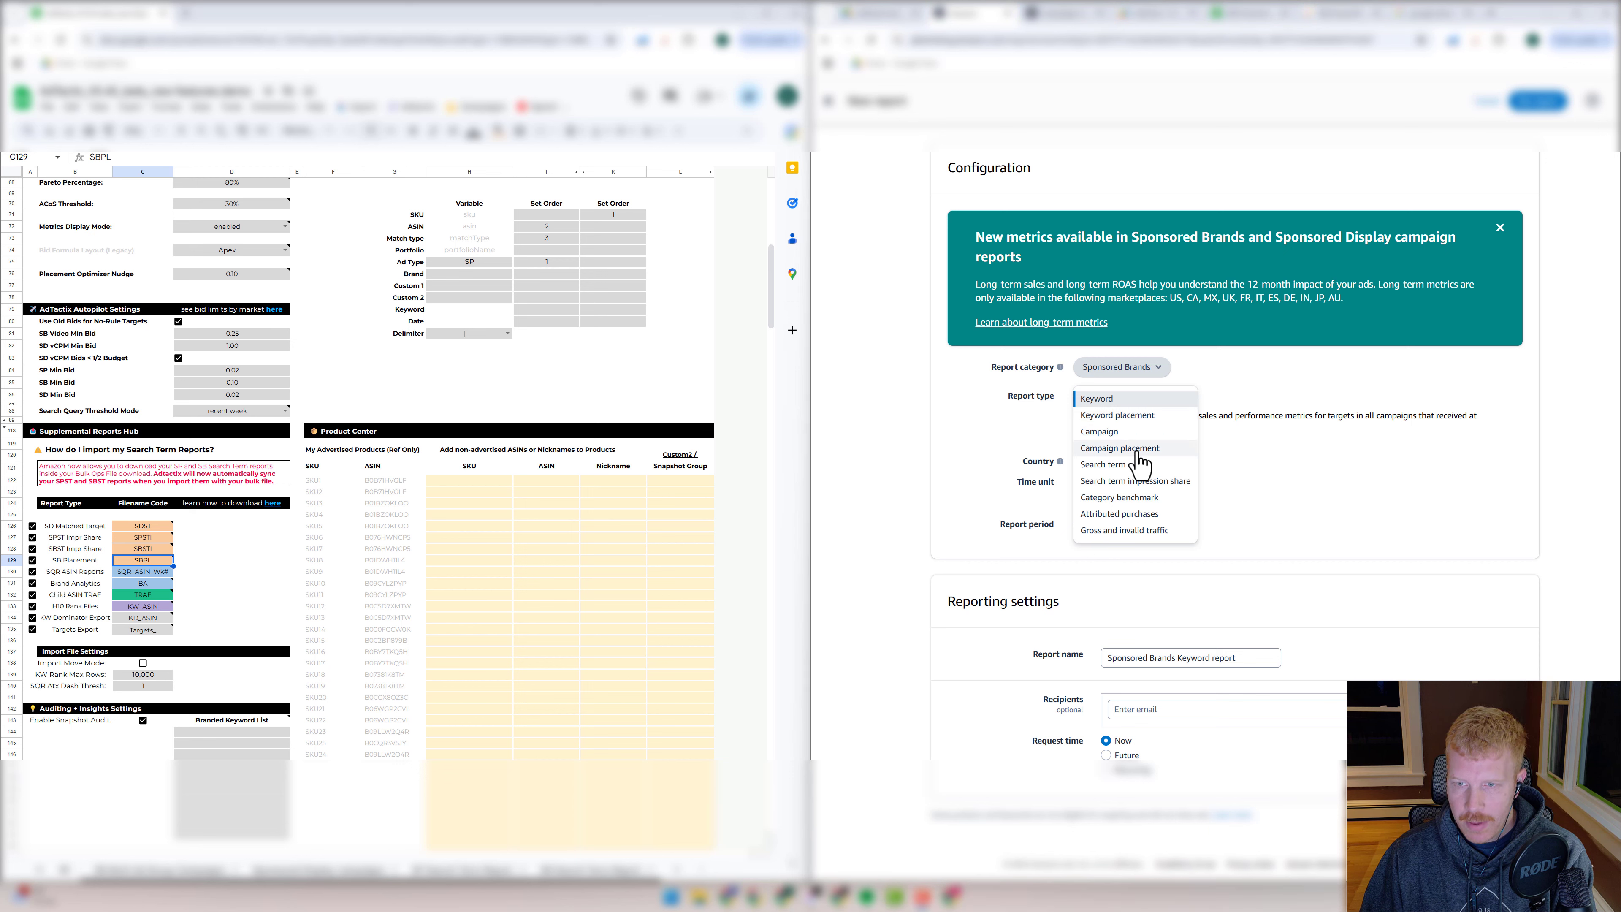
pyautogui.click(1132, 450)
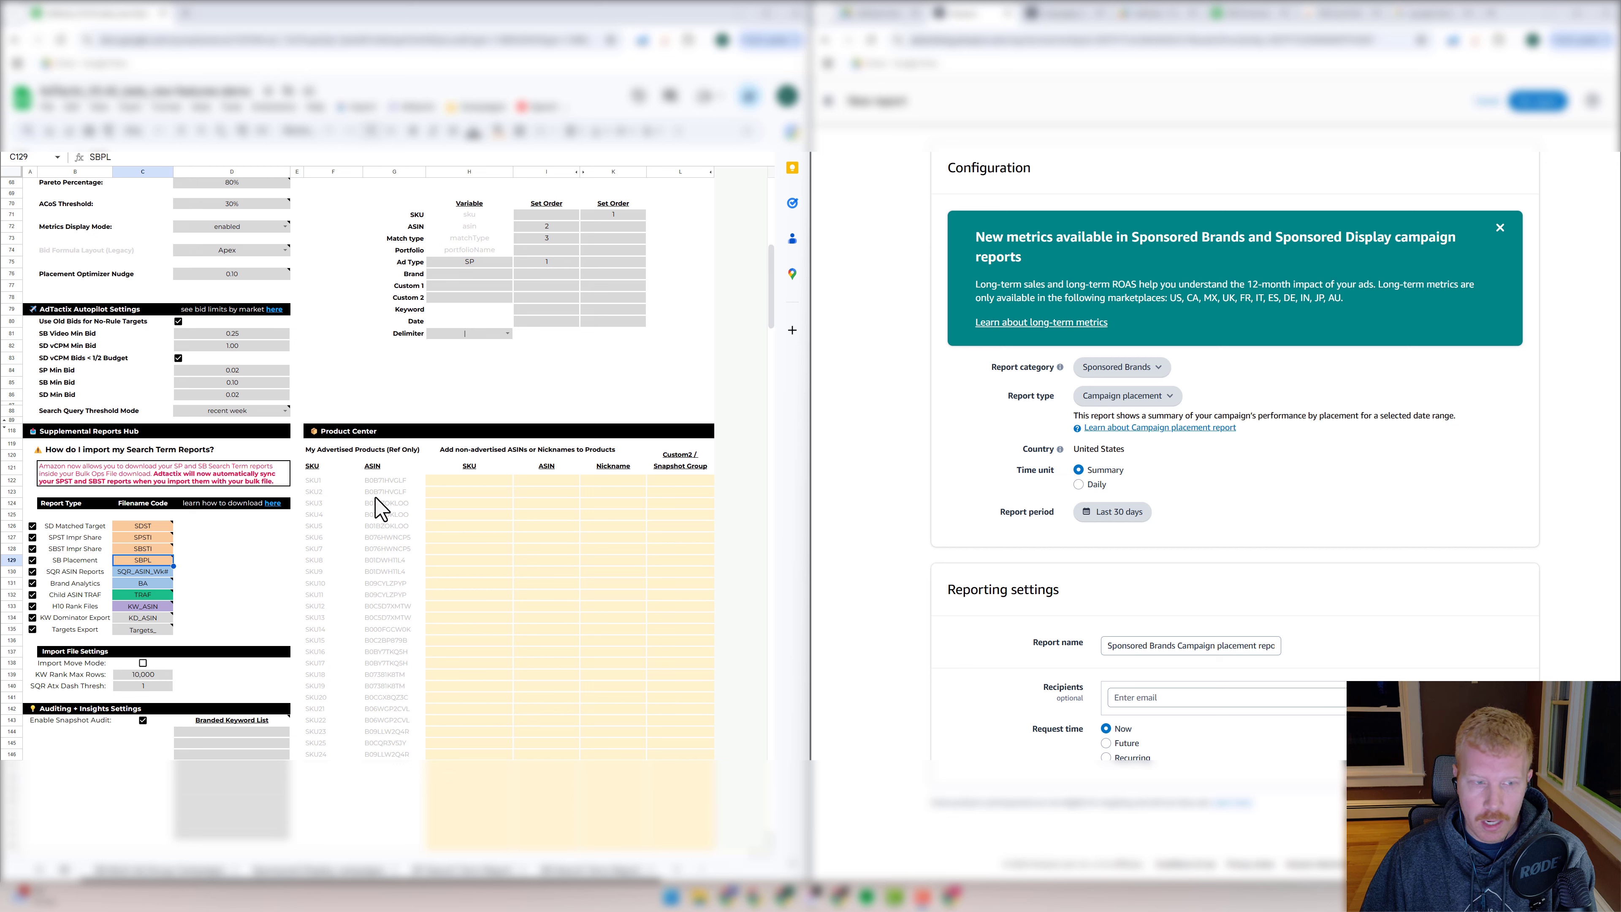
# - Read the notes on the SB Placement, Brand Analytics and KW Dominator Export codes, moving down the Supplemental Reports Hub list
pyautogui.moveTo(172, 588)
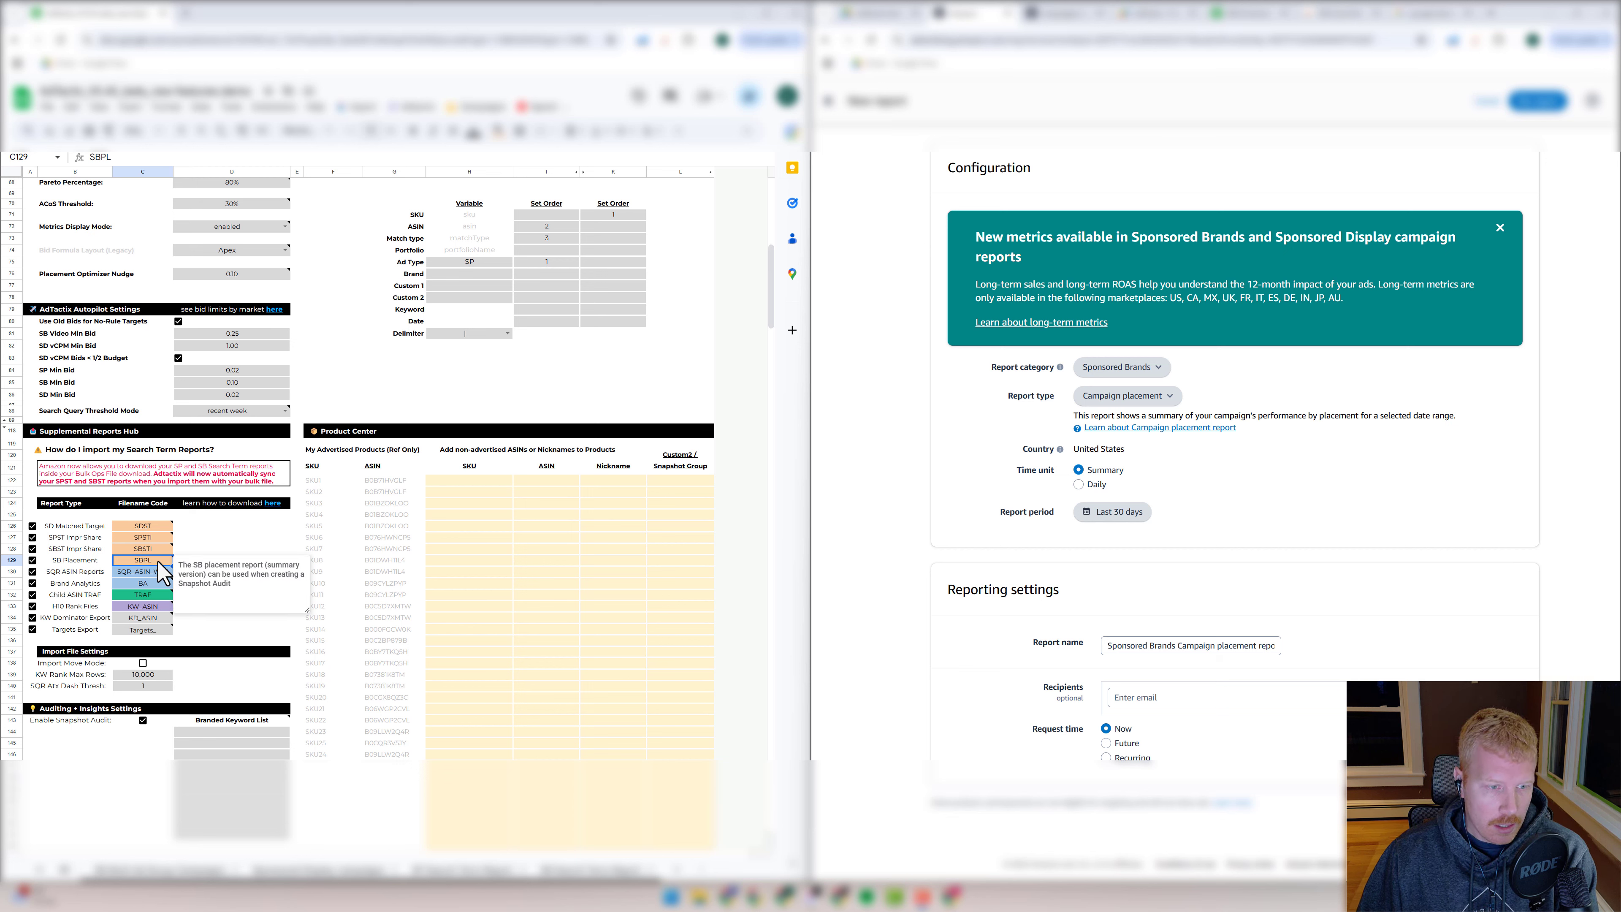
pyautogui.click(218, 550)
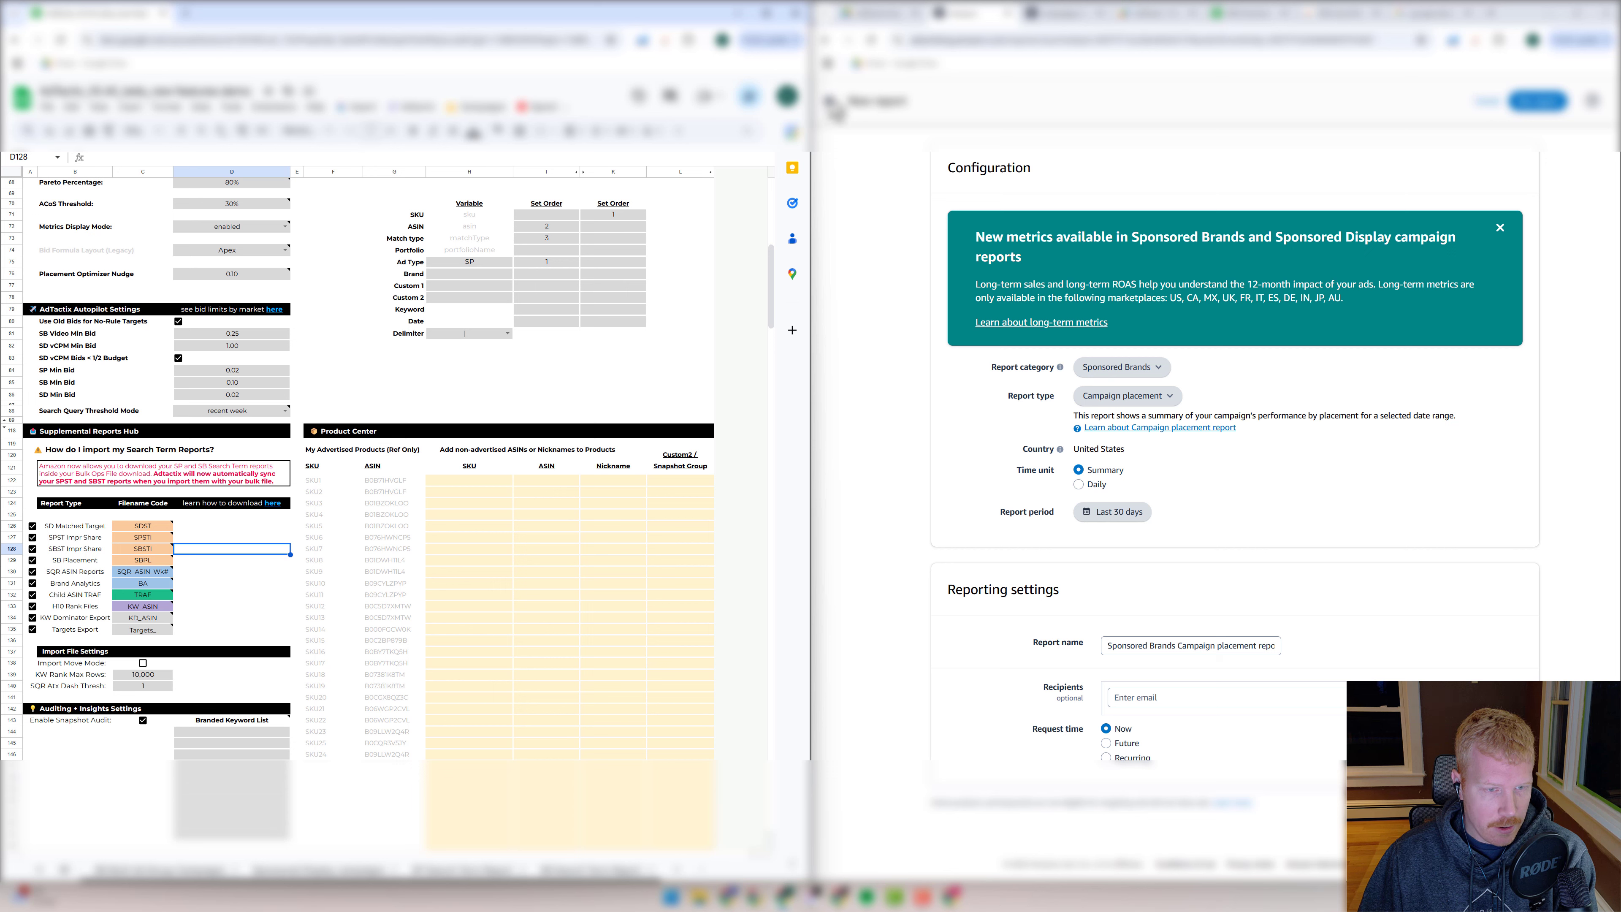
pyautogui.click(139, 582)
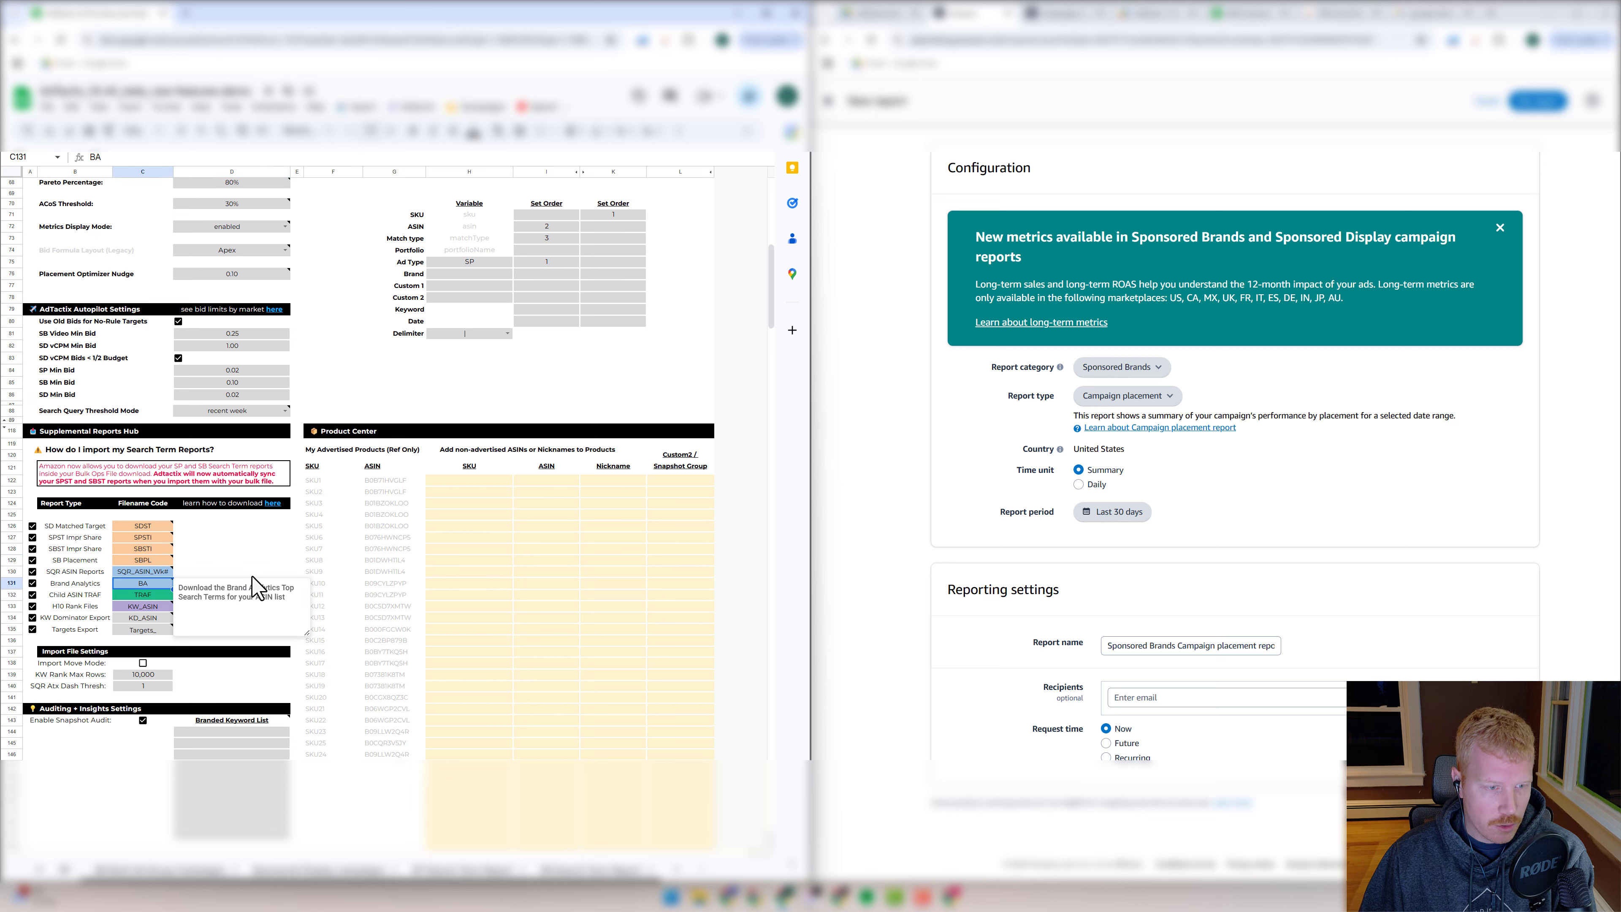
pyautogui.press('Down')
pyautogui.press('Down')
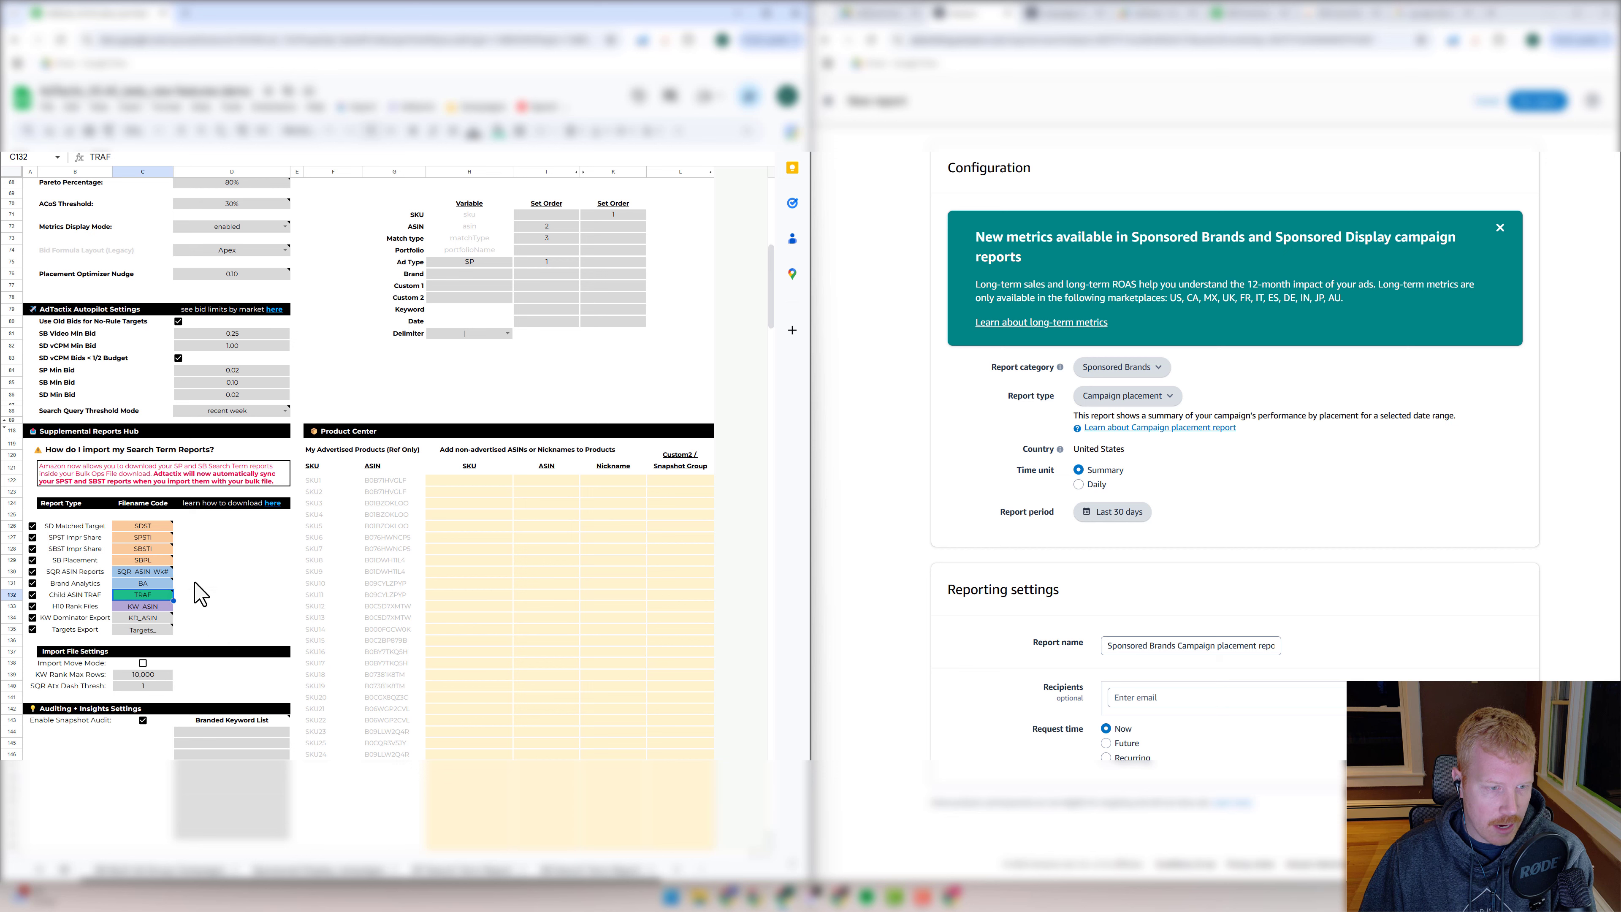
pyautogui.press('Down')
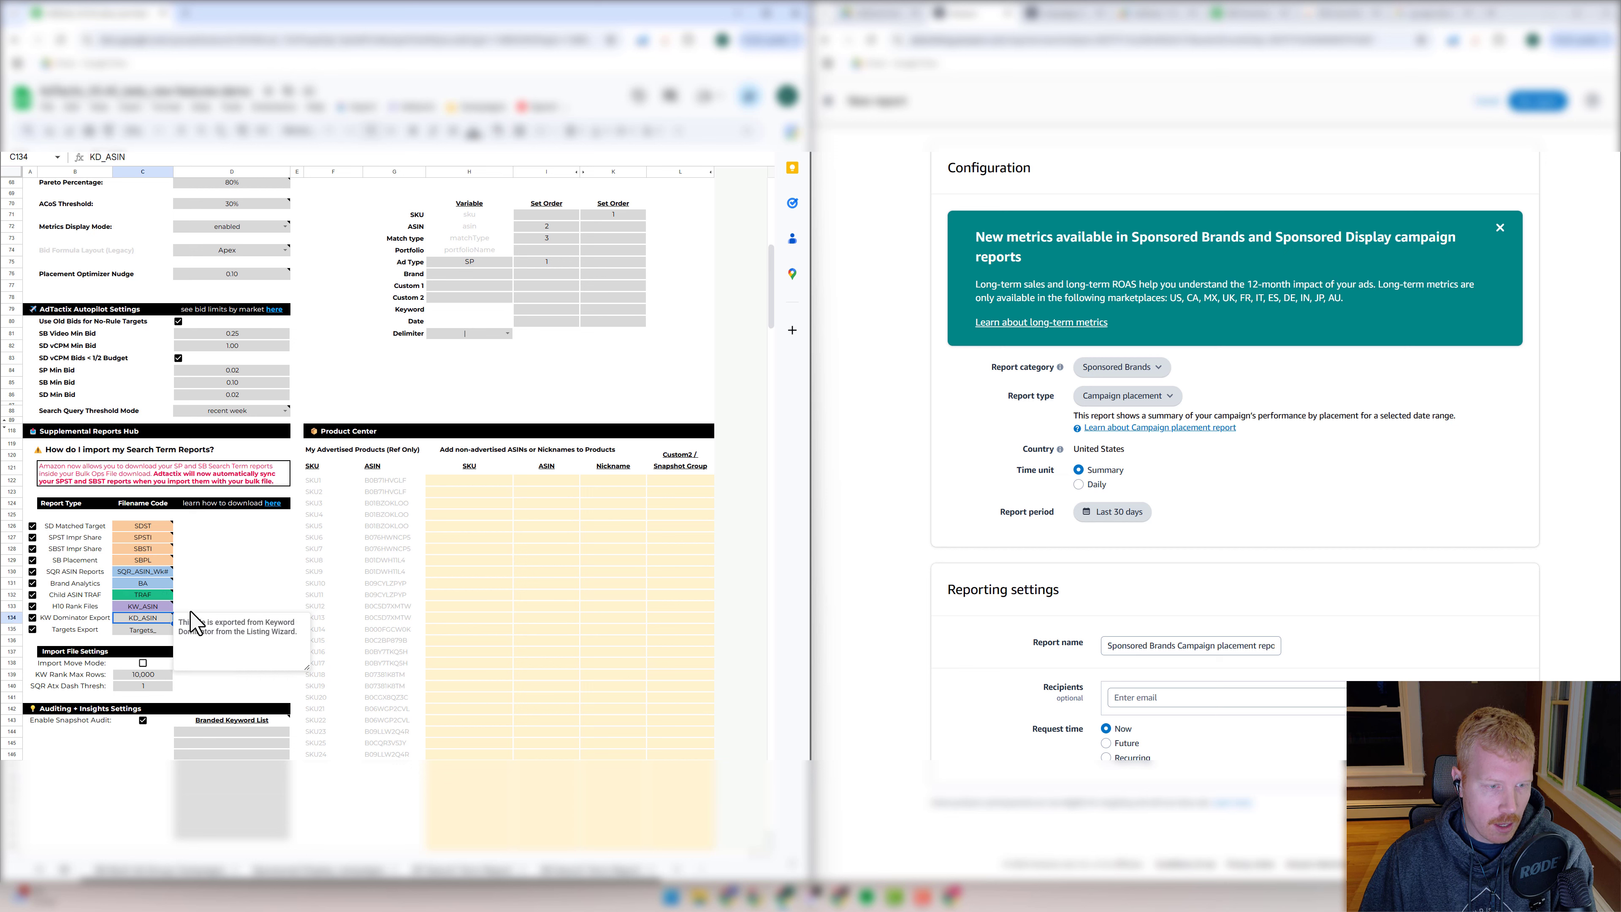
pyautogui.press('Down')
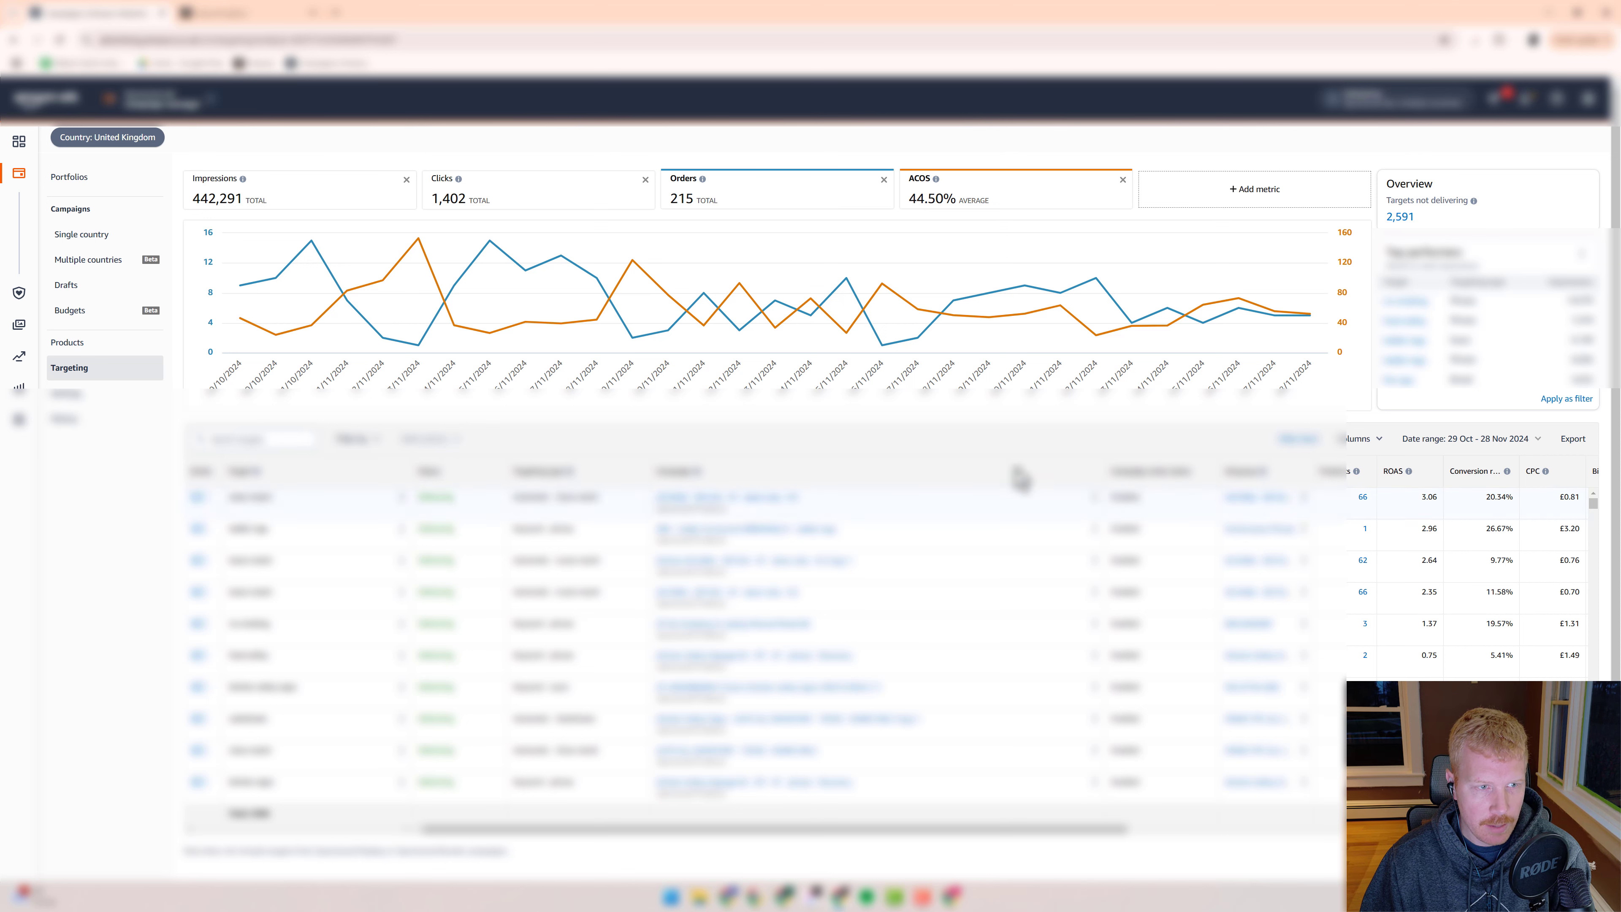
# - Review the column customisation options on the Amazon Ads Targeting page and close them without changes
pyautogui.click(1373, 447)
pyautogui.click(1366, 442)
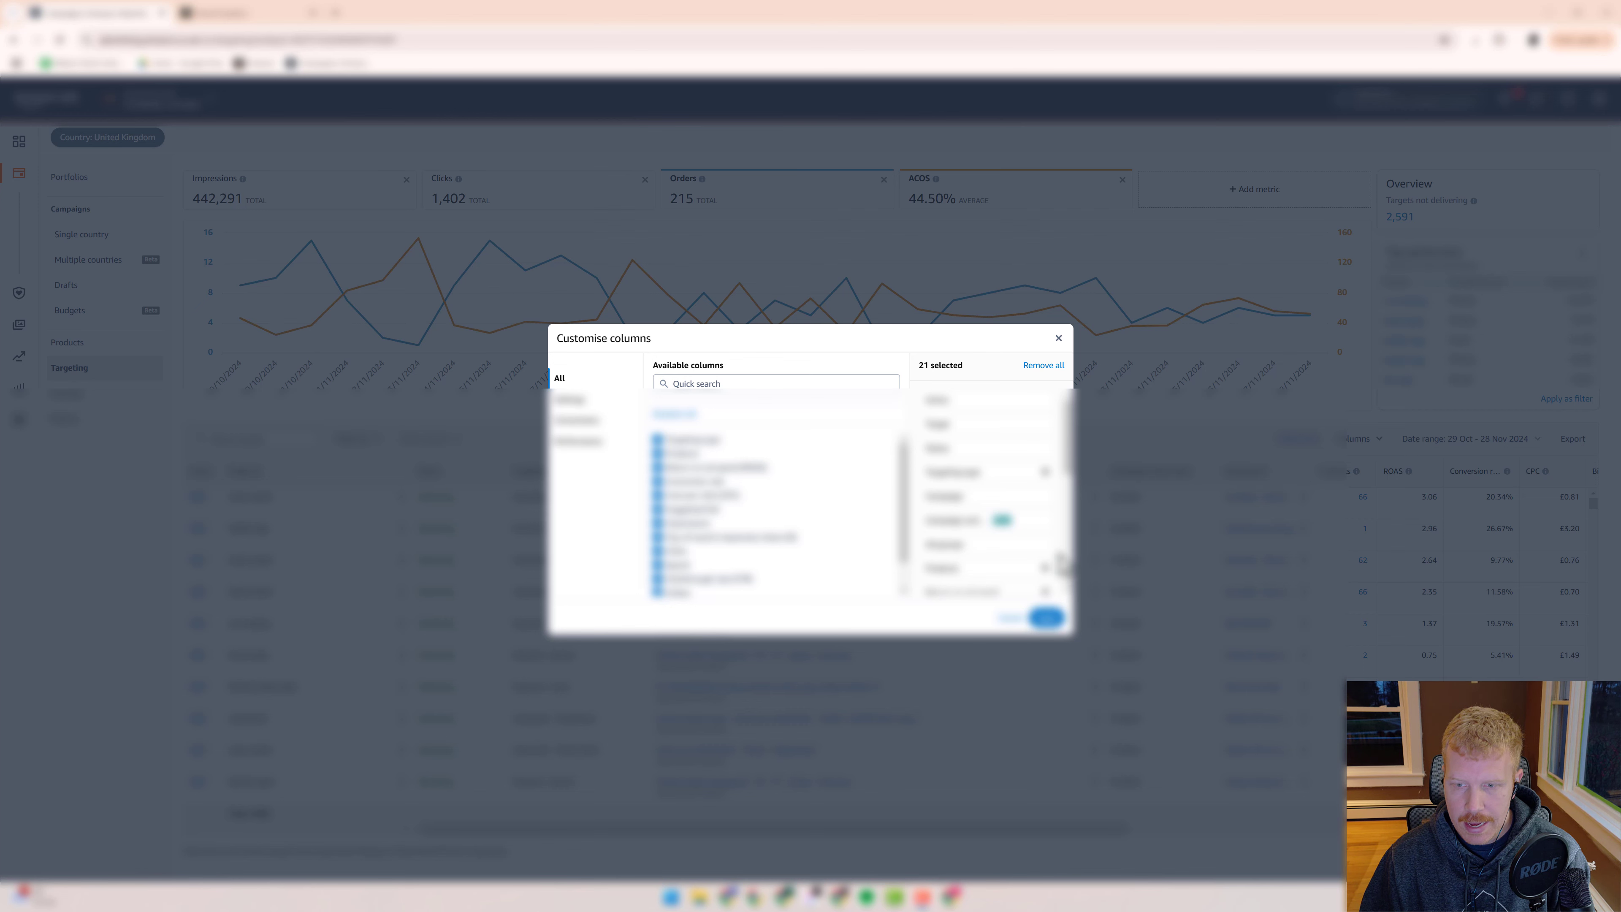
pyautogui.click(1058, 338)
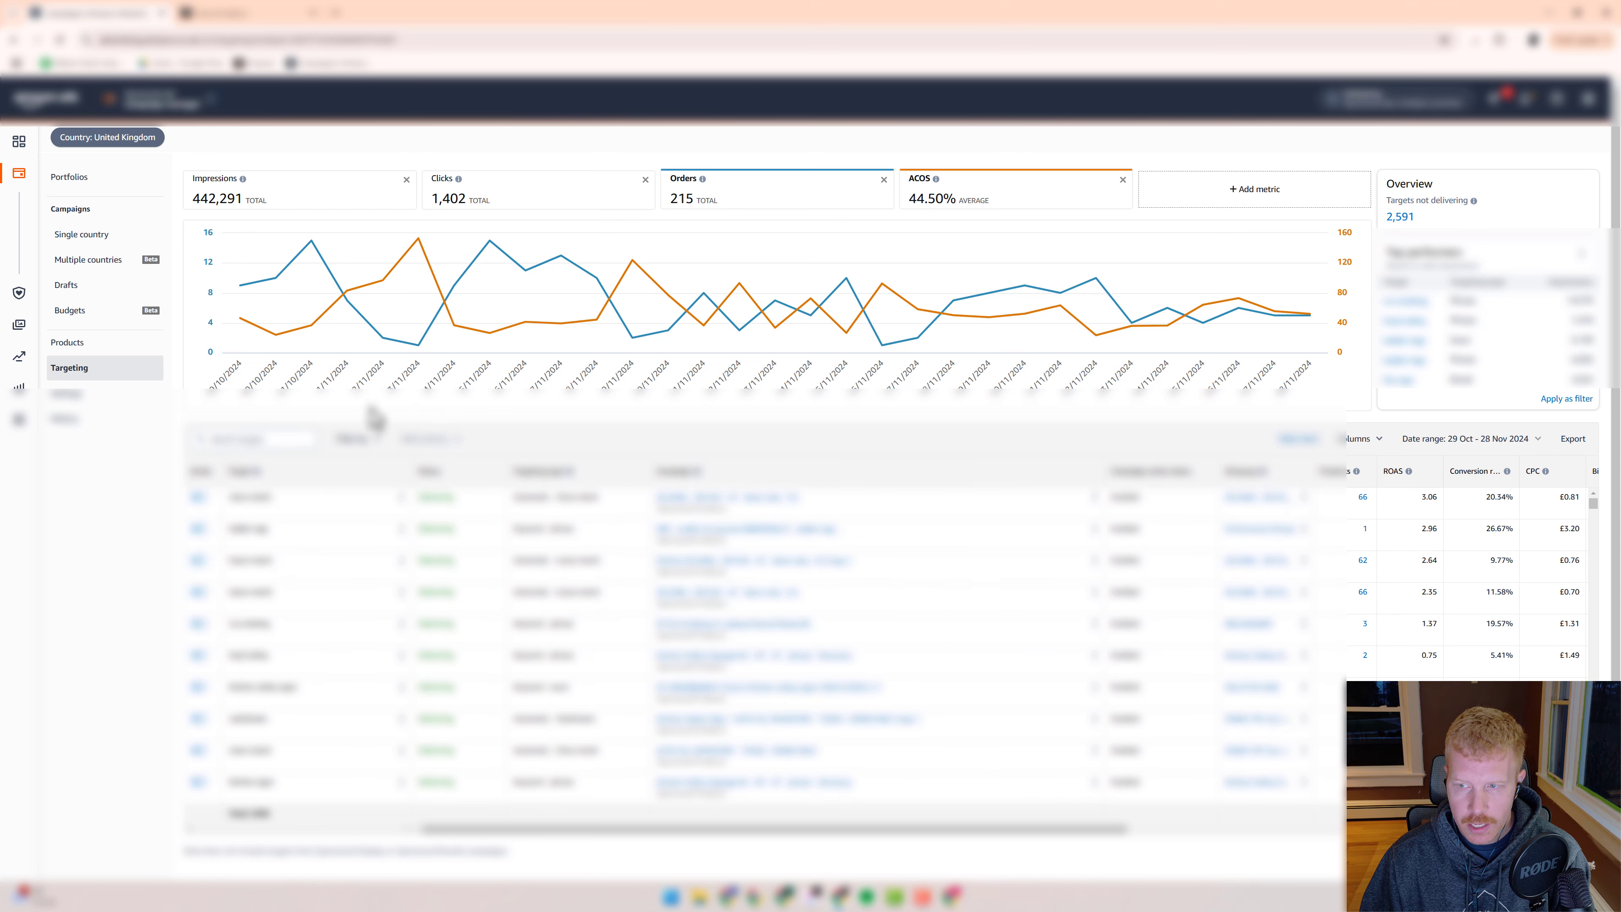
# - Add an Orders filter to the list of targets and apply it
pyautogui.click(364, 447)
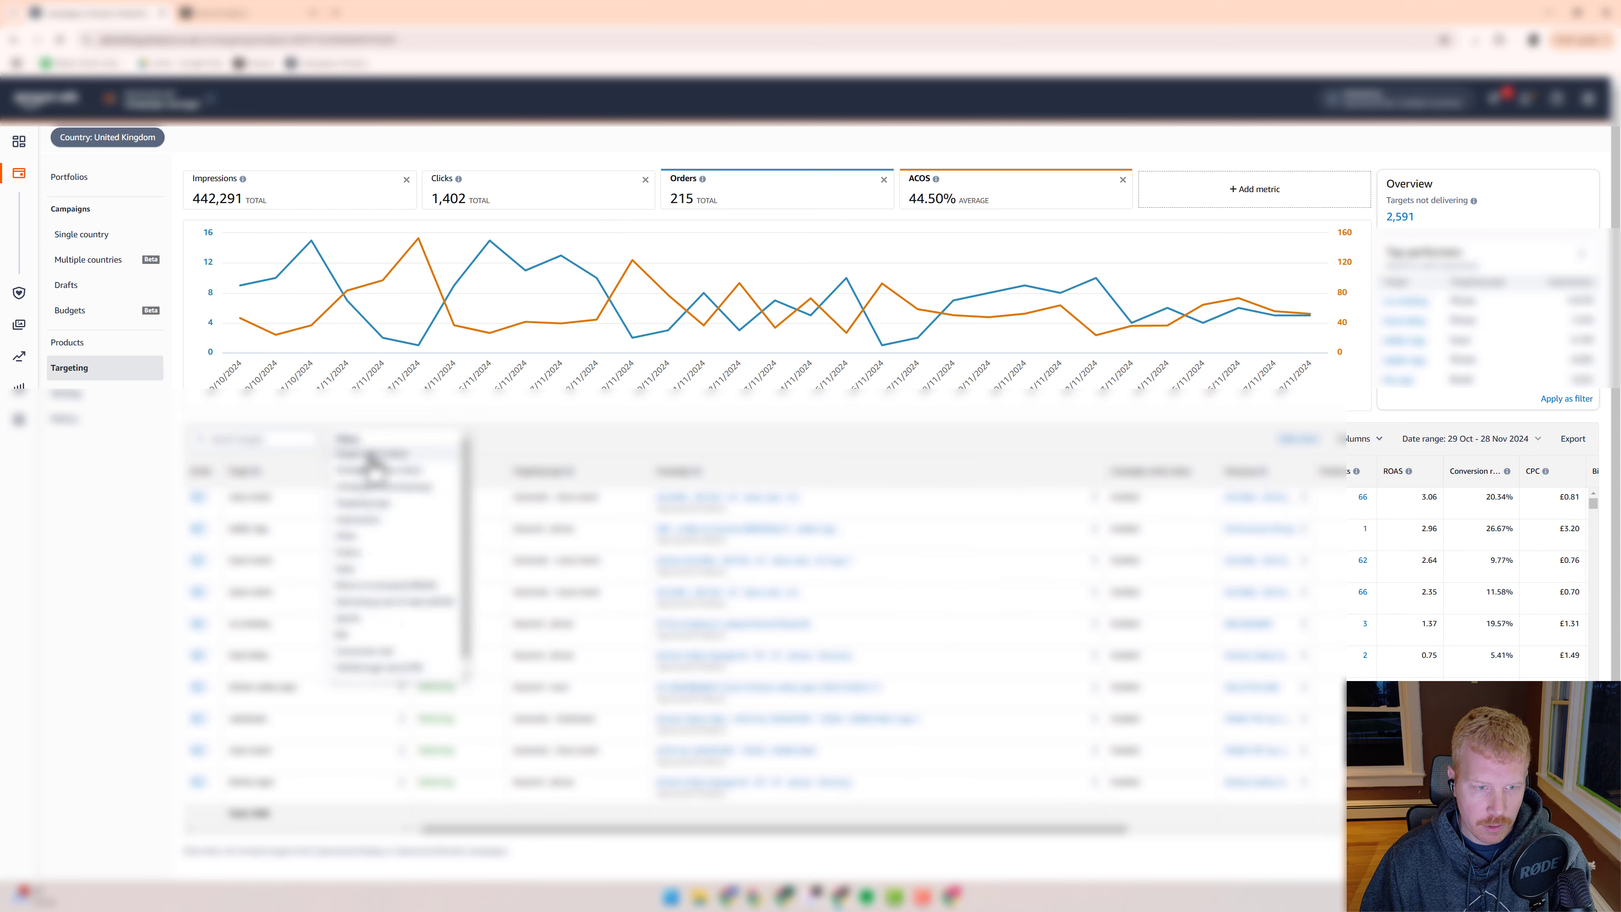
pyautogui.click(356, 558)
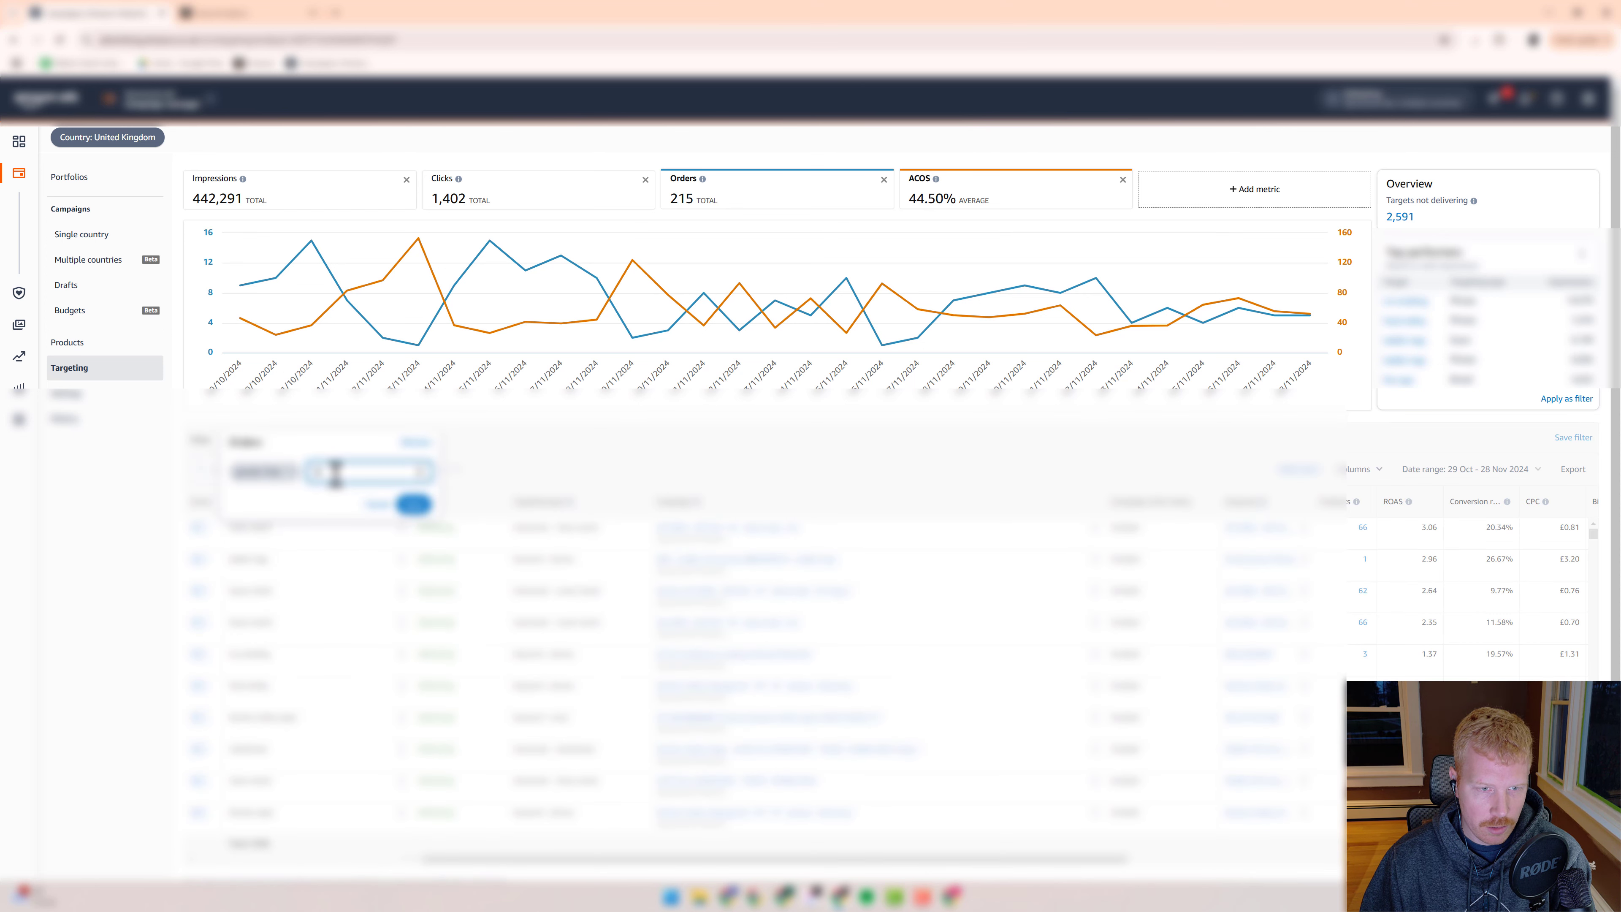
pyautogui.click(416, 506)
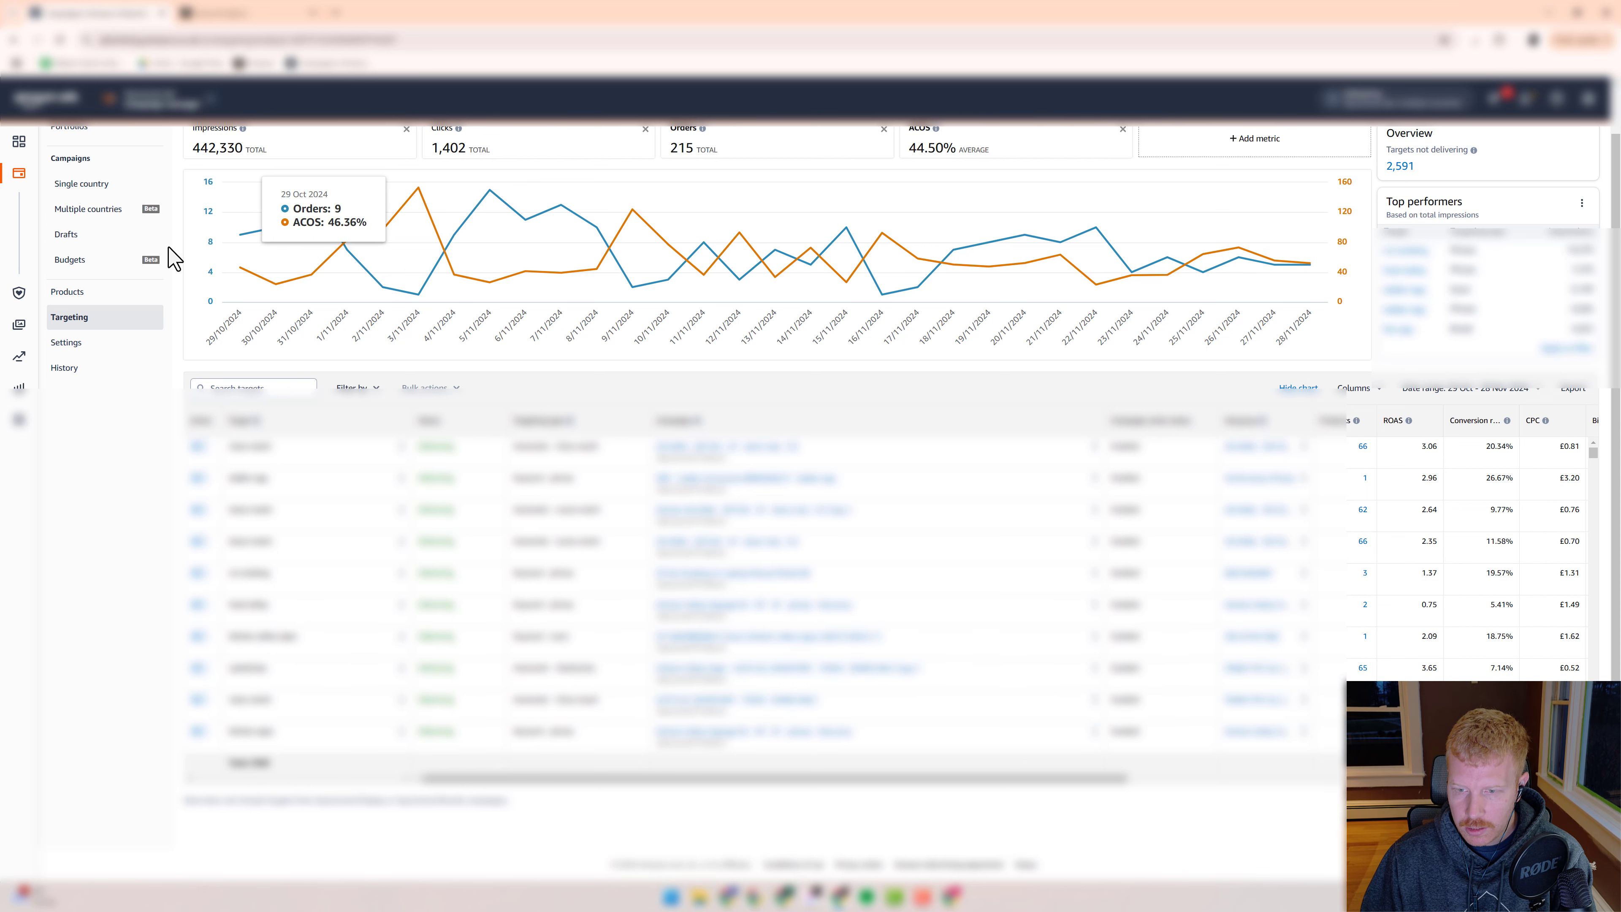
# - Read the note on the Targets Export filename code in the AdTactix sheet and return to the Amazon Ads Targeting page
pyautogui.click(783, 897)
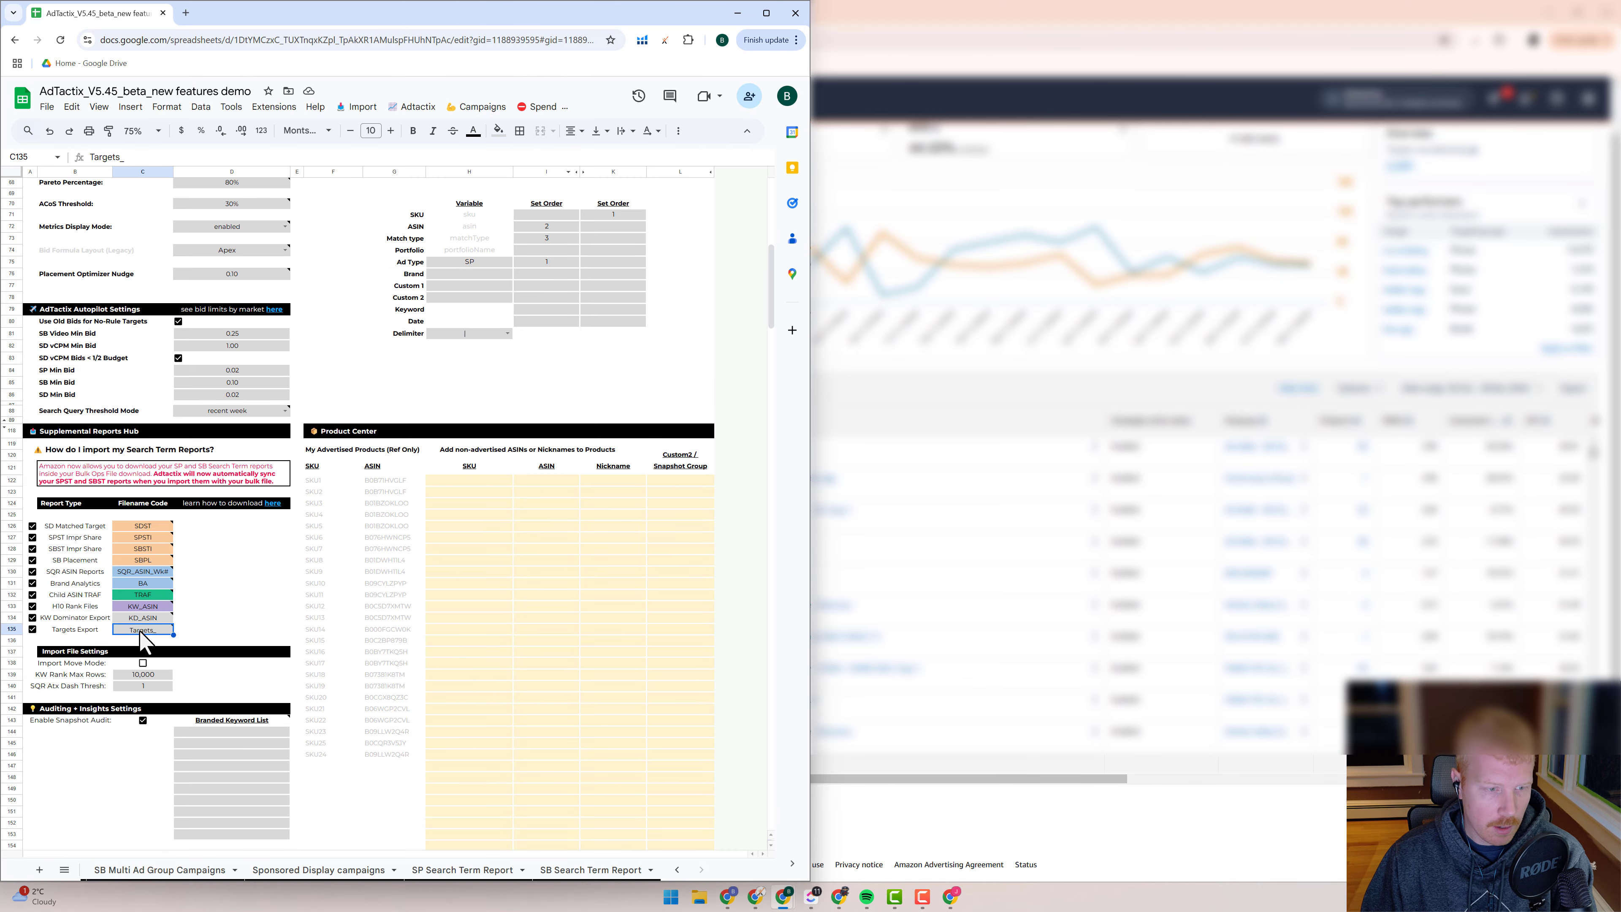
pyautogui.moveTo(143, 631)
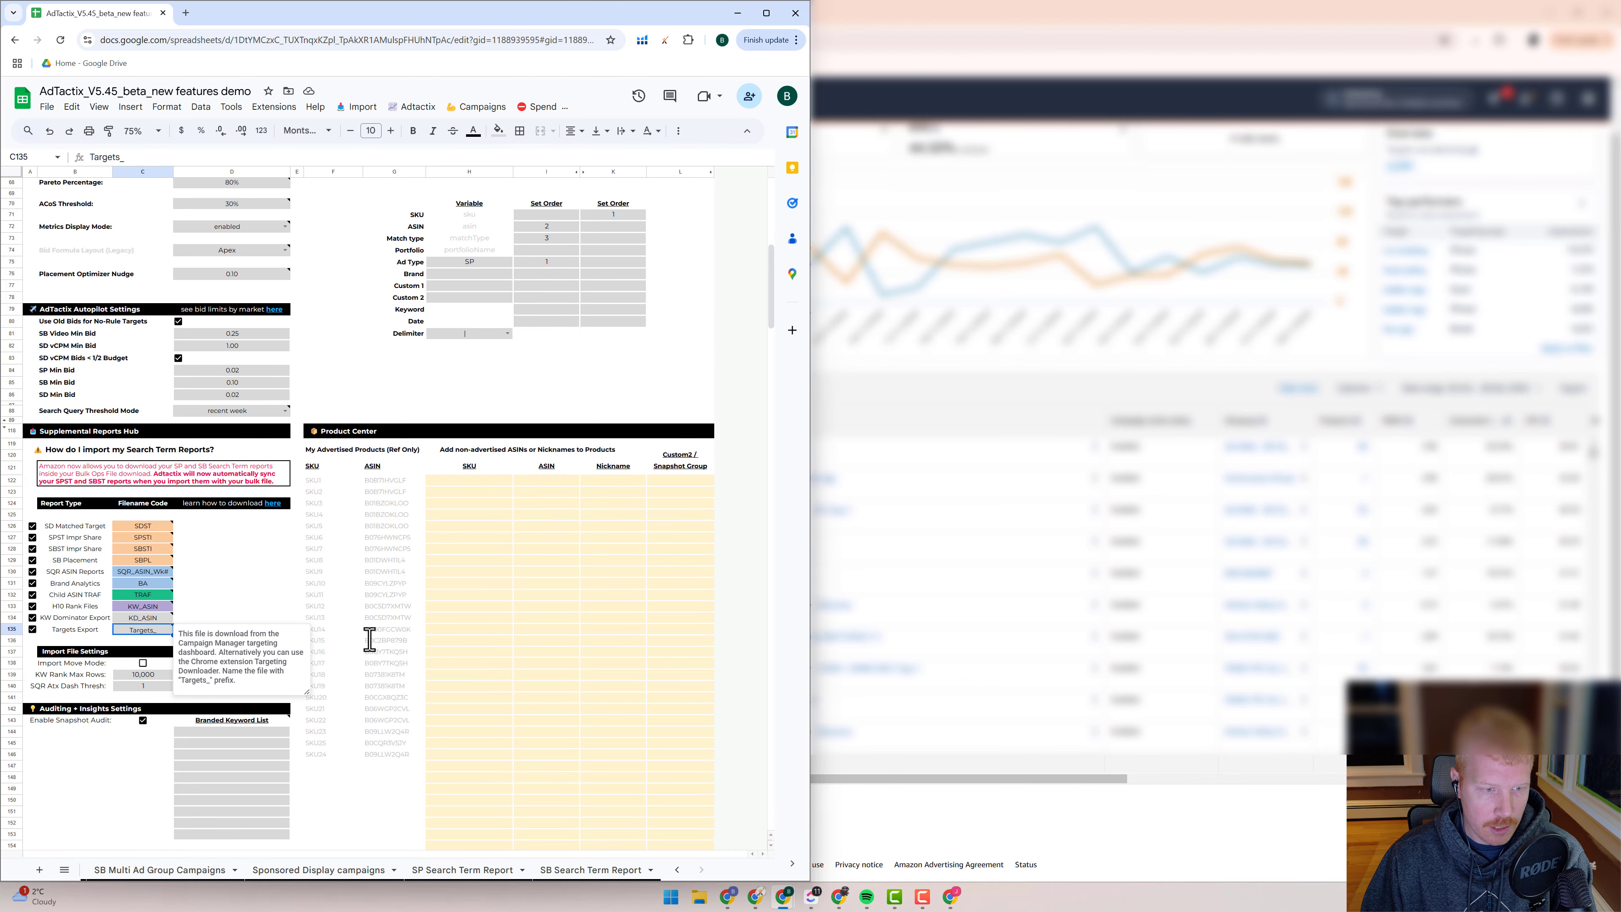
pyautogui.click(1190, 833)
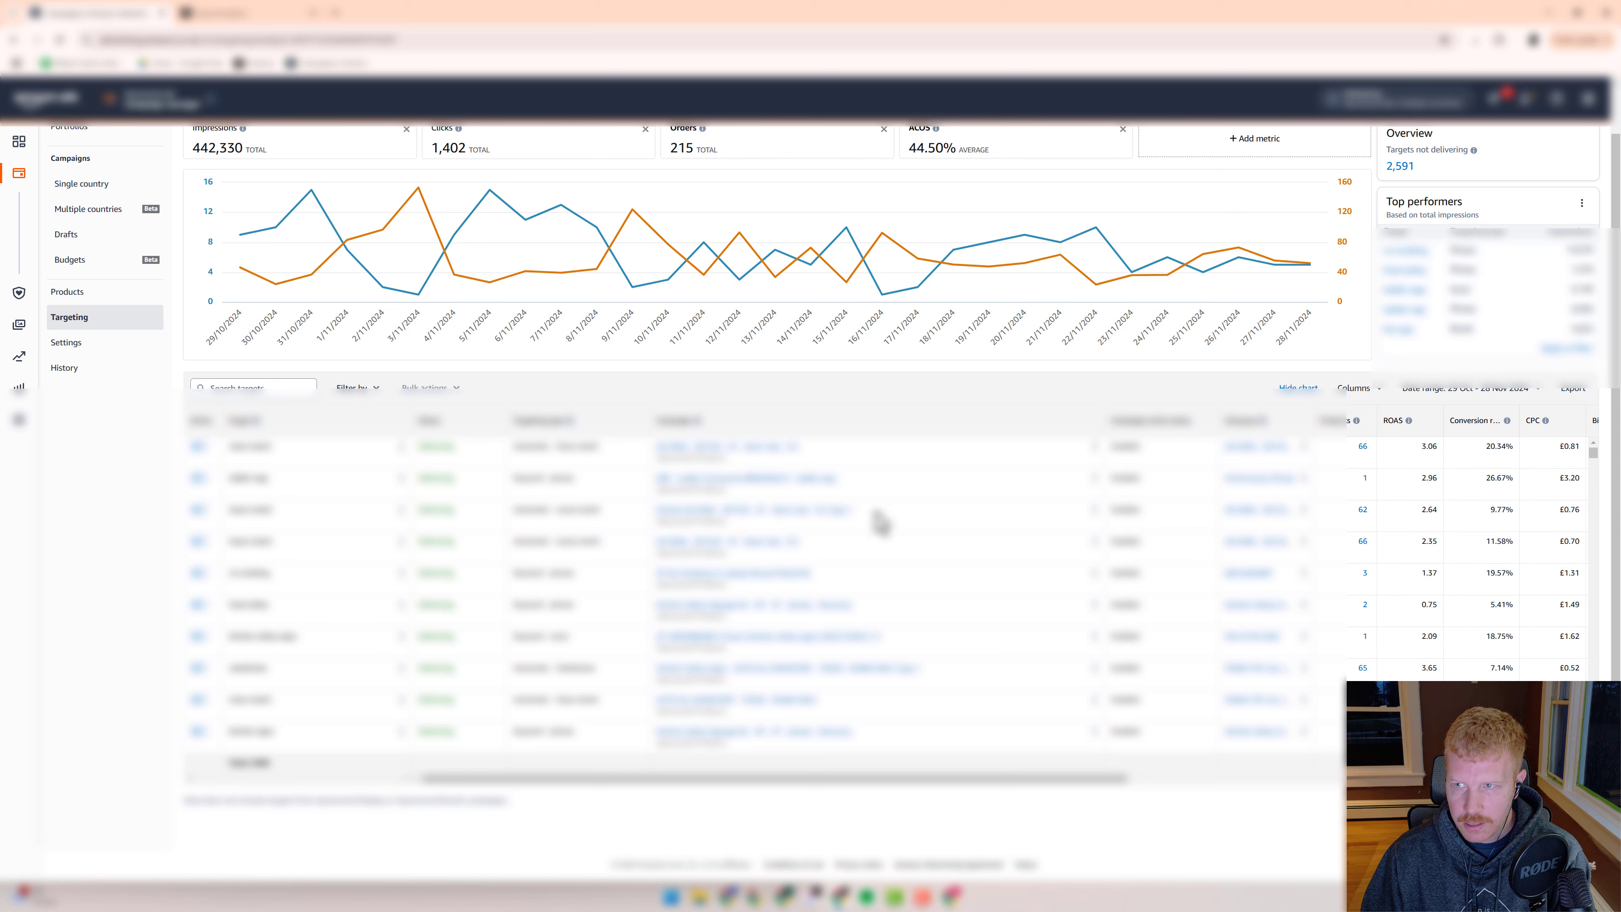
# - Look at the Targeting Downloader in the browser extension and return to the extension's home list
pyautogui.click(1478, 42)
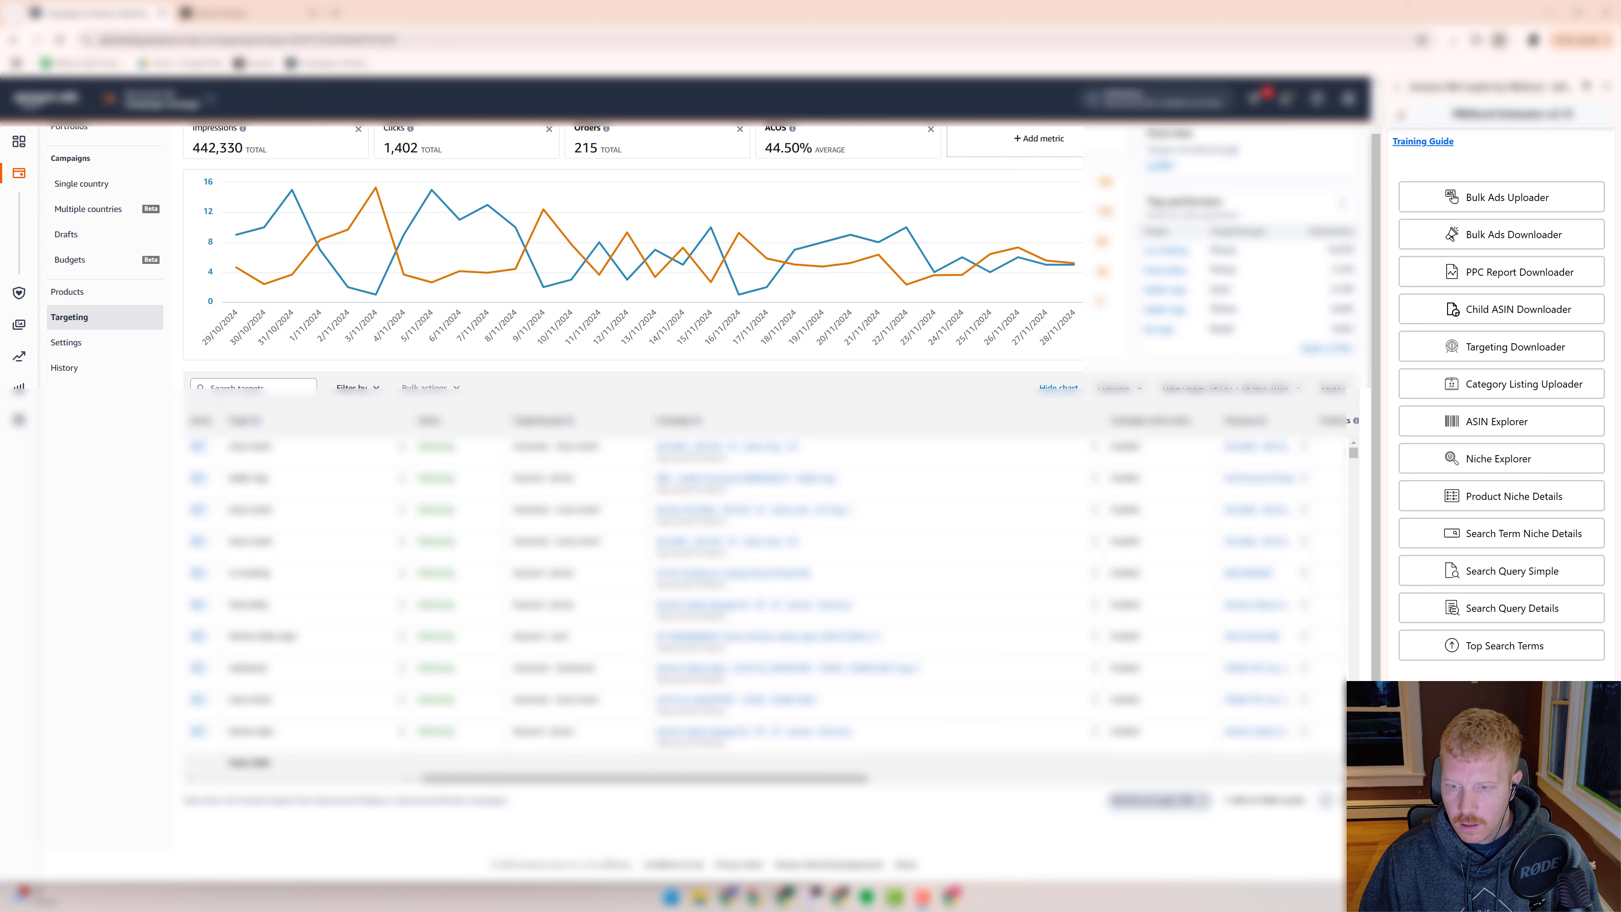
pyautogui.click(1461, 348)
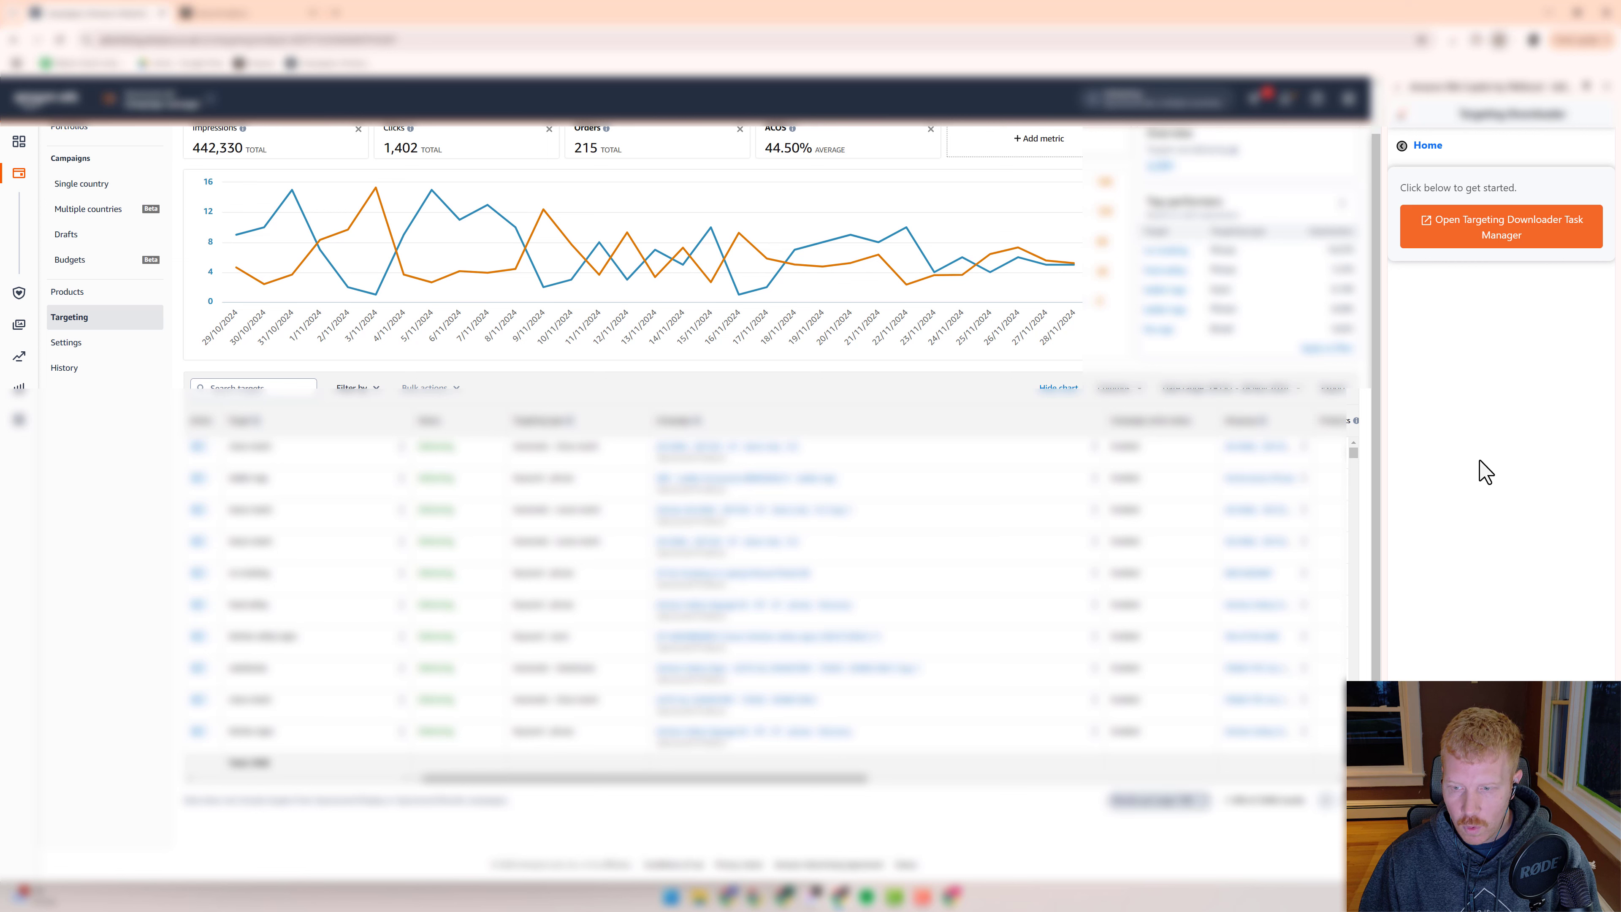
pyautogui.click(1427, 146)
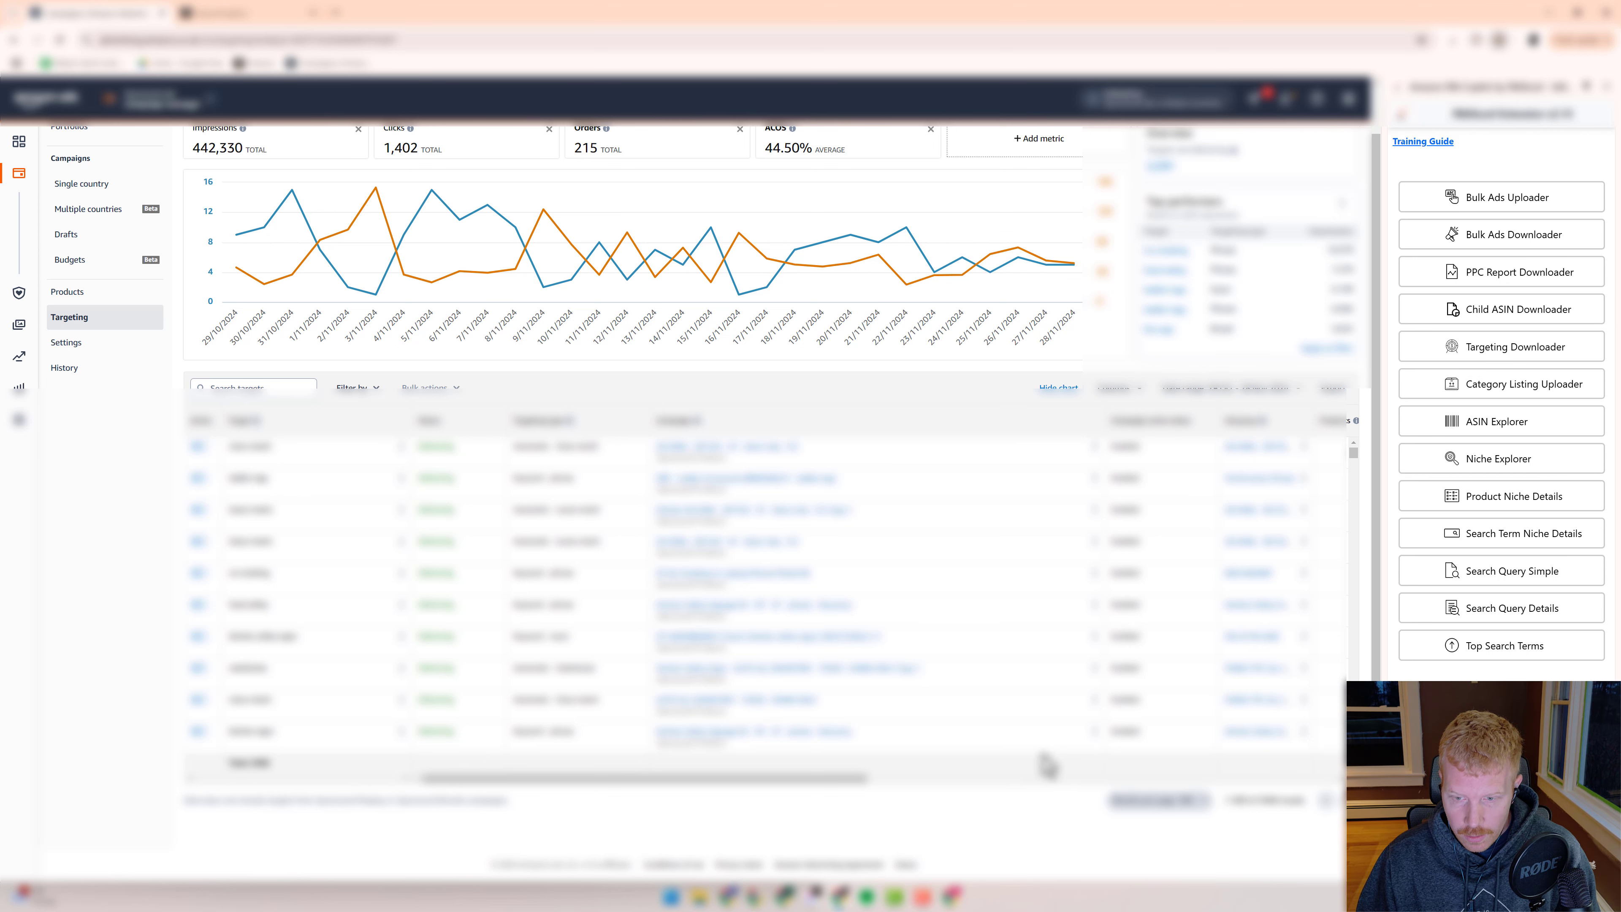
# - Filter the Amazon Ads Targeting list by Orders and apply the filter
pyautogui.click(355, 387)
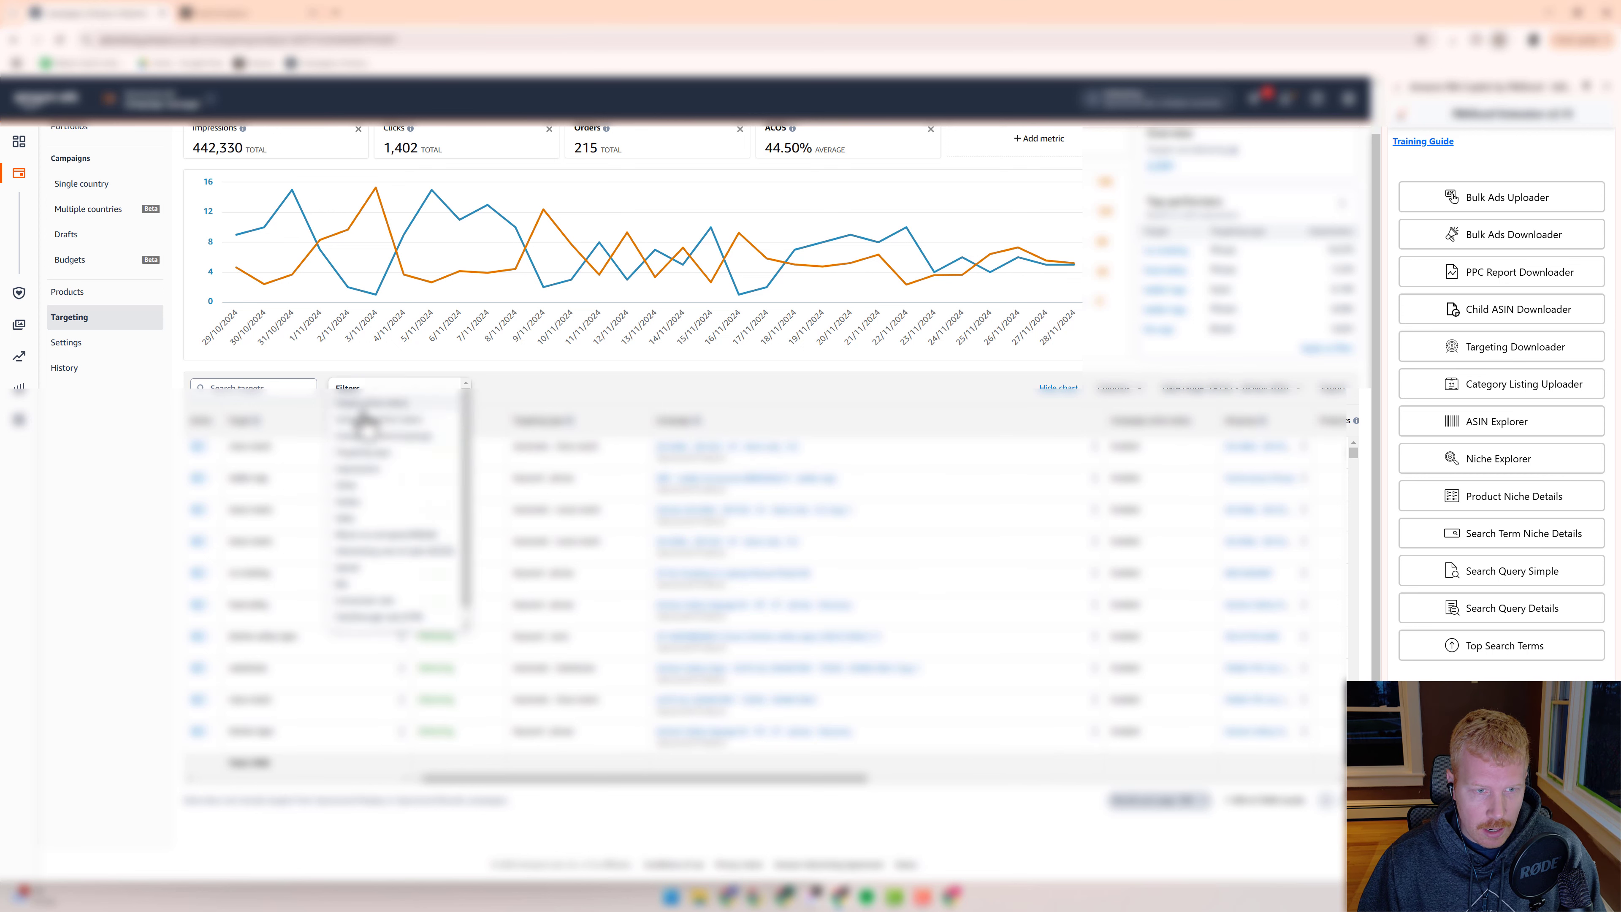
pyautogui.click(366, 518)
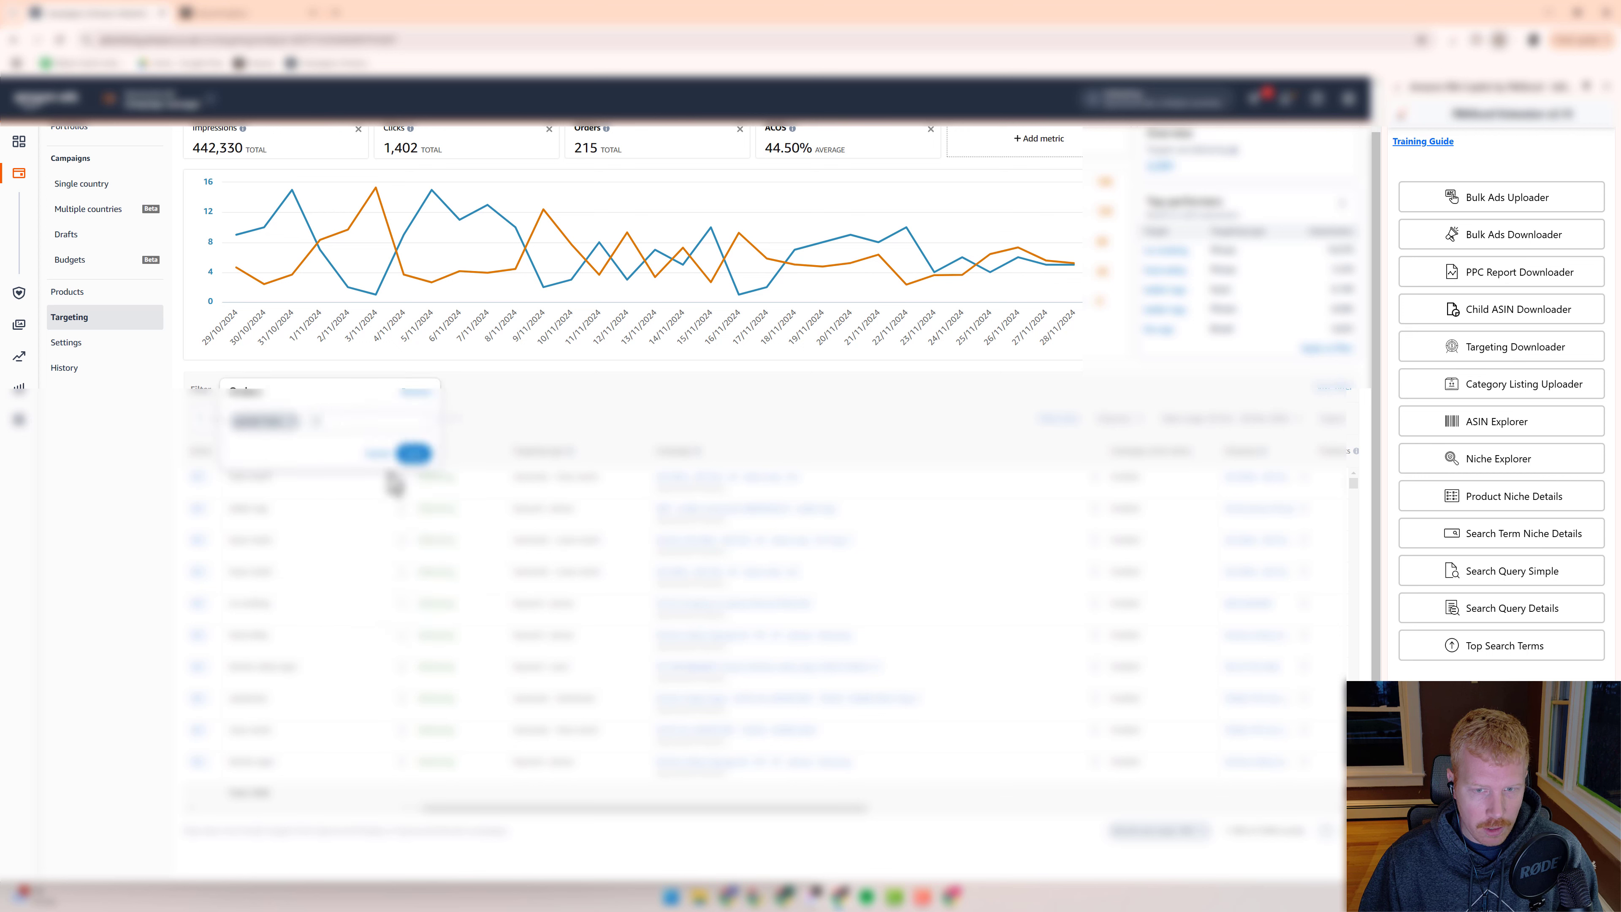
pyautogui.click(351, 420)
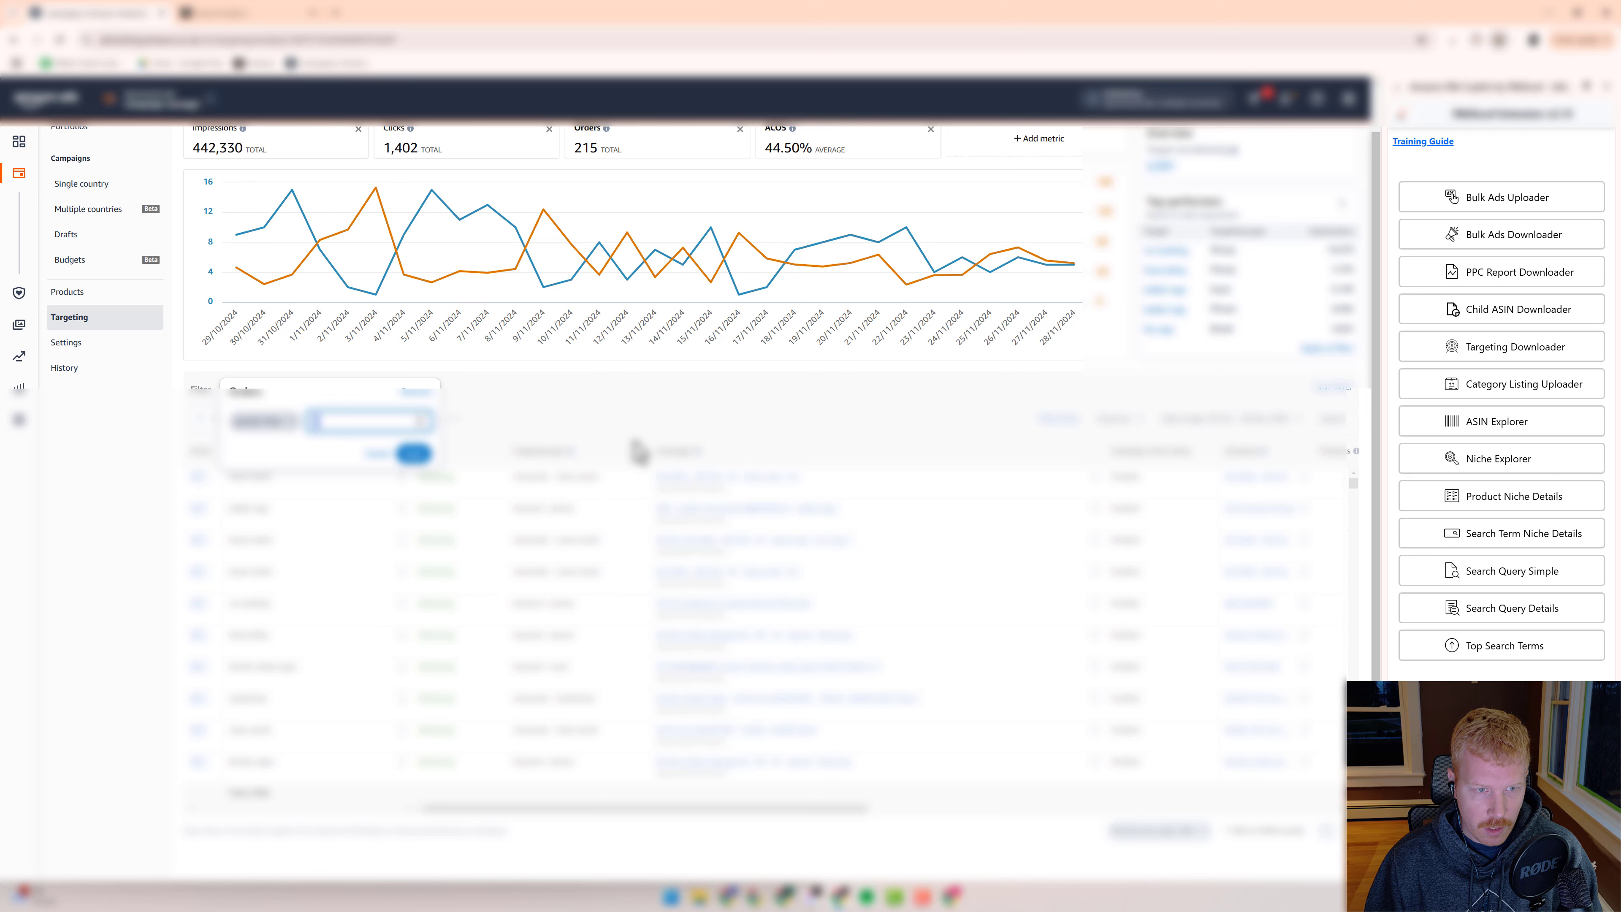
pyautogui.click(414, 453)
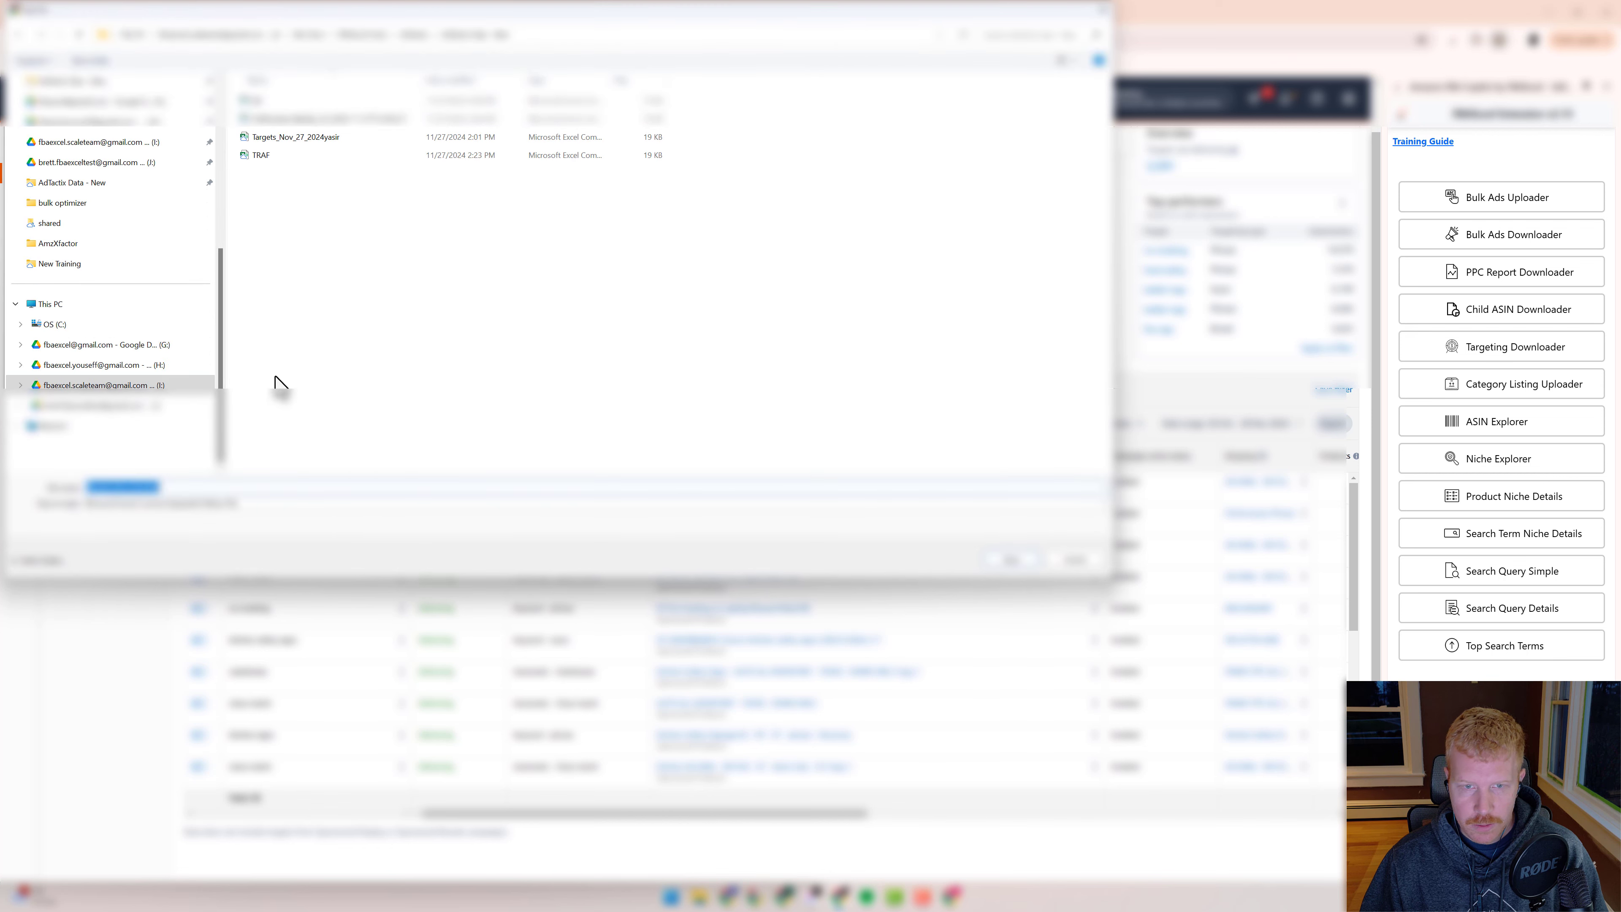
# - Choose the AdTactix Data - New folder for the Targets_Nov_28_2024 export and cancel the save
pyautogui.click(65, 202)
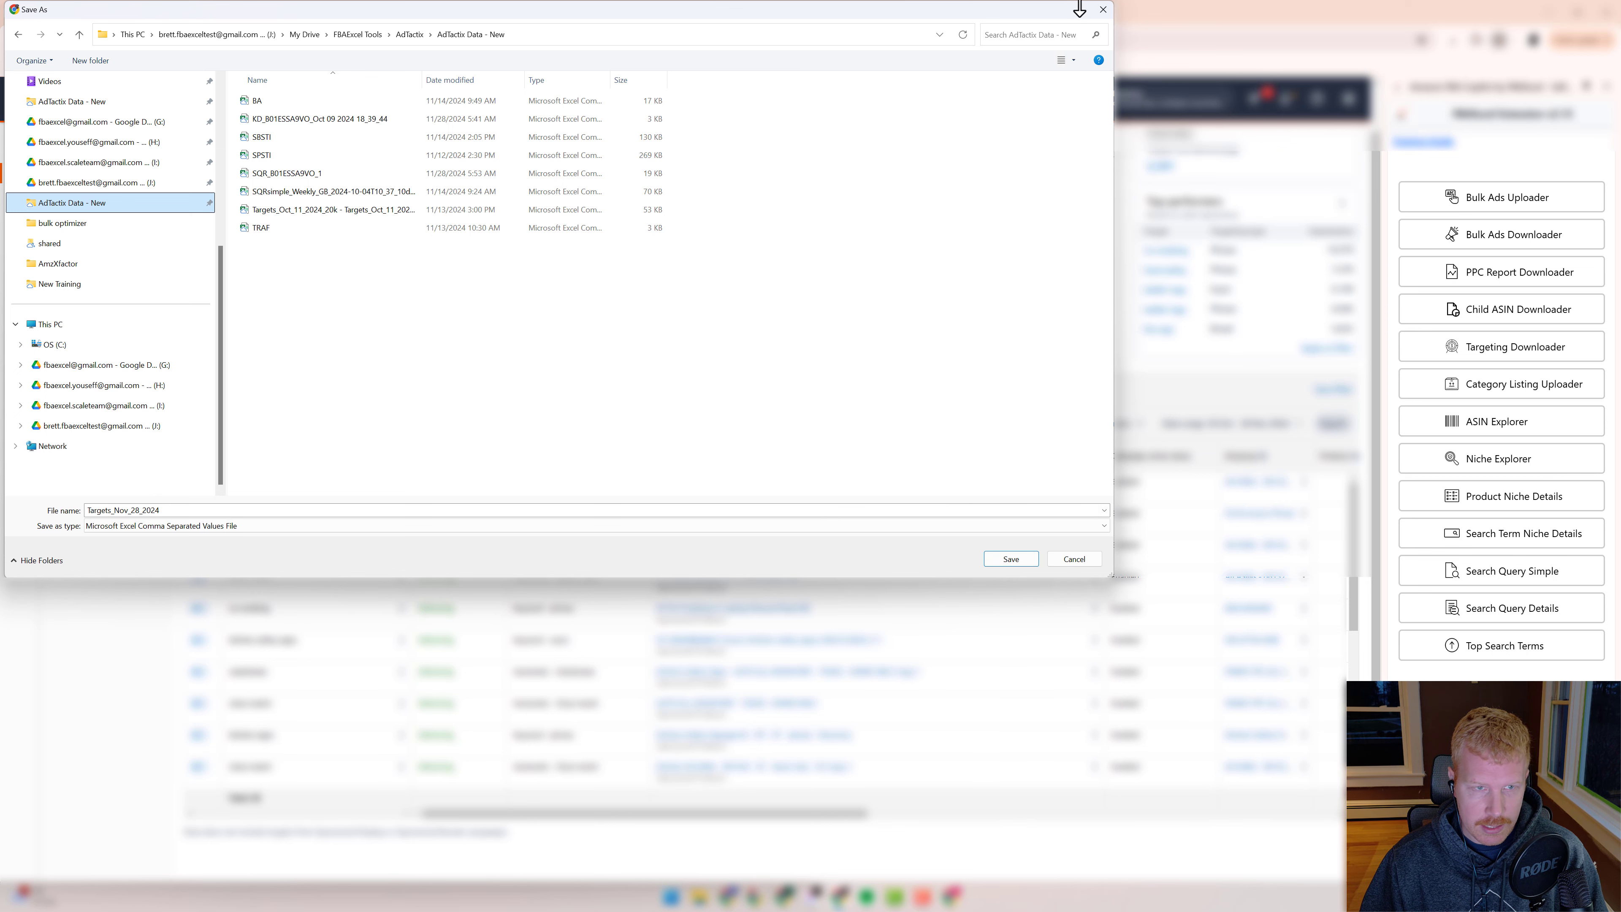
pyautogui.click(1102, 10)
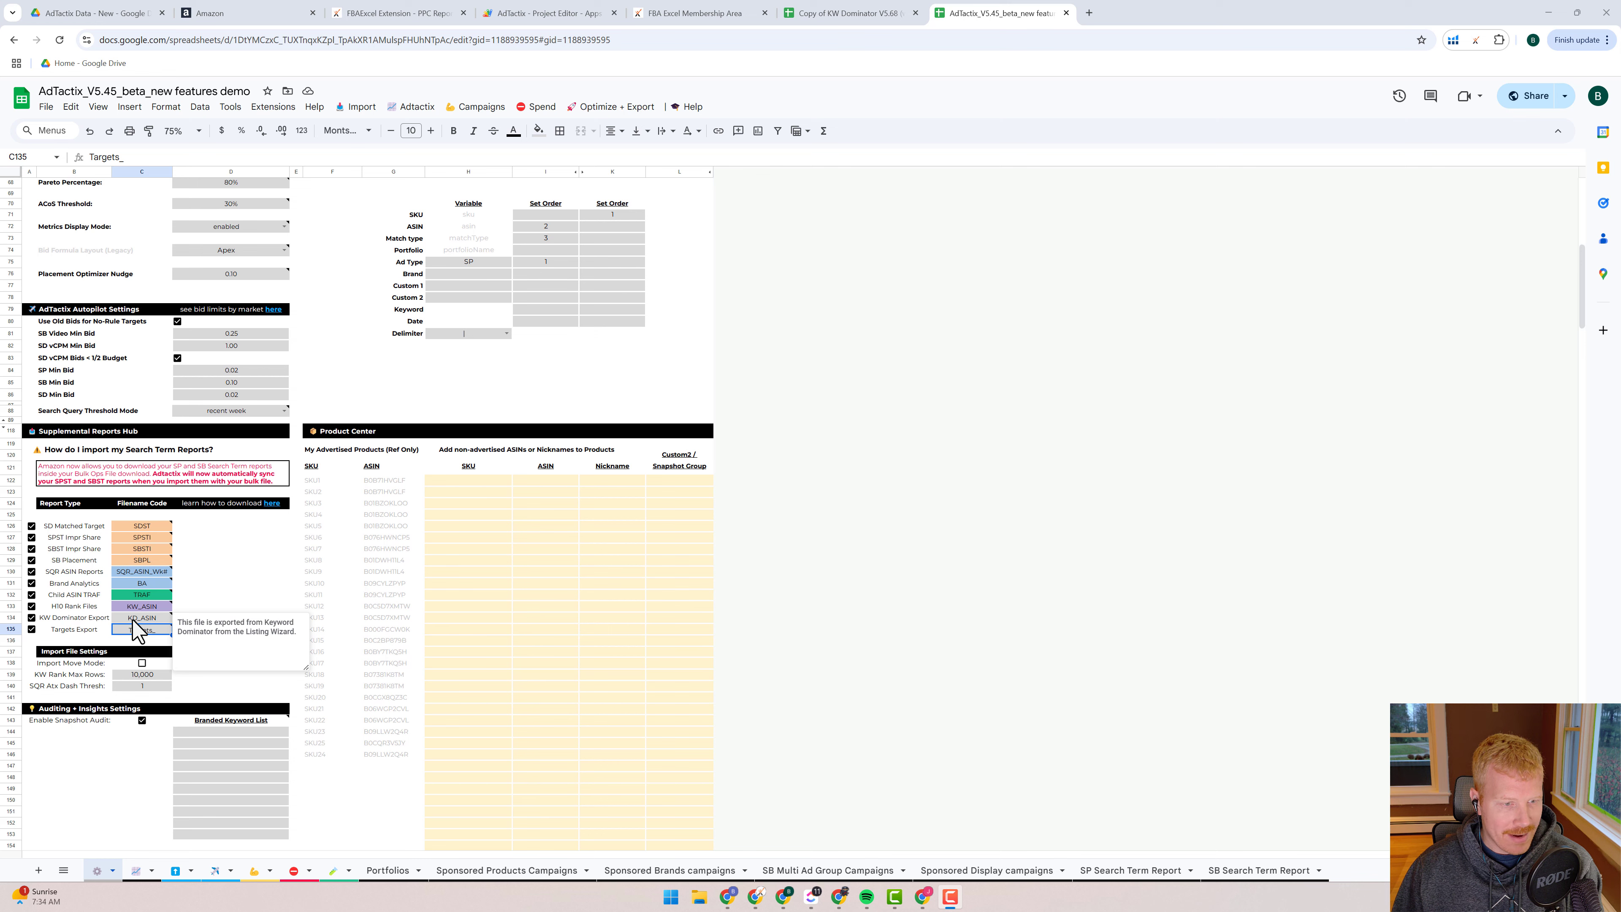
# - For the KD_ASIN code, switch to the KW Dominator sheet and run the AdTactix bulk action to export the checked keywords
pyautogui.press('Up')
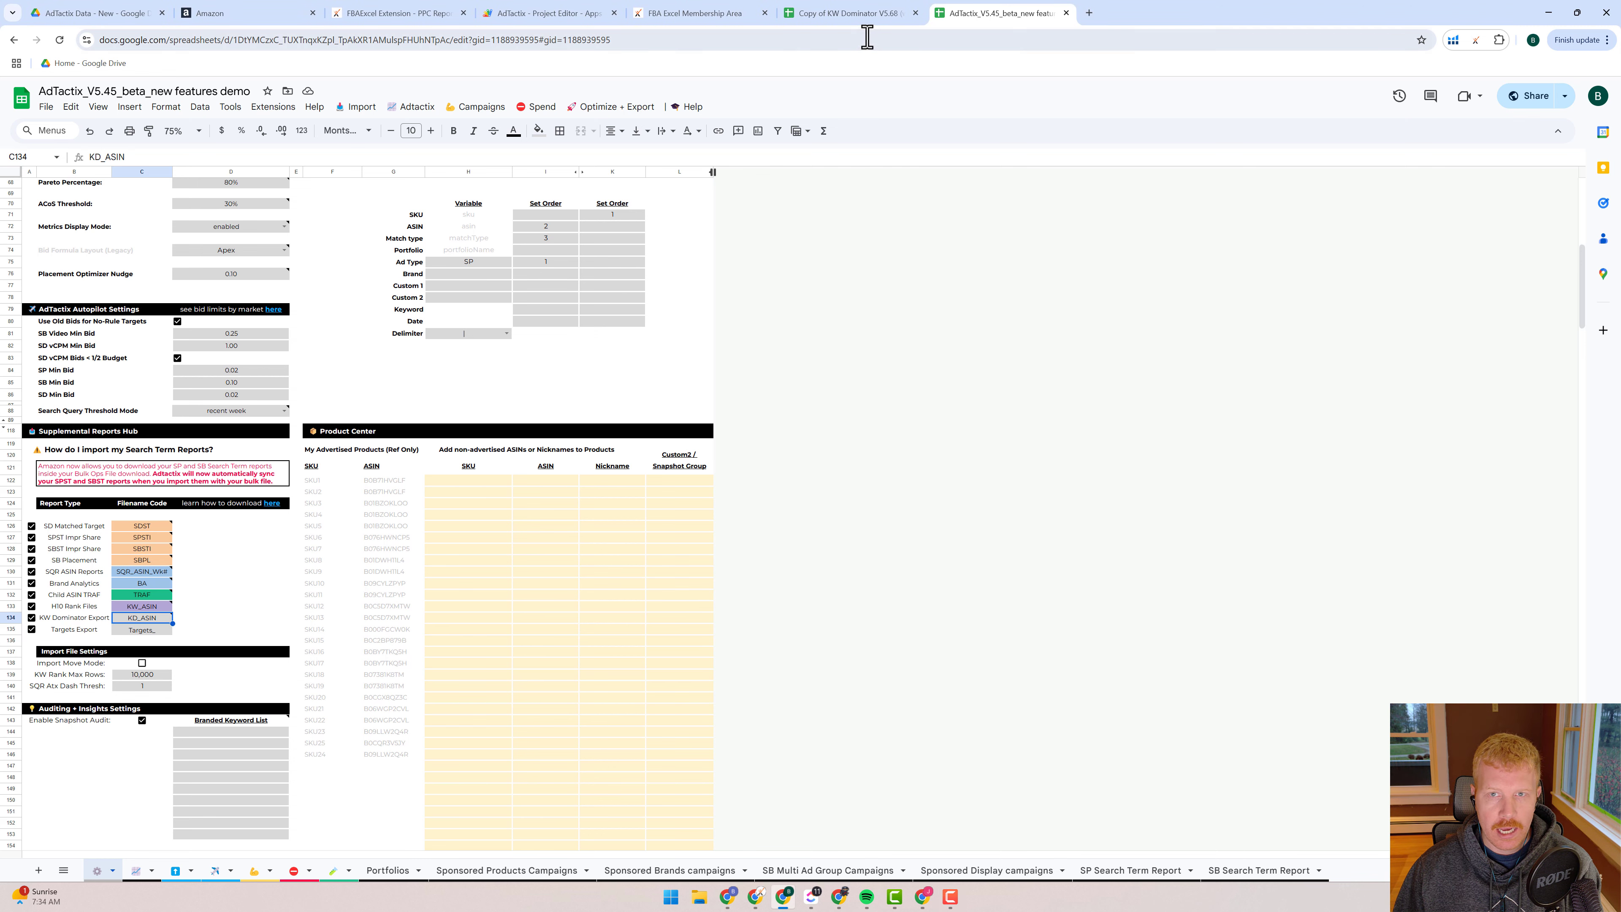
pyautogui.click(858, 14)
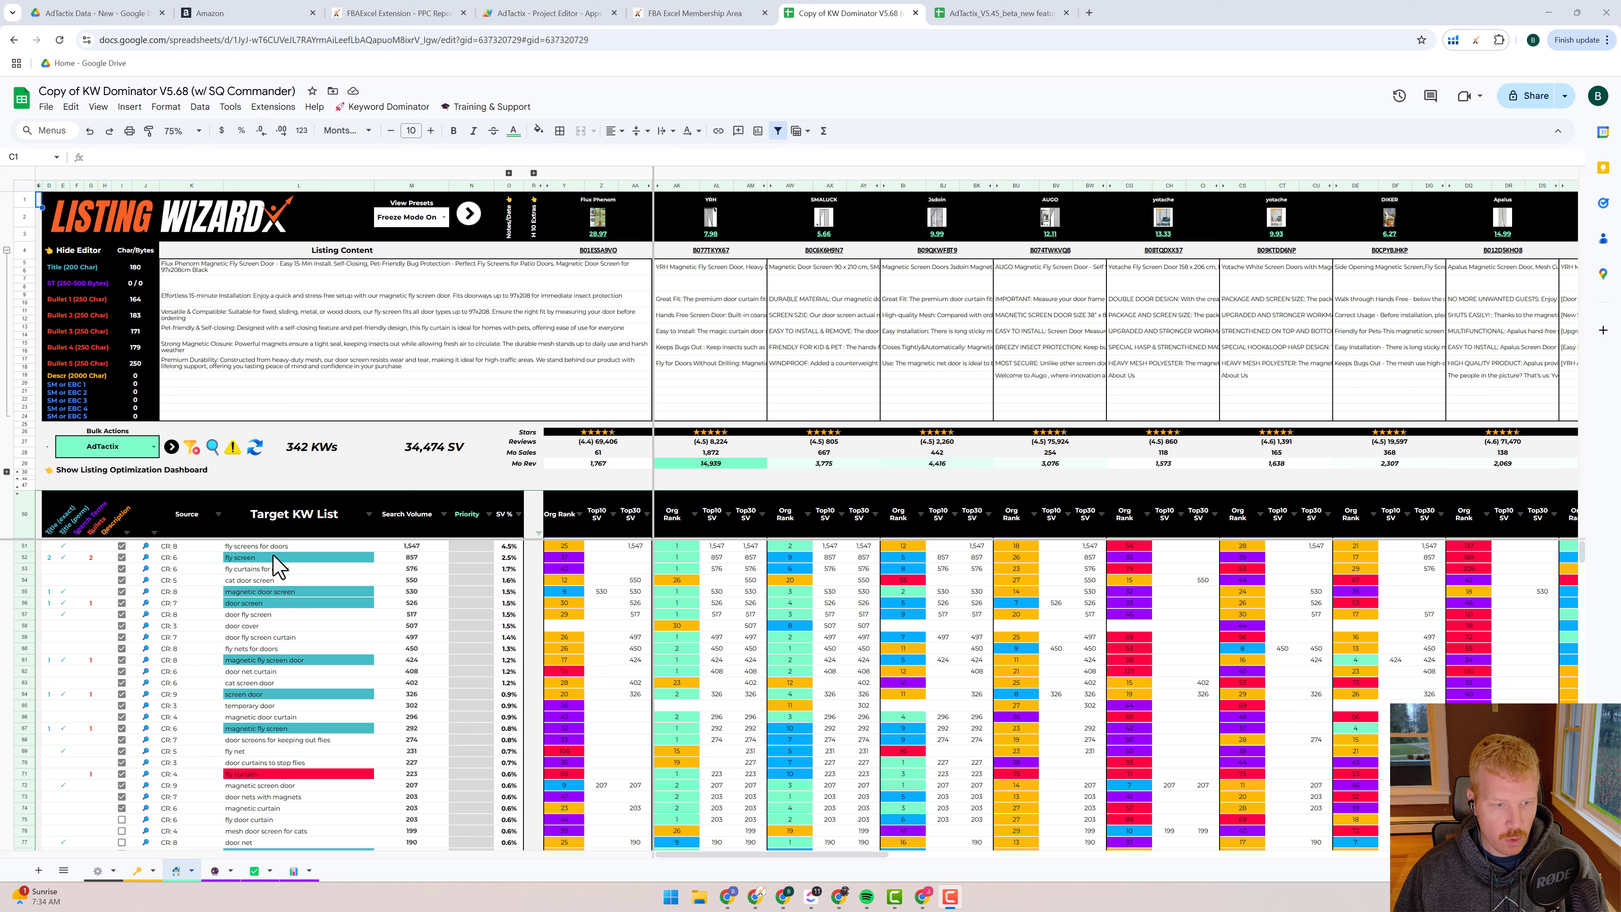
pyautogui.click(343, 592)
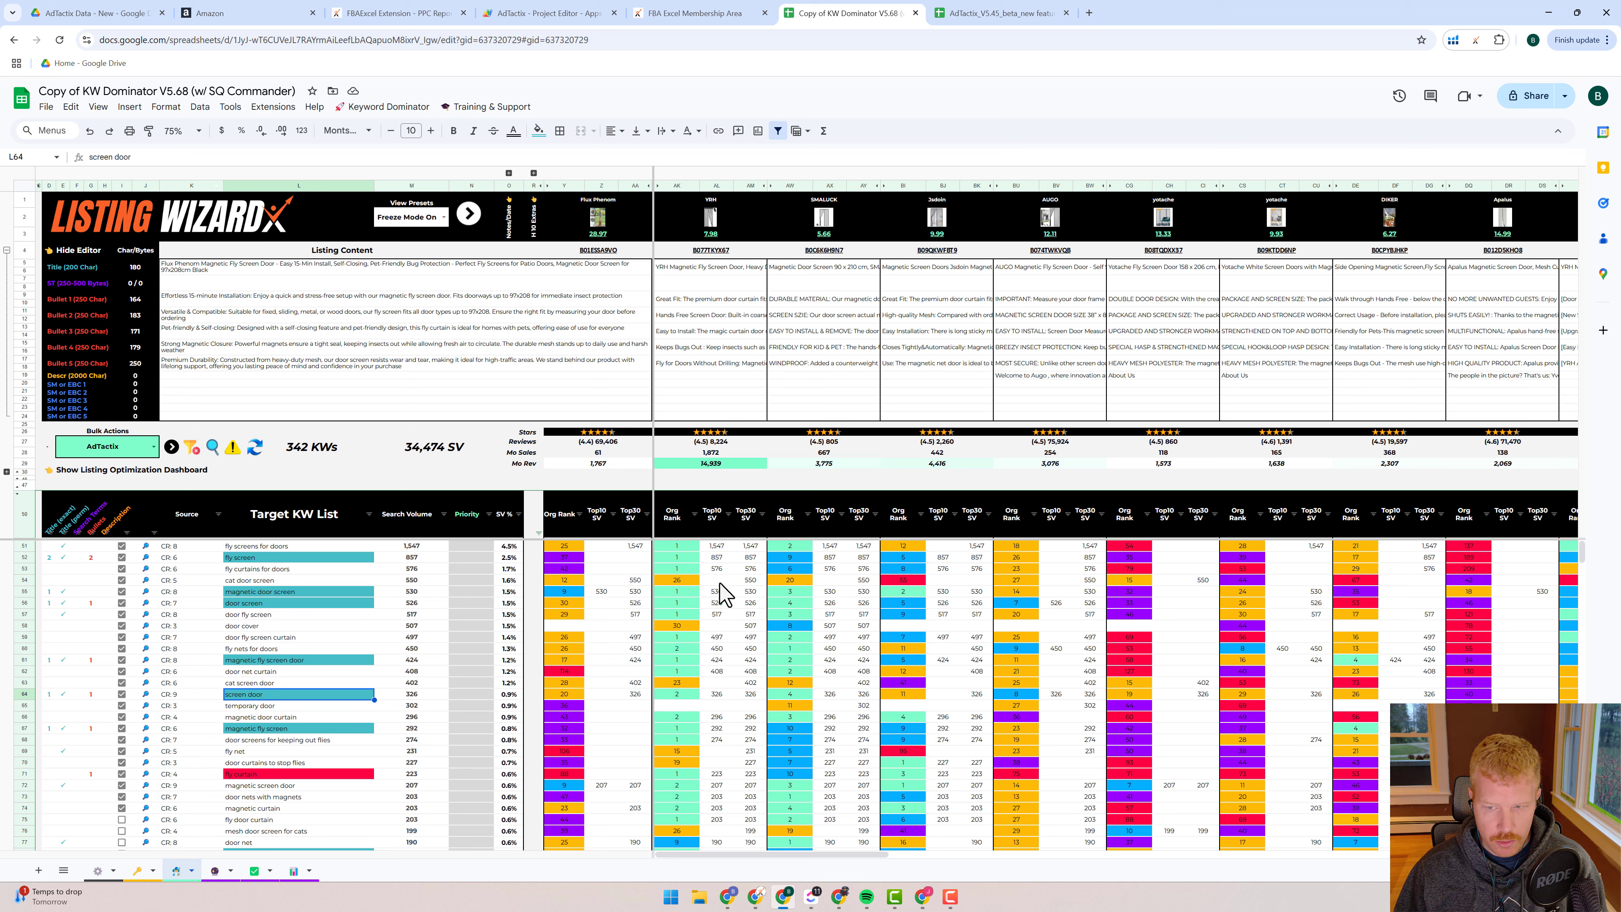
pyautogui.click(154, 446)
pyautogui.click(75, 540)
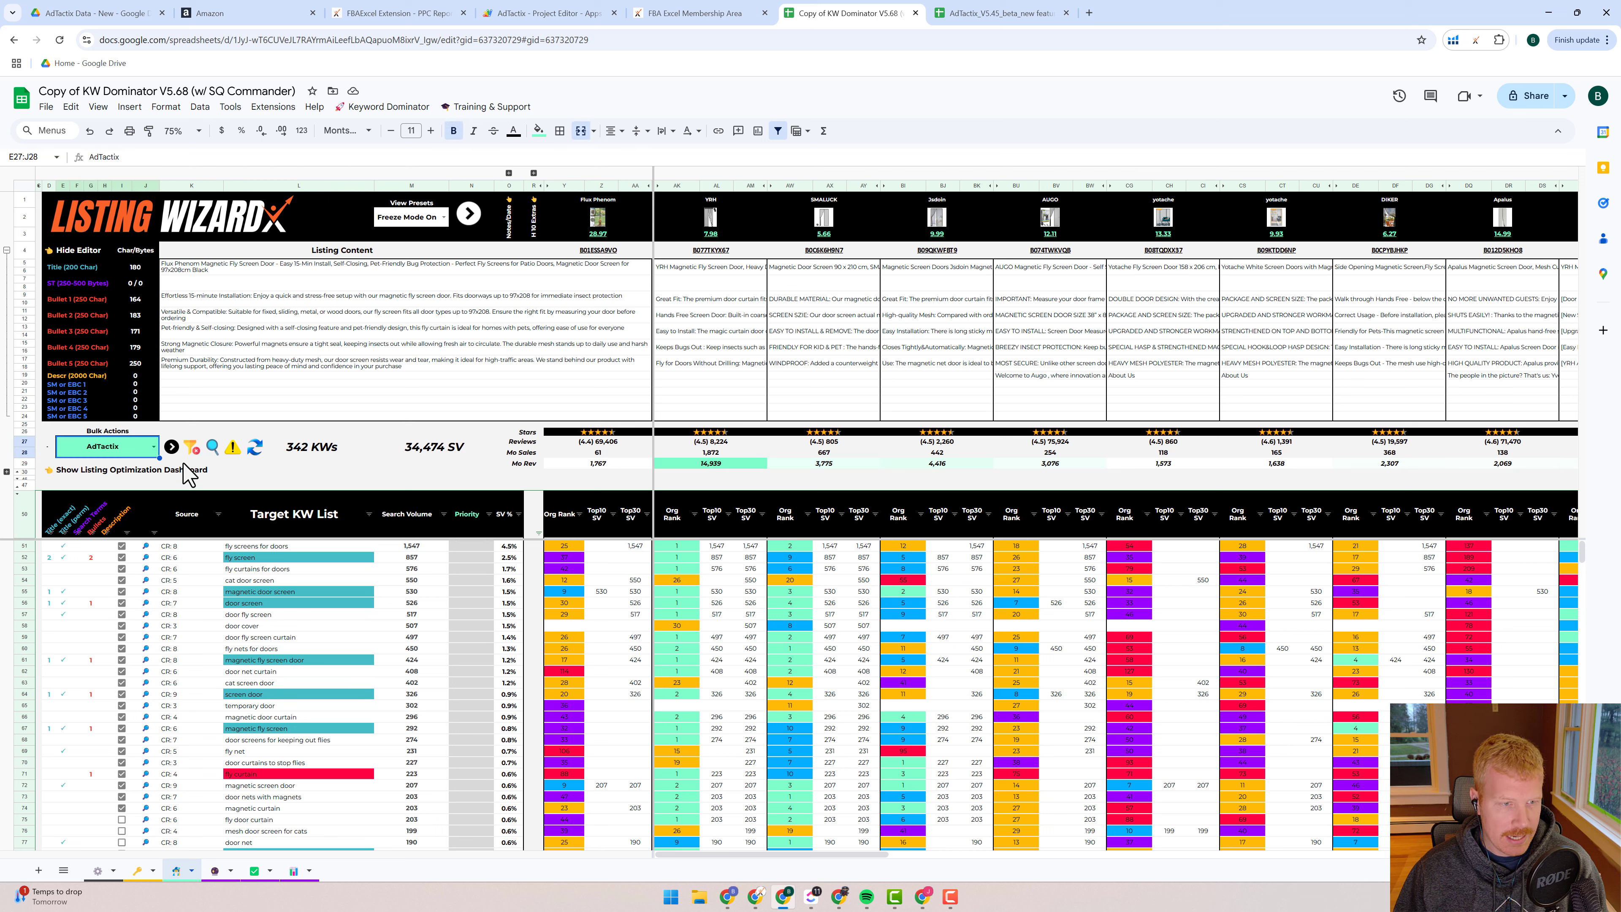
pyautogui.click(172, 448)
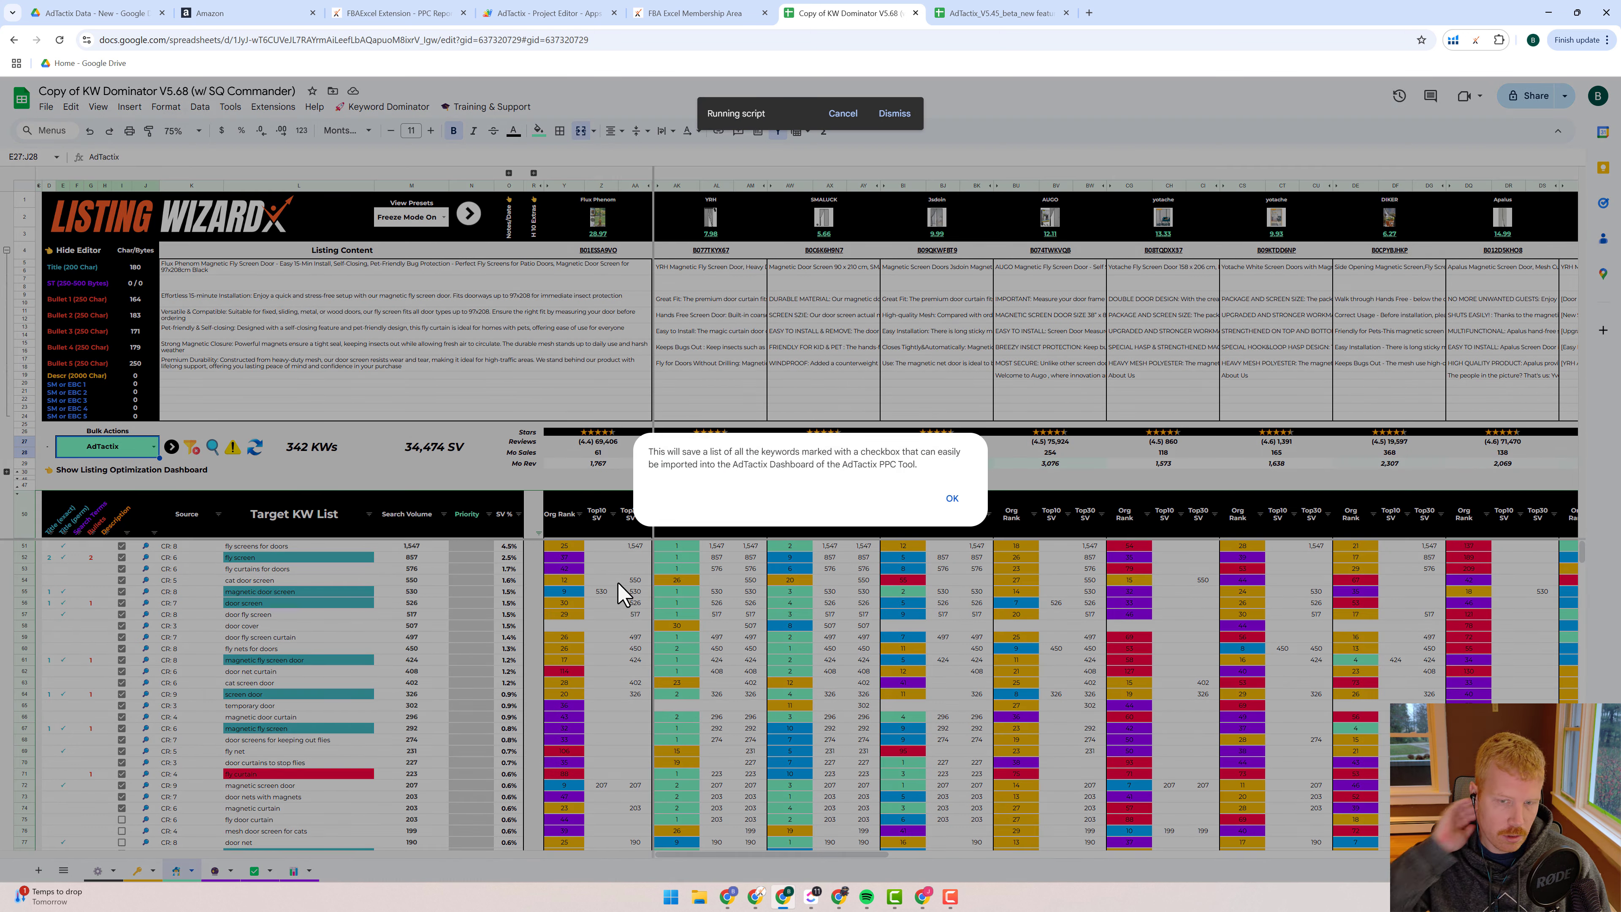
pyautogui.click(951, 499)
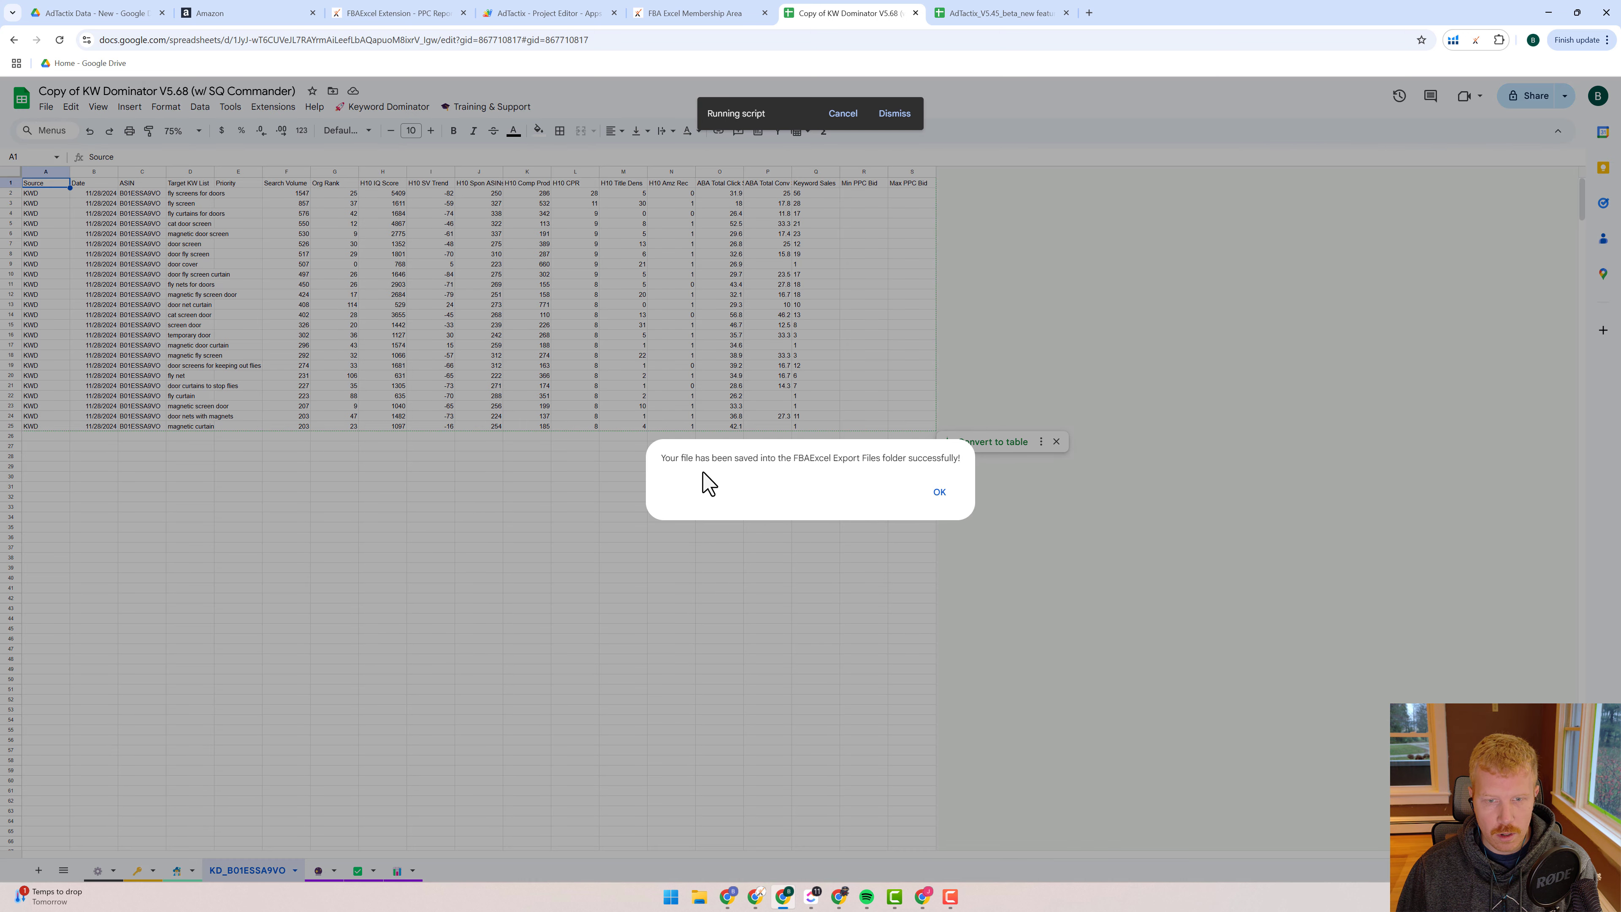
pyautogui.click(939, 492)
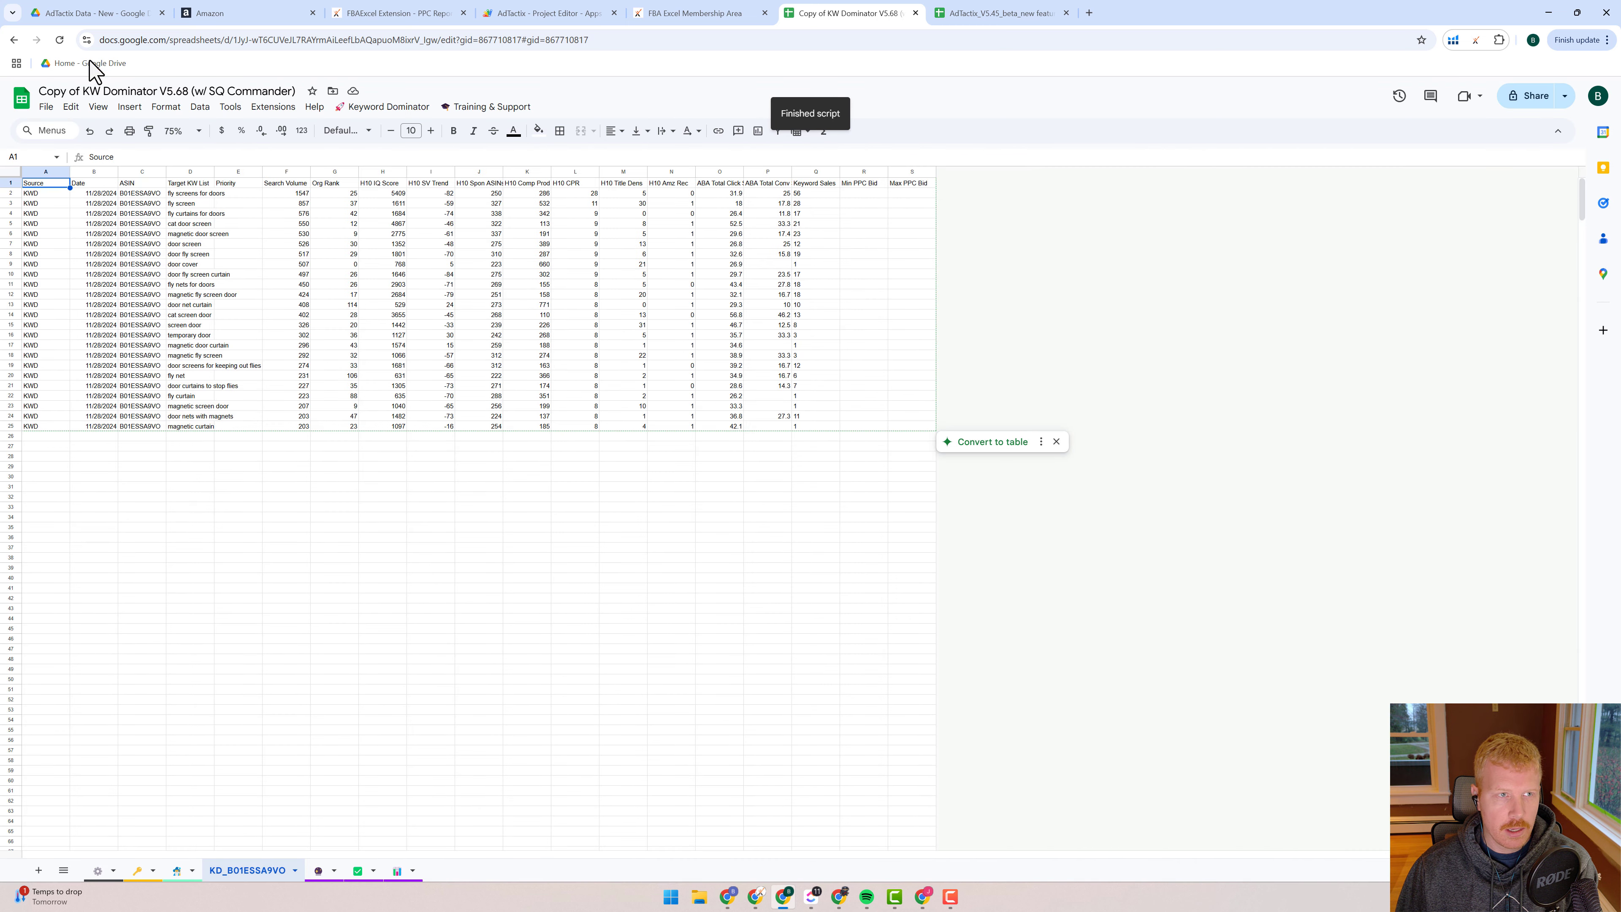
# - In Google Drive, move KD_B01ESSA9VO_Nov 28 2024 14:40:29.csv from FBAExcel Export Files to AdTactix Data - New and leave the source folder
pyautogui.click(84, 19)
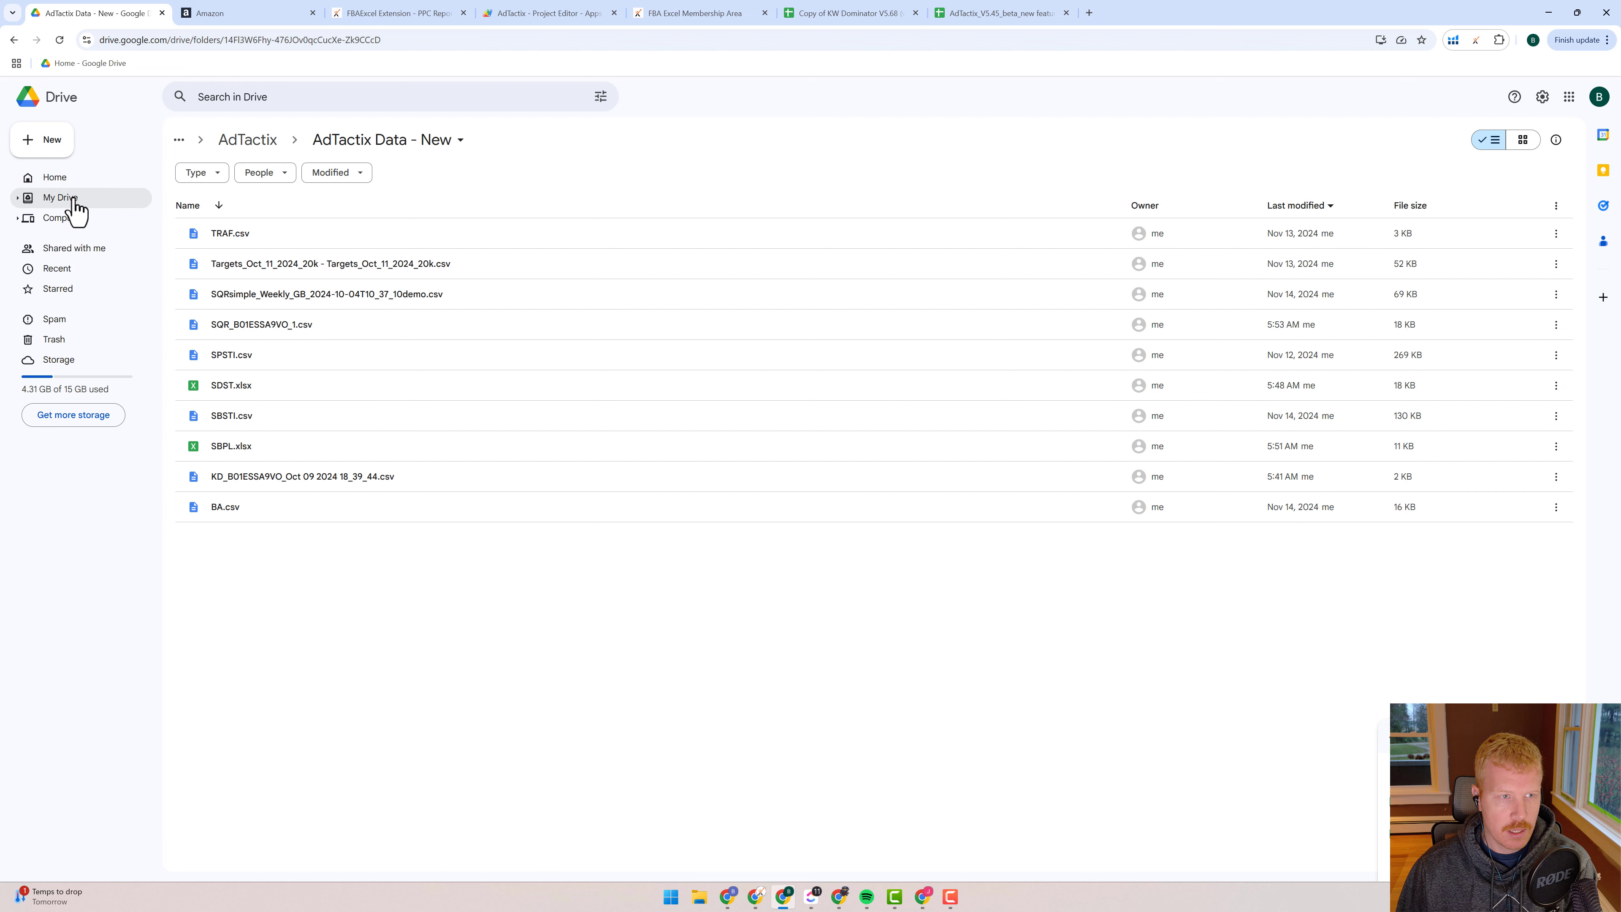
pyautogui.click(95, 201)
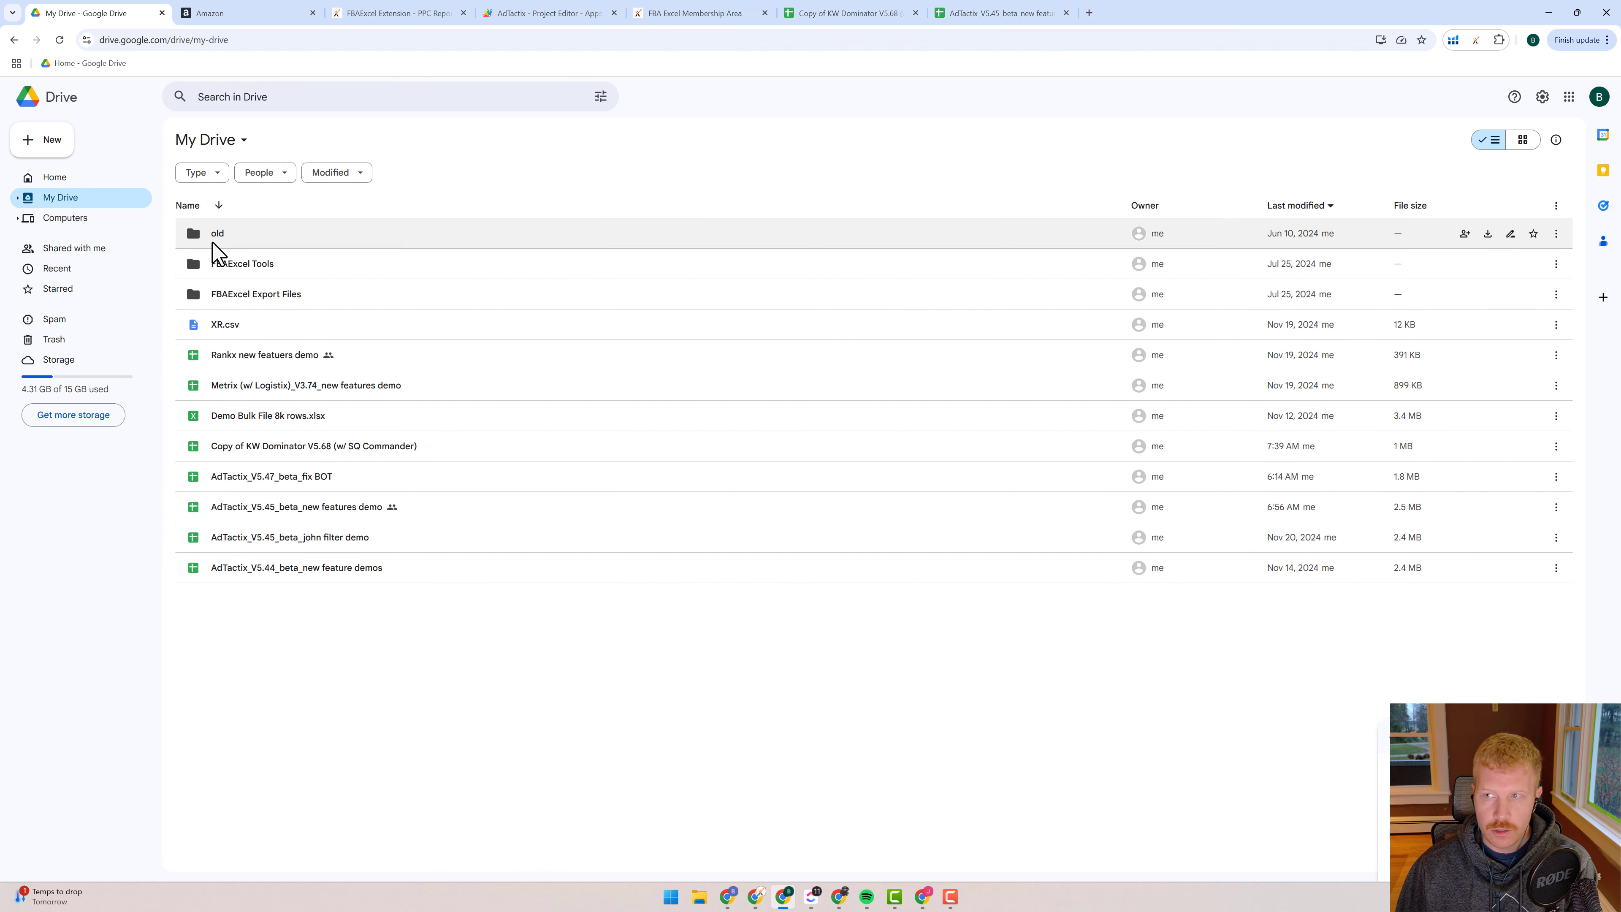
pyautogui.doubleClick(259, 299)
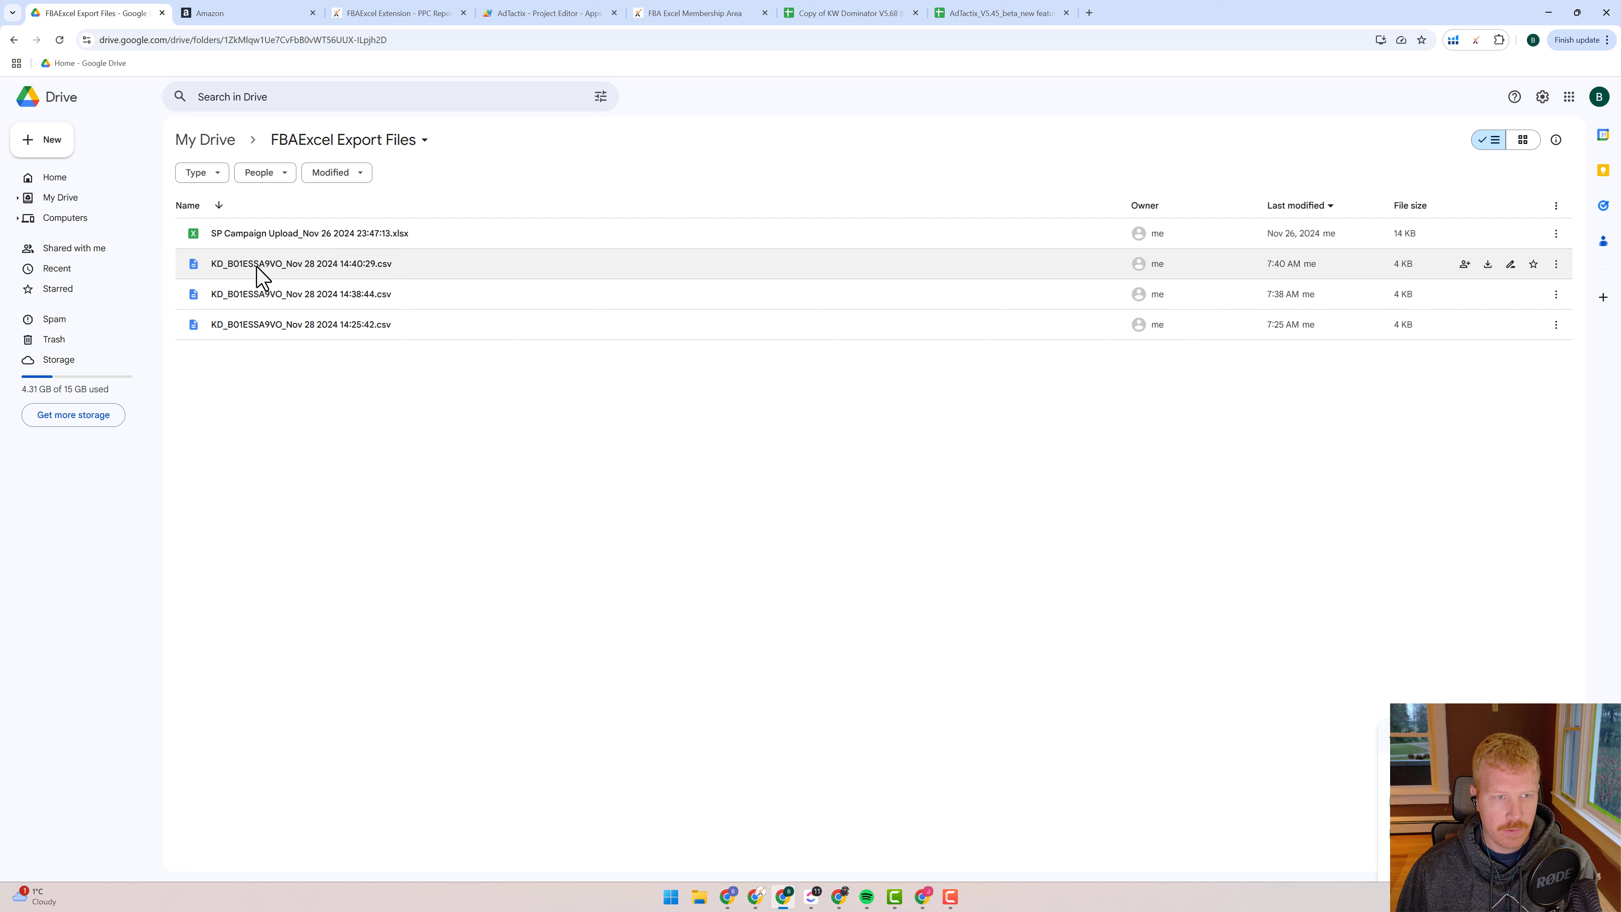
pyautogui.rightClick(282, 268)
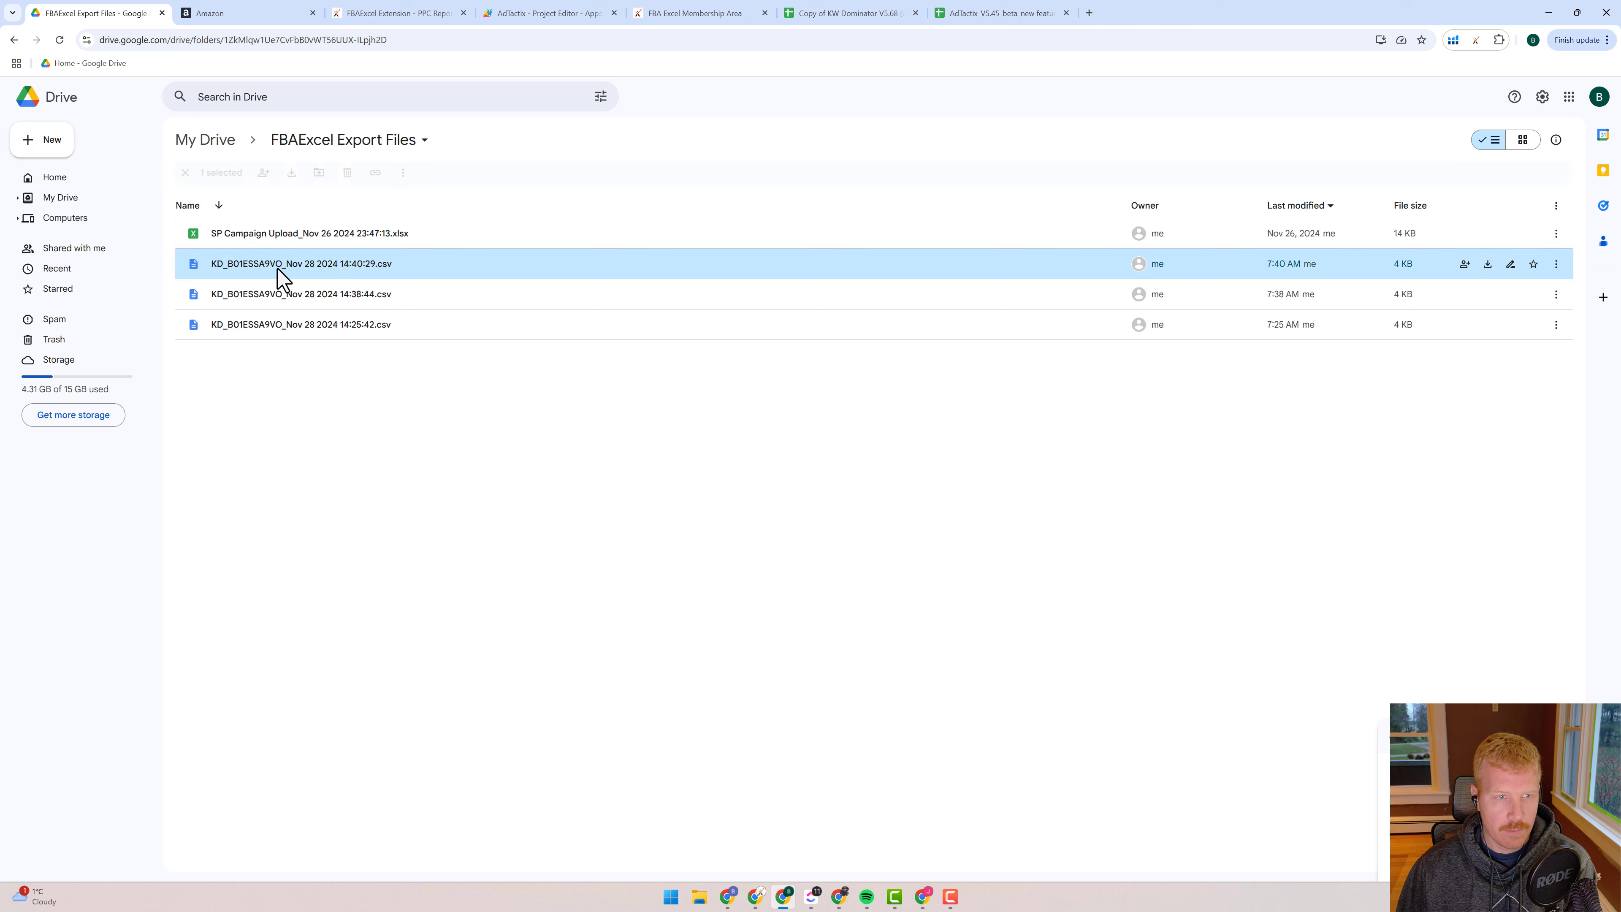
pyautogui.moveTo(459, 403)
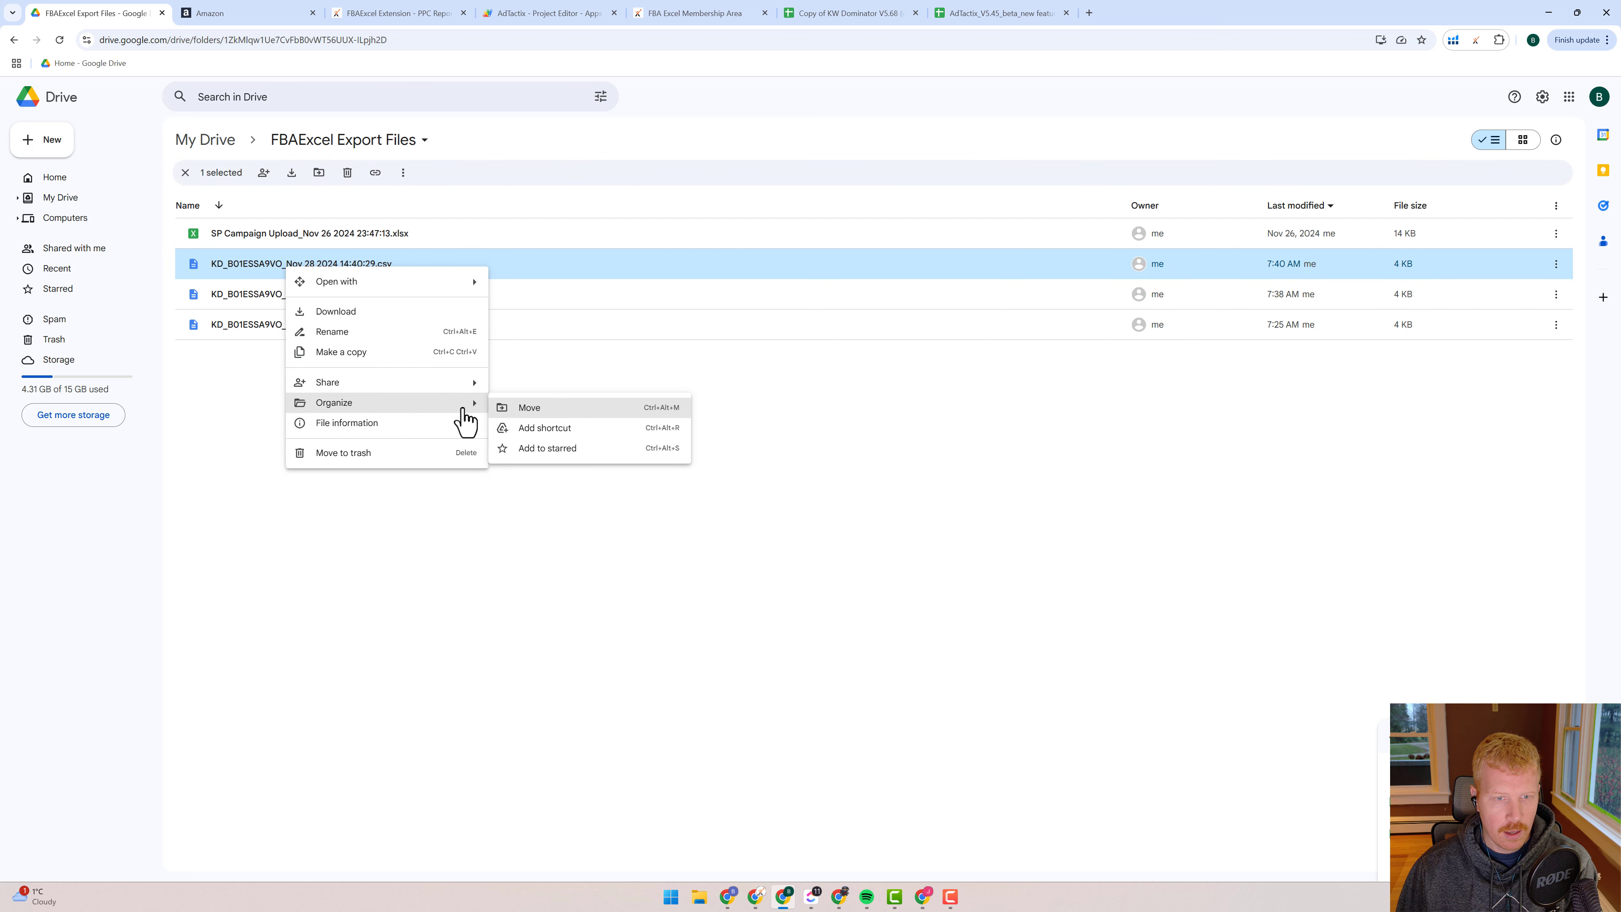
pyautogui.click(524, 407)
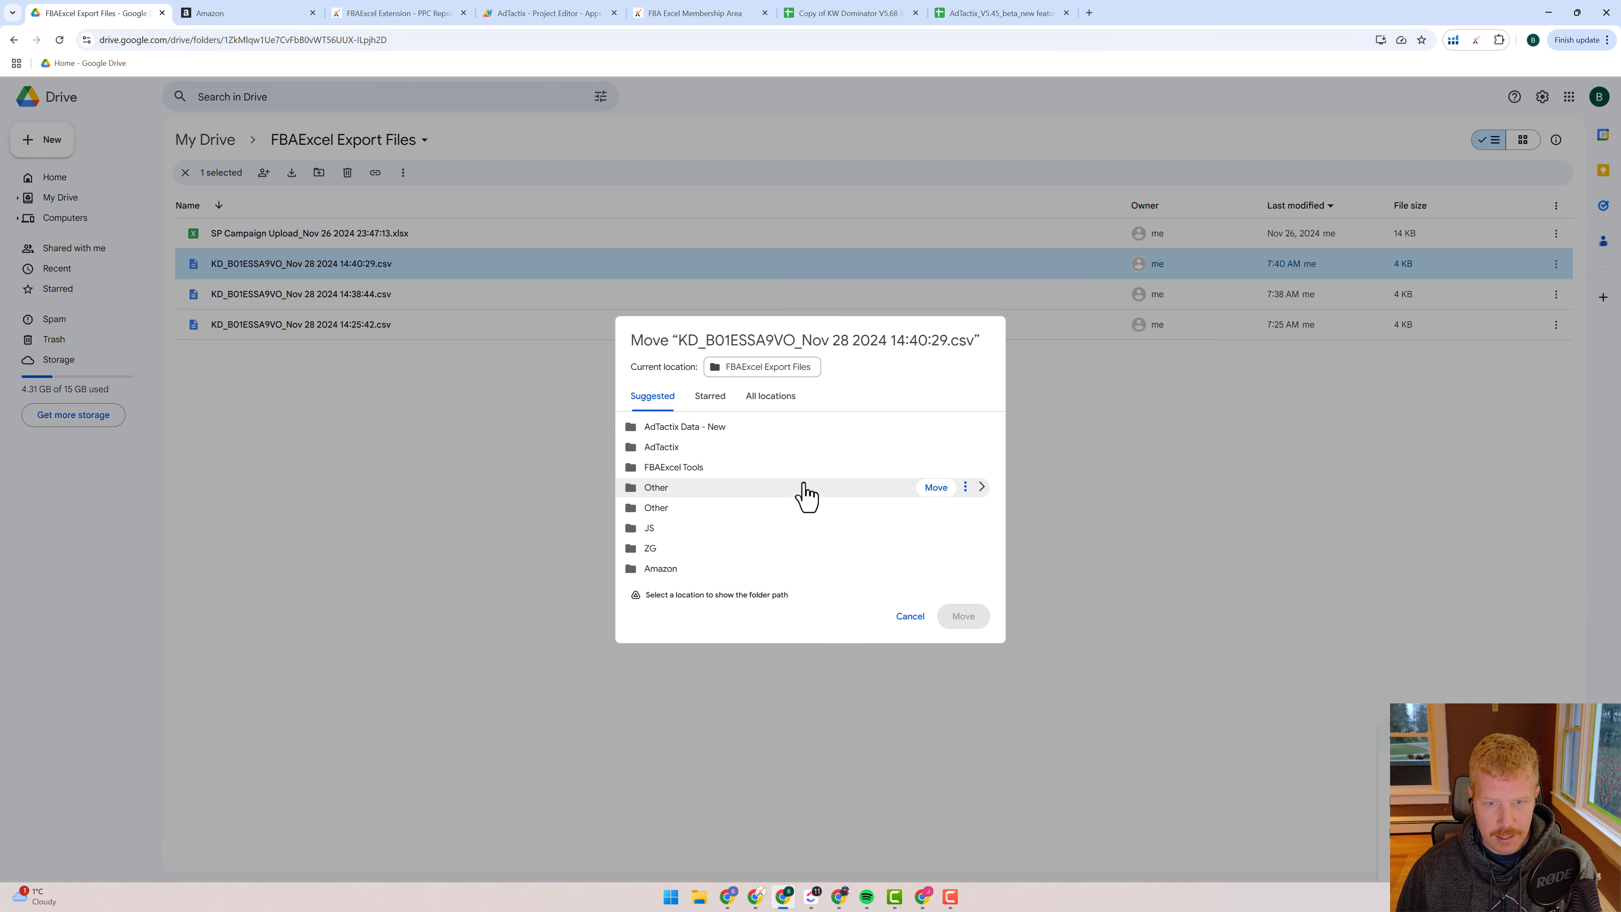
pyautogui.click(934, 428)
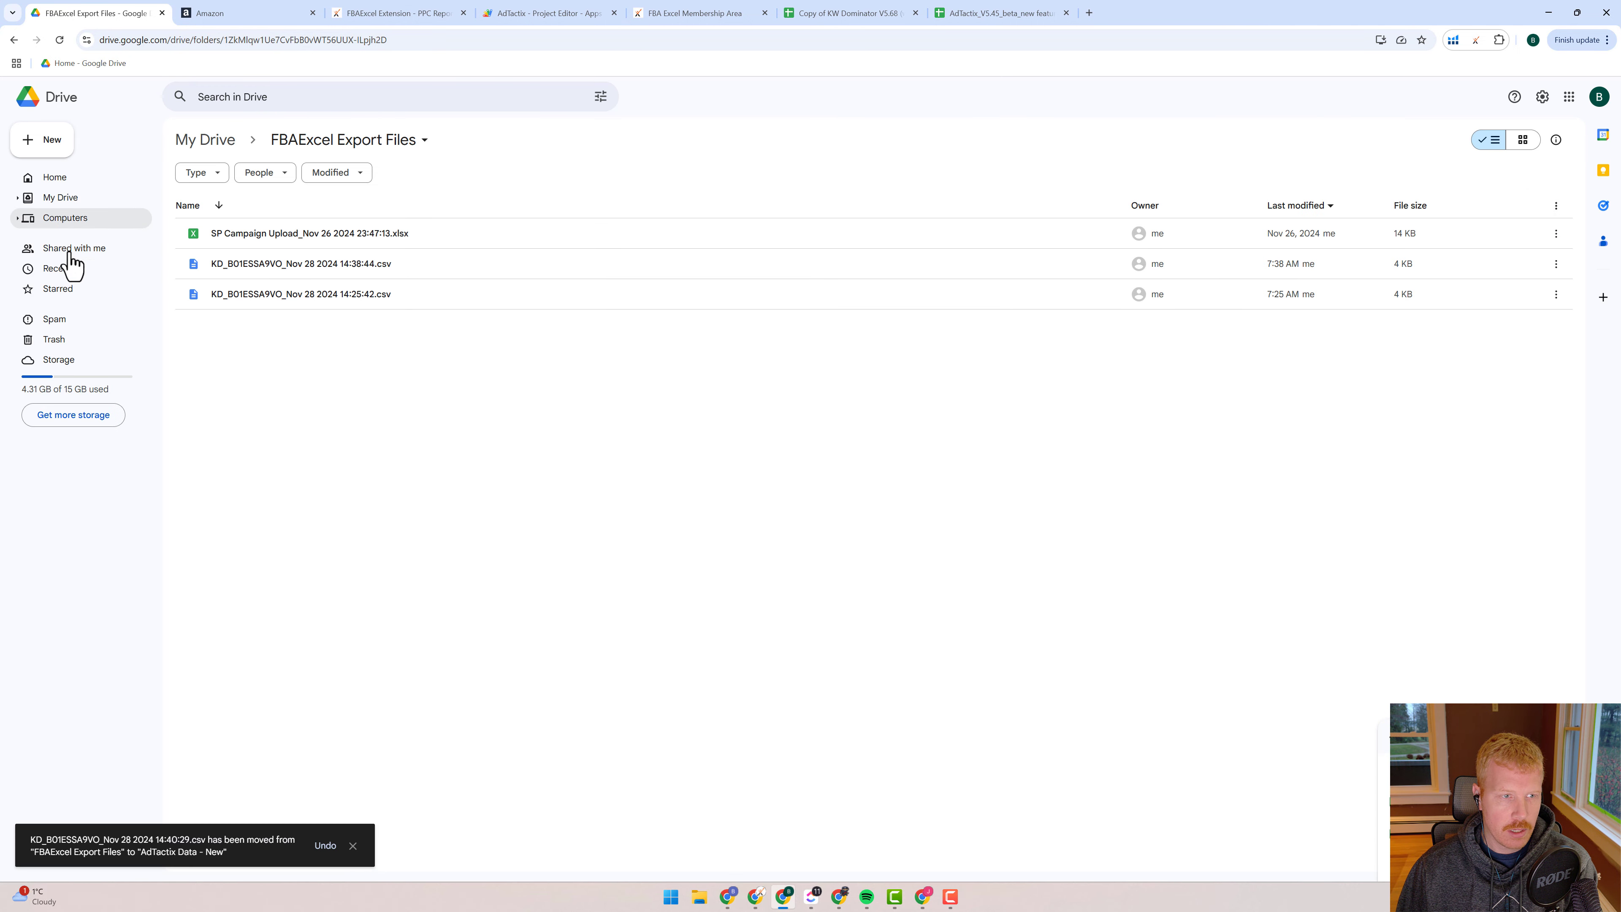
pyautogui.click(60, 198)
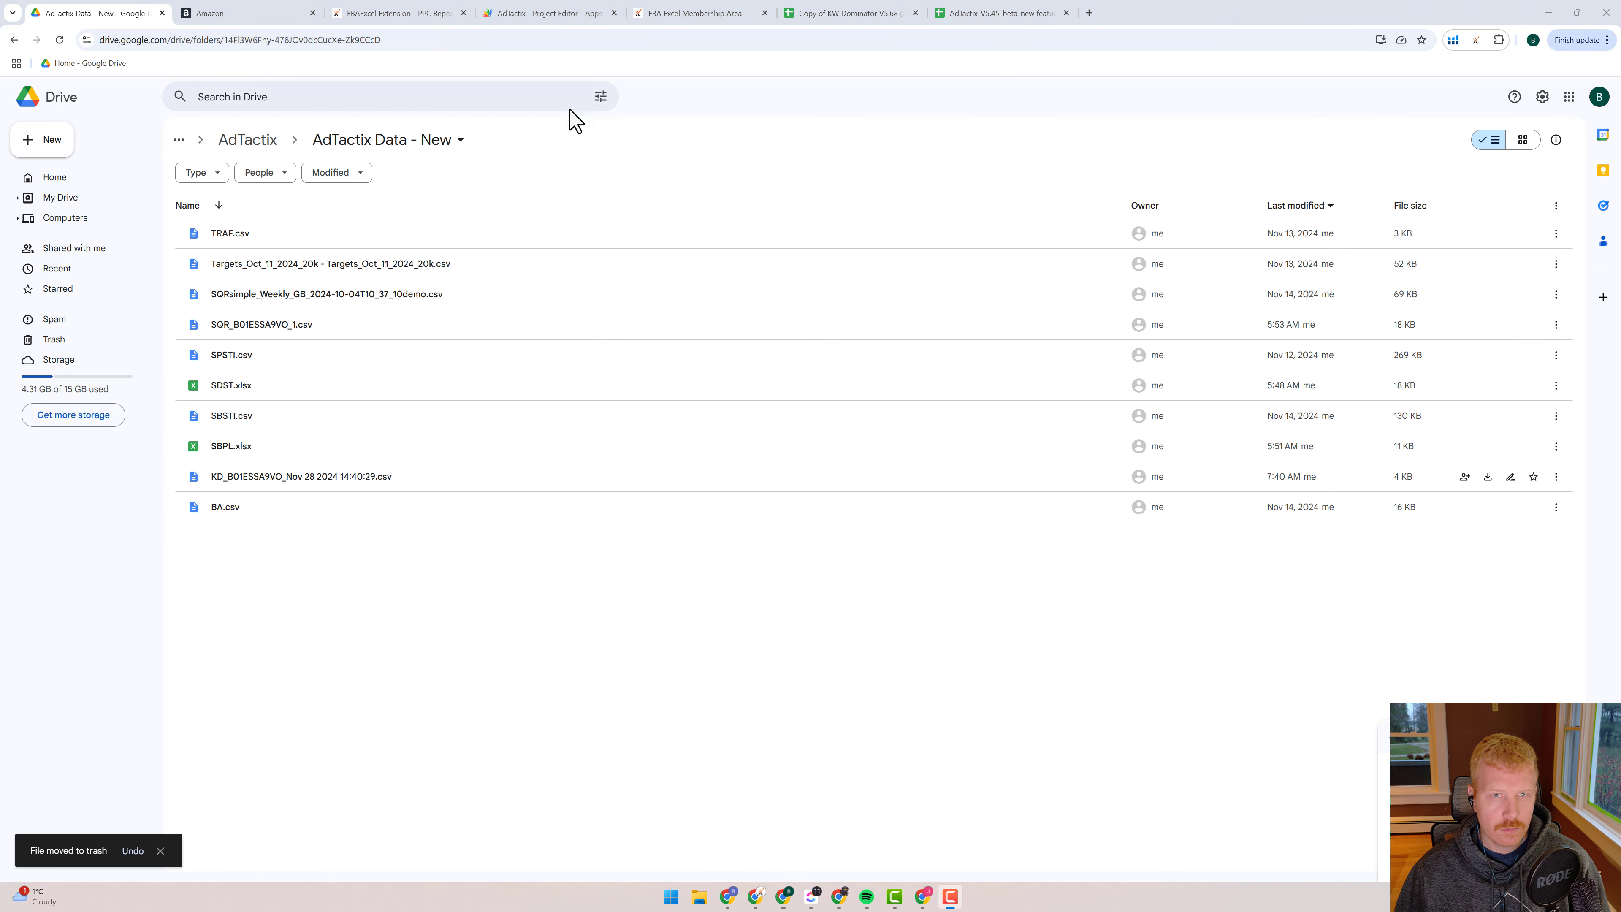
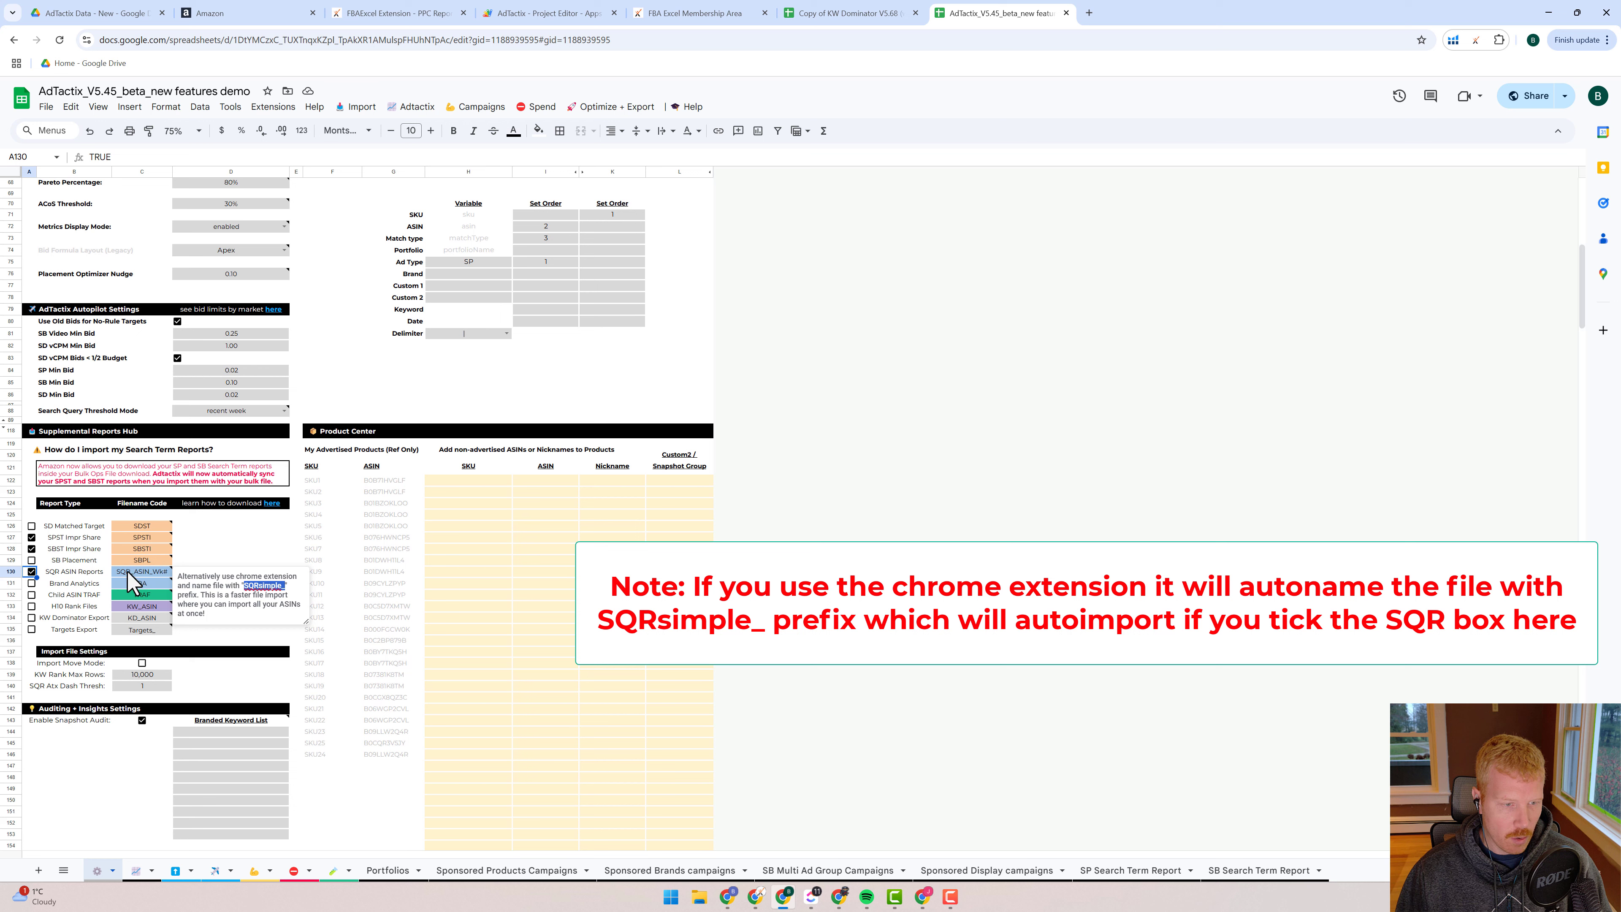
# - In the Supplemental Reports Hub, enable Brand Analytics, Child ASIN TRAF, KW Dominator Export and Targets Export for import
pyautogui.click(131, 572)
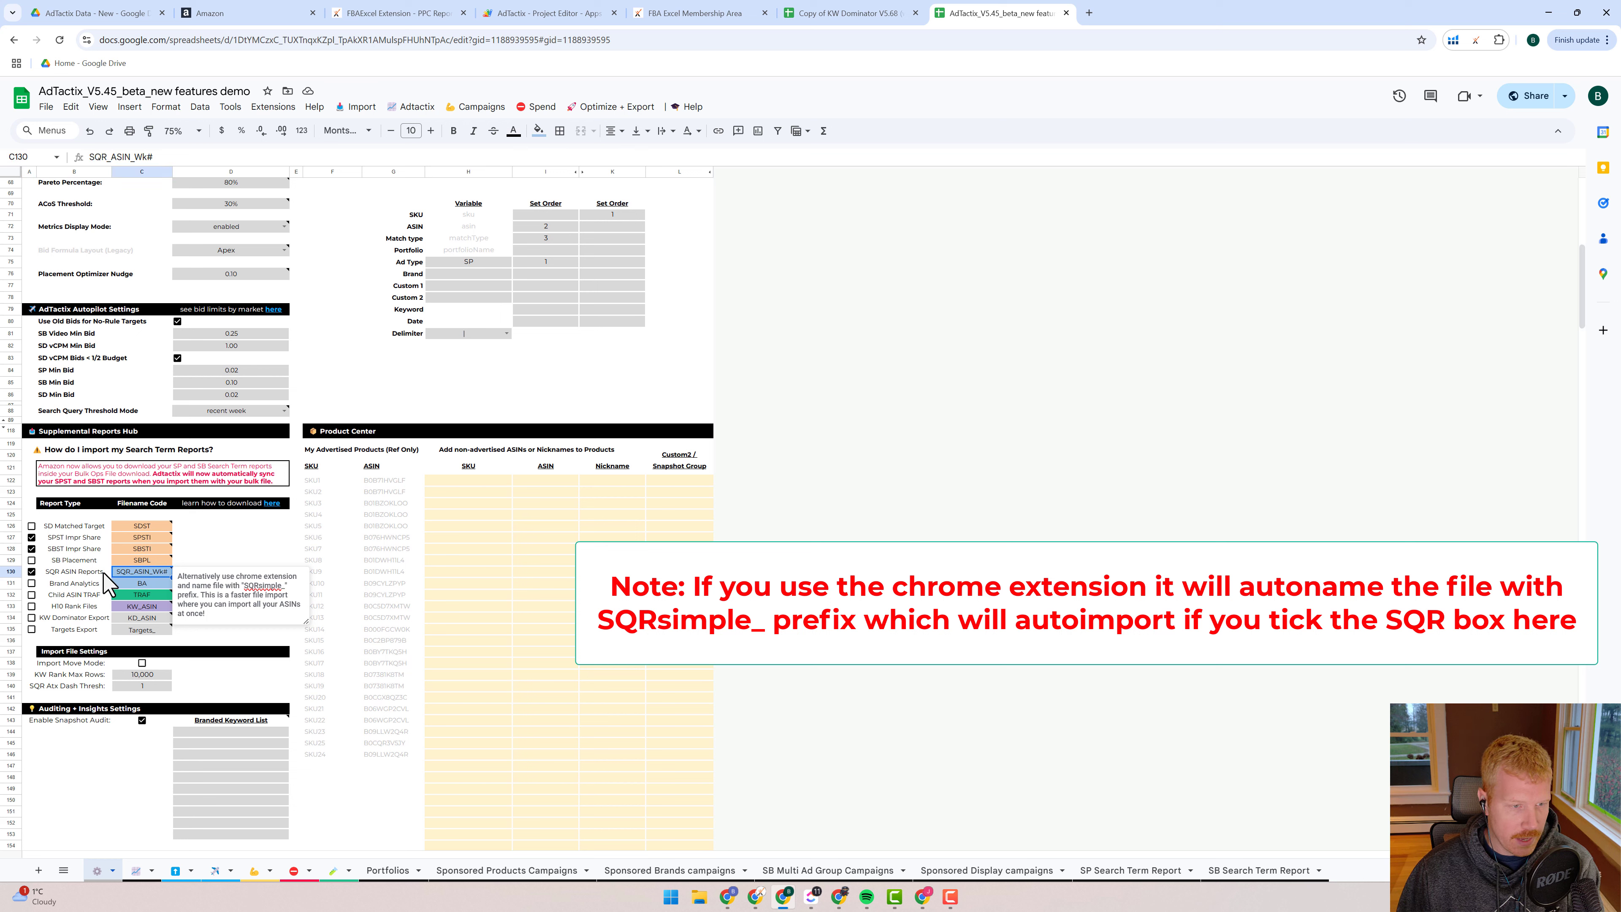
pyautogui.click(31, 583)
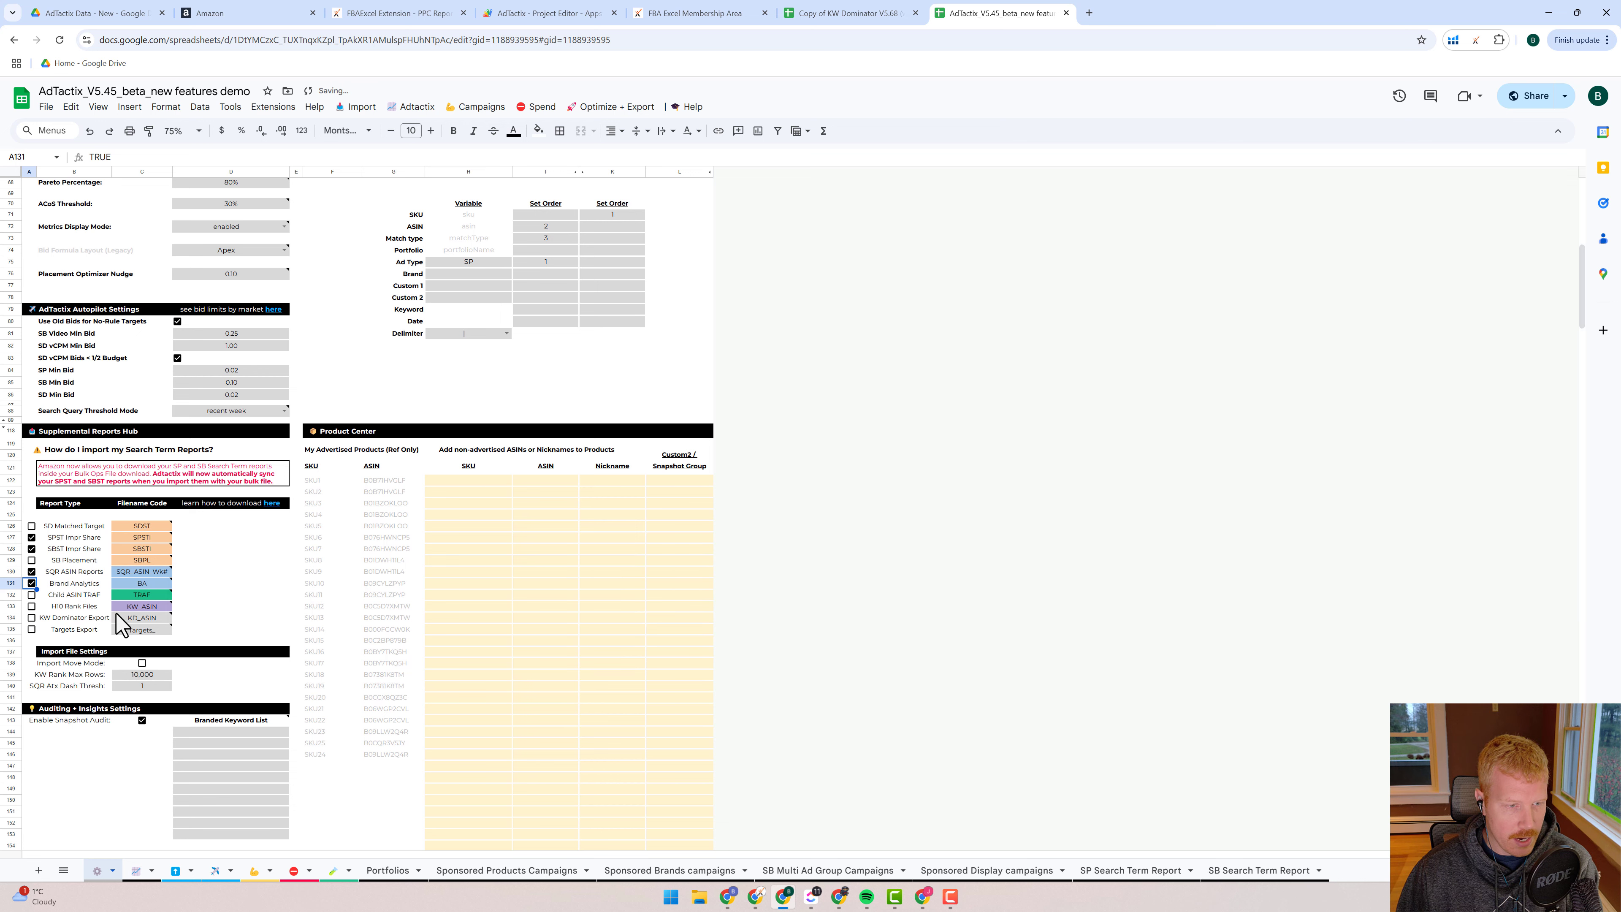
pyautogui.click(31, 594)
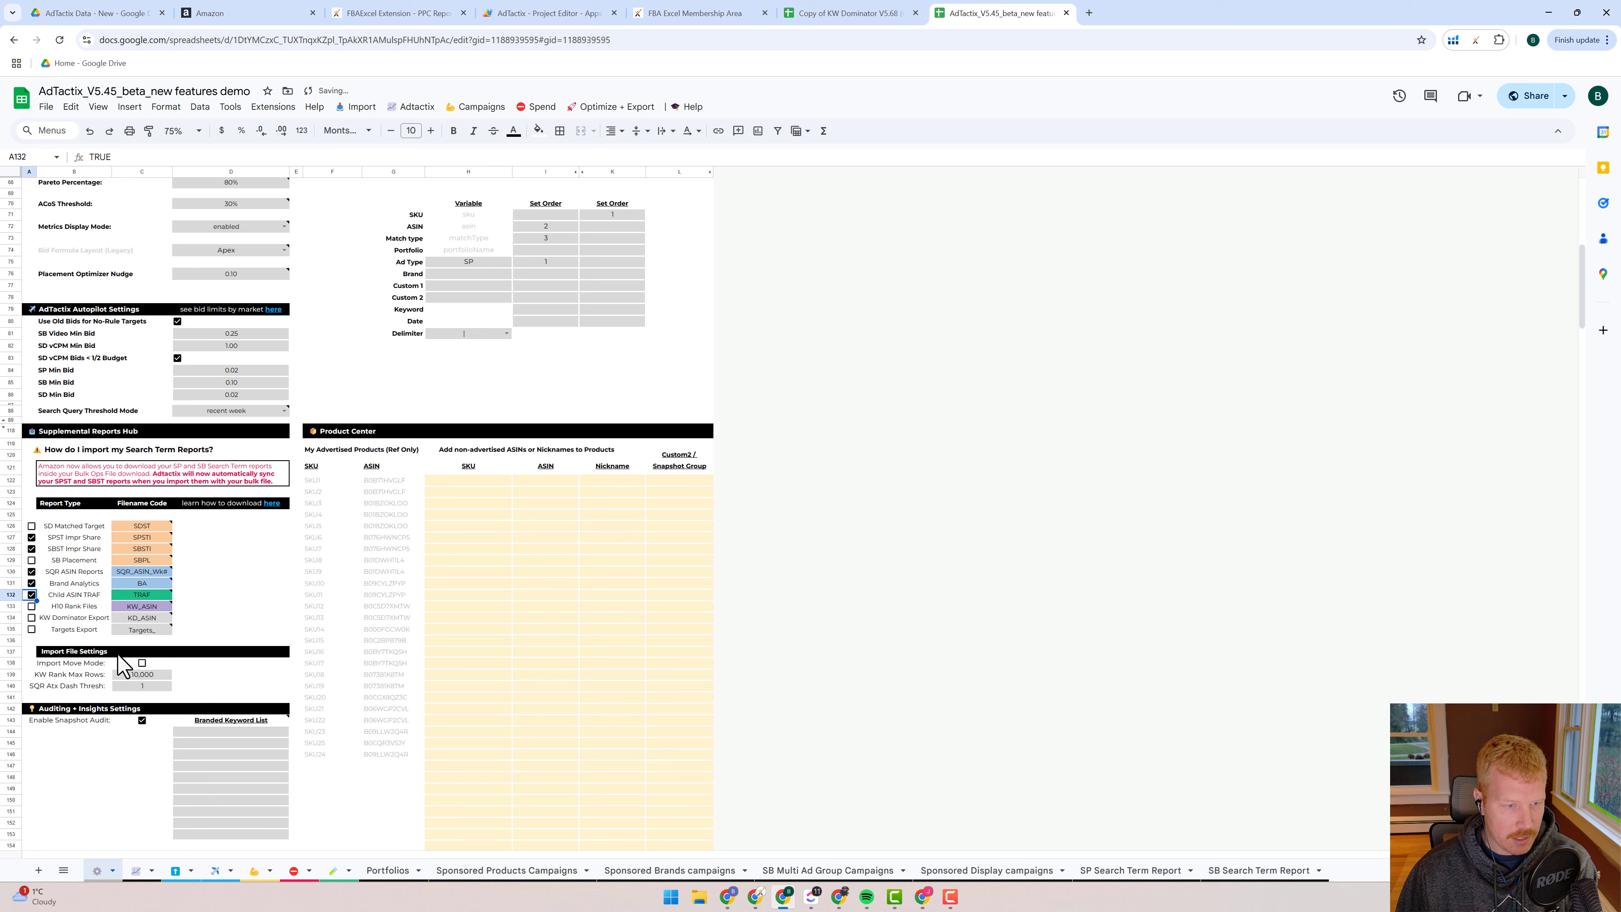
pyautogui.click(32, 617)
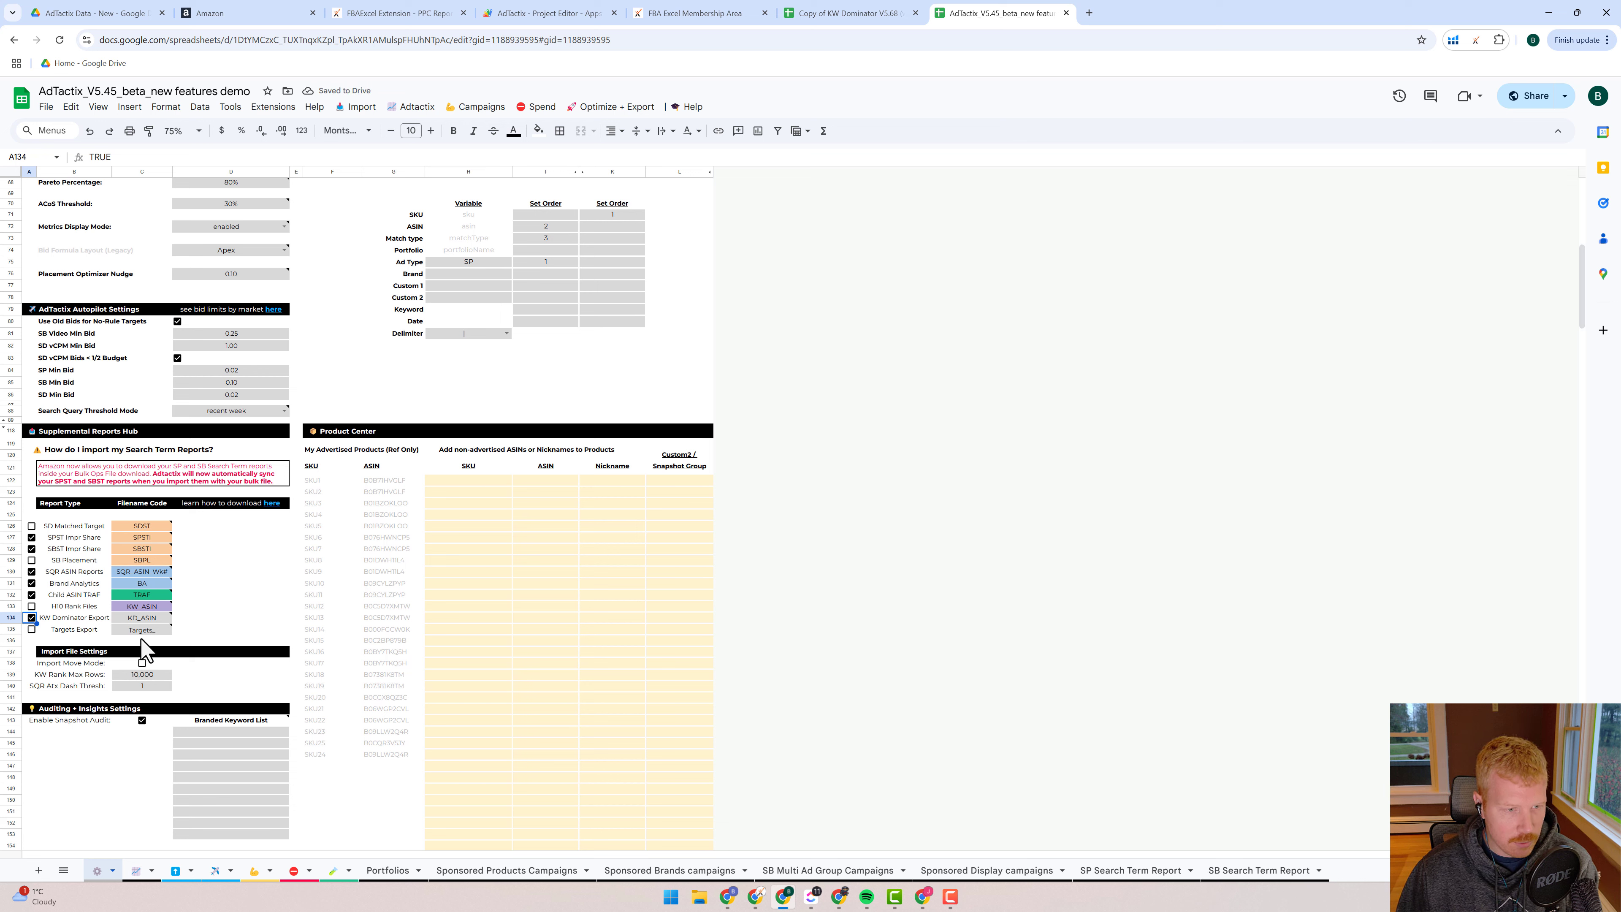
pyautogui.click(31, 629)
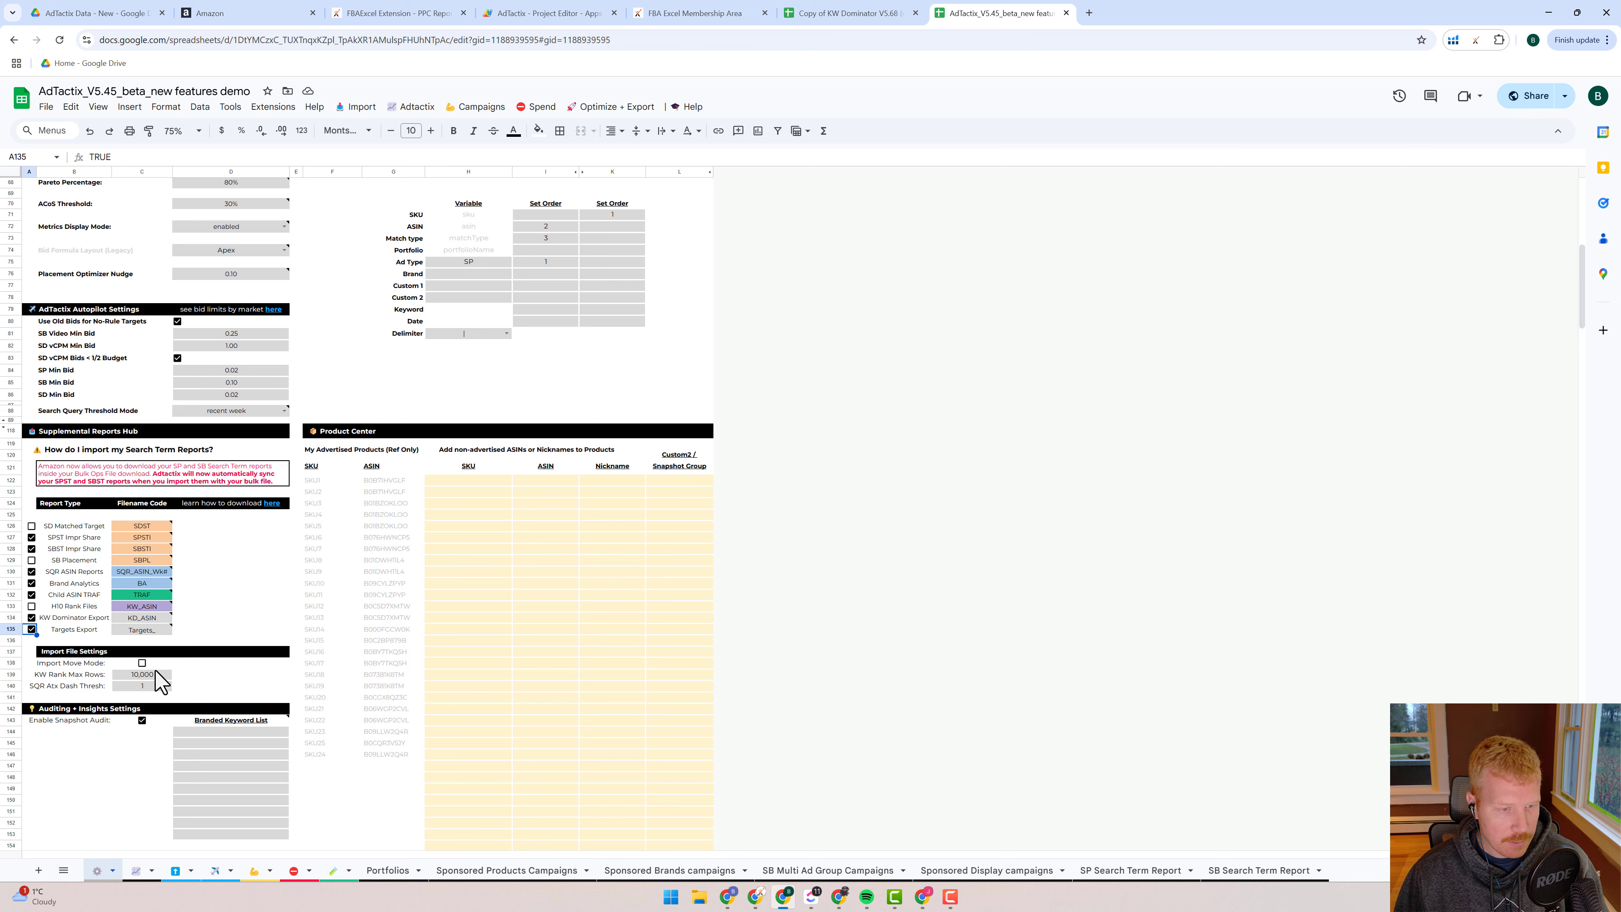
# - Enable Import Move Mode in the Import File Settings and switch to the AdTactix Data - New folder in Google Drive
pyautogui.click(92, 664)
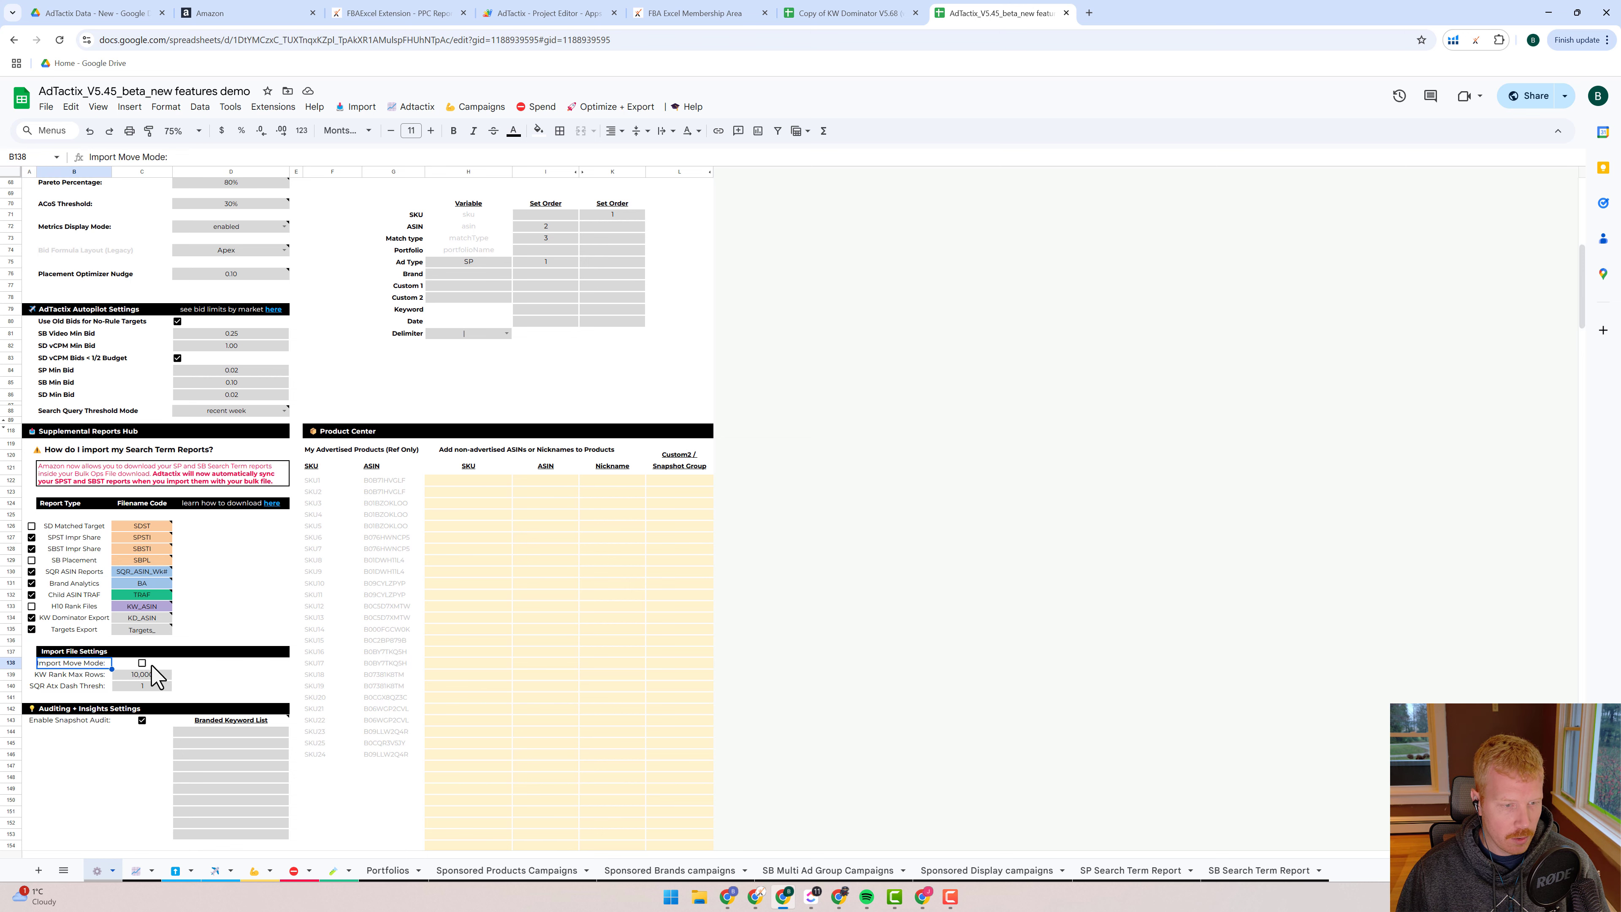
pyautogui.click(141, 663)
pyautogui.click(96, 12)
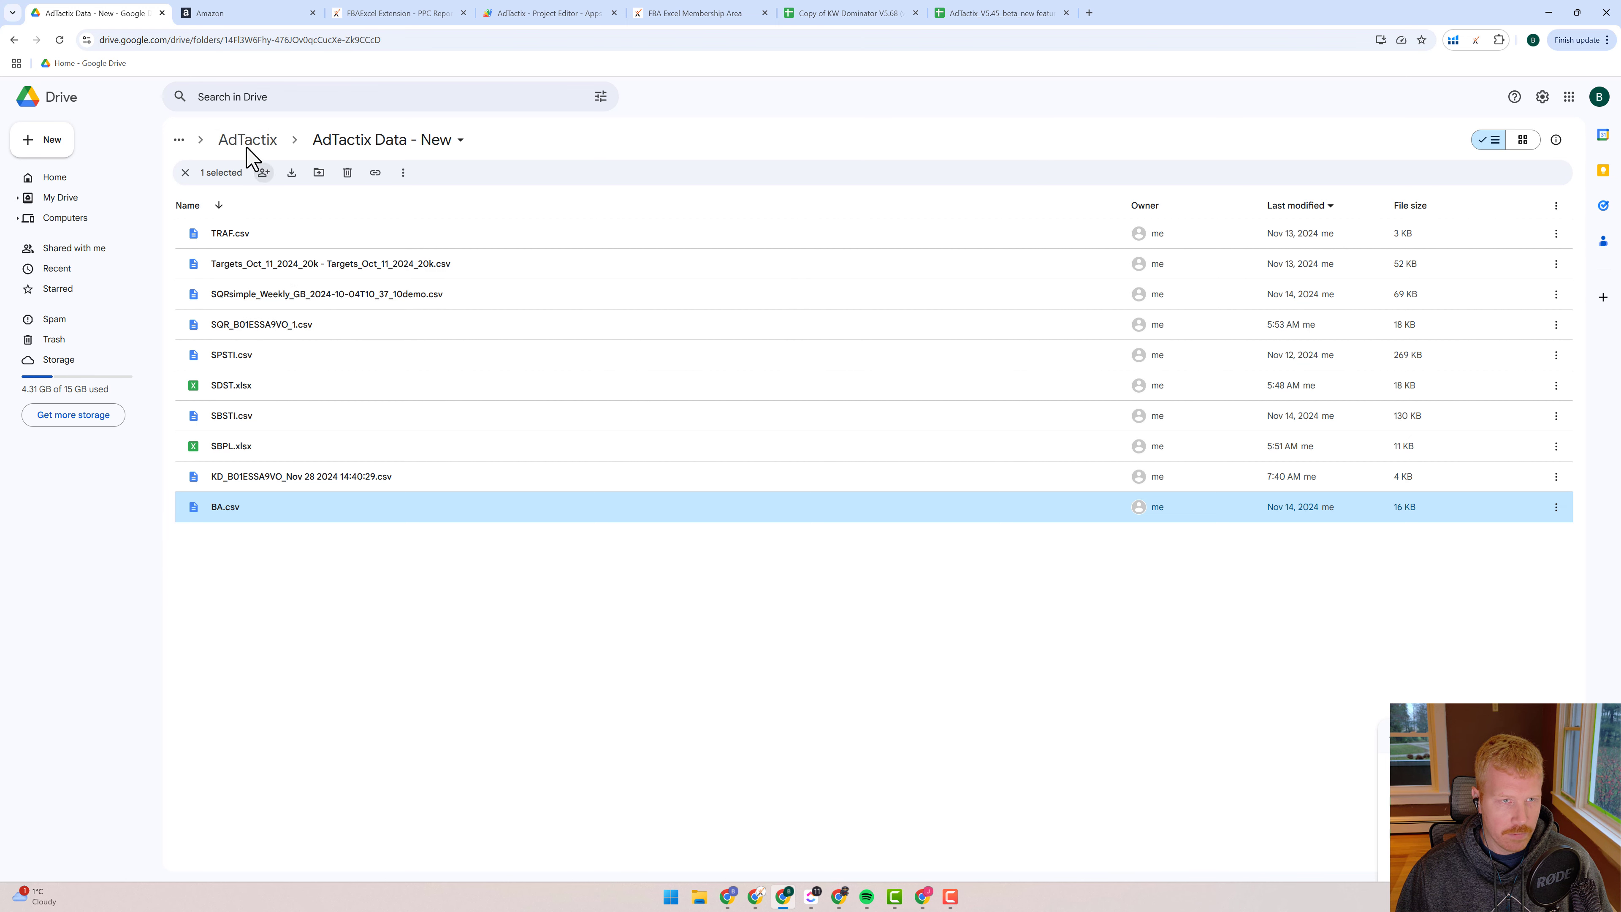
# - Go up to the AdTactix folder in Google Drive, return to the AdTactix spreadsheet and disable Import Move Mode
pyautogui.click(267, 152)
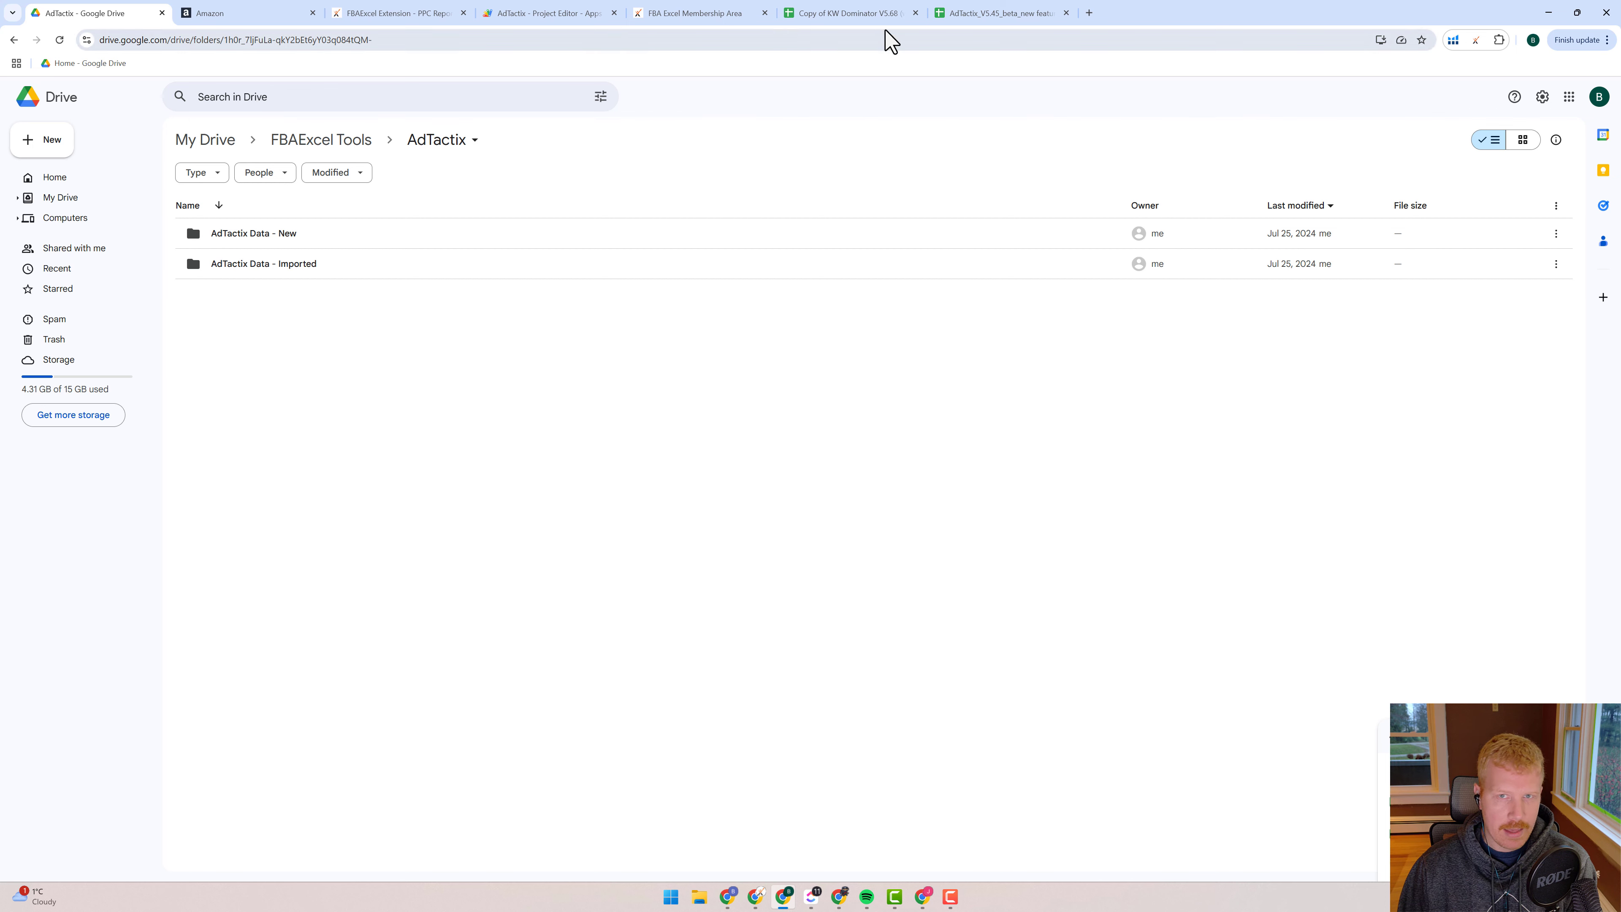
pyautogui.click(943, 14)
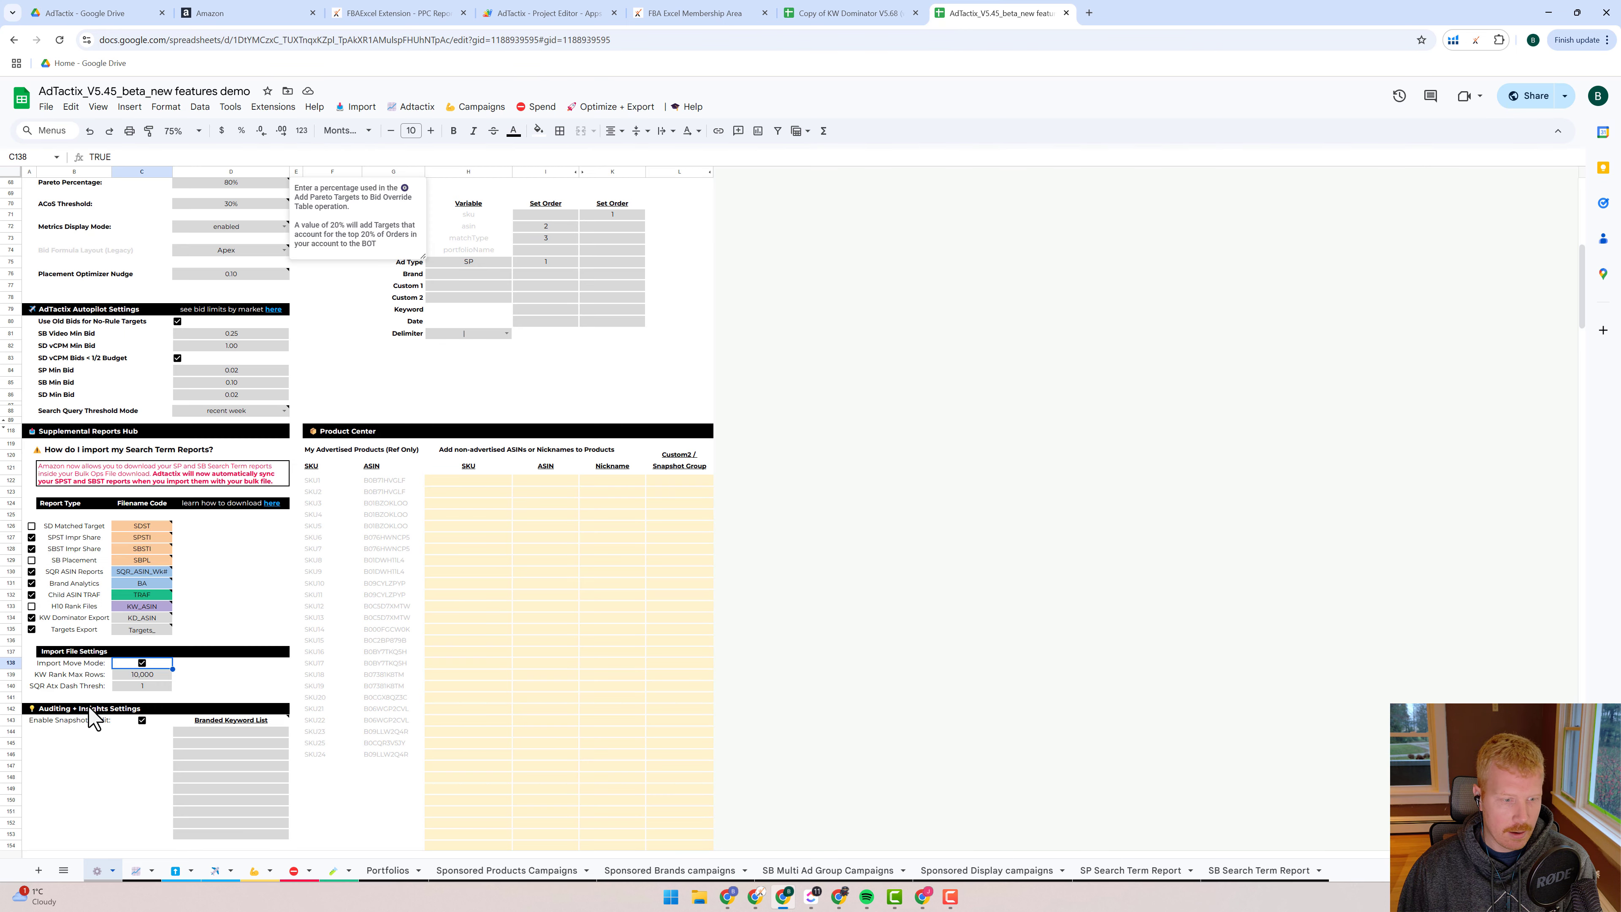
pyautogui.click(147, 663)
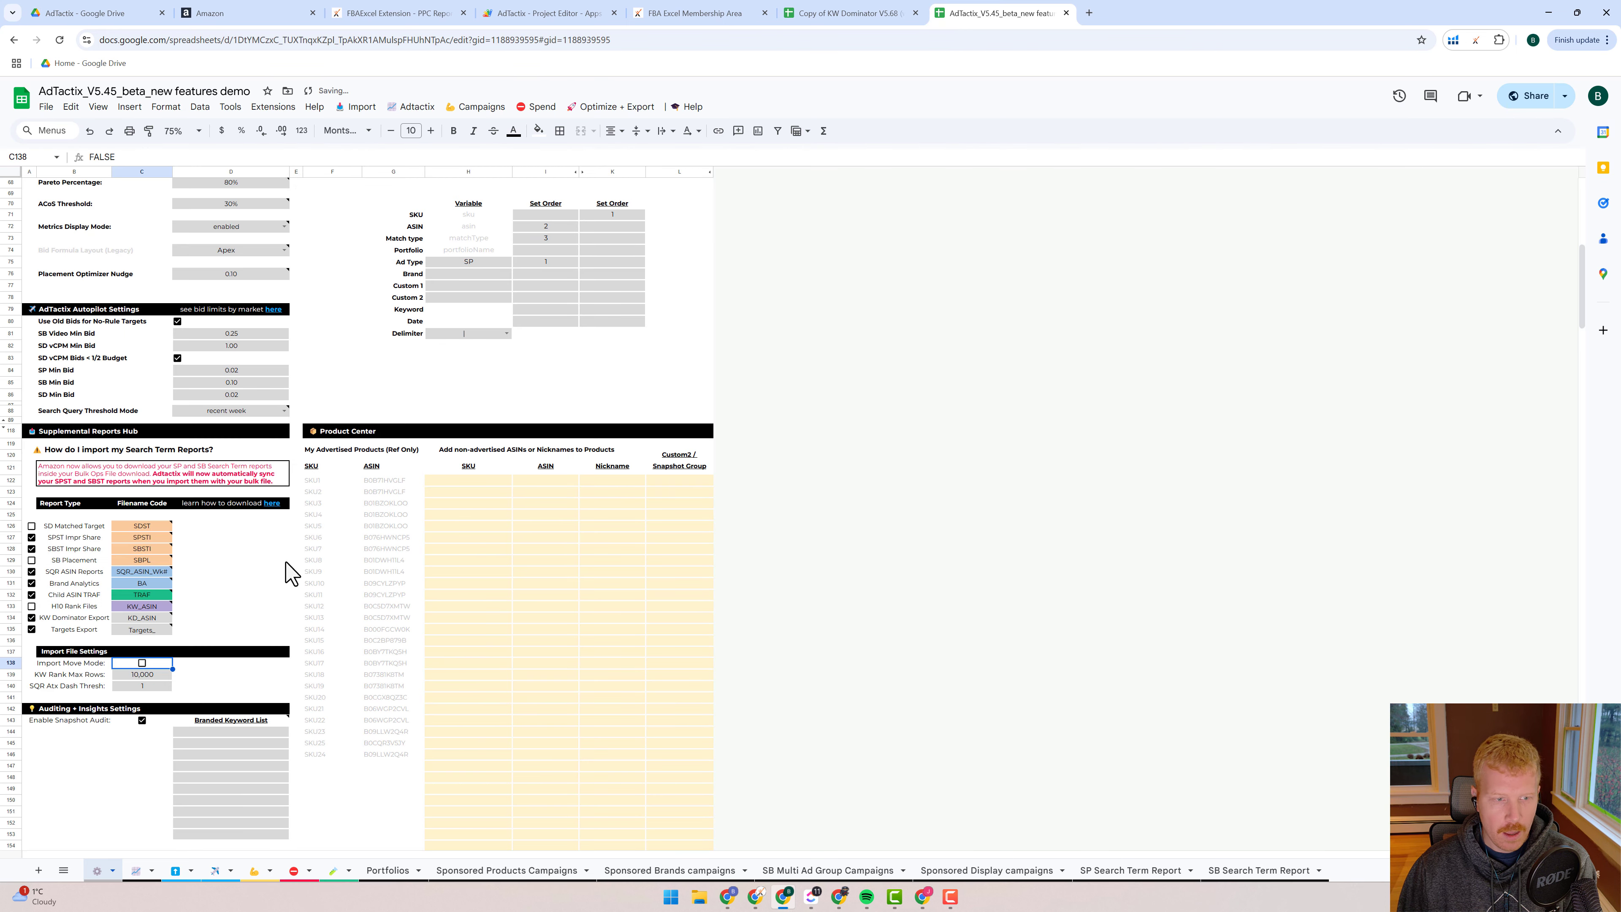
# - Run the AdTactix Import Supplemental Data operation for the enabled reports and dismiss its completion dialog
pyautogui.scroll(5, 268, 574)
pyautogui.scroll(4, 261, 581)
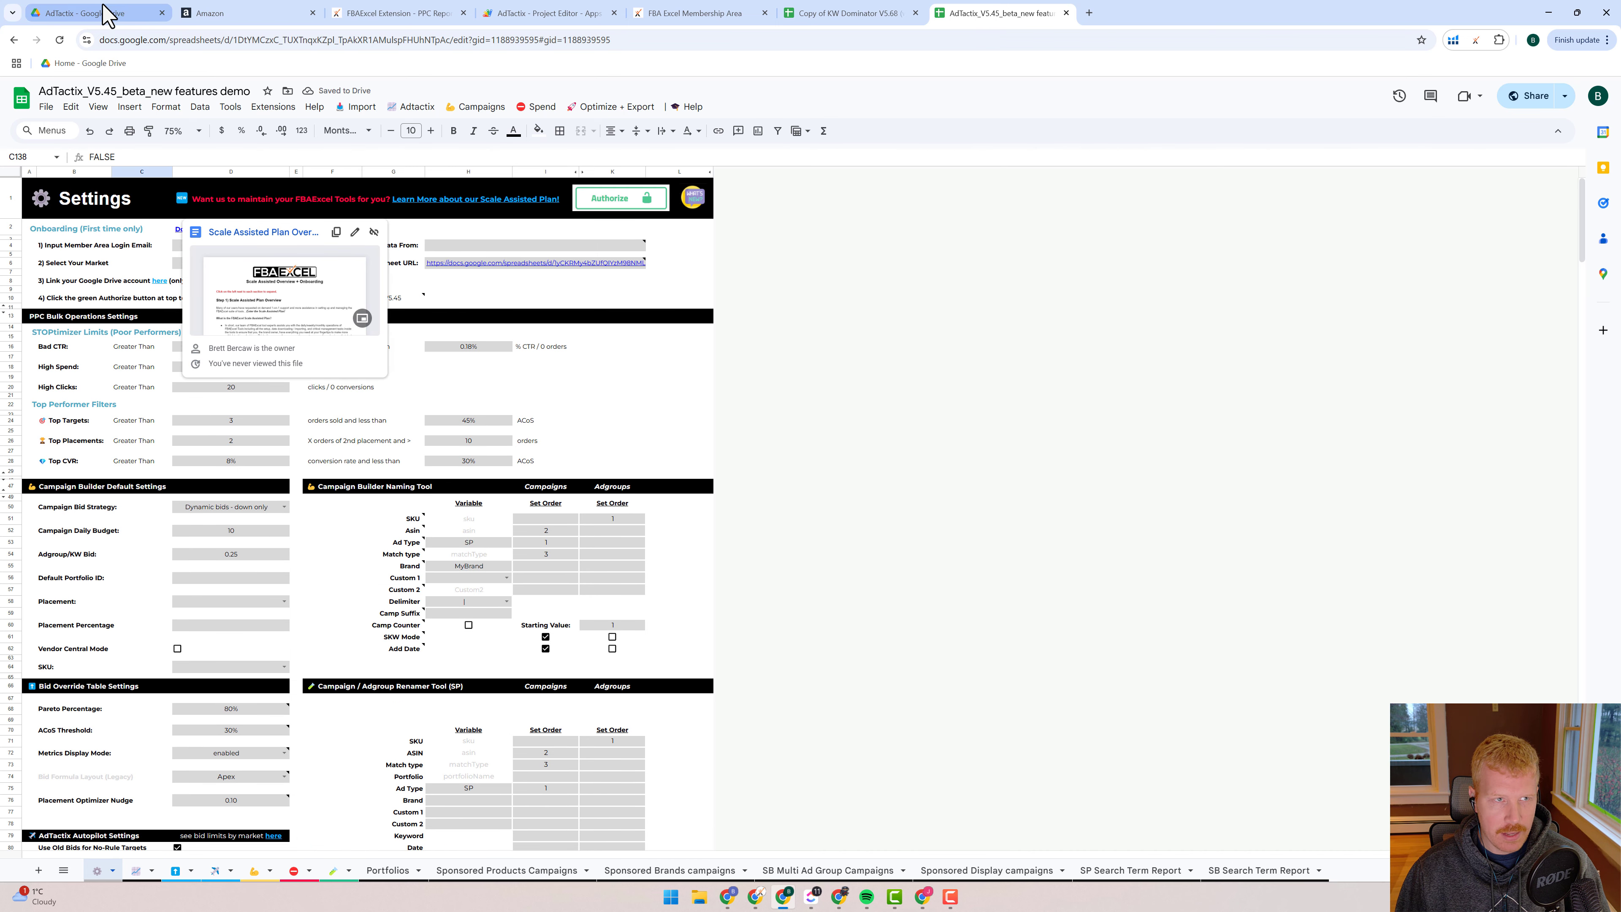
pyautogui.click(358, 109)
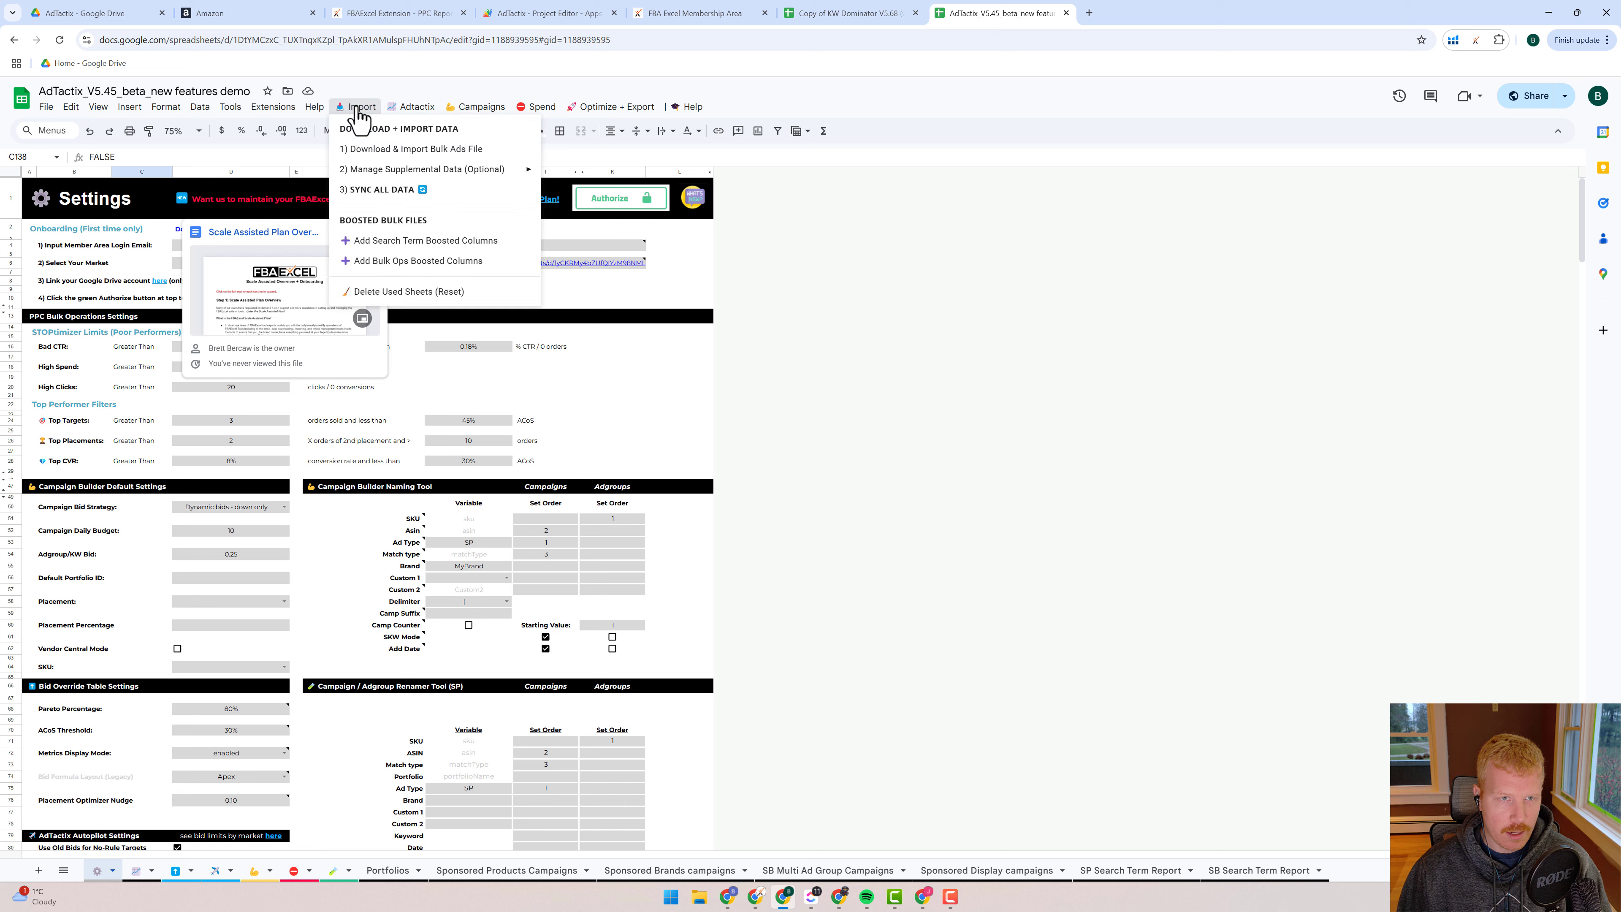
pyautogui.moveTo(403, 171)
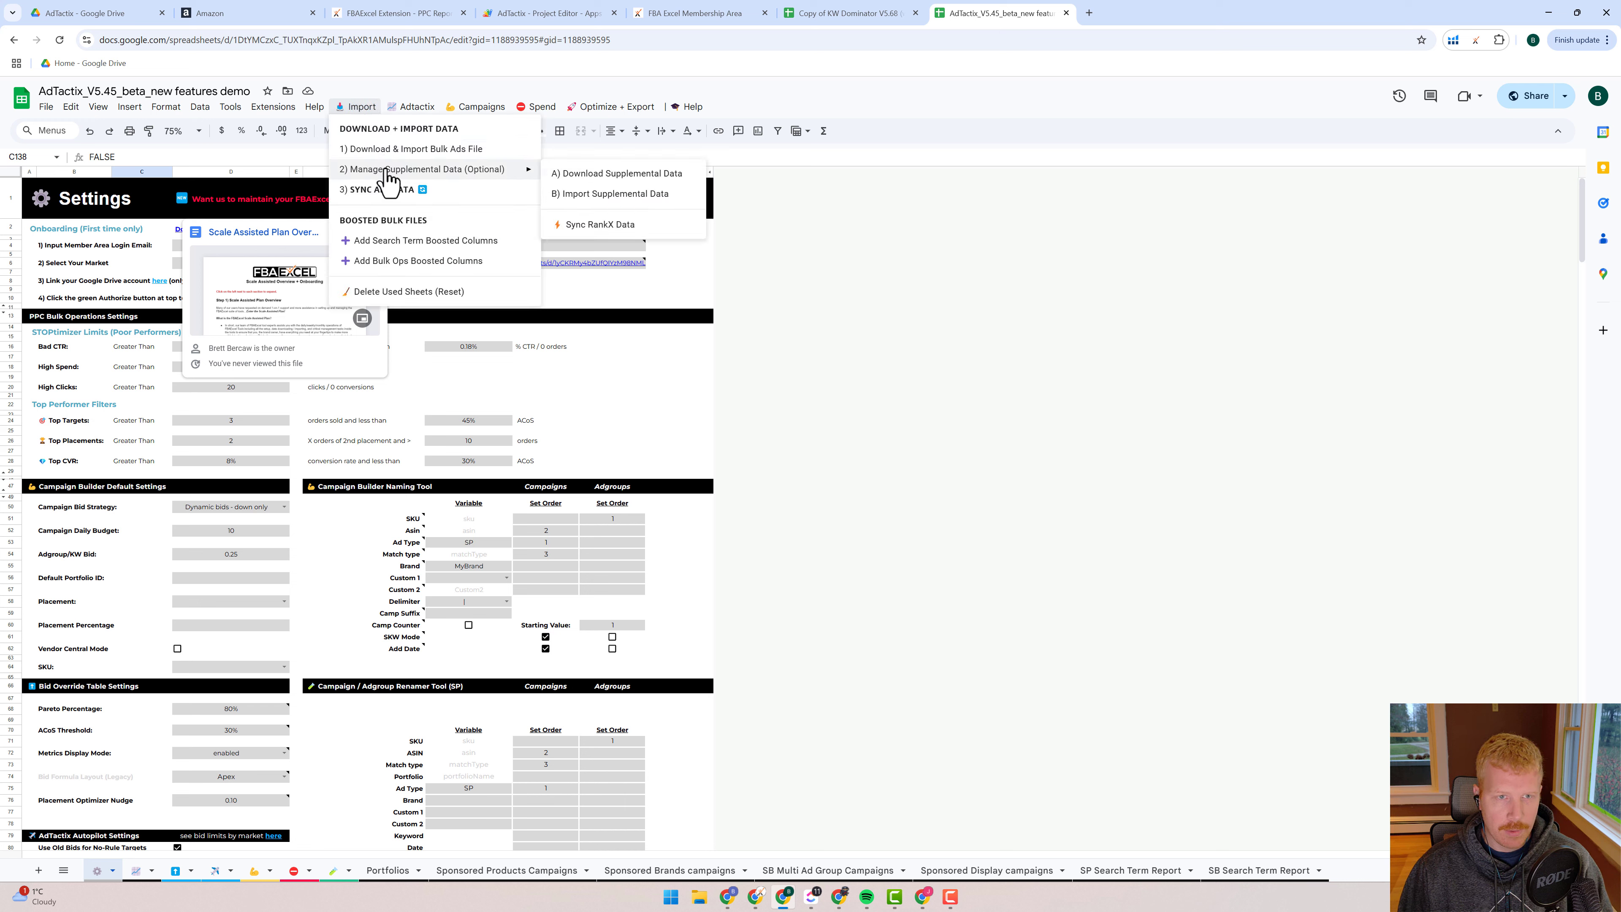
pyautogui.click(623, 195)
pyautogui.click(950, 547)
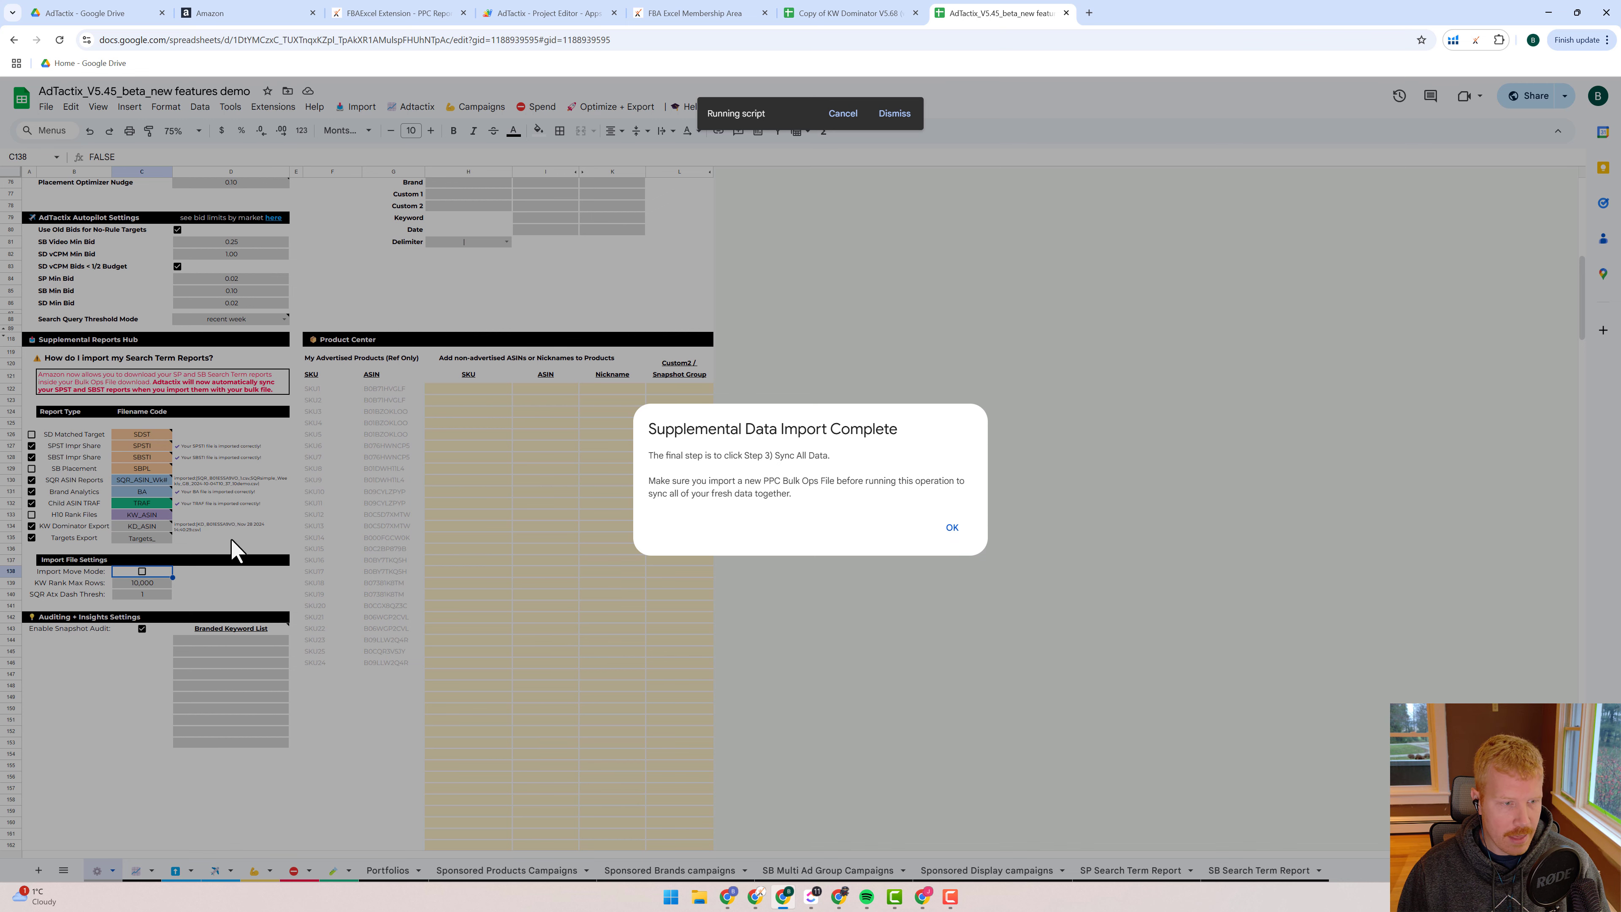
pyautogui.click(951, 527)
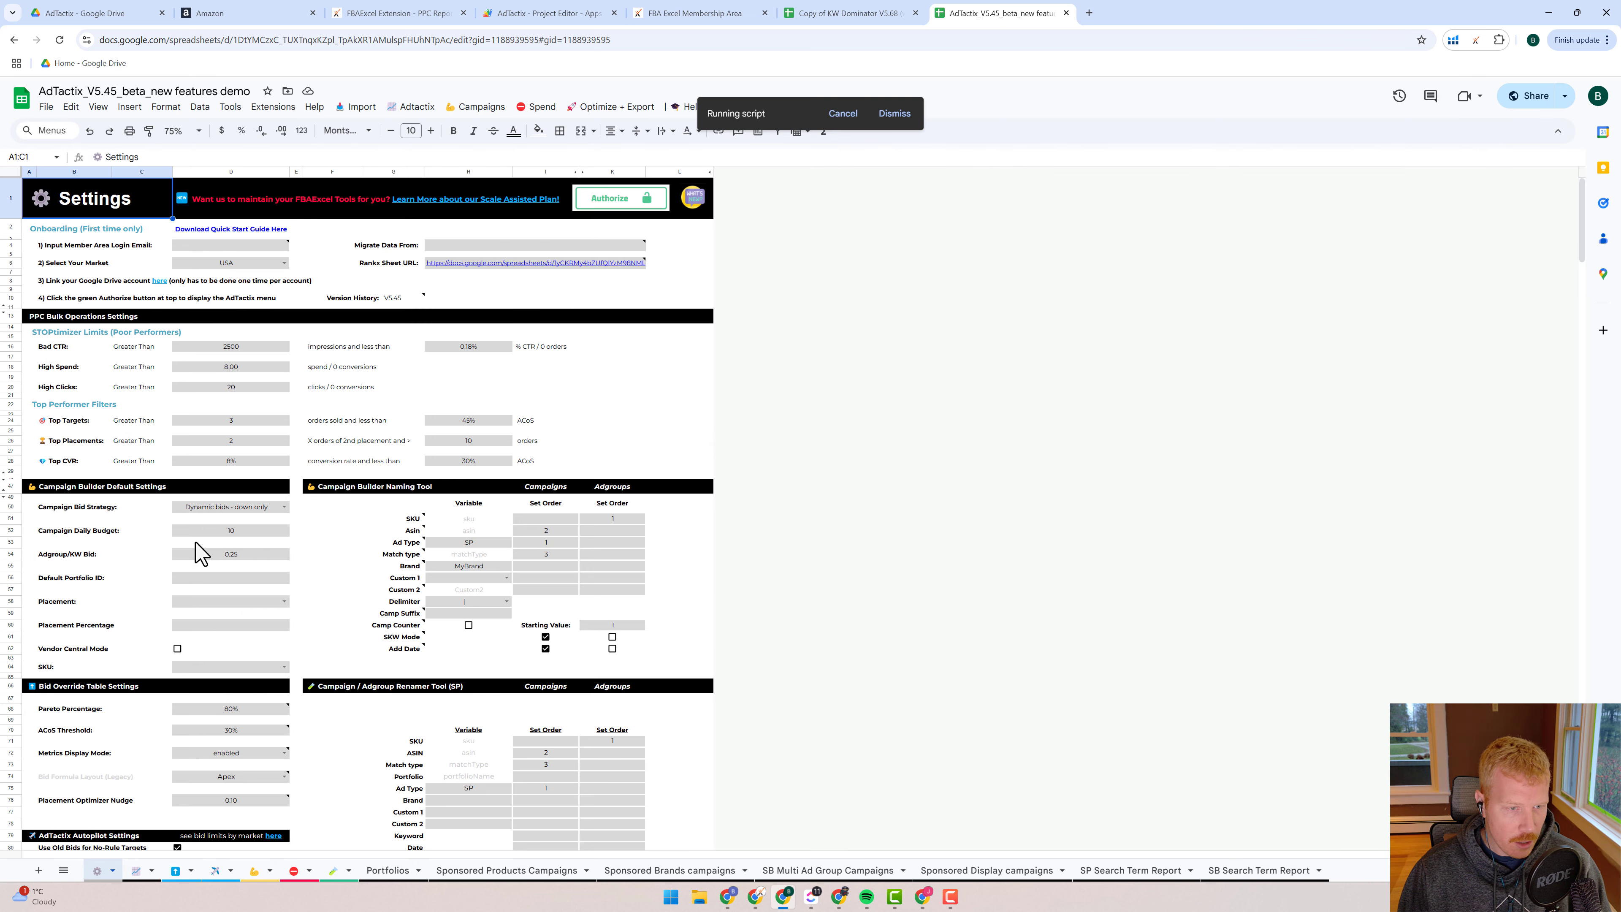
# - Check the import notes beside Targets Export and KW Dominator Export in the Supplemental Reports Hub
pyautogui.scroll(-15, 268, 676)
pyautogui.click(221, 586)
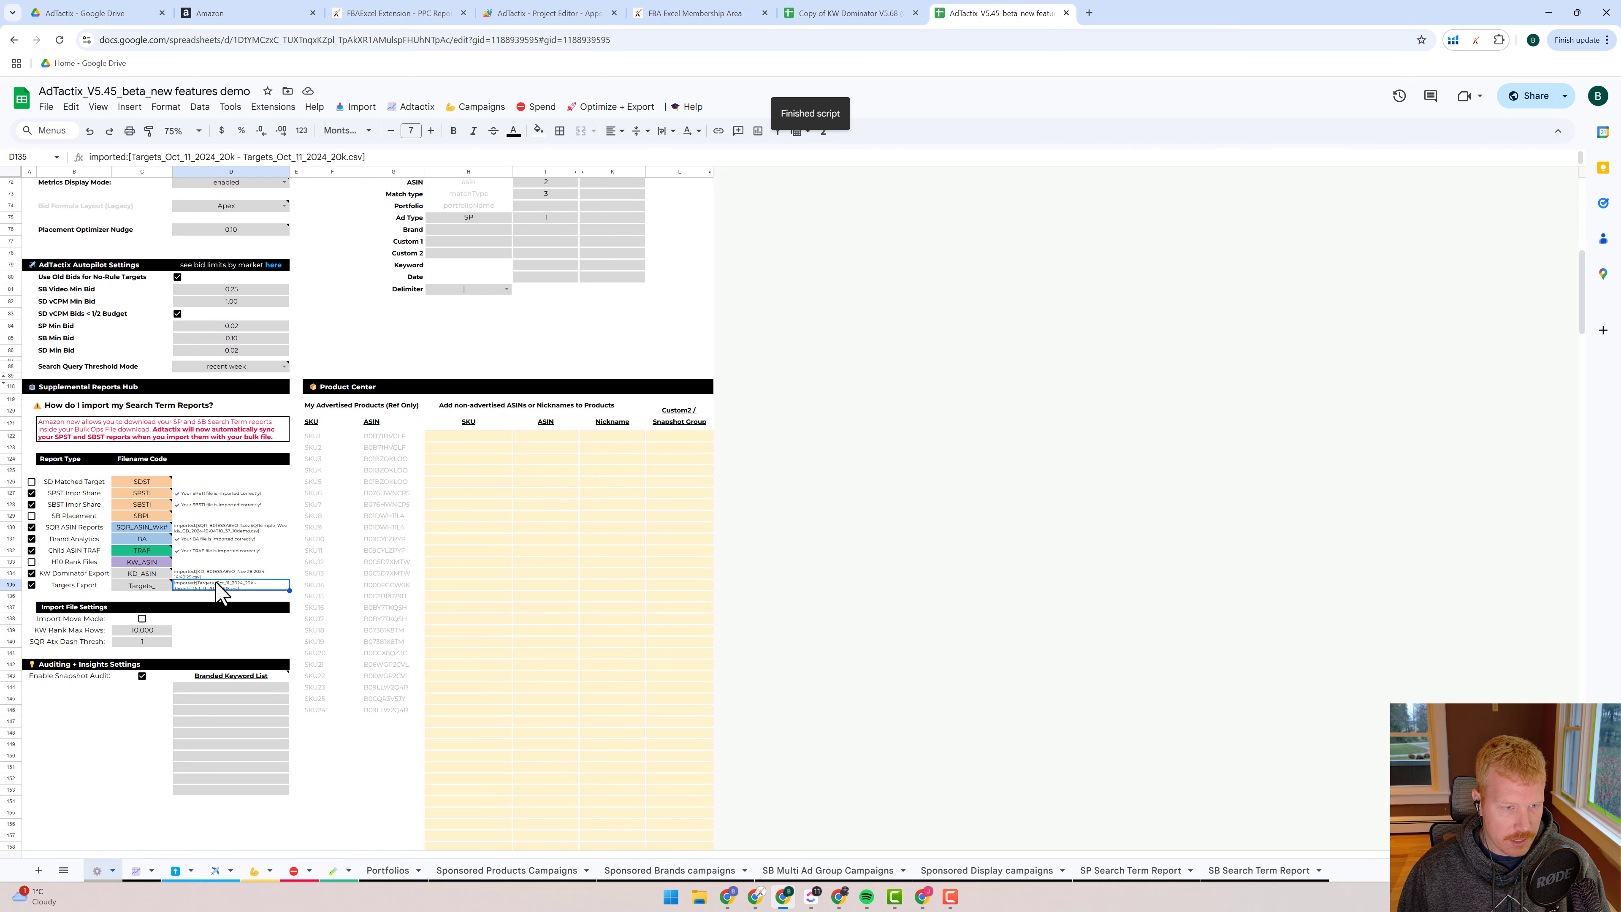
pyautogui.click(201, 571)
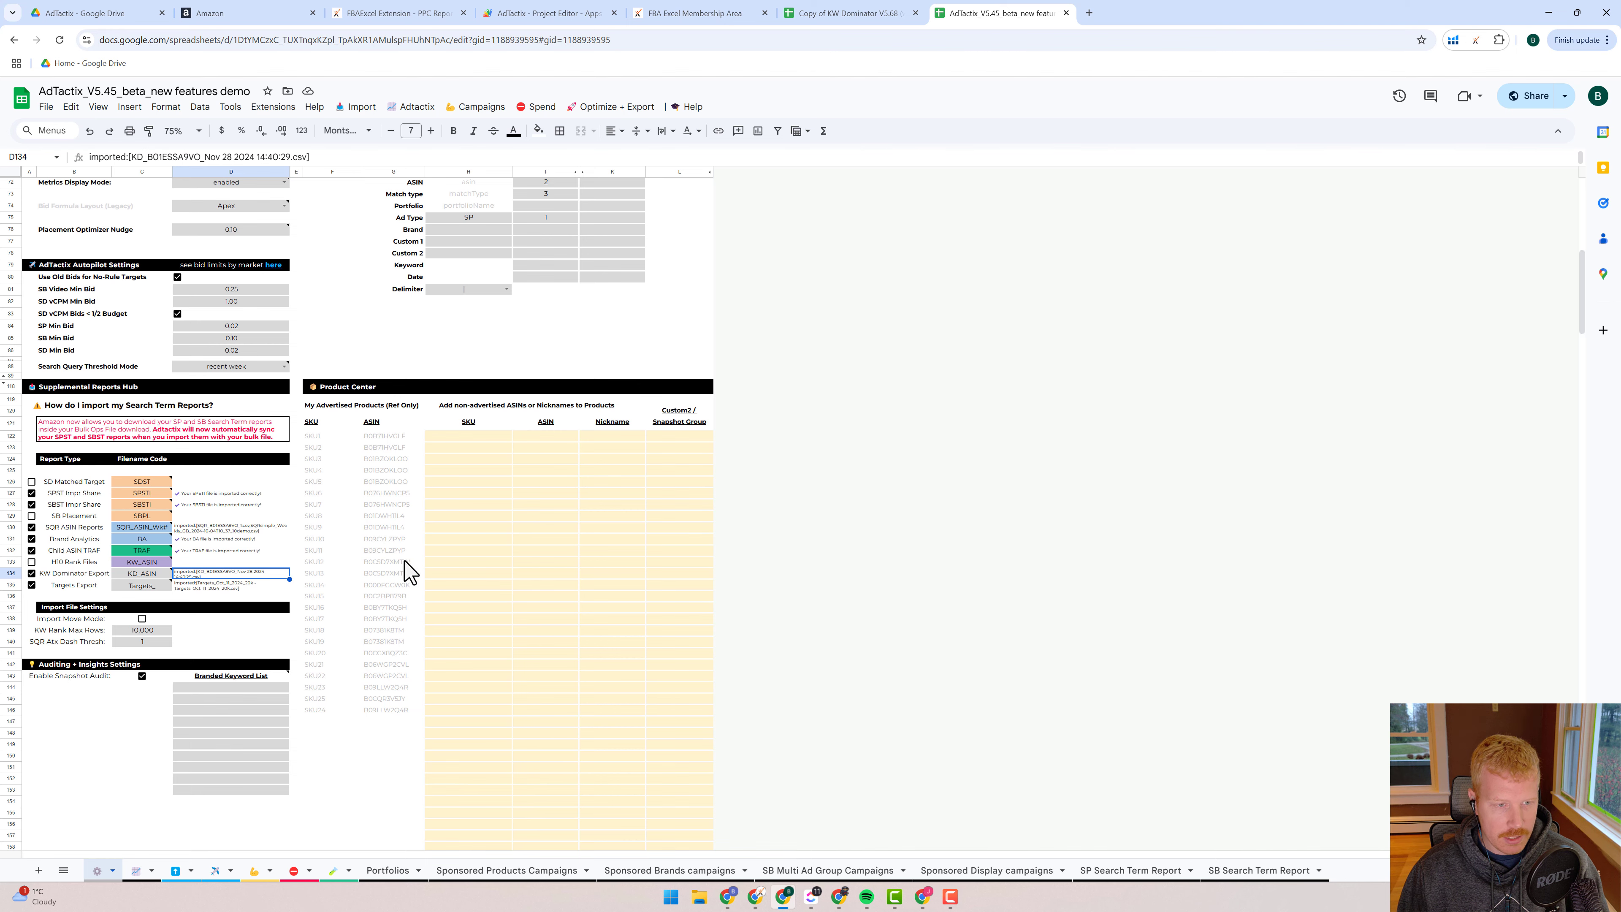
# - Run Sync All Data to prepare AdTactix with the new bulk file and supplemental reports, and dismiss the completion dialog
pyautogui.scroll(2, 245, 521)
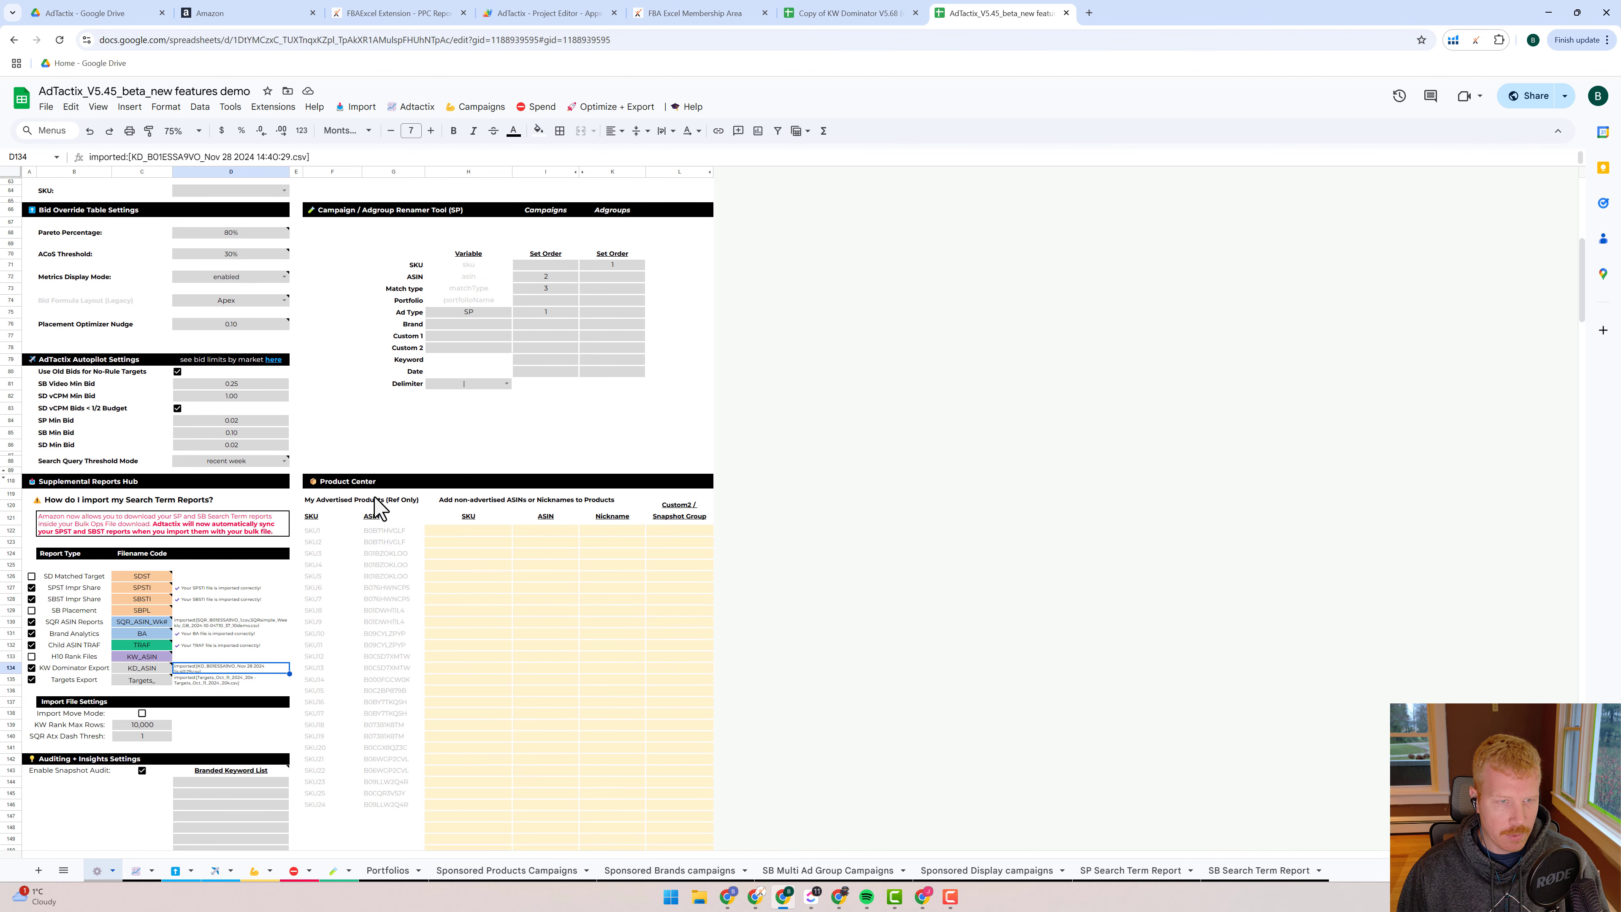
pyautogui.scroll(10, 381, 508)
pyautogui.click(356, 107)
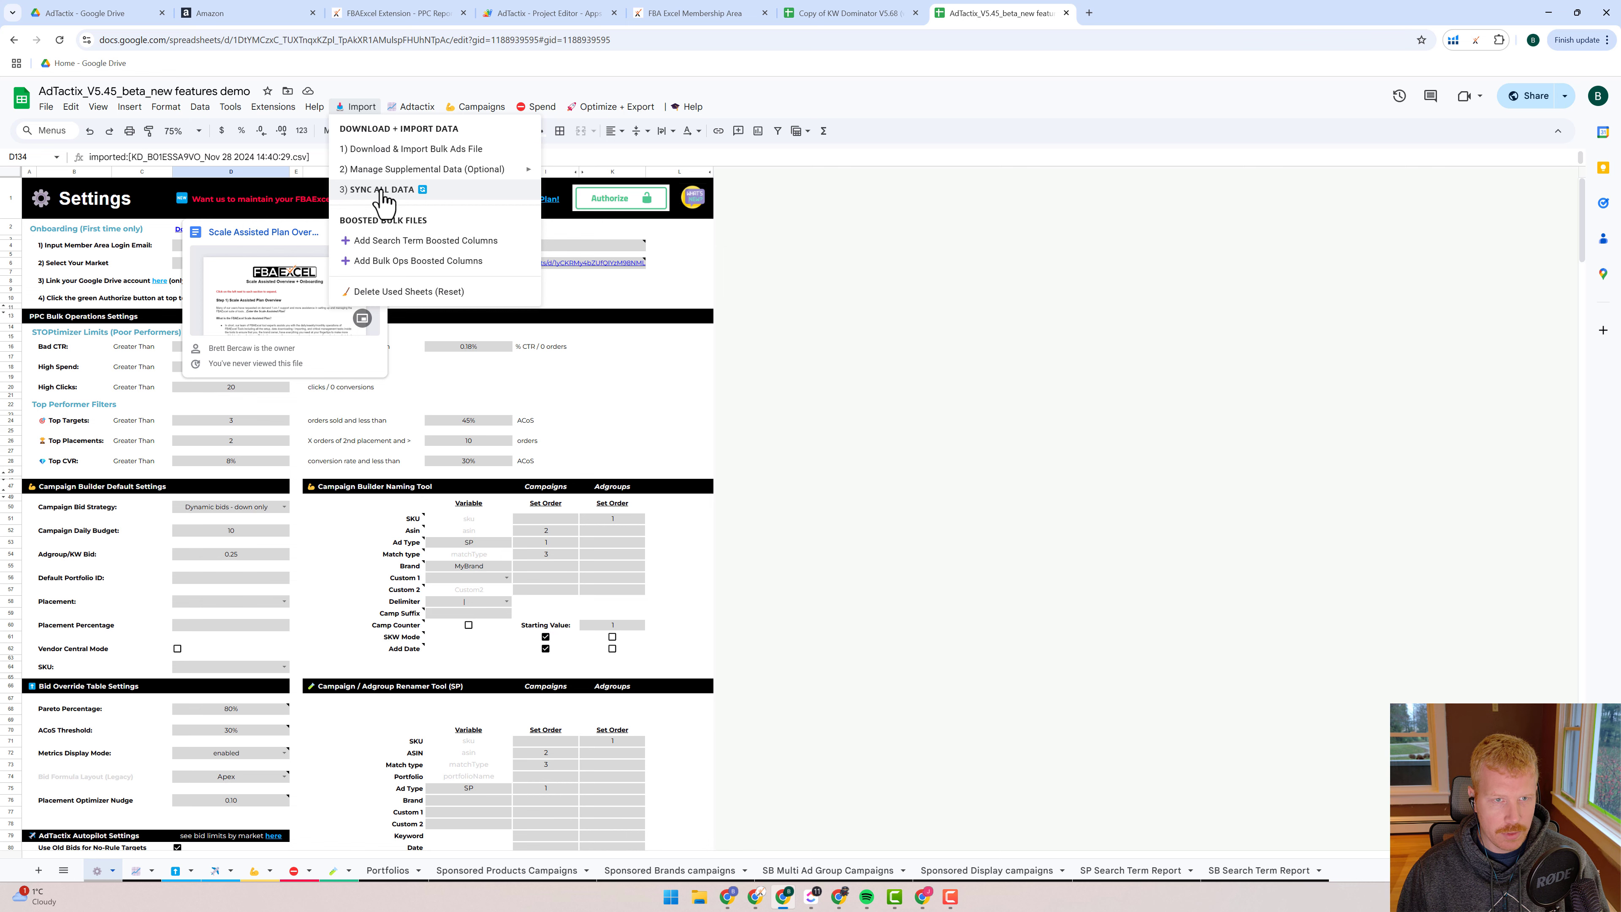
pyautogui.click(384, 190)
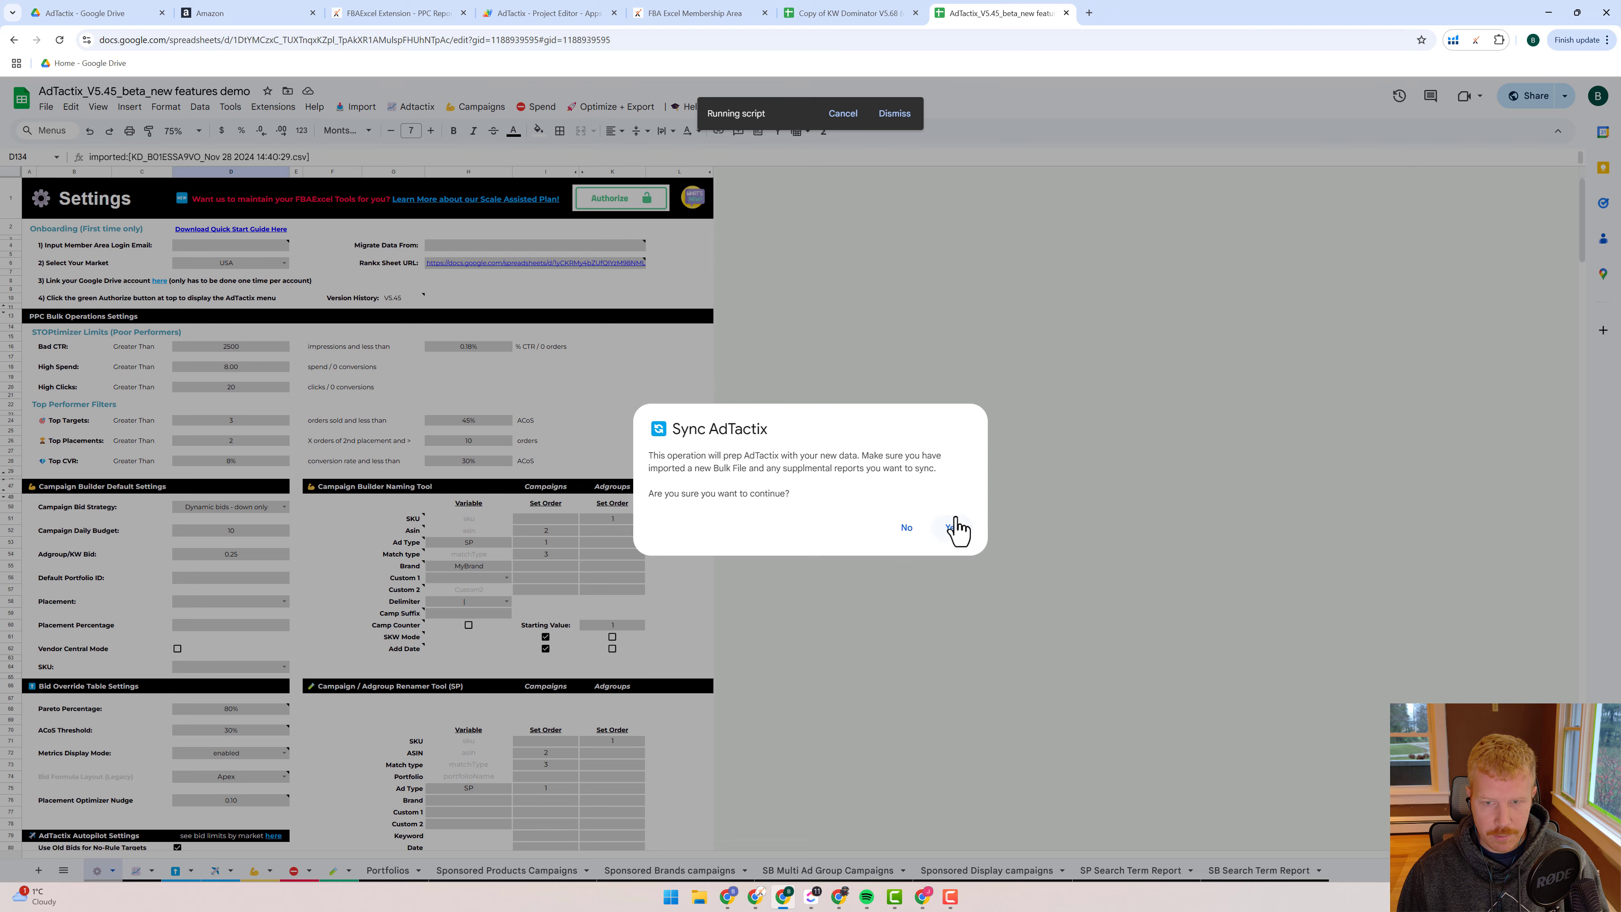
pyautogui.click(953, 528)
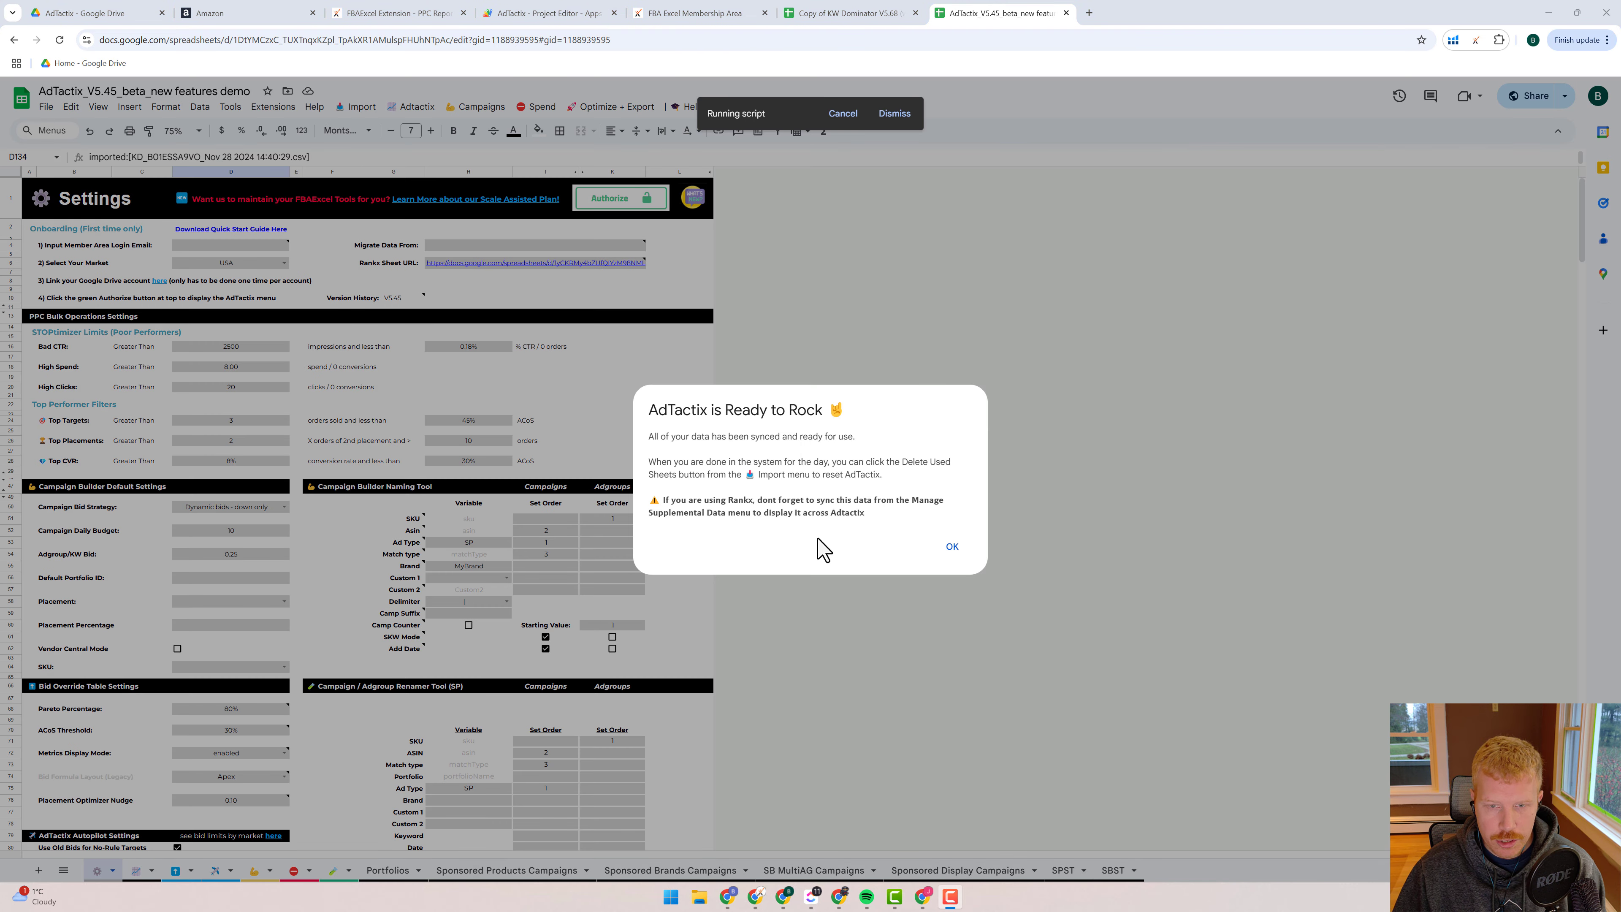
pyautogui.click(951, 546)
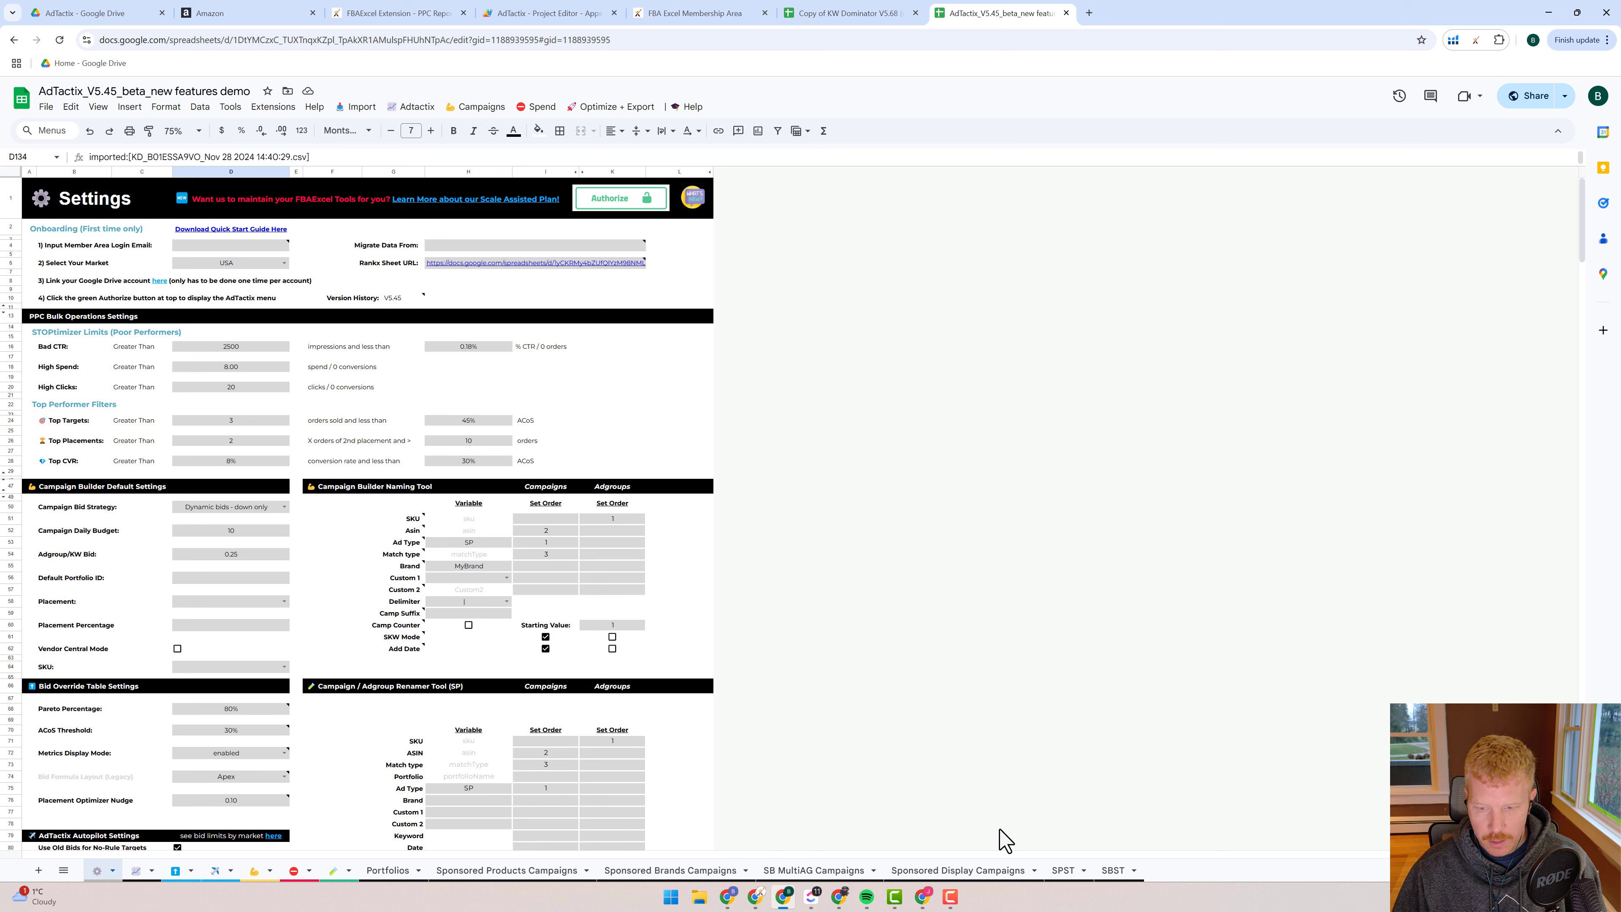
# - Open the SPST sheet and select the STI Rank column to examine its synced values
pyautogui.click(1065, 870)
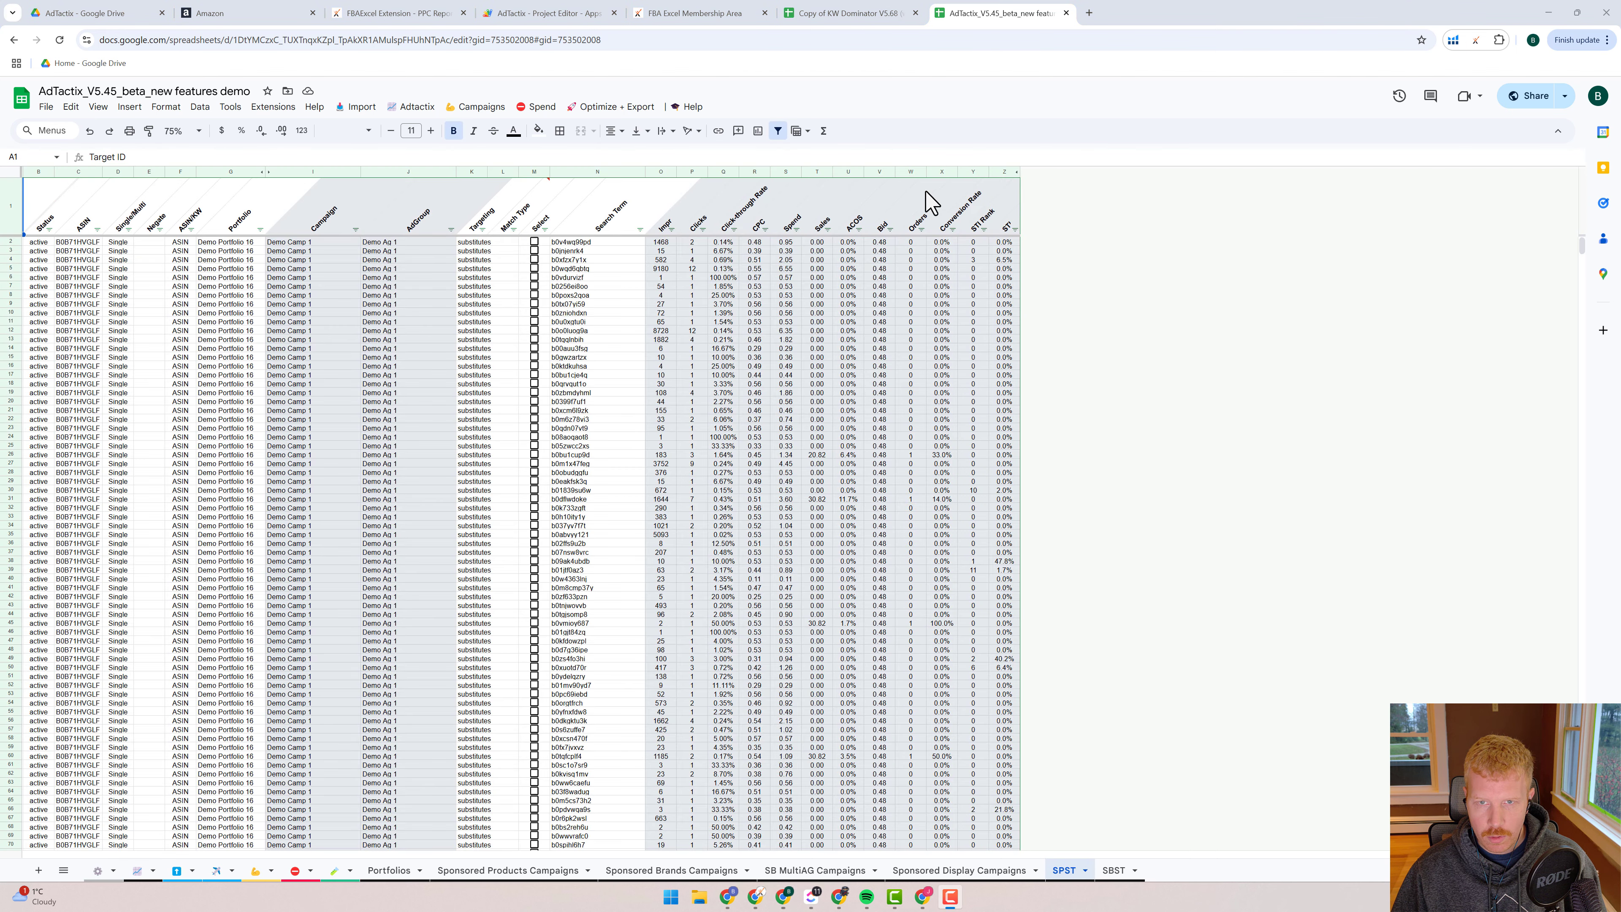
pyautogui.click(982, 172)
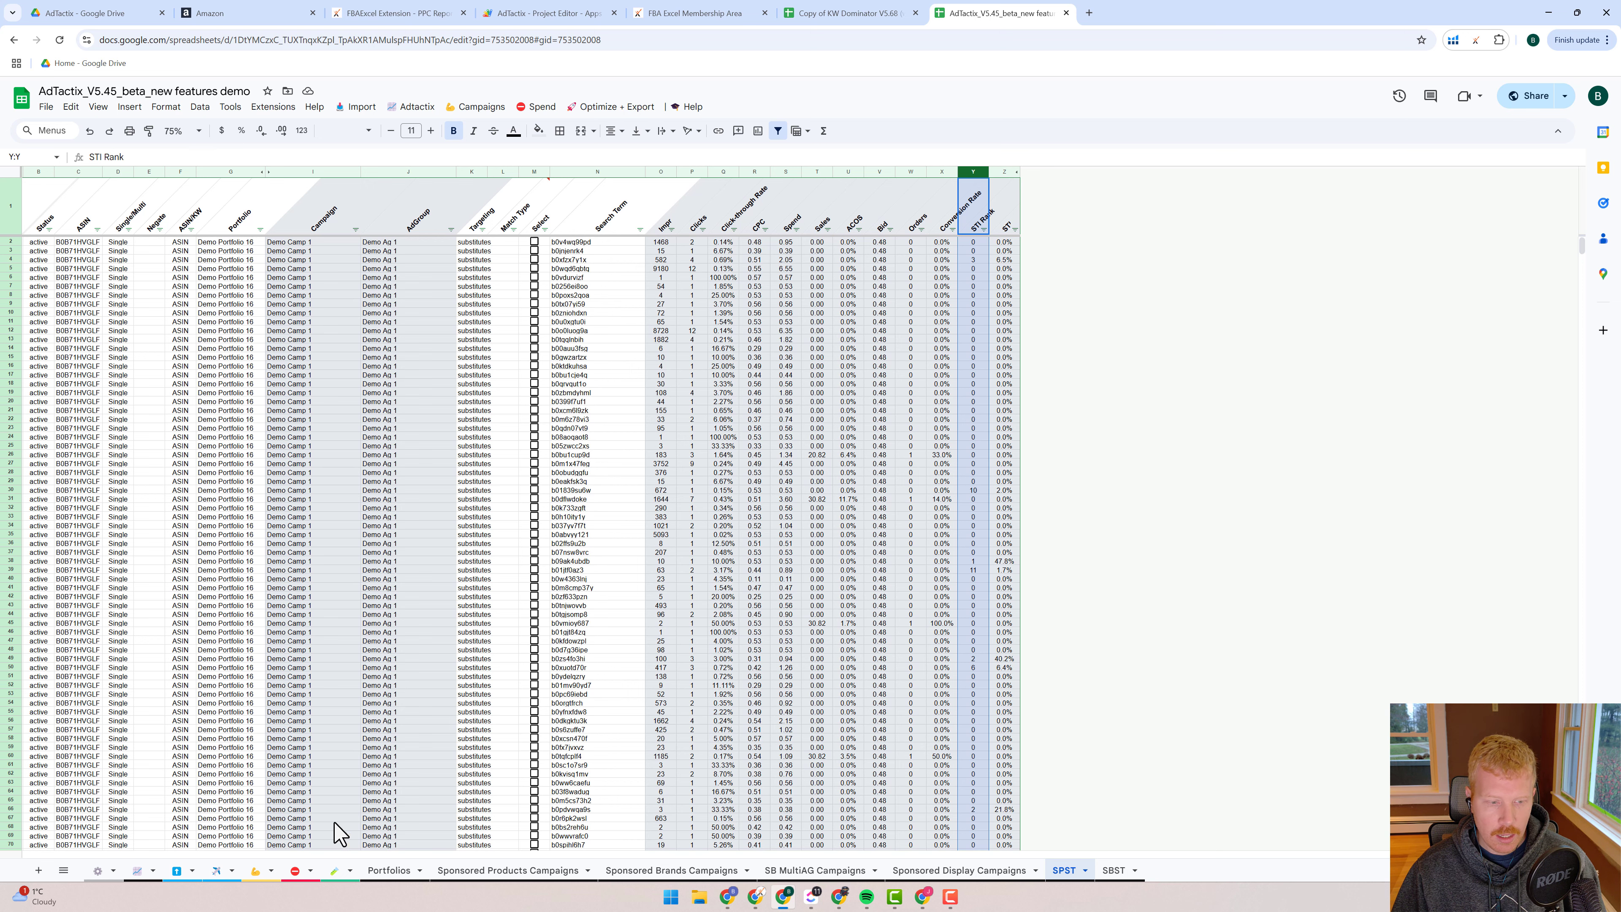
# - In the Bid Override Table, expand and collapse the Search Query Commander, Brand Analytics and Impr Share & More column groups to examine their metrics
pyautogui.click(173, 874)
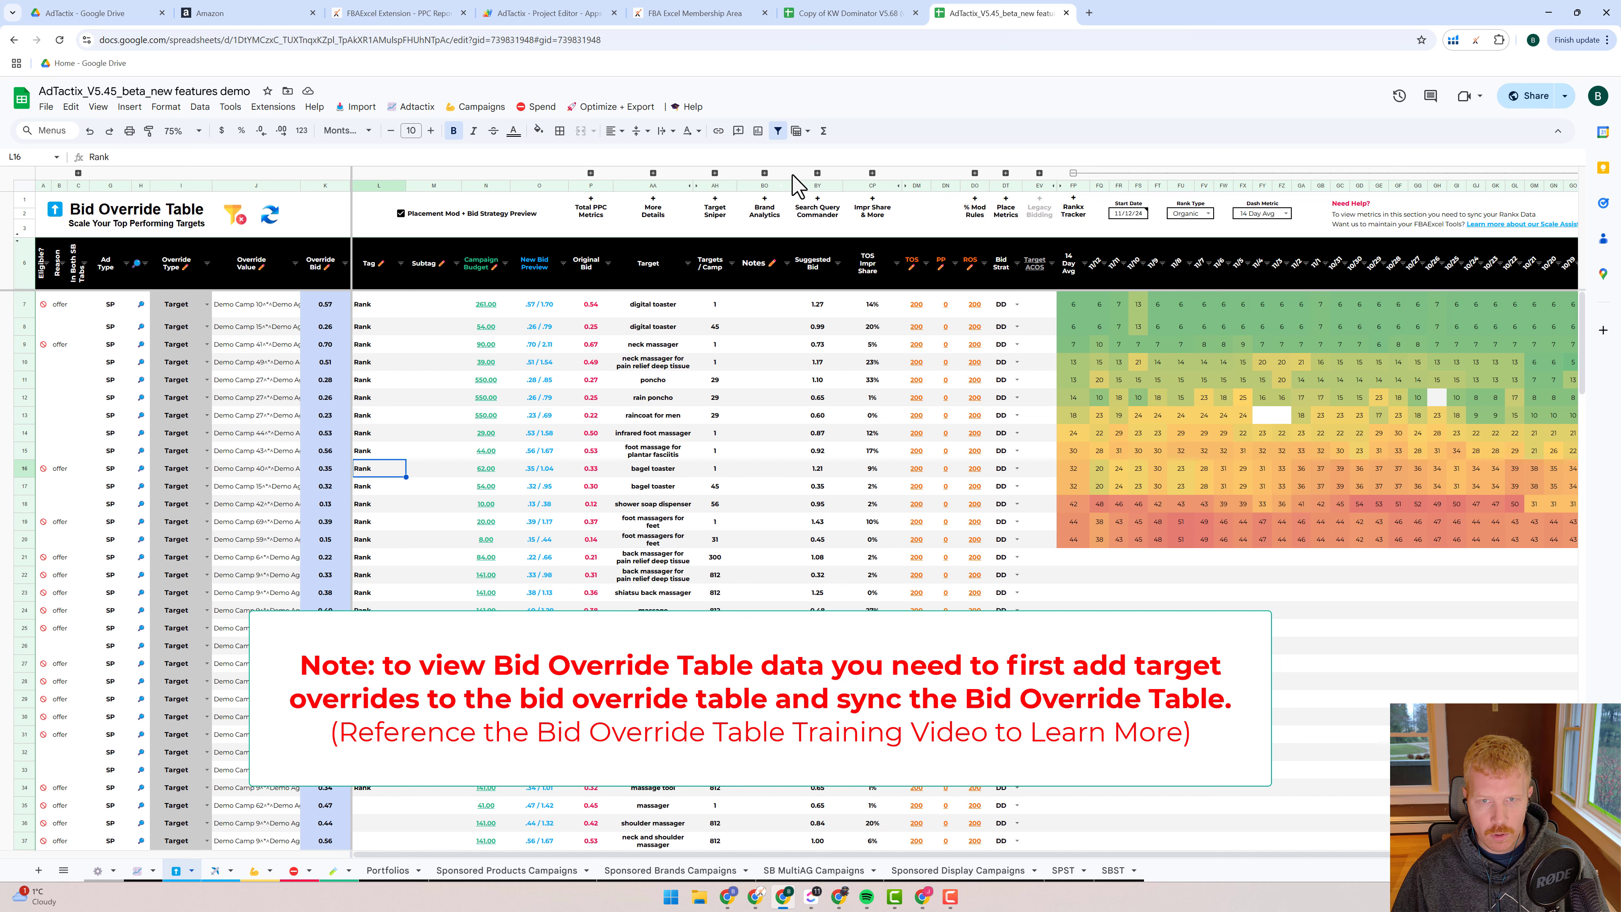
pyautogui.click(818, 173)
pyautogui.click(818, 173)
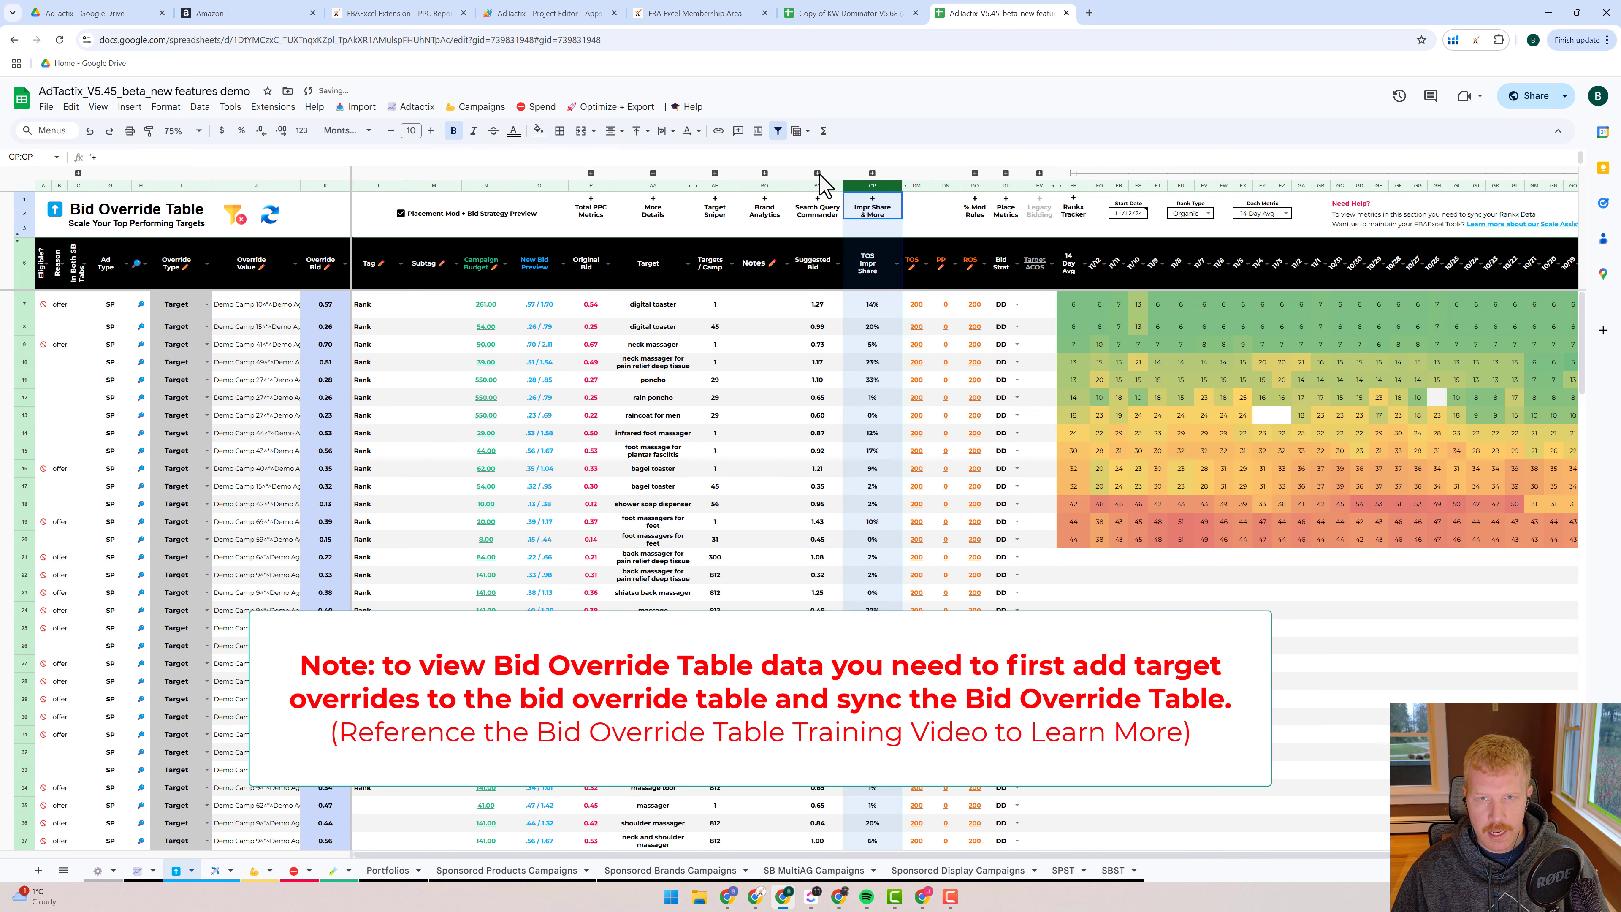
pyautogui.click(764, 174)
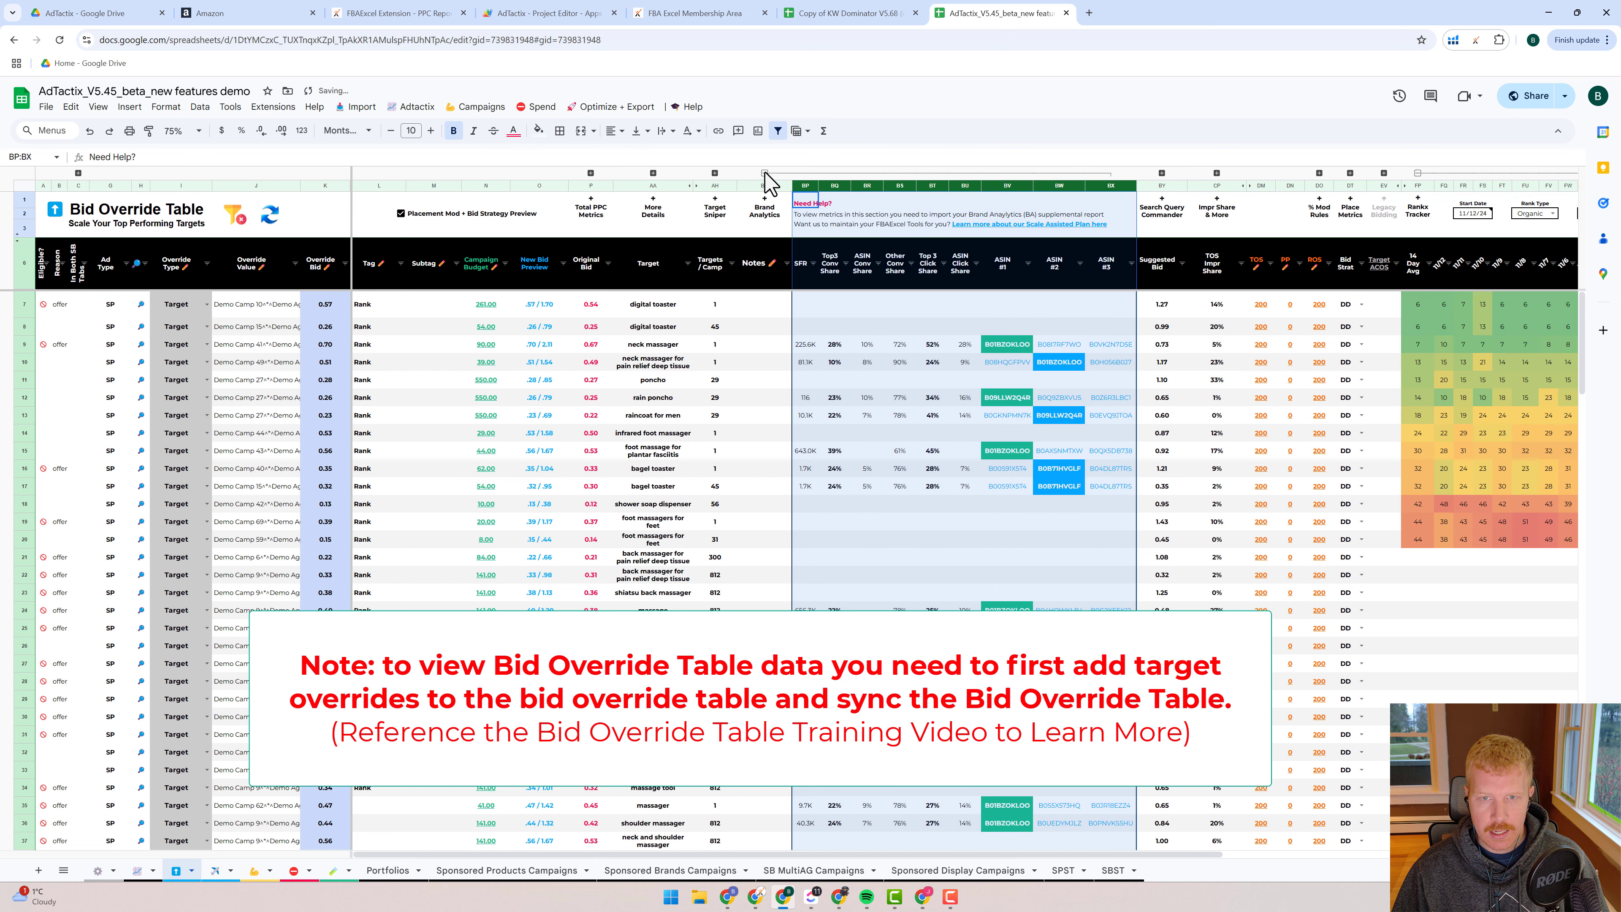
pyautogui.click(764, 173)
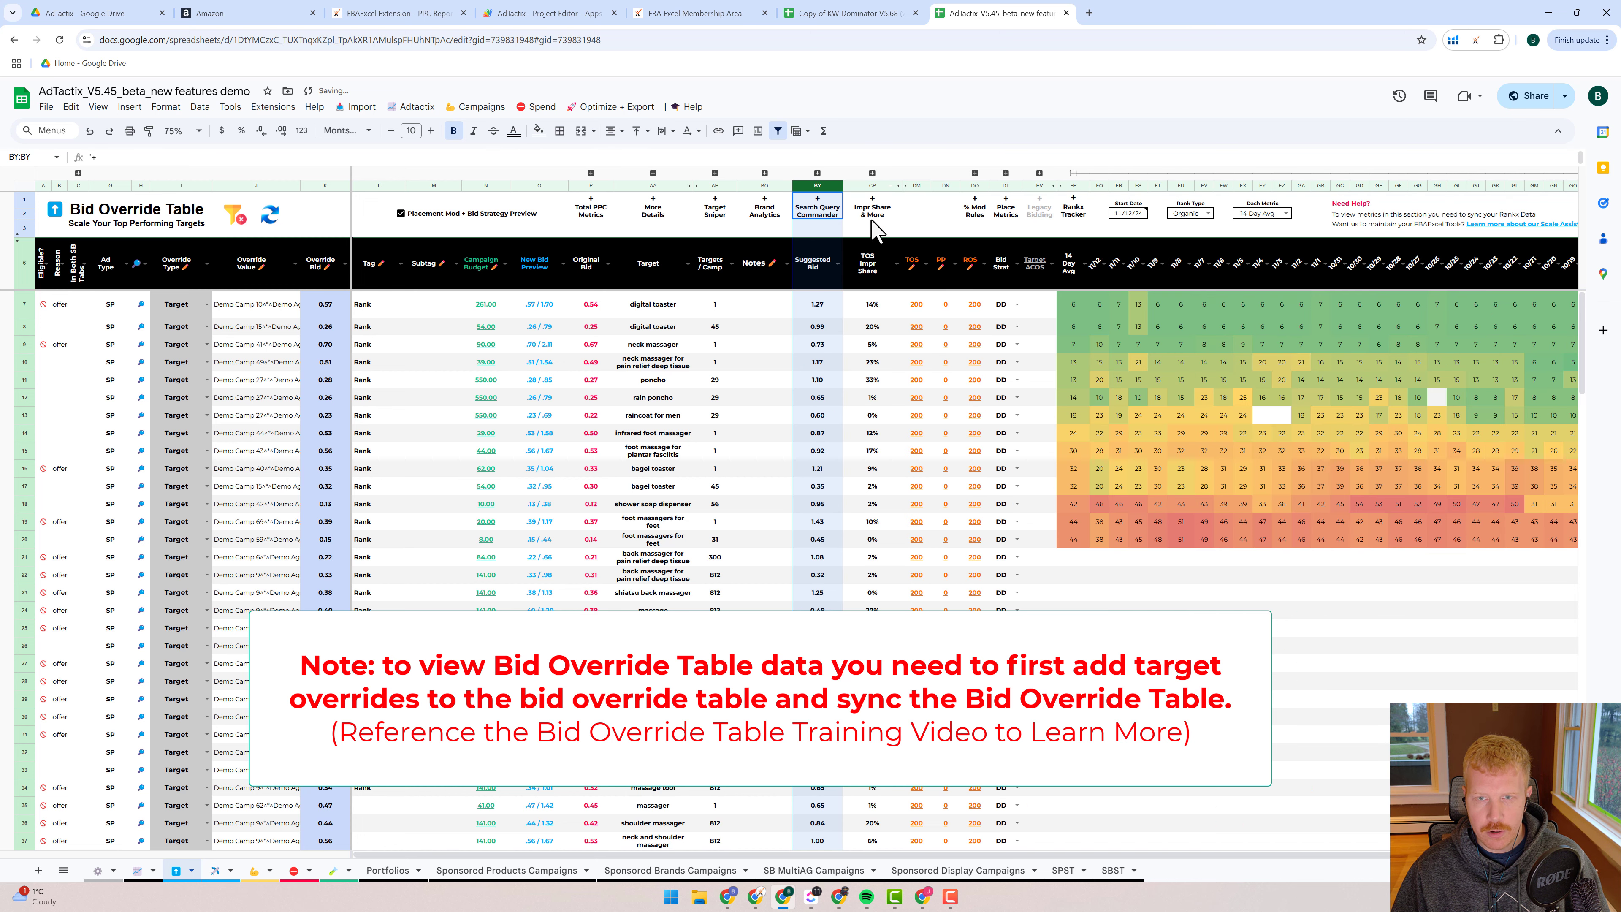
pyautogui.click(872, 173)
pyautogui.click(872, 173)
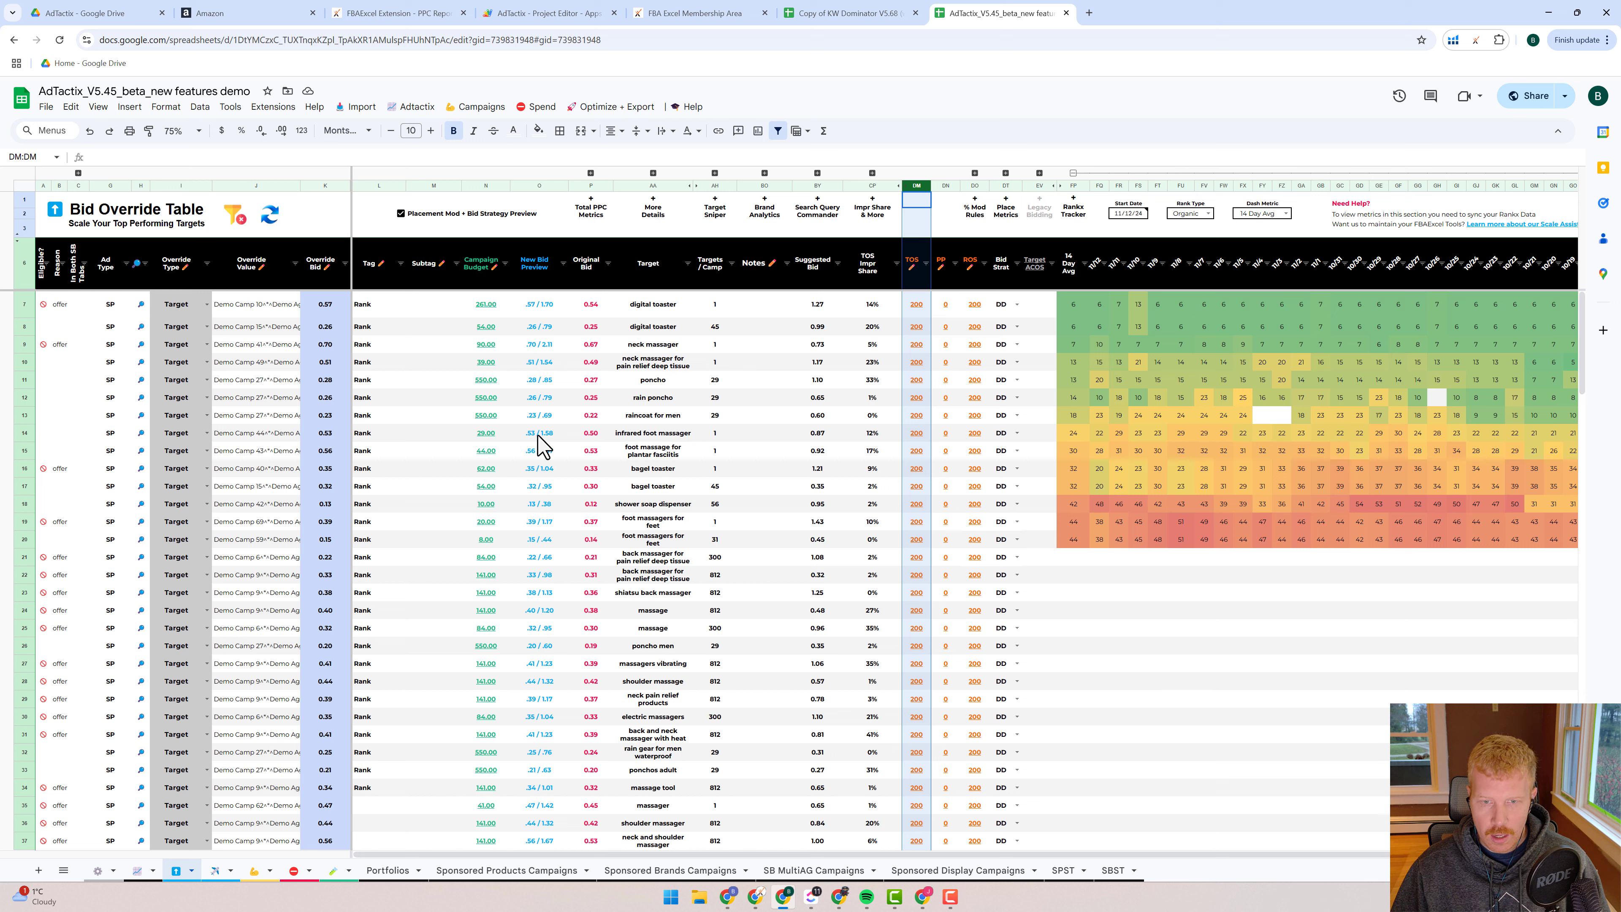
pyautogui.click(358, 107)
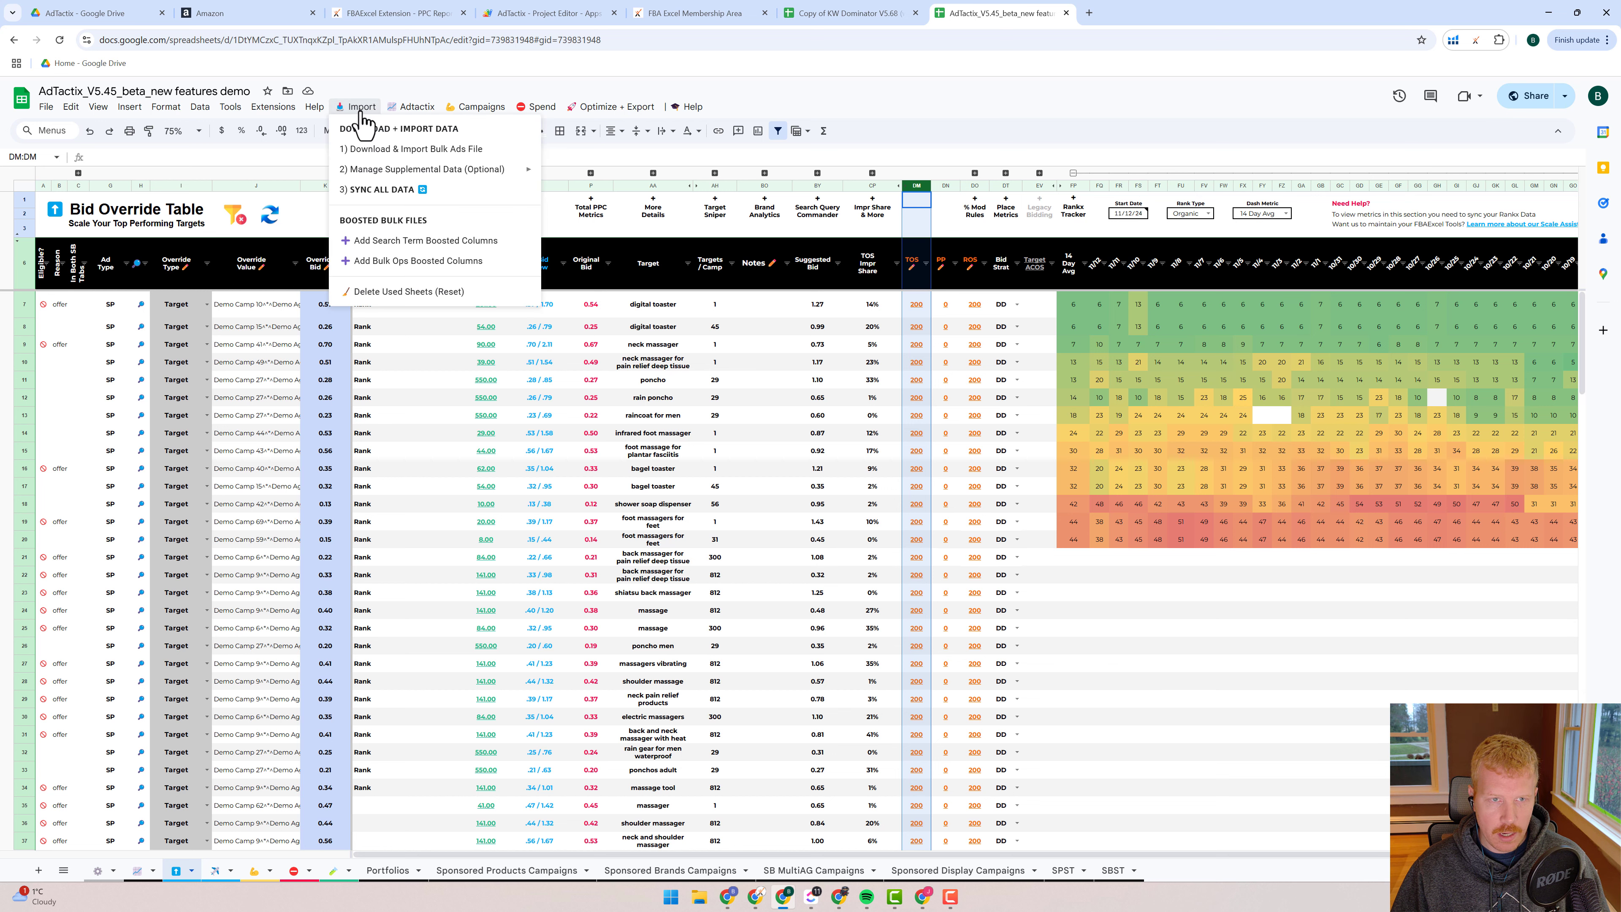
pyautogui.moveTo(391, 173)
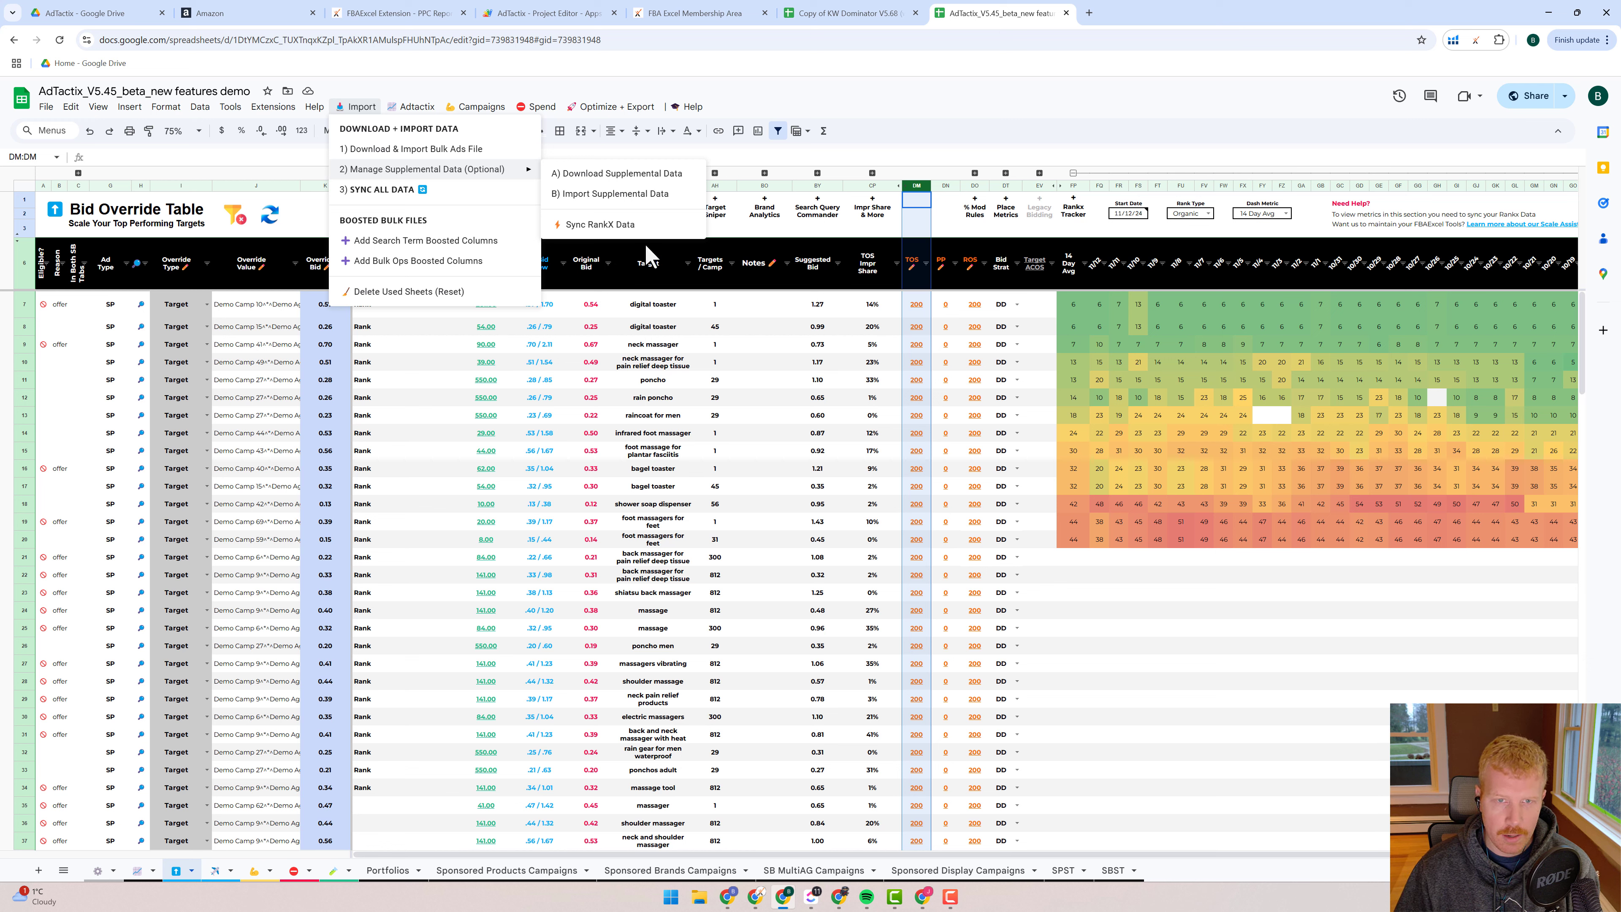
pyautogui.click(1270, 664)
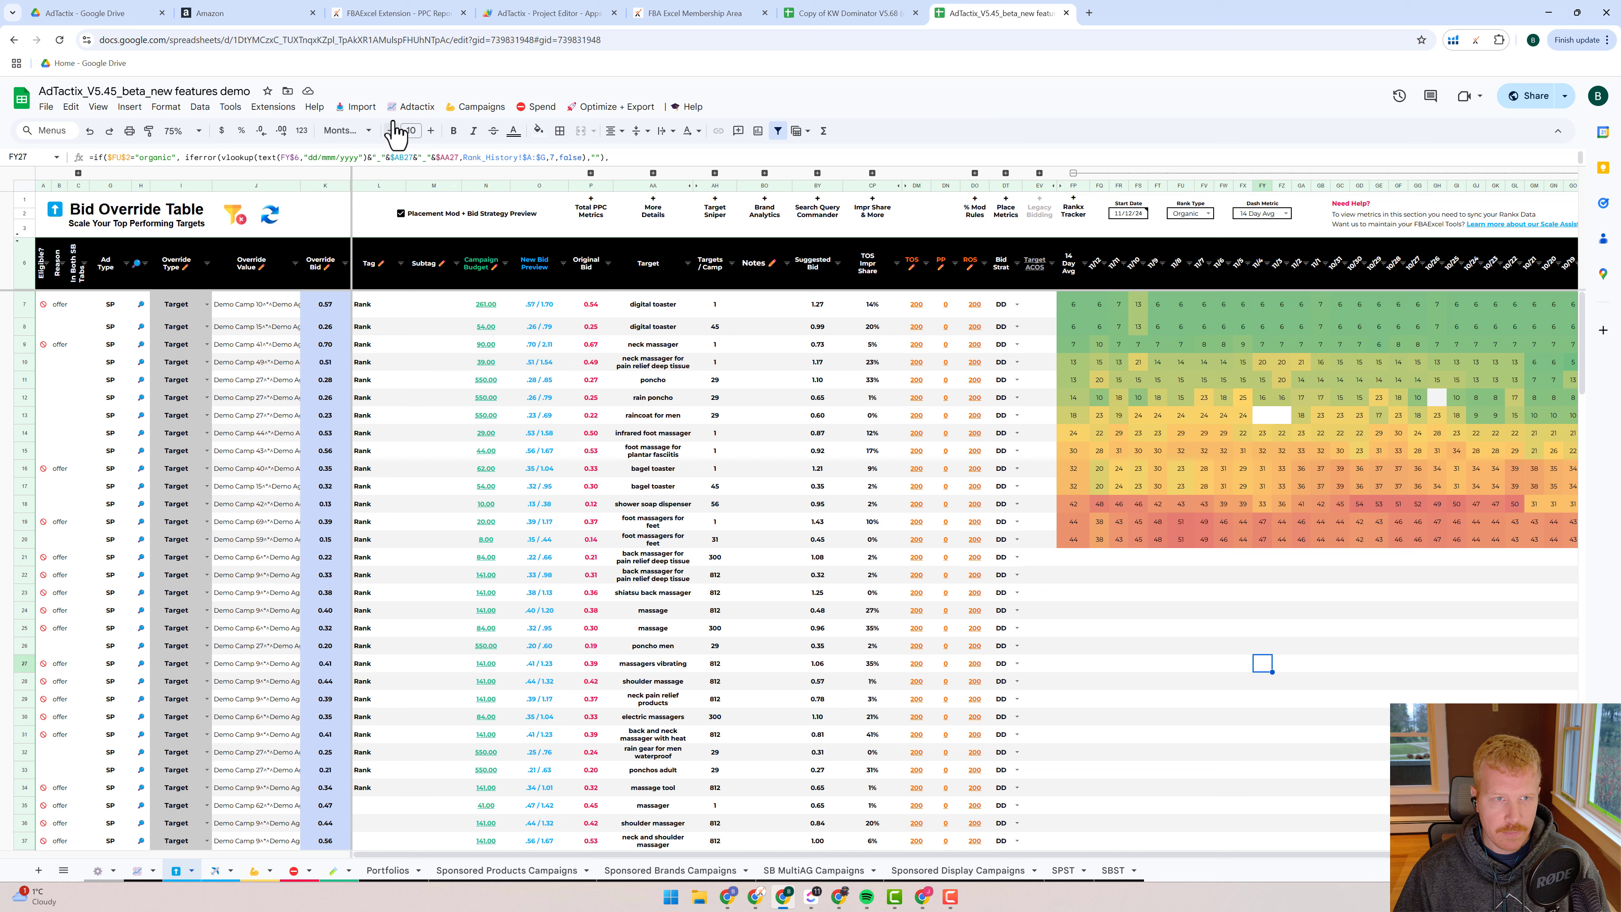
pyautogui.click(361, 109)
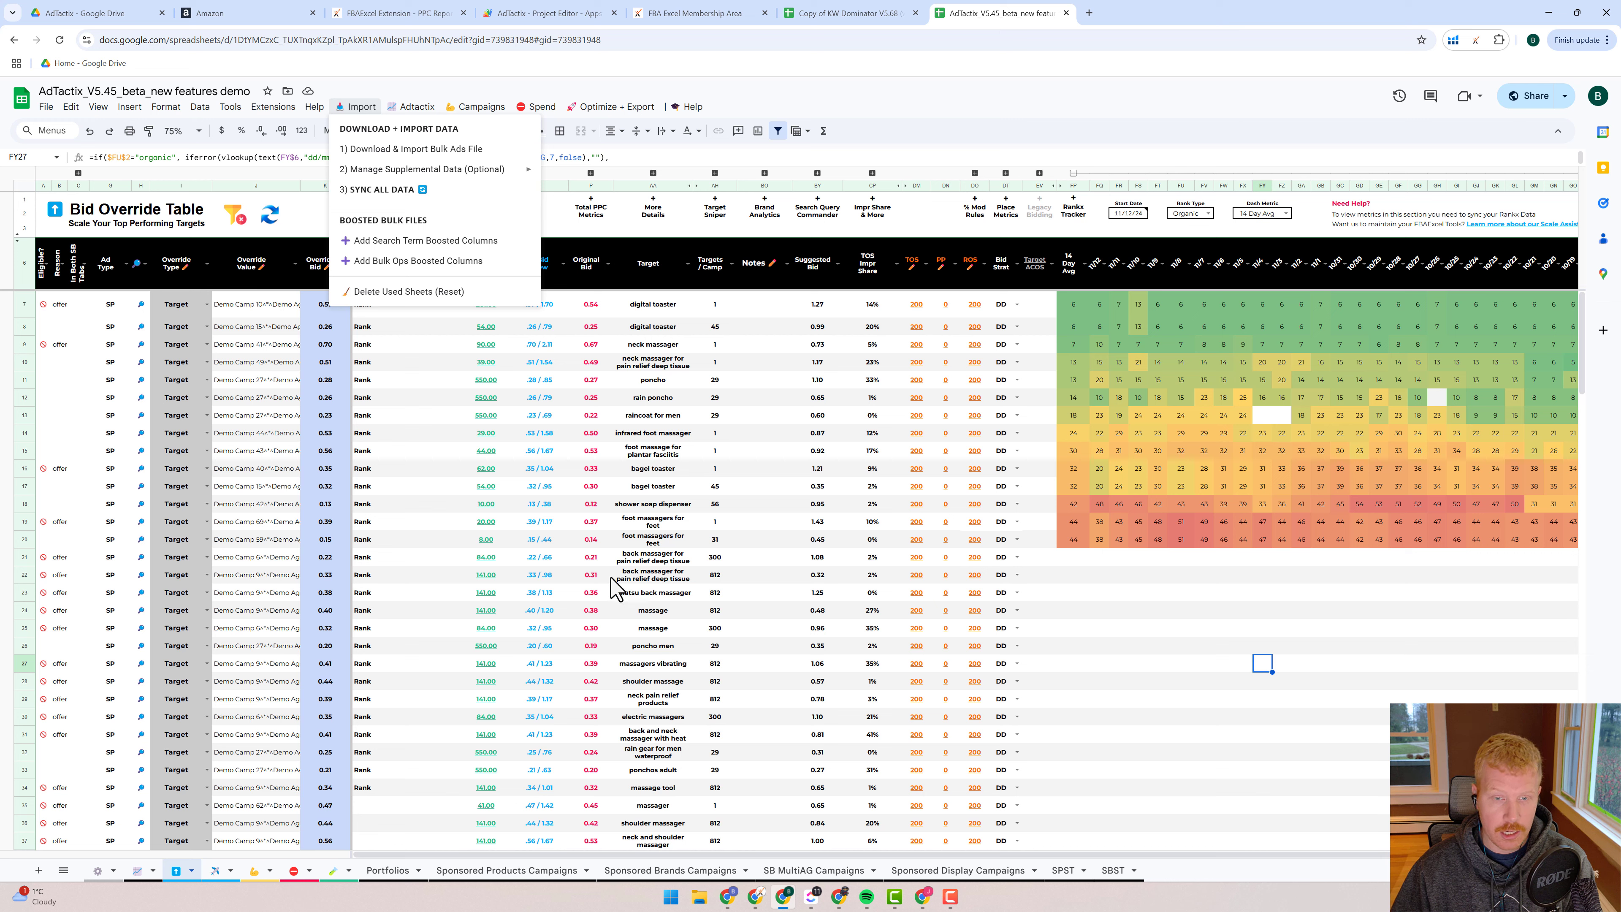
pyautogui.click(472, 435)
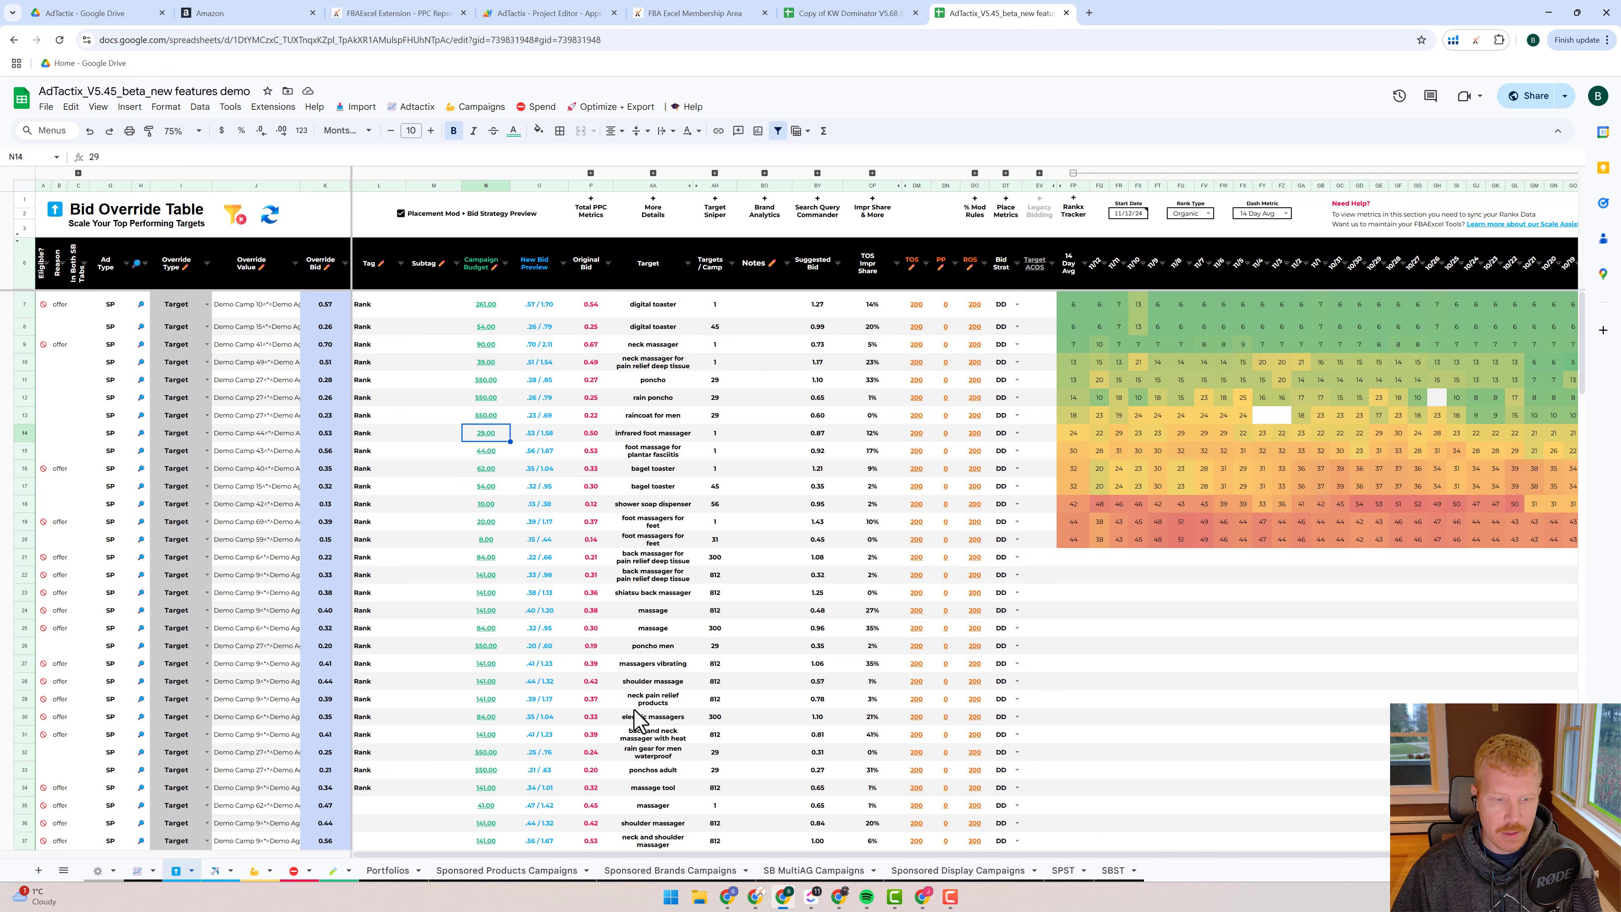
# - View the AdTactix Autopilot sheet and switch to the AdTactix Dashboard sheet
pyautogui.click(218, 870)
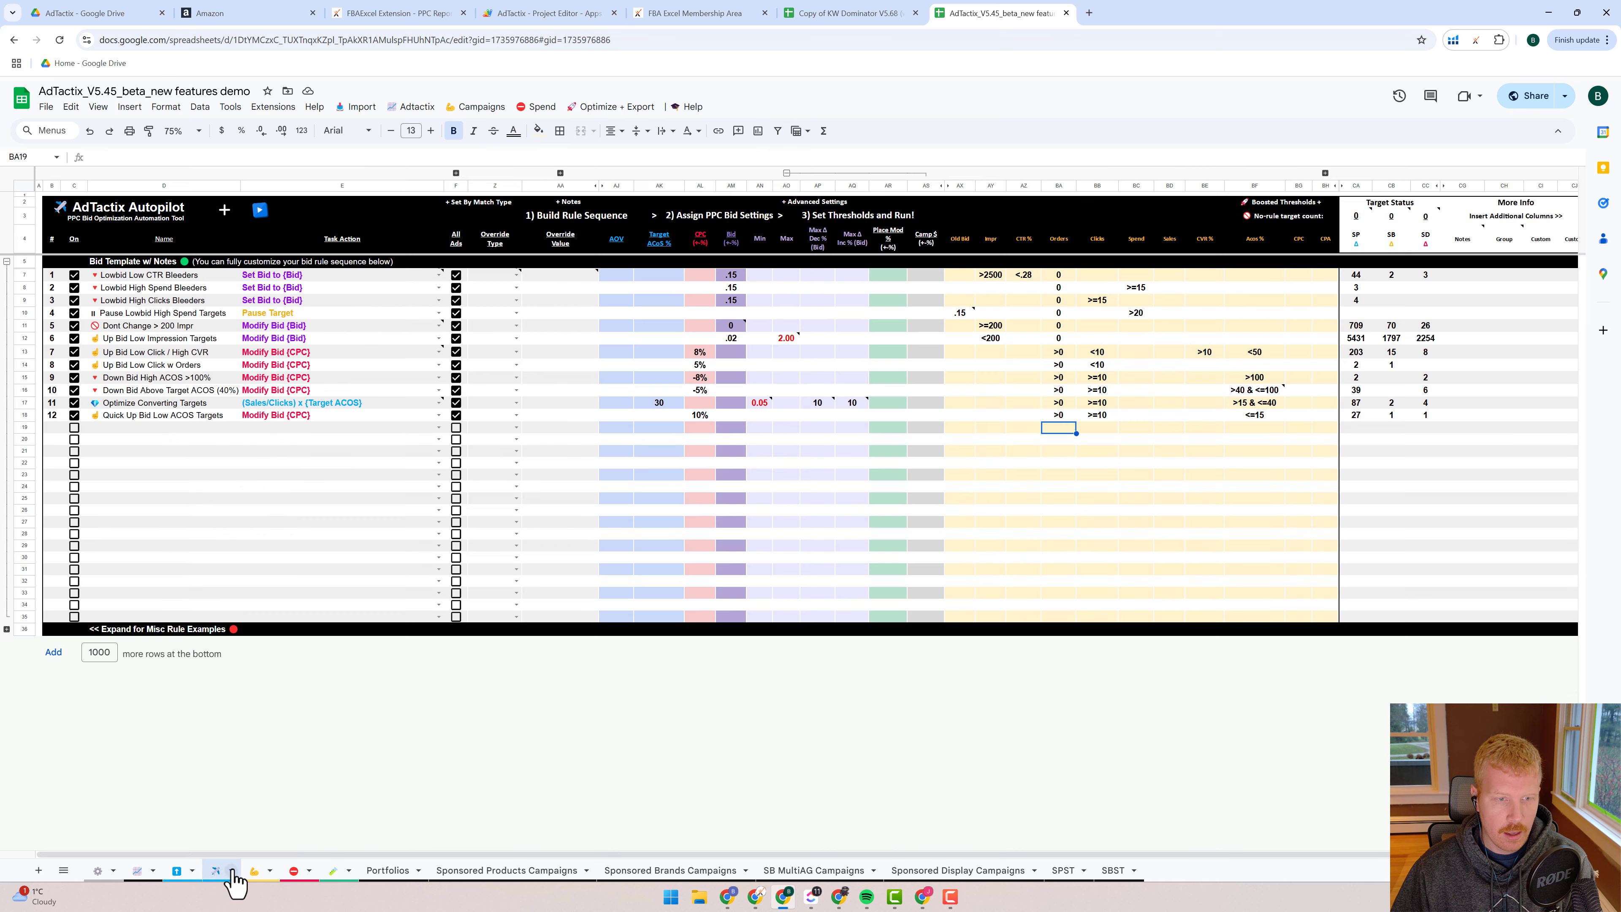
pyautogui.click(136, 870)
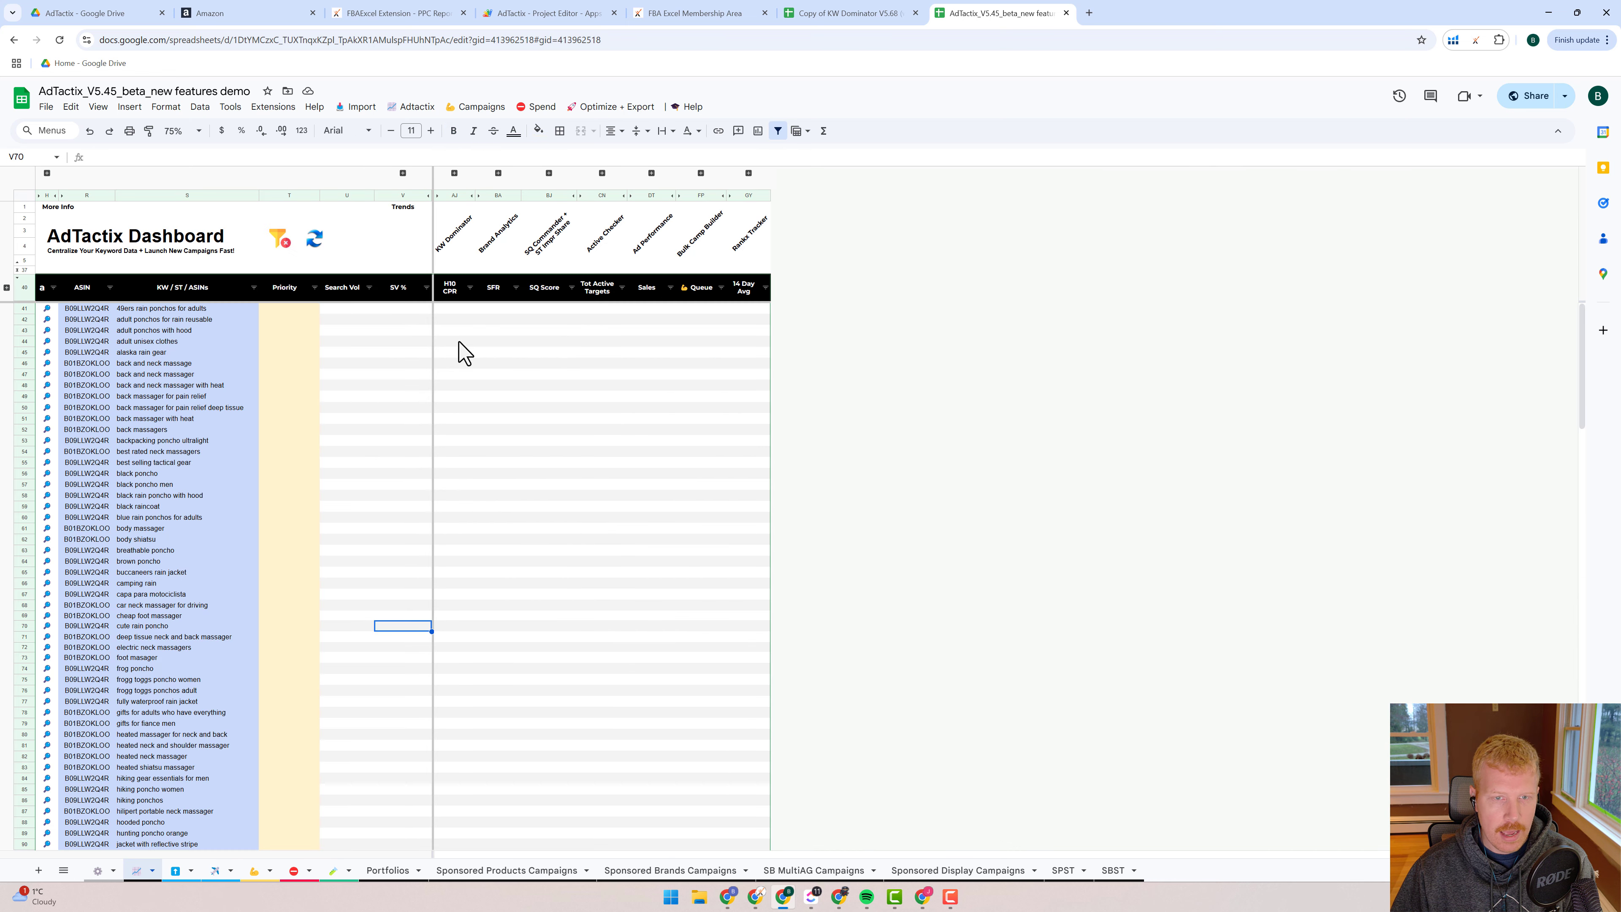